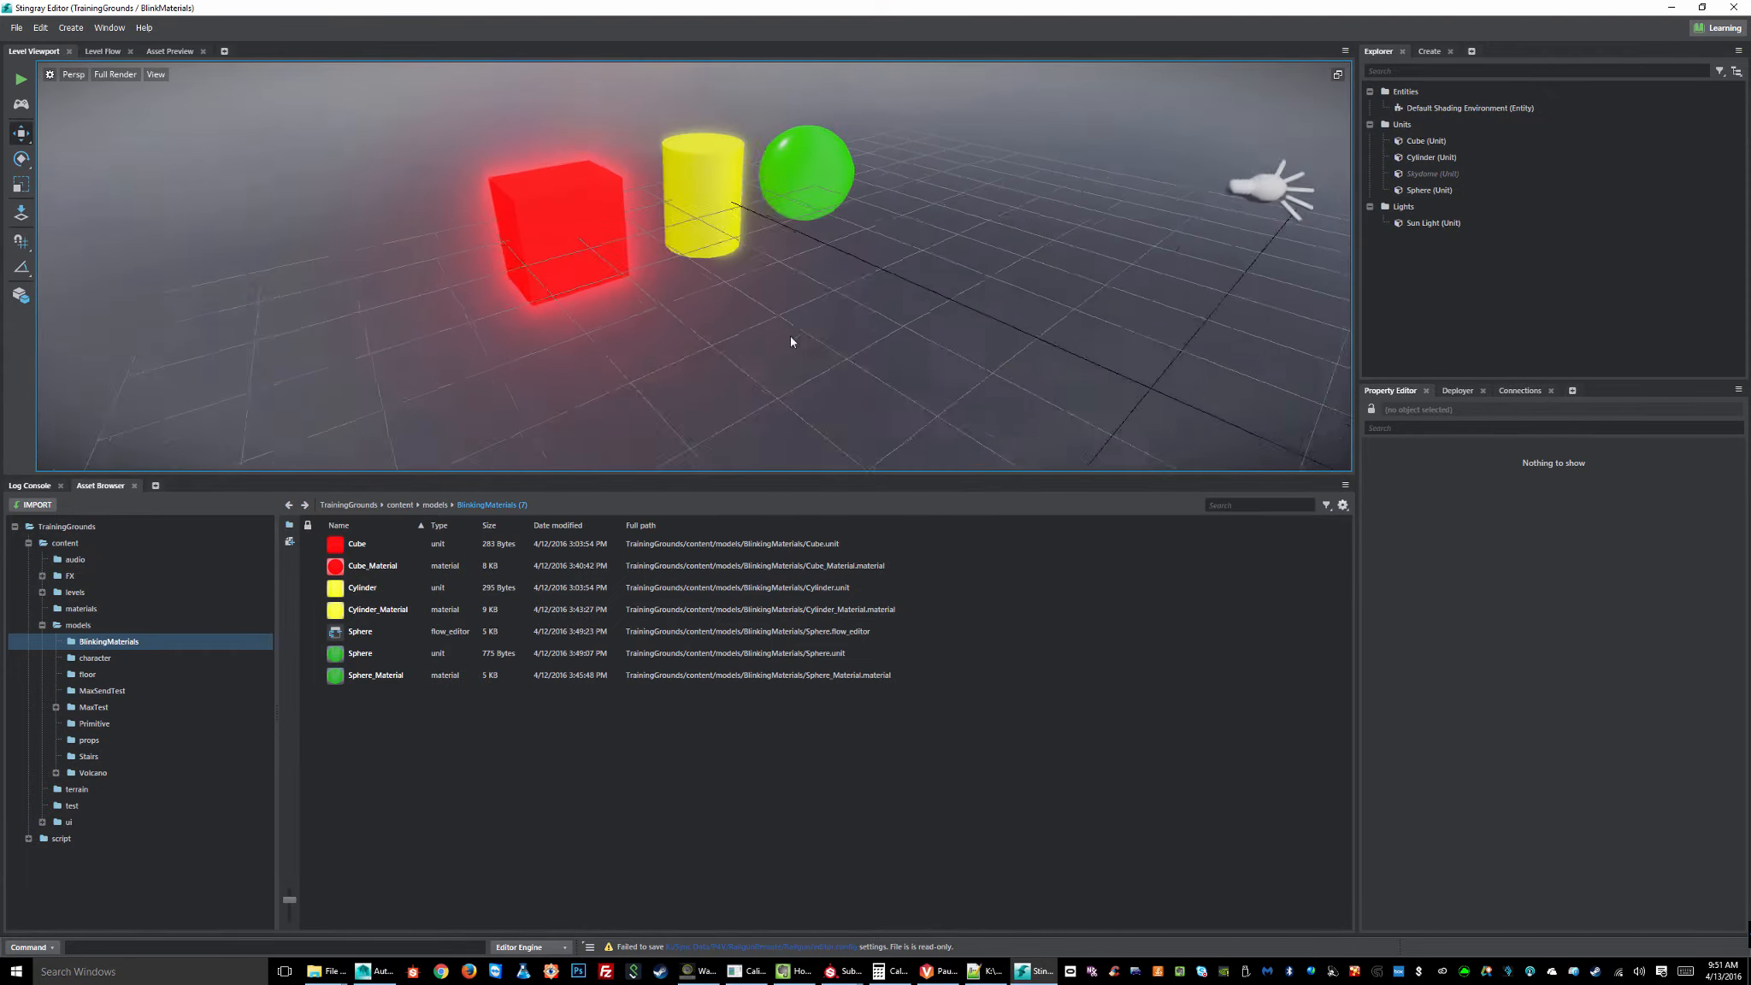
- Run the level in a test window to view the cube, cylinder and sphere materials, and close the test
{"action": "right_click_drag", "start_coordinate": [581, 242], "coordinate": [1083, 313], "text": "alt"}
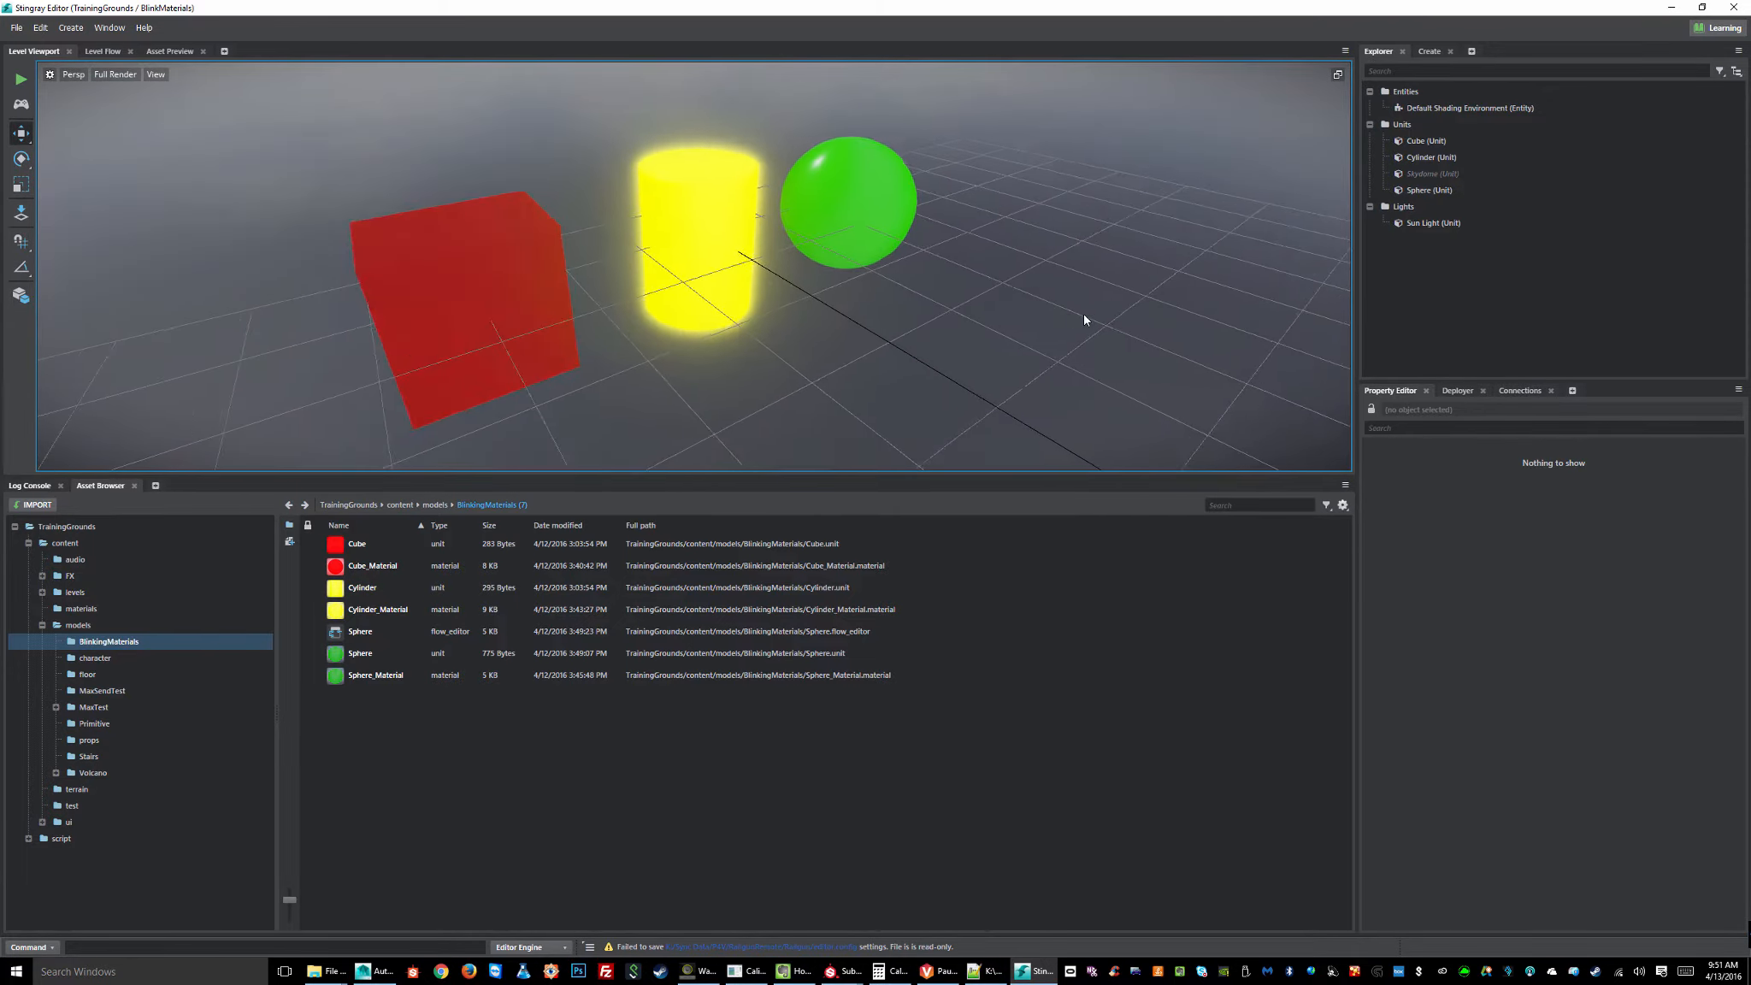
{"action": "left_click_drag", "start_coordinate": [1086, 313], "coordinate": [936, 324], "text": "alt"}
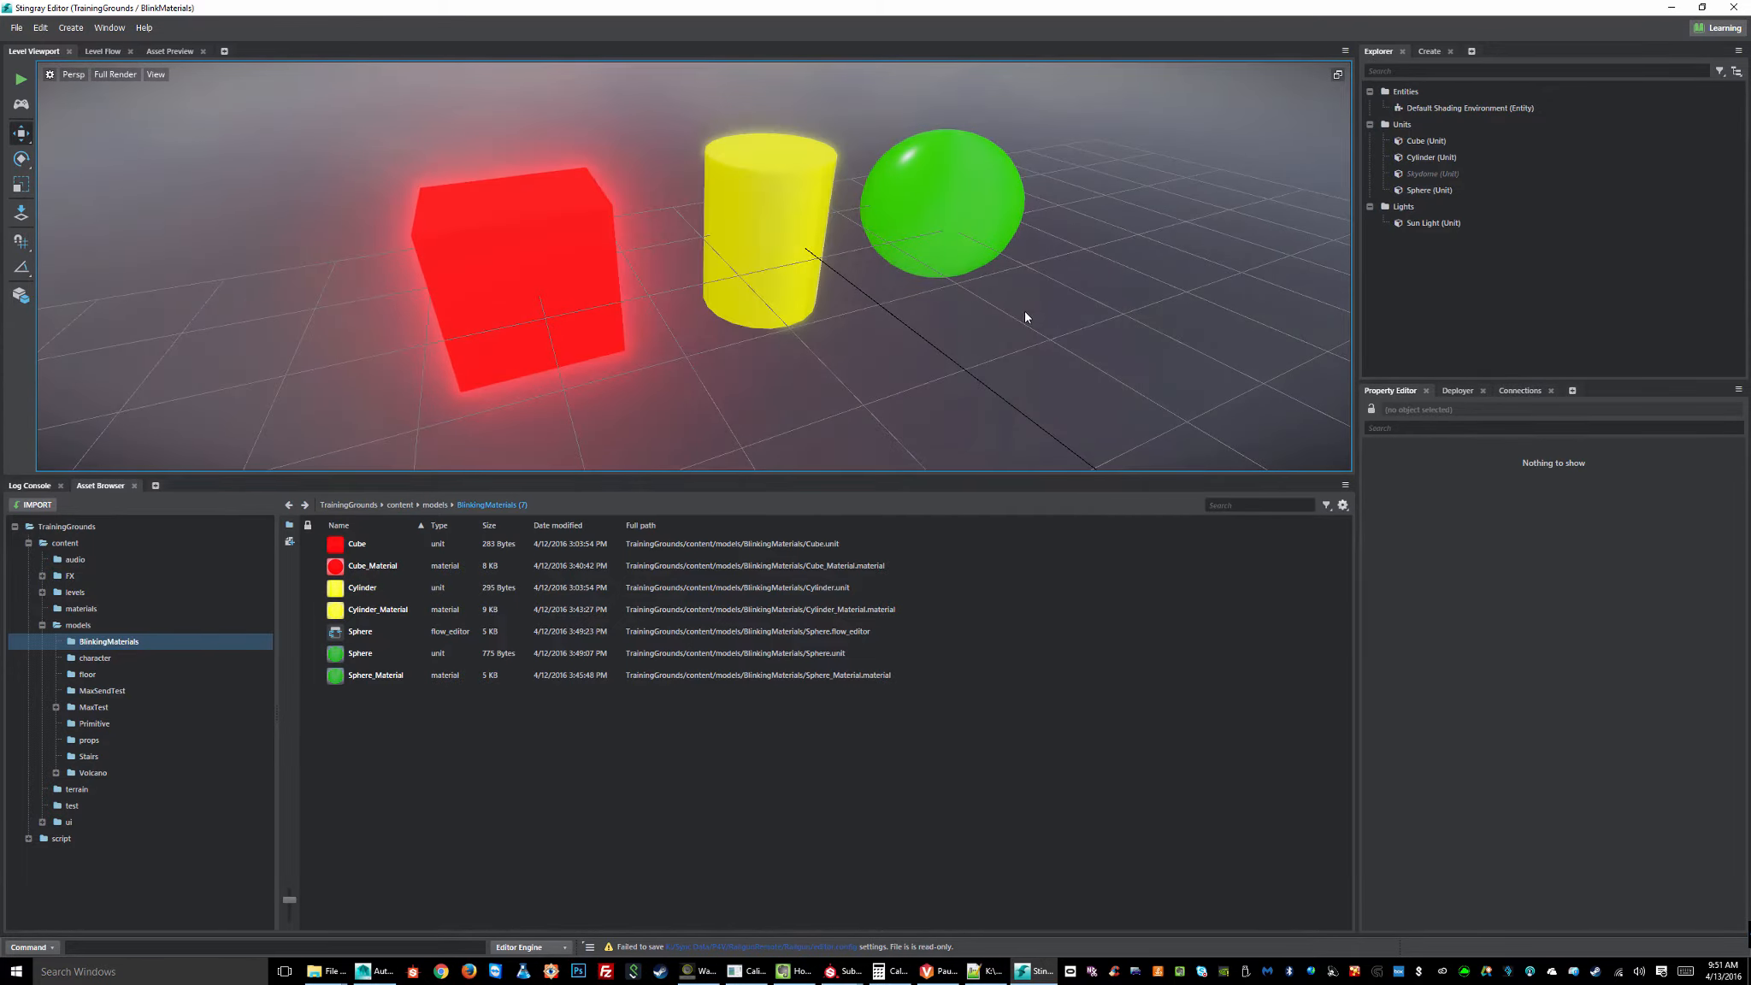
{"action": "right_click_drag", "start_coordinate": [1024, 314], "coordinate": [949, 320], "text": "alt"}
{"action": "middle_click_drag", "start_coordinate": [987, 321], "coordinate": [337, 342], "text": "alt"}
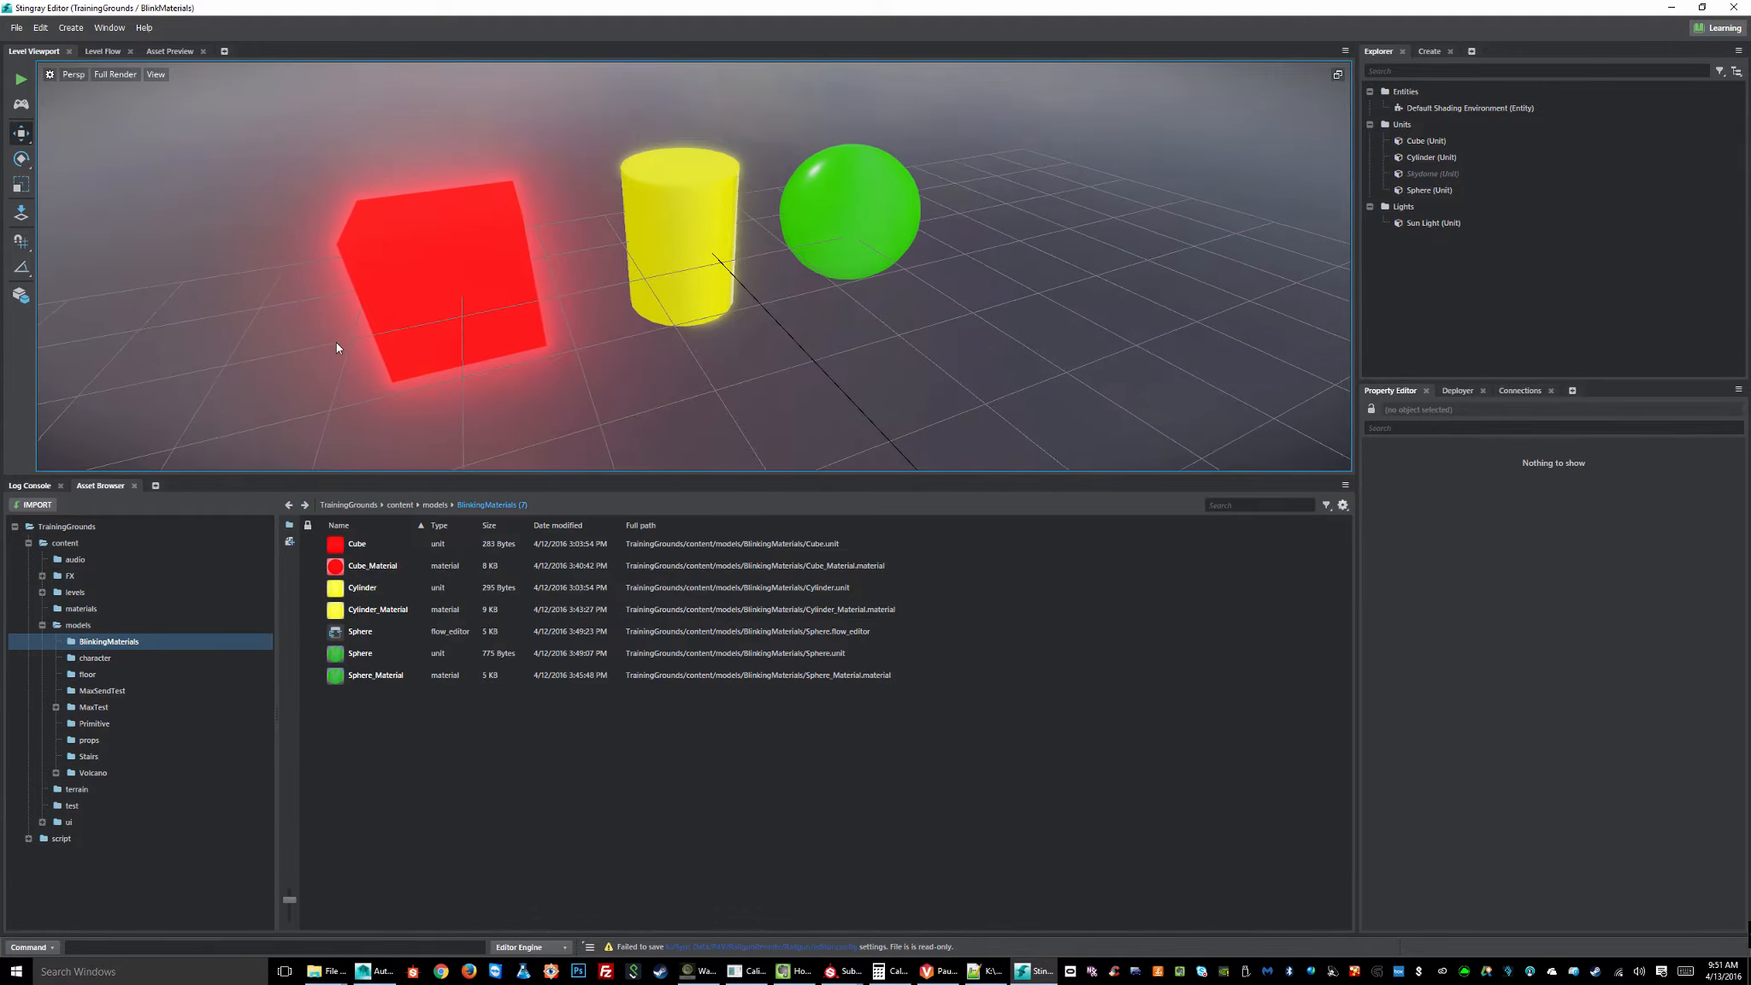
{"action": "left_click_drag", "start_coordinate": [838, 323], "coordinate": [885, 308], "text": "alt"}
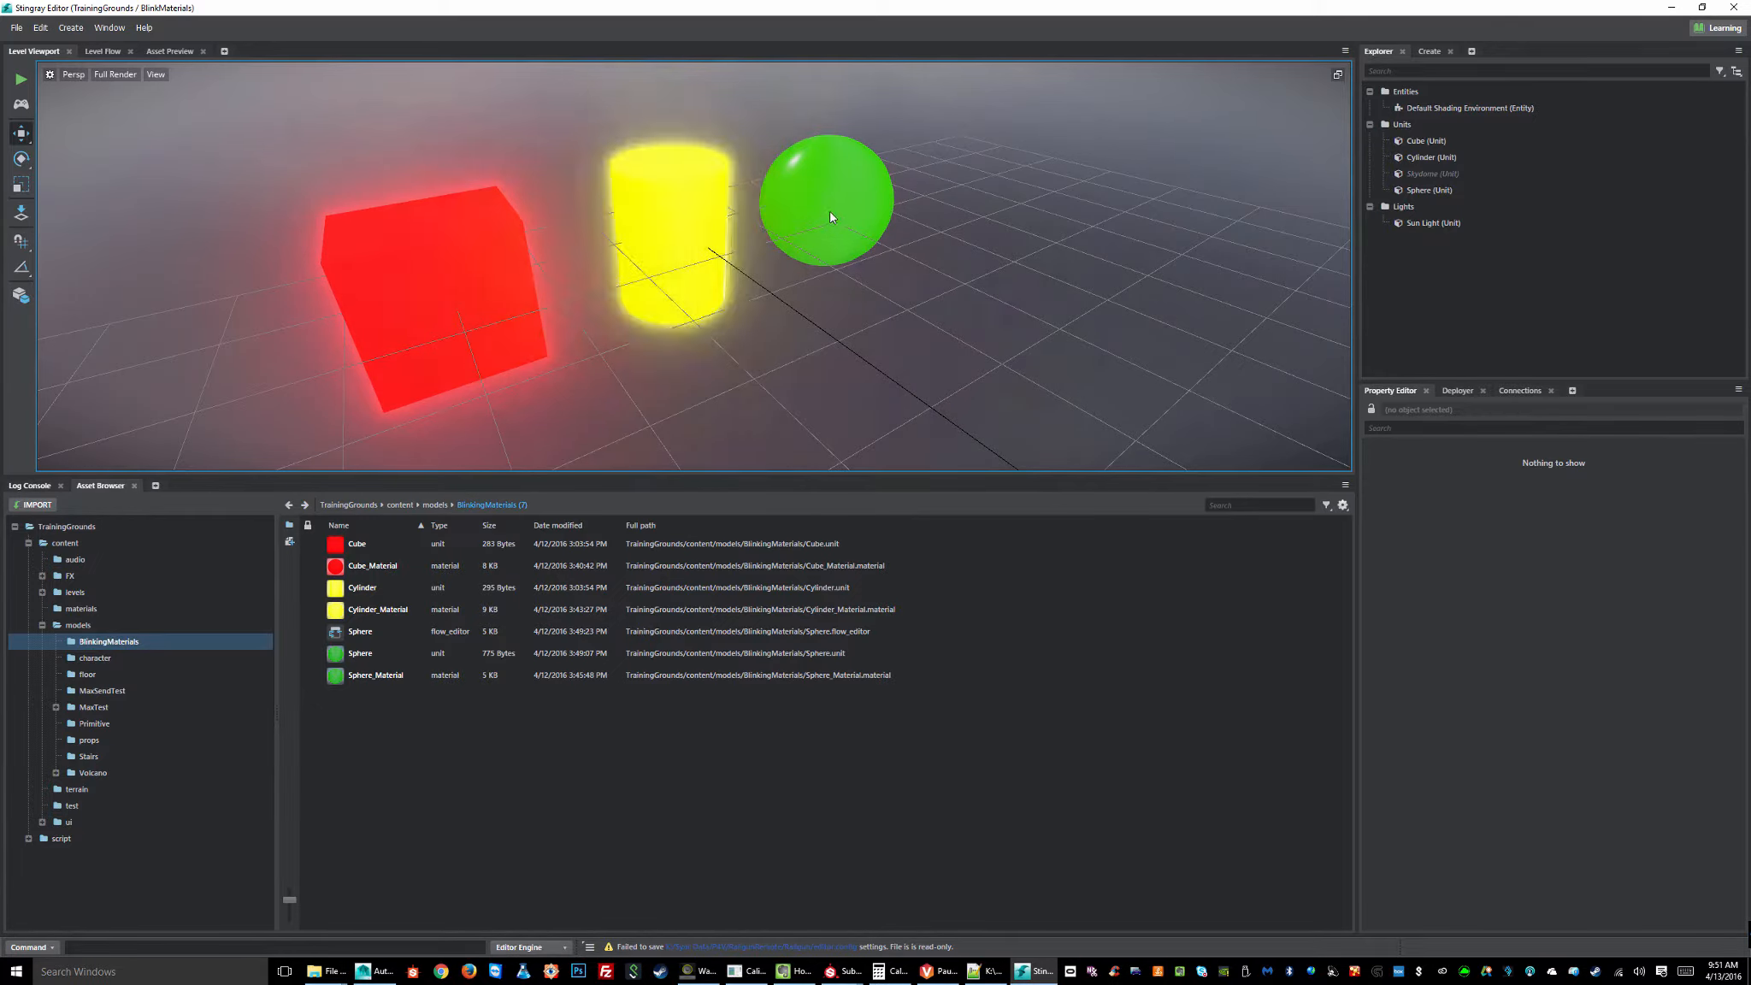
{"action": "left_click", "coordinate": [28, 79]}
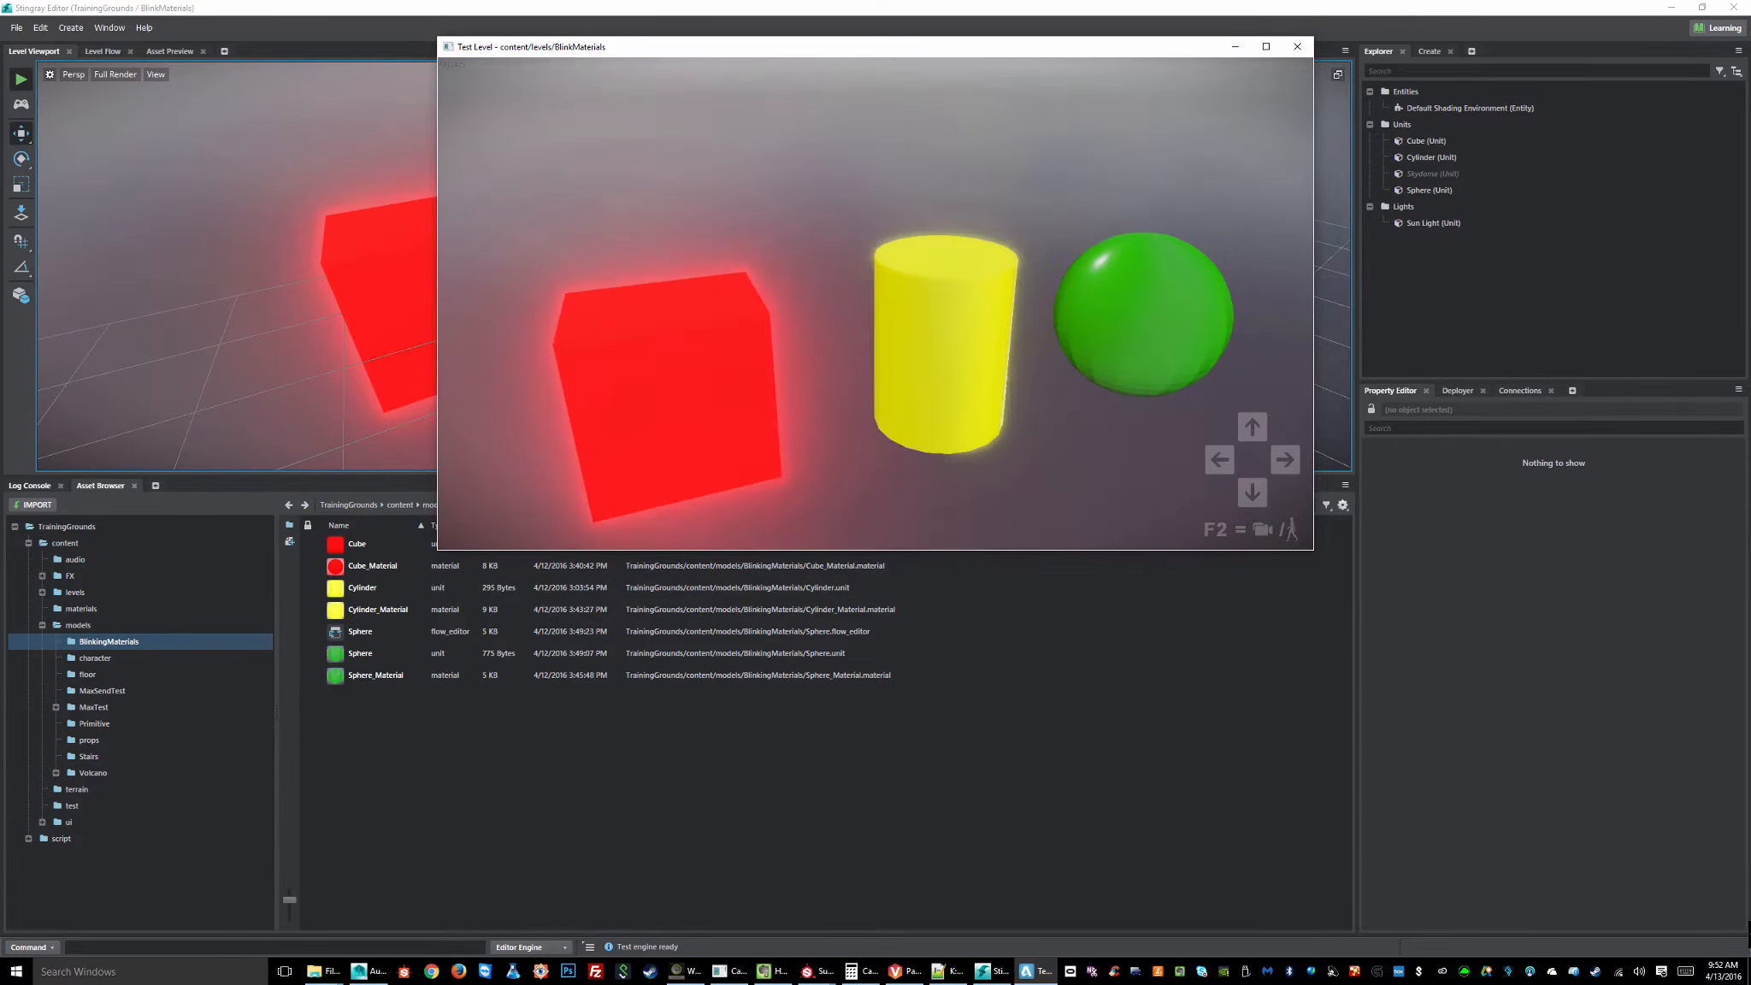
{"action": "key", "text": "Escape"}
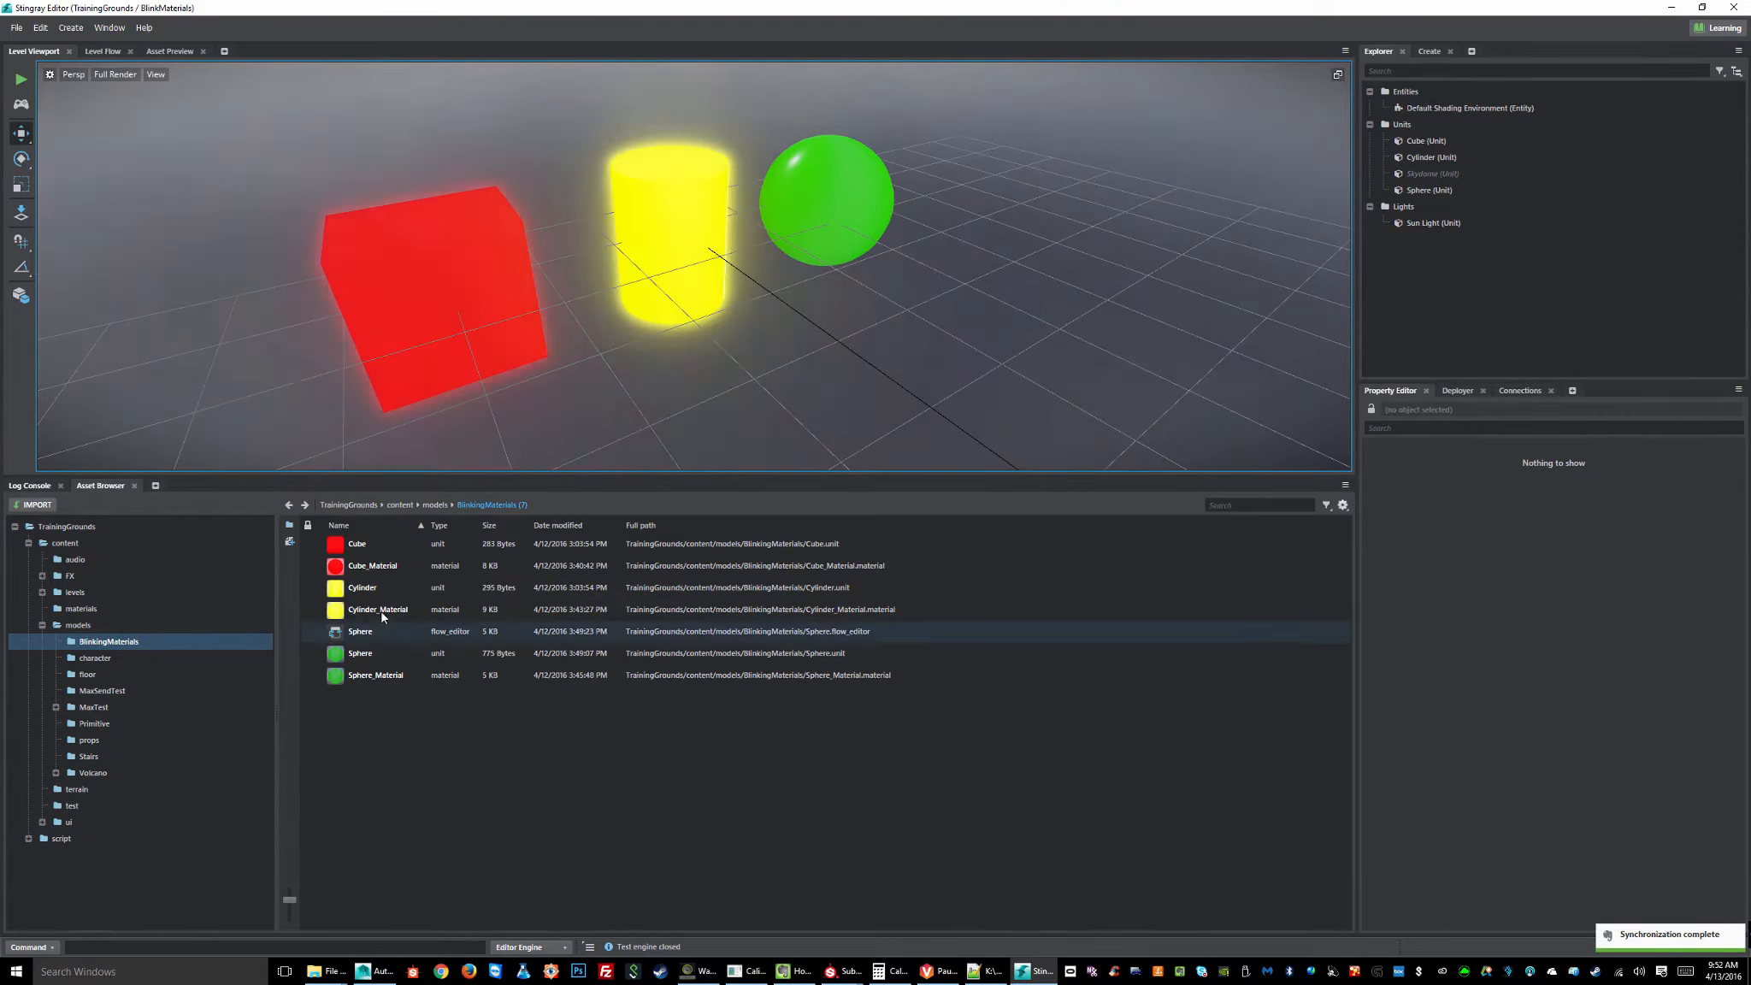
- Open the shader graph of Cube_Material from the BlinkingMaterials folder
{"action": "double_click", "coordinate": [337, 568]}
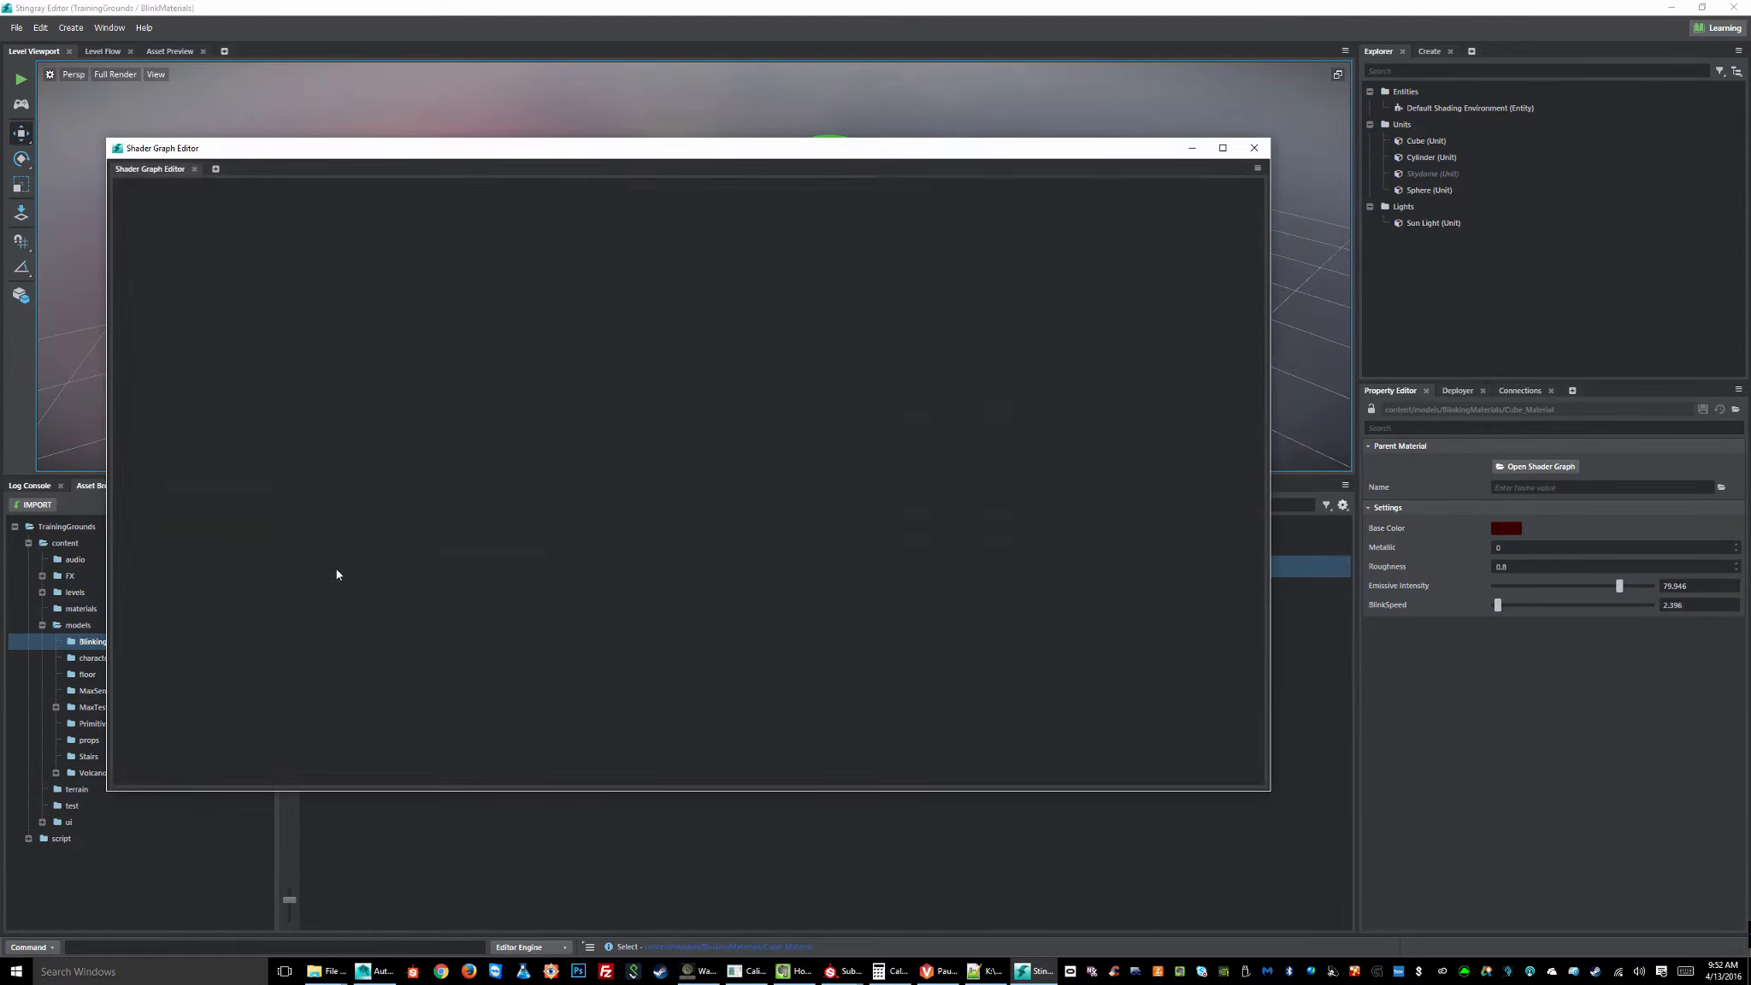
{"action": "mouse_move", "coordinate": [486, 457]}
{"action": "middle_mouse_down"}
{"action": "mouse_move", "coordinate": [532, 469]}
{"action": "mouse_move", "coordinate": [478, 454]}
{"action": "middle_mouse_up"}
{"action": "scroll", "coordinate": [511, 459], "scroll_direction": "down", "scroll_amount": 1}
{"action": "scroll", "coordinate": [511, 462], "scroll_direction": "down", "scroll_amount": 1}
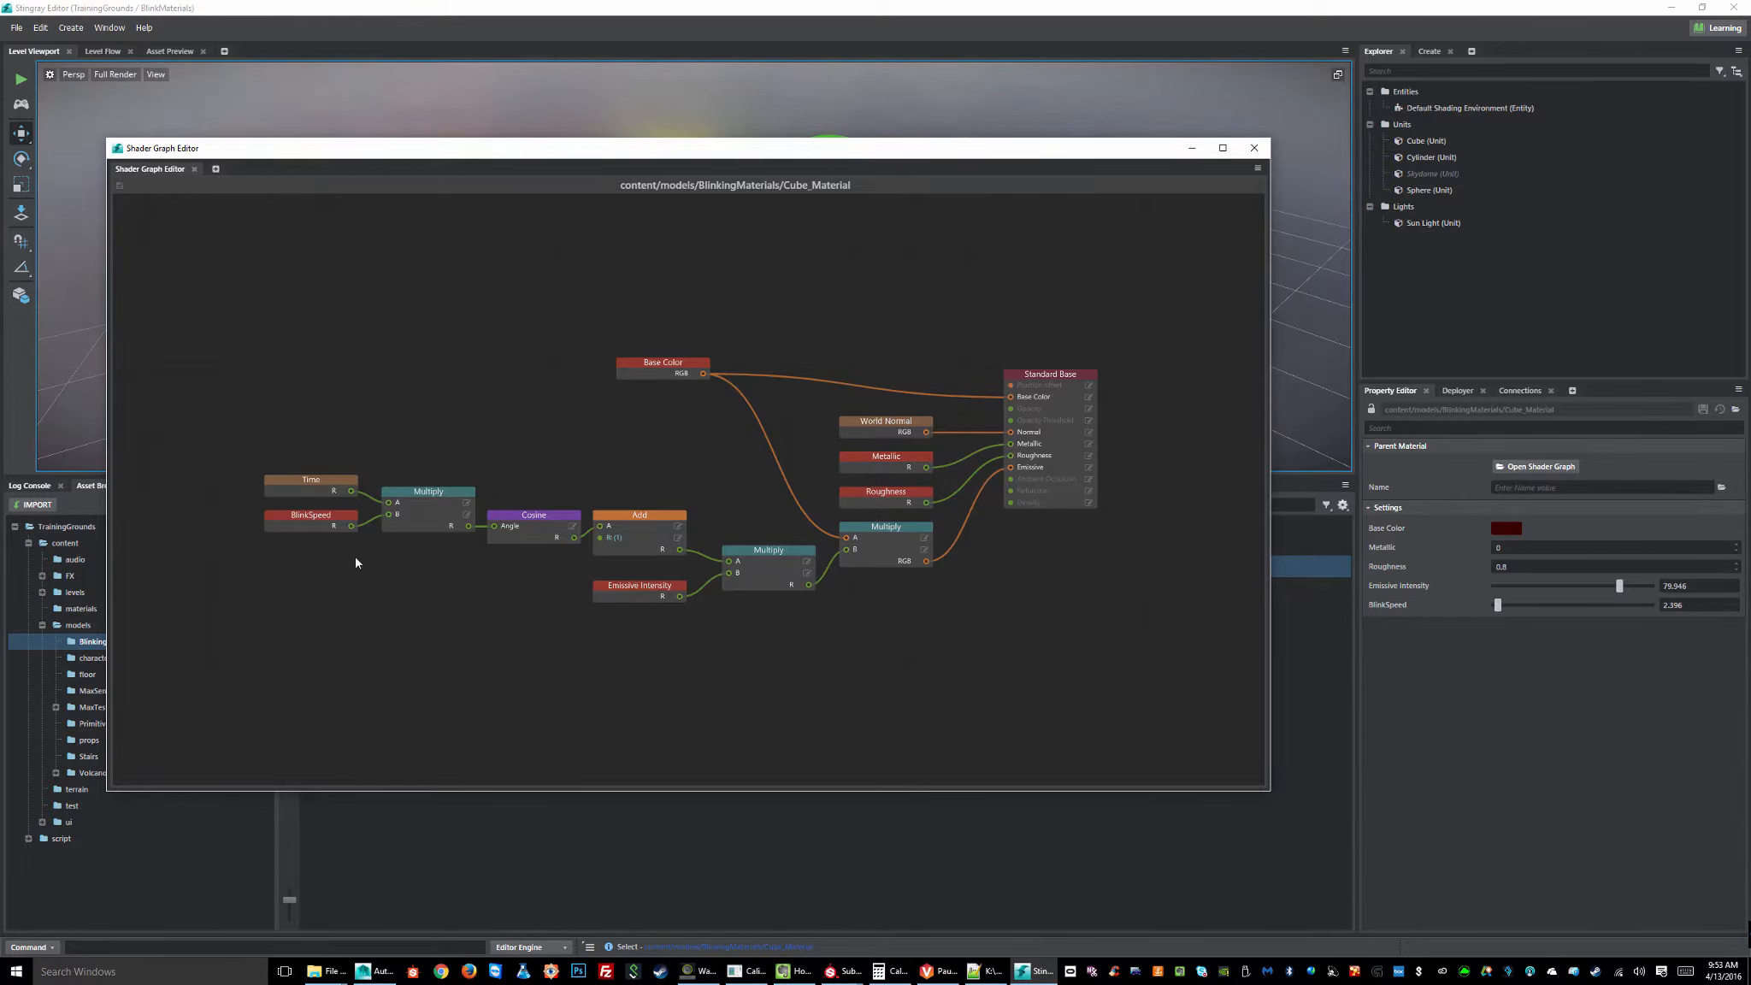
- Examine the blink node chain and the Base Color, World Normal, Metallic and Roughness nodes feeding Standard Base
{"action": "left_click_drag", "start_coordinate": [231, 449], "coordinate": [821, 725]}
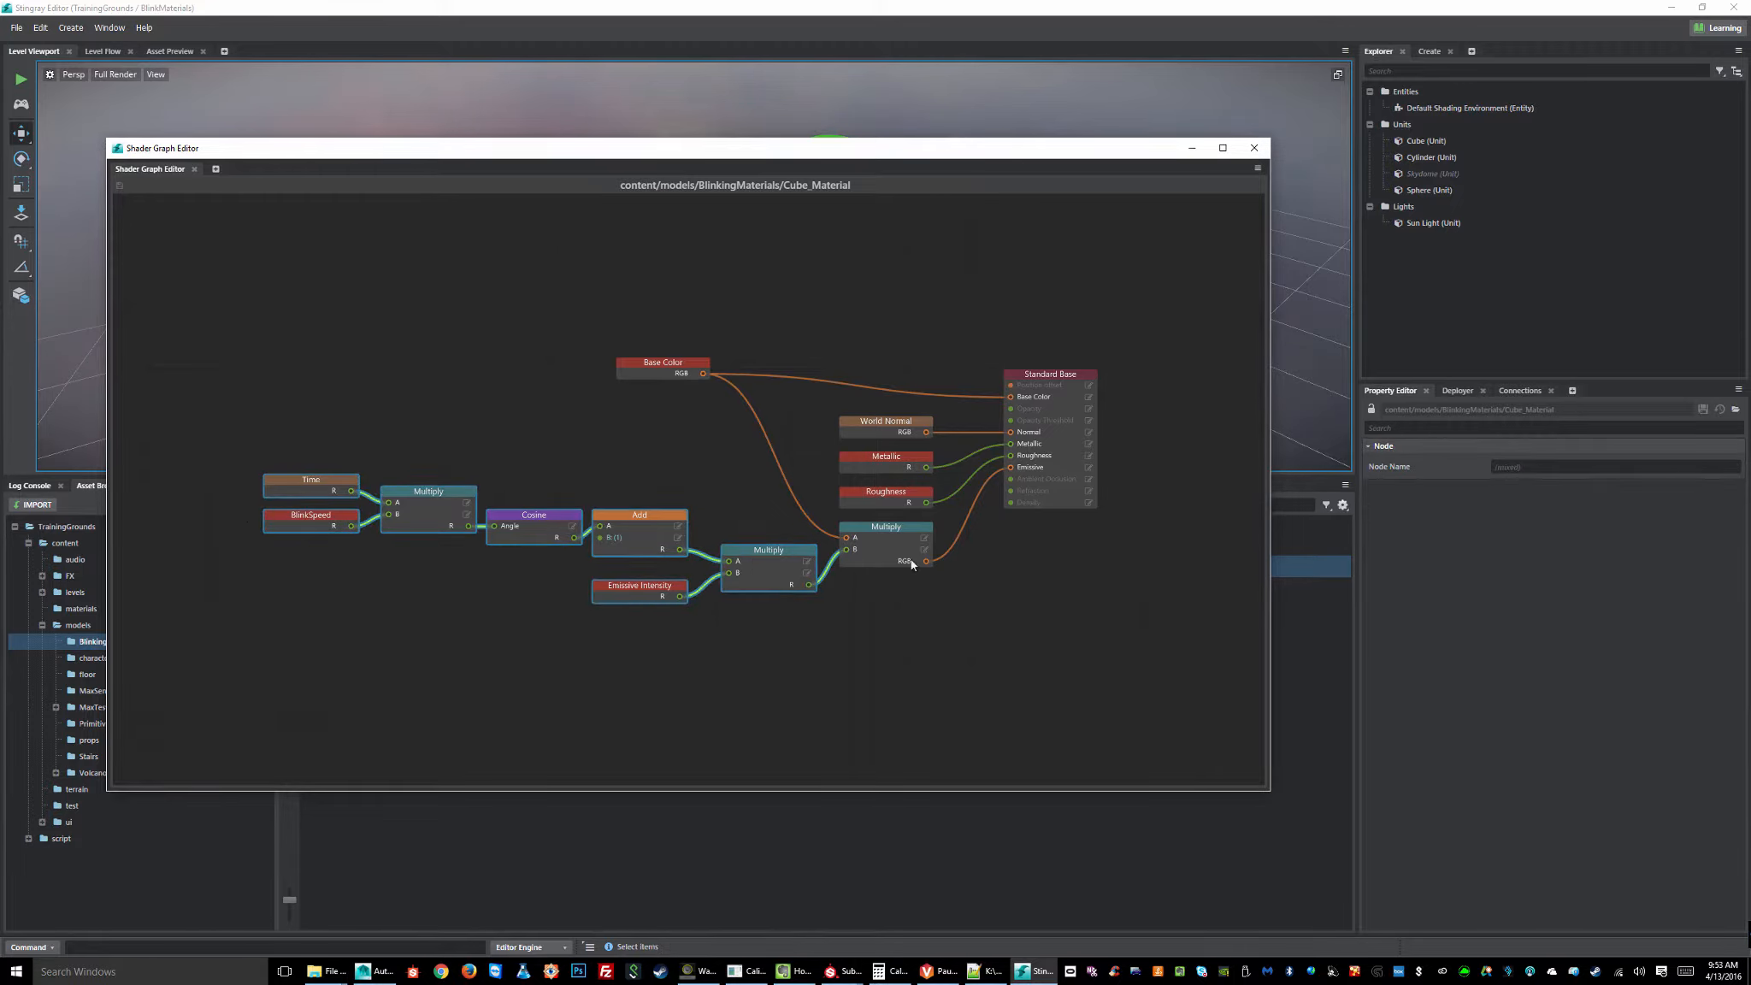
{"action": "left_click", "coordinate": [789, 672]}
{"action": "left_click_drag", "start_coordinate": [696, 354], "coordinate": [697, 343]}
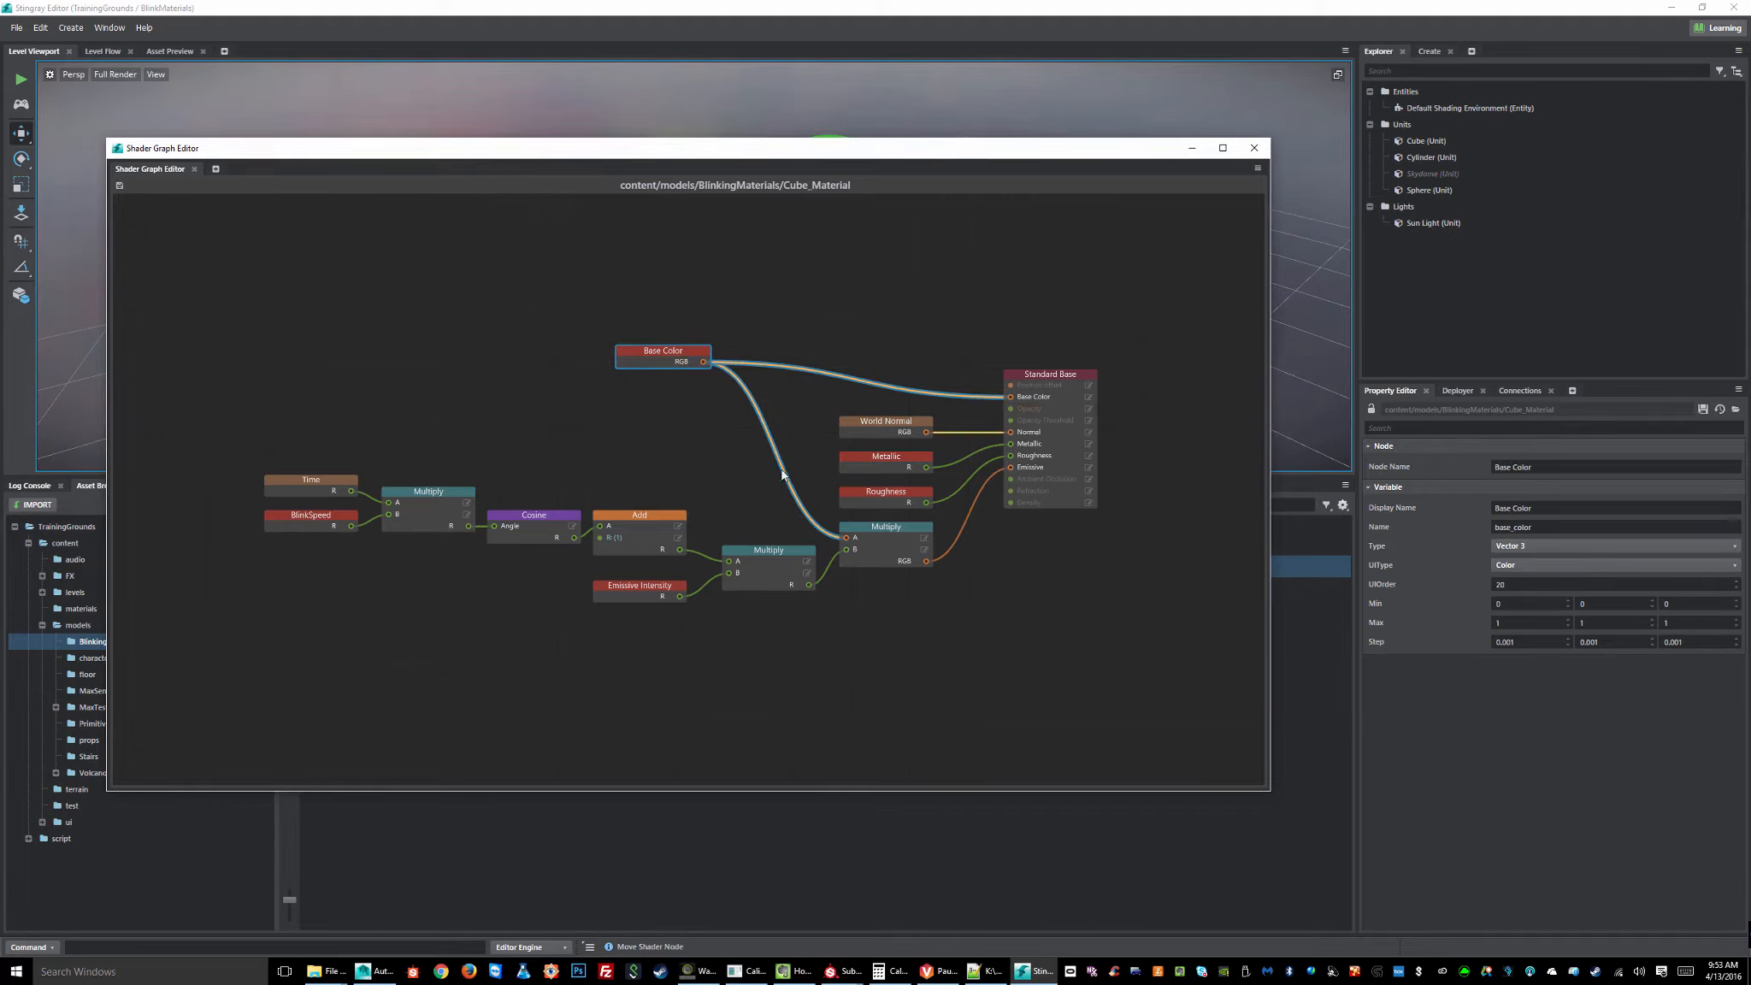
{"action": "mouse_move", "coordinate": [886, 425]}
{"action": "left_mouse_down"}
{"action": "mouse_move", "coordinate": [860, 460]}
{"action": "mouse_move", "coordinate": [901, 497]}
{"action": "mouse_move", "coordinate": [865, 461]}
{"action": "mouse_move", "coordinate": [887, 461]}
{"action": "mouse_move", "coordinate": [863, 414]}
{"action": "mouse_move", "coordinate": [881, 420]}
{"action": "left_mouse_up"}
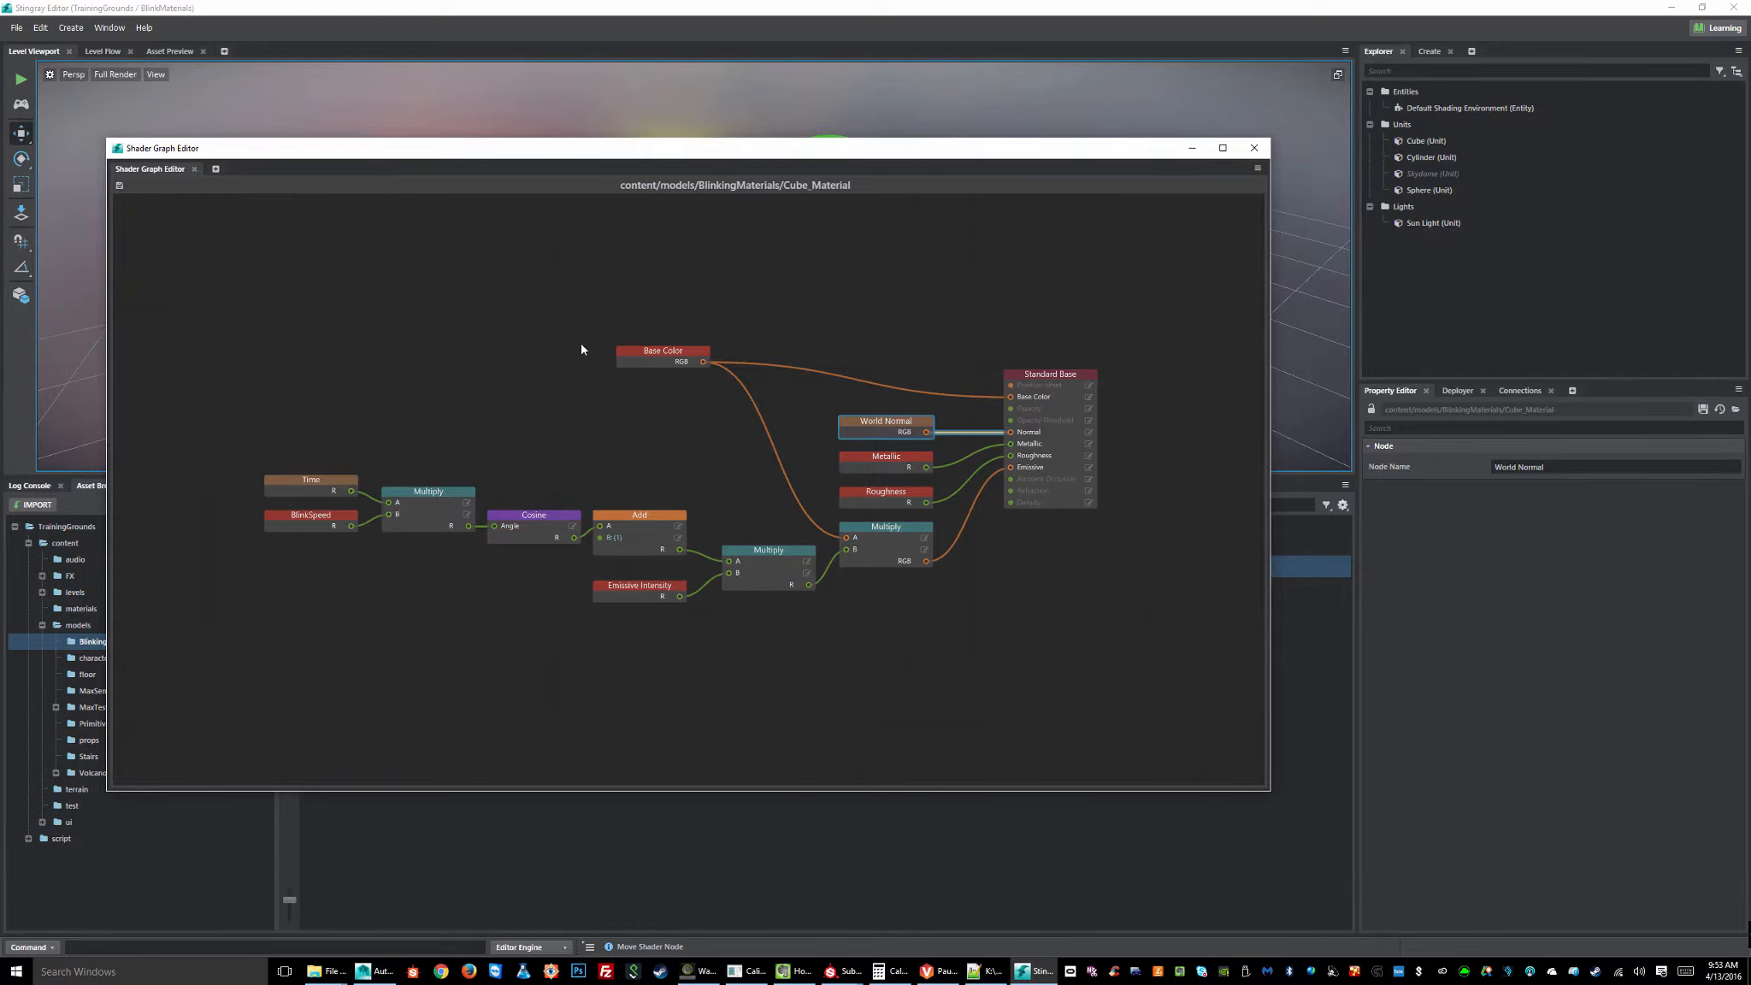
{"action": "left_click_drag", "start_coordinate": [524, 289], "coordinate": [937, 506]}
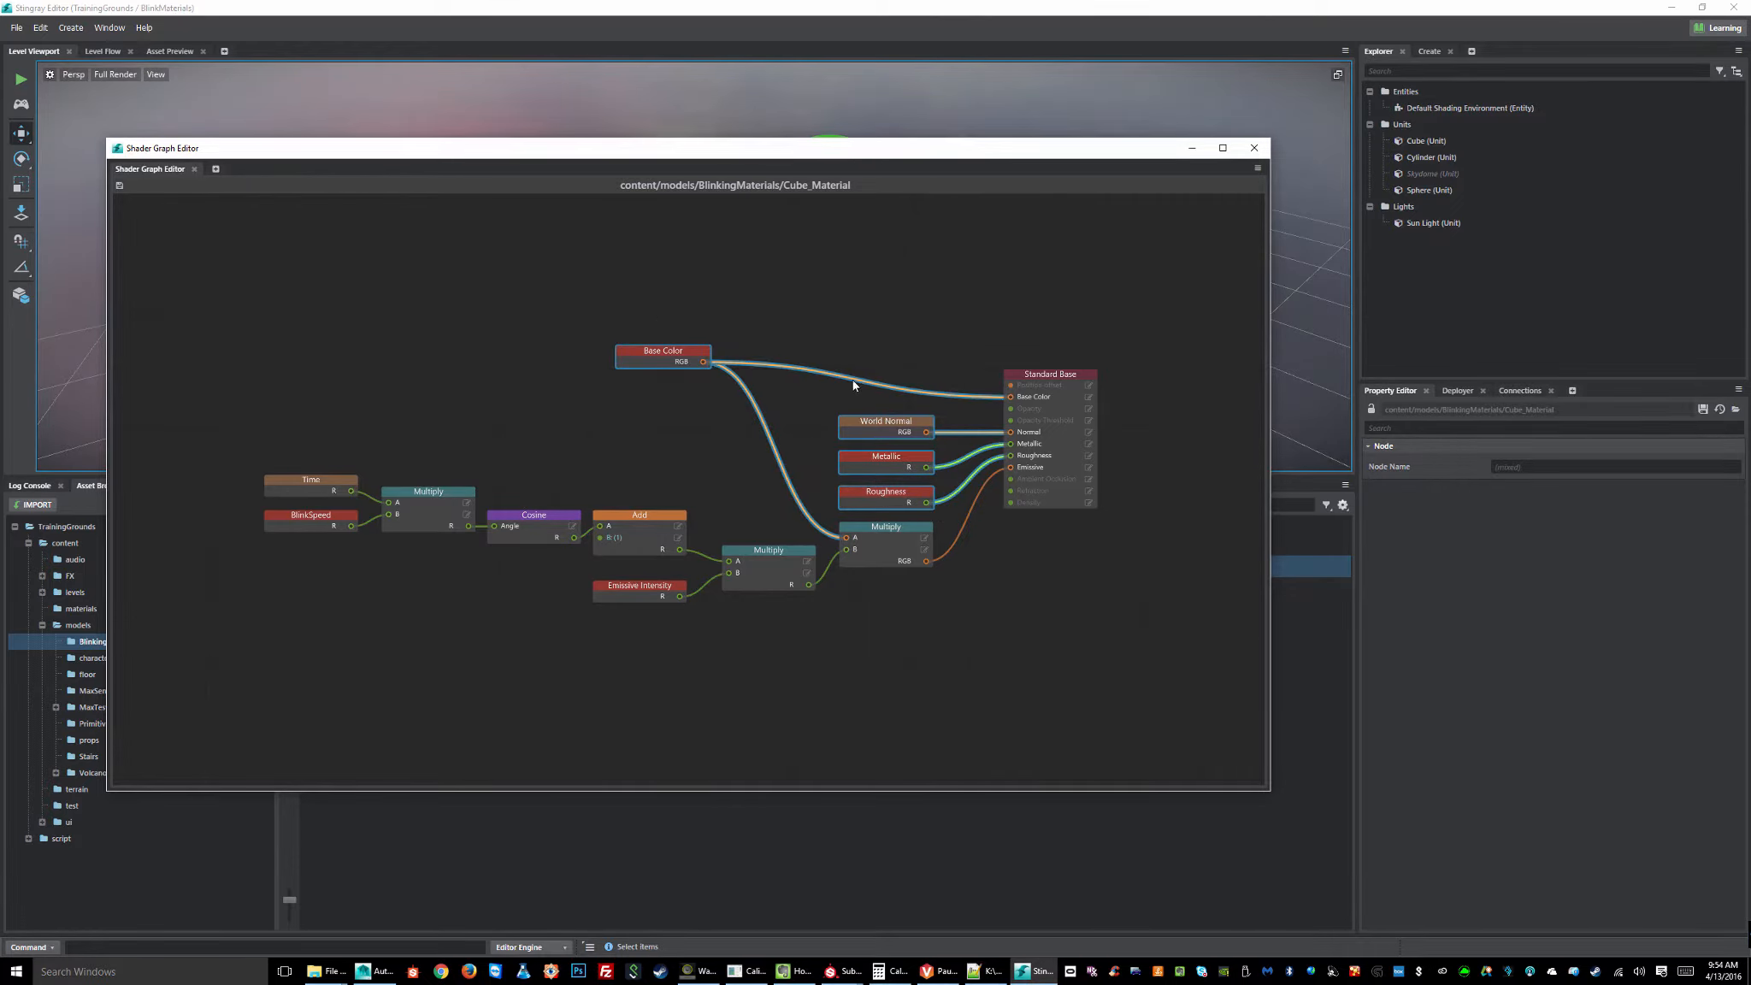
{"action": "left_click", "coordinate": [917, 332]}
- Move the Base Color node a little closer to the Standard Base node in the cube's shader graph
{"action": "left_click_drag", "start_coordinate": [548, 151], "coordinate": [653, 162]}
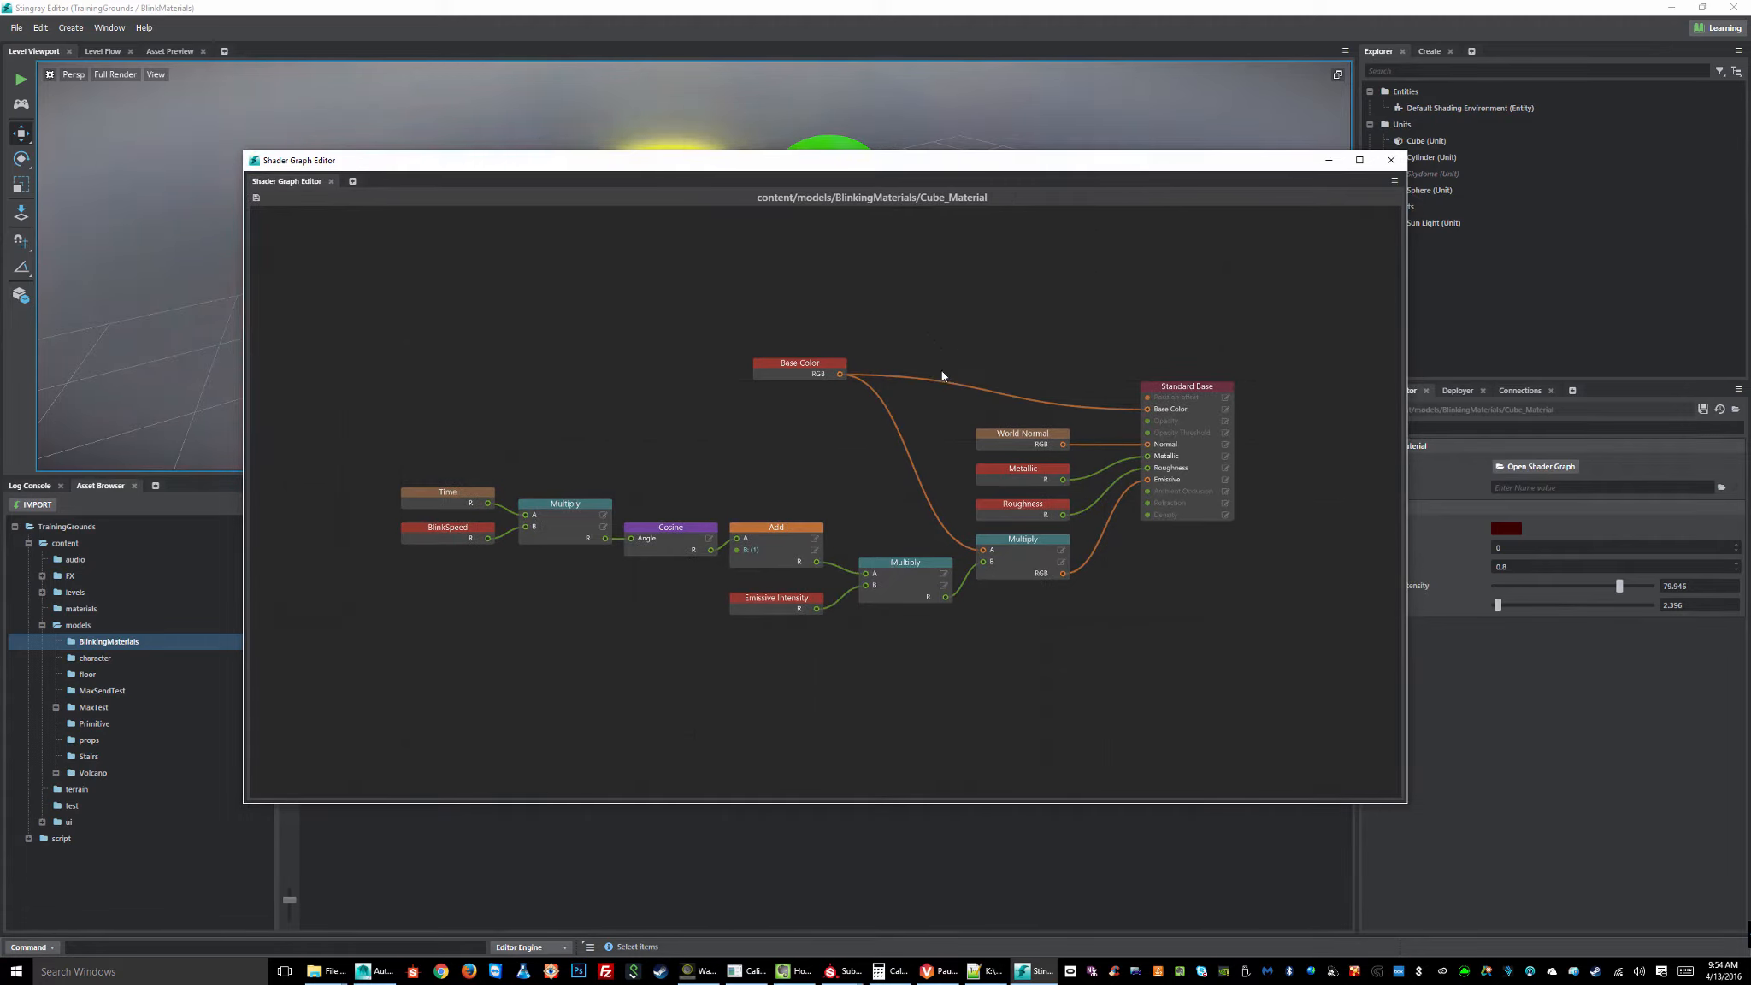
{"action": "left_click_drag", "start_coordinate": [816, 362], "coordinate": [863, 362]}
{"action": "left_click", "coordinate": [1045, 433]}
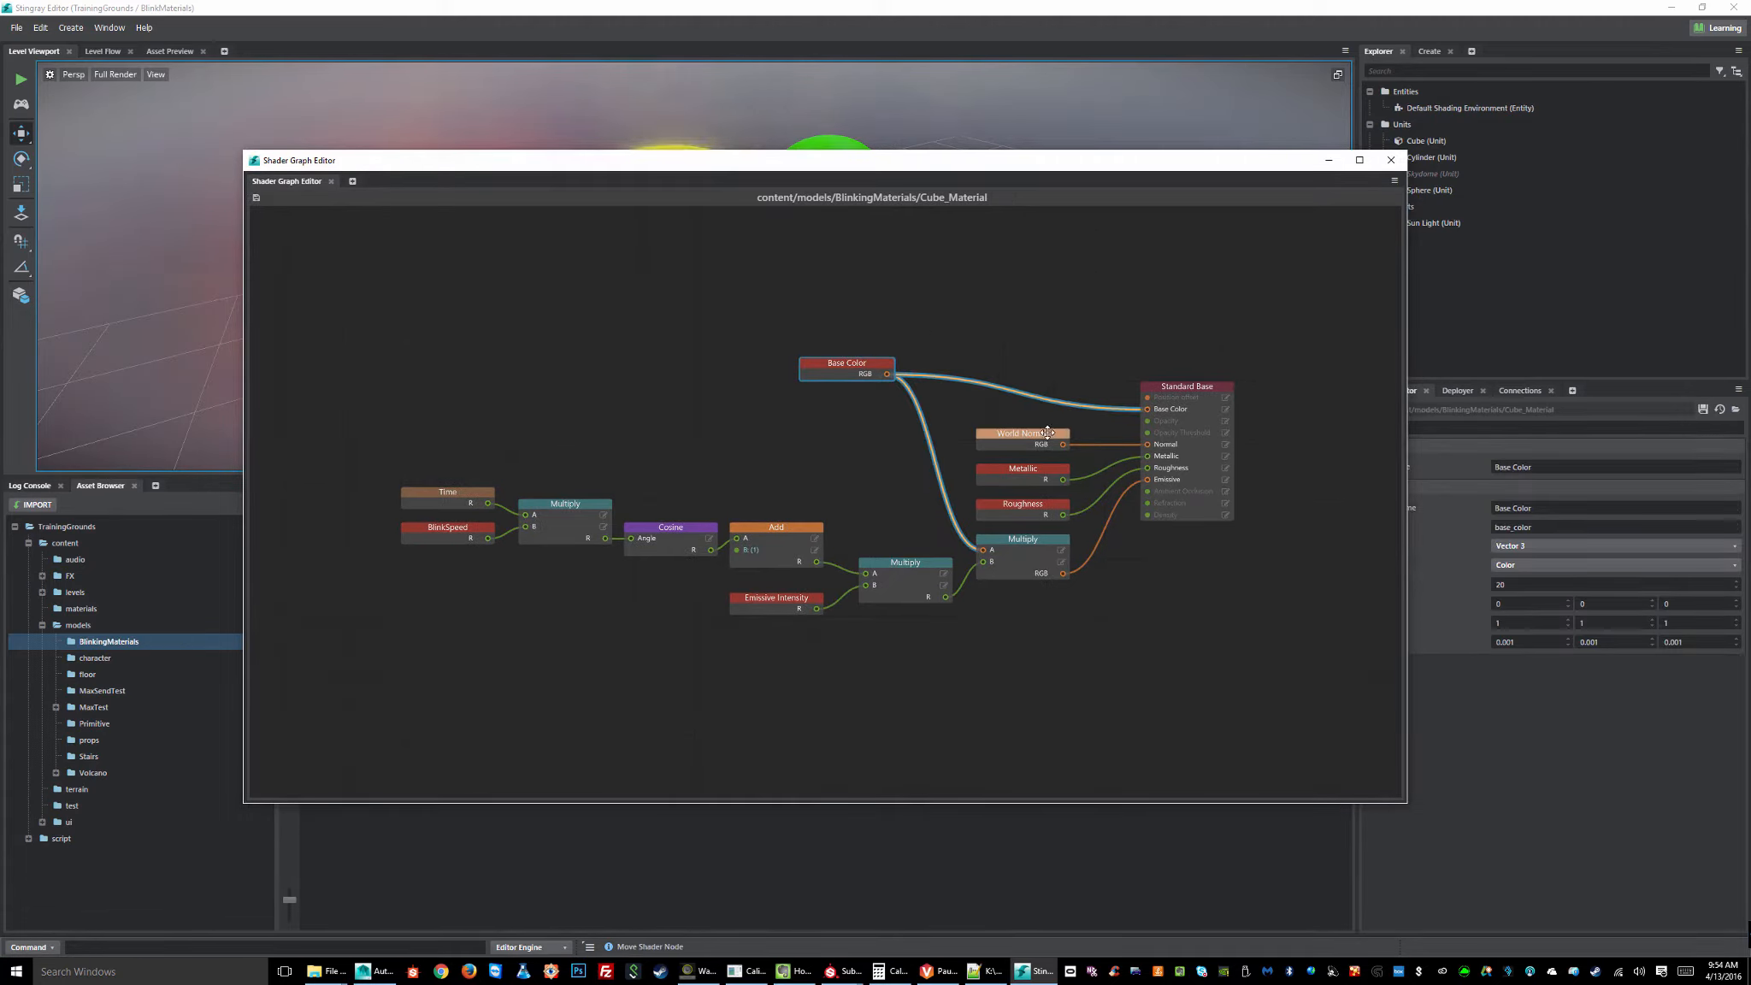
{"action": "left_click_drag", "start_coordinate": [1060, 421], "coordinate": [1032, 424]}
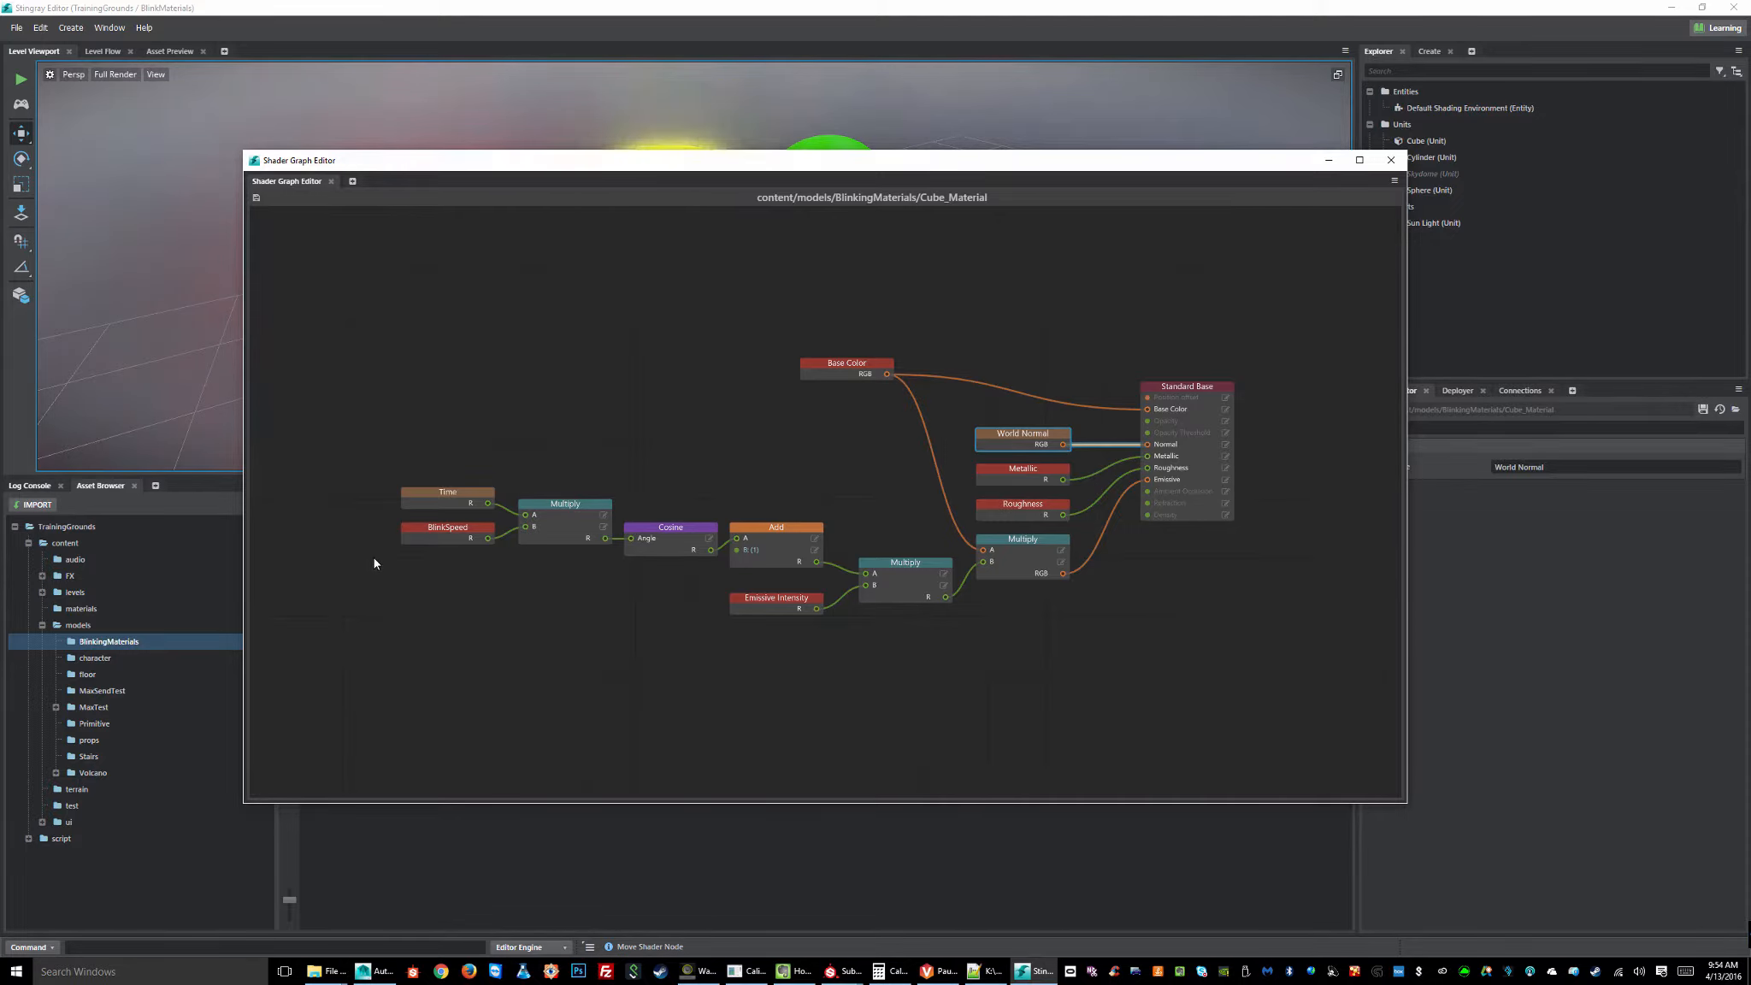
- Compare the cube's blinking in the level viewport with the nodes of its shader graph
{"action": "middle_click_drag", "start_coordinate": [523, 650], "coordinate": [668, 607]}
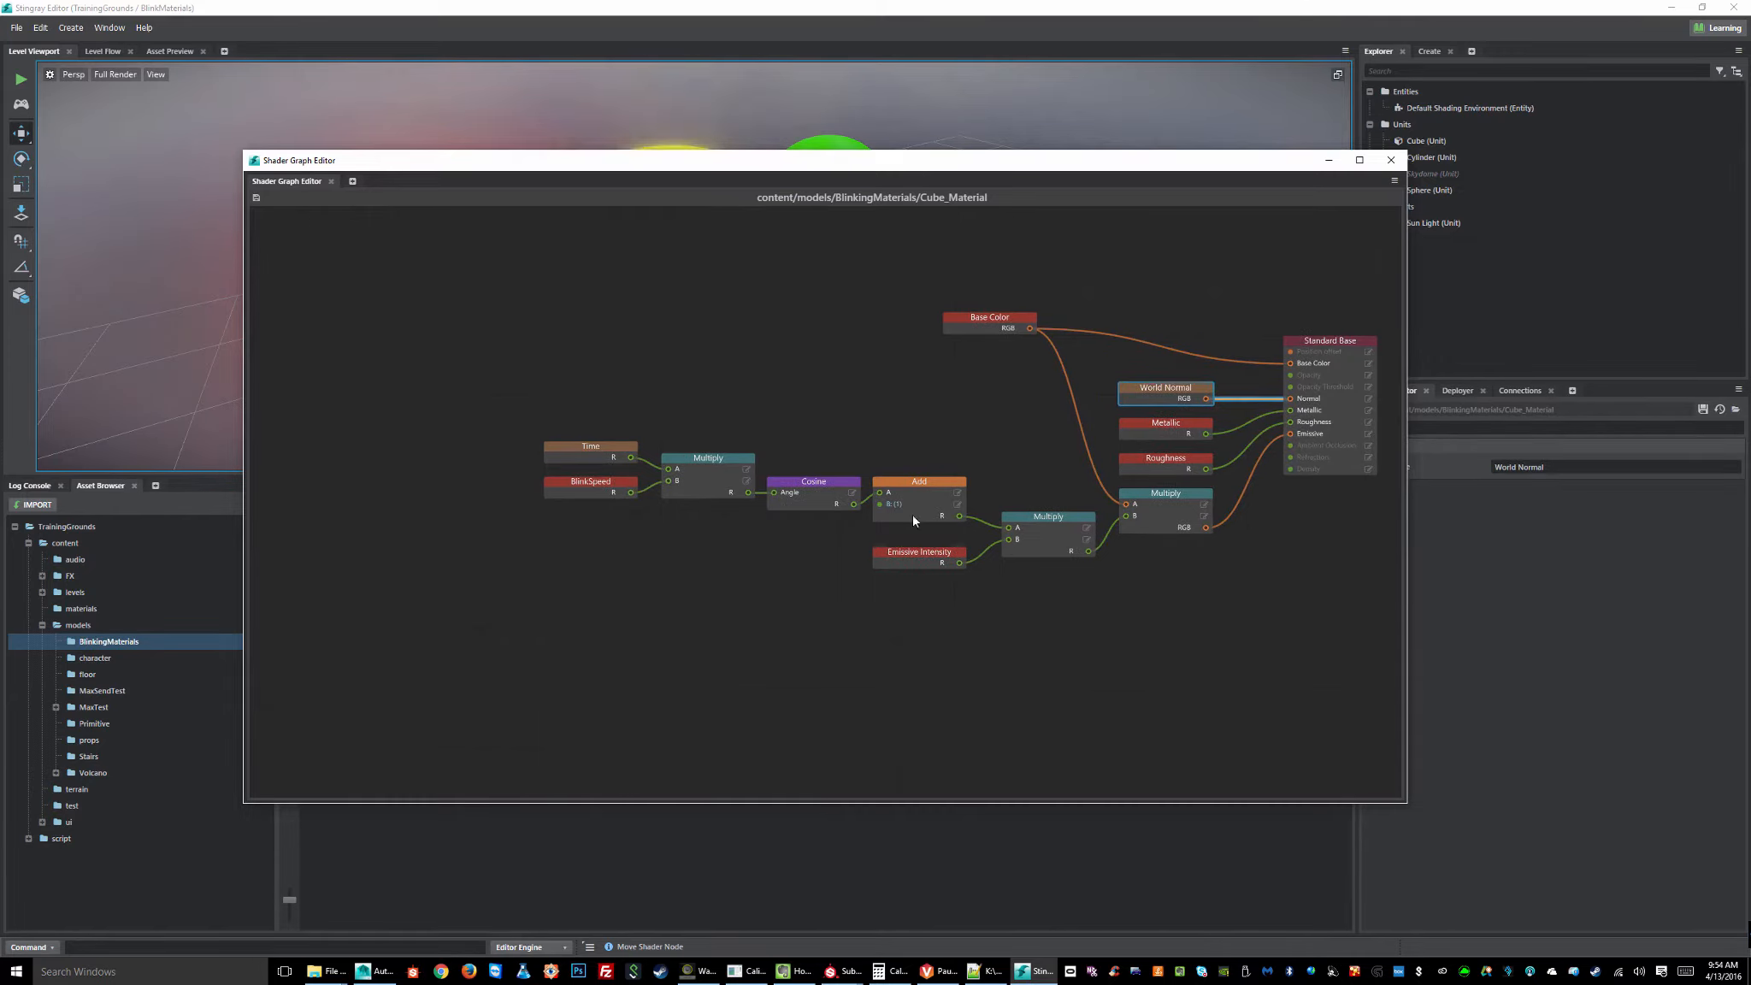
{"action": "middle_click_drag", "start_coordinate": [631, 504], "coordinate": [533, 517]}
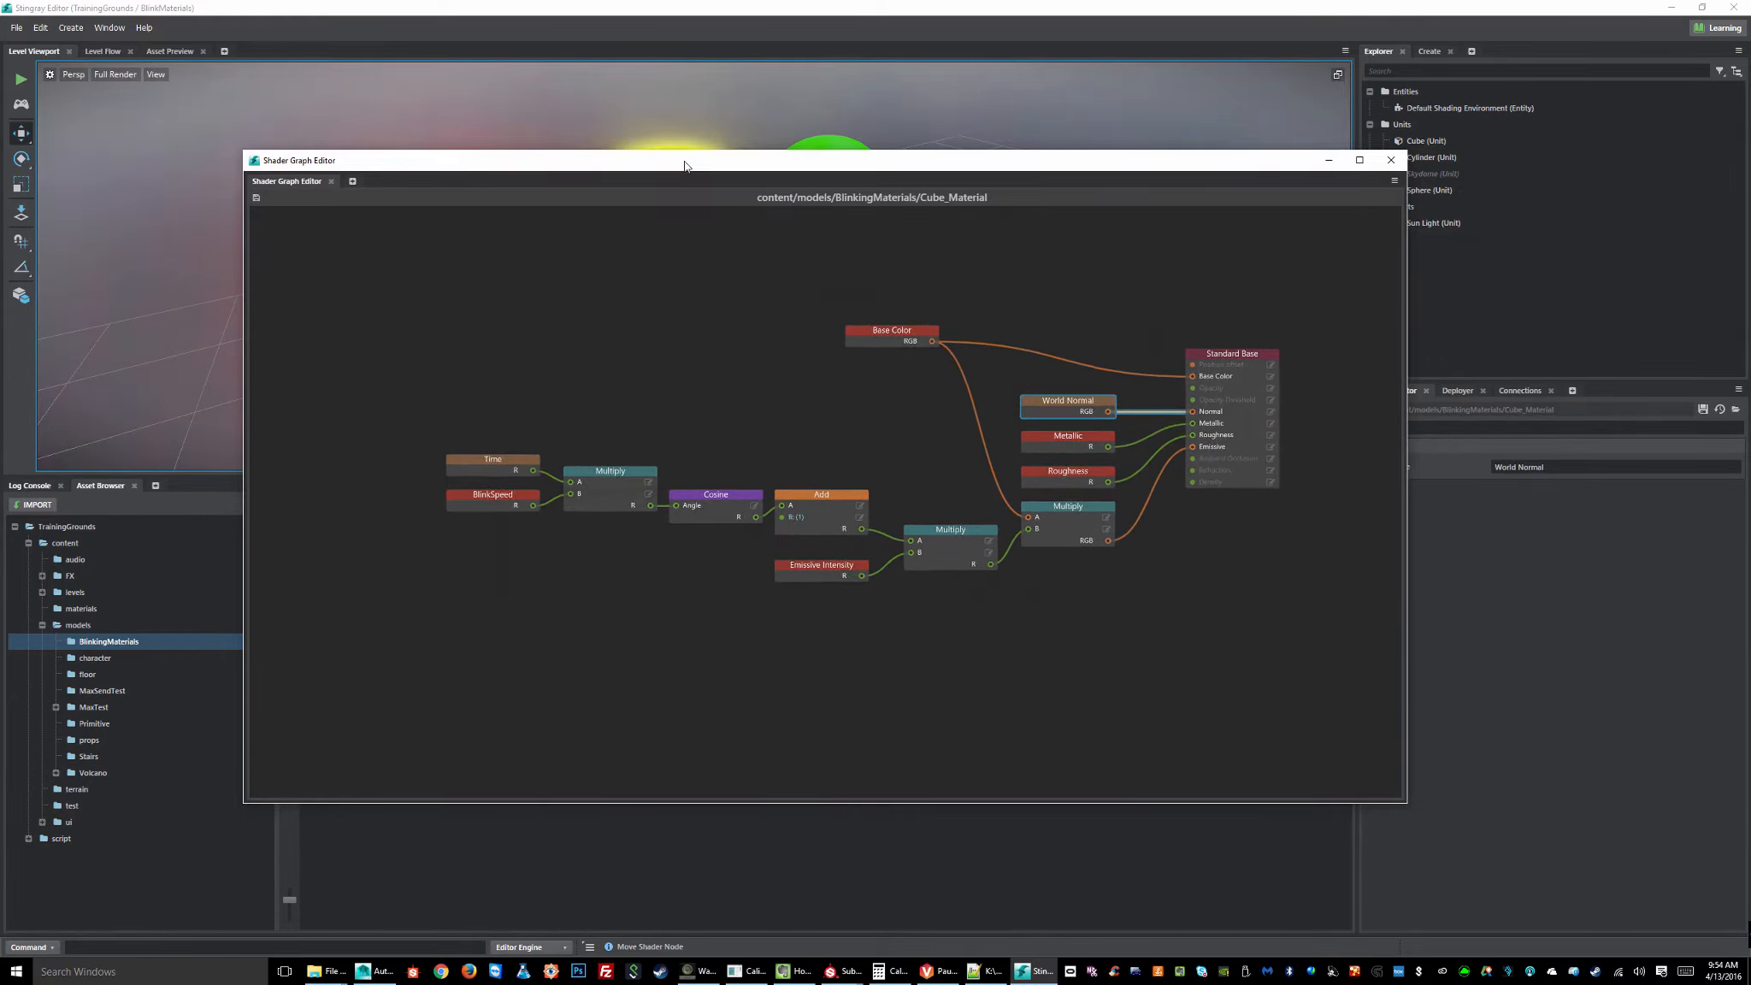
{"action": "left_click_drag", "start_coordinate": [684, 165], "coordinate": [992, 109]}
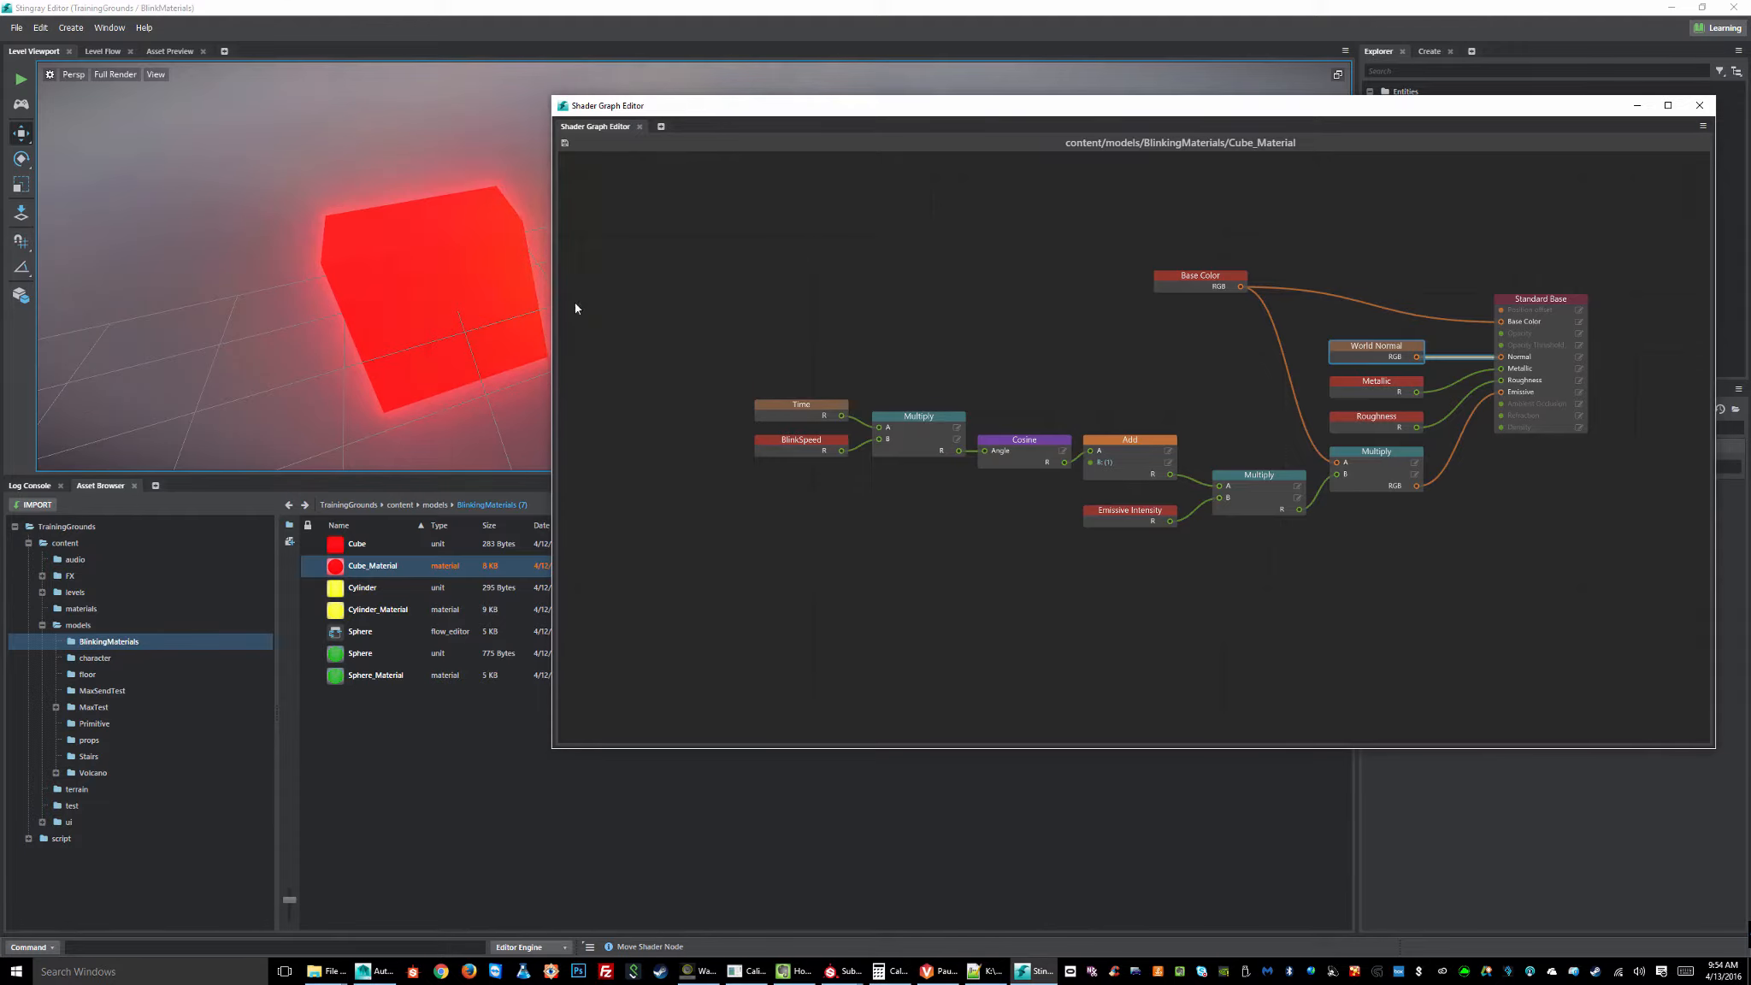
{"action": "left_click_drag", "start_coordinate": [1249, 111], "coordinate": [872, 118]}
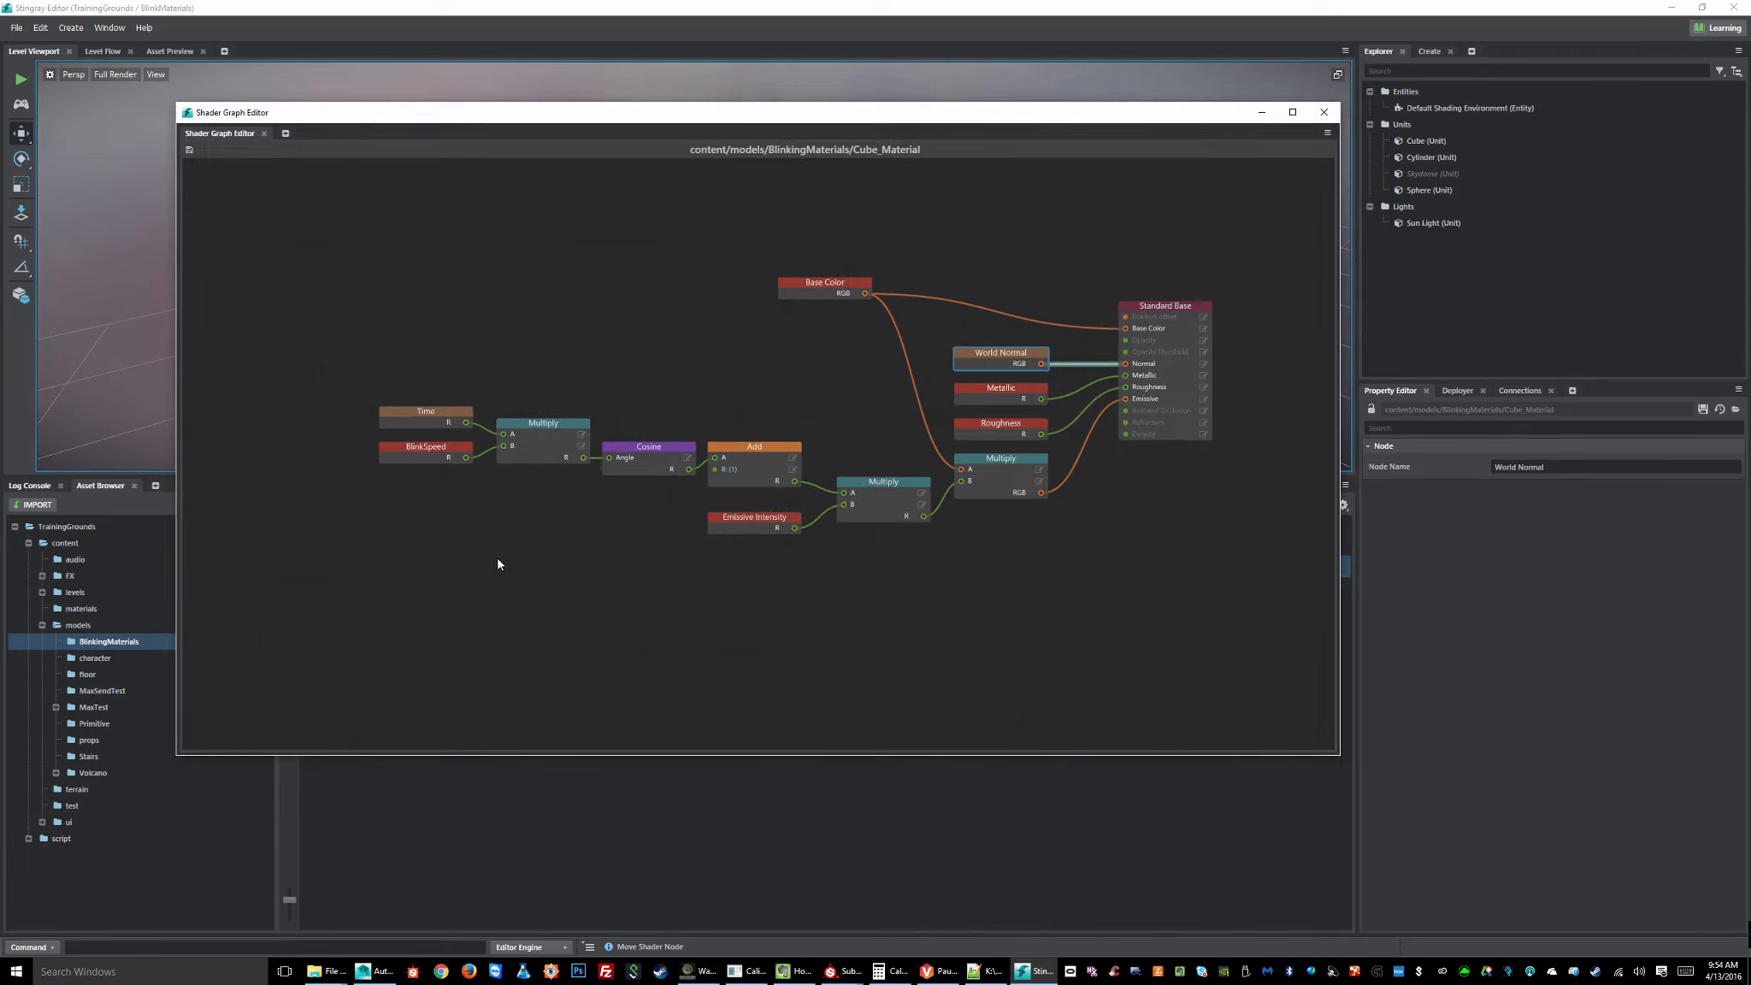
- Inspect the properties of the BlinkSpeed, Emissive Intensity, Roughness, Metallic and Base Color variable nodes
{"action": "left_click", "coordinate": [422, 447]}
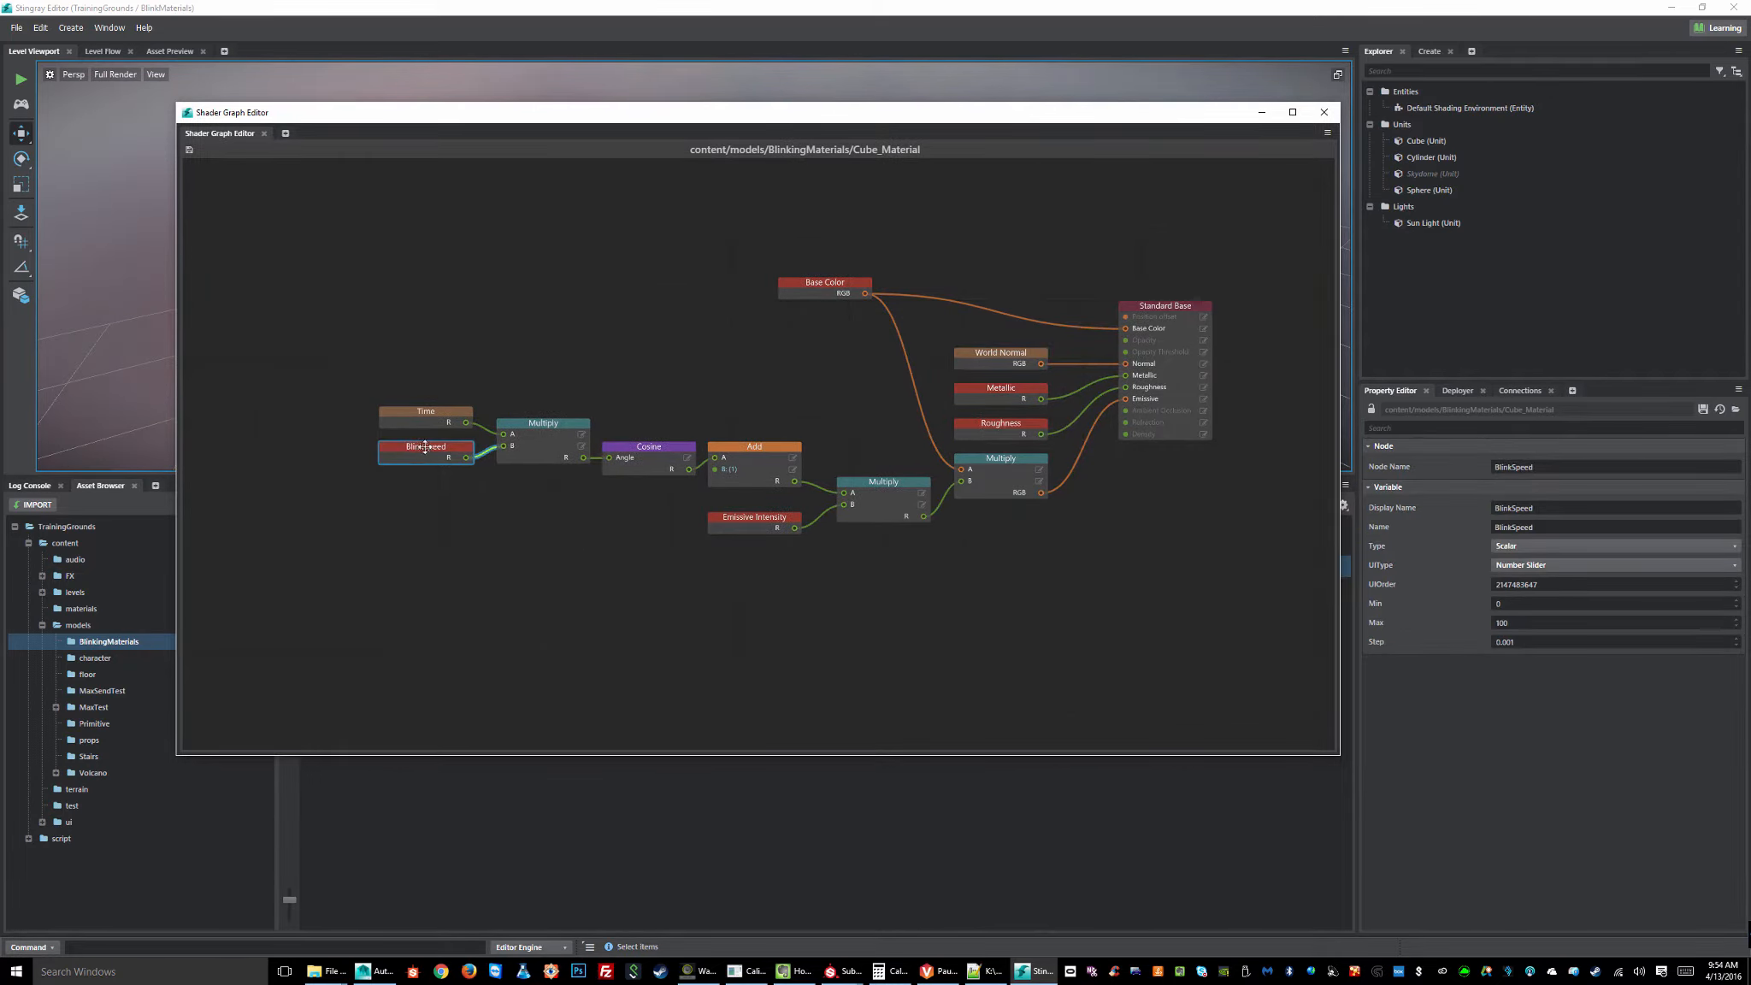
{"action": "left_click", "coordinate": [737, 516]}
{"action": "left_click", "coordinate": [987, 423]}
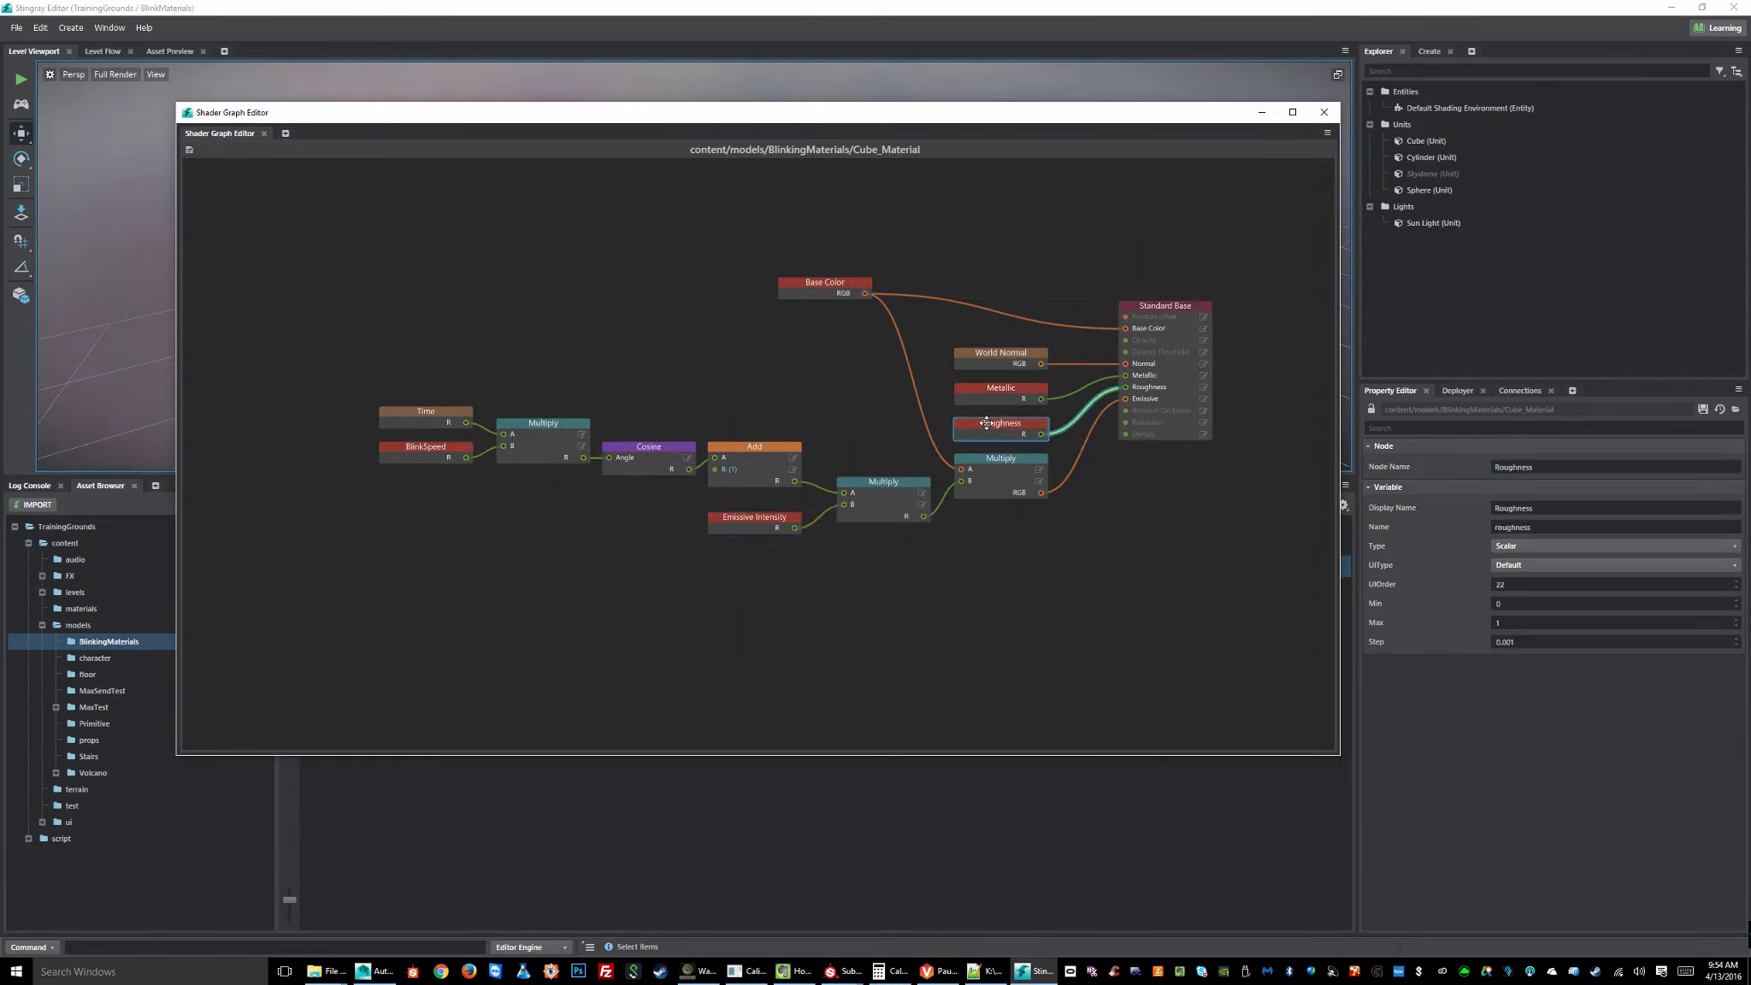
{"action": "left_click", "coordinate": [990, 392]}
{"action": "left_click", "coordinate": [828, 279]}
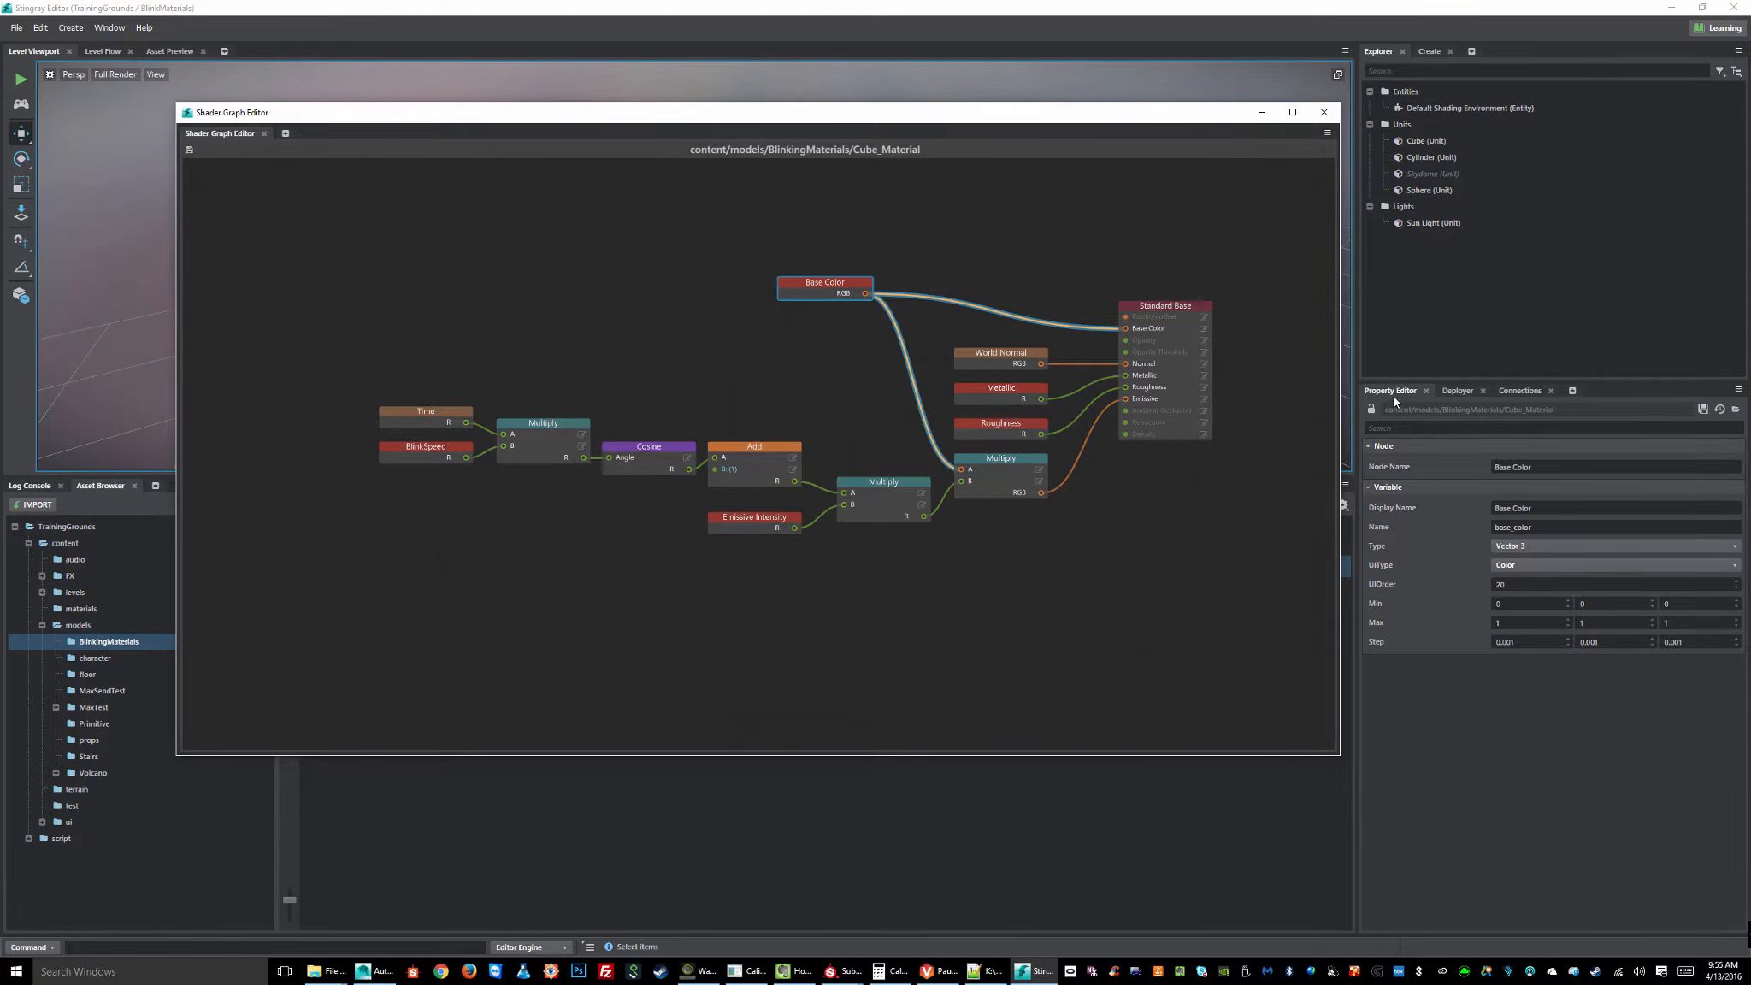
{"action": "left_click", "coordinate": [1290, 112]}
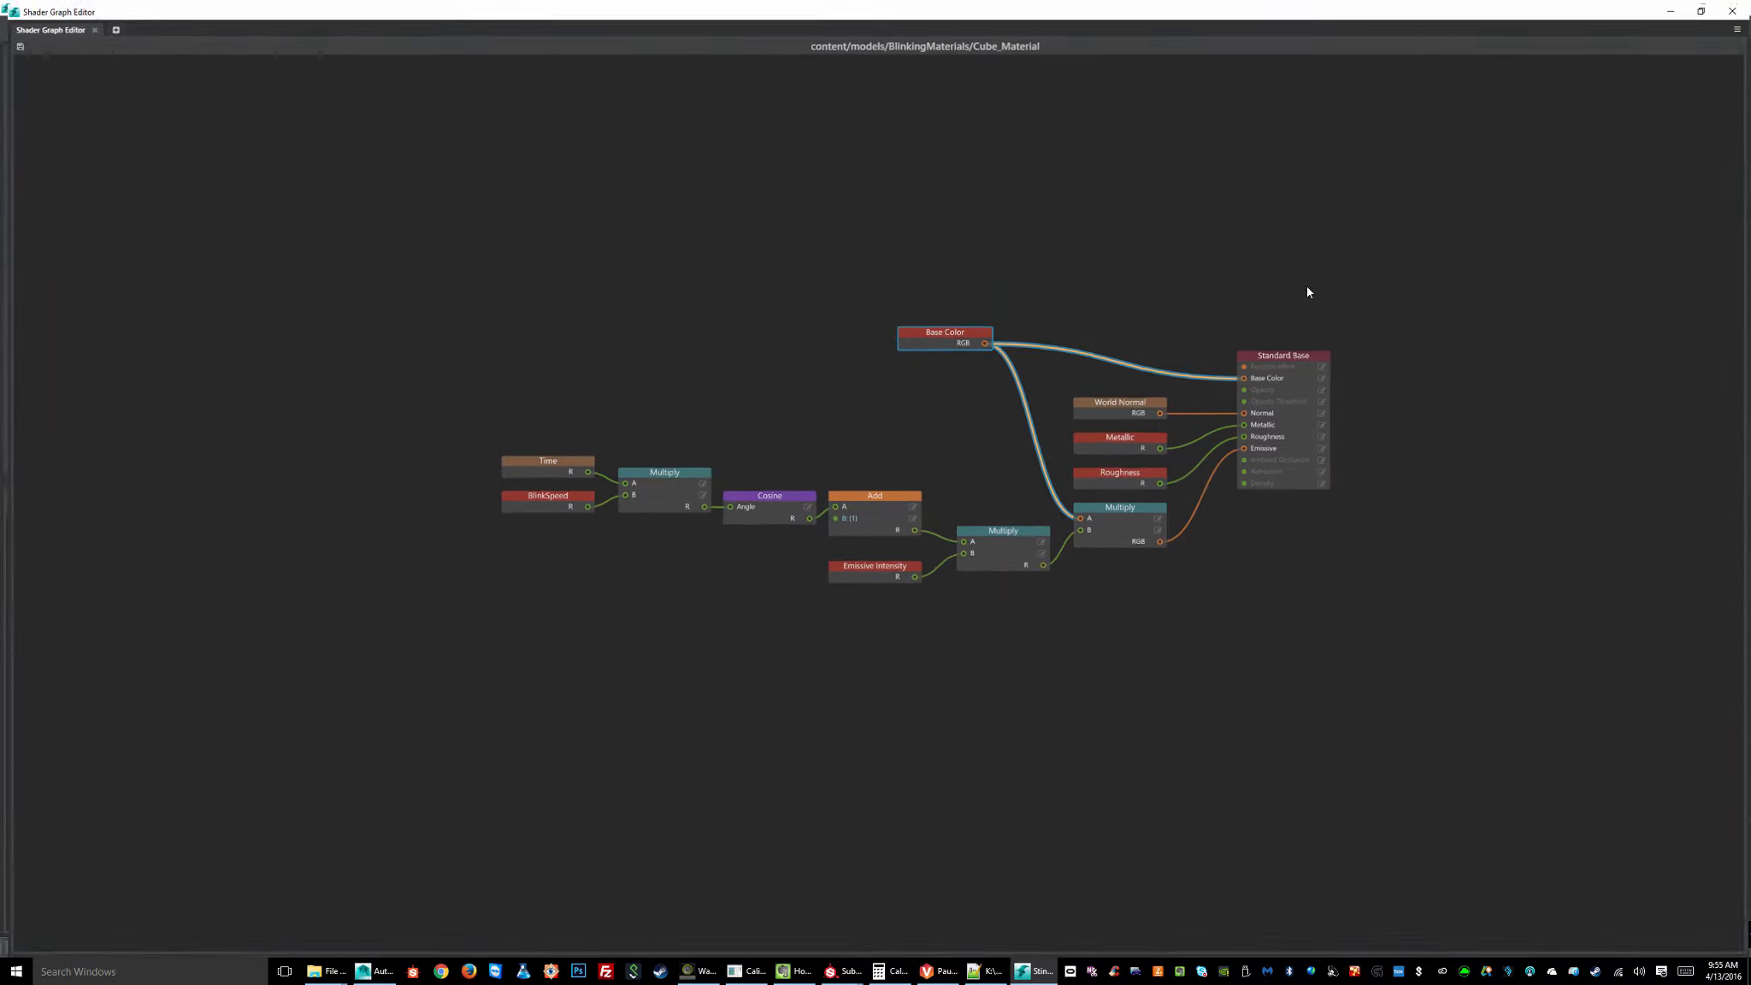
{"action": "left_click", "coordinate": [1704, 8]}
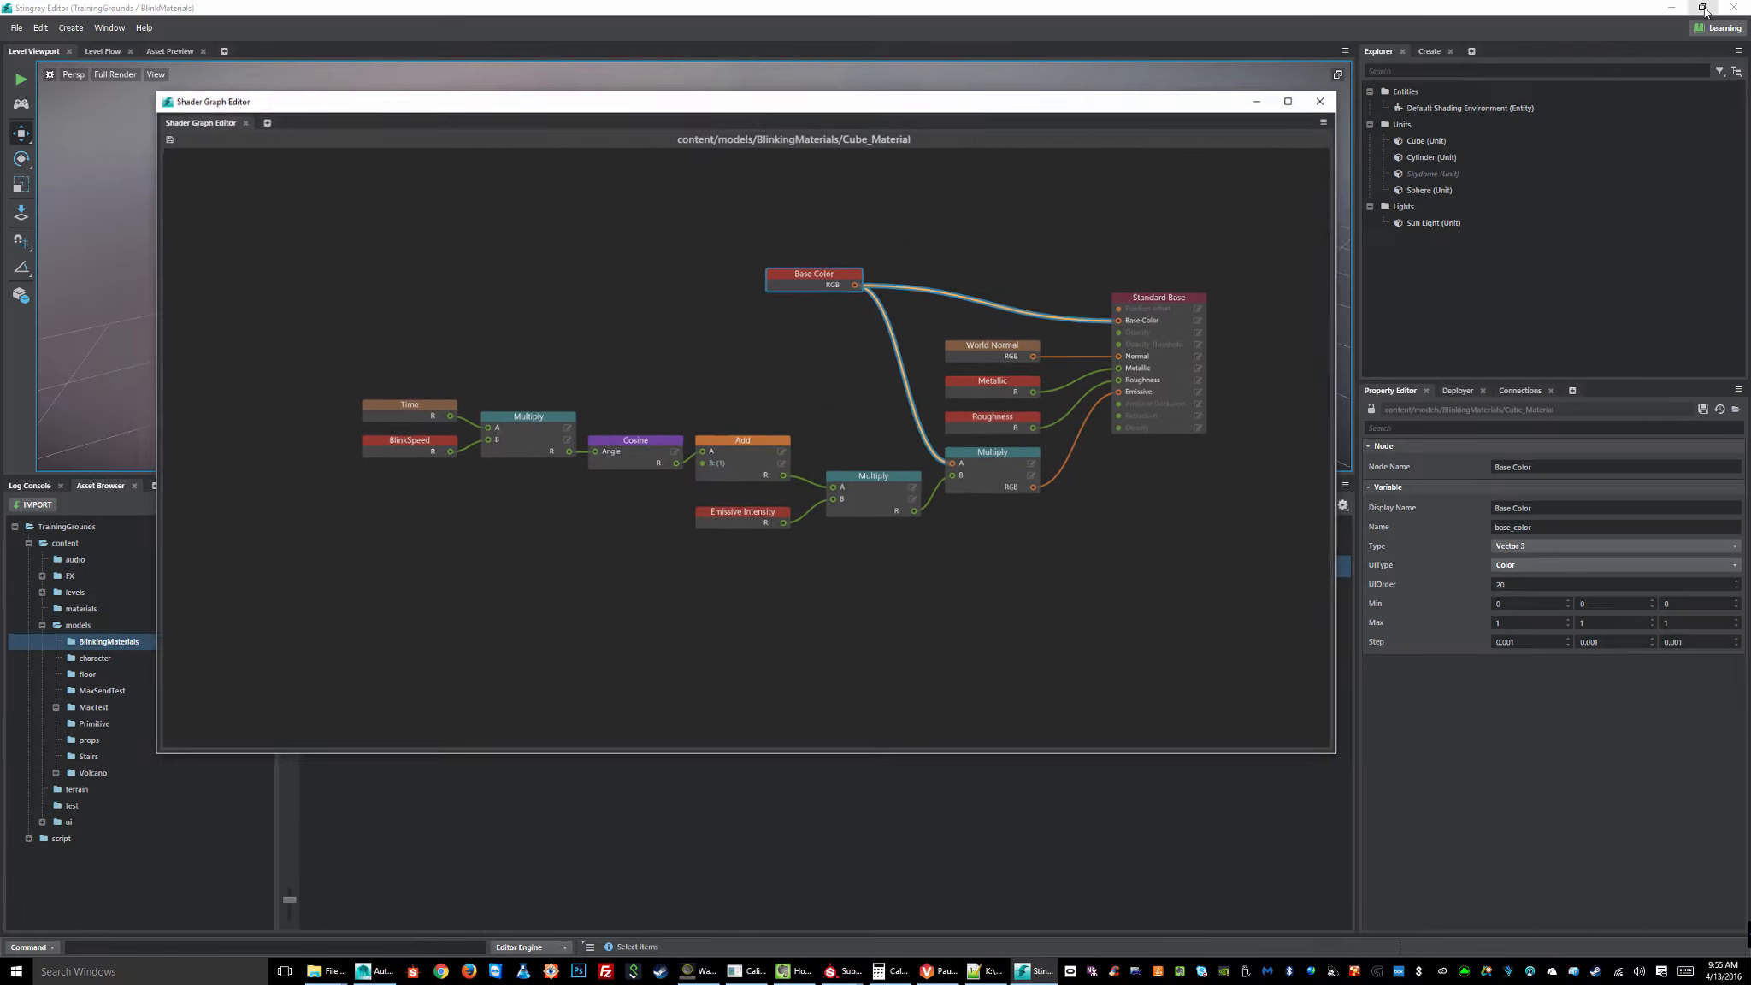
{"action": "left_click_drag", "start_coordinate": [1161, 110], "coordinate": [1148, 179]}
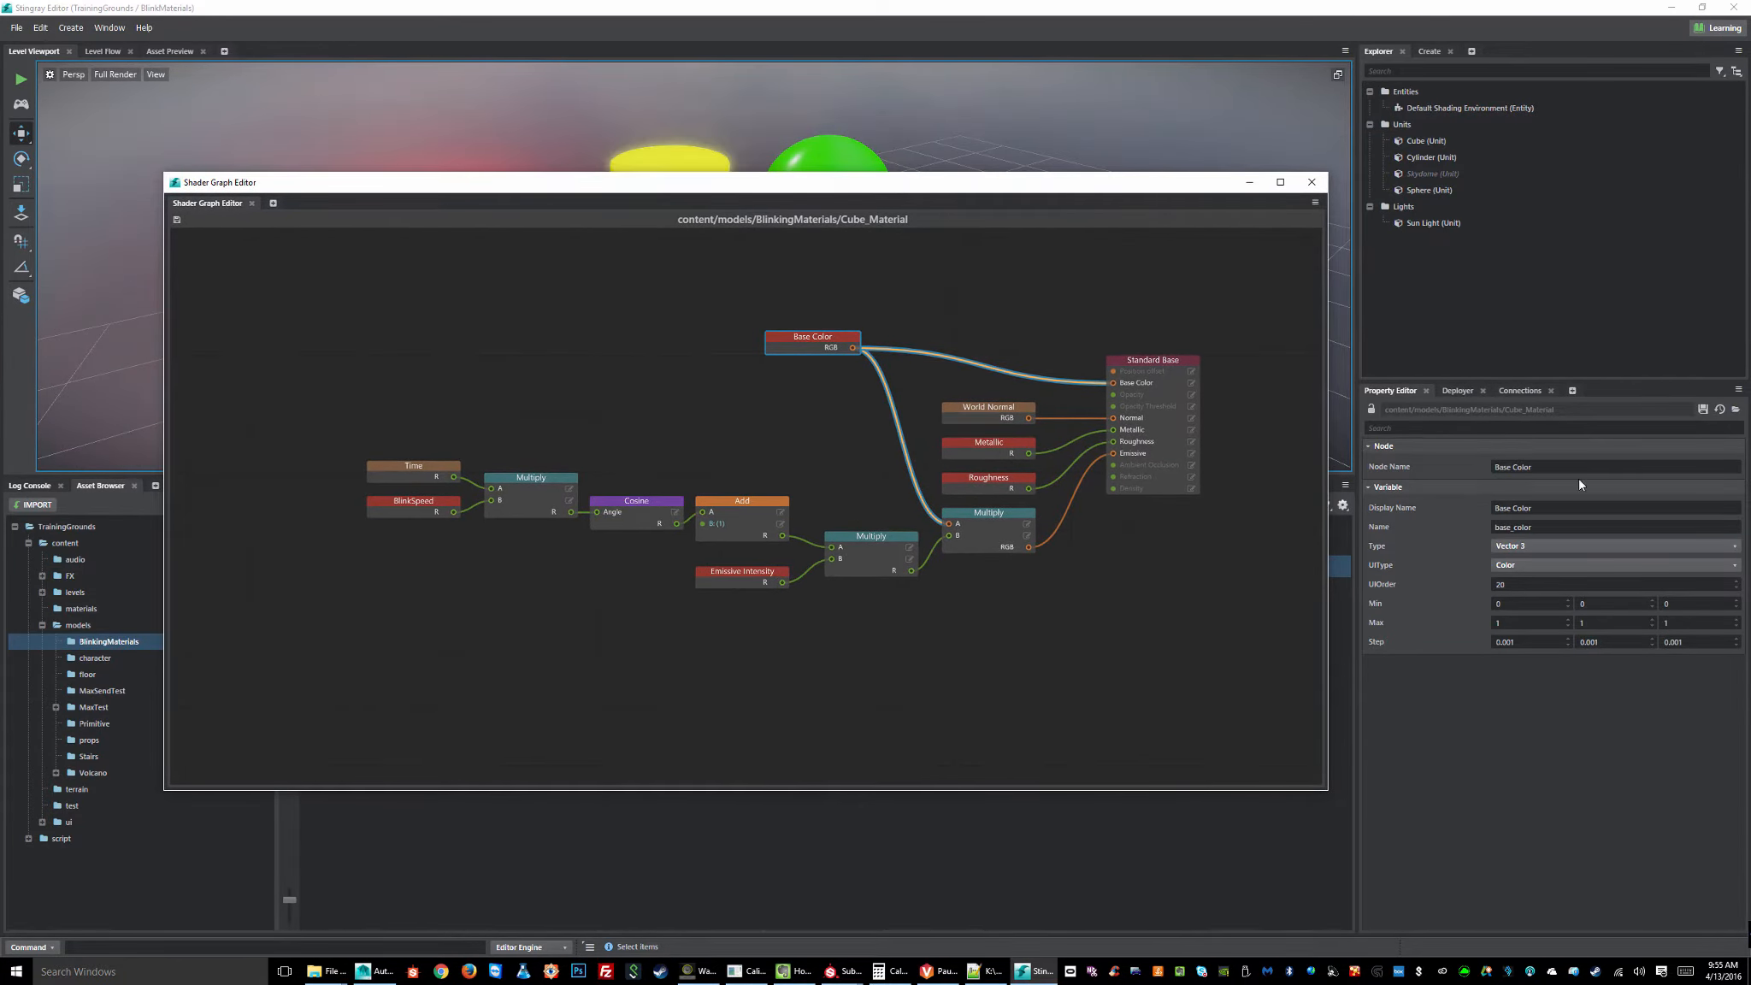
- Compare the overall settings of Cube_Material with the variable properties of its Base Color node
{"action": "left_click", "coordinate": [804, 425]}
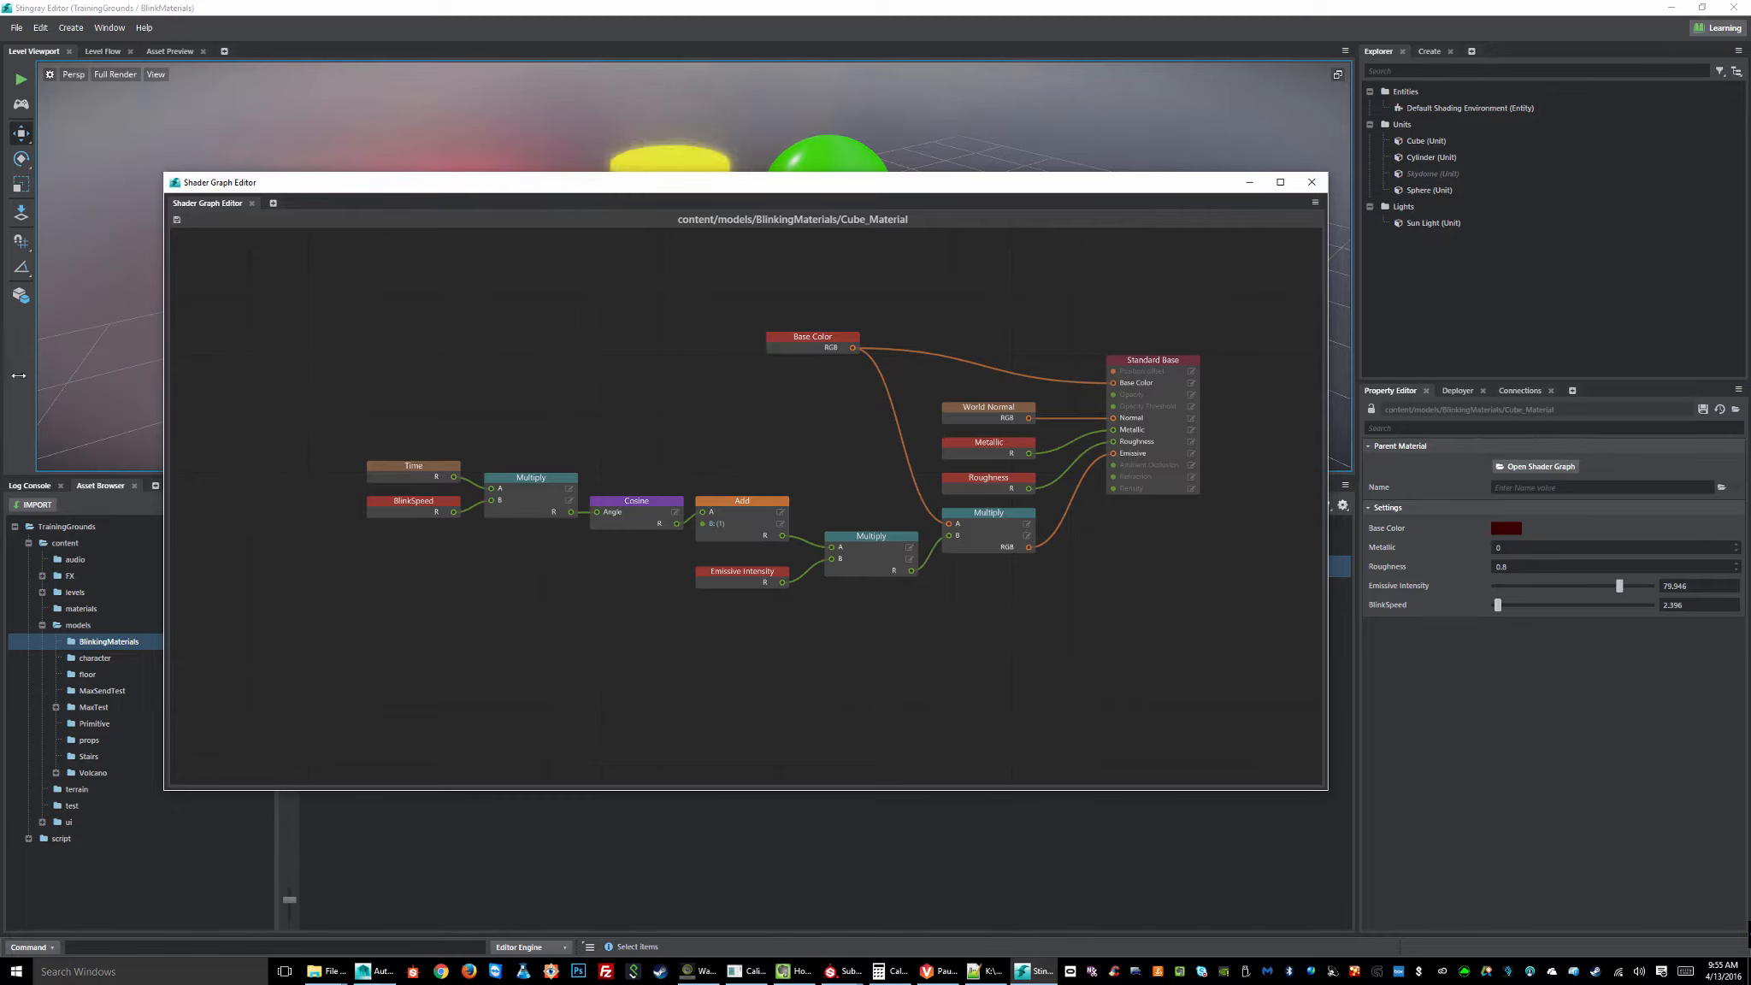
{"action": "left_click", "coordinate": [809, 342]}
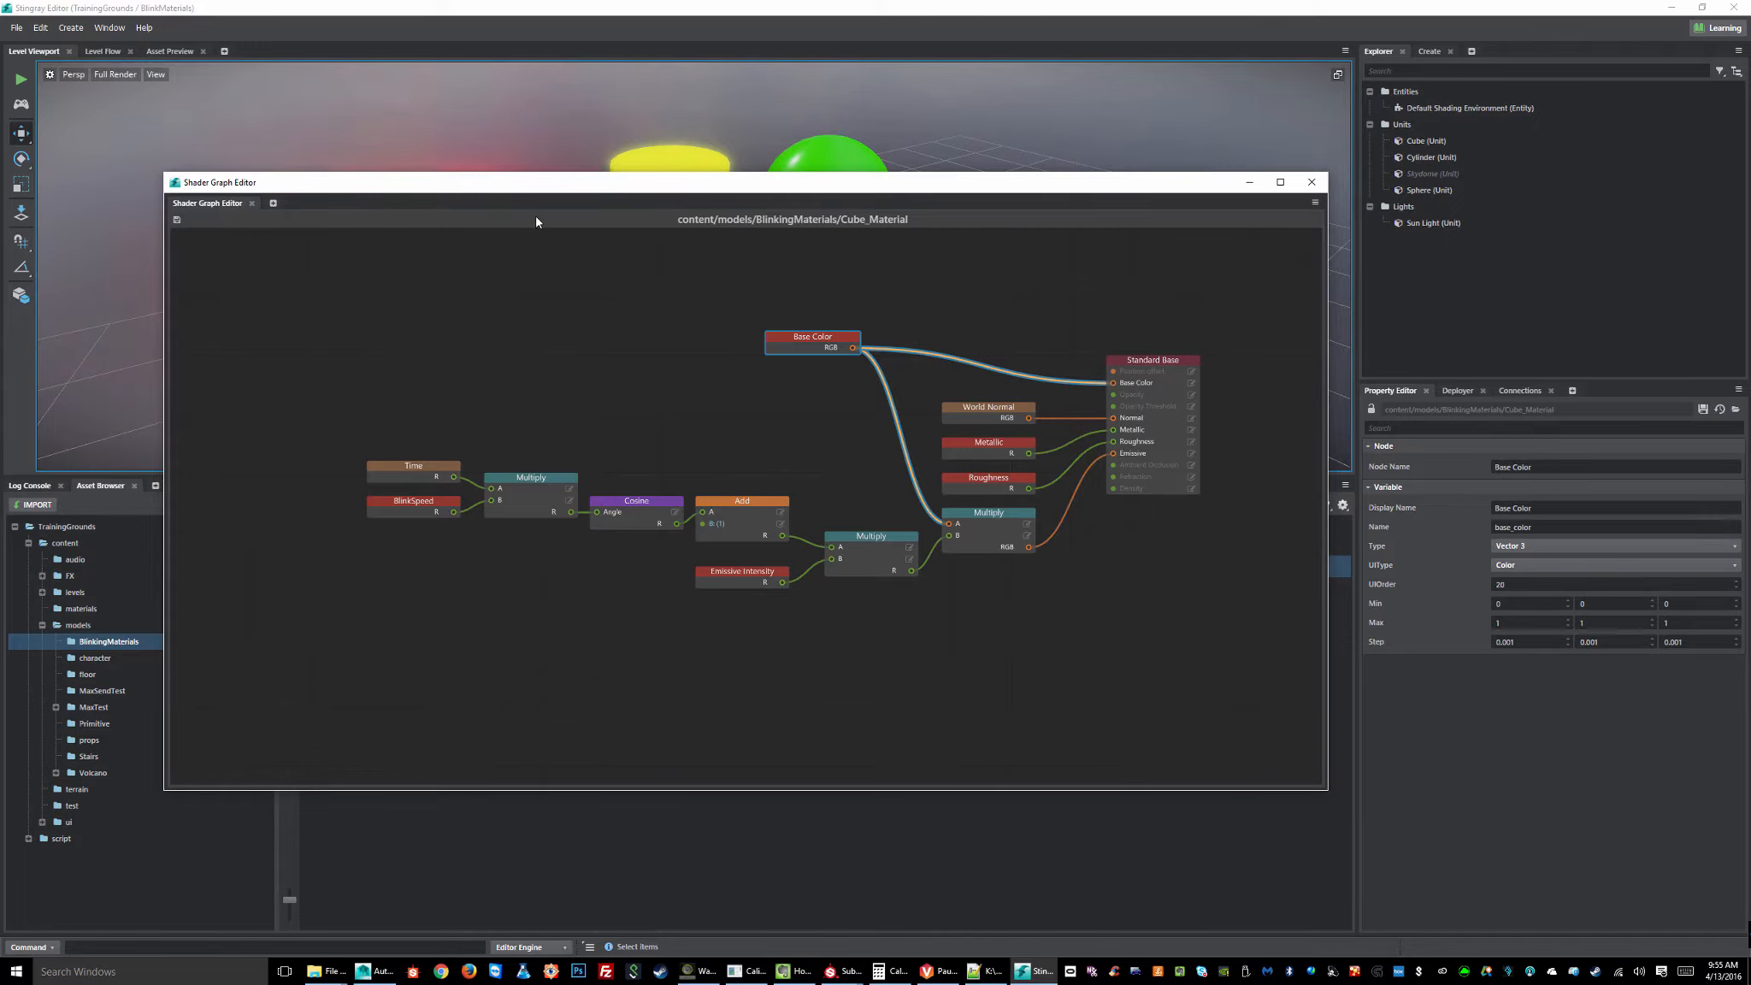
{"action": "left_click_drag", "start_coordinate": [804, 337], "coordinate": [825, 343]}
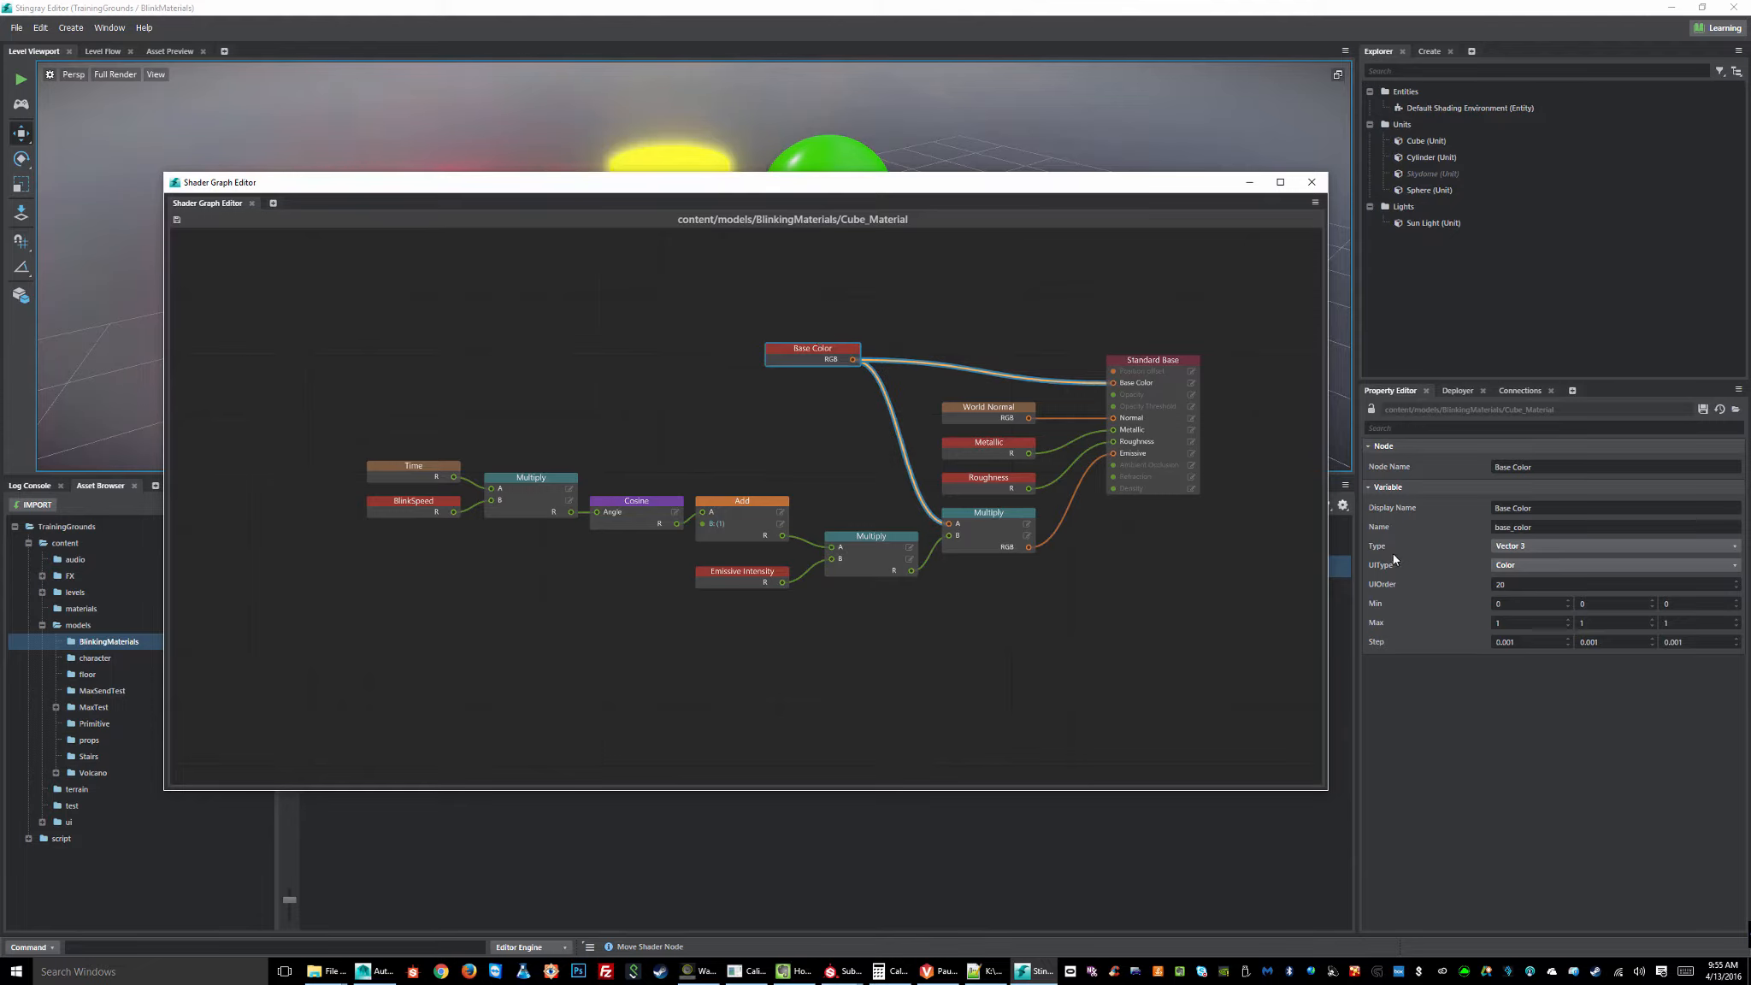
- Change the Base Color node's Node Name to "Base Color Node"
{"action": "left_click_drag", "start_coordinate": [1558, 466], "coordinate": [1433, 460]}
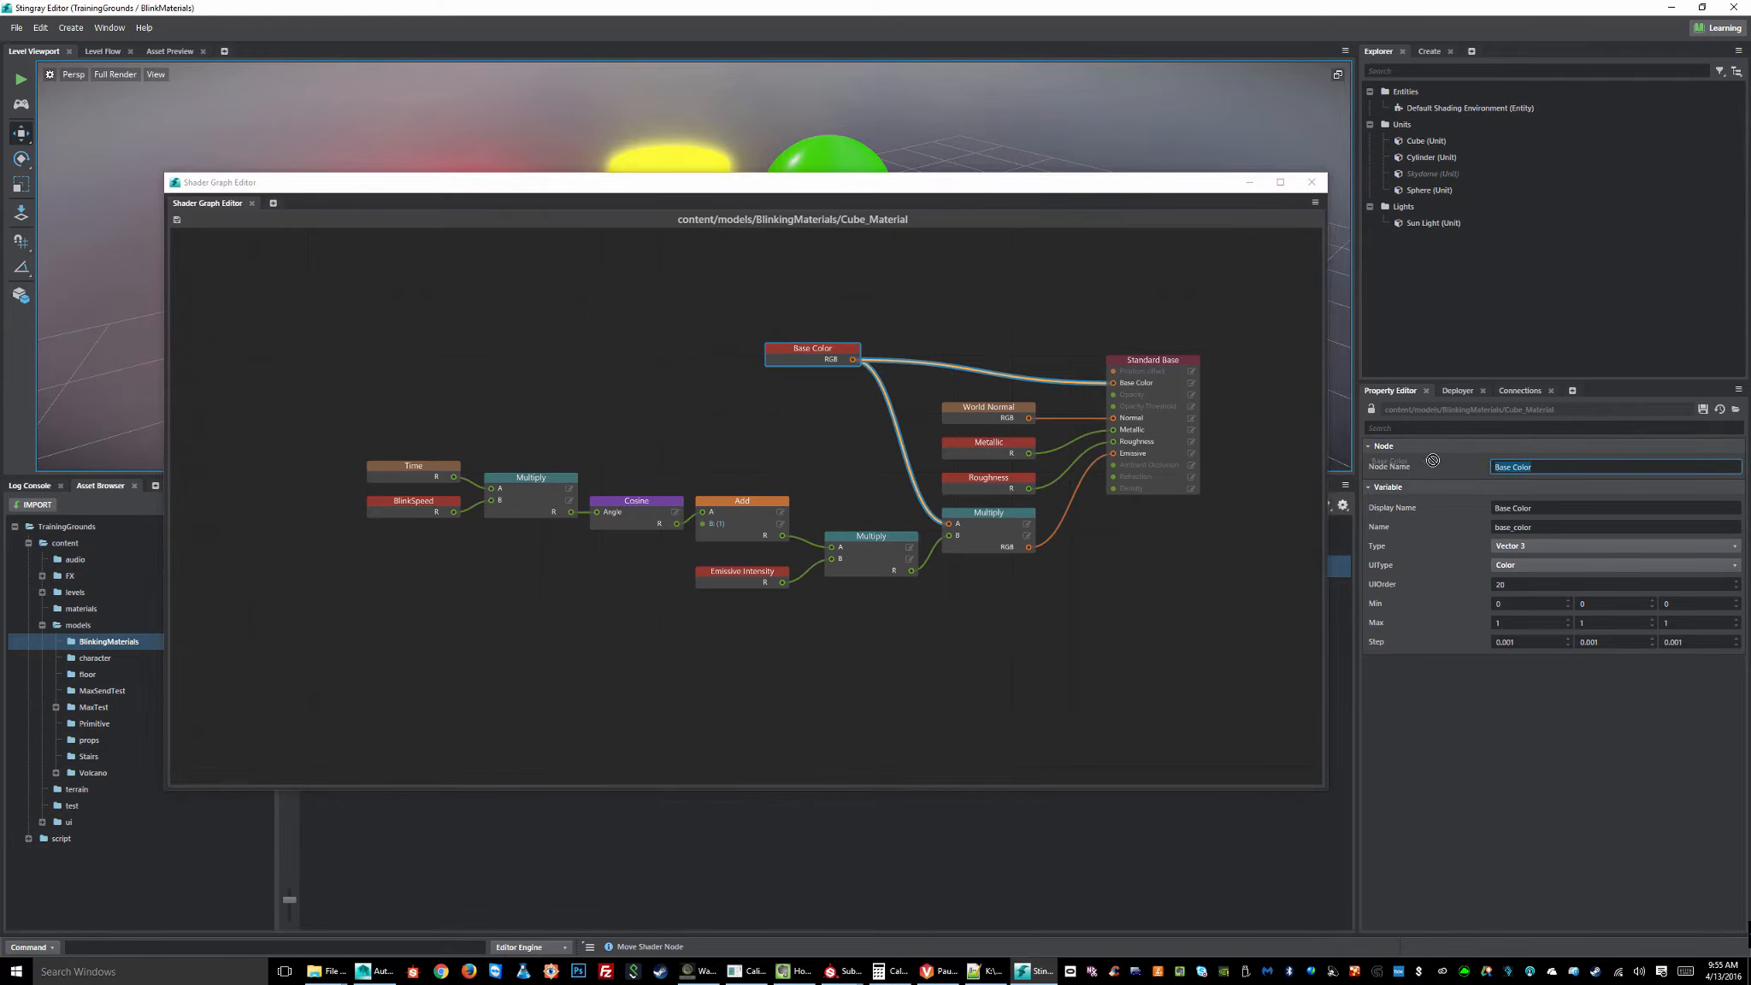
{"action": "left_click", "coordinate": [802, 350]}
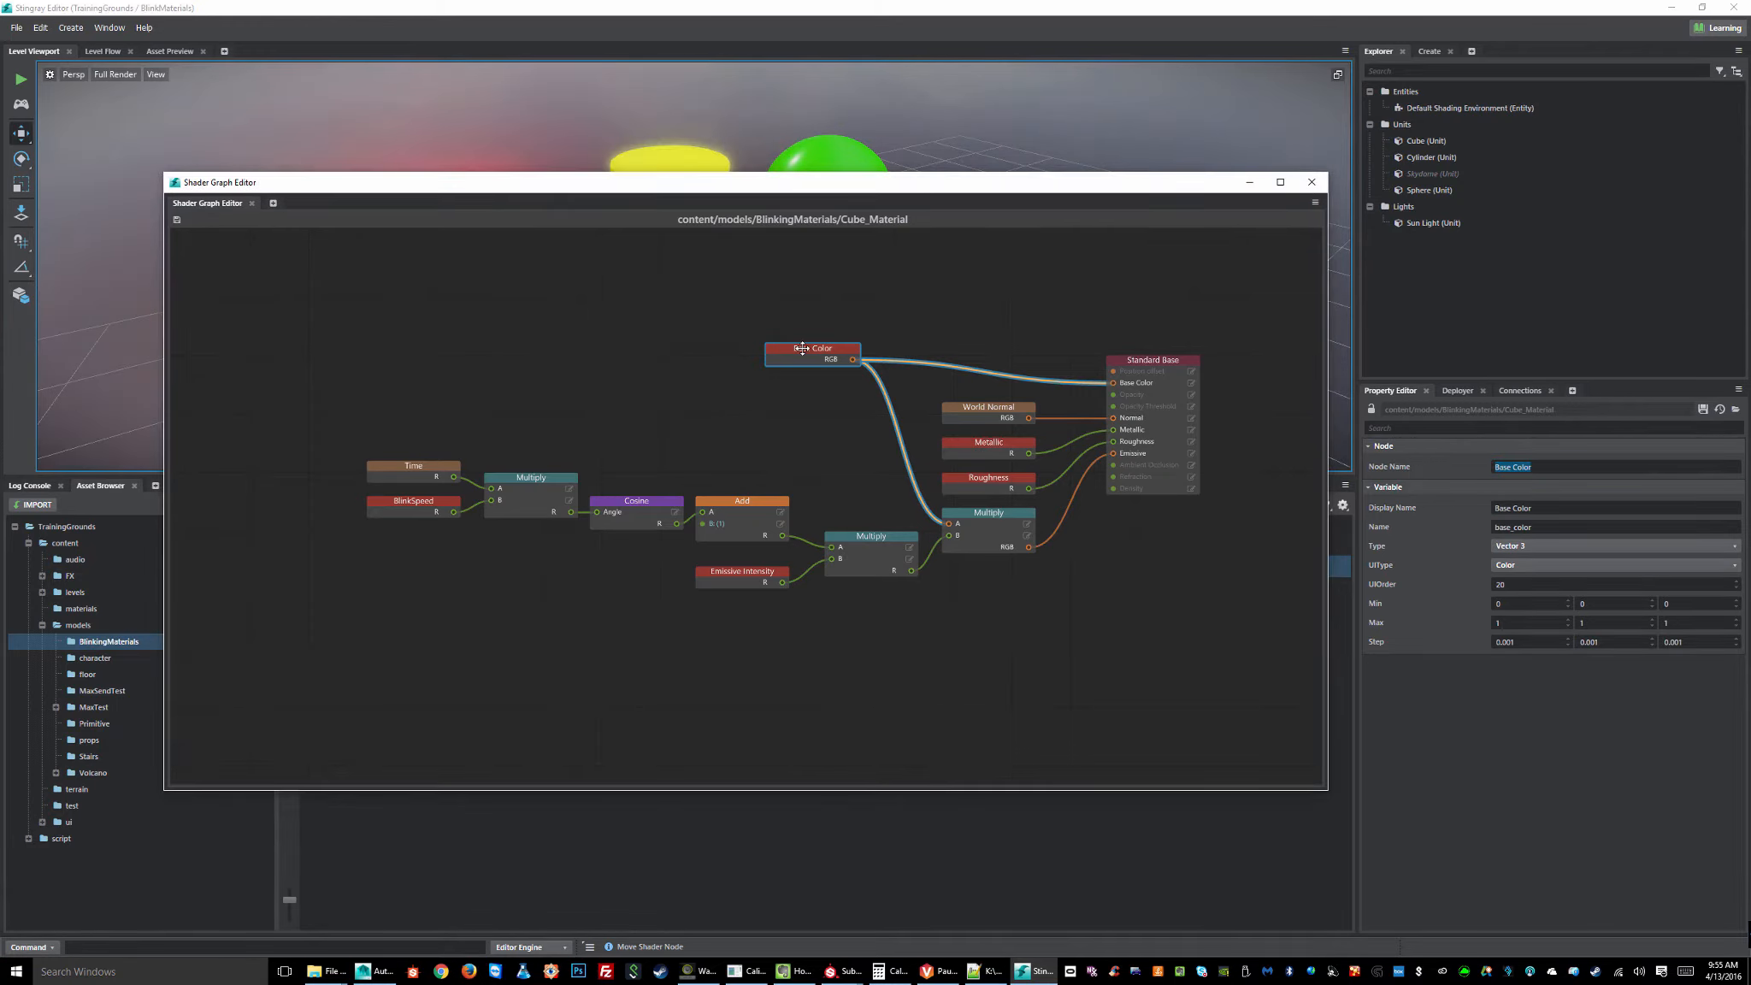
{"action": "left_click", "coordinate": [1548, 466]}
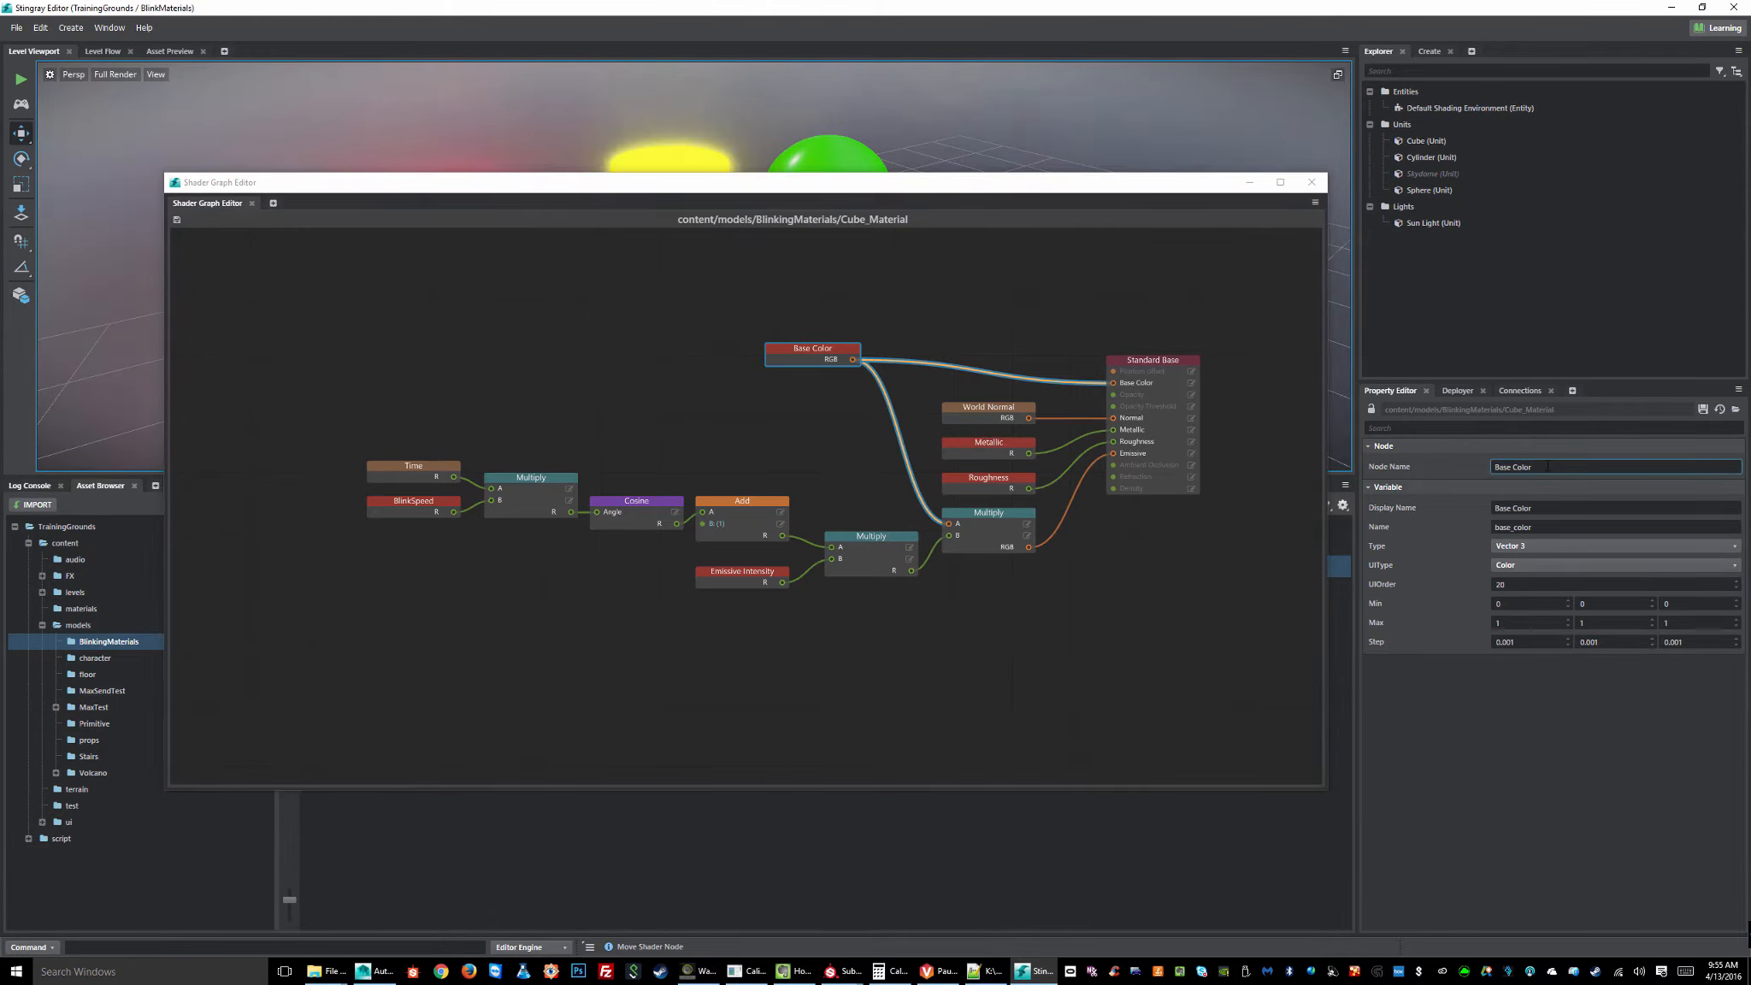
{"action": "type", "text": "Node"}
{"action": "key", "text": "Return"}
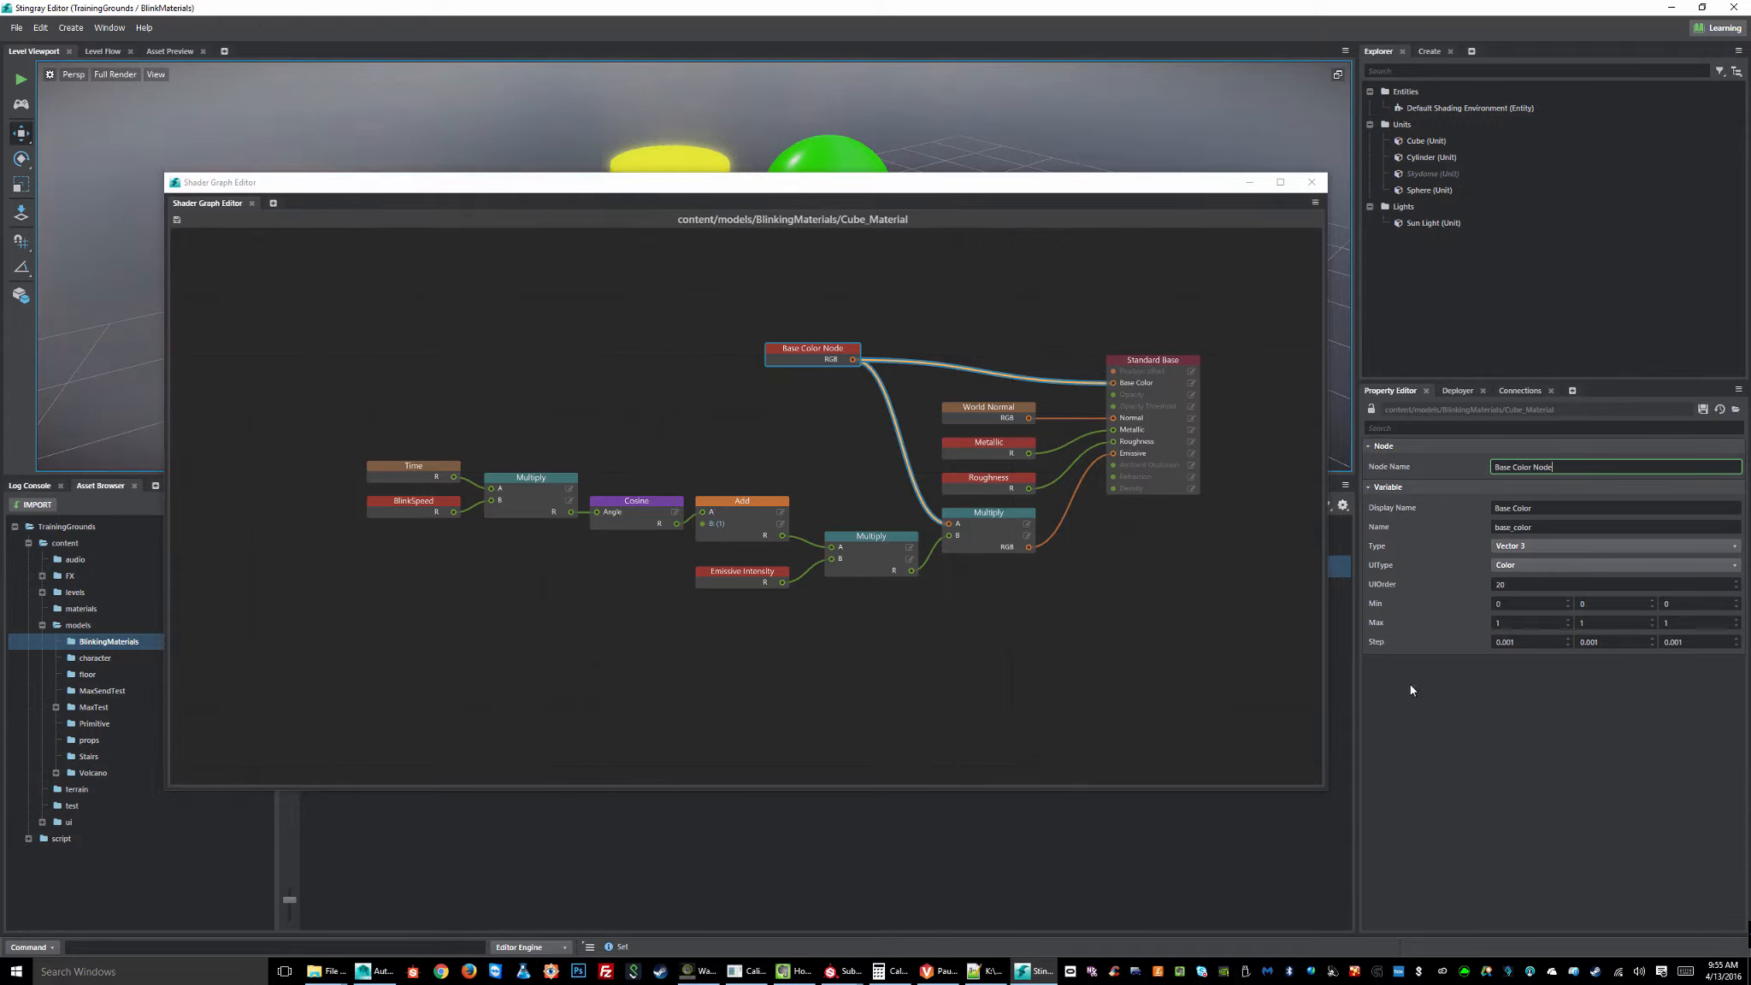
- Set the Base Color node's Display Name to "Base Color Display" and check the label in the material's settings
{"action": "left_click", "coordinate": [956, 392]}
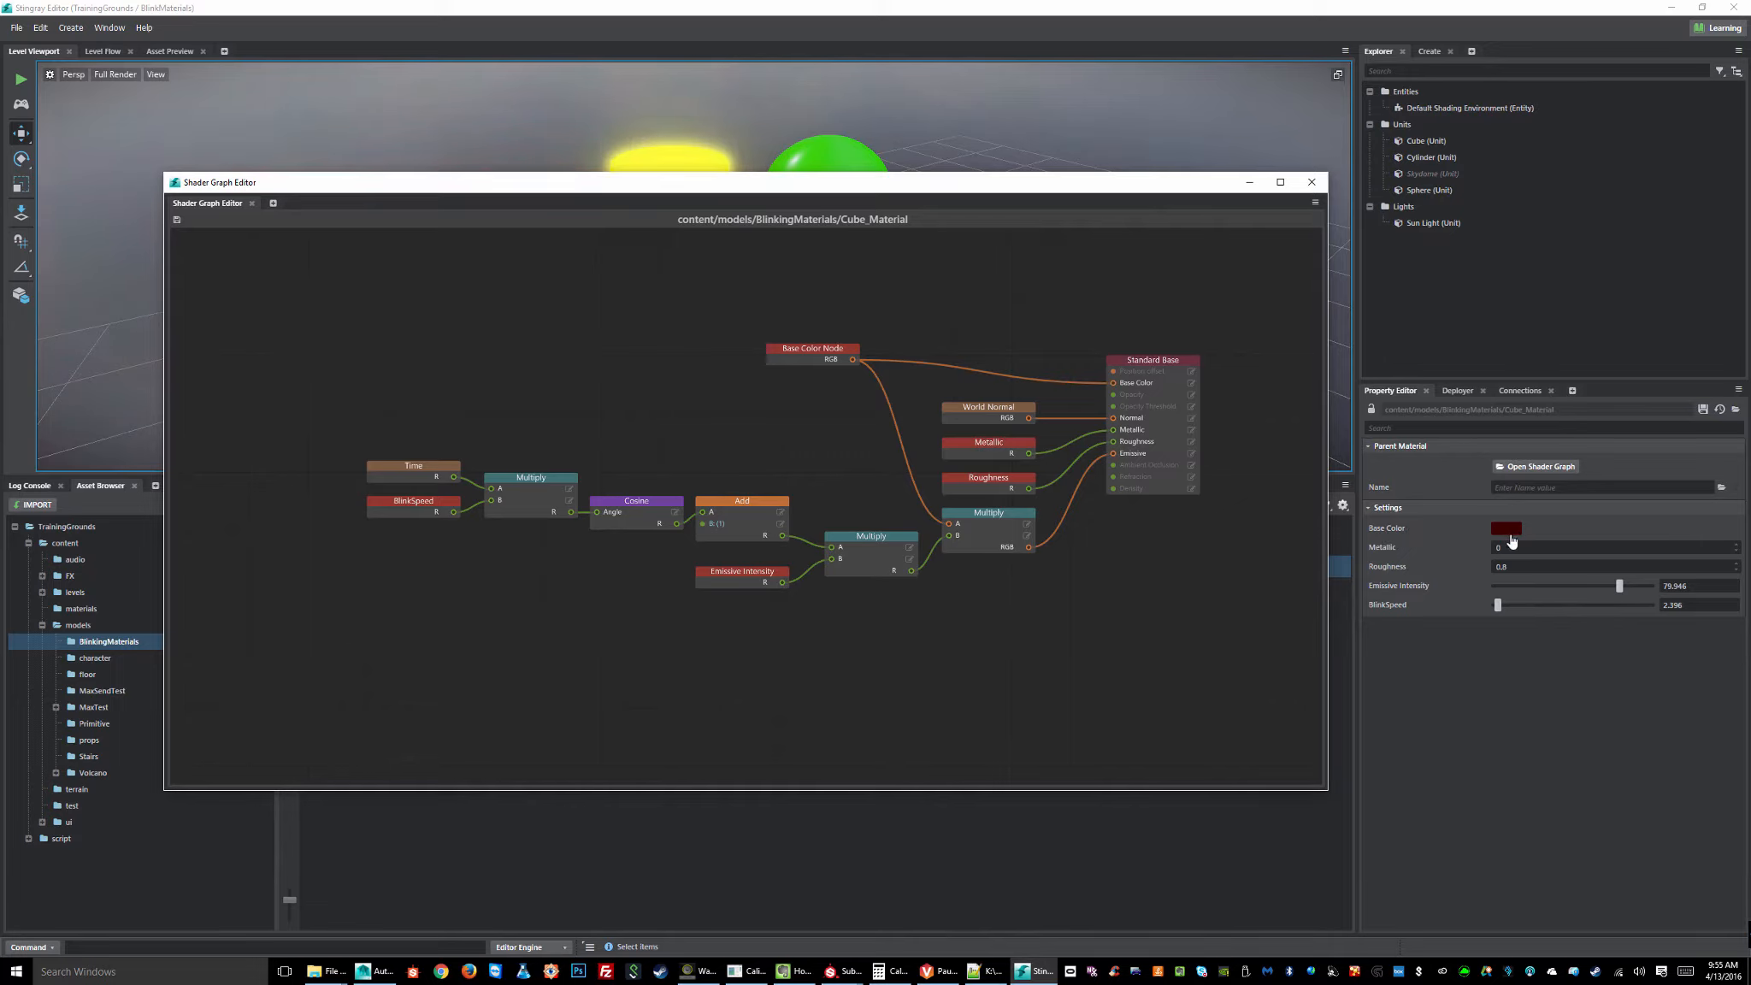
{"action": "left_click", "coordinate": [815, 351]}
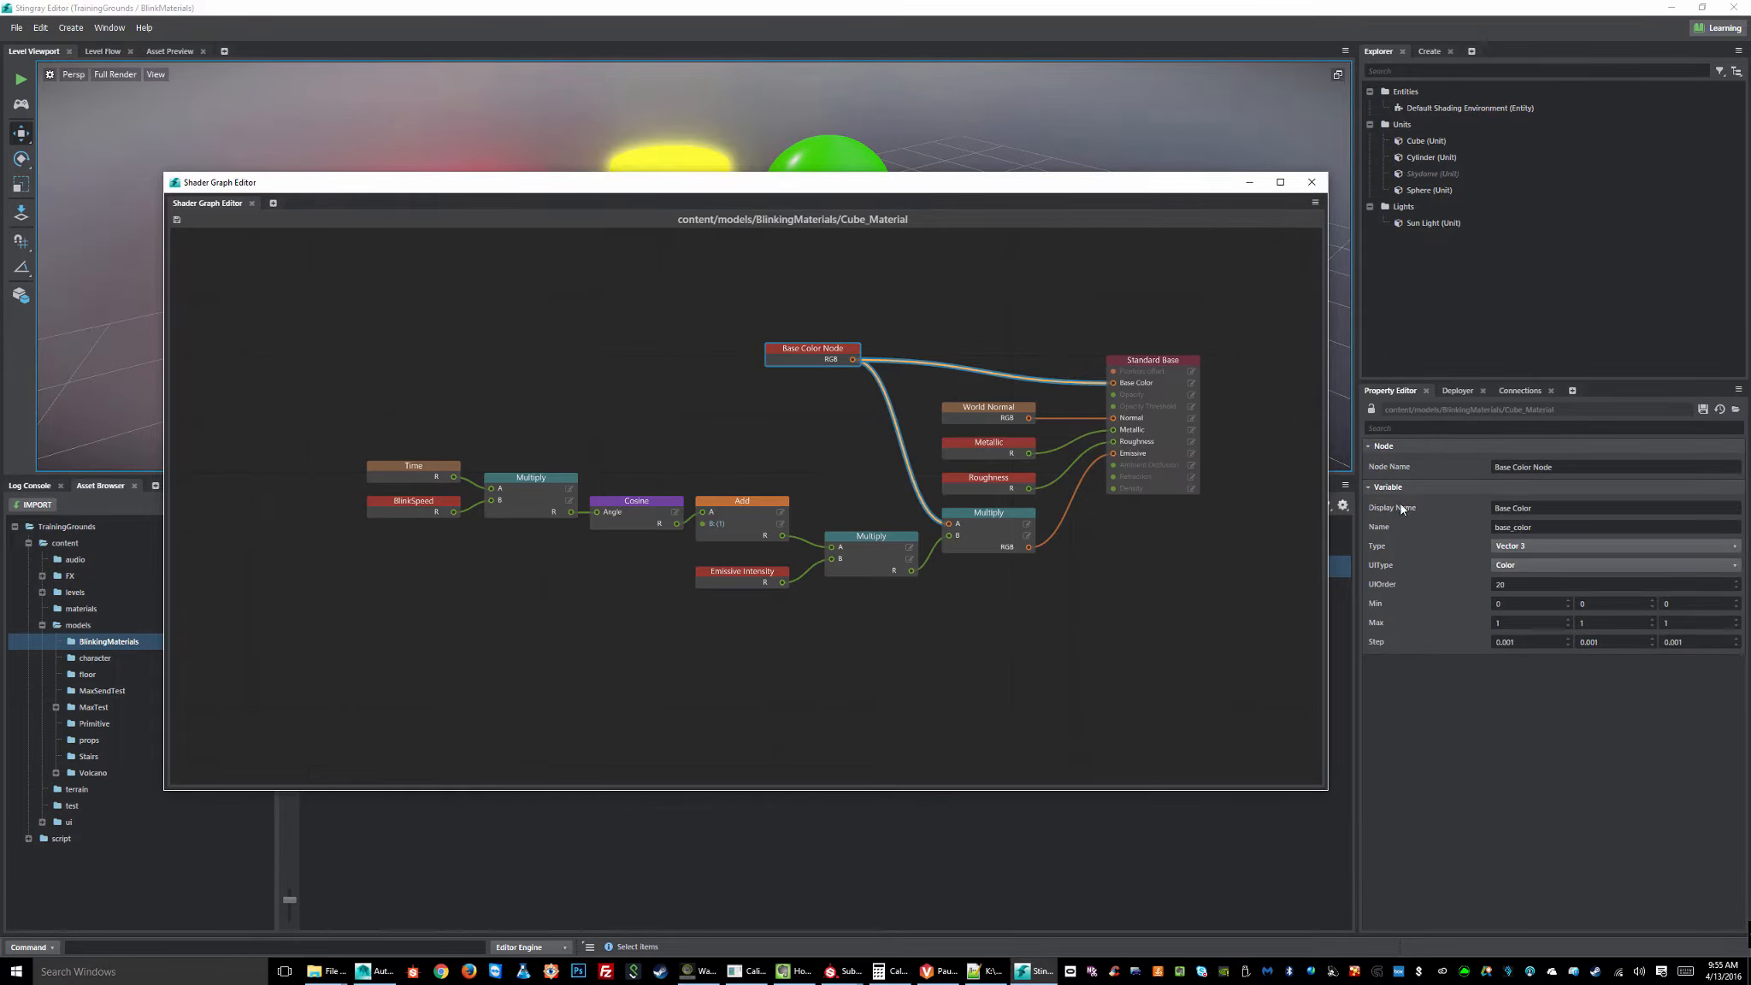
{"action": "left_click", "coordinate": [1552, 508]}
{"action": "left_click", "coordinate": [1553, 508]}
{"action": "type", "text": "Displ"}
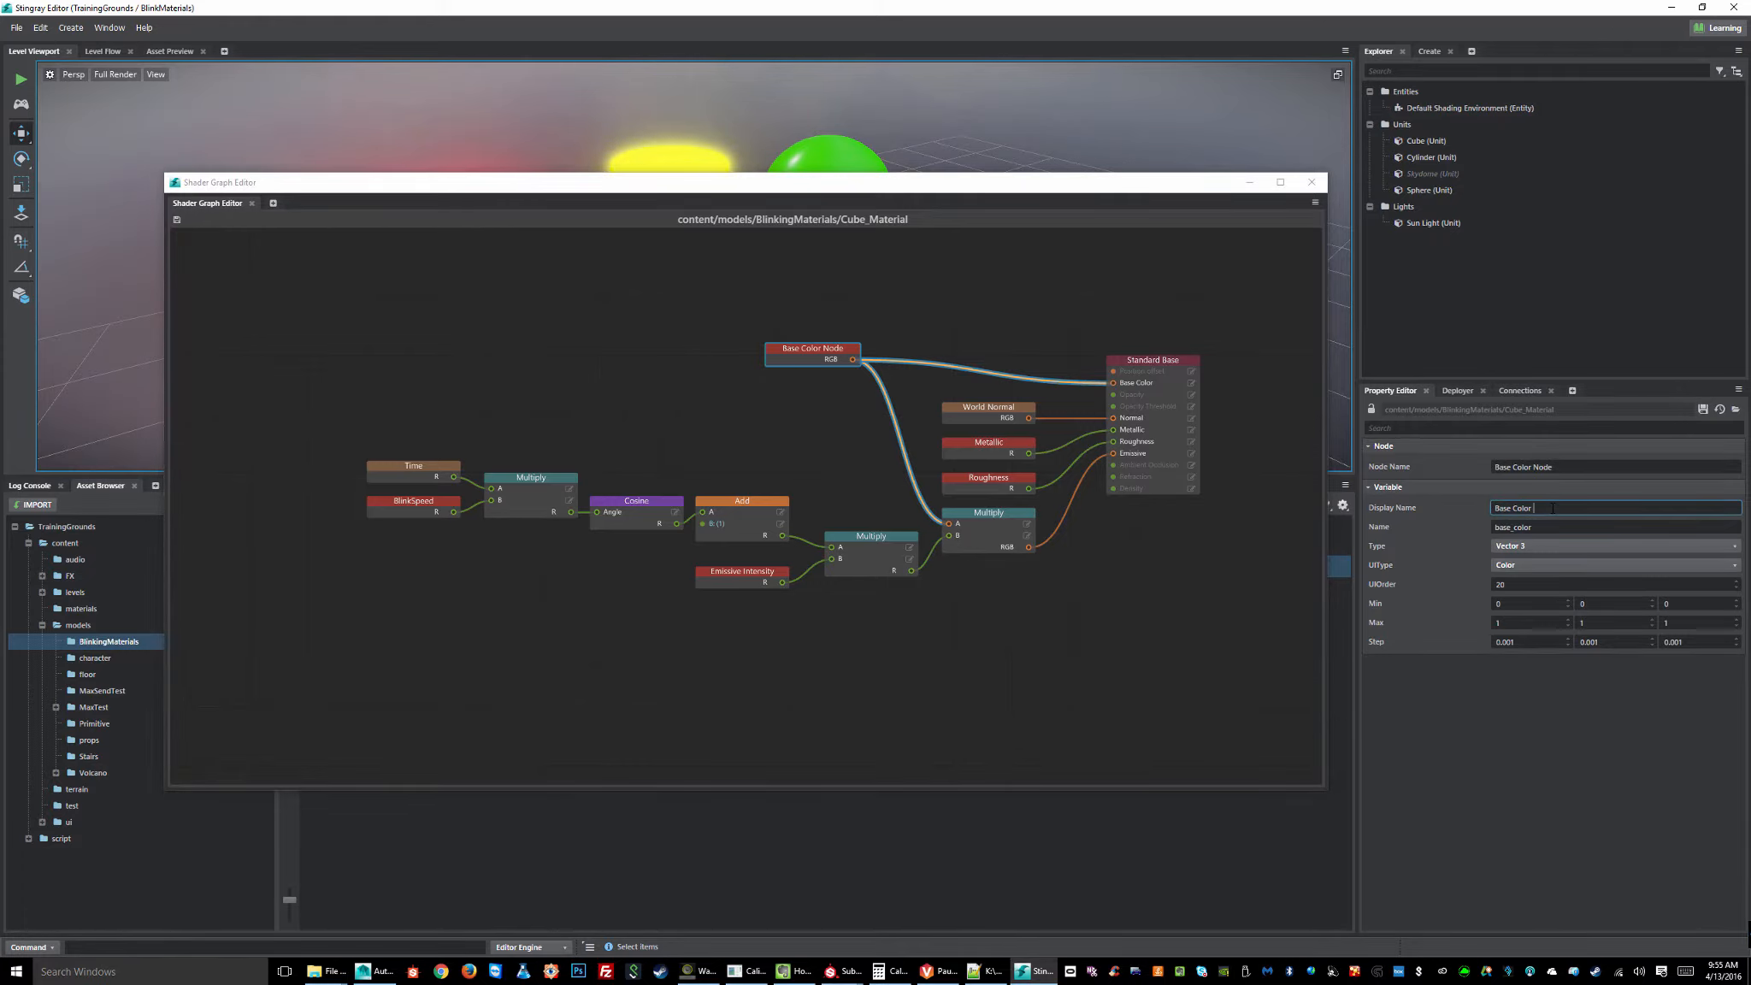
{"action": "type", "text": "ay"}
{"action": "left_click", "coordinate": [1057, 313]}
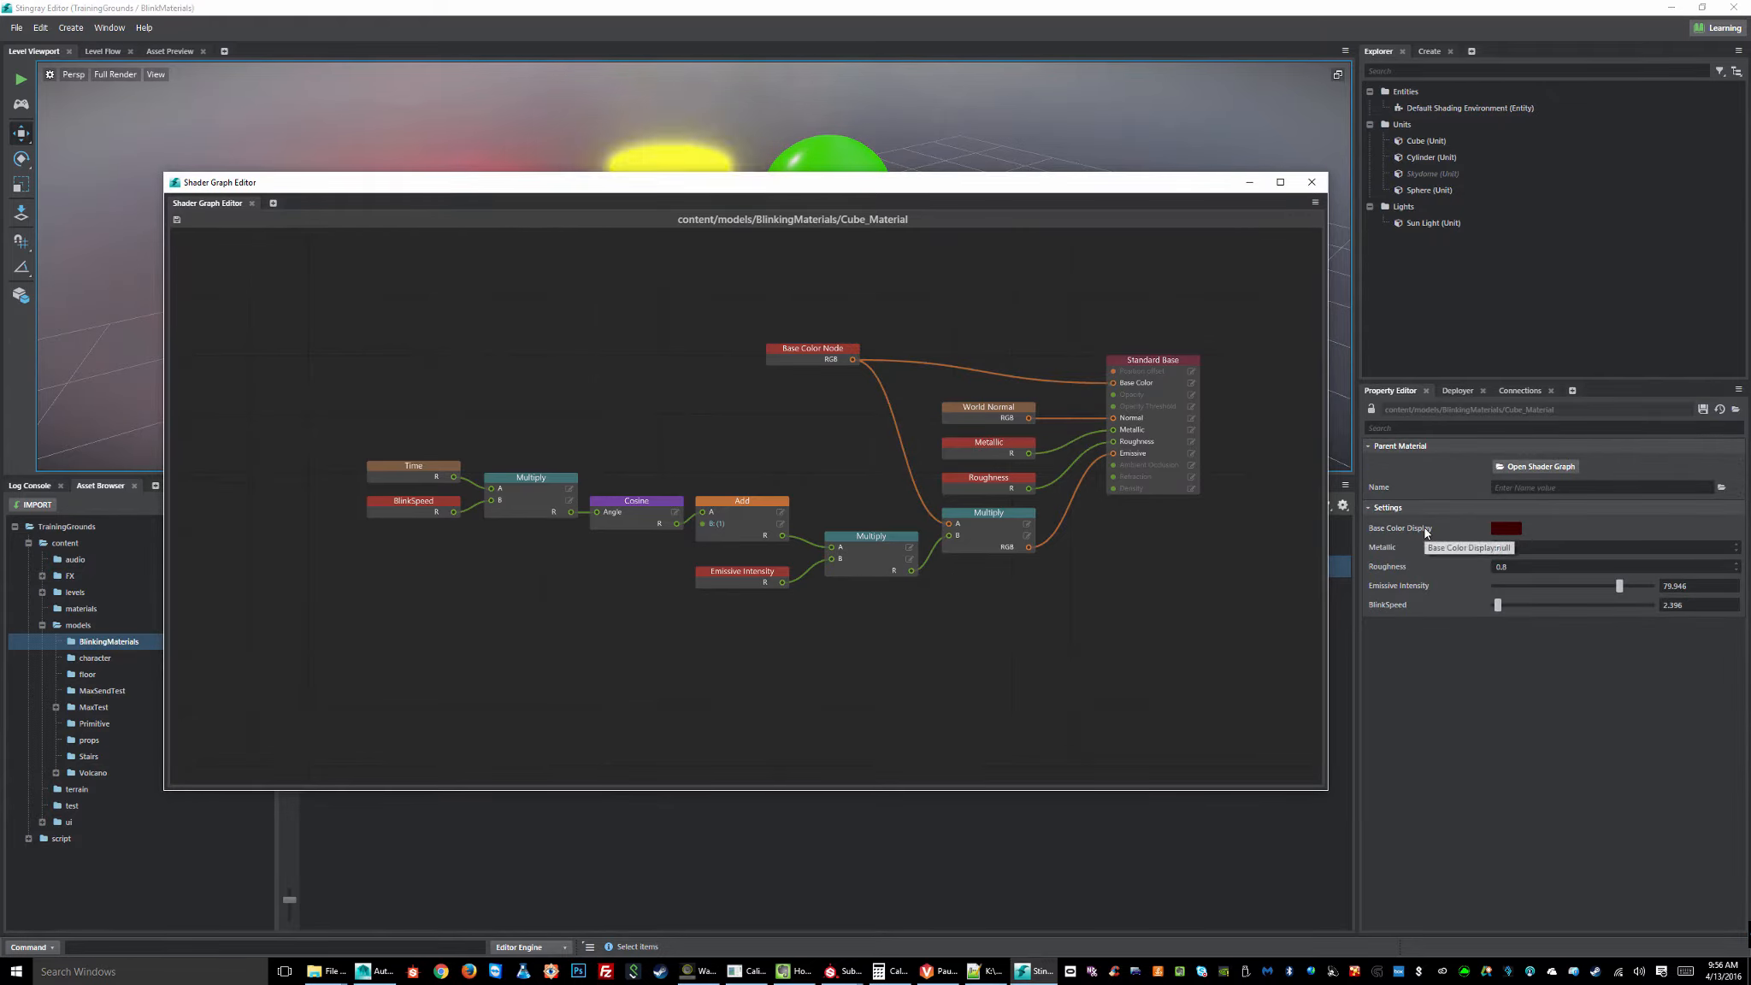
- Restore the Base Color node's Display Name to "Base Color"
{"action": "left_click", "coordinate": [817, 345]}
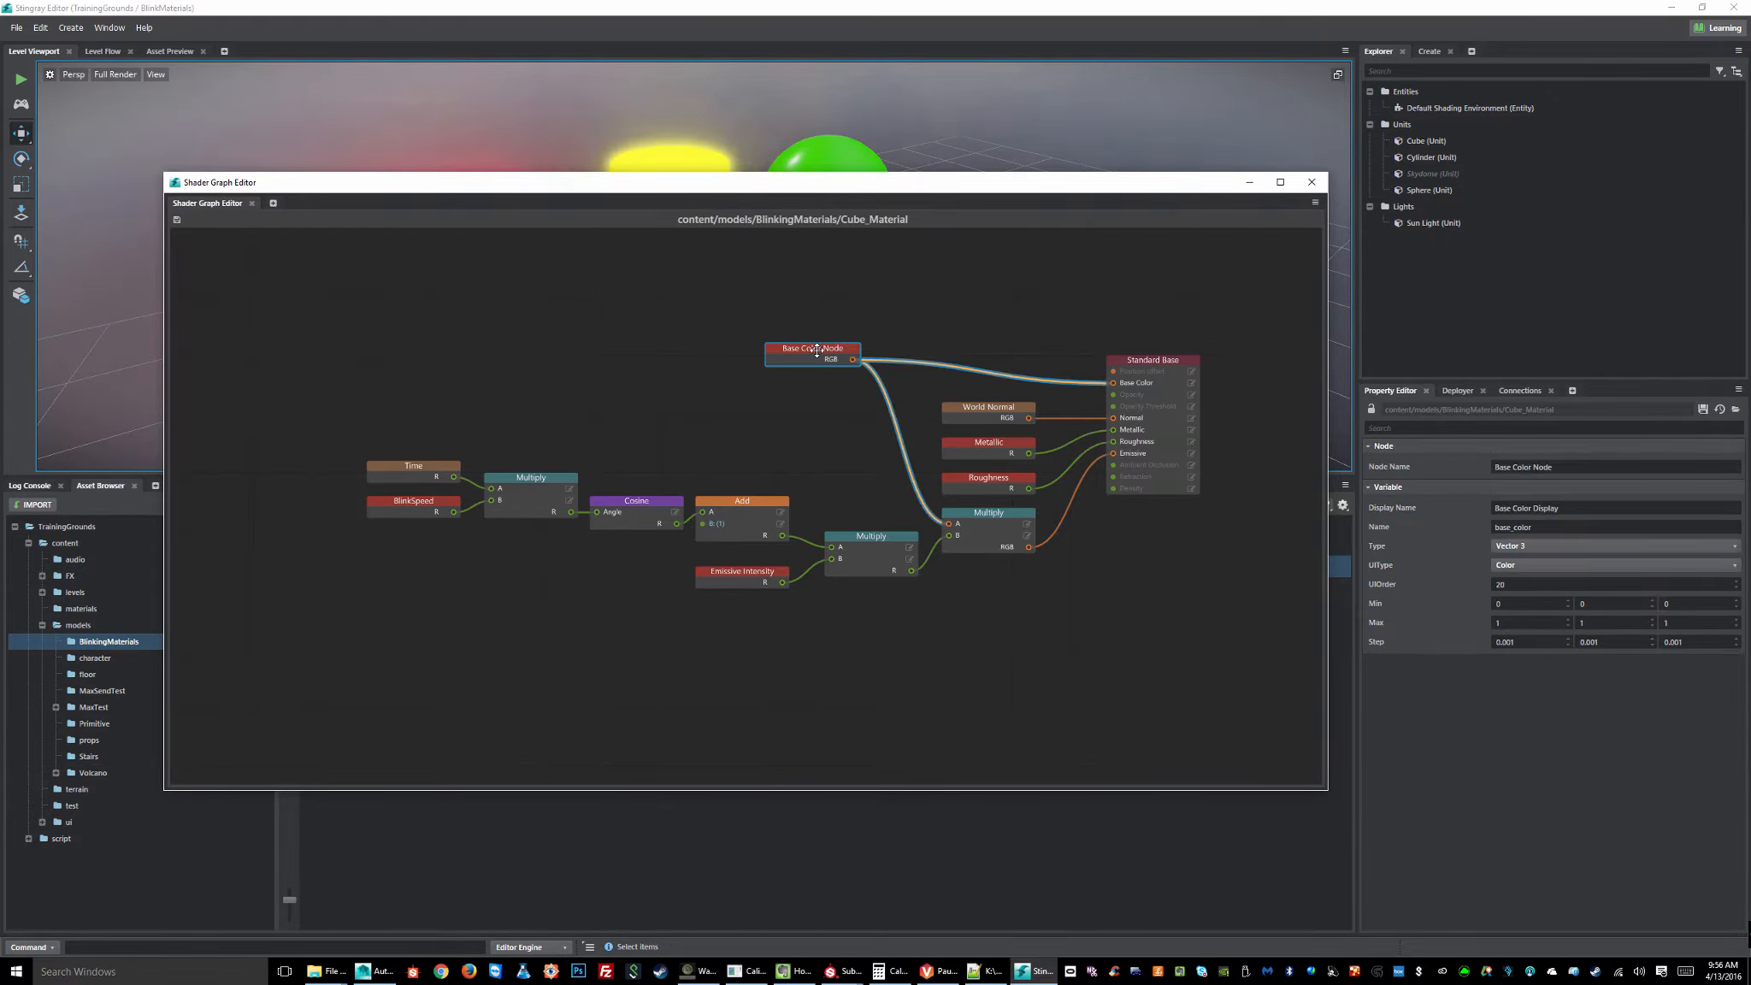
{"action": "left_click", "coordinate": [1570, 509]}
{"action": "key", "text": "BackSpace"}
{"action": "key", "text": "BackSpace"}
{"action": "key", "text": "BackSpace"}
{"action": "key", "text": "BackSpace"}
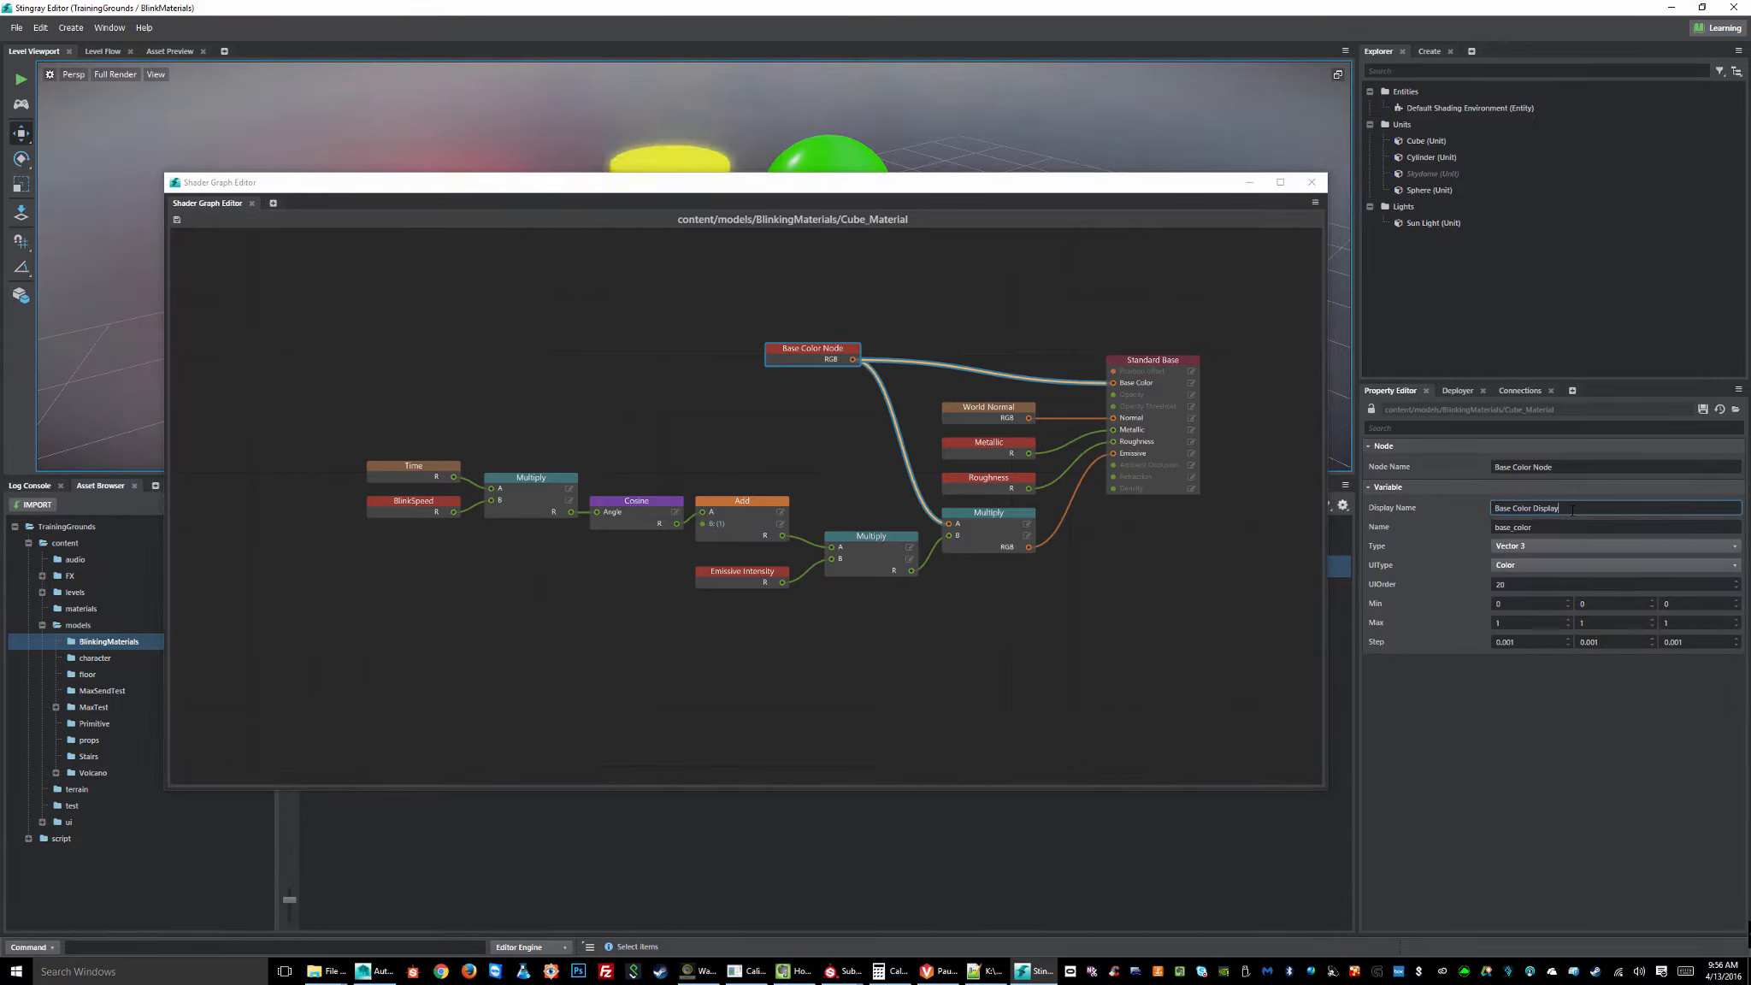
{"action": "key", "text": "BackSpace"}
{"action": "key", "text": "BackSpace"}
{"action": "key", "text": "BackSpace"}
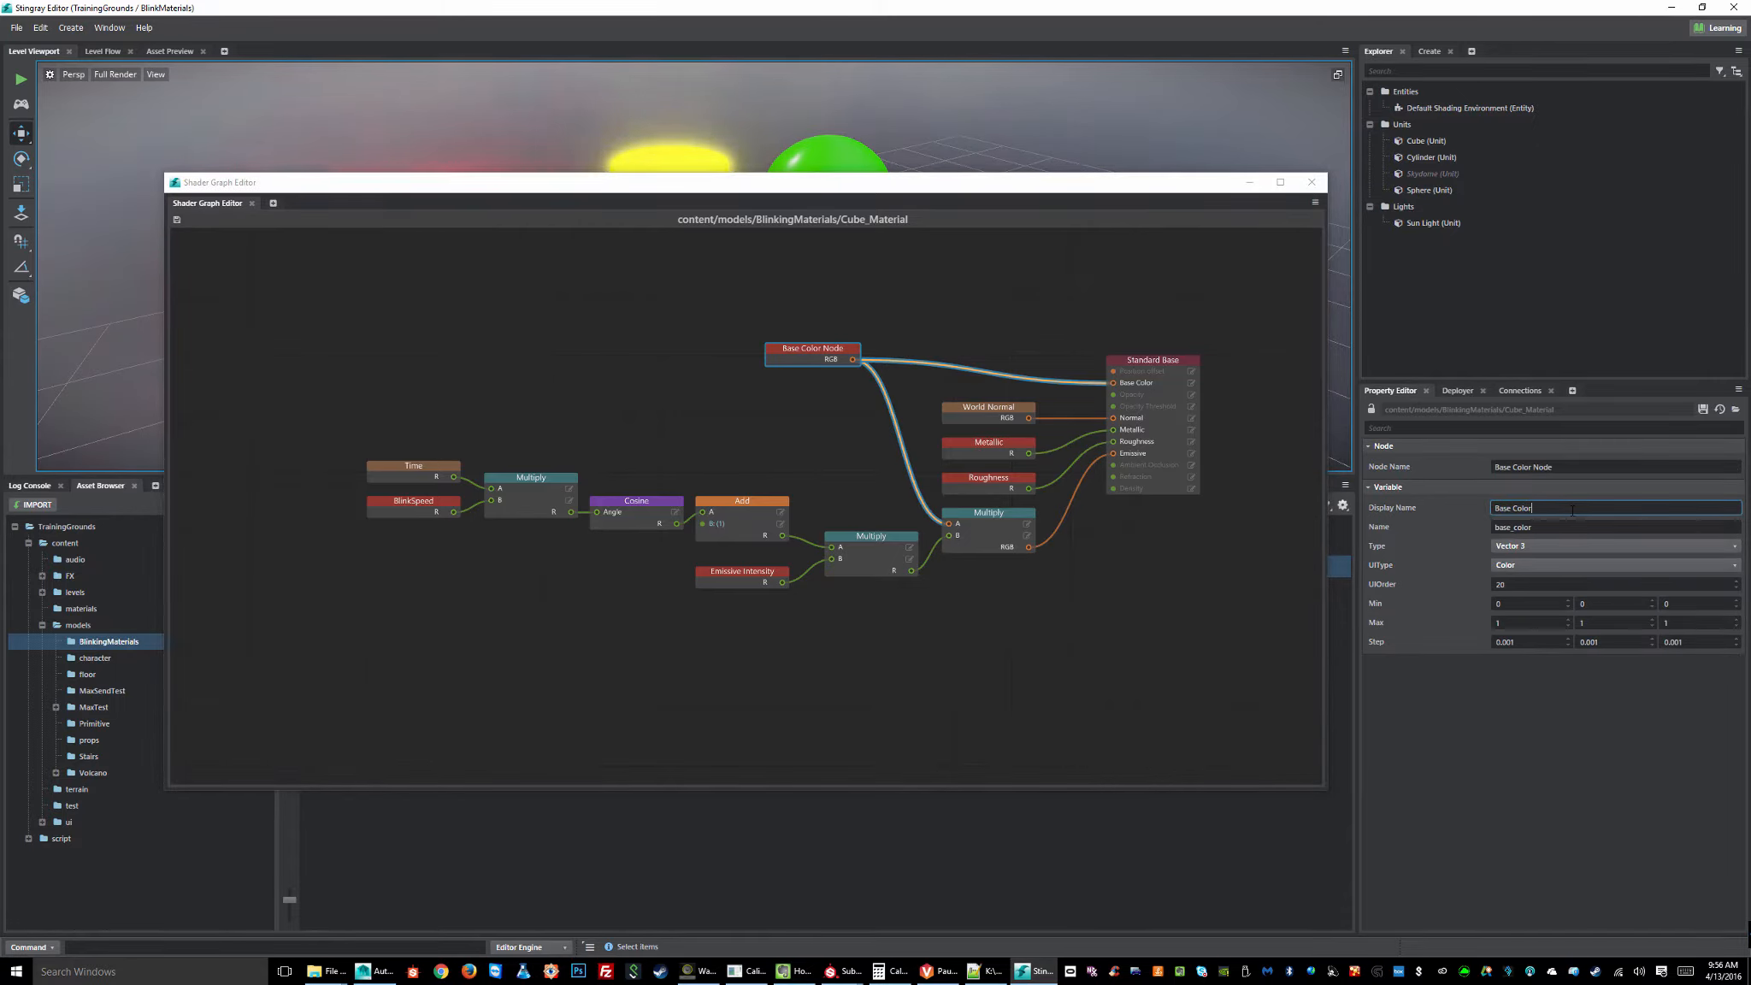
{"action": "key", "text": "Return"}
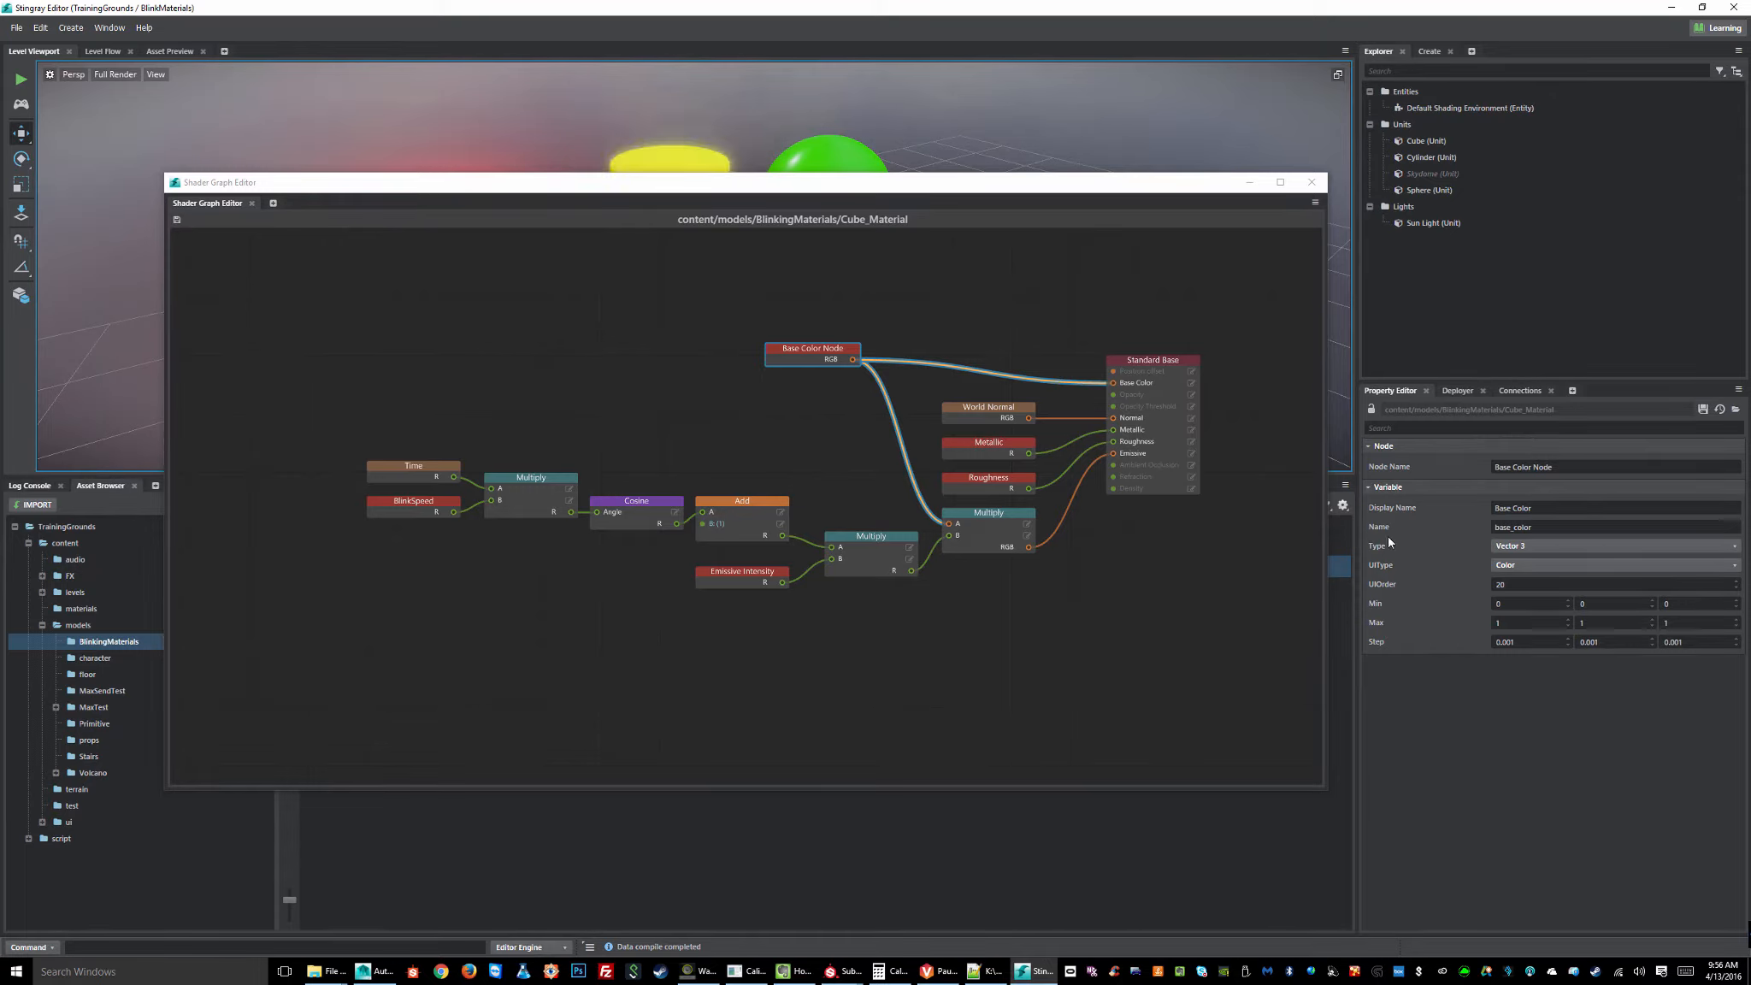
- Examine the Base Color node's variable Name and compare its properties with the overall material settings
{"action": "double_click", "coordinate": [1546, 527]}
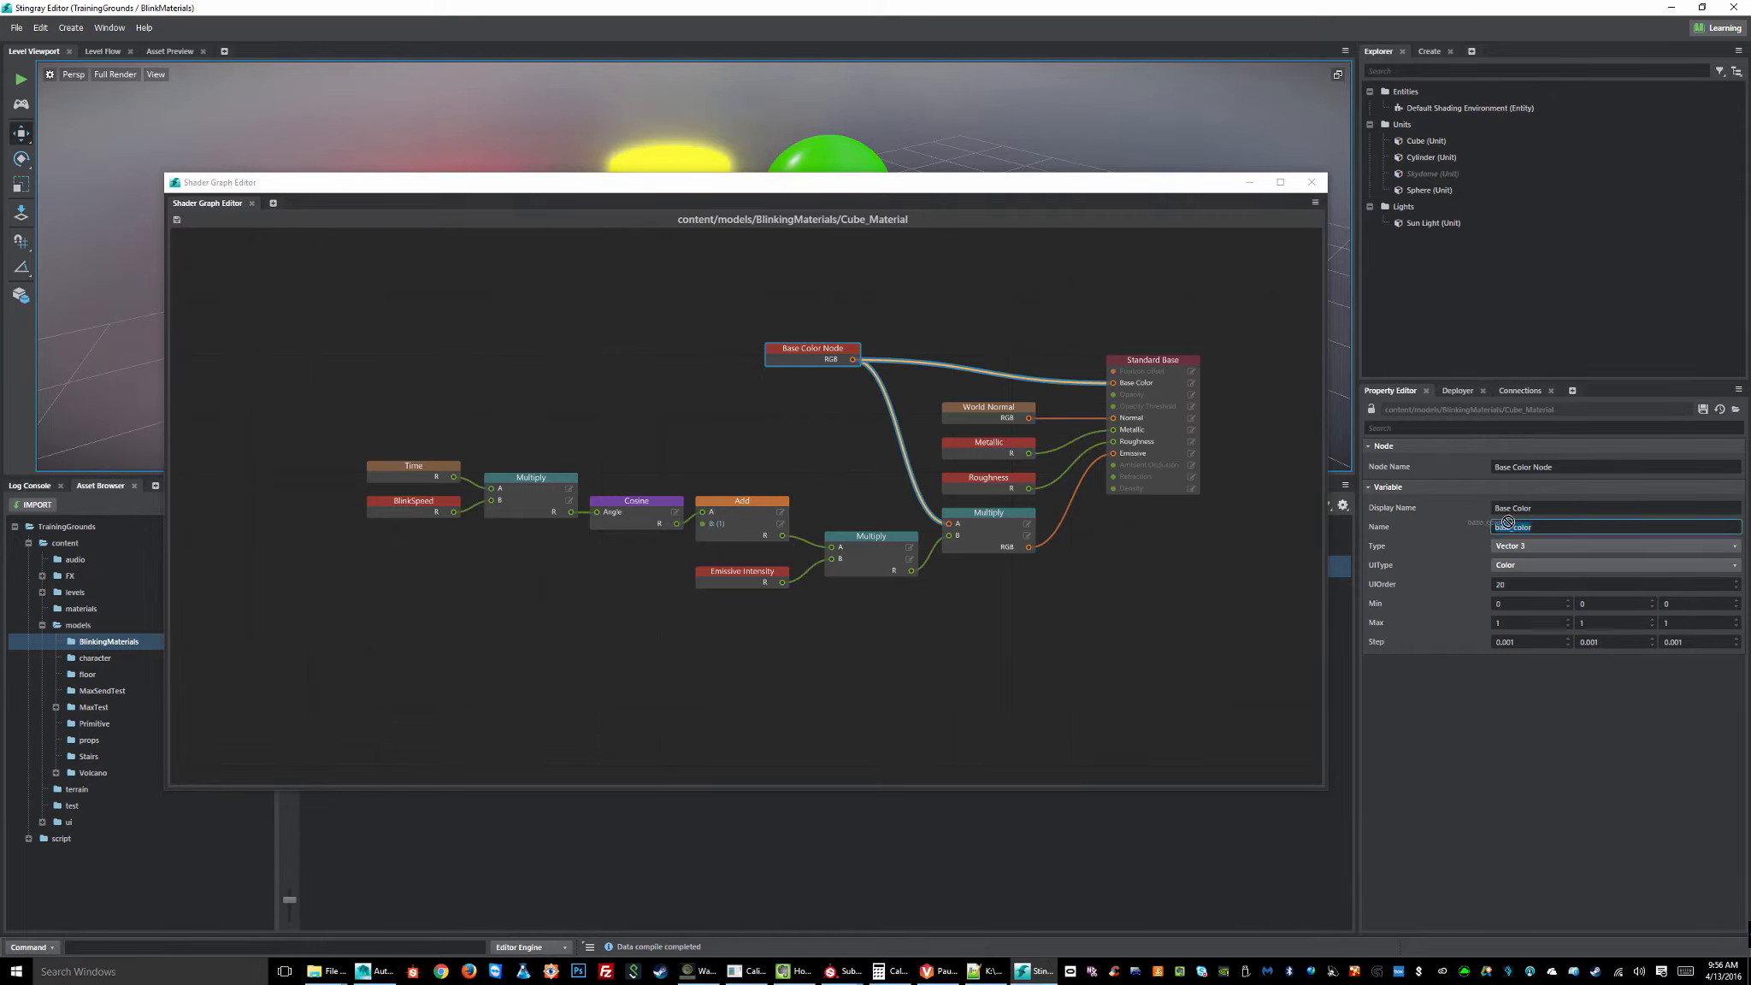
{"action": "left_click", "coordinate": [1546, 527]}
{"action": "left_click_drag", "start_coordinate": [1544, 527], "coordinate": [1522, 527]}
{"action": "left_click_drag", "start_coordinate": [1561, 527], "coordinate": [1492, 527]}
{"action": "left_click", "coordinate": [1533, 525]}
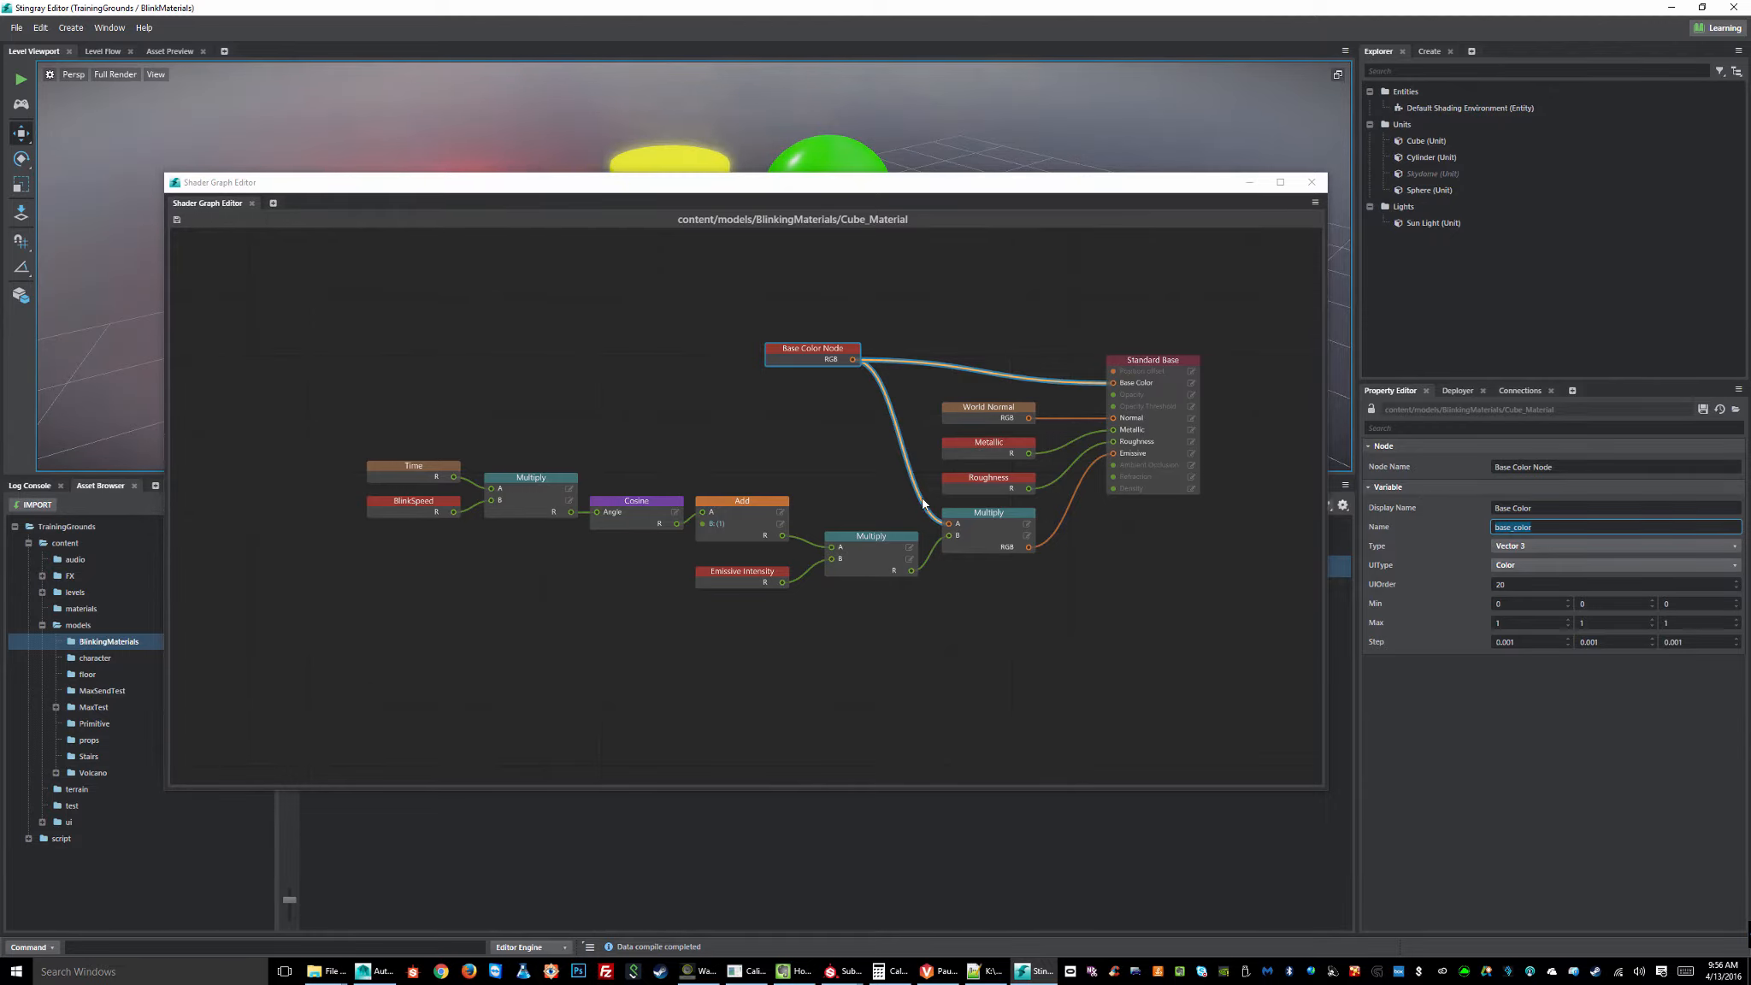
{"action": "left_click", "coordinate": [1001, 614]}
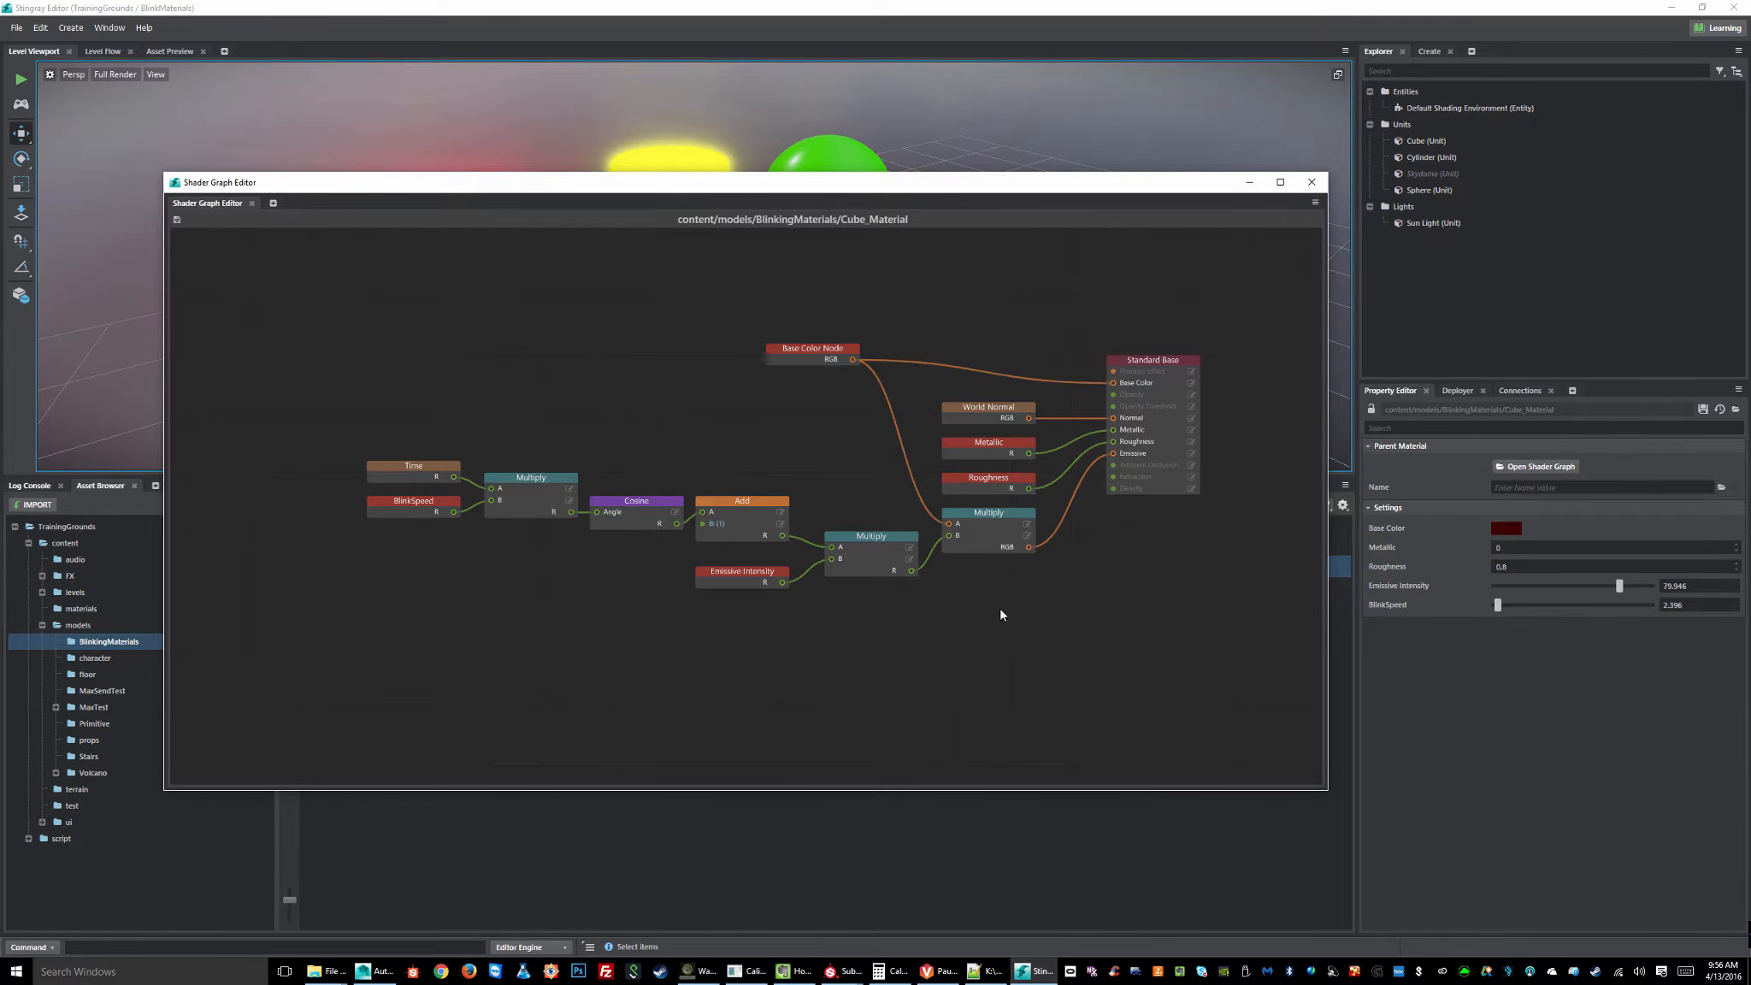
{"action": "left_click", "coordinate": [808, 349]}
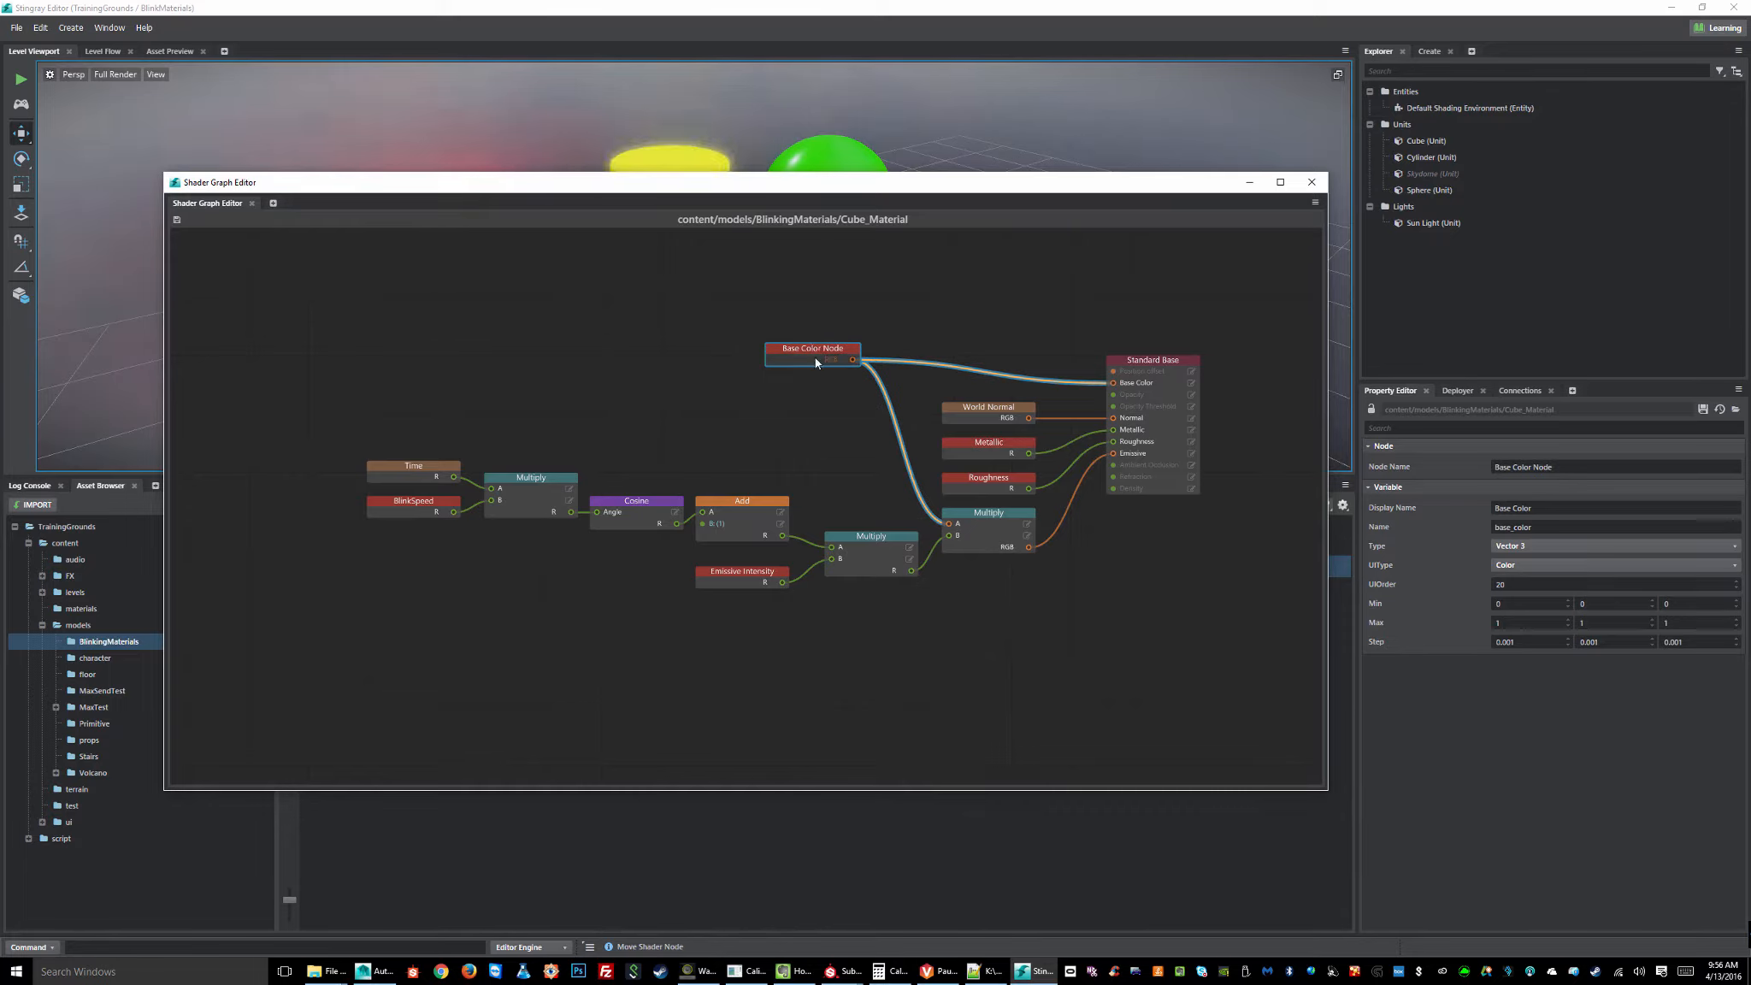
- Add a Material Variable input node in the empty area above the Cosine node
{"action": "right_click", "coordinate": [594, 292]}
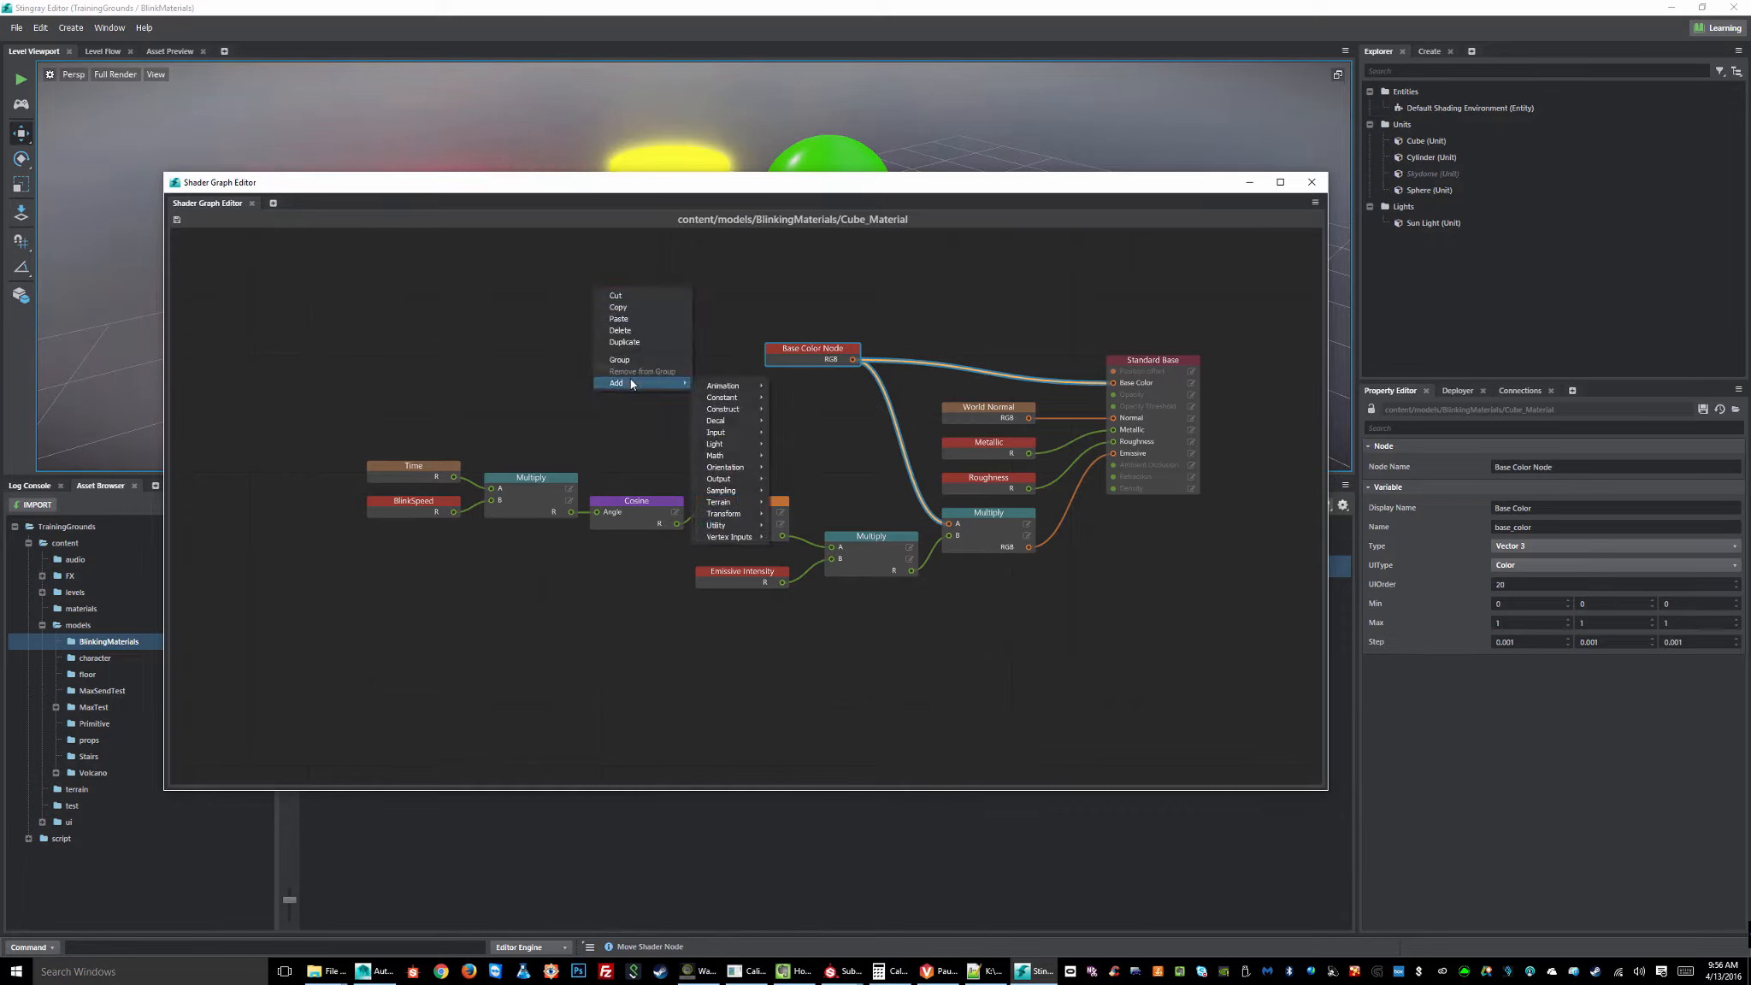
{"action": "mouse_move", "coordinate": [683, 382]}
{"action": "mouse_move", "coordinate": [726, 463]}
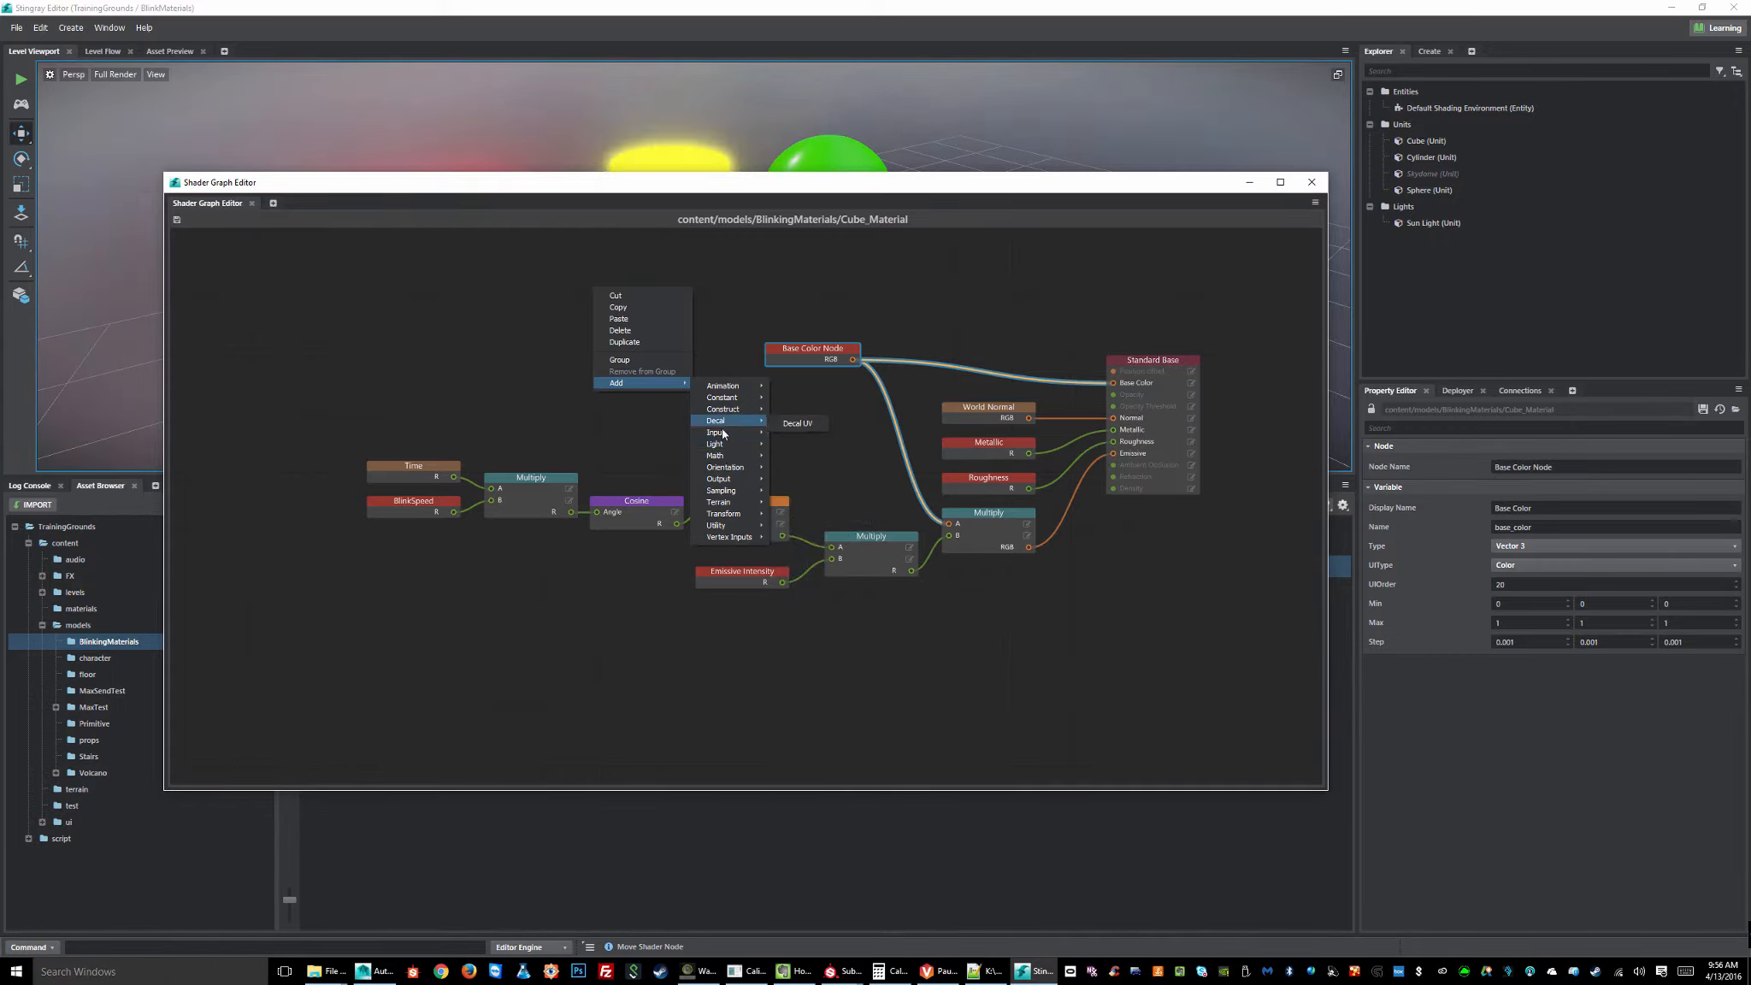
{"action": "mouse_move", "coordinate": [727, 433]}
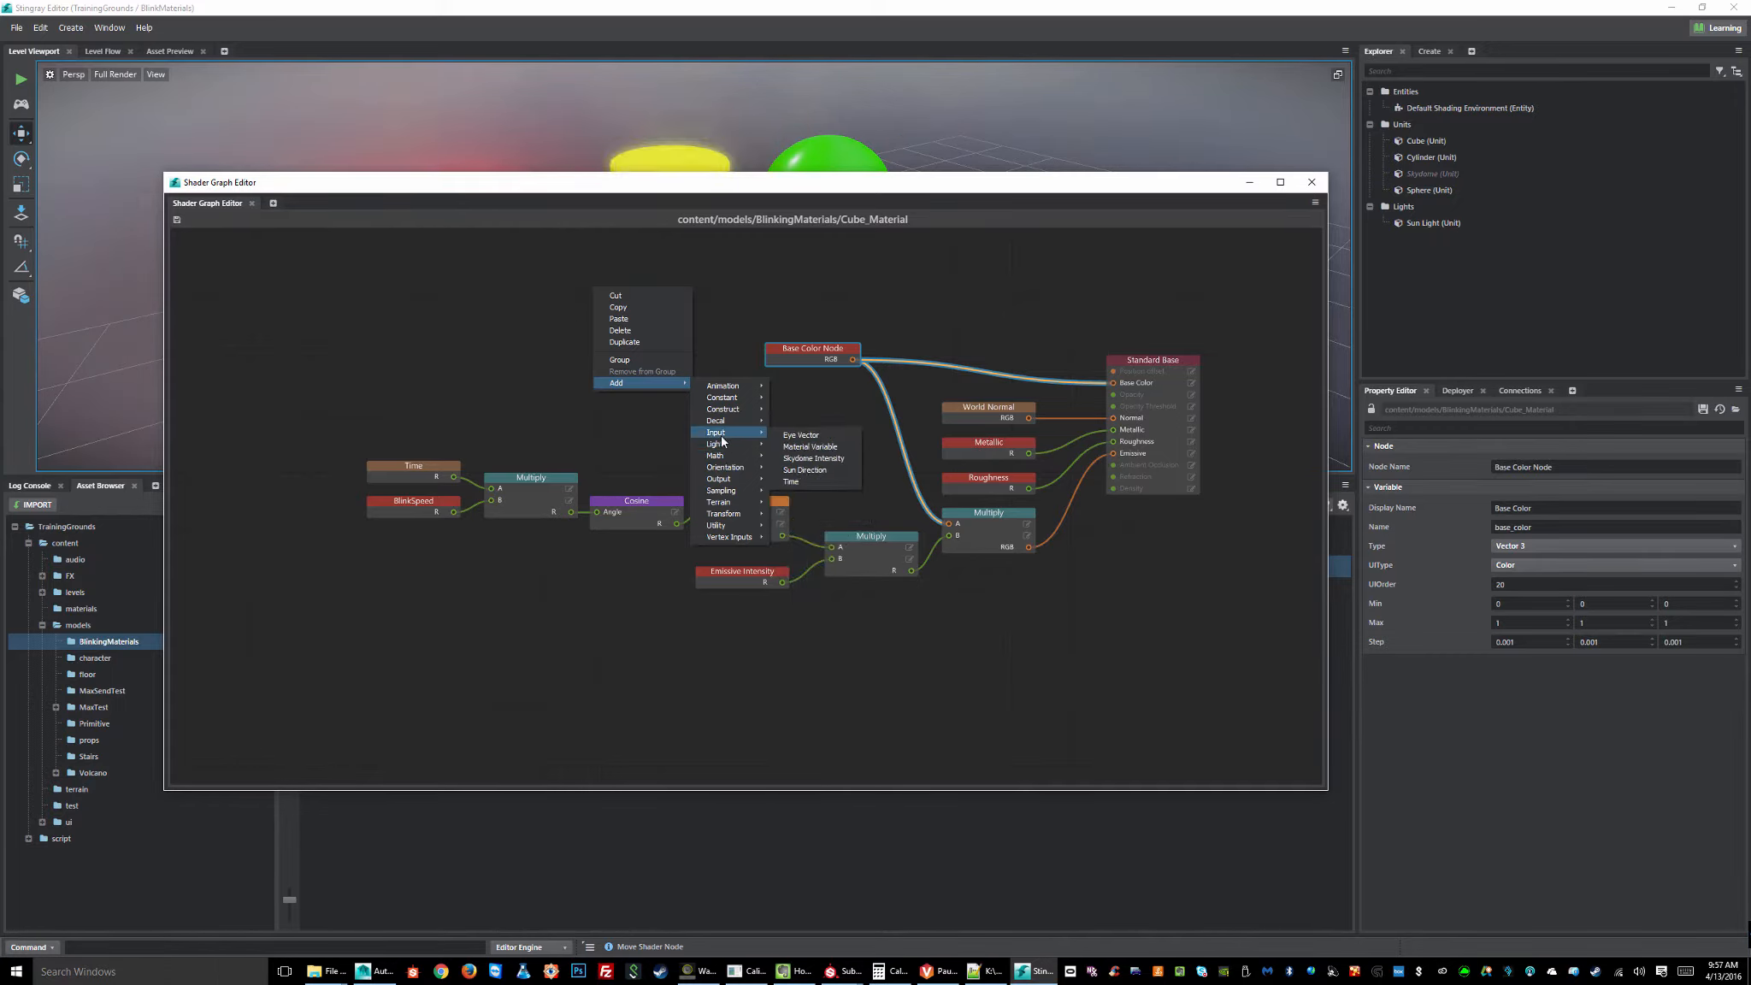
{"action": "left_click", "coordinate": [837, 445]}
{"action": "left_click_drag", "start_coordinate": [640, 291], "coordinate": [615, 296]}
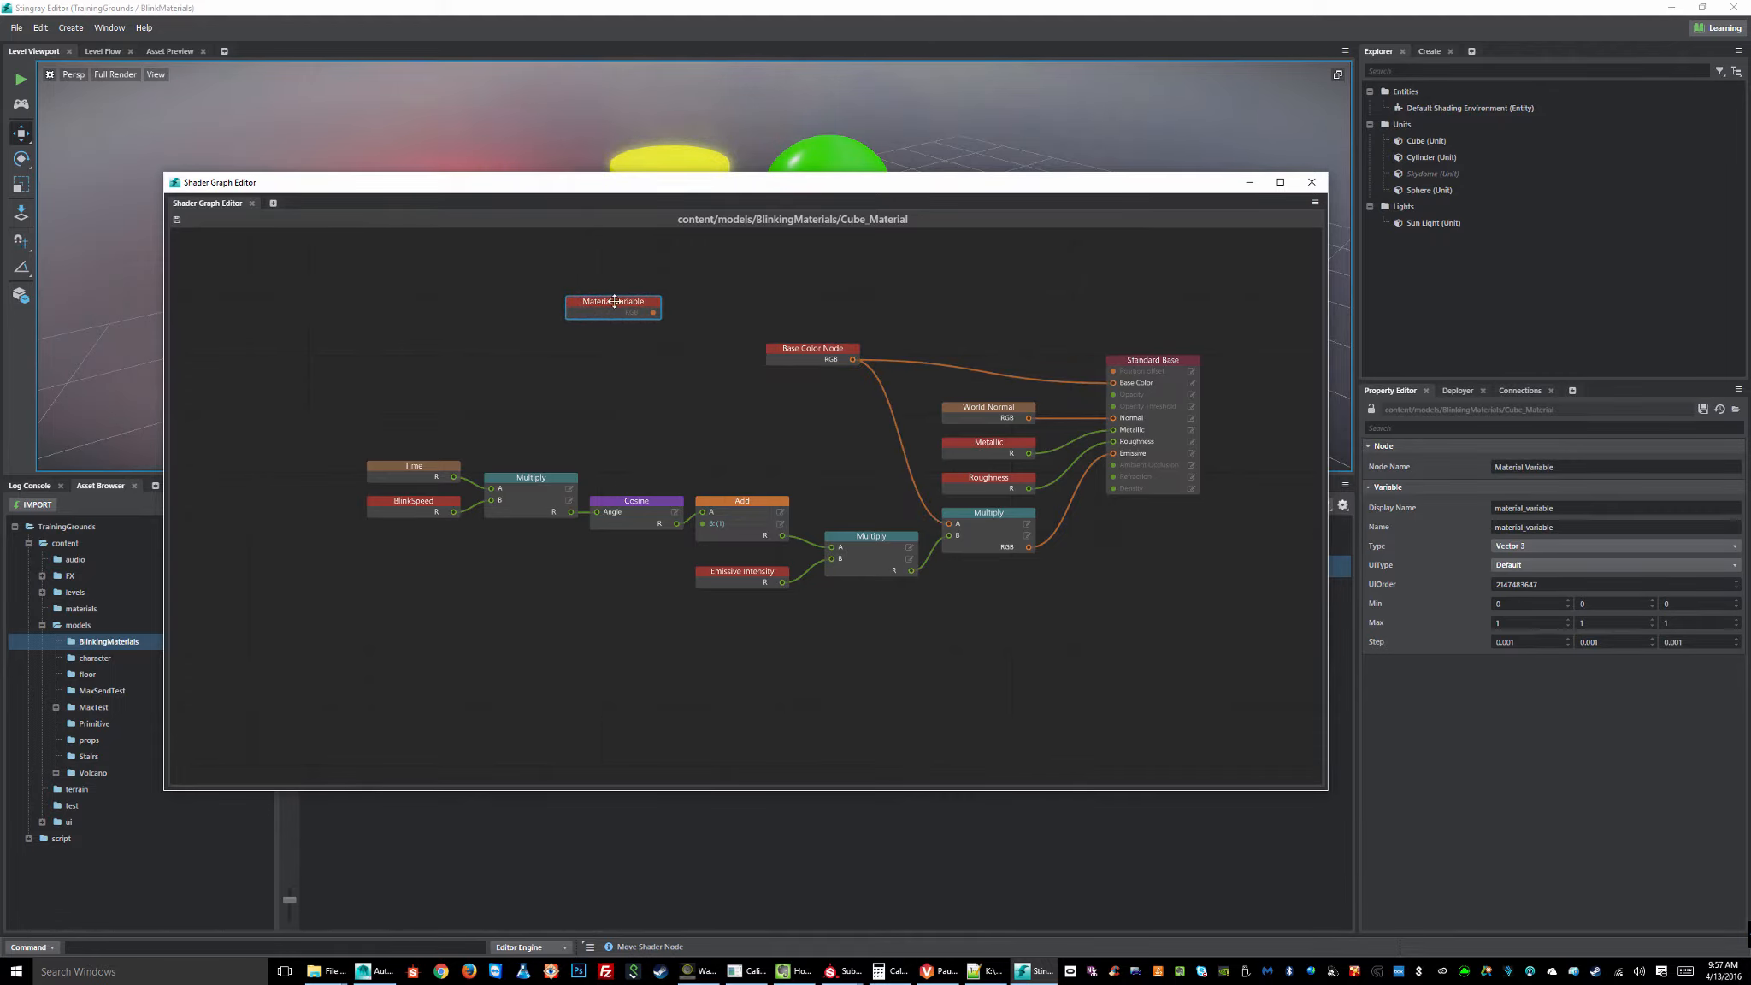
- Set the Material Variable node's Type to Scalar and shift the node slightly closer to the Base Color Node
{"action": "left_click", "coordinate": [1556, 547]}
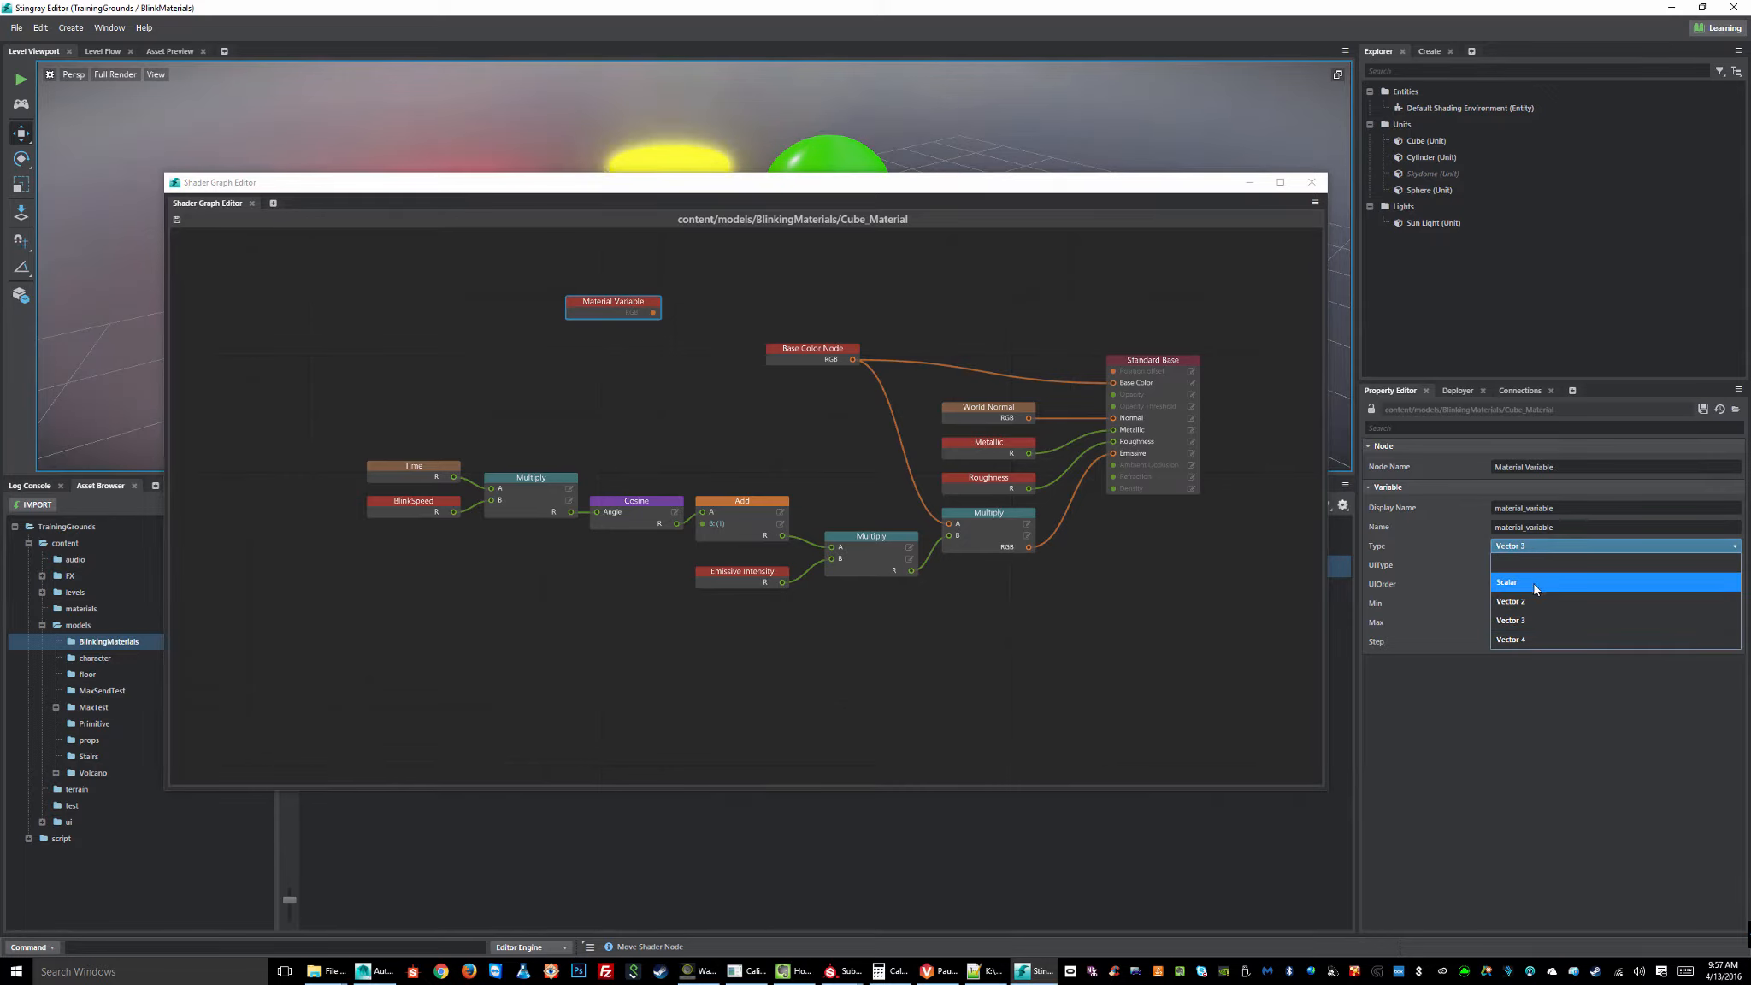
{"action": "left_click", "coordinate": [1534, 583]}
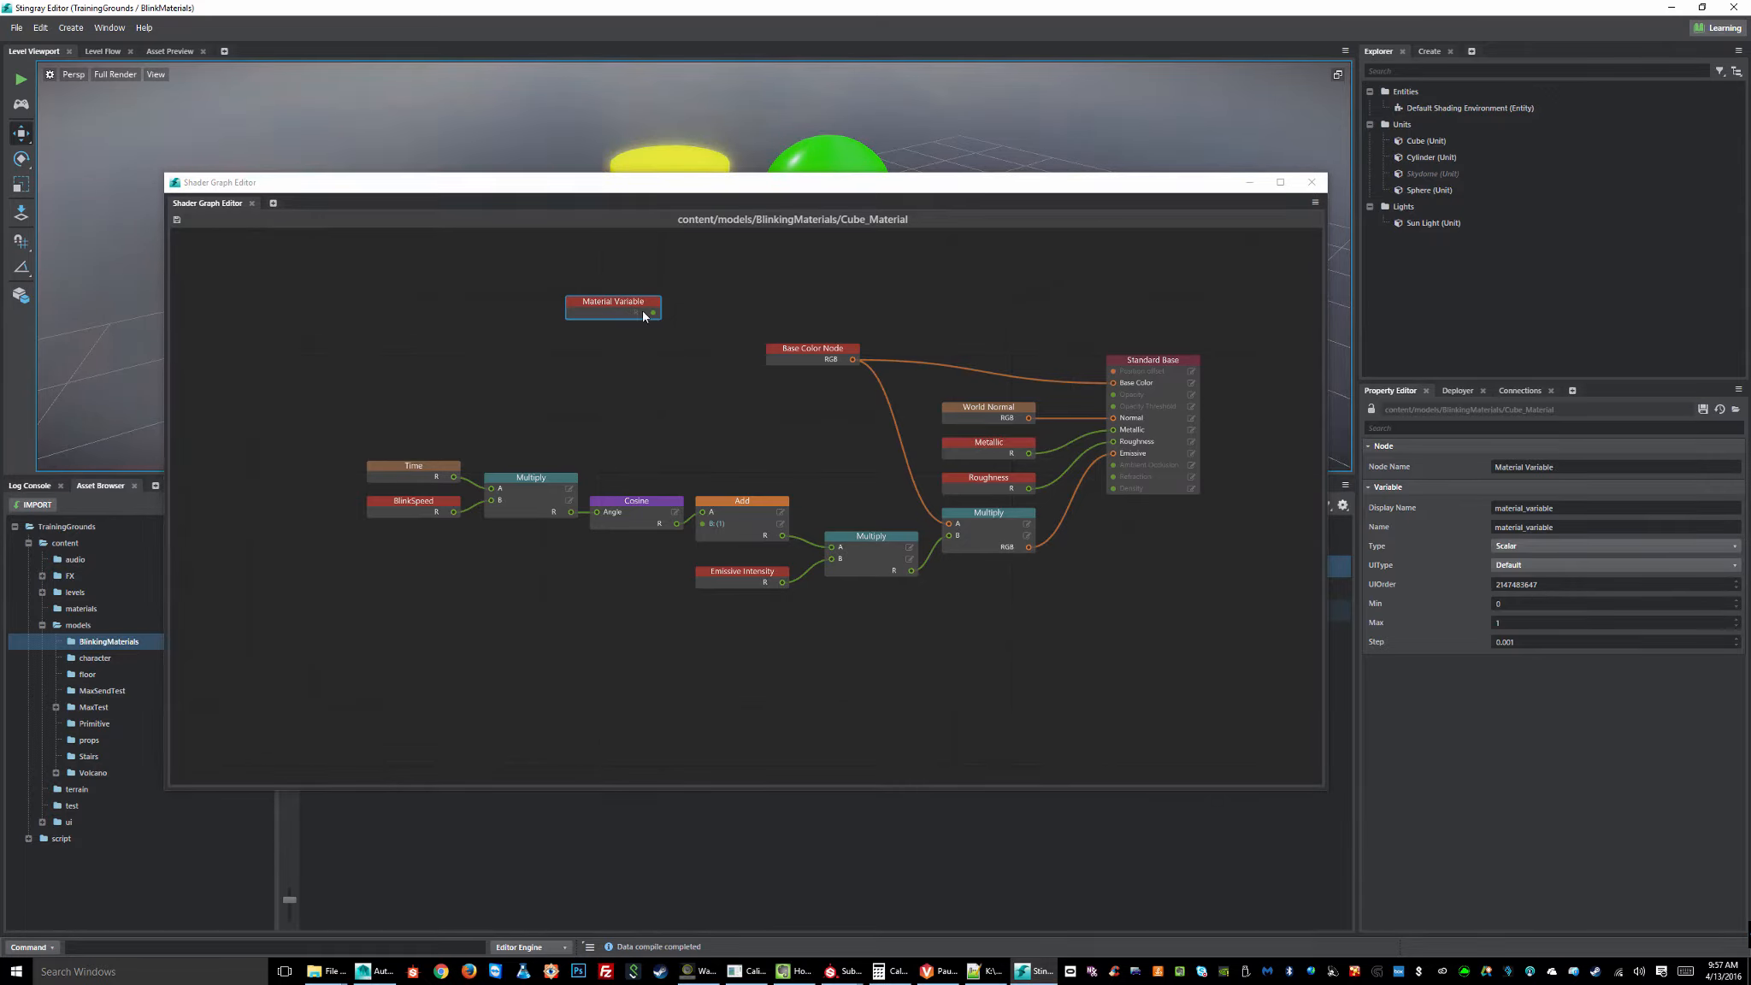
{"action": "left_click_drag", "start_coordinate": [654, 313], "coordinate": [640, 381]}
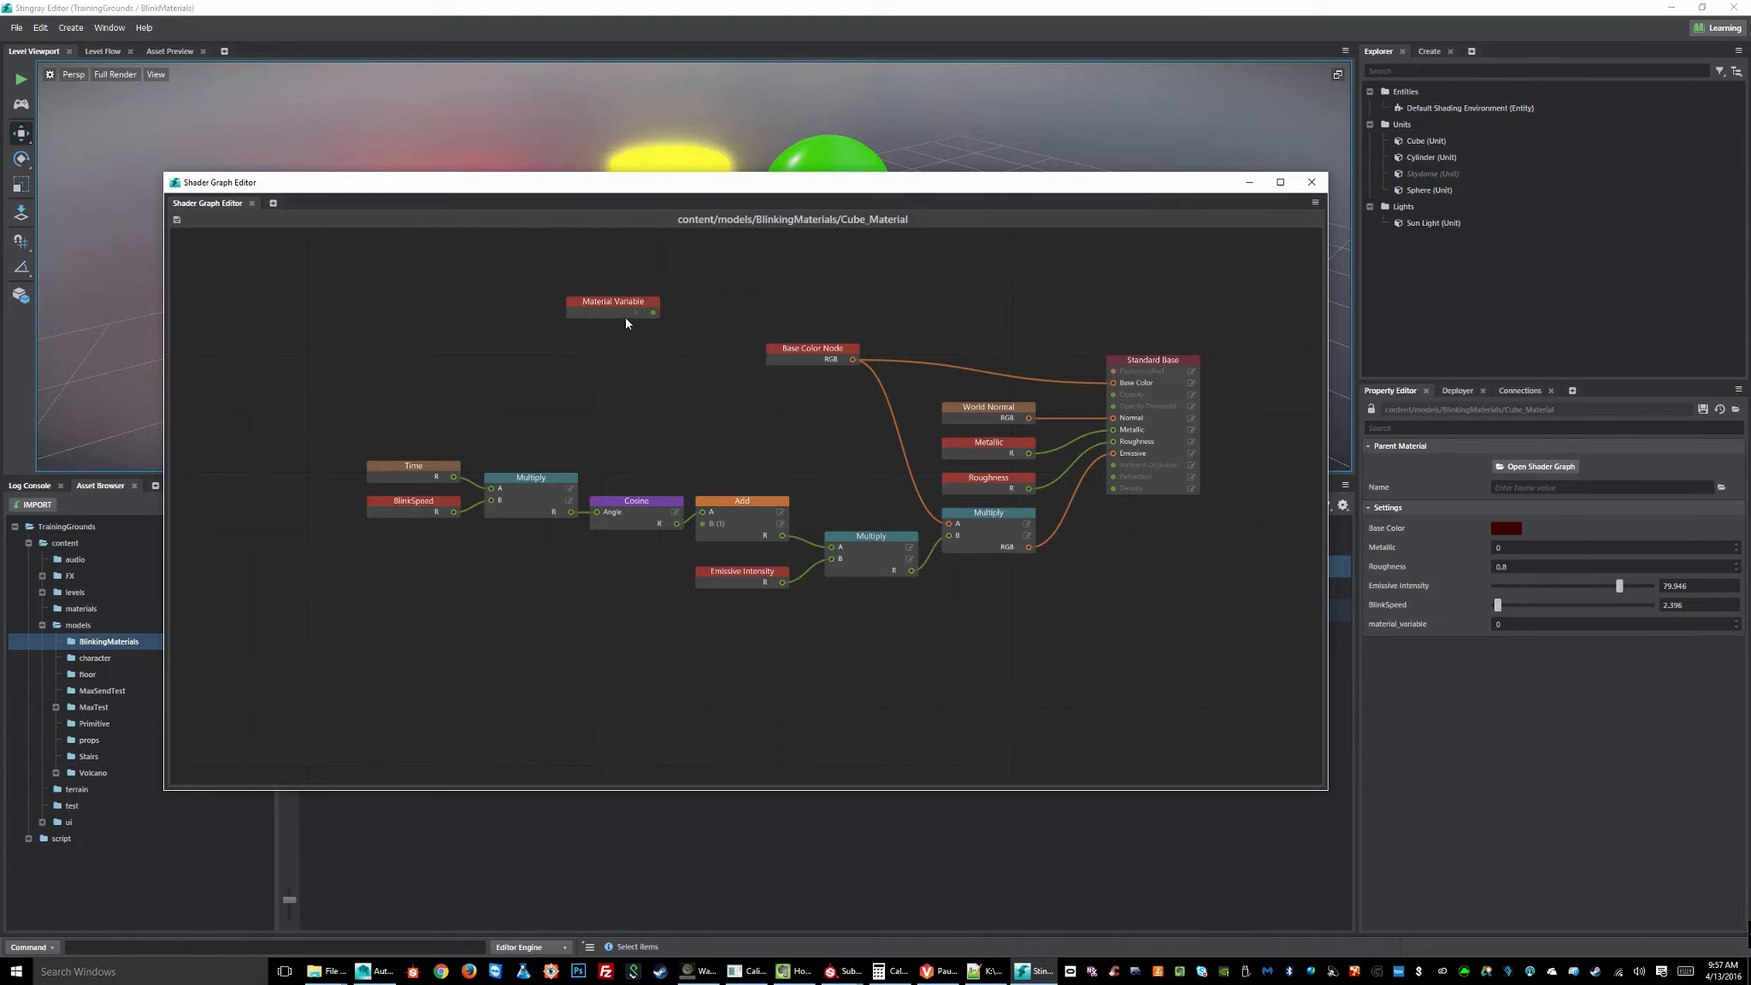
{"action": "left_click_drag", "start_coordinate": [612, 303], "coordinate": [633, 323]}
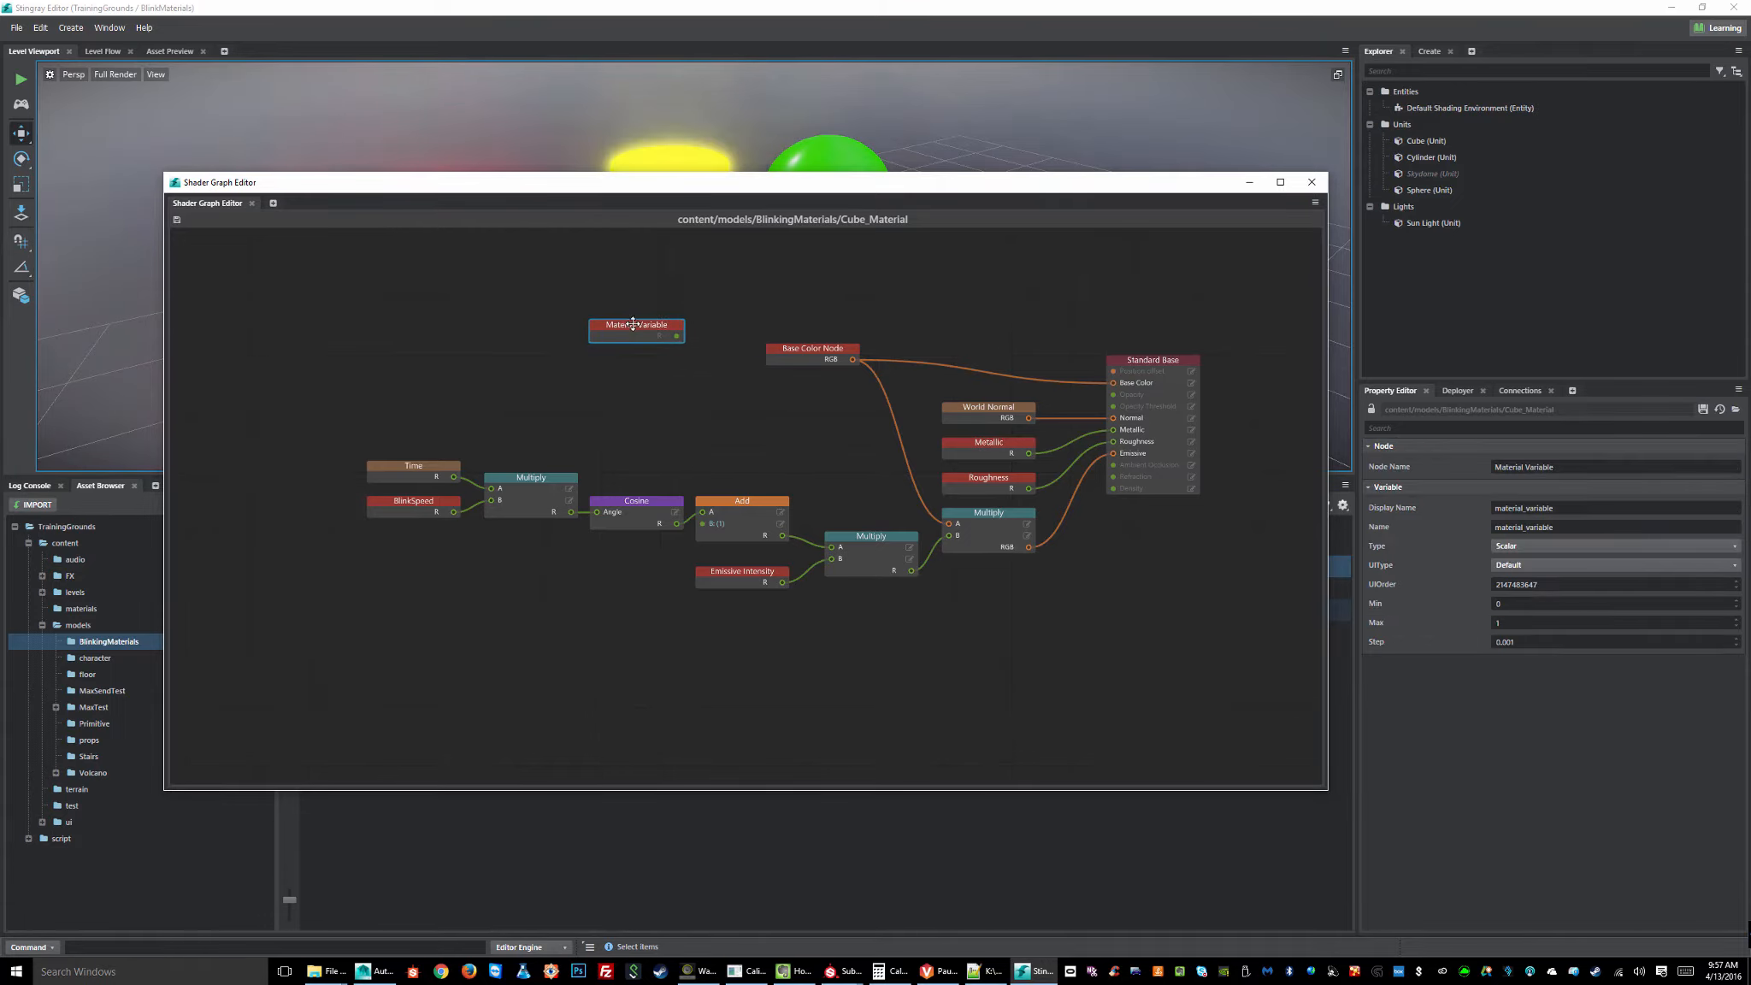
- Compare the constant nodes that can be added to the graph with the Type options of the Material Variable node
{"action": "left_click", "coordinate": [832, 366]}
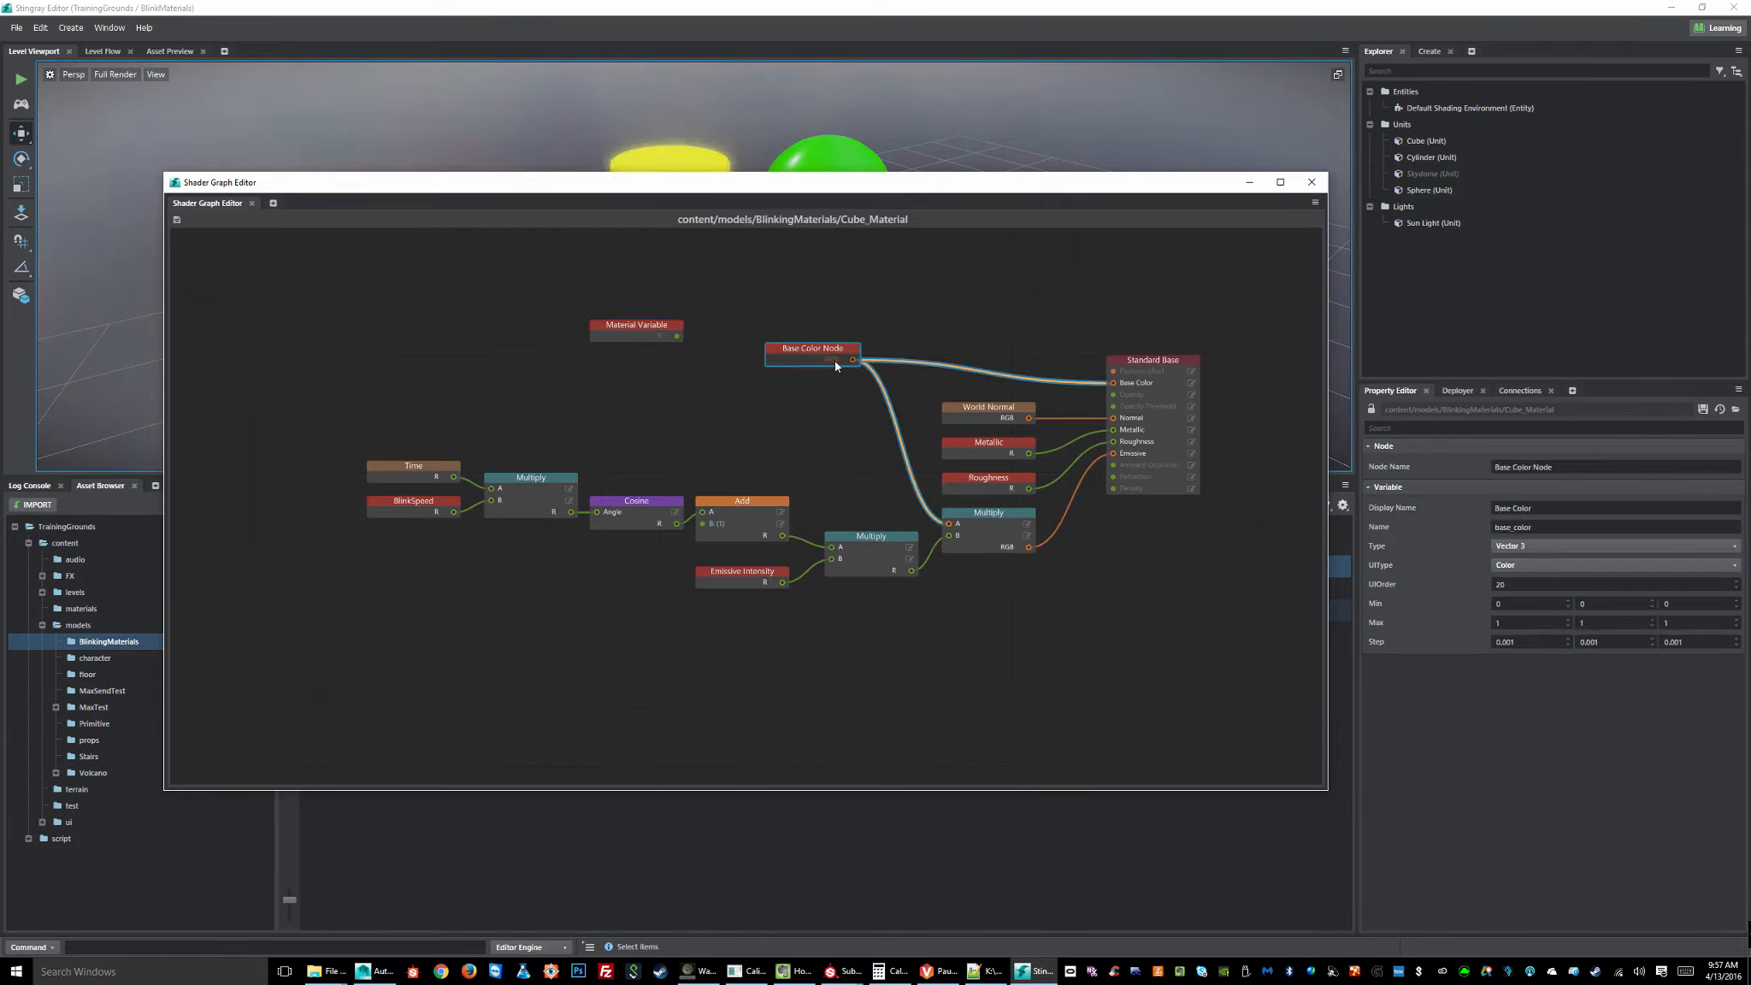
{"action": "right_click", "coordinate": [761, 289]}
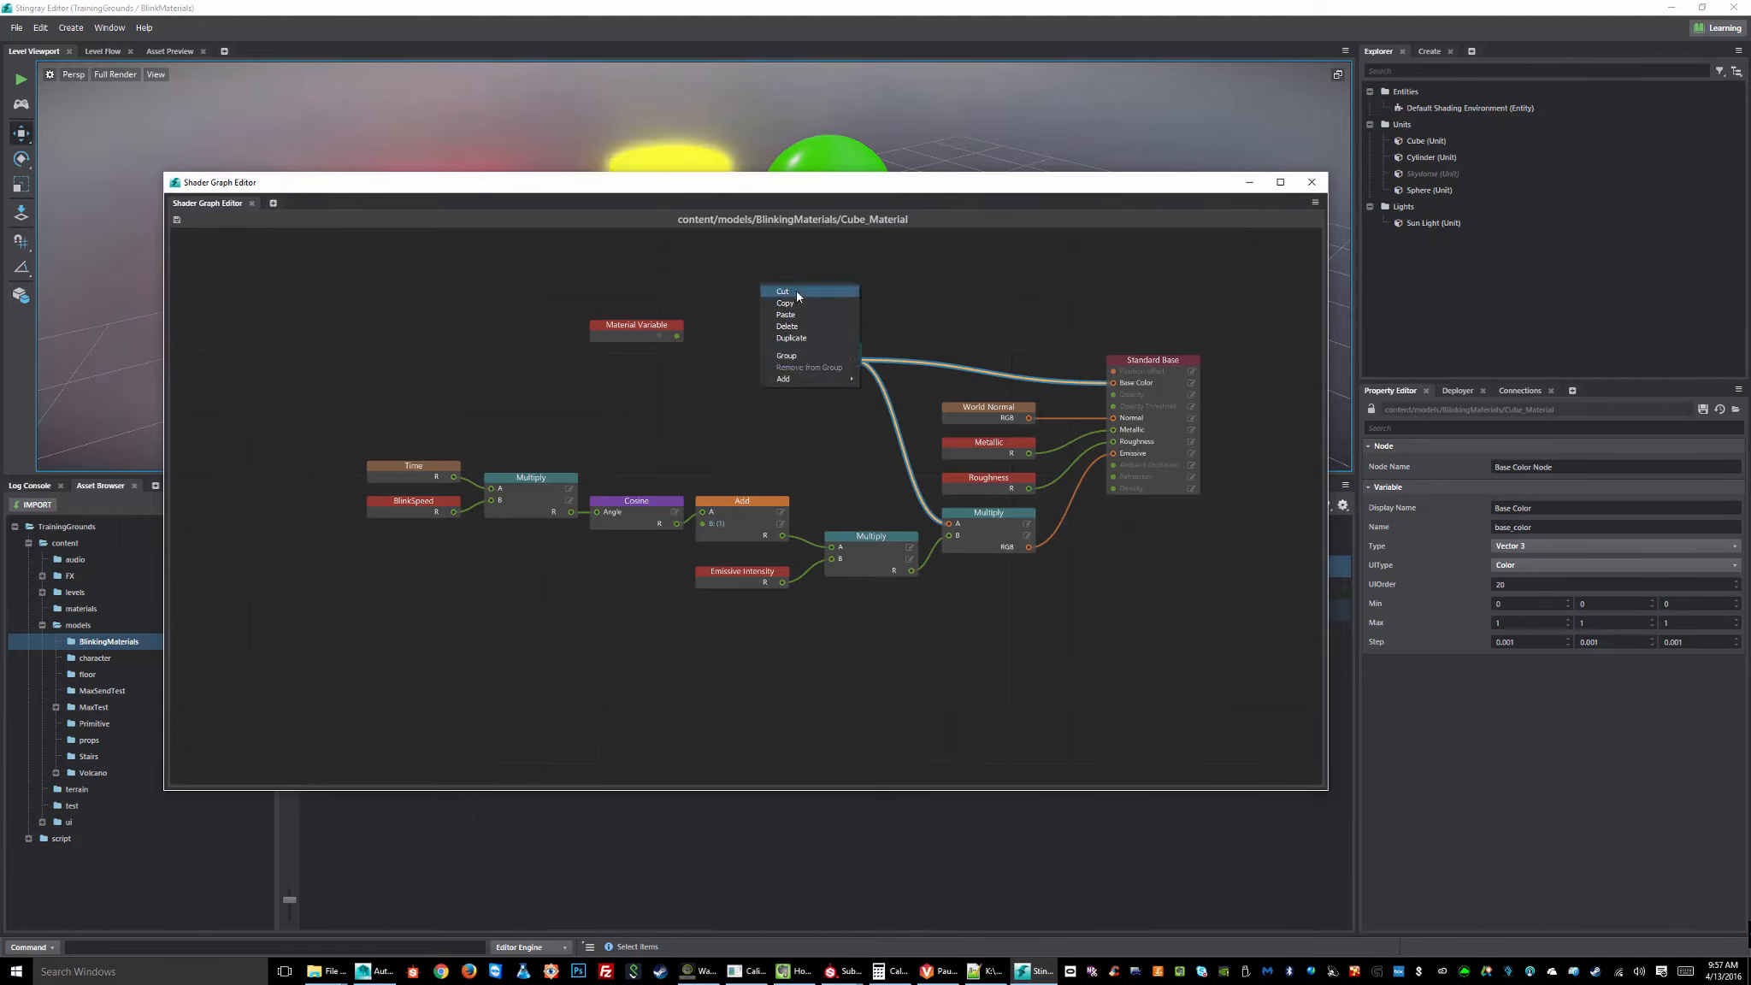
{"action": "mouse_move", "coordinate": [796, 381]}
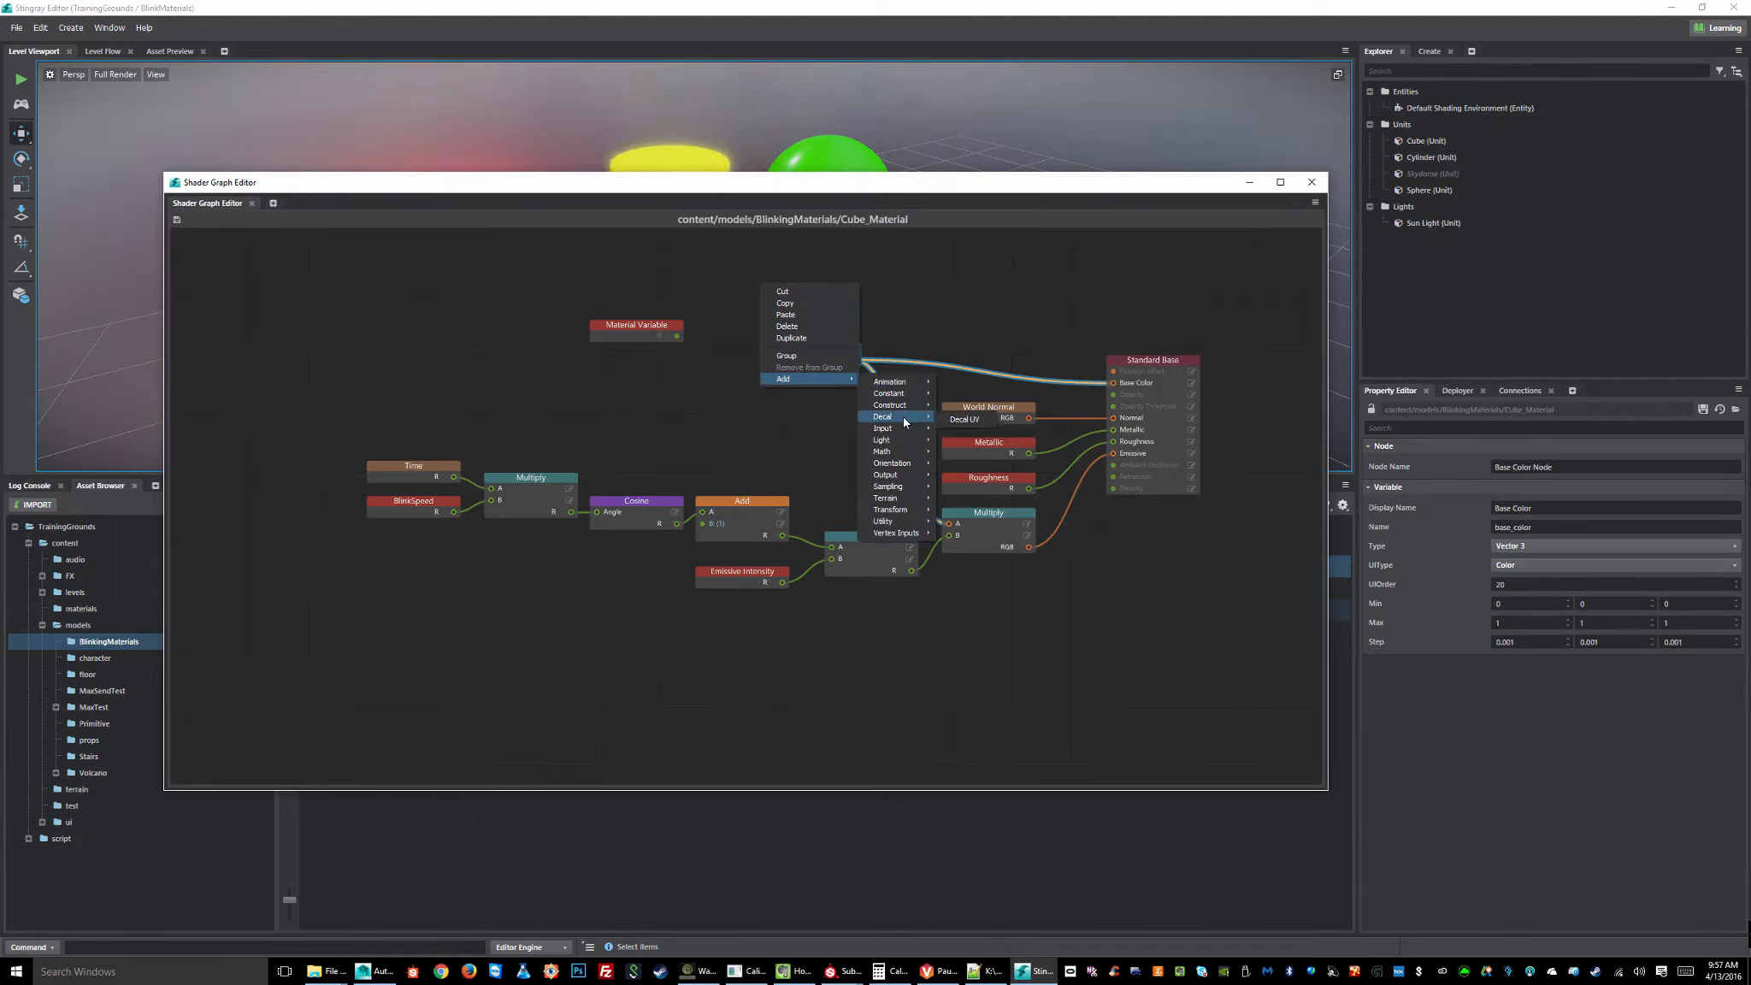
{"action": "mouse_move", "coordinate": [906, 410]}
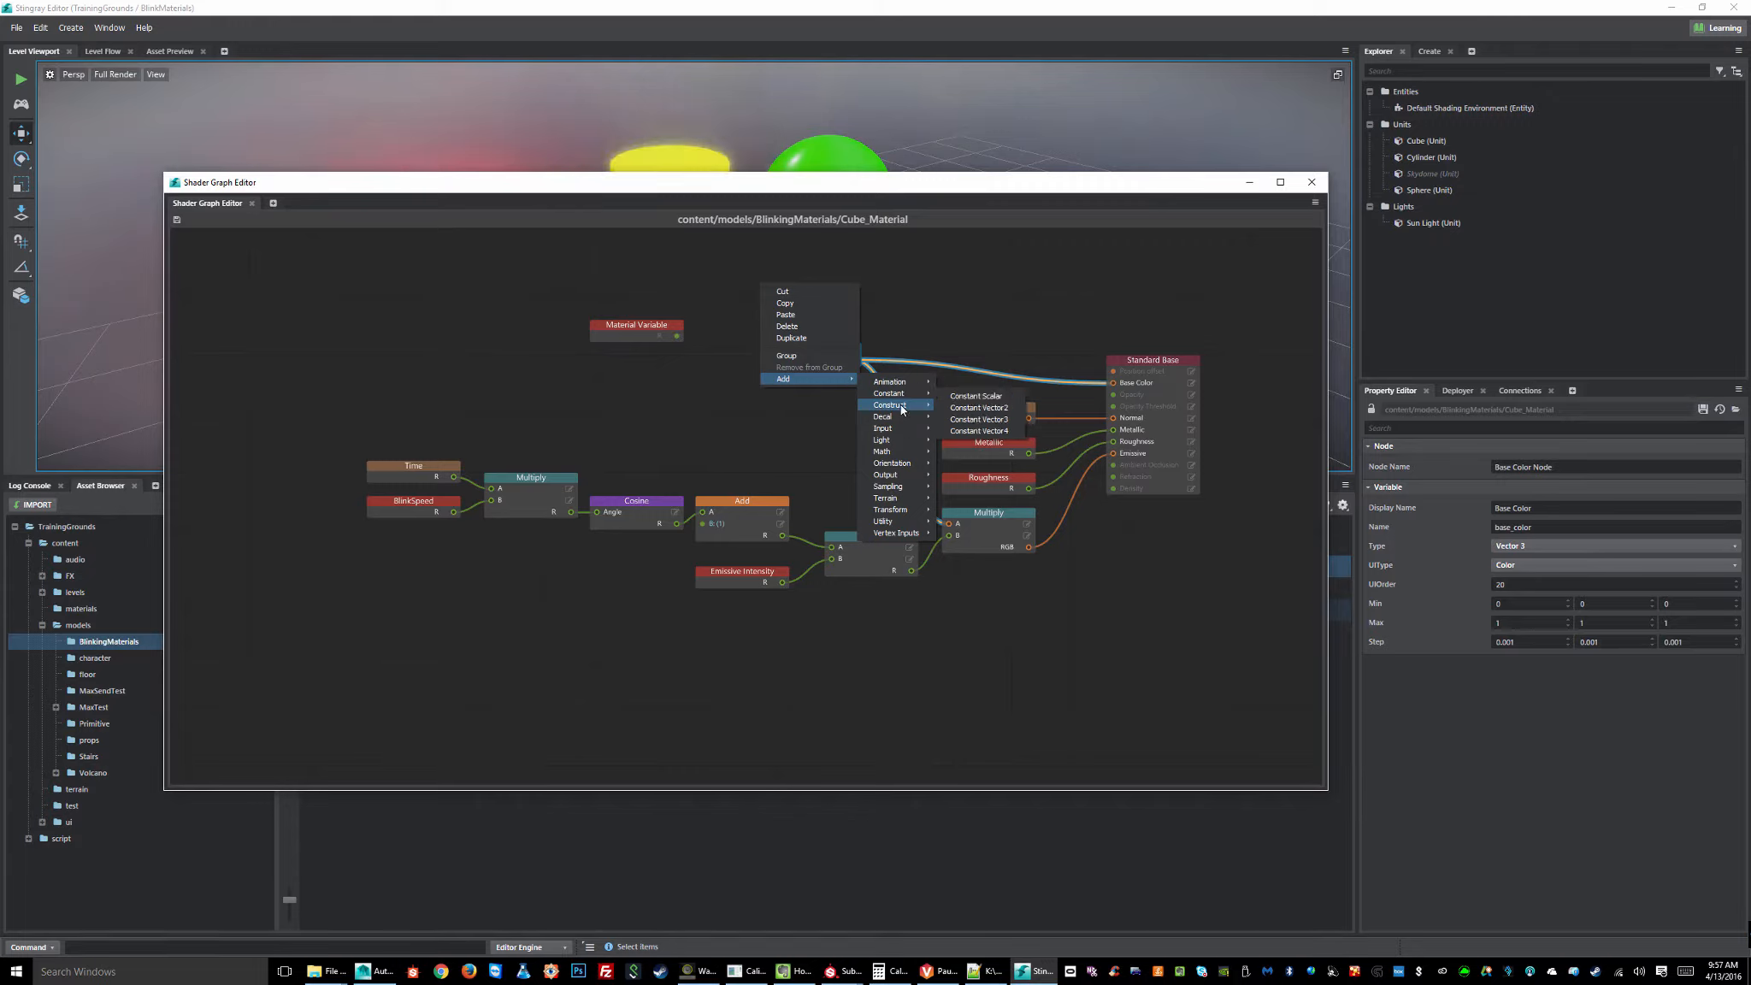
{"action": "left_click", "coordinate": [649, 404]}
{"action": "left_click", "coordinate": [637, 330]}
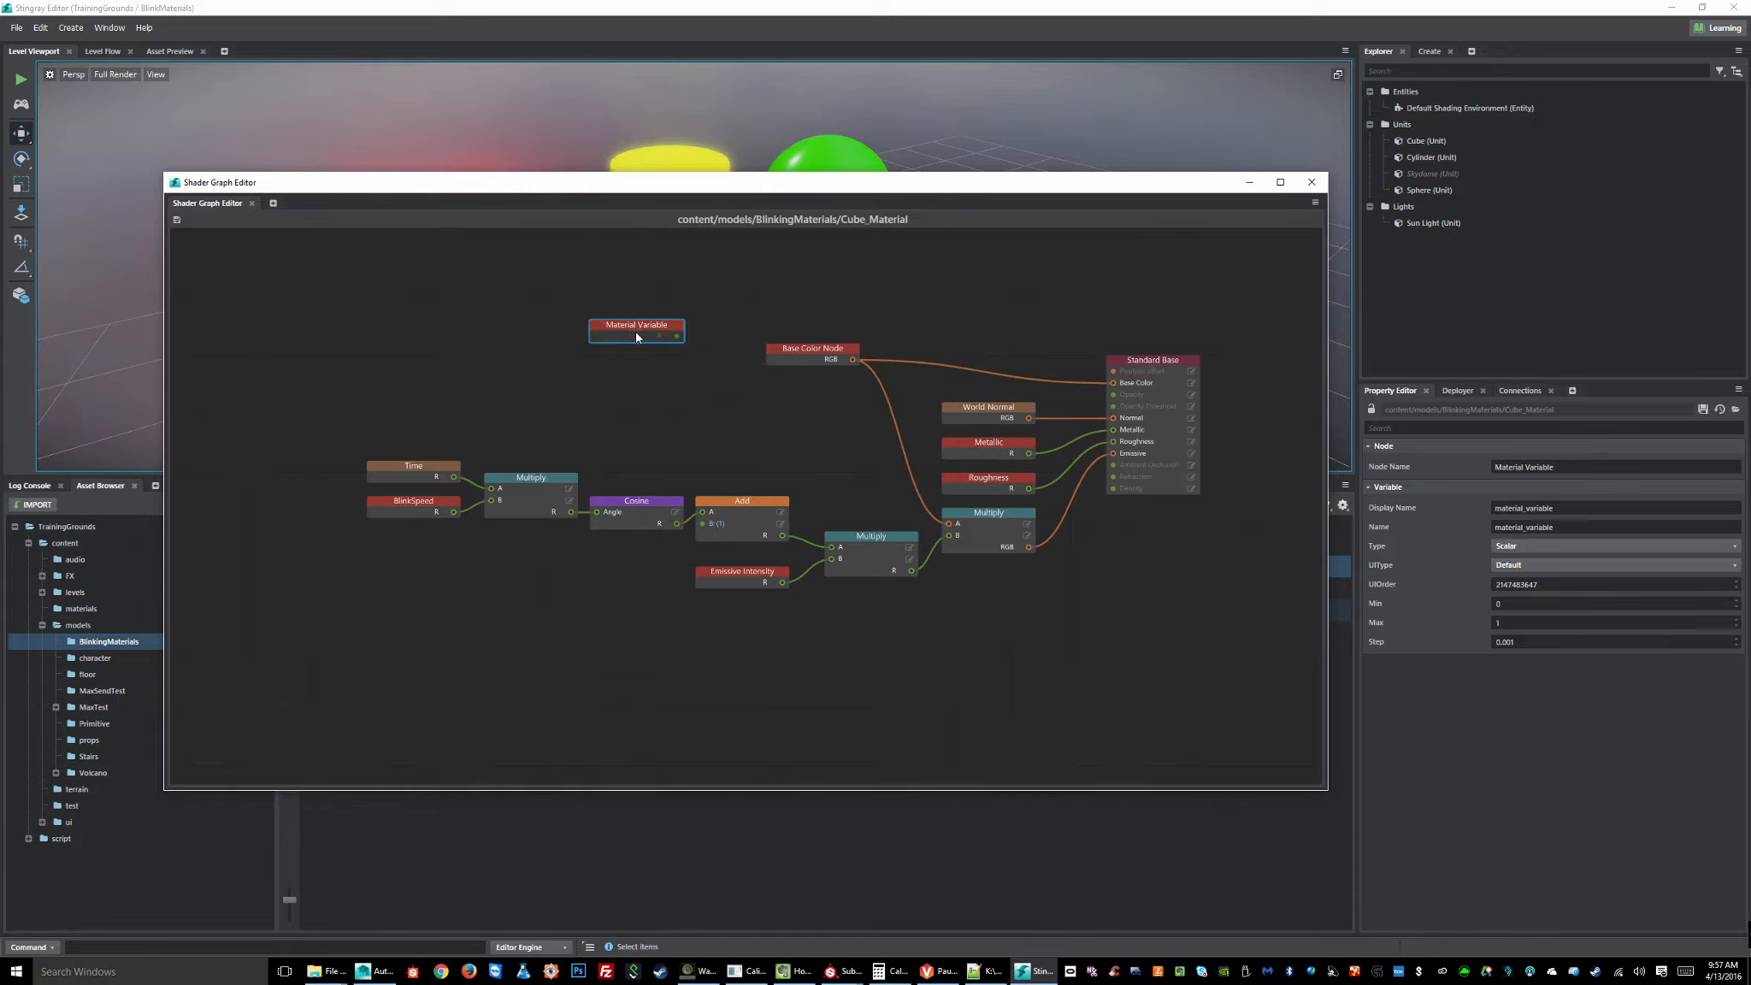
{"action": "left_click", "coordinate": [1526, 548]}
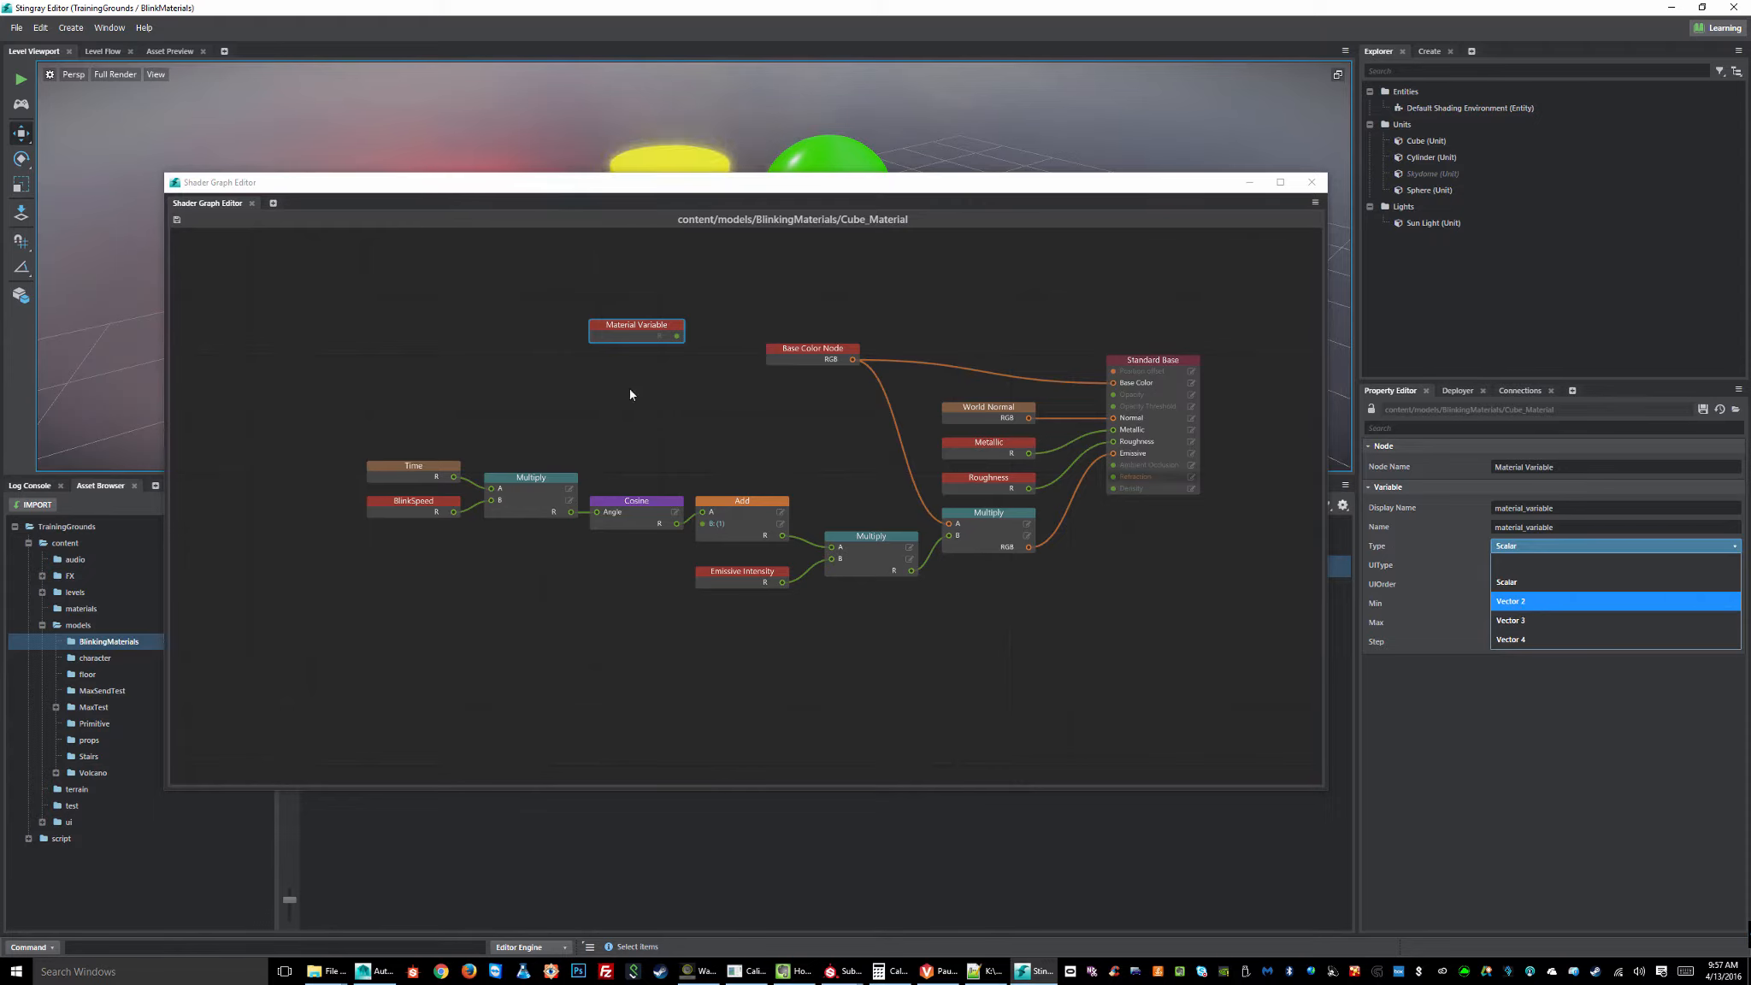
{"action": "left_click", "coordinate": [761, 417]}
{"action": "left_click", "coordinate": [792, 383]}
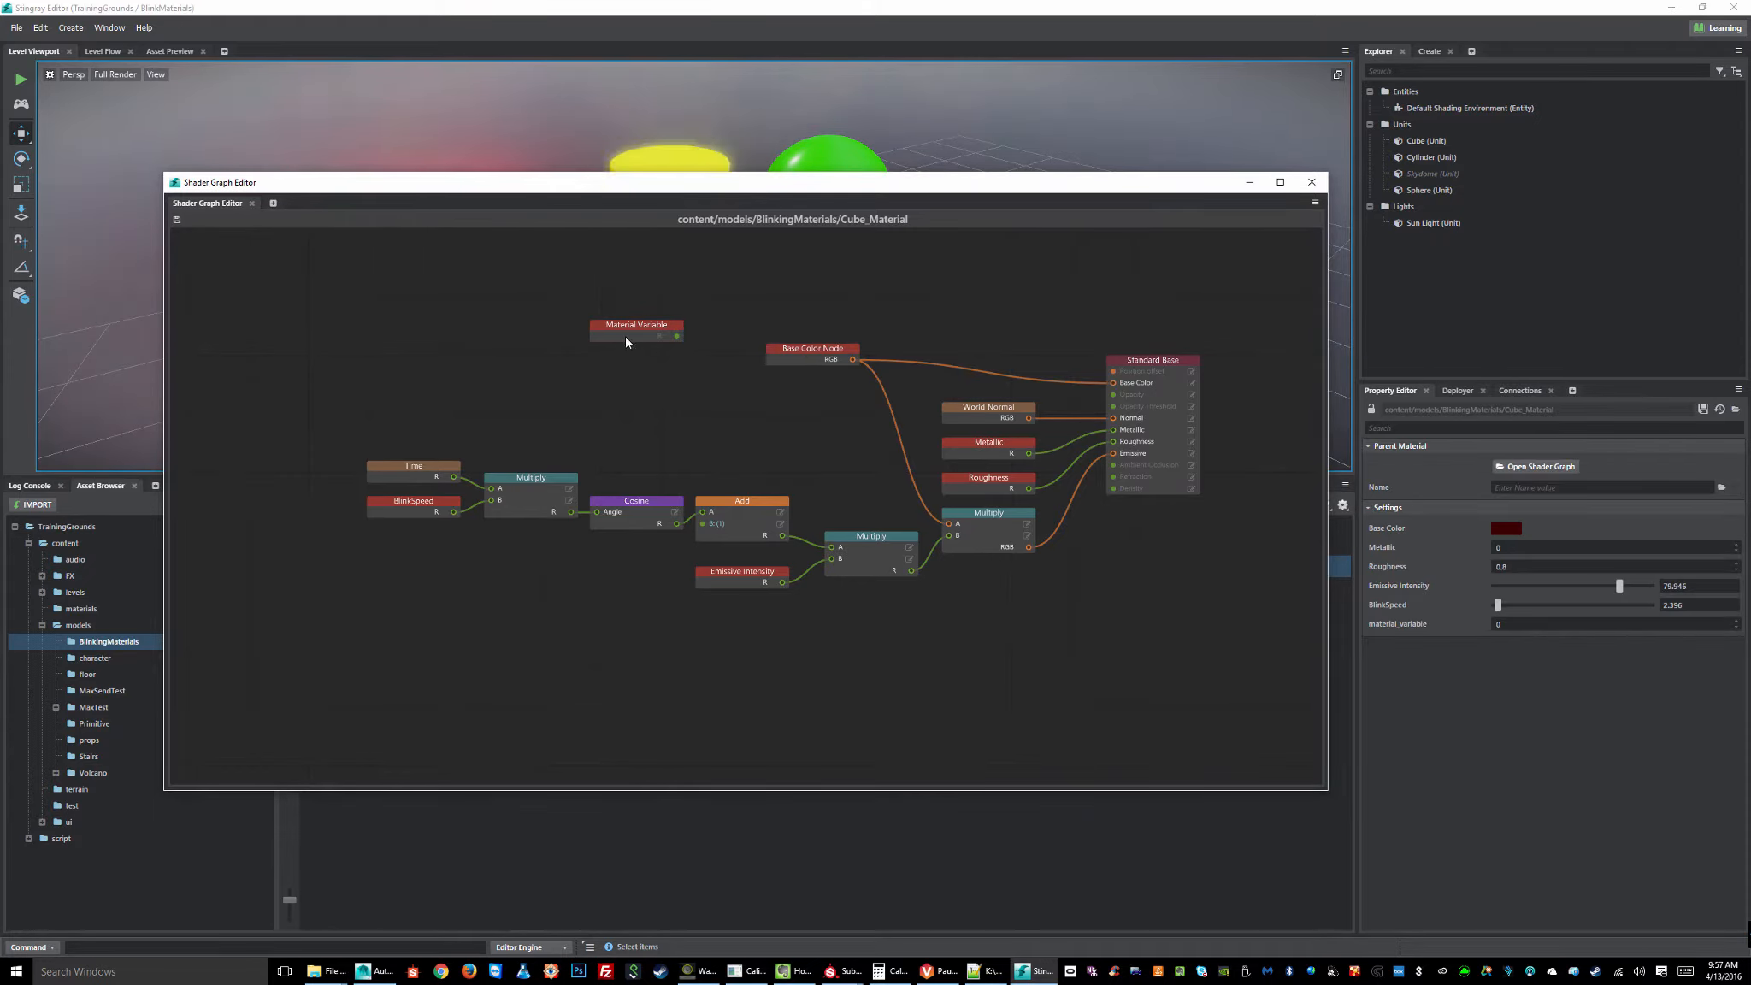
- Move the Material Variable node just below the Base Color Node, review its properties and delete it
{"action": "left_click_drag", "start_coordinate": [627, 336], "coordinate": [758, 395]}
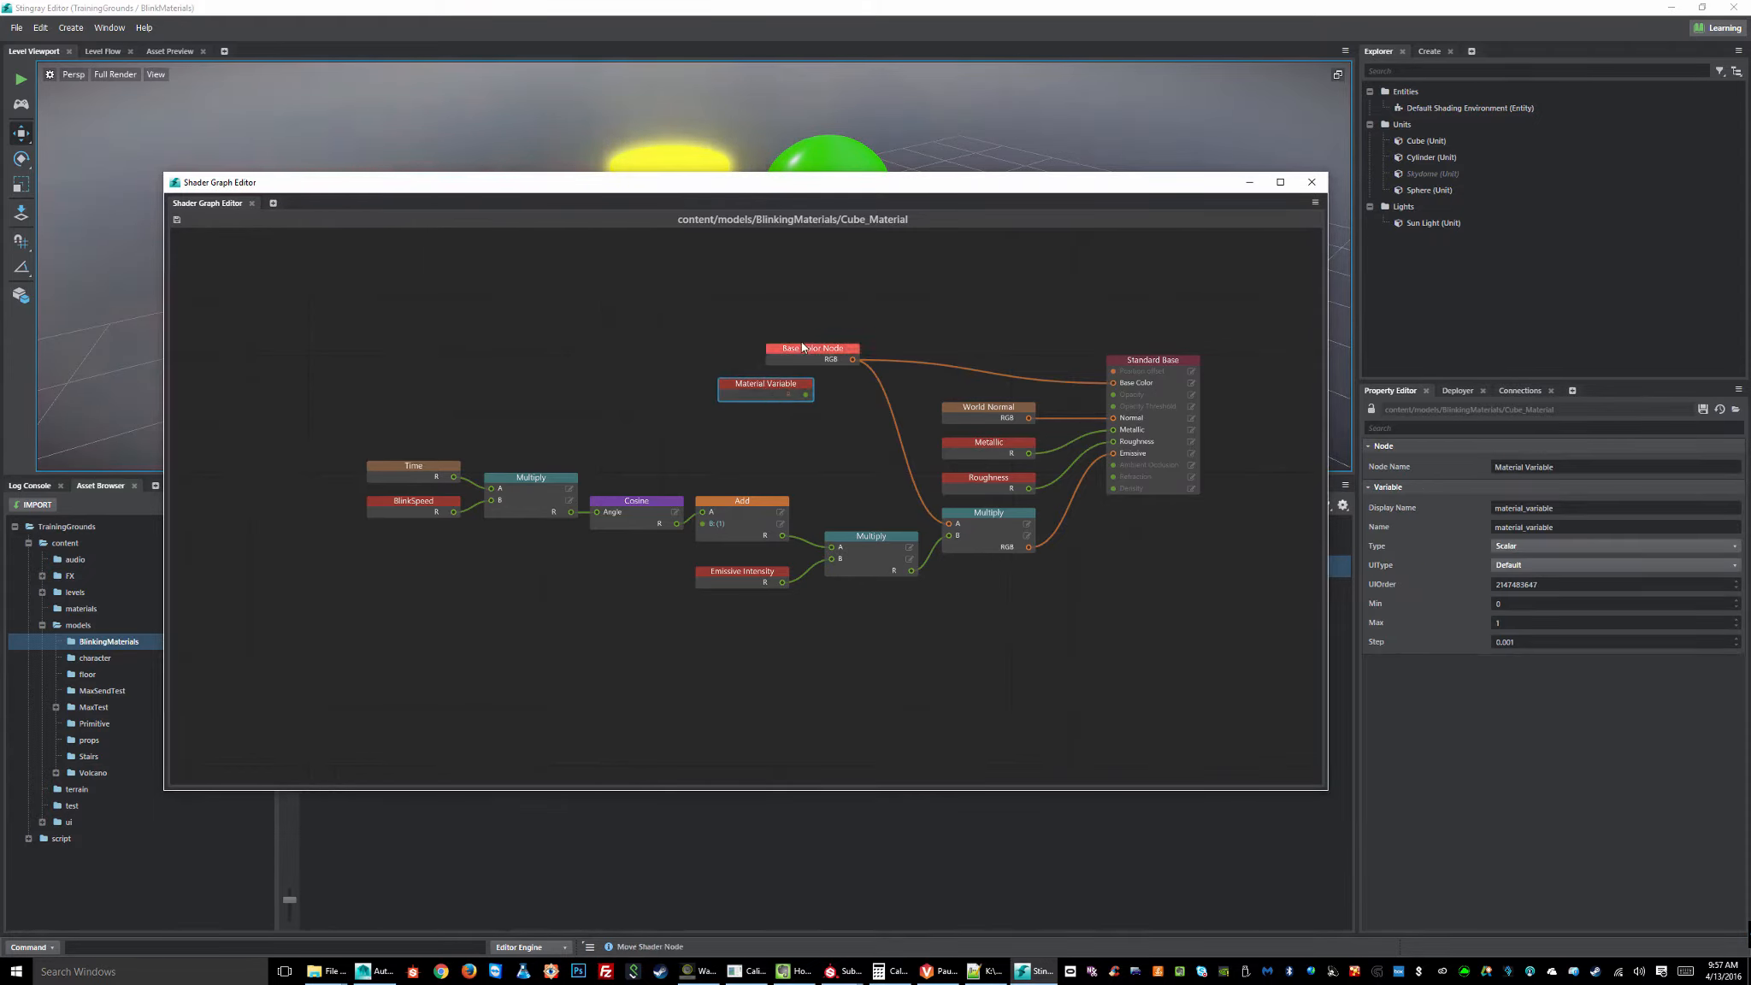
{"action": "left_click", "coordinate": [837, 405]}
{"action": "left_click", "coordinate": [761, 386]}
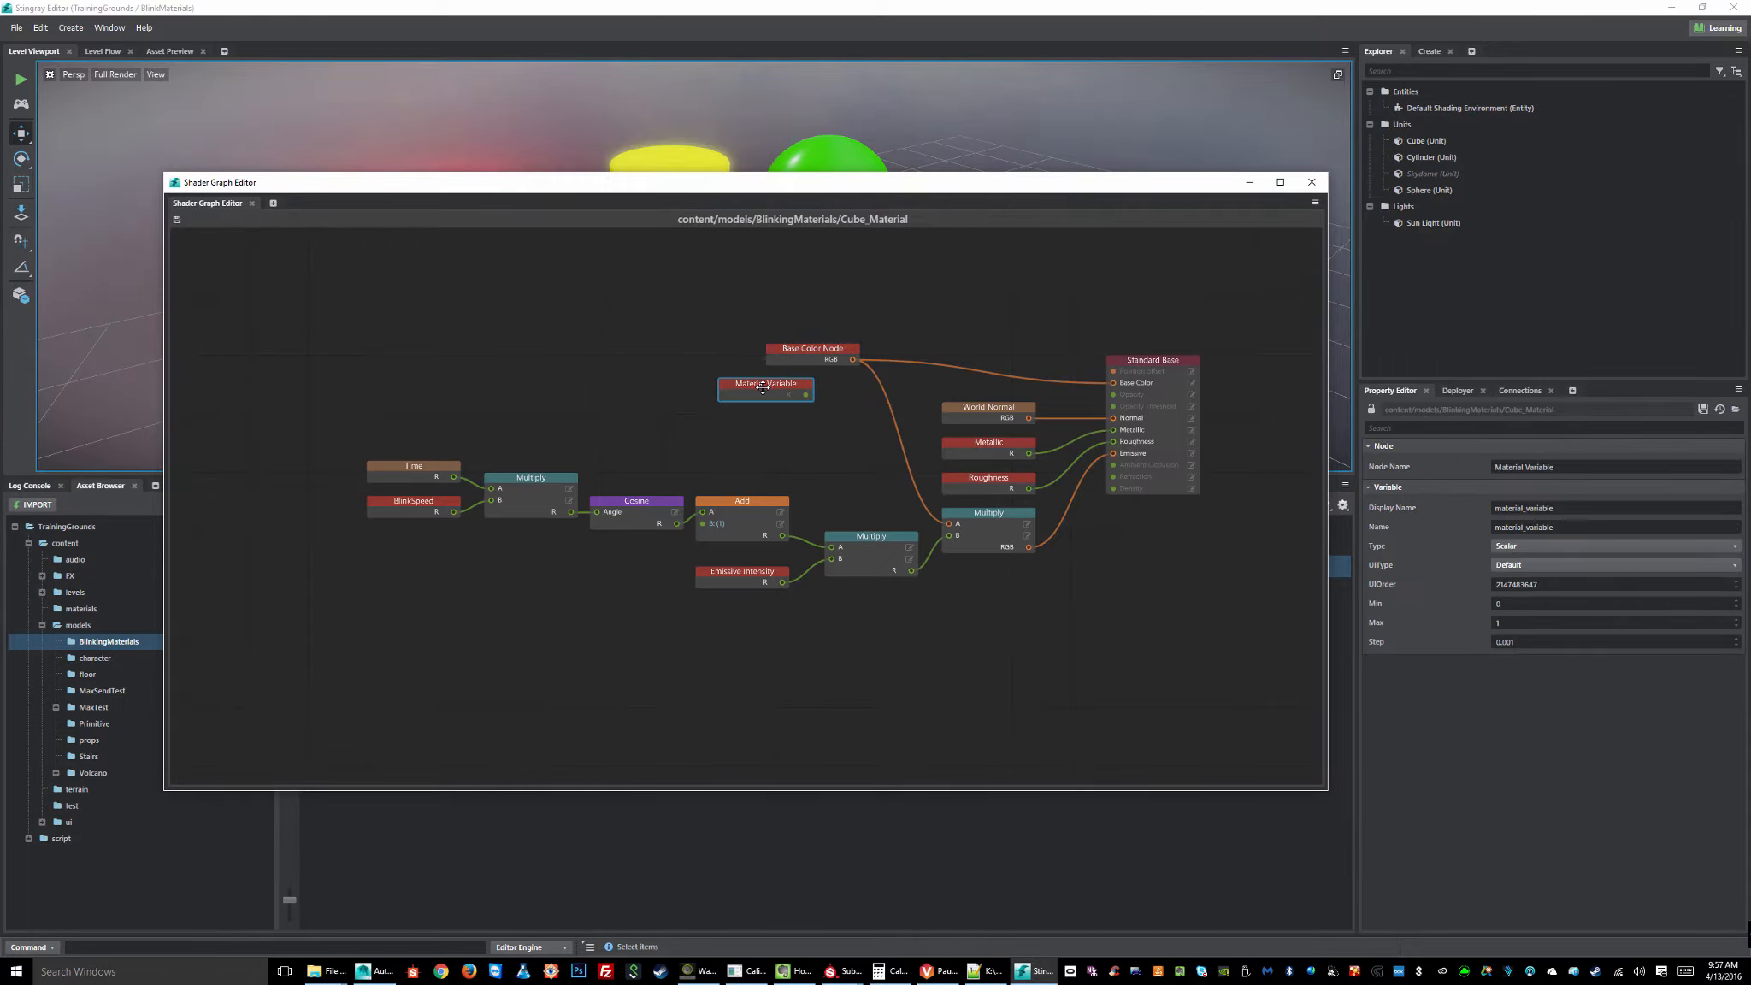
{"action": "left_click", "coordinate": [814, 433]}
{"action": "left_click", "coordinate": [747, 395]}
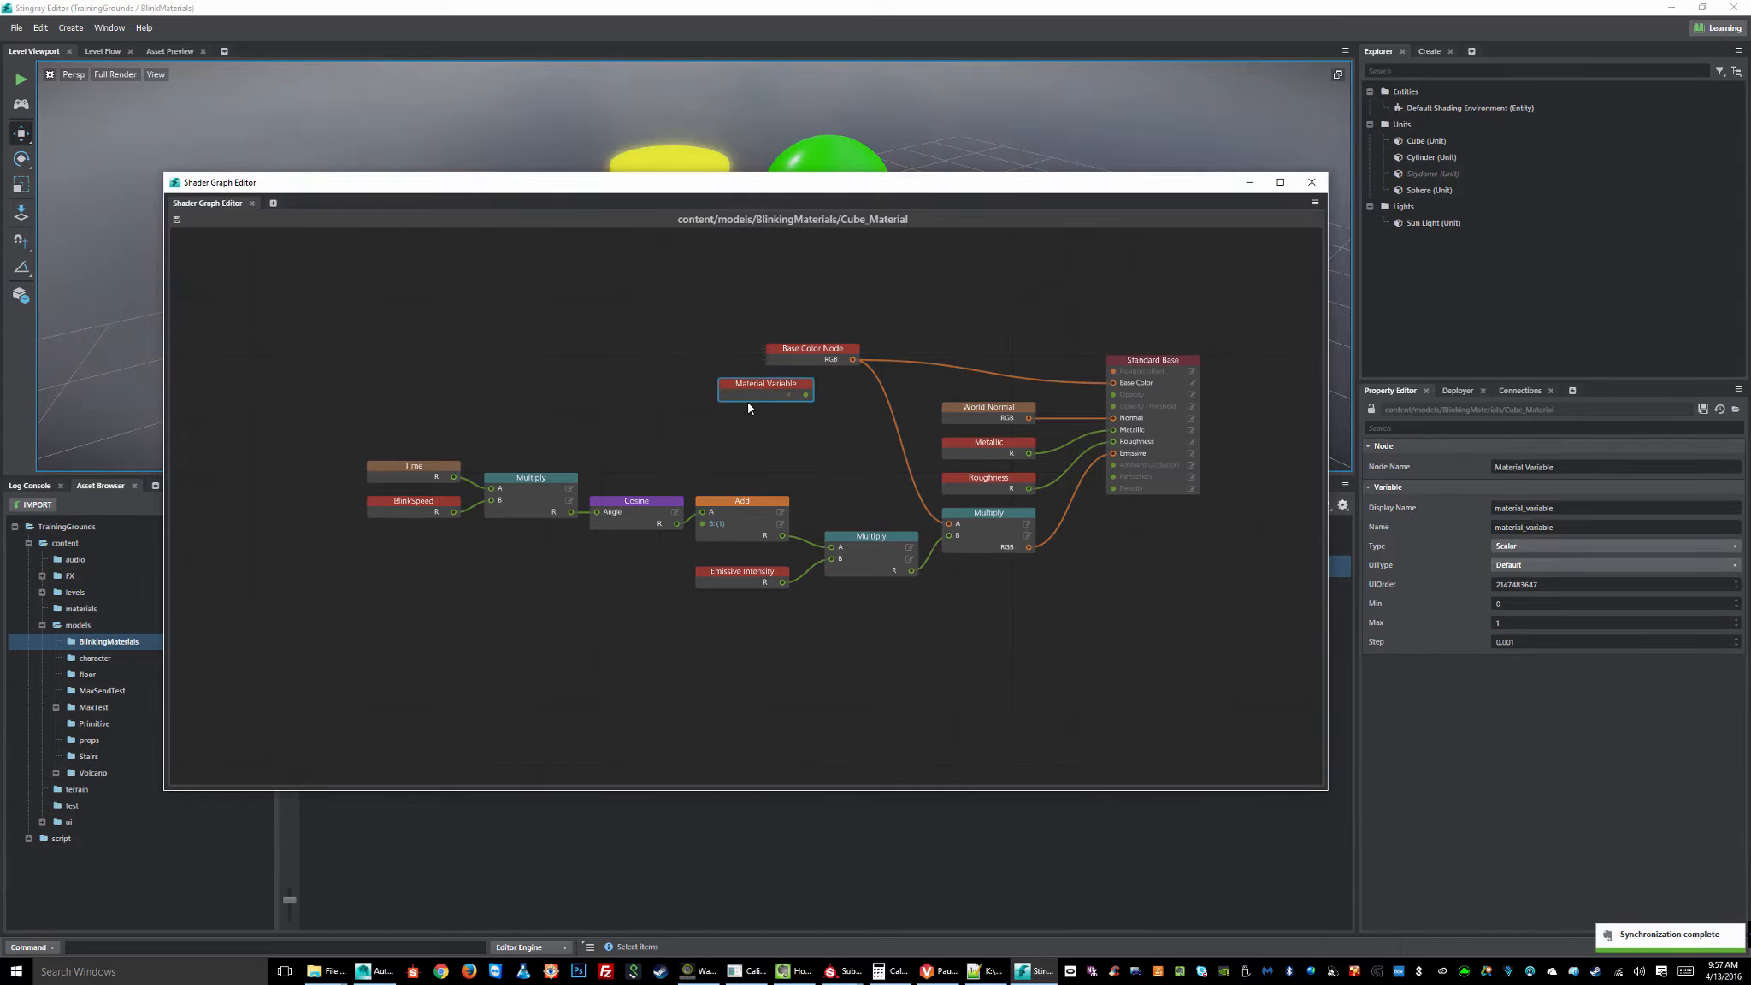
{"action": "key", "text": "Delete"}
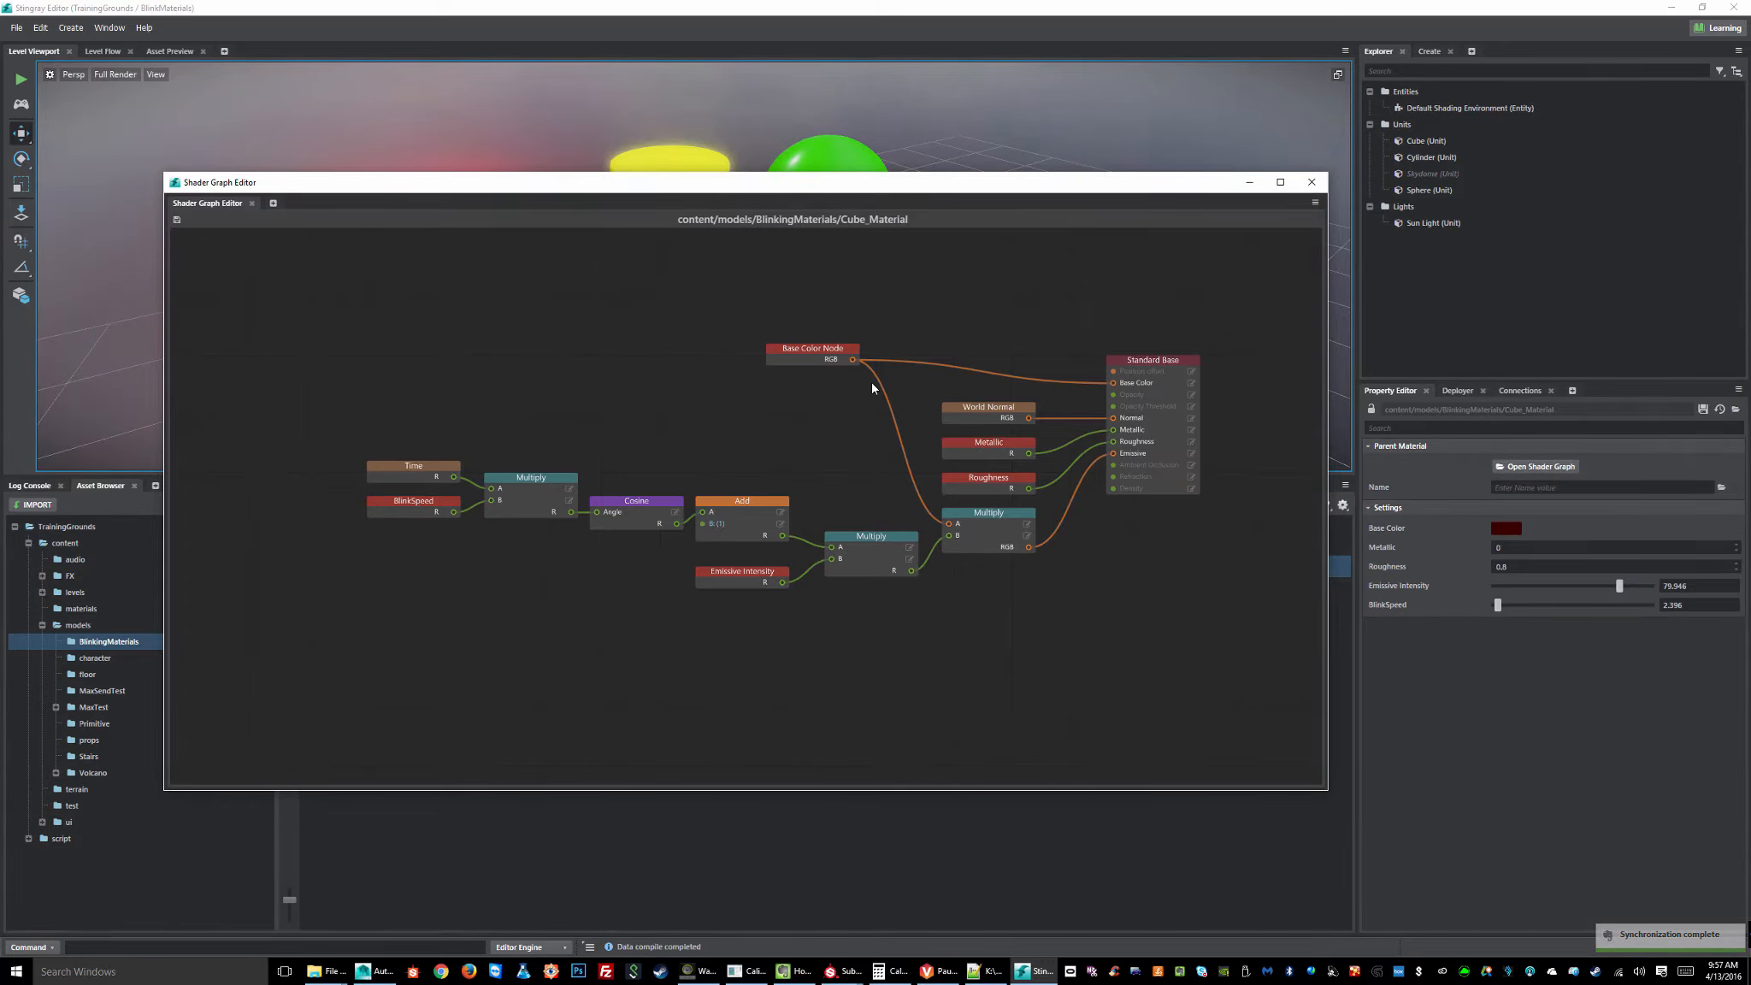
- Examine the Cosine node and the Time and BlinkSpeed nodes multiplied into its angle input
{"action": "middle_click_drag", "start_coordinate": [538, 437], "coordinate": [508, 394]}
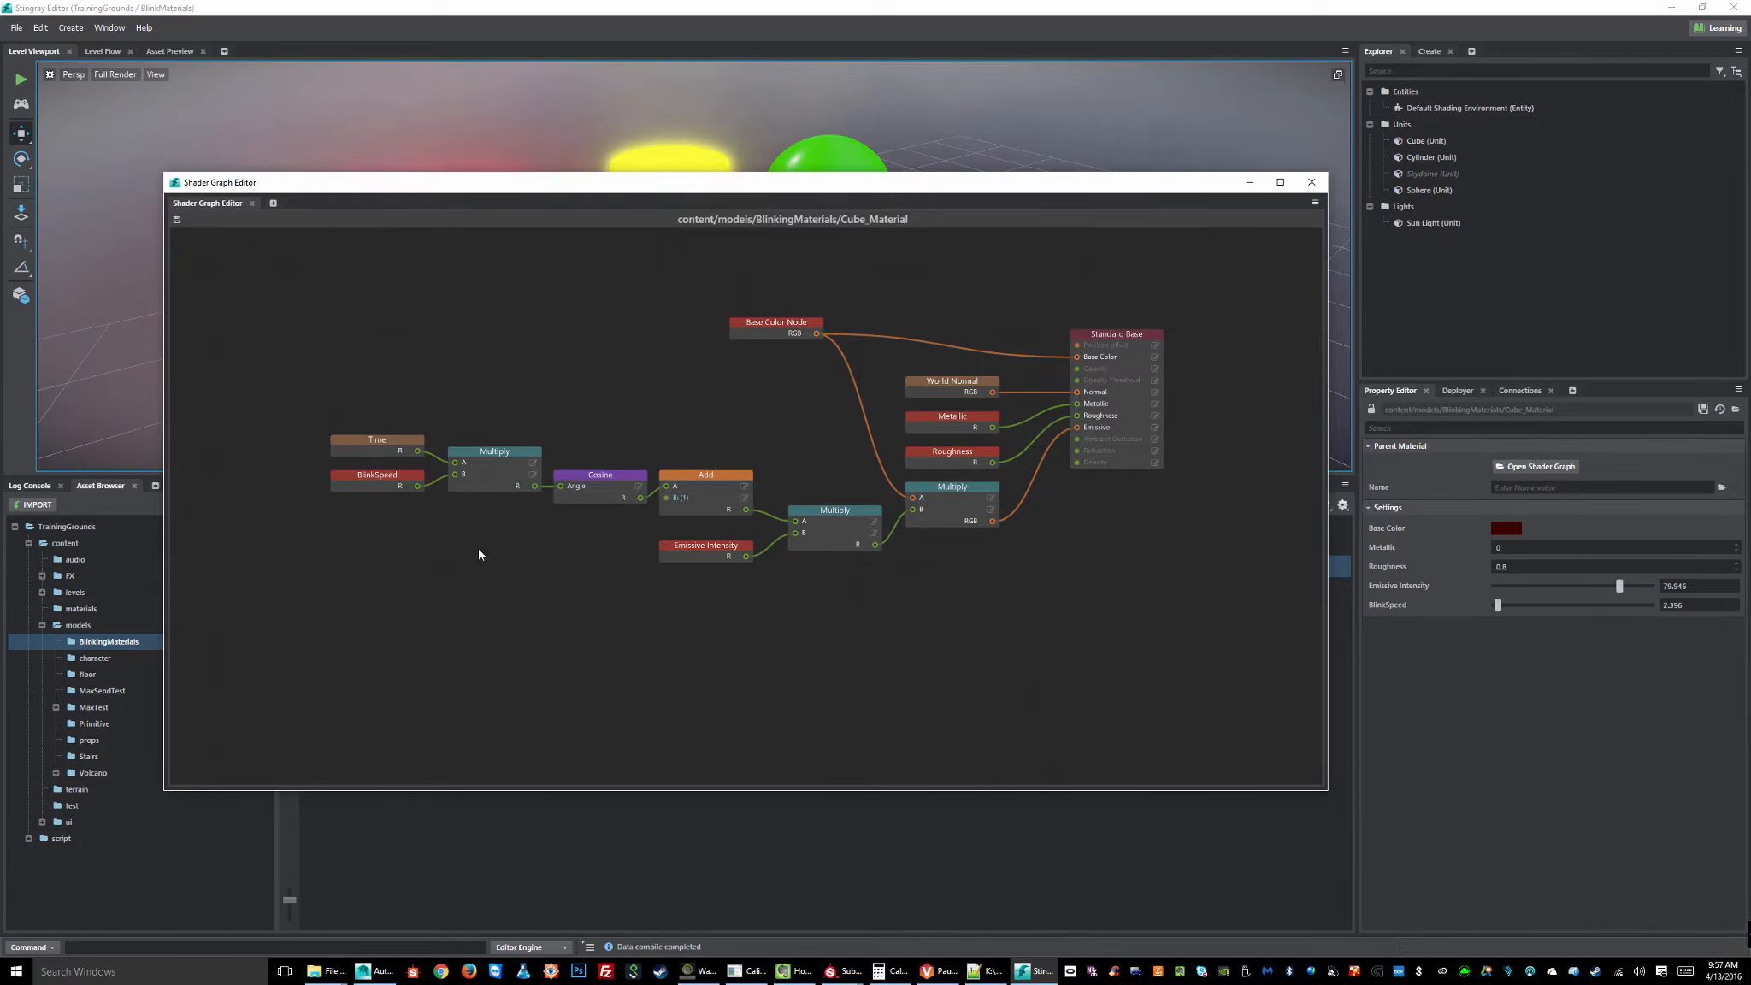
{"action": "mouse_move", "coordinate": [478, 551]}
{"action": "middle_mouse_down"}
{"action": "mouse_move", "coordinate": [405, 565]}
{"action": "mouse_move", "coordinate": [494, 561]}
{"action": "middle_mouse_up"}
{"action": "scroll", "coordinate": [493, 561], "scroll_direction": "up", "scroll_amount": 1}
{"action": "scroll", "coordinate": [493, 564], "scroll_direction": "up", "scroll_amount": 1}
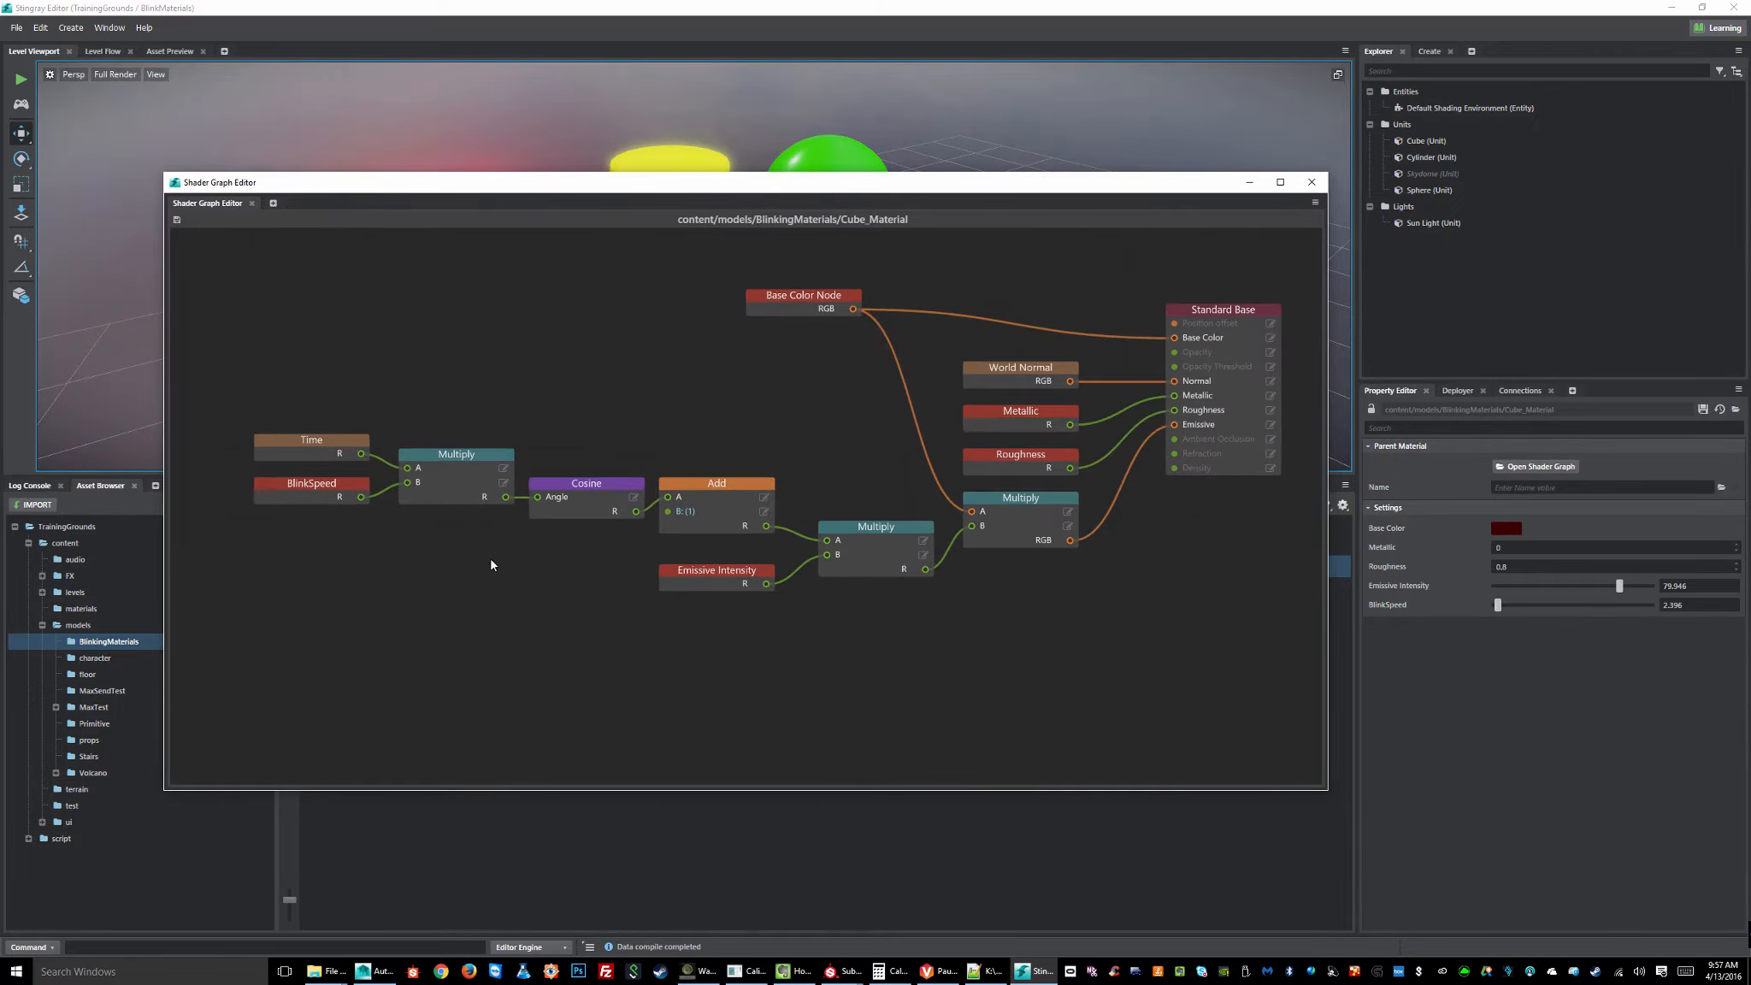
{"action": "left_click", "coordinate": [596, 486]}
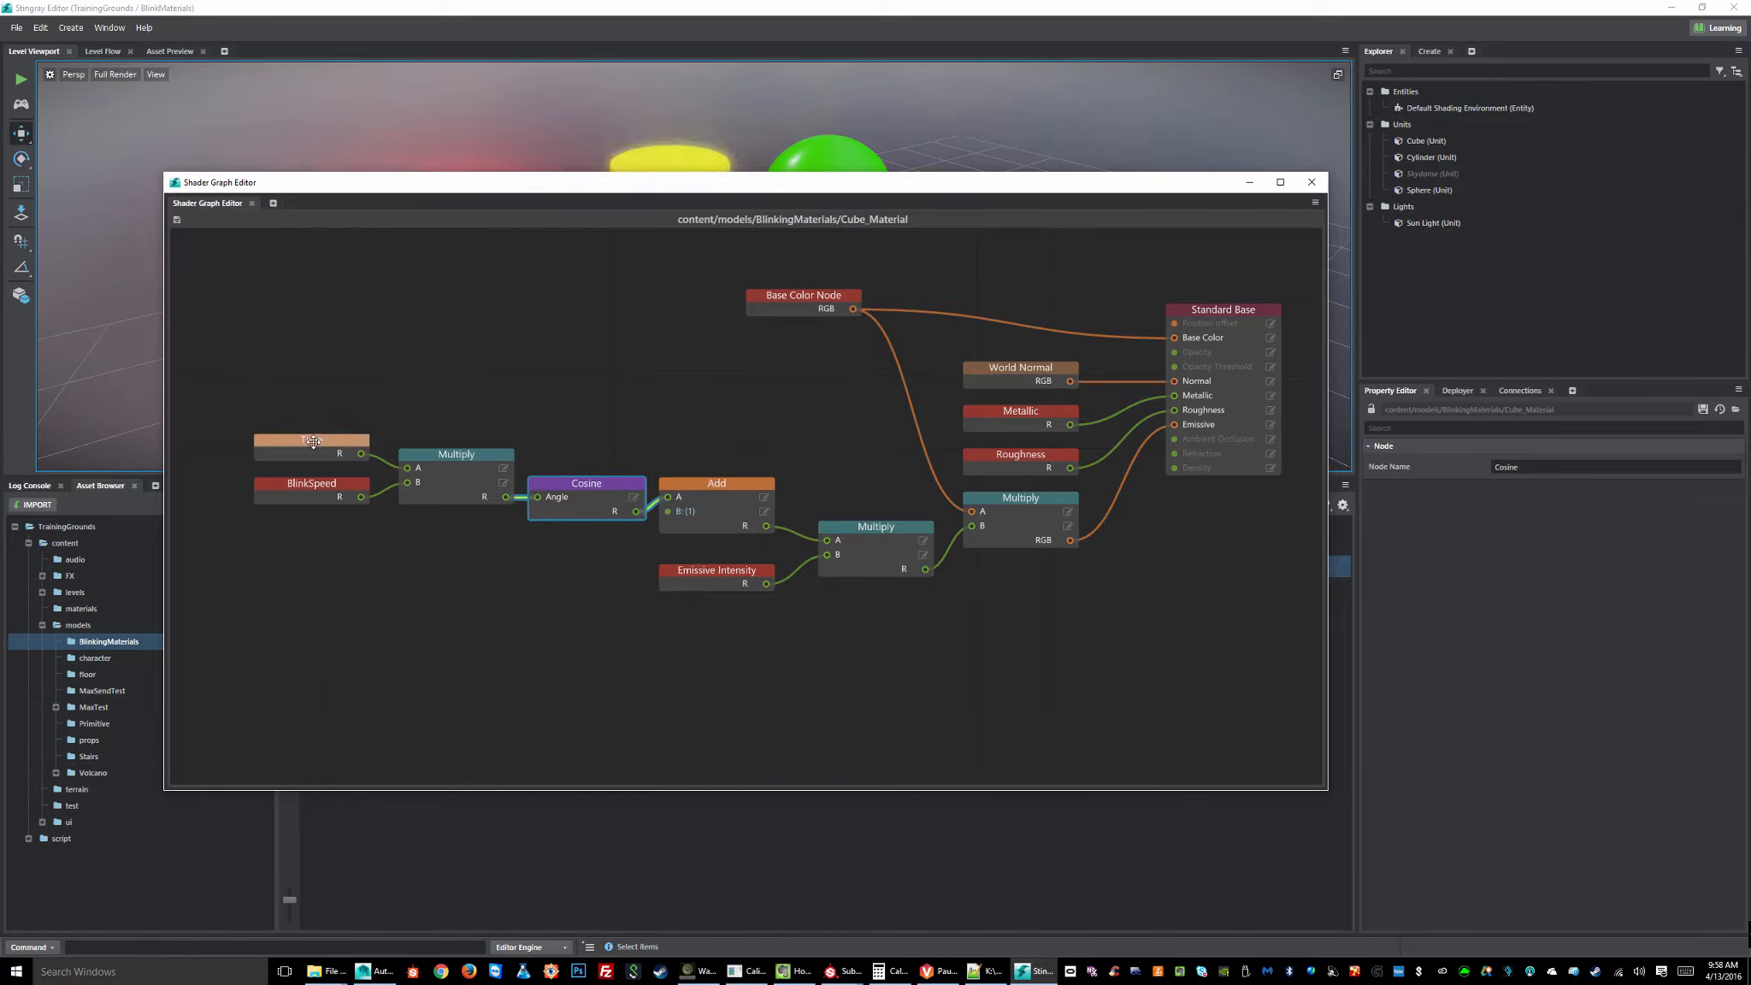
{"action": "left_click", "coordinate": [584, 481]}
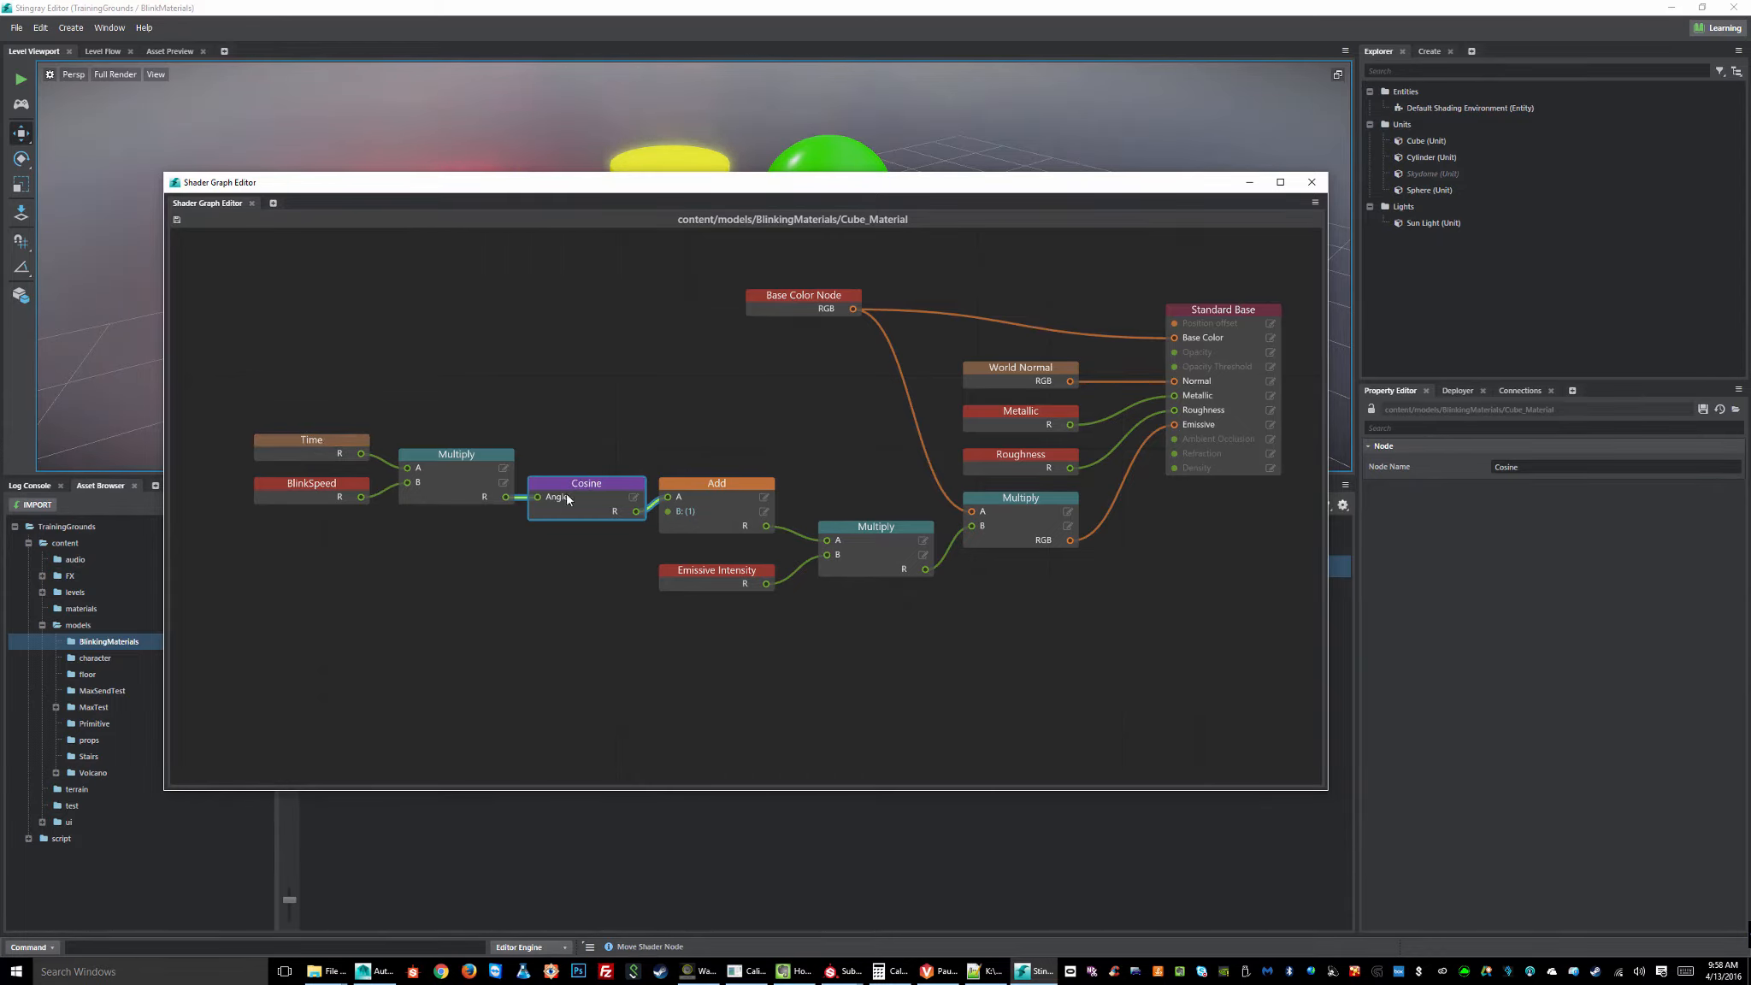
- Move the Time node slightly higher above the BlinkSpeed node and review the BlinkSpeed and Cosine nodes
{"action": "mouse_move", "coordinate": [336, 440]}
{"action": "left_mouse_down"}
{"action": "mouse_move", "coordinate": [336, 411]}
{"action": "mouse_move", "coordinate": [330, 426]}
{"action": "left_mouse_up"}
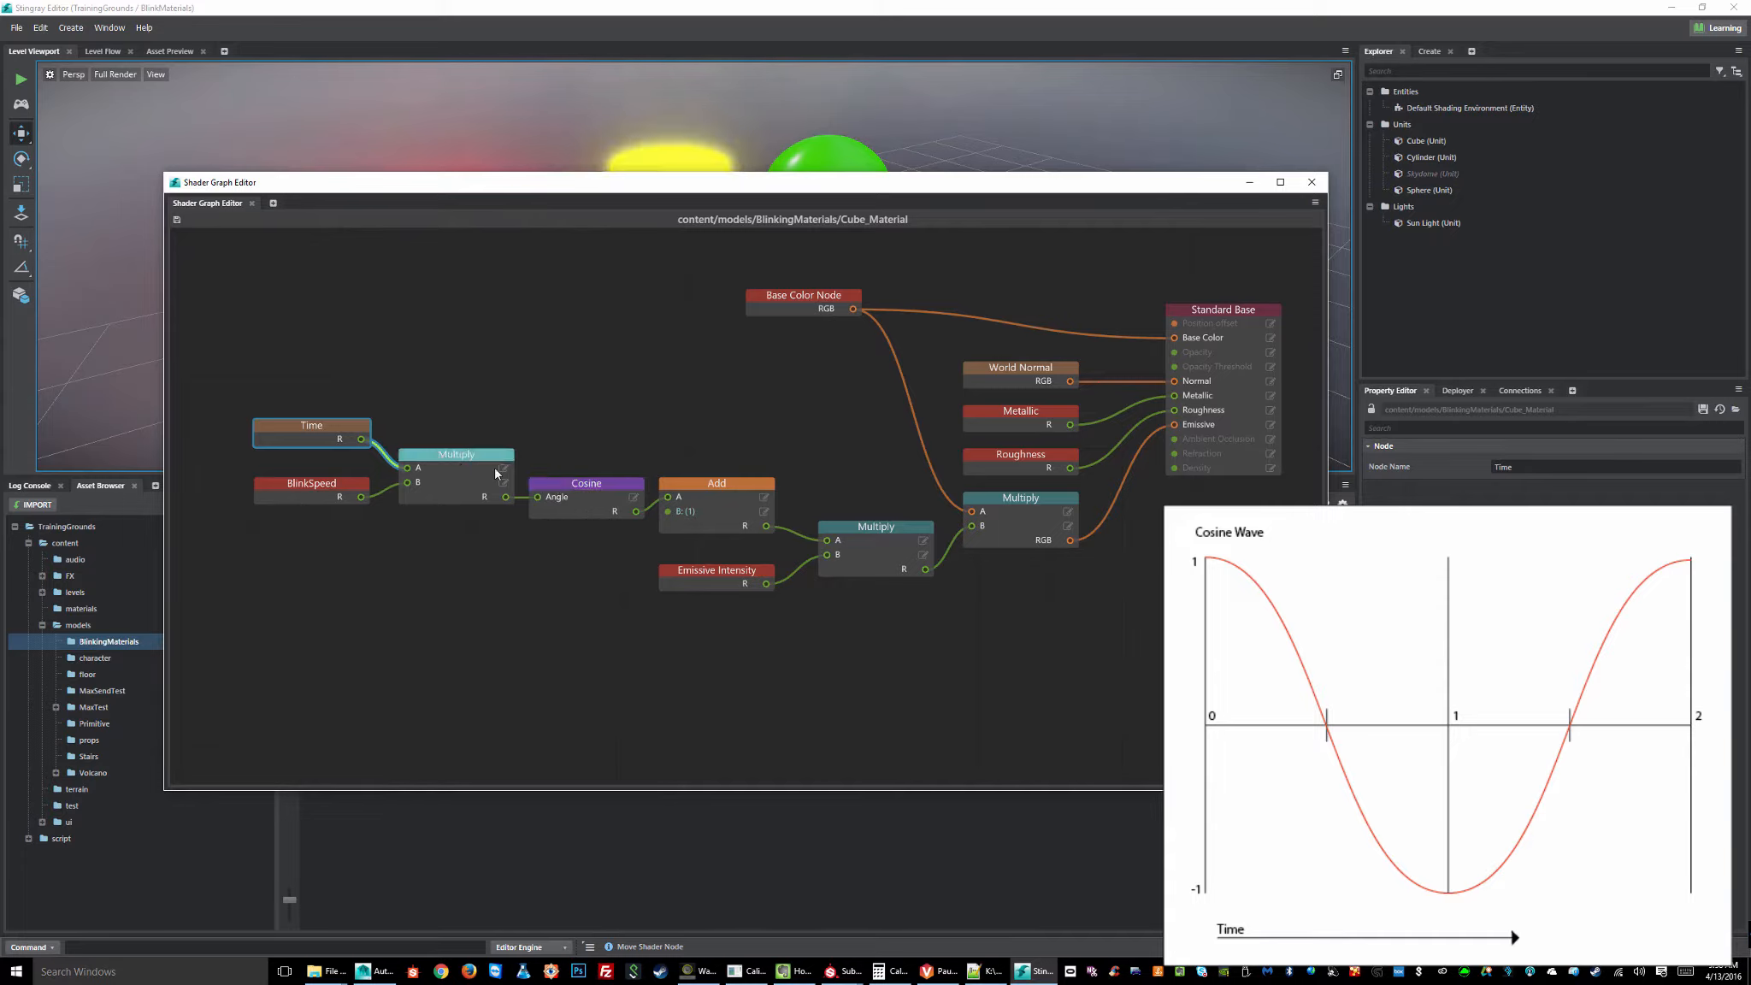
{"action": "left_click_drag", "start_coordinate": [451, 554], "coordinate": [321, 475]}
{"action": "left_click", "coordinate": [352, 560]}
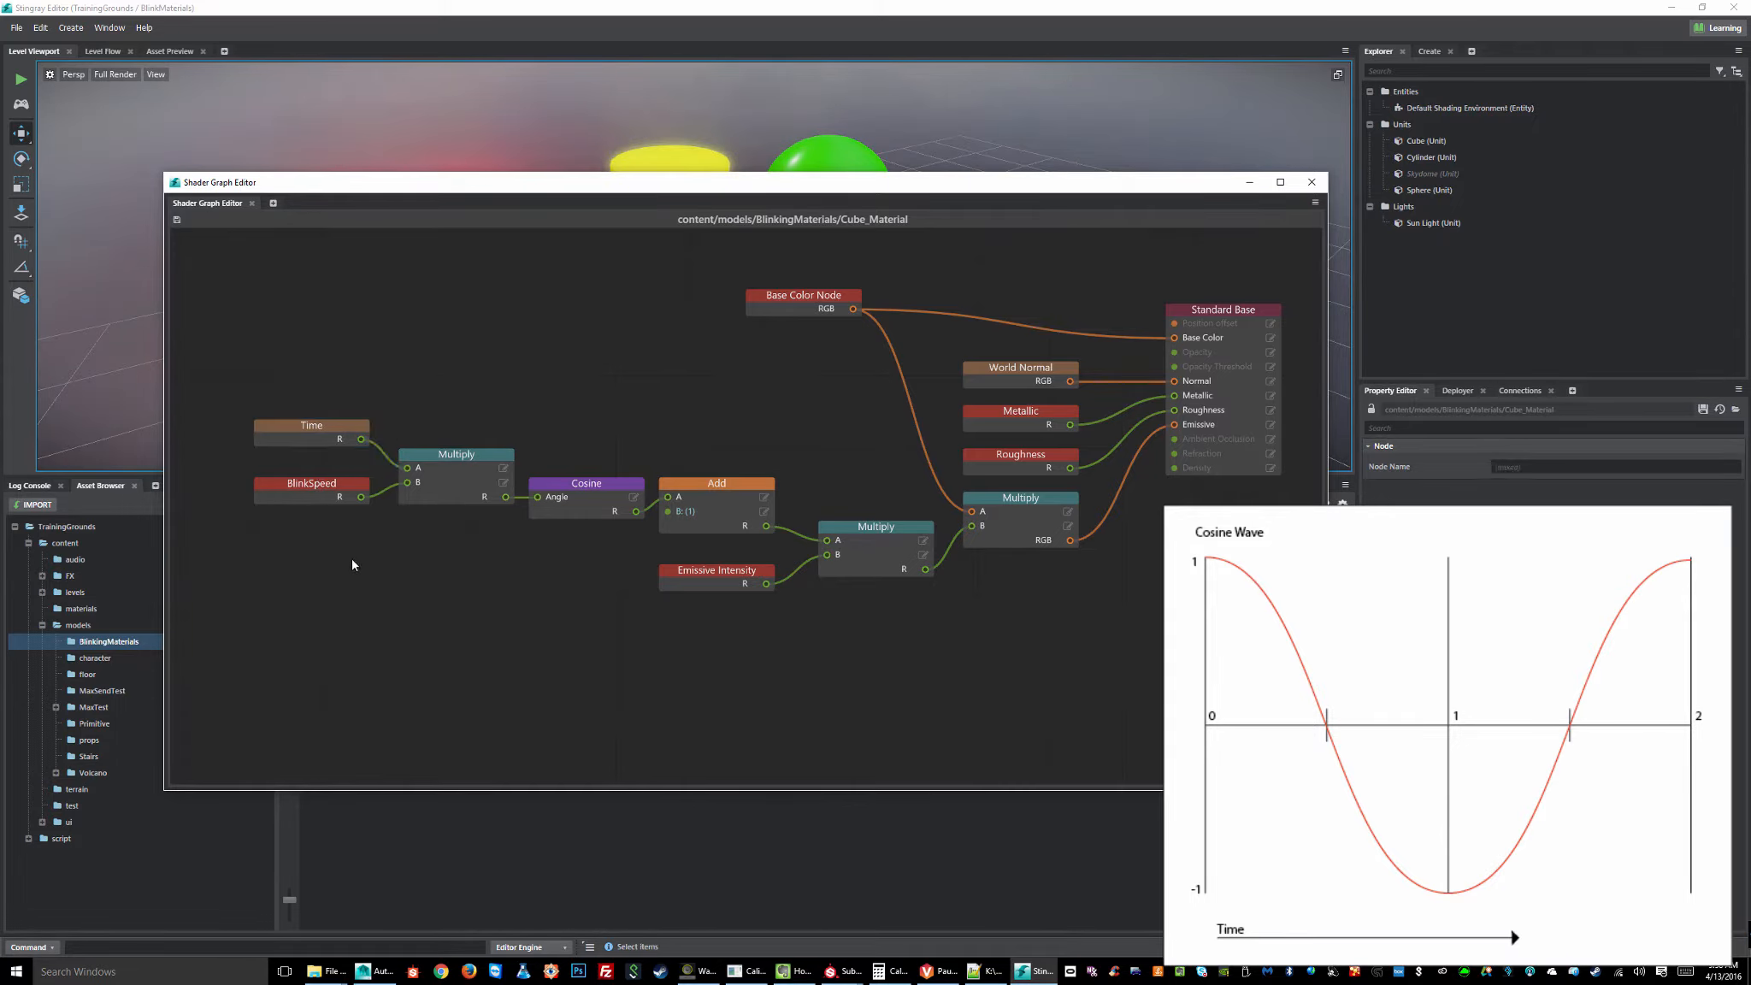
{"action": "left_click", "coordinate": [320, 493]}
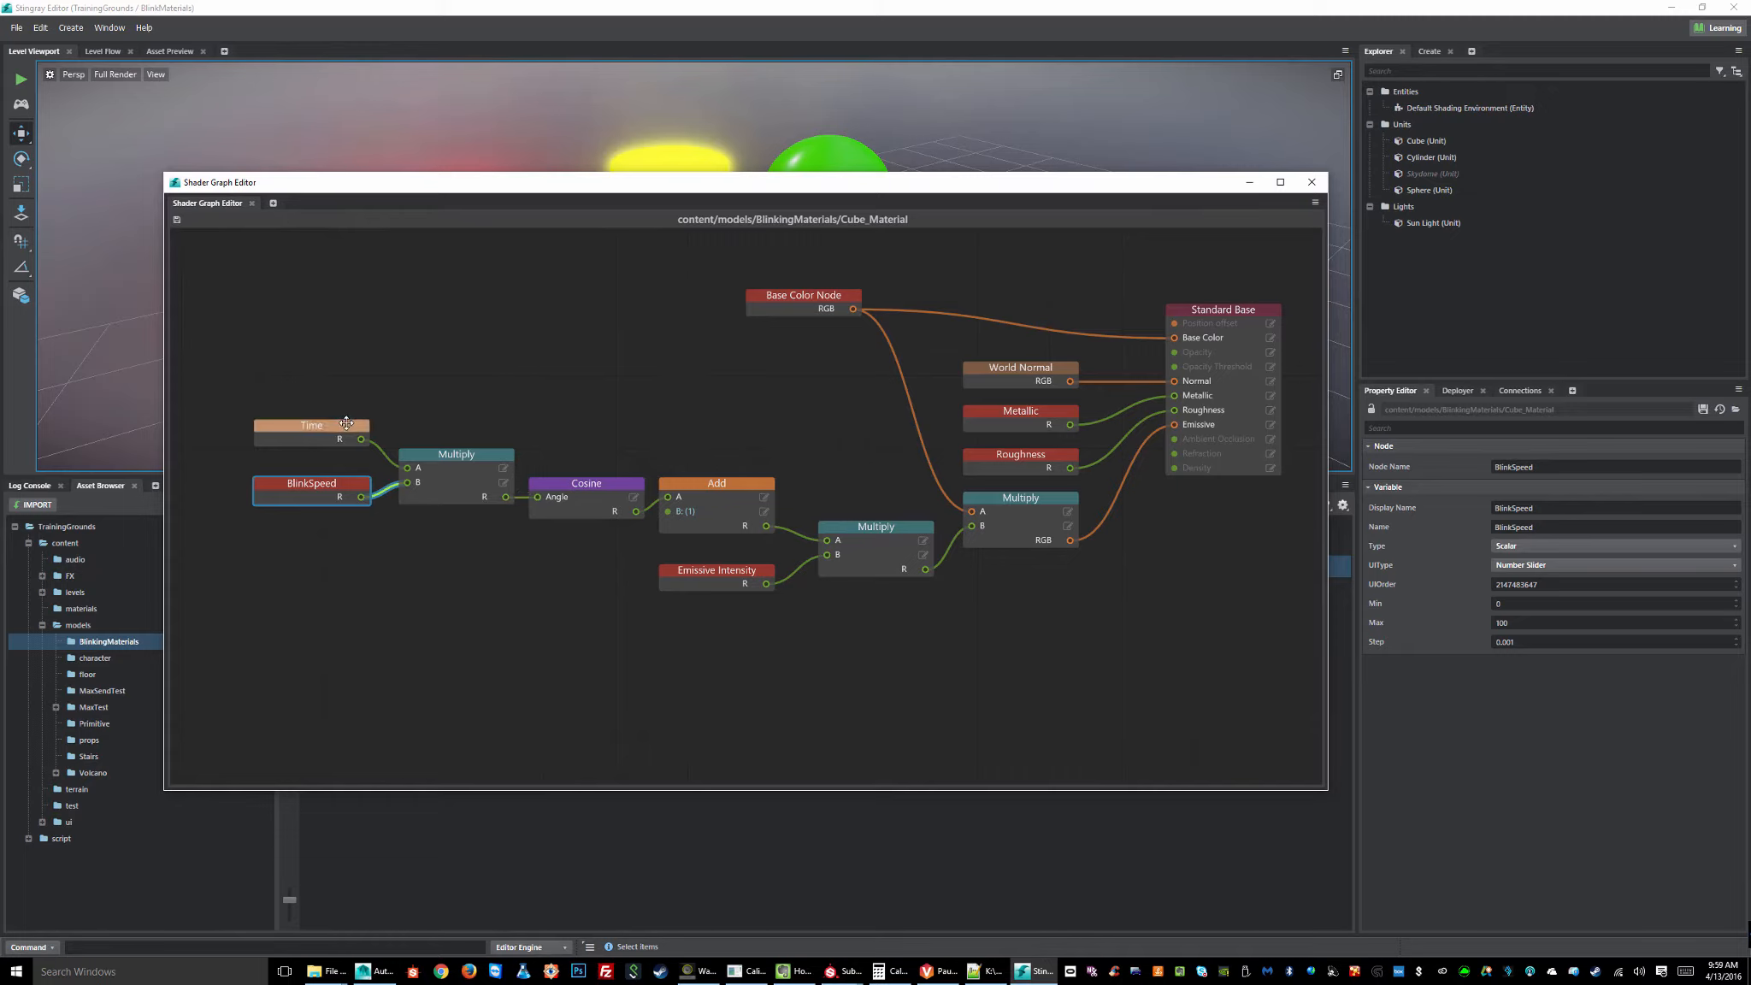
{"action": "left_click", "coordinate": [584, 484]}
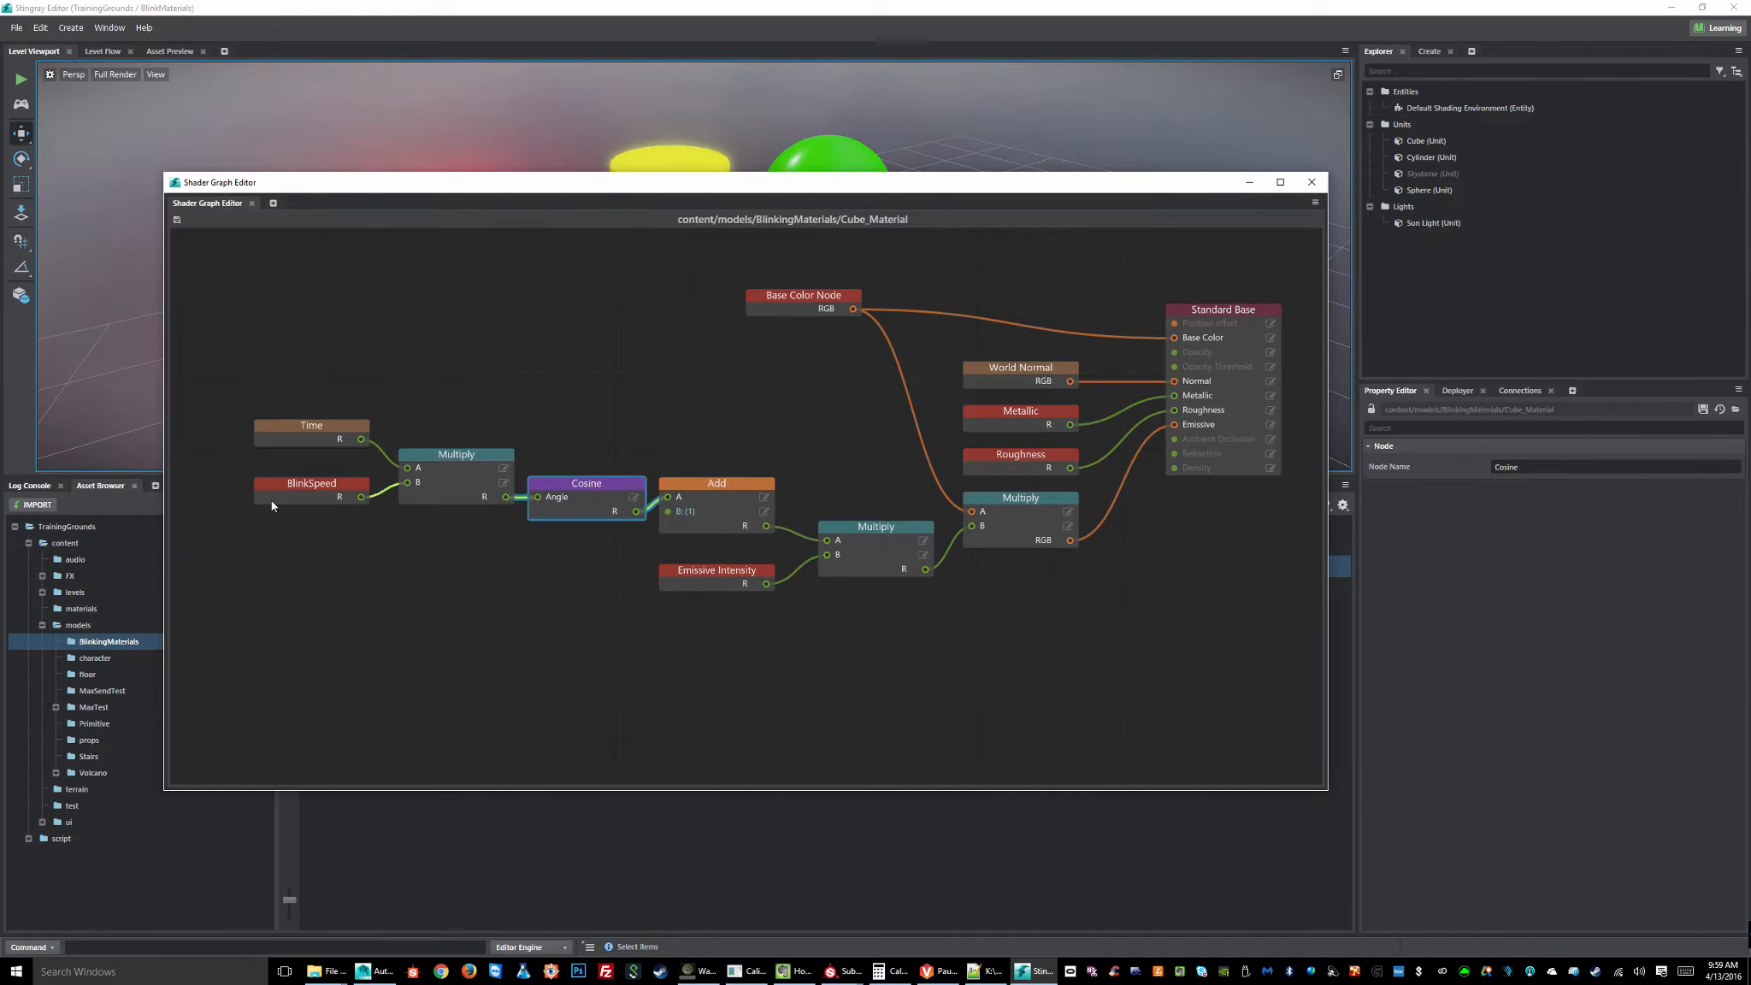
{"action": "left_click_drag", "start_coordinate": [299, 482], "coordinate": [304, 494]}
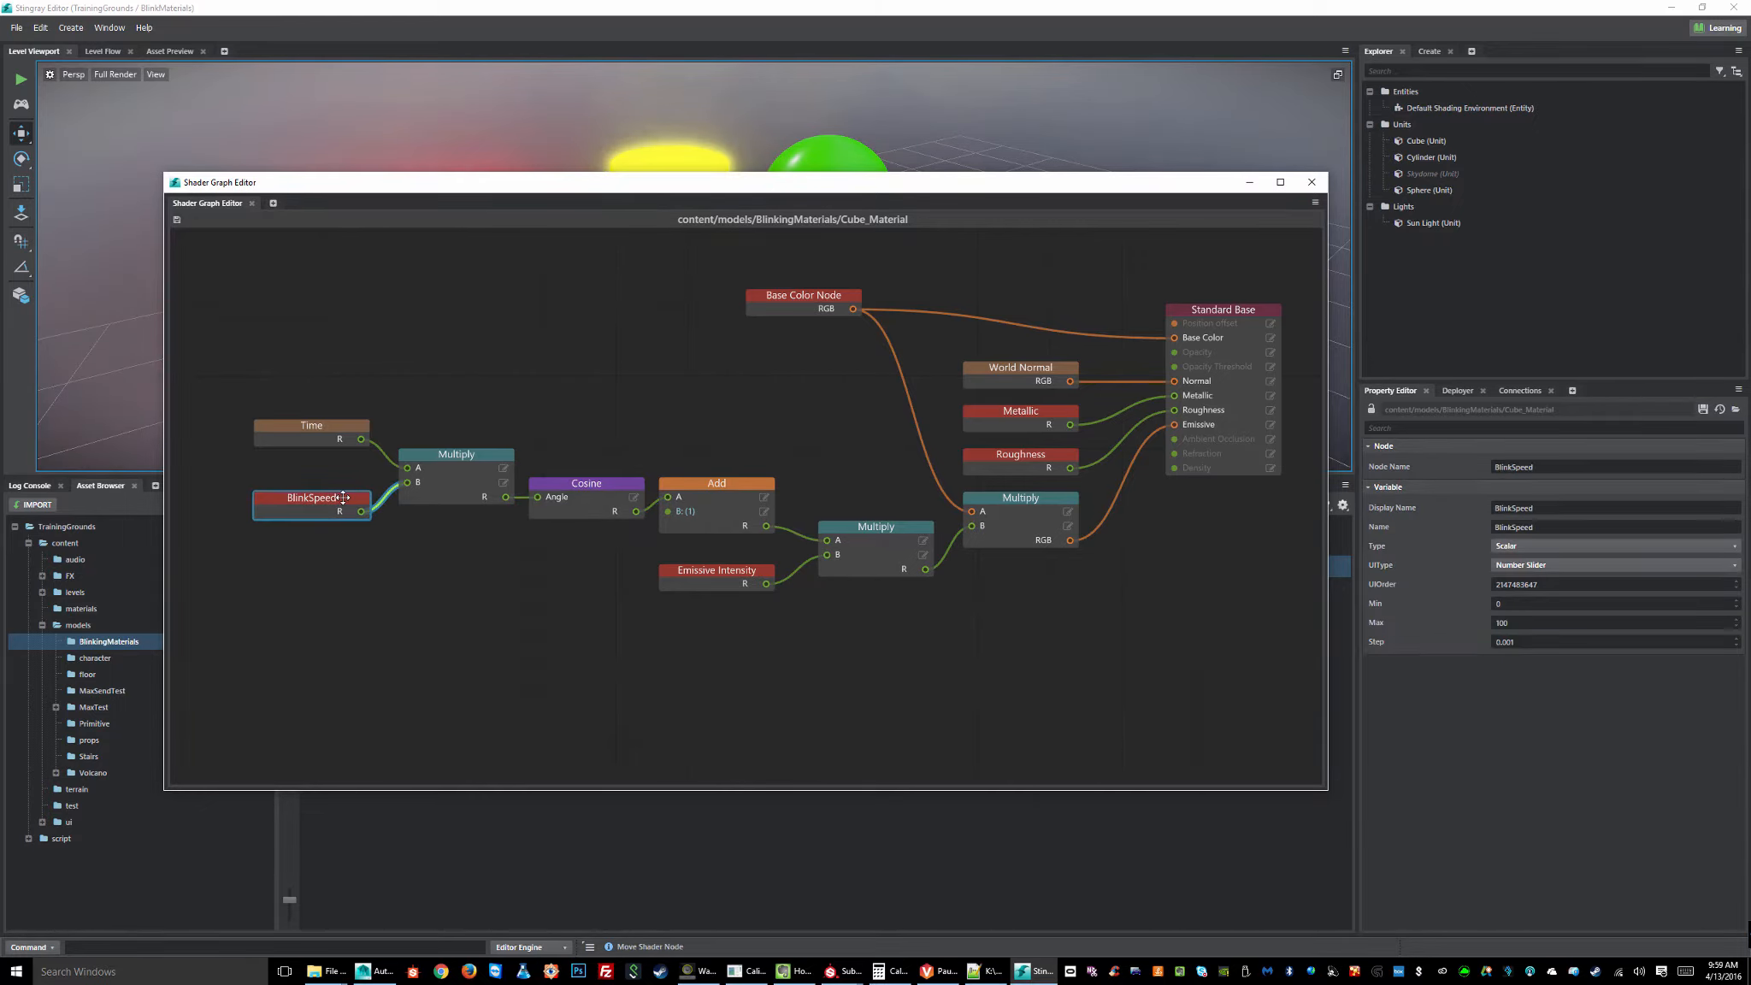
{"action": "mouse_move", "coordinate": [336, 500]}
{"action": "left_mouse_down"}
{"action": "mouse_move", "coordinate": [318, 494]}
{"action": "mouse_move", "coordinate": [336, 484]}
{"action": "left_mouse_up"}
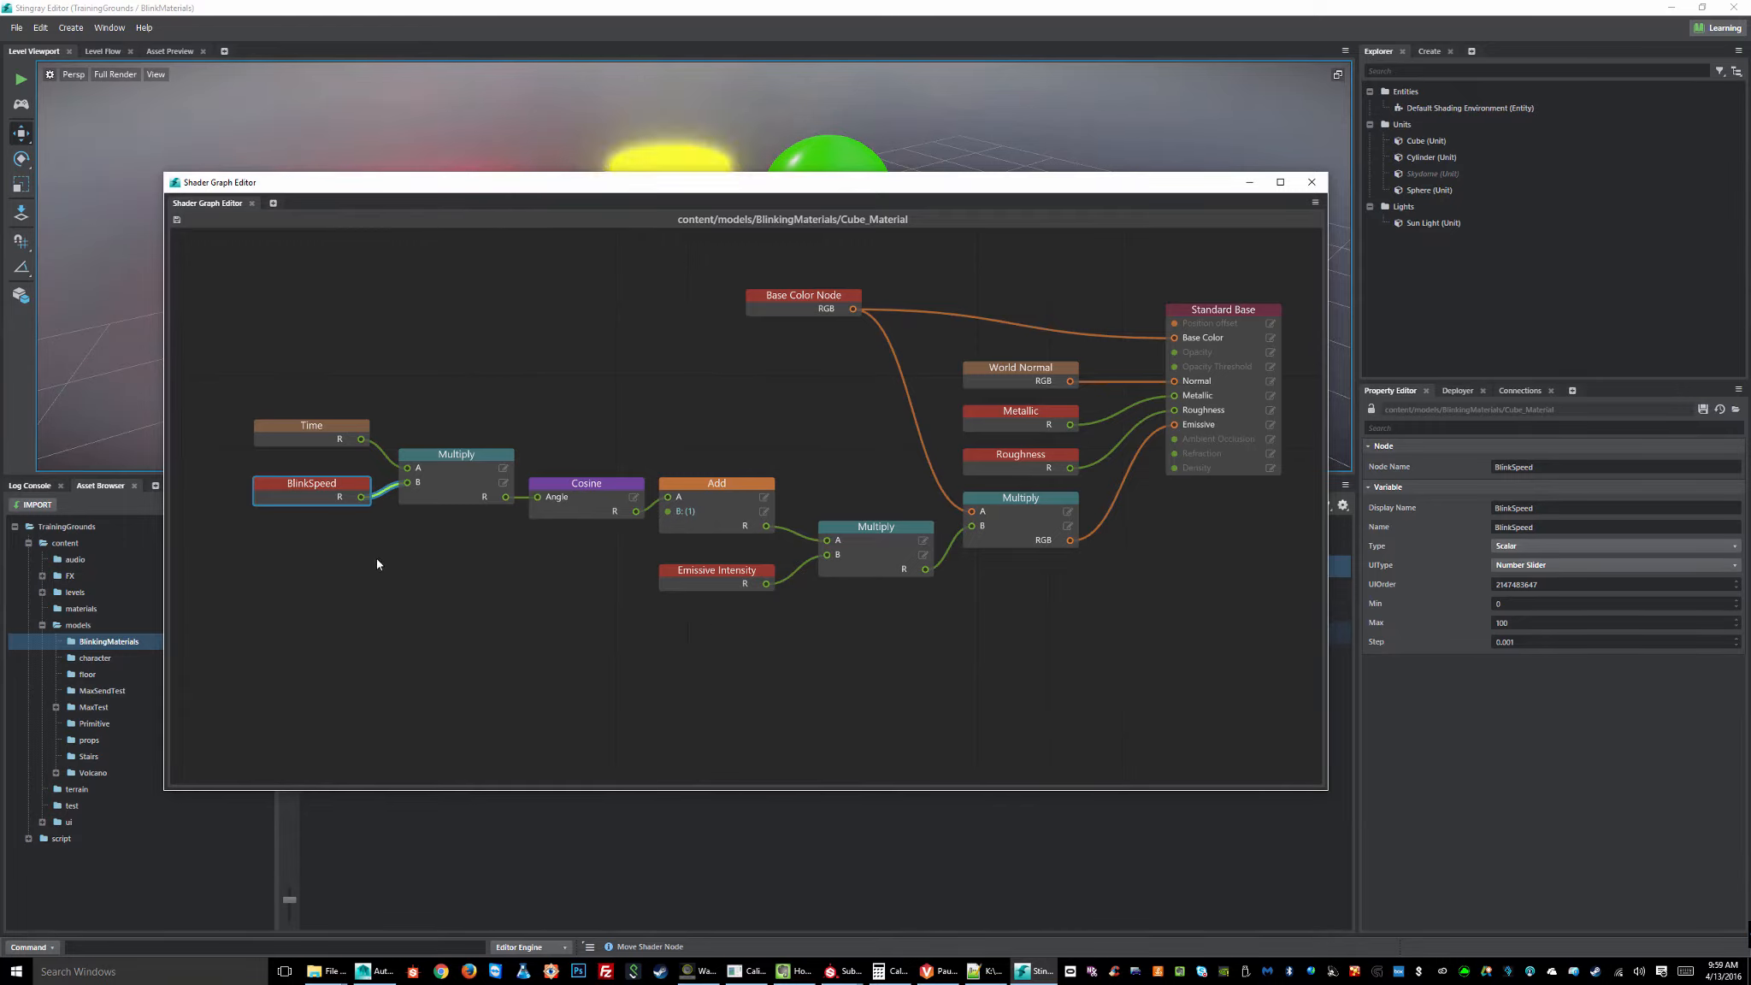
- Review the UIType options of the BlinkSpeed variable and return to the material's overall settings
{"action": "left_click", "coordinate": [569, 628]}
{"action": "left_click", "coordinate": [311, 487]}
{"action": "left_click", "coordinate": [1511, 566]}
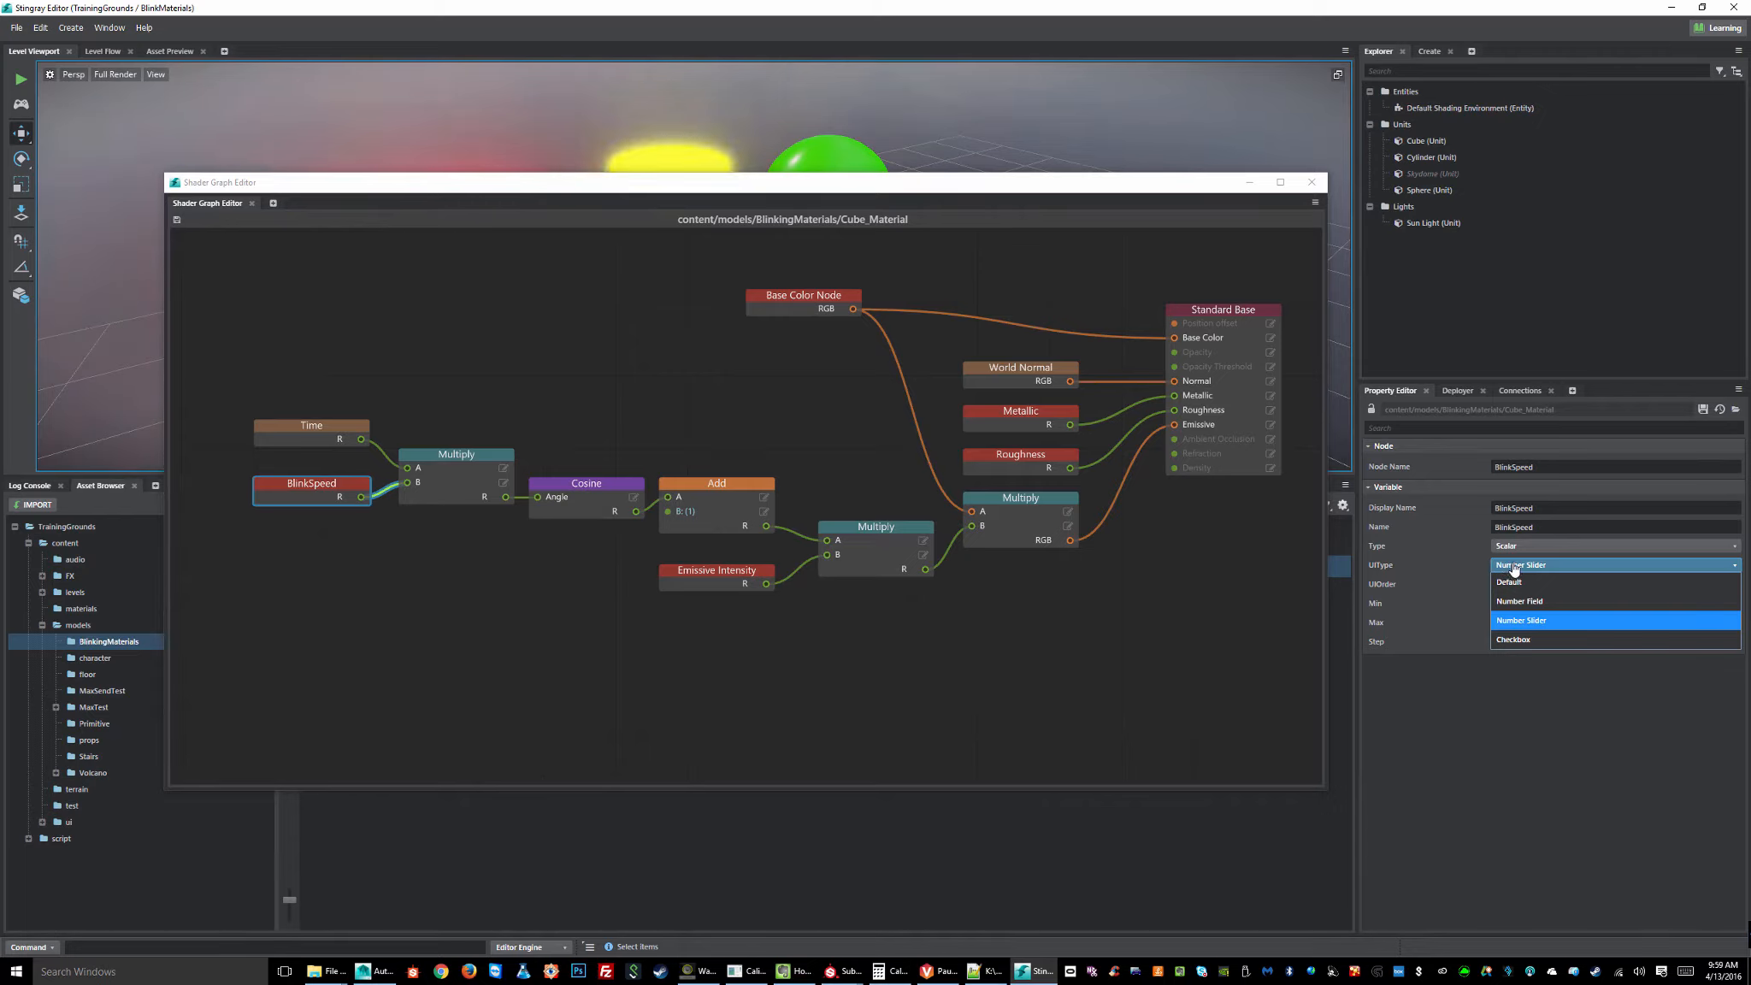
{"action": "left_click", "coordinate": [1431, 754]}
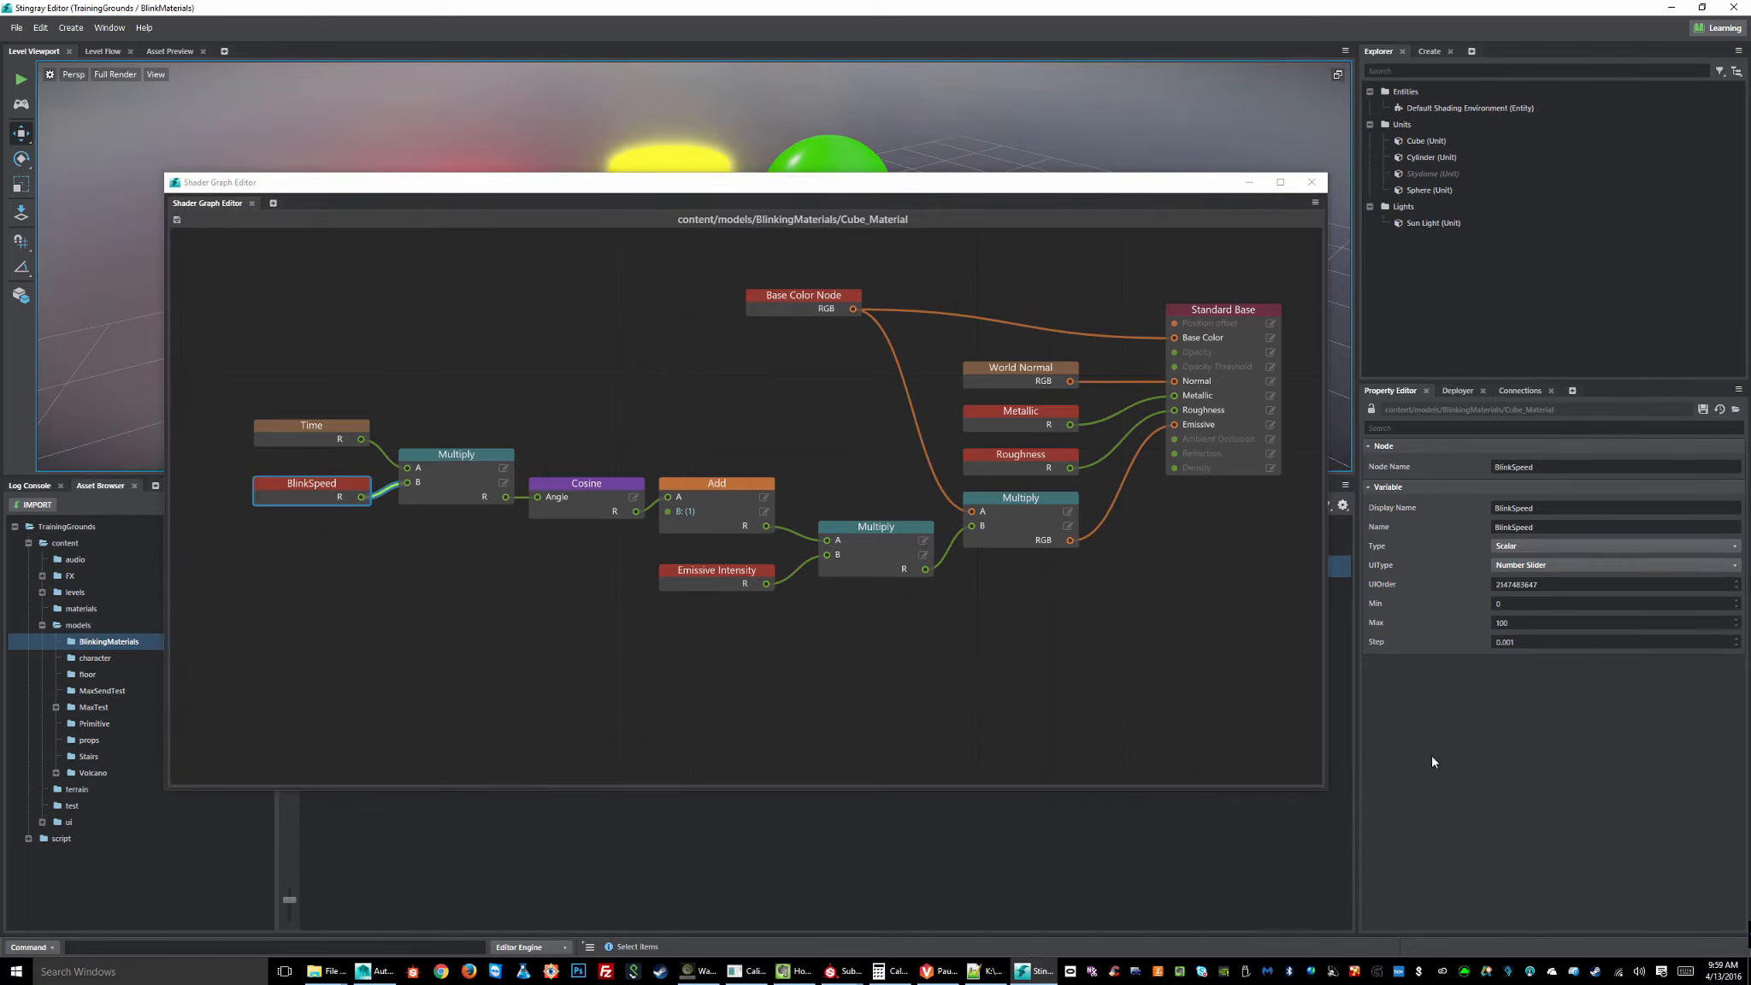
{"action": "left_click", "coordinate": [1059, 662]}
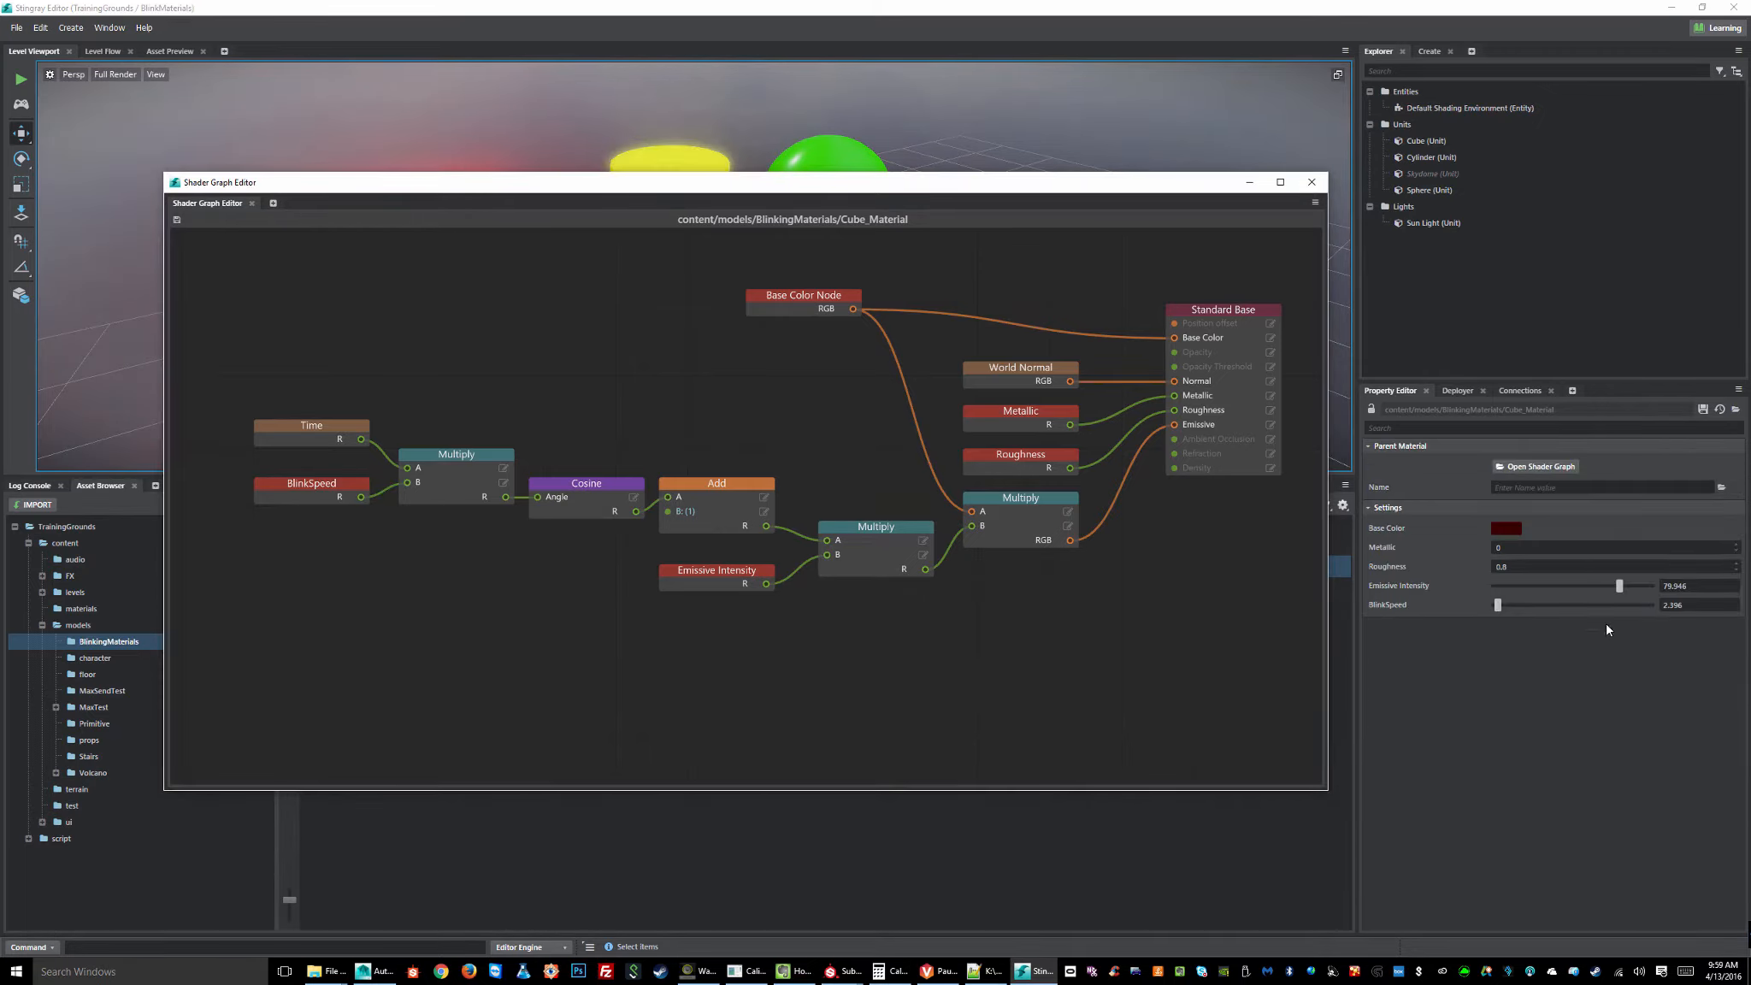
- Uncover the cube in the viewport, try BlinkSpeed values of about 69 and 0.65, and set BlinkSpeed to about 10.67
{"action": "left_click", "coordinate": [1501, 602]}
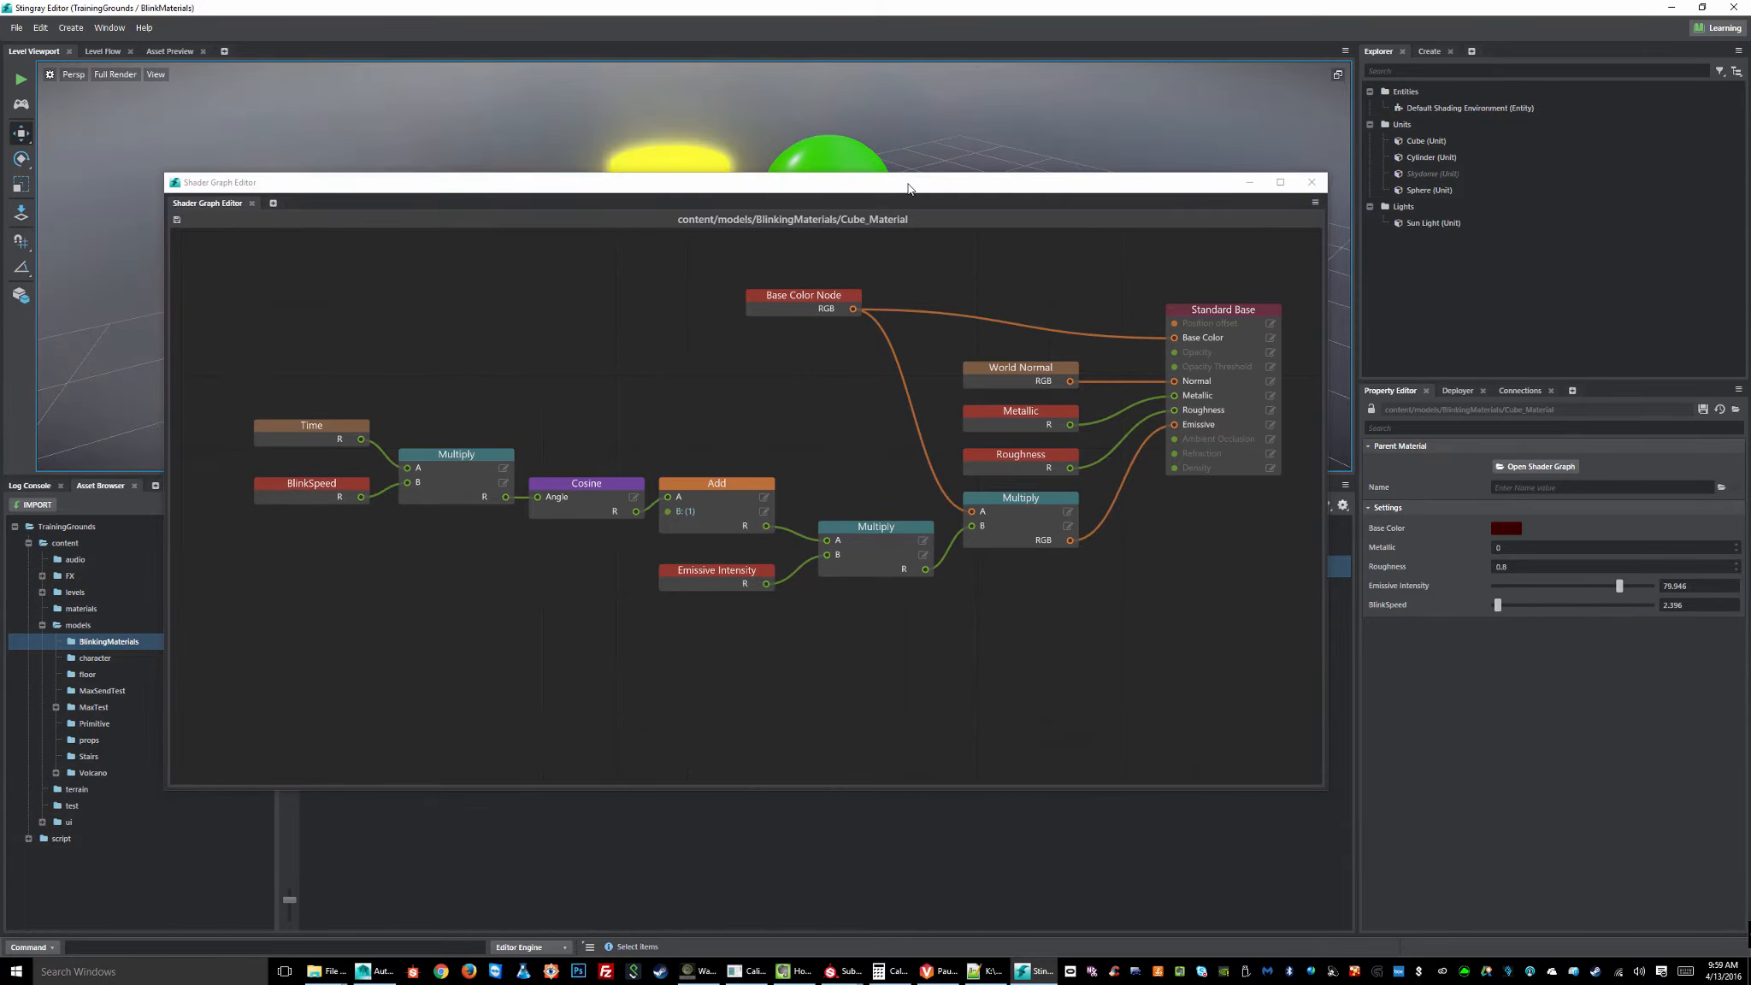
{"action": "left_click_drag", "start_coordinate": [909, 187], "coordinate": [887, 397]}
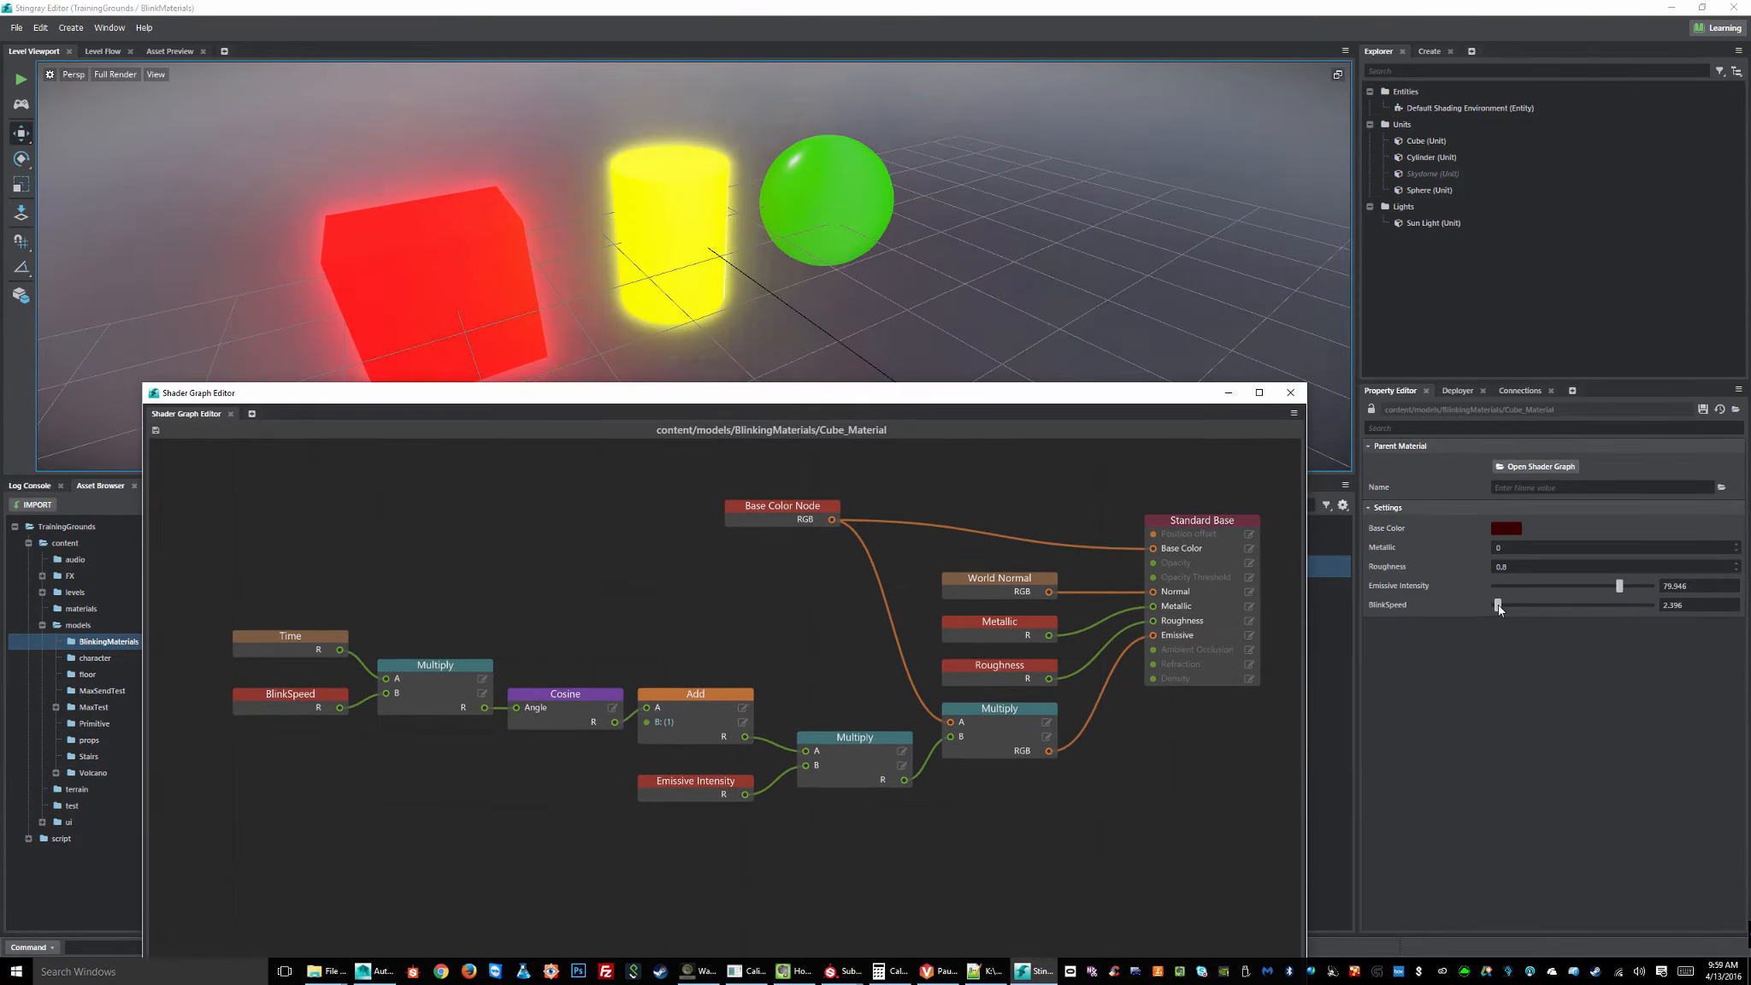
{"action": "left_click_drag", "start_coordinate": [1499, 605], "coordinate": [1603, 607]}
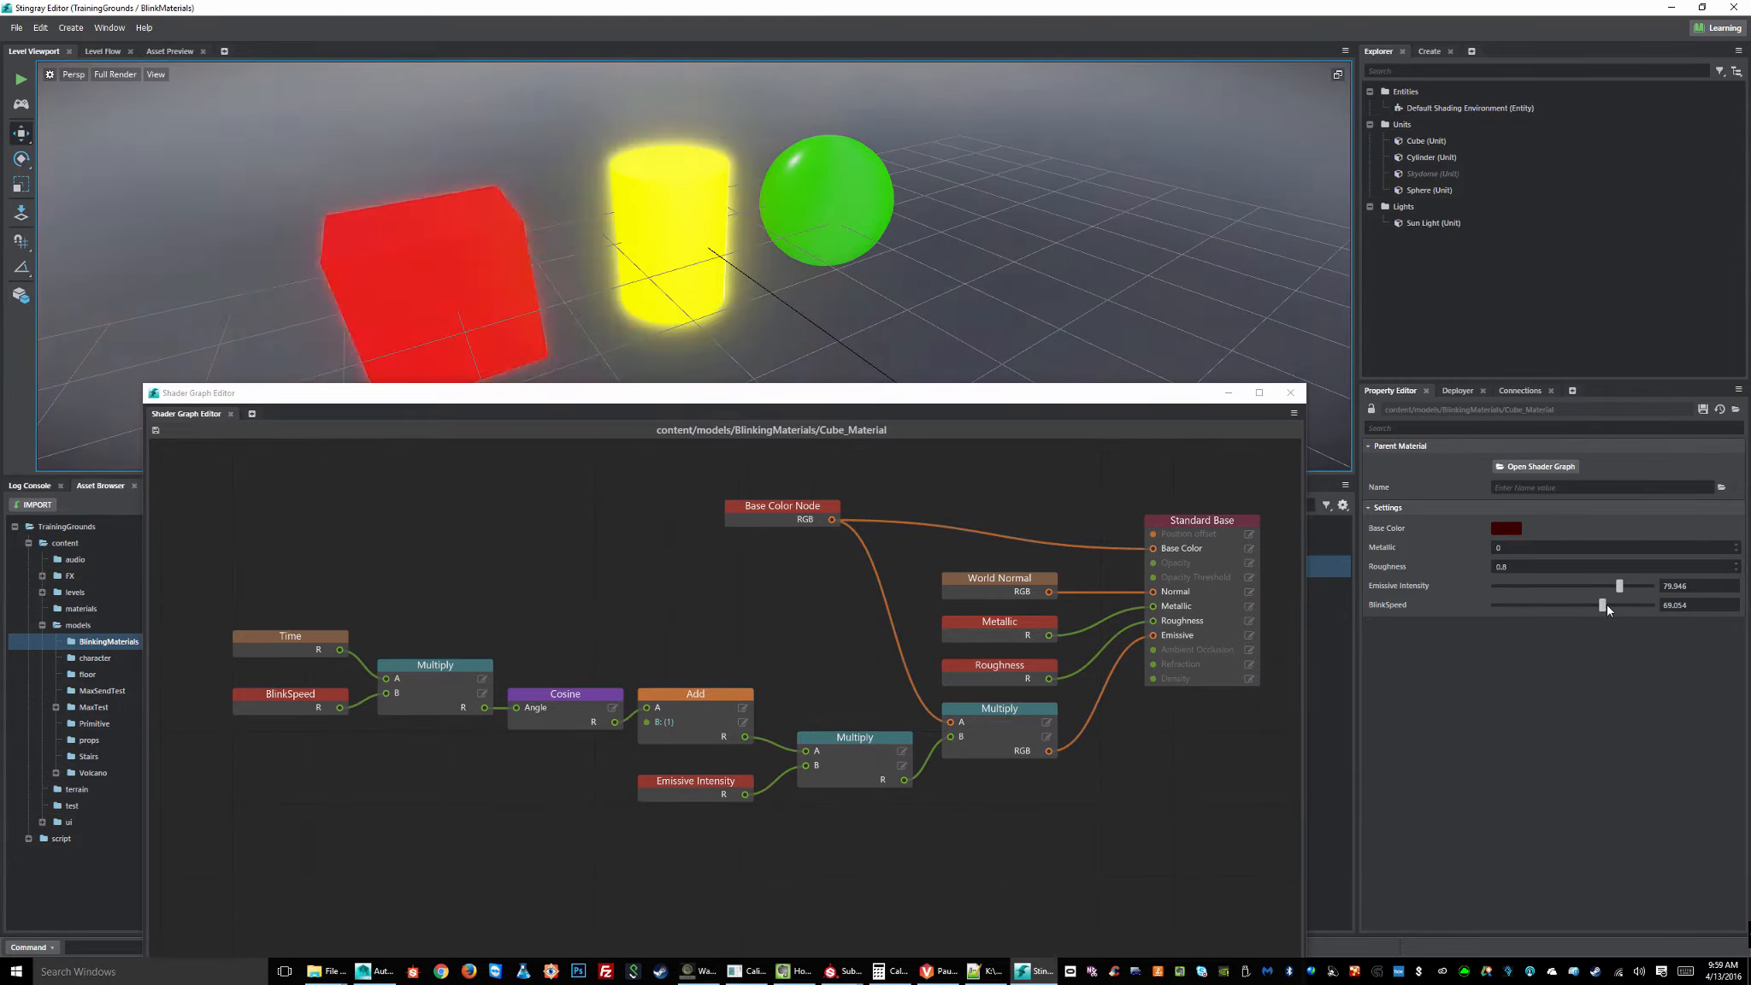
{"action": "left_click_drag", "start_coordinate": [1605, 604], "coordinate": [1495, 609]}
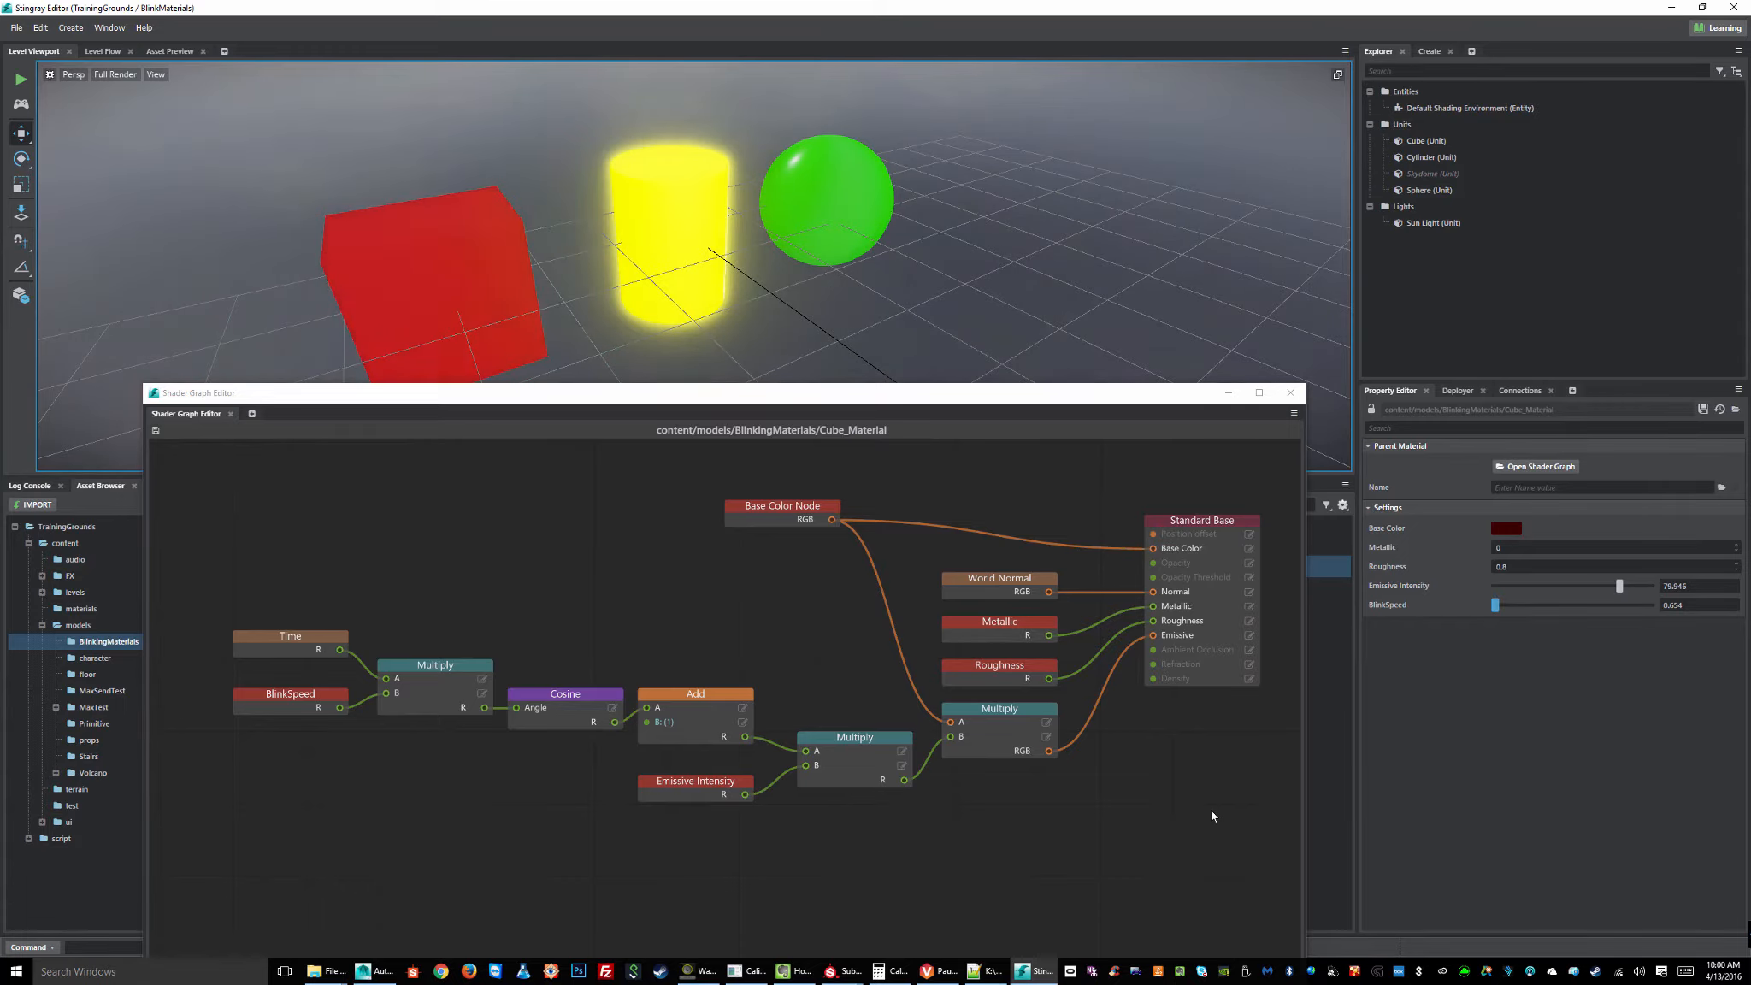
{"action": "left_click_drag", "start_coordinate": [1497, 608], "coordinate": [1511, 606]}
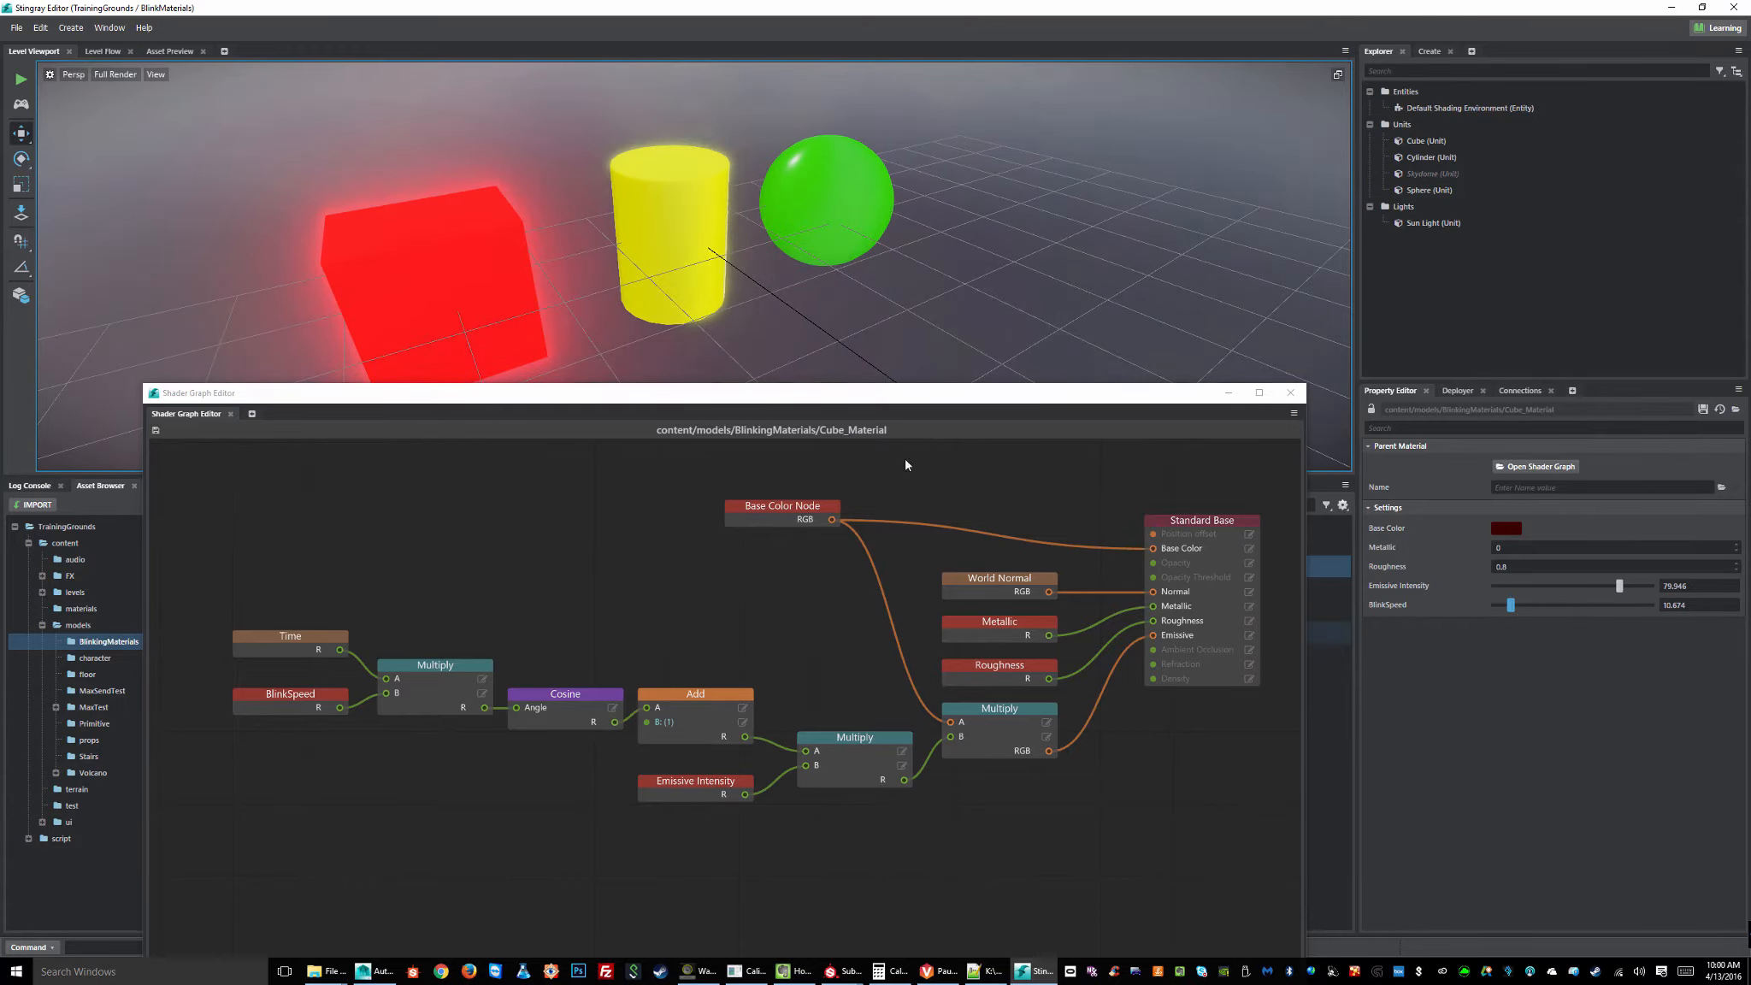
{"action": "left_click_drag", "start_coordinate": [697, 395], "coordinate": [660, 154]}
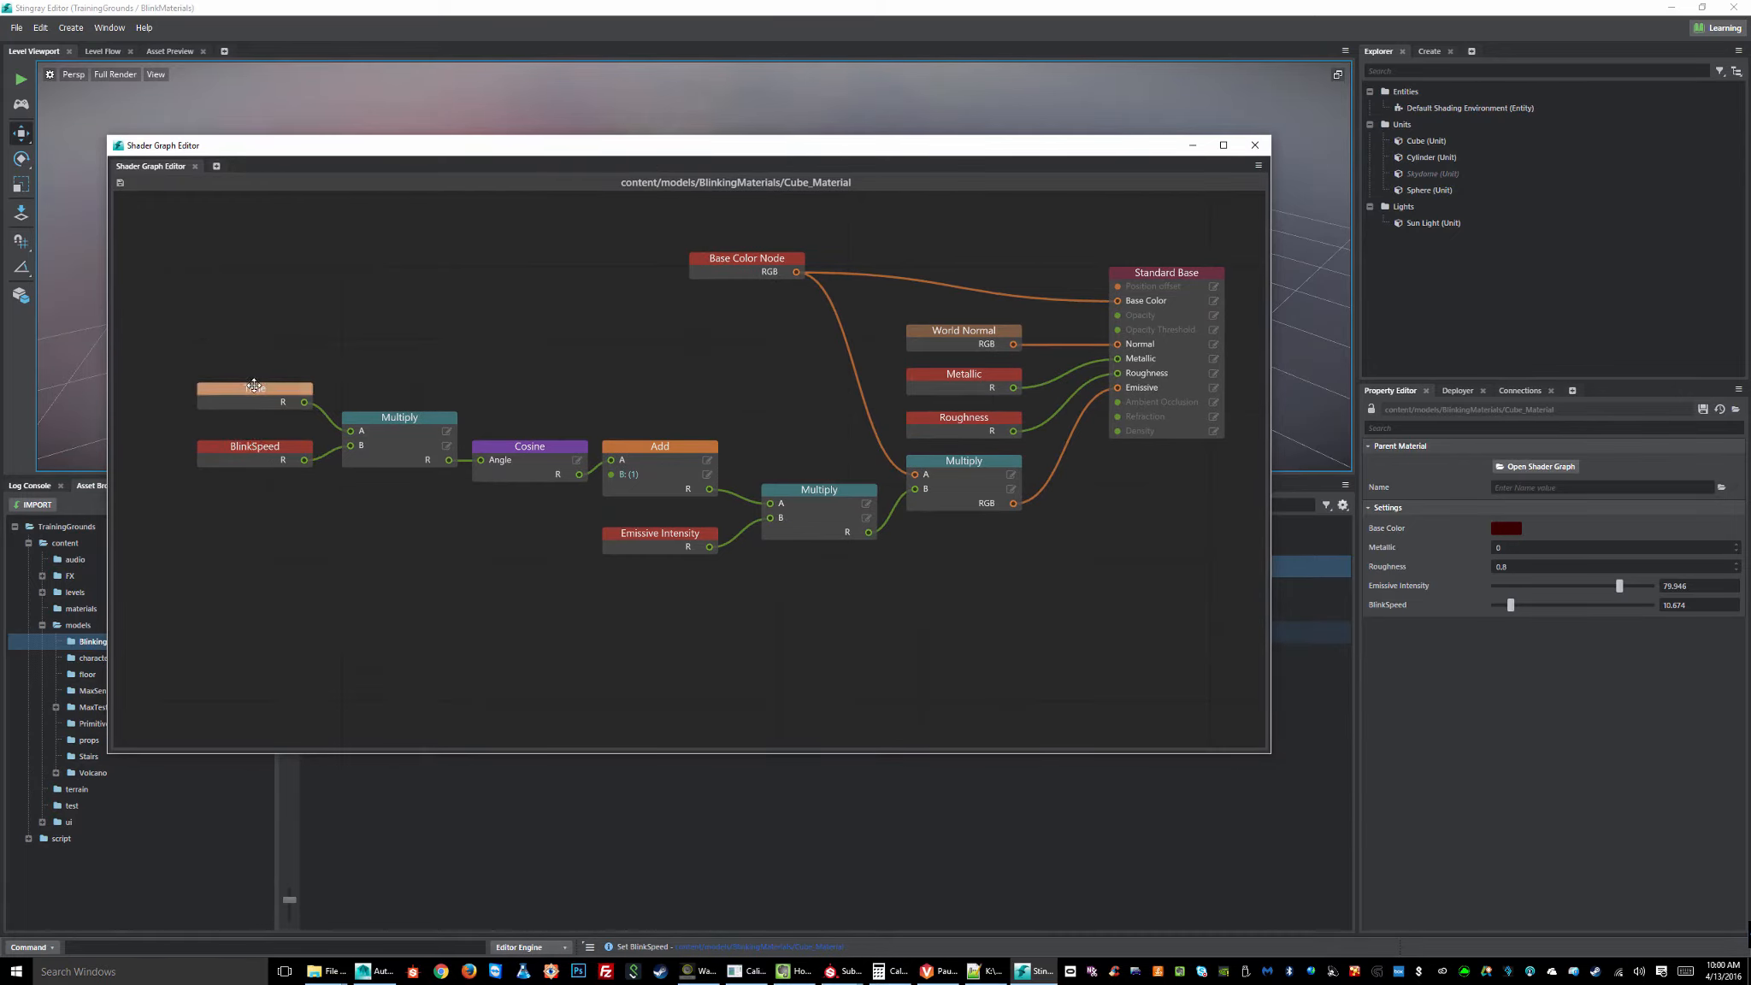
- Examine how the Add node offsets the Cosine node's output by 1
{"action": "left_click", "coordinate": [513, 443]}
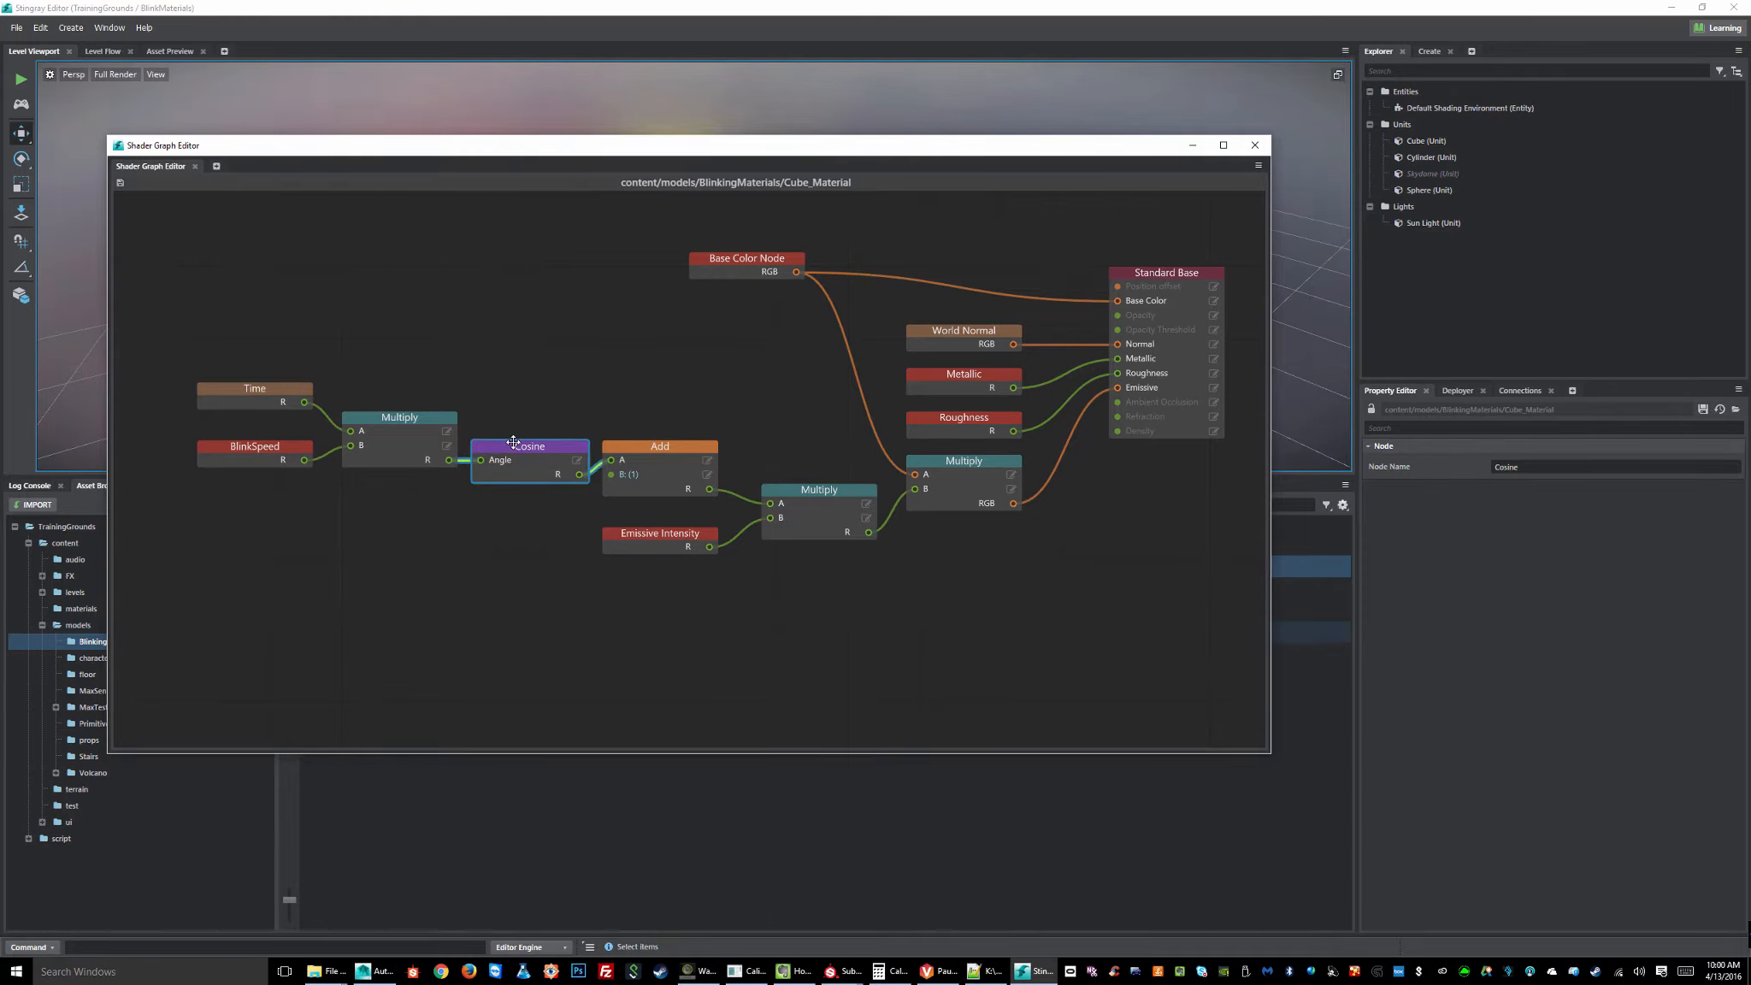
{"action": "left_click", "coordinate": [526, 446]}
{"action": "left_click", "coordinate": [666, 442]}
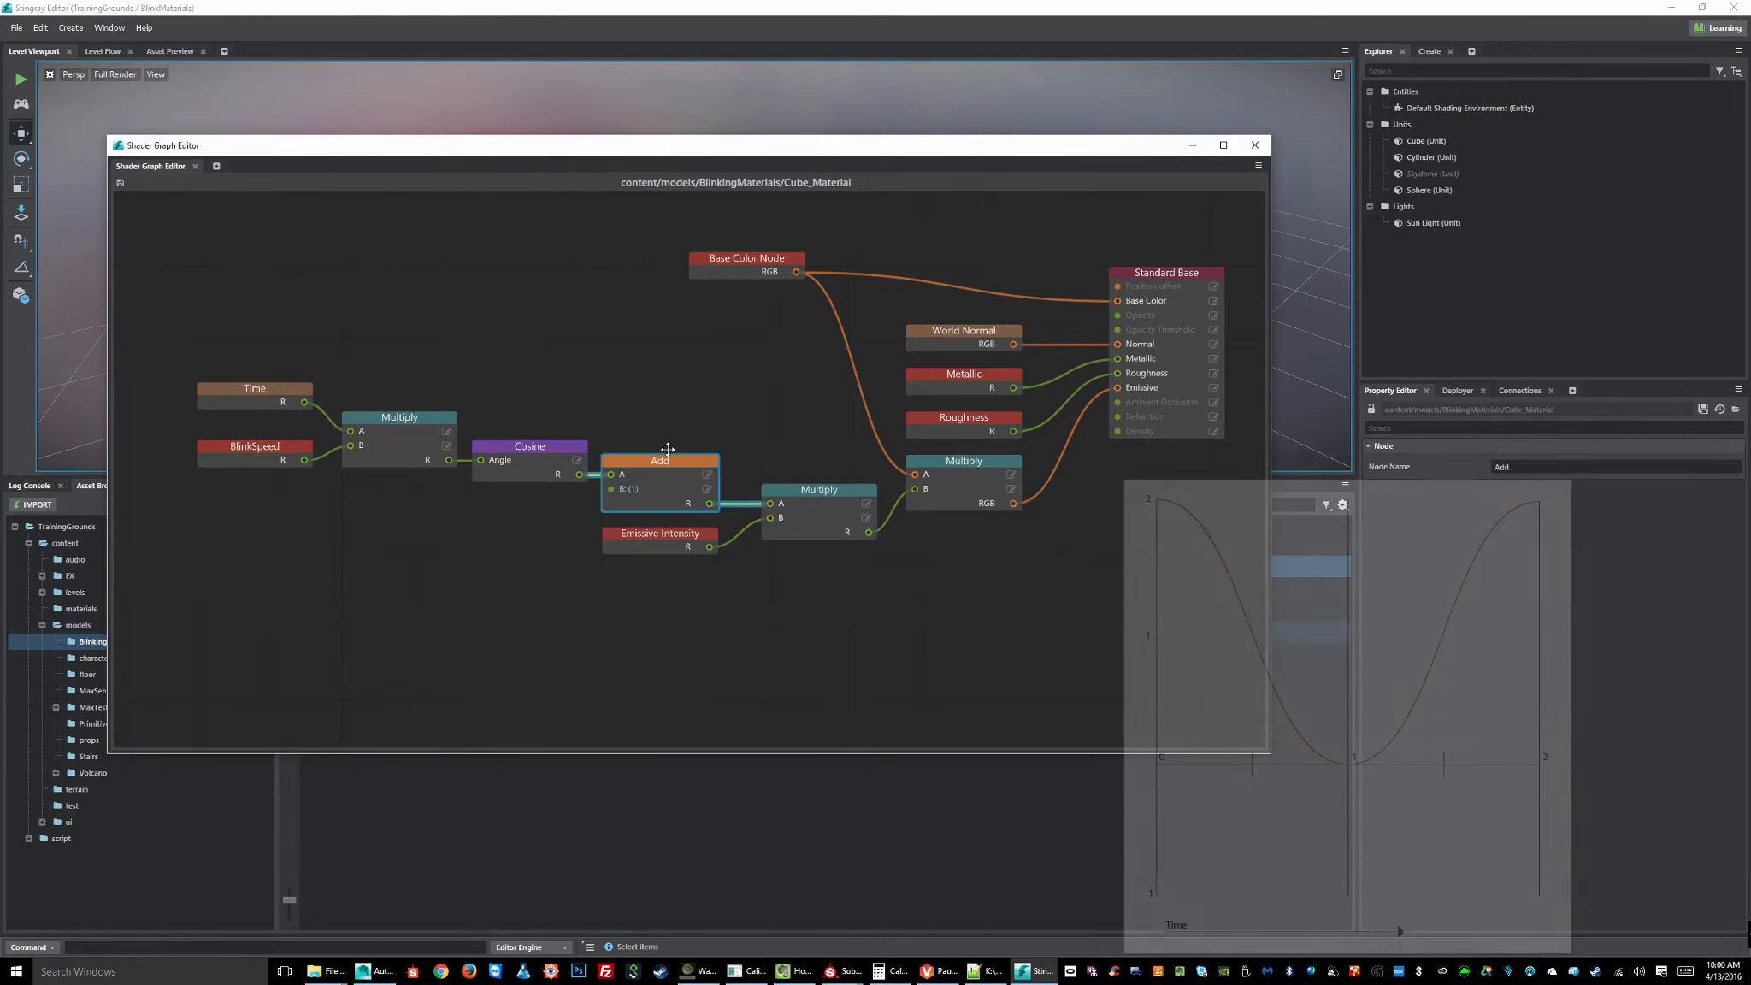
{"action": "left_click_drag", "start_coordinate": [667, 438], "coordinate": [681, 438]}
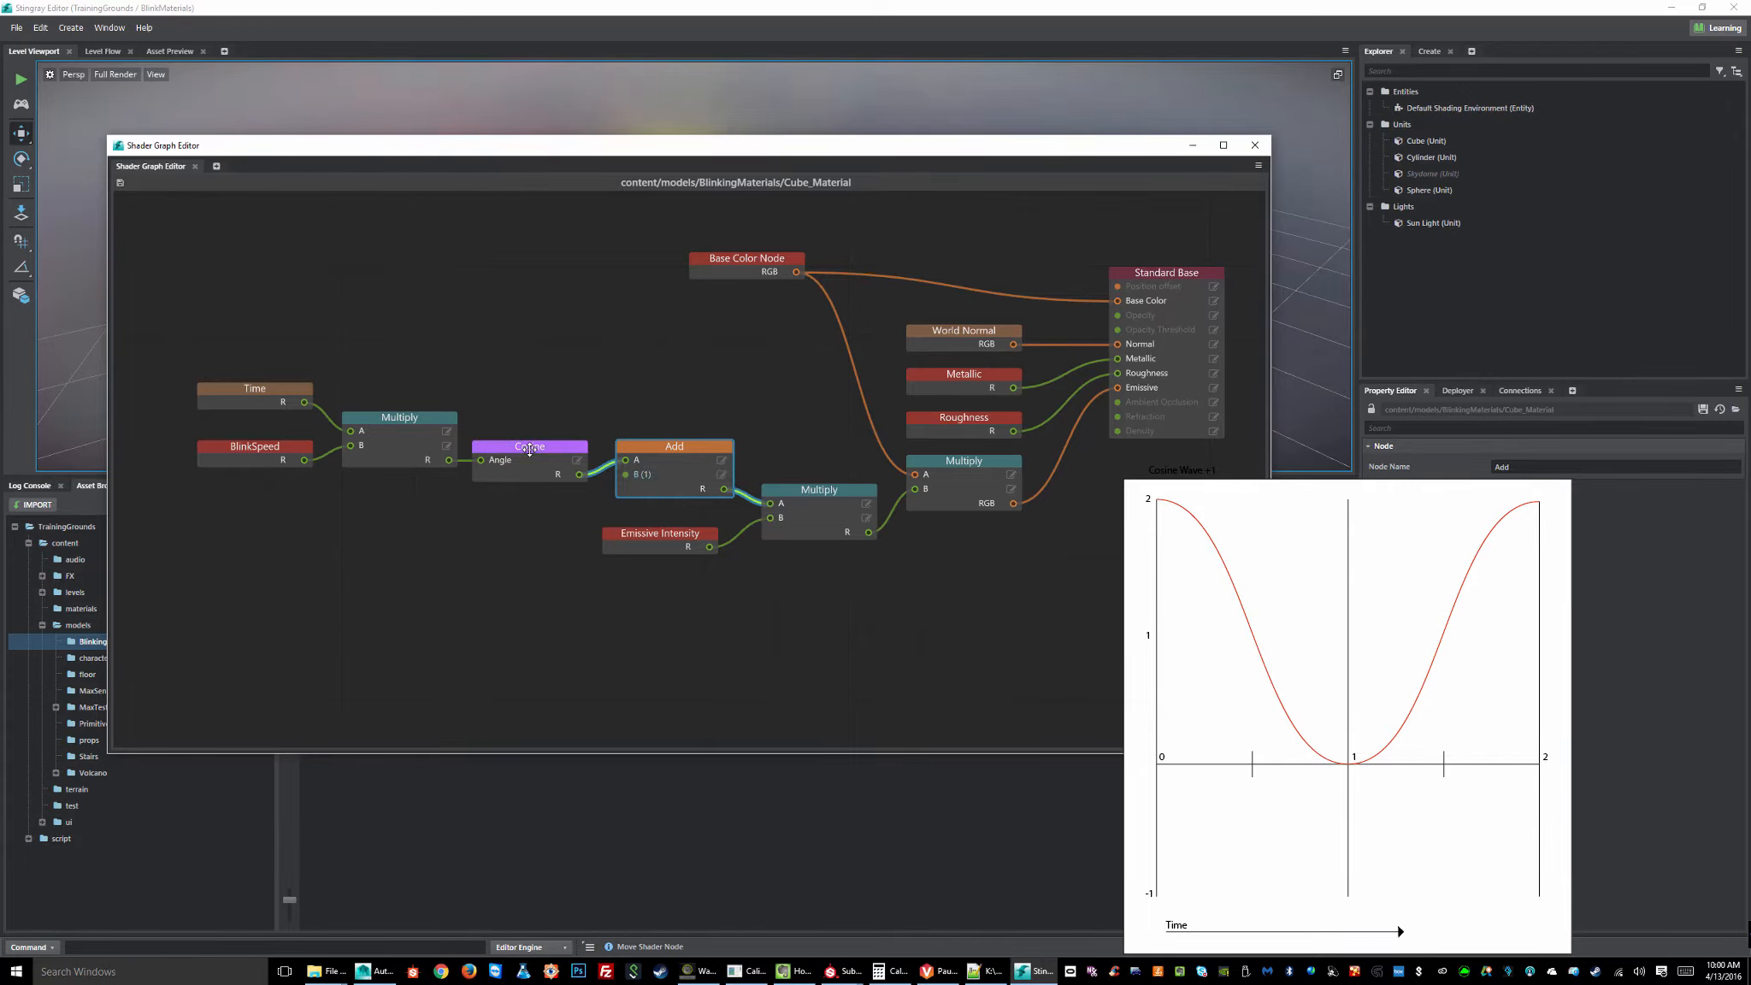
{"action": "left_click", "coordinate": [530, 449]}
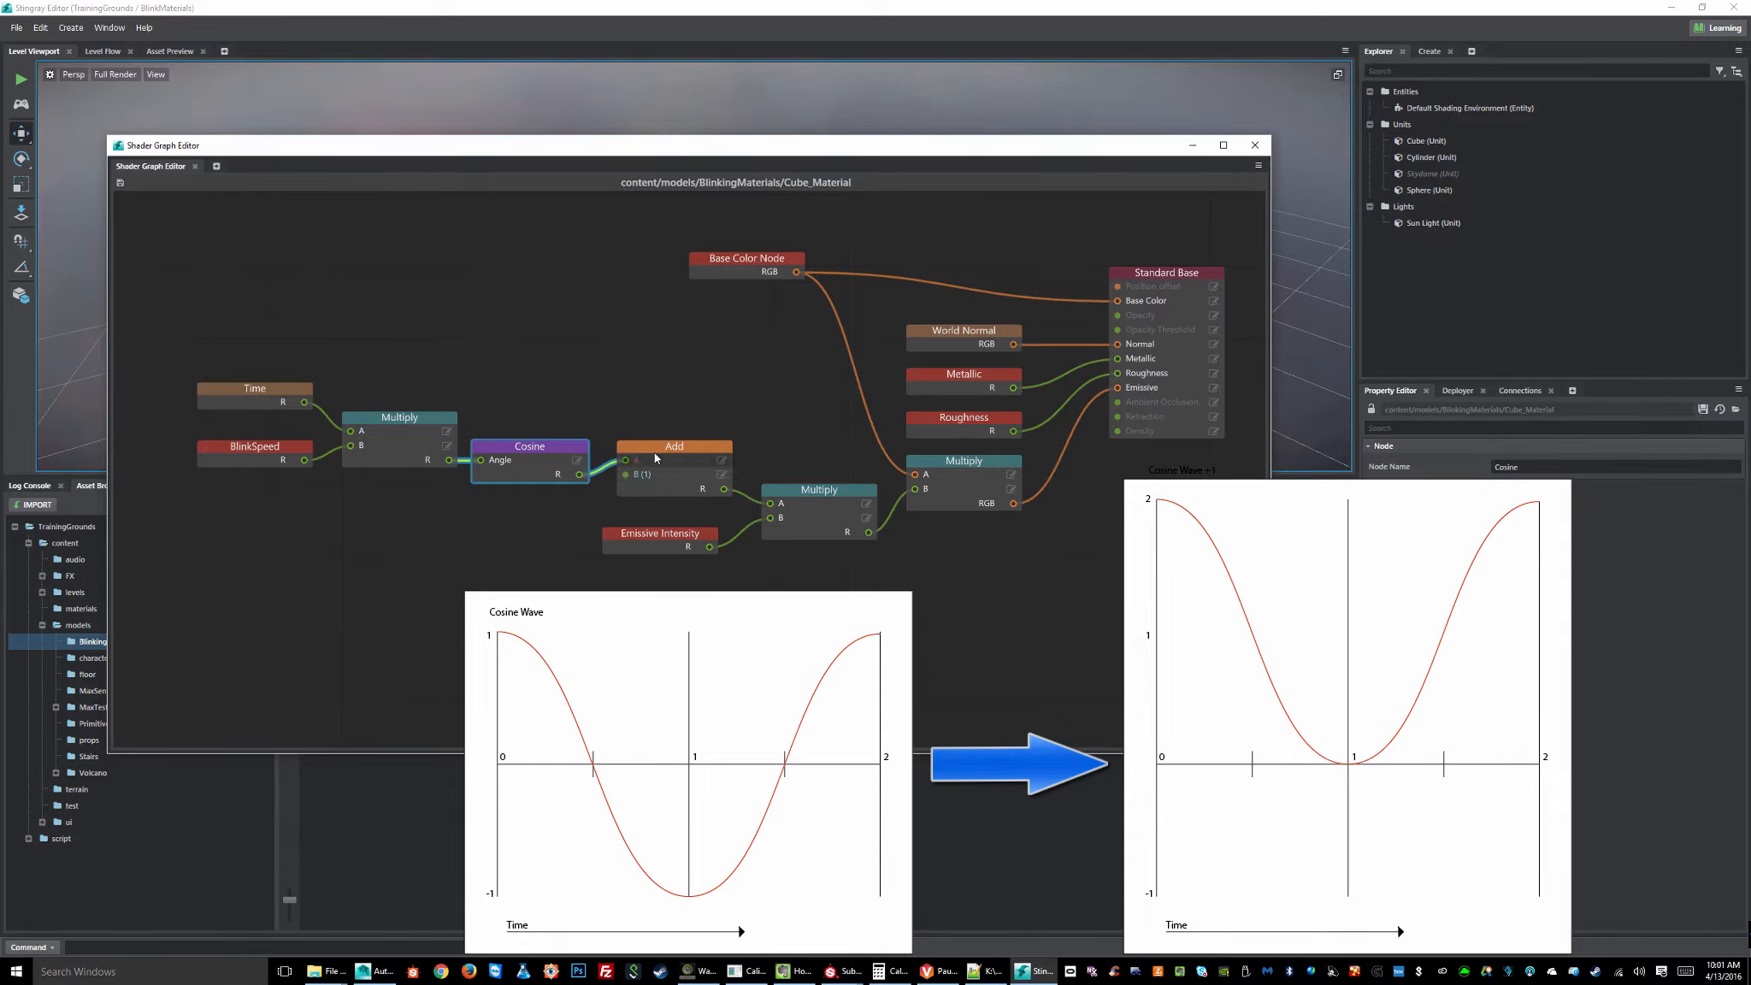
{"action": "left_click_drag", "start_coordinate": [665, 452], "coordinate": [649, 452]}
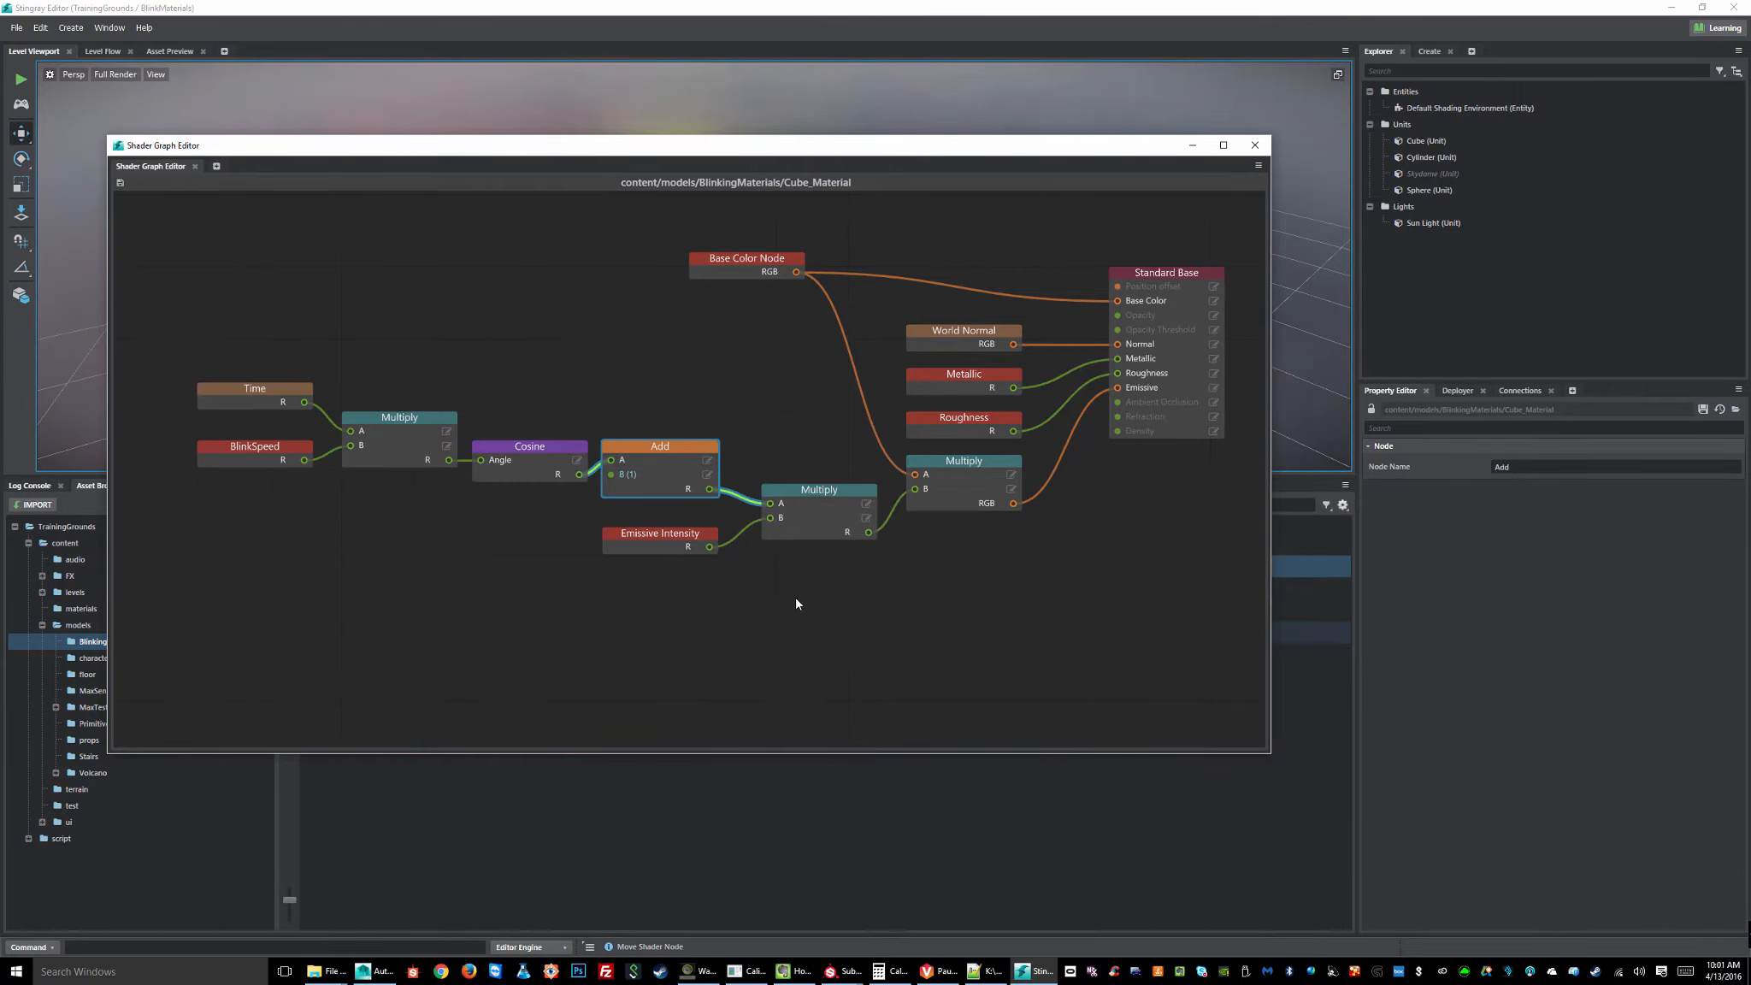
- Shift the Add and Emissive Intensity nodes slightly closer to the Multiply node that combines them
{"action": "middle_click_drag", "start_coordinate": [795, 605], "coordinate": [615, 589]}
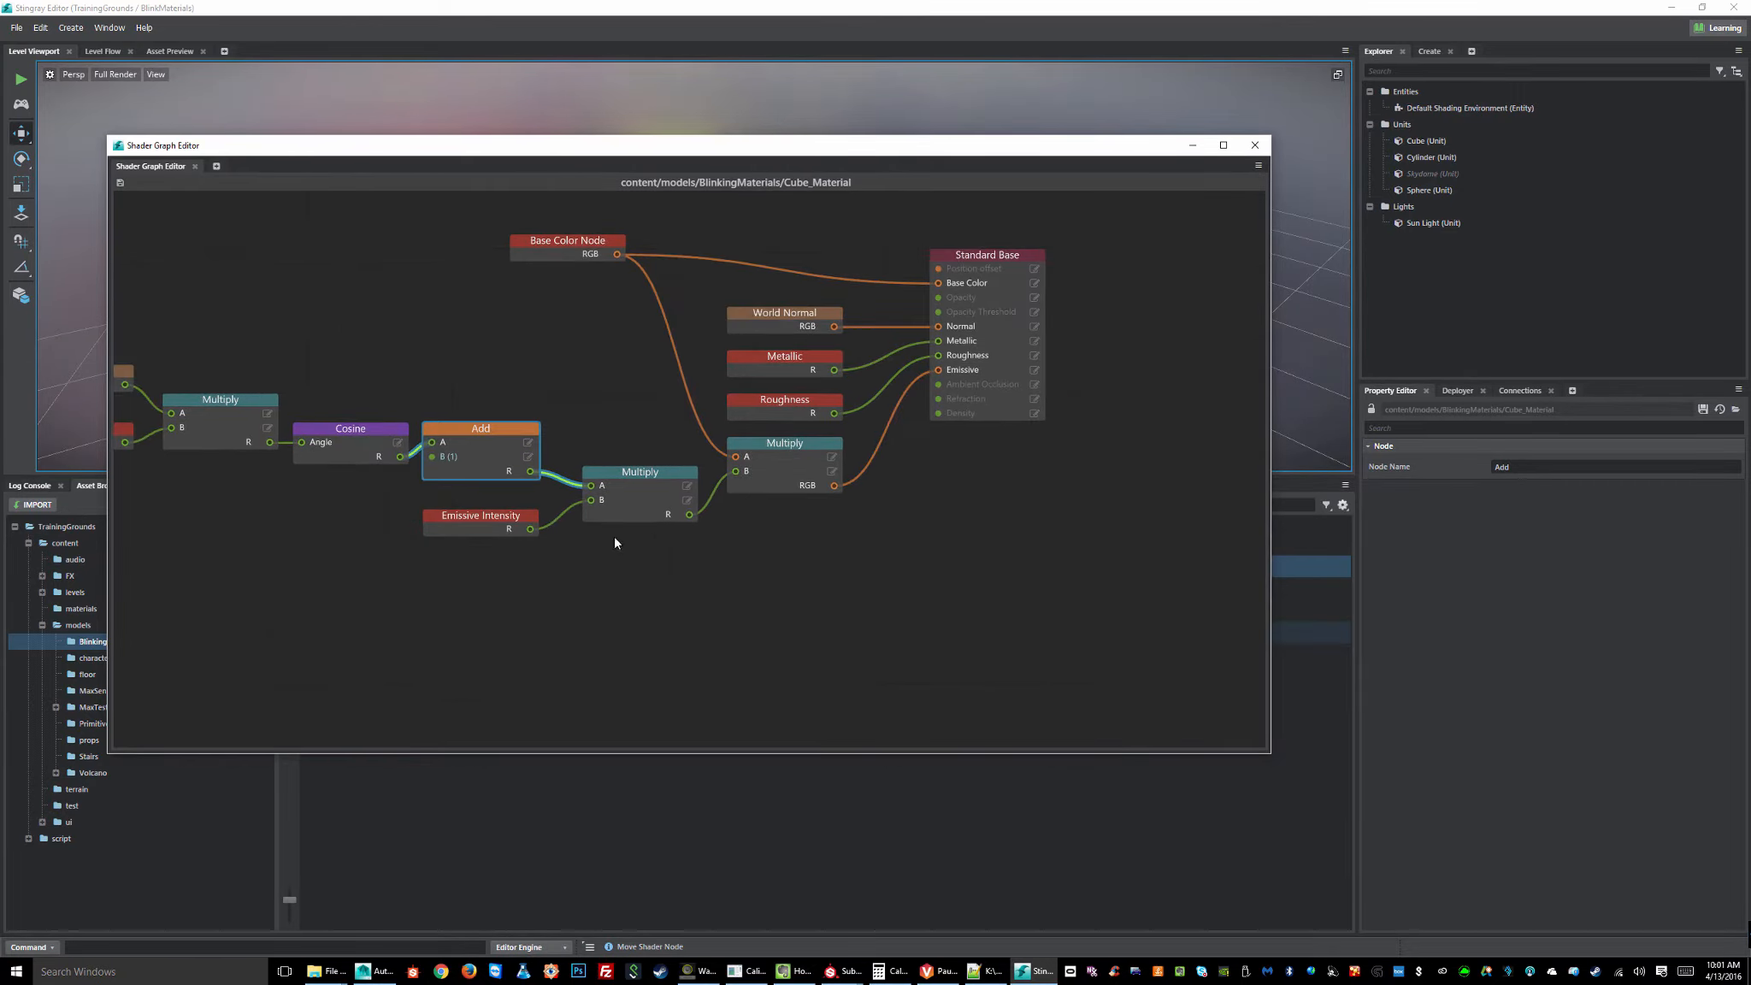
{"action": "left_click", "coordinate": [625, 484]}
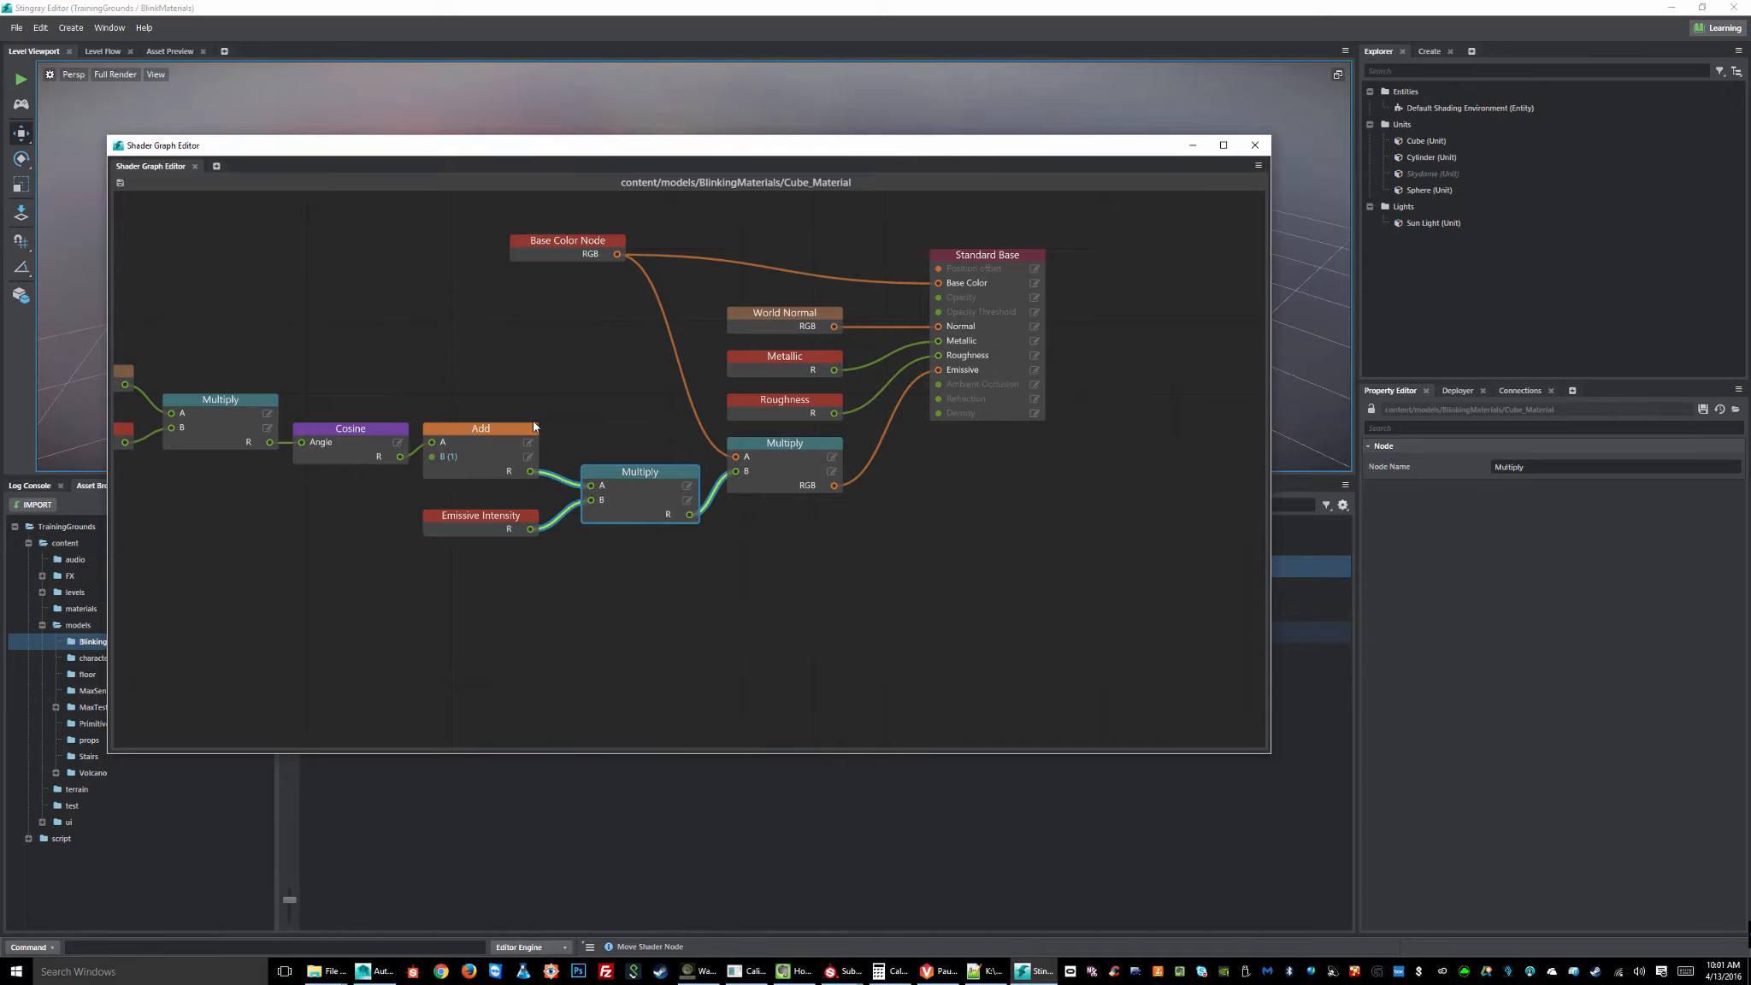
{"action": "left_click", "coordinate": [499, 511]}
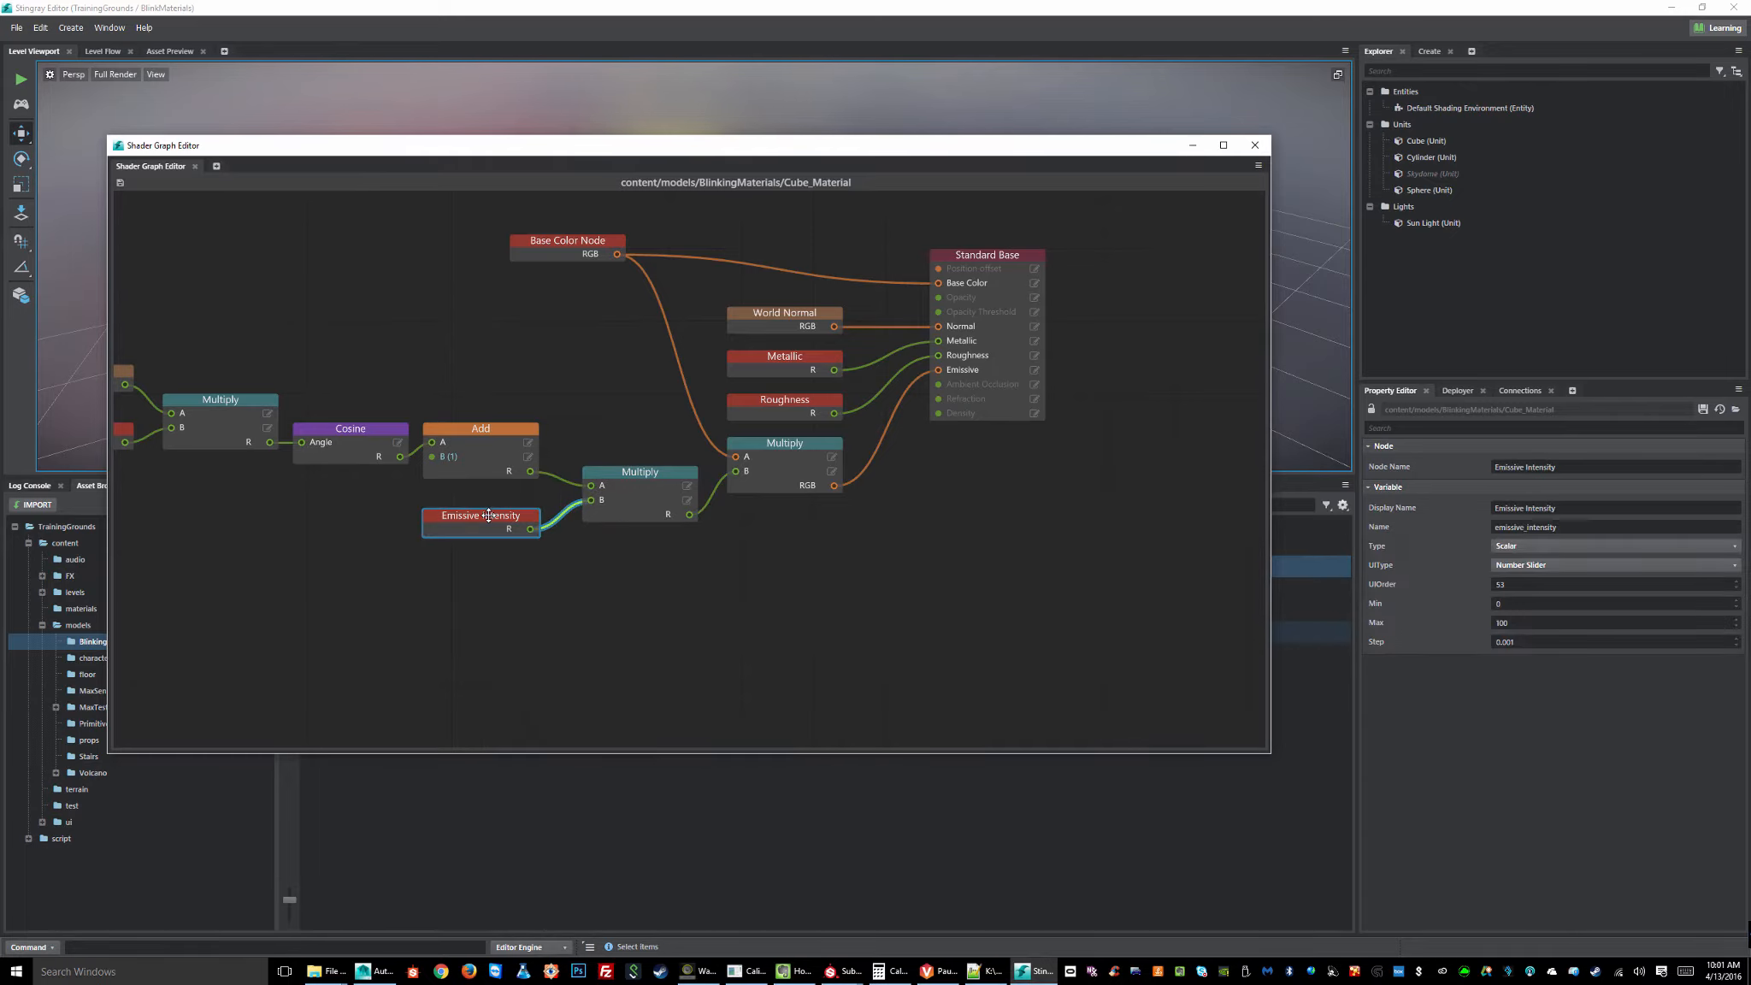
{"action": "left_click_drag", "start_coordinate": [489, 429], "coordinate": [503, 430]}
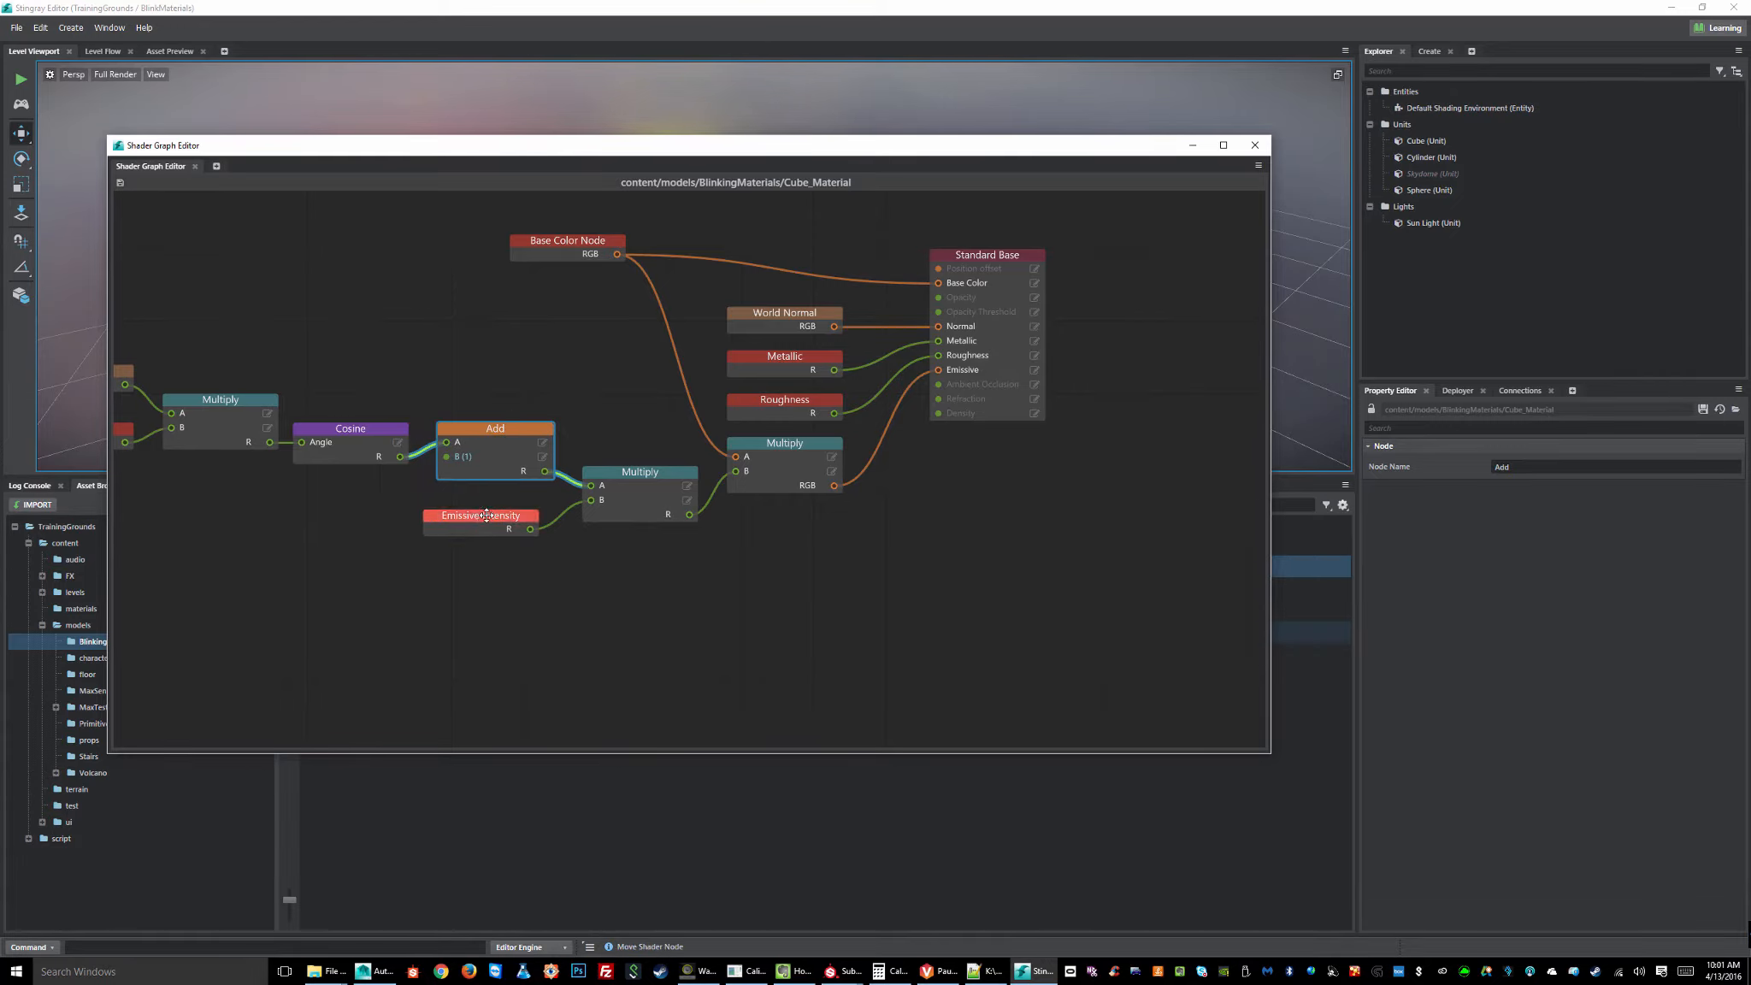
{"action": "left_click_drag", "start_coordinate": [478, 512], "coordinate": [513, 505]}
{"action": "left_click", "coordinate": [519, 566]}
{"action": "left_click", "coordinate": [513, 519]}
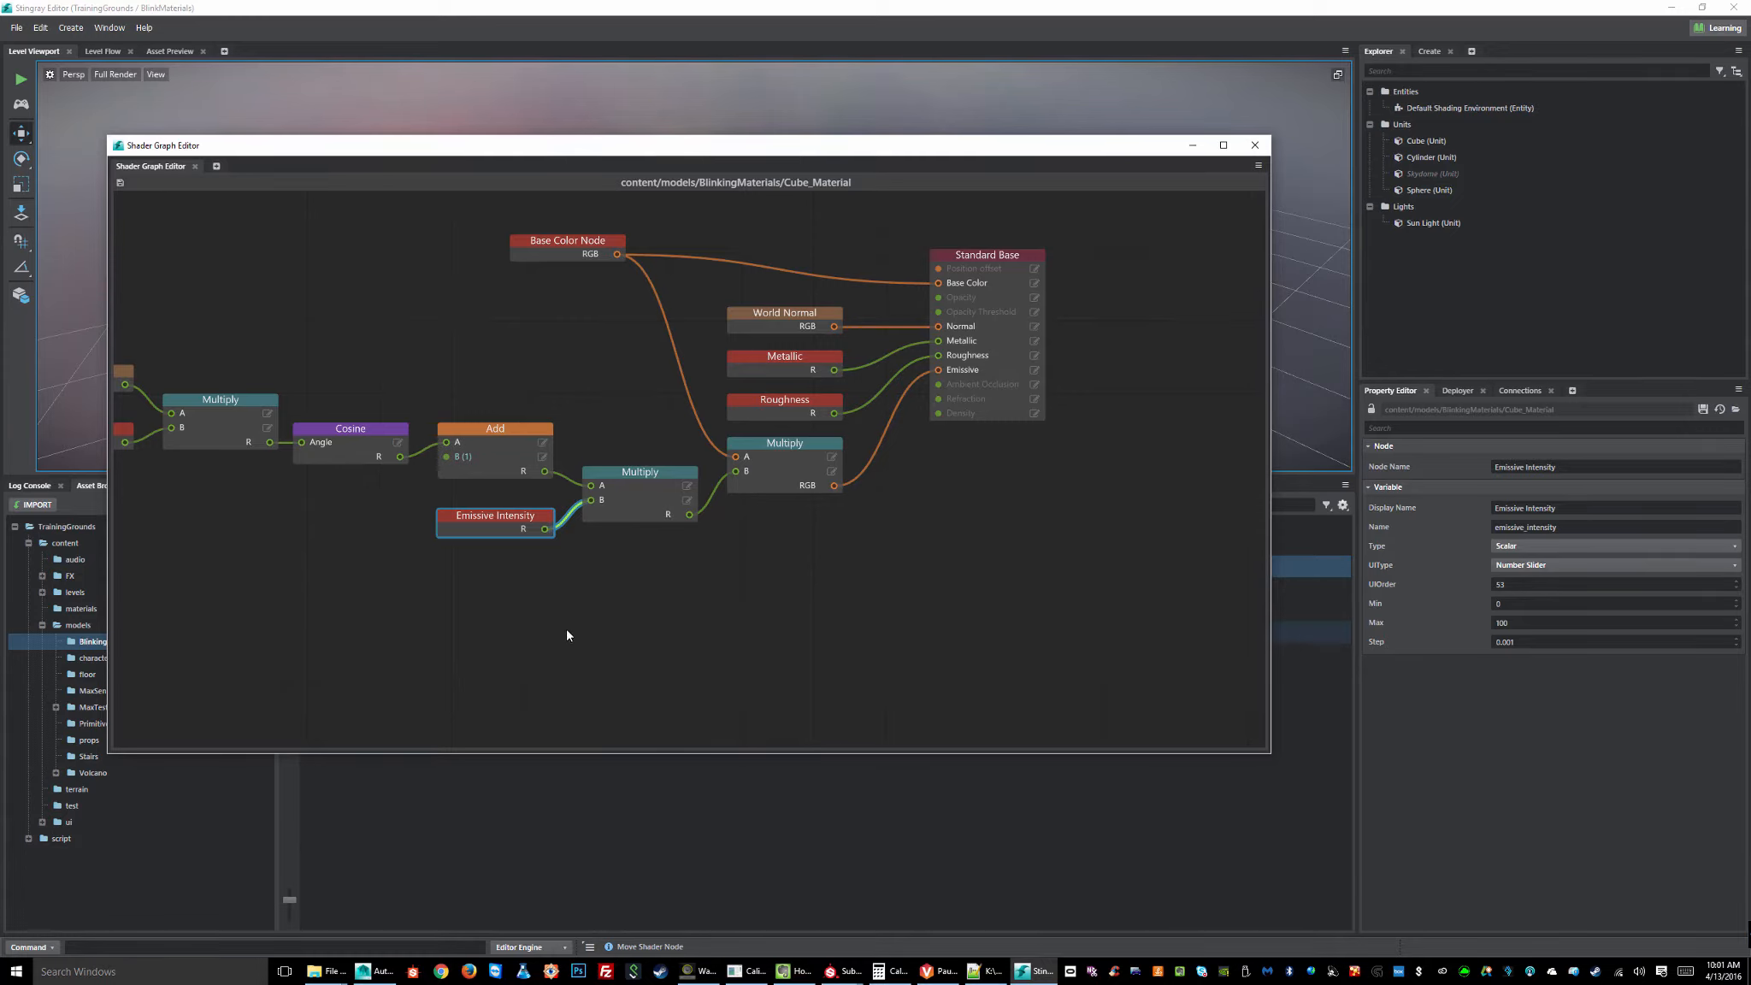
{"action": "left_click", "coordinate": [614, 473]}
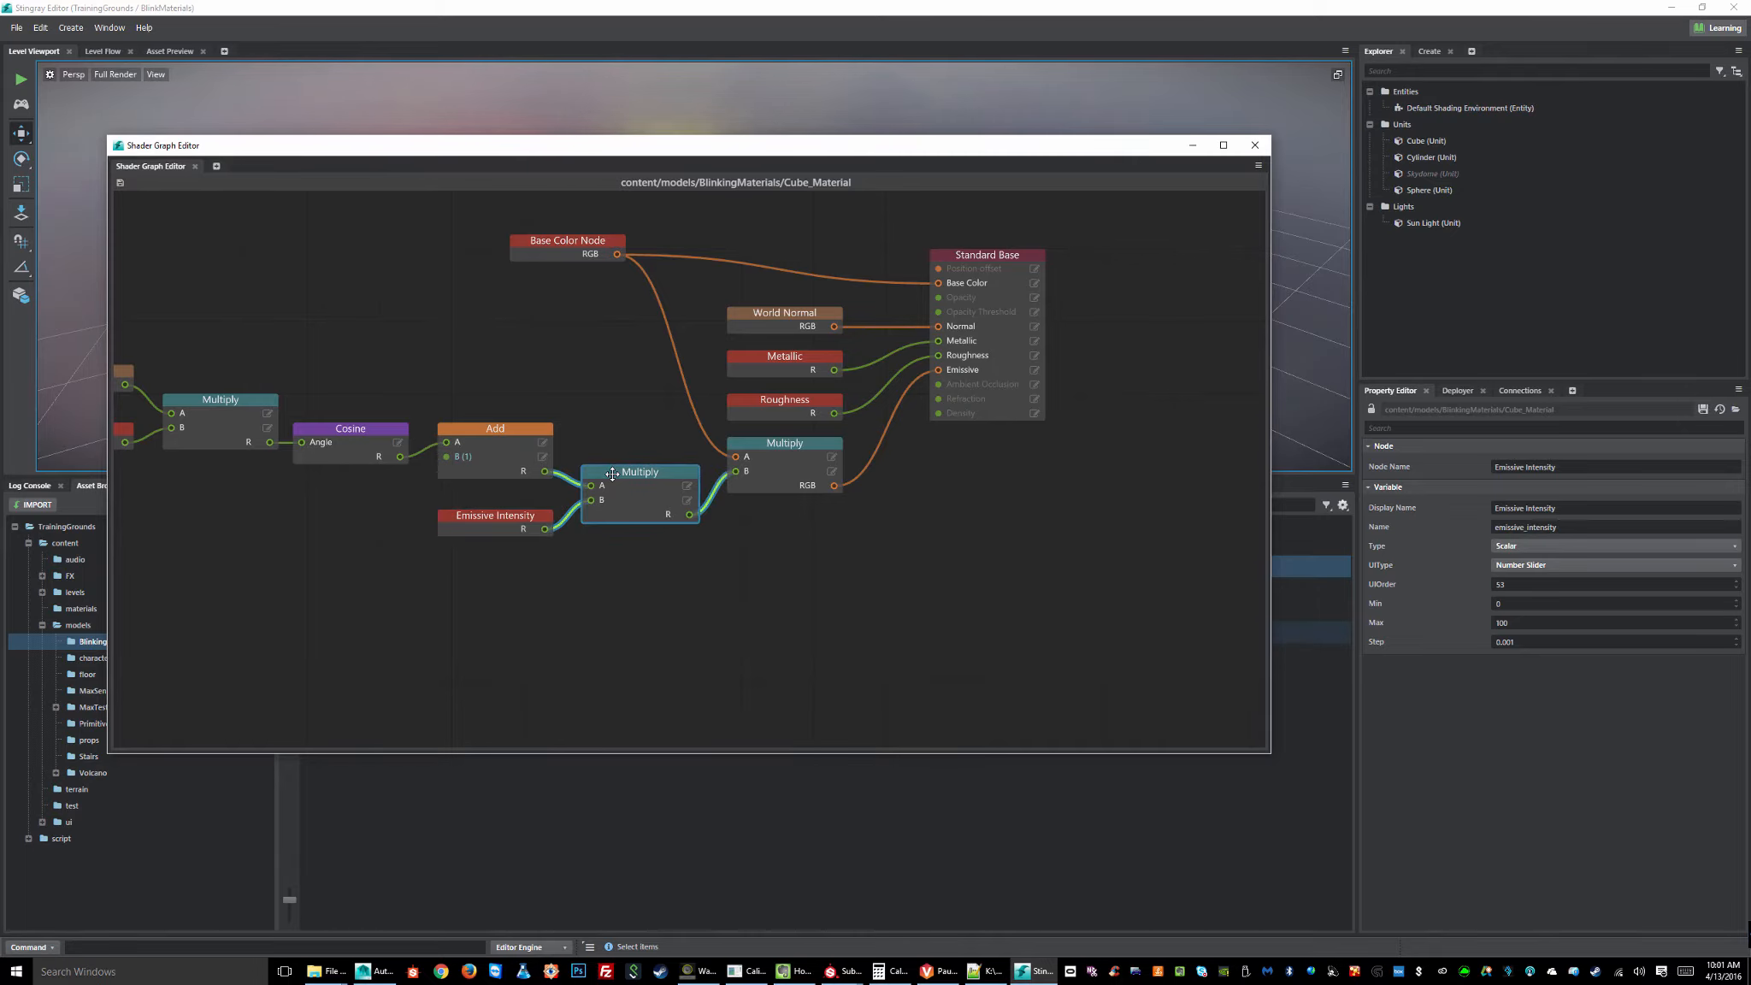
- Set the Max value of the Emissive Intensity variable to 20 and save the material
{"action": "left_click", "coordinate": [494, 518]}
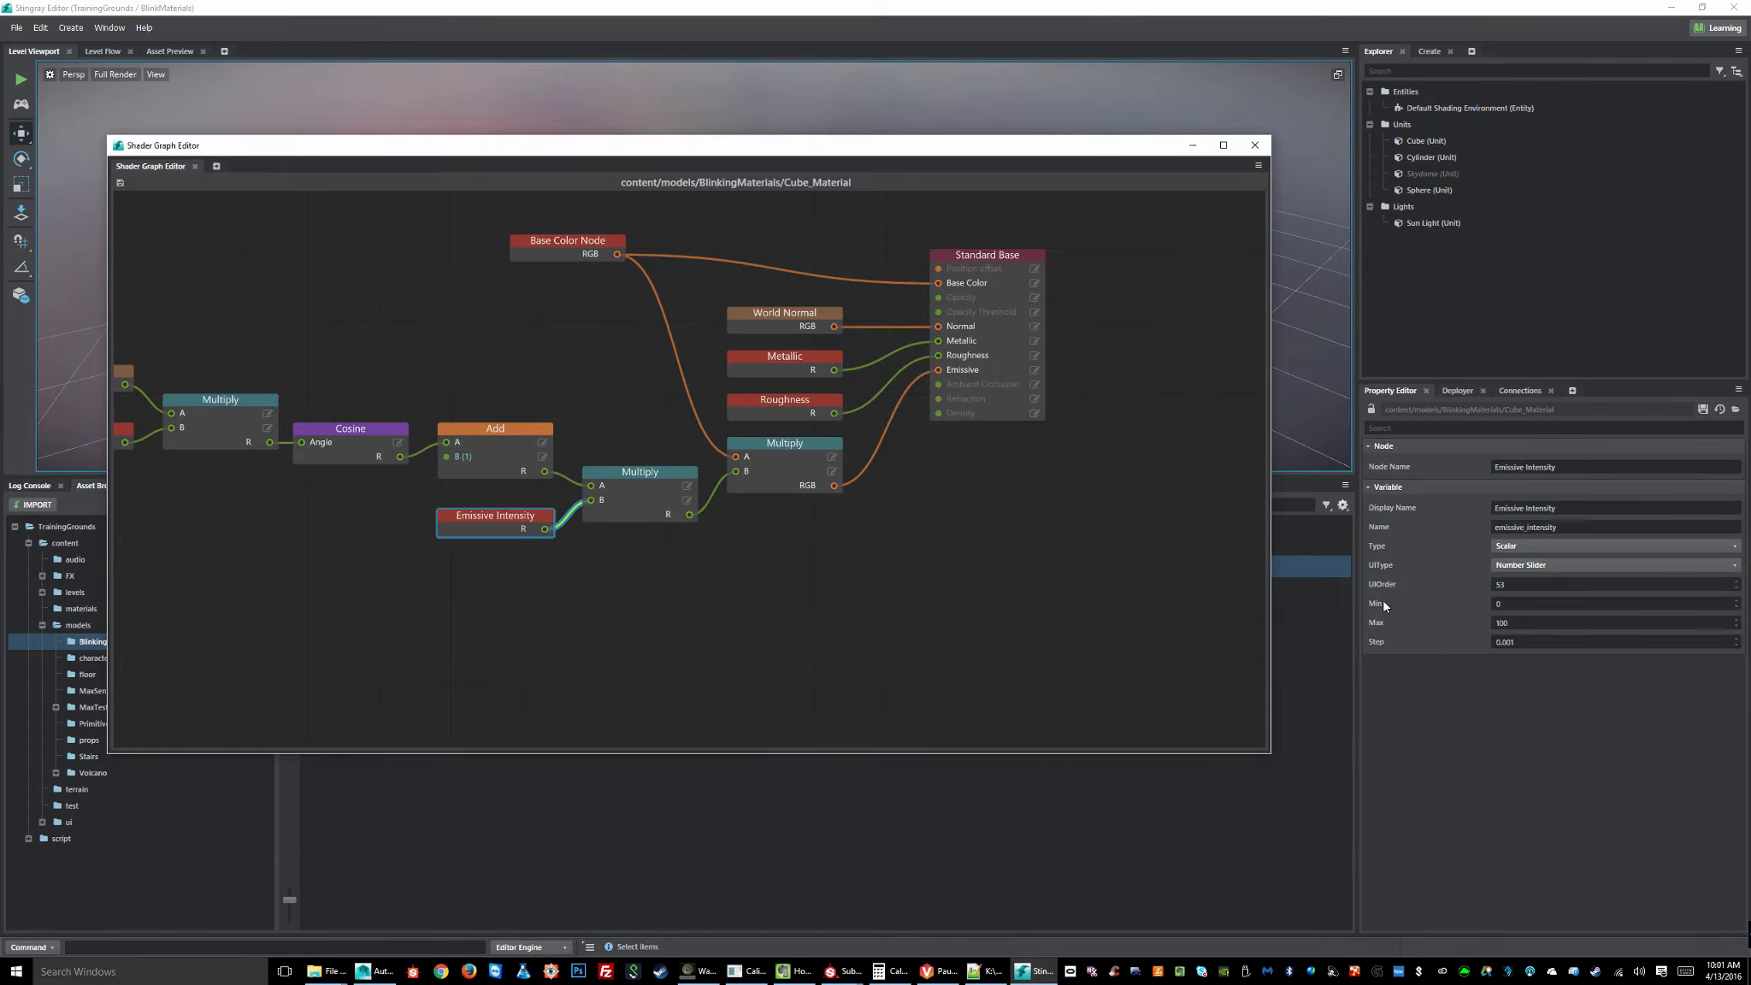
{"action": "left_click", "coordinate": [1527, 625]}
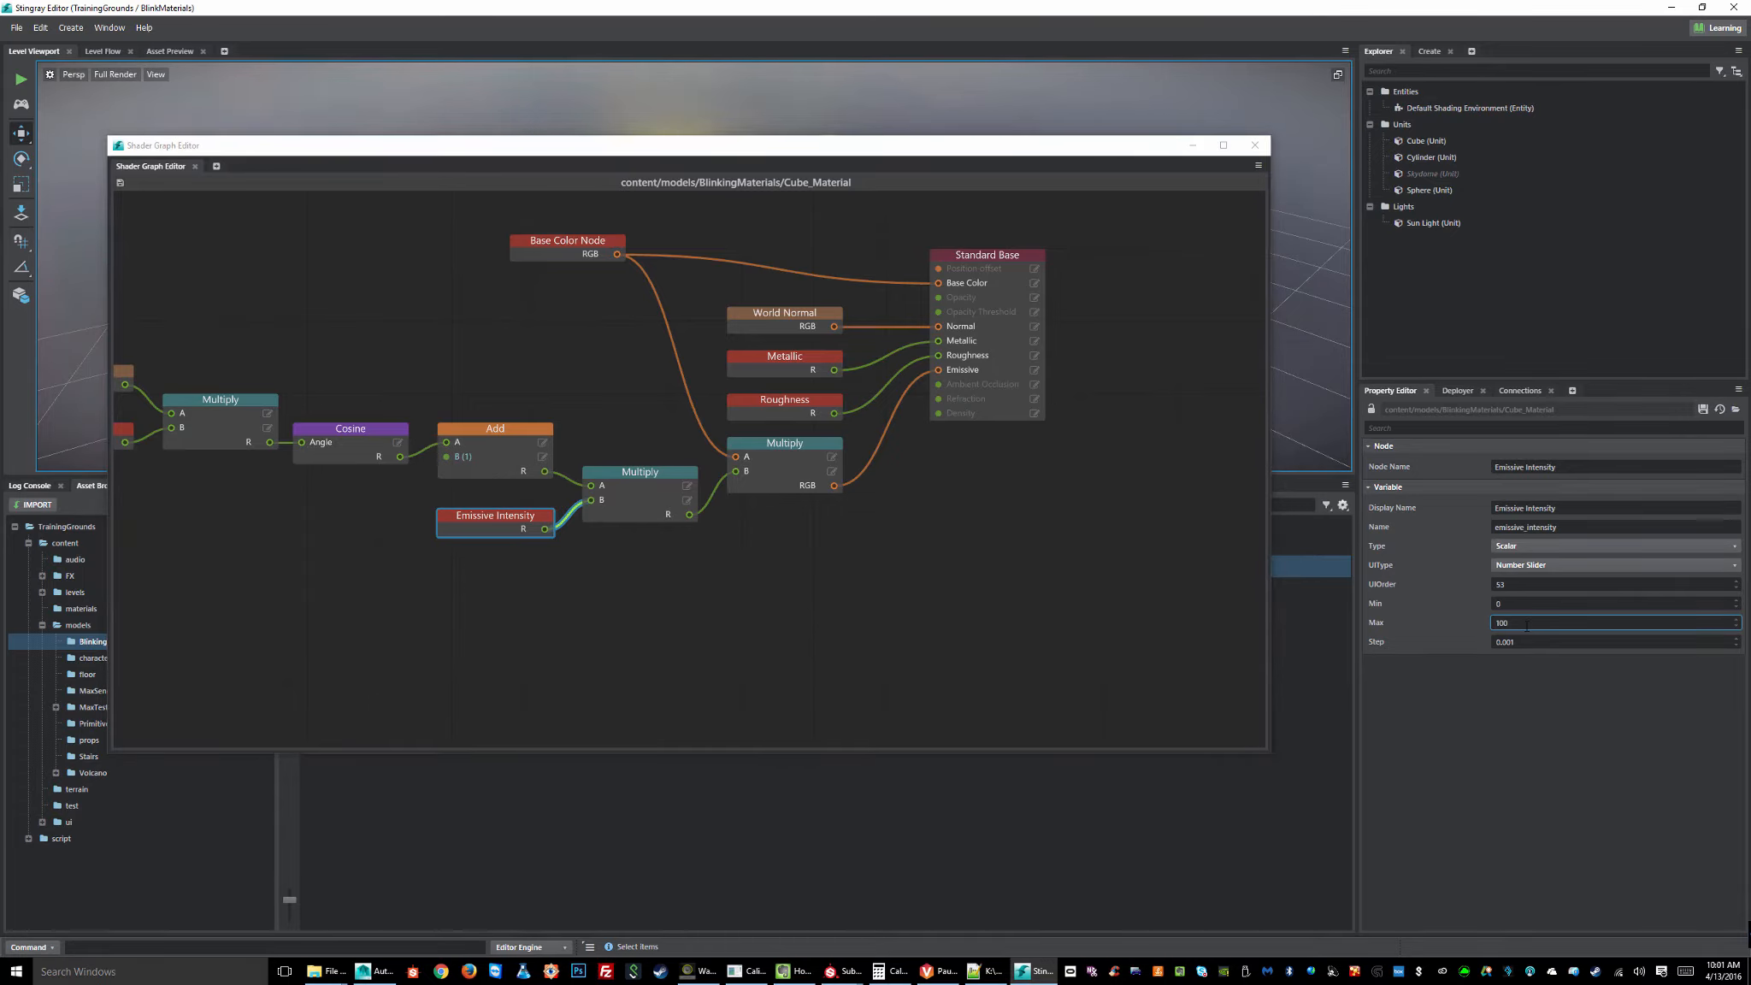
{"action": "key", "text": "BackSpace"}
{"action": "key", "text": "BackSpace"}
{"action": "key", "text": "BackSpace"}
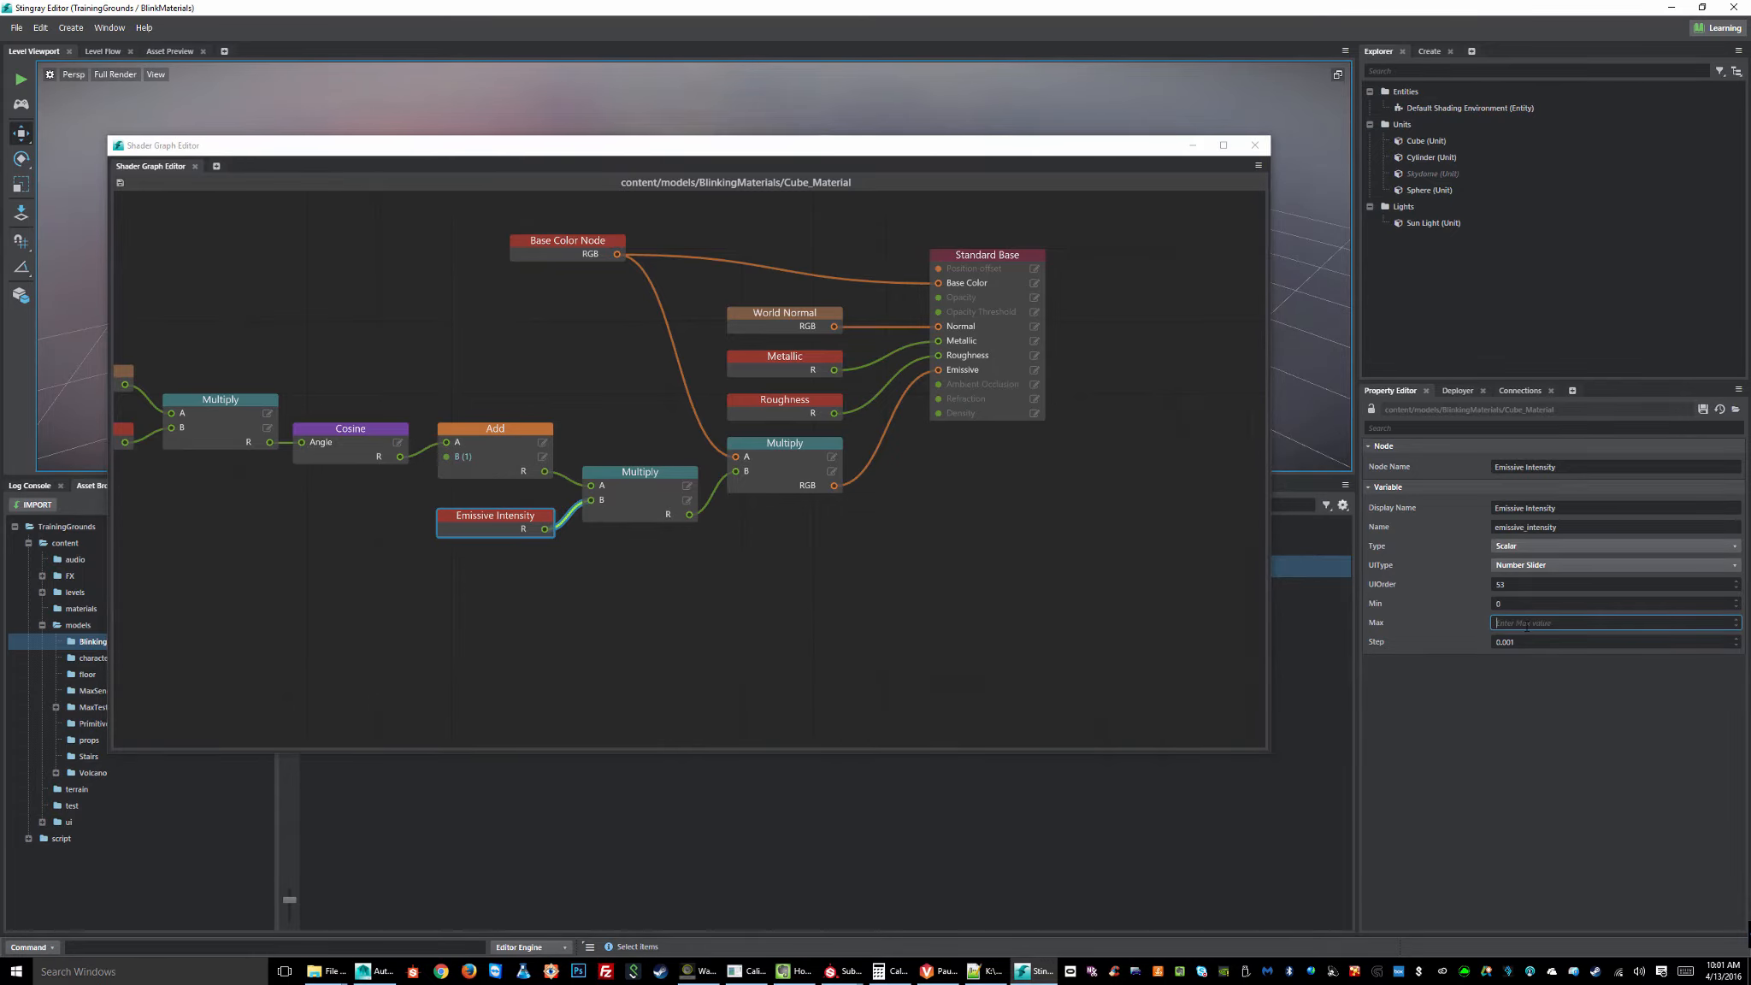
{"action": "type", "text": "20"}
{"action": "left_click", "coordinate": [1703, 410]}
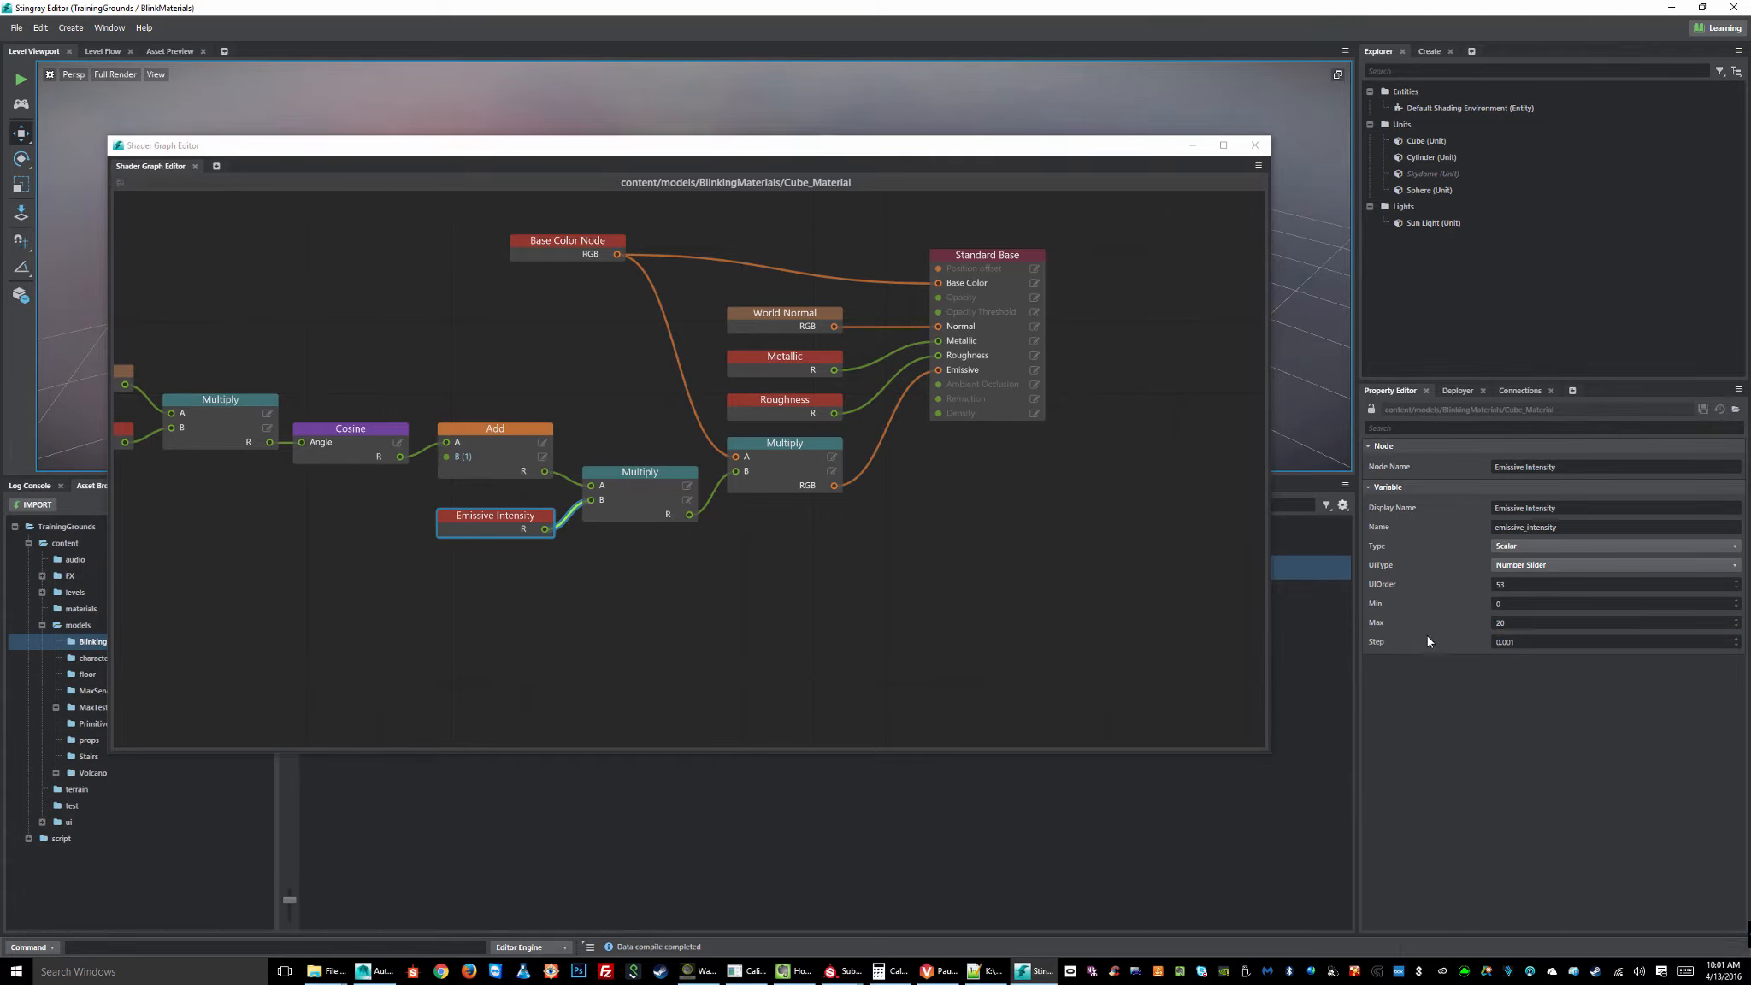
- Set the material's Emissive Intensity to about 14.7 and reopen the Emissive Intensity node's properties
{"action": "double_click", "coordinate": [1513, 621]}
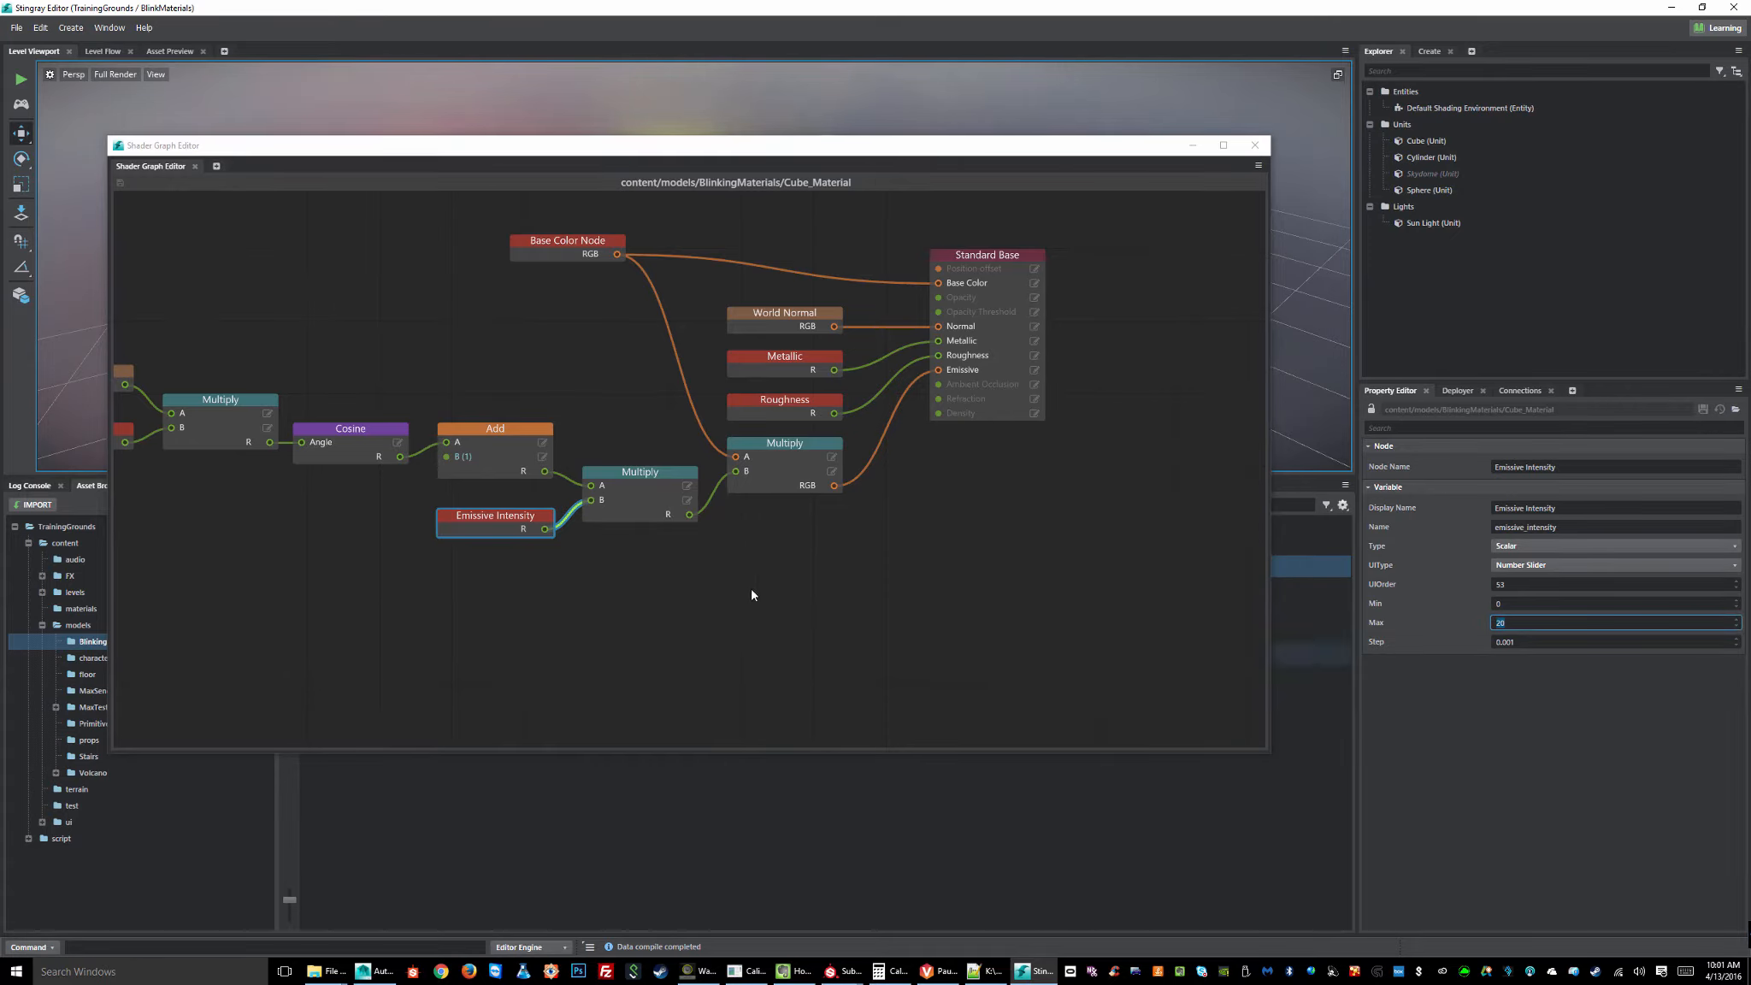
{"action": "left_click", "coordinate": [732, 606]}
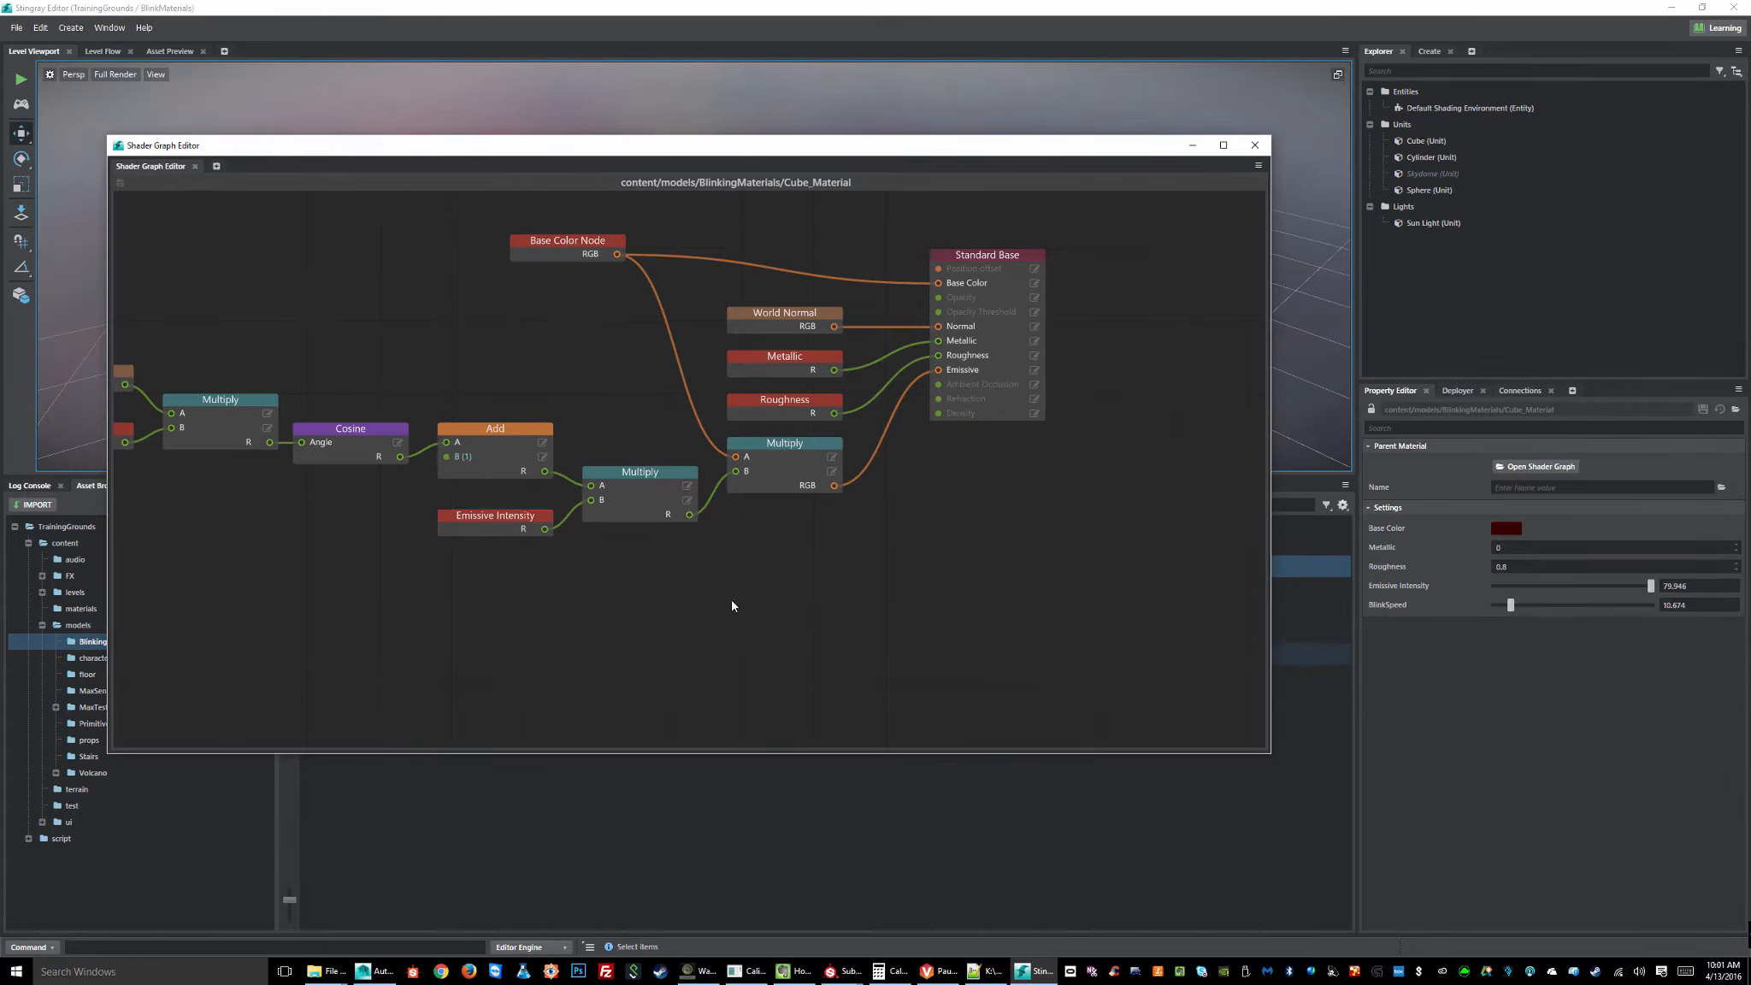
{"action": "left_click", "coordinate": [1651, 595]}
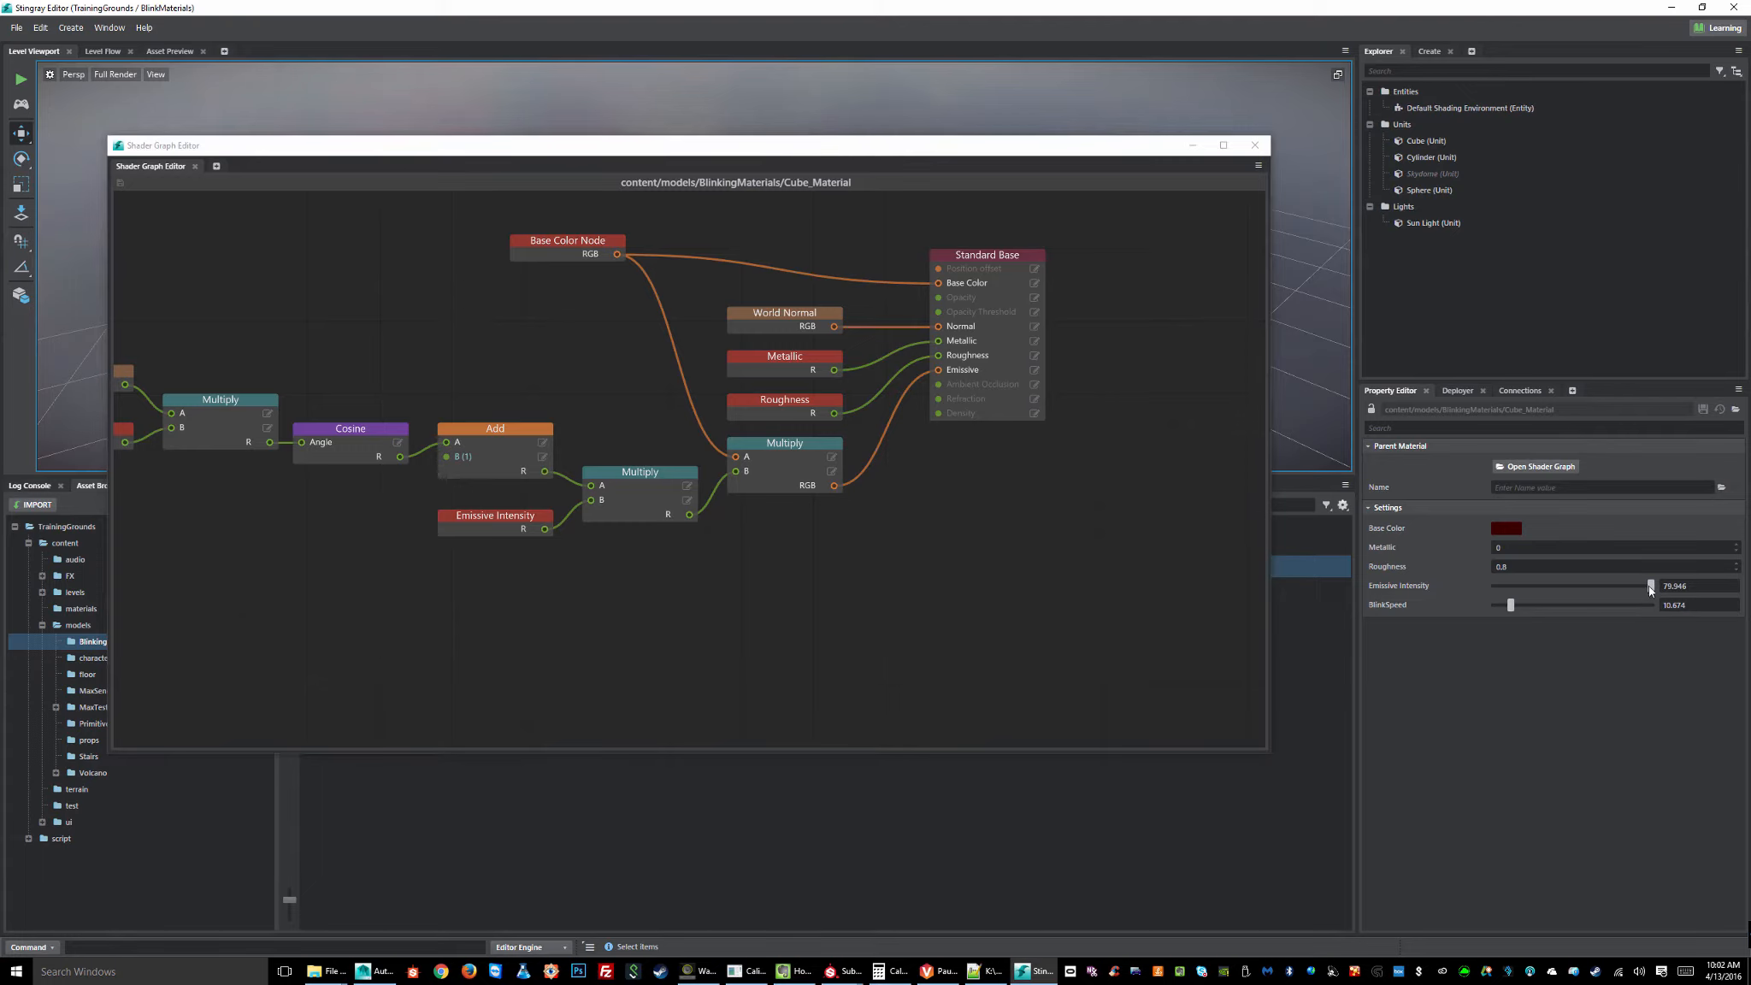
{"action": "left_click_drag", "start_coordinate": [1472, 581], "coordinate": [1623, 588]}
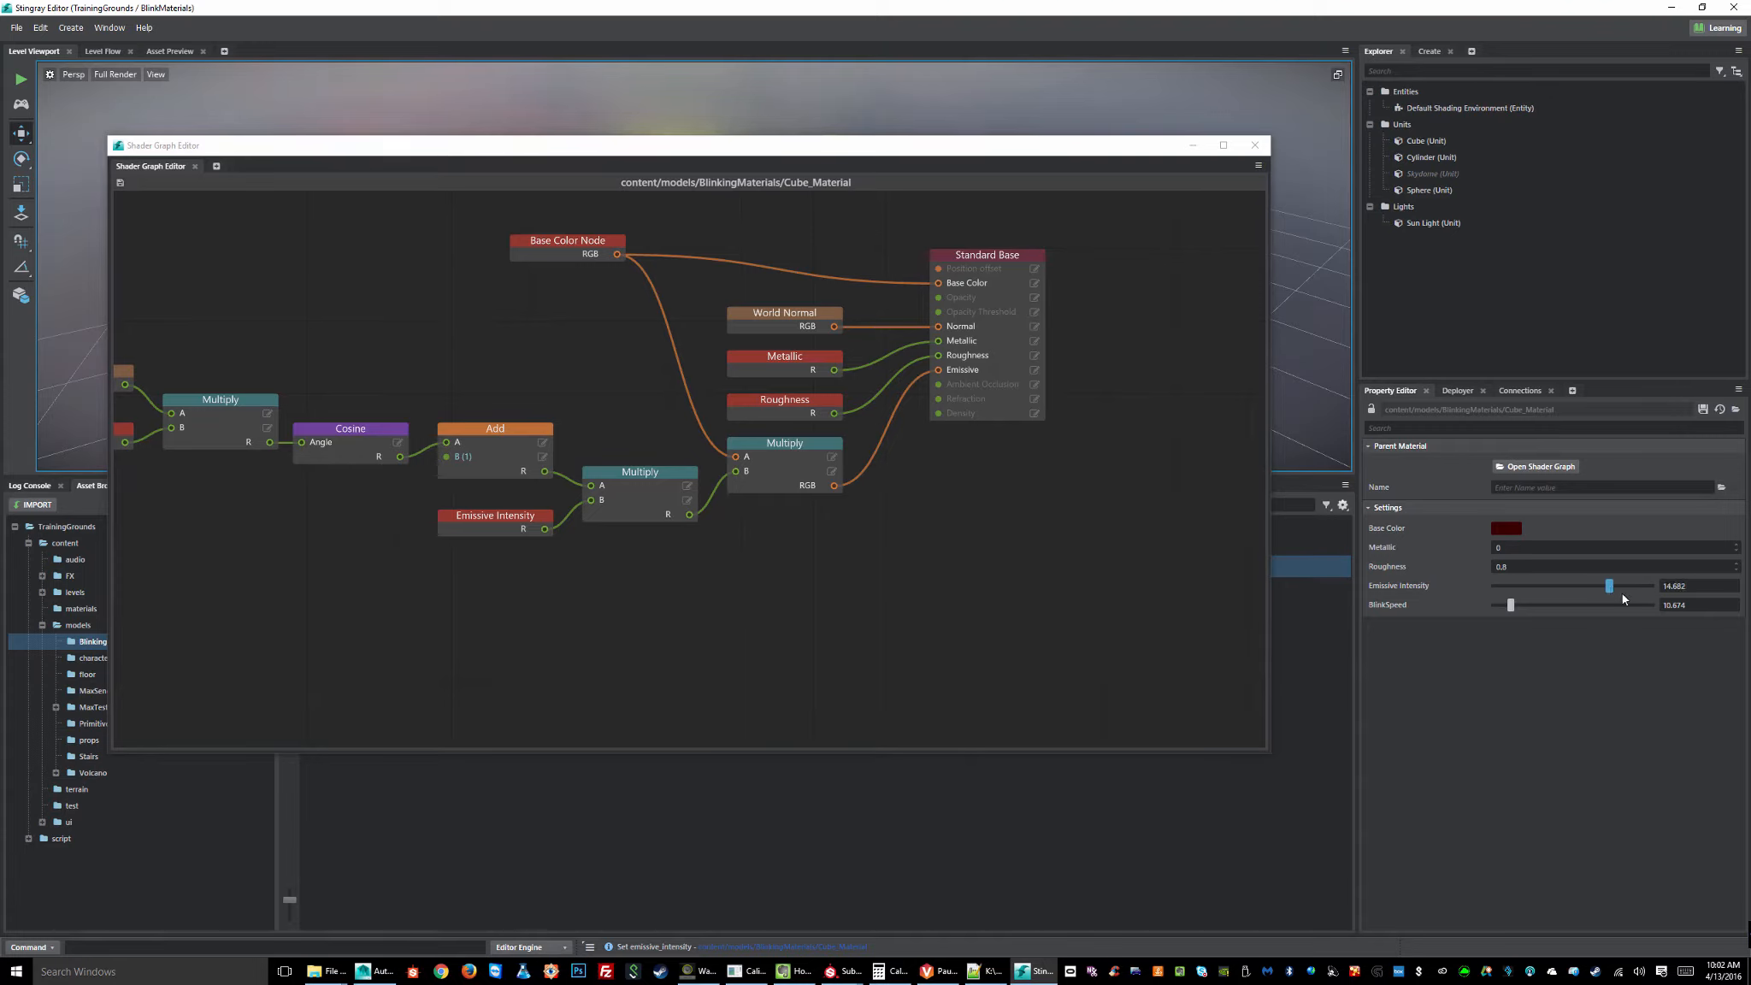
{"action": "mouse_move", "coordinate": [1611, 586]}
{"action": "left_mouse_down"}
{"action": "mouse_move", "coordinate": [1653, 598]}
{"action": "mouse_move", "coordinate": [1611, 588]}
{"action": "left_mouse_up"}
{"action": "left_click", "coordinate": [513, 517]}
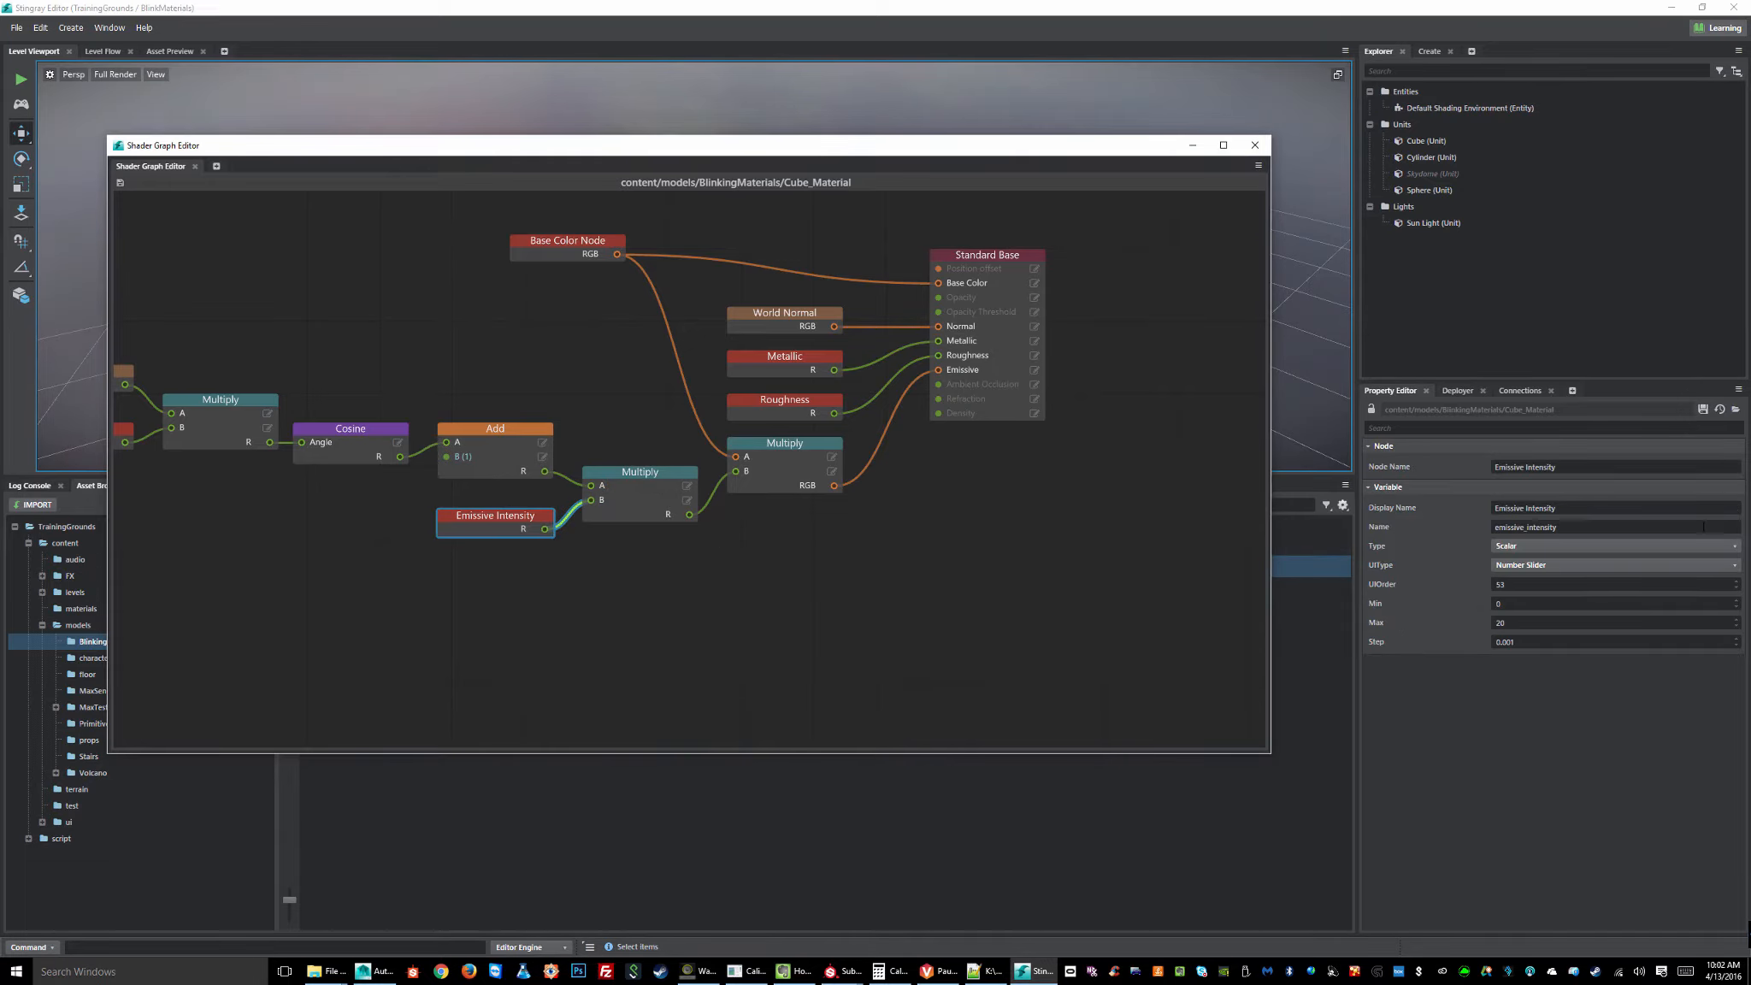
- Set the Emissive Intensity variable's Max to 1000 and try the material's Emissive Intensity at about 89 and 6.5
{"action": "left_click", "coordinate": [1521, 626]}
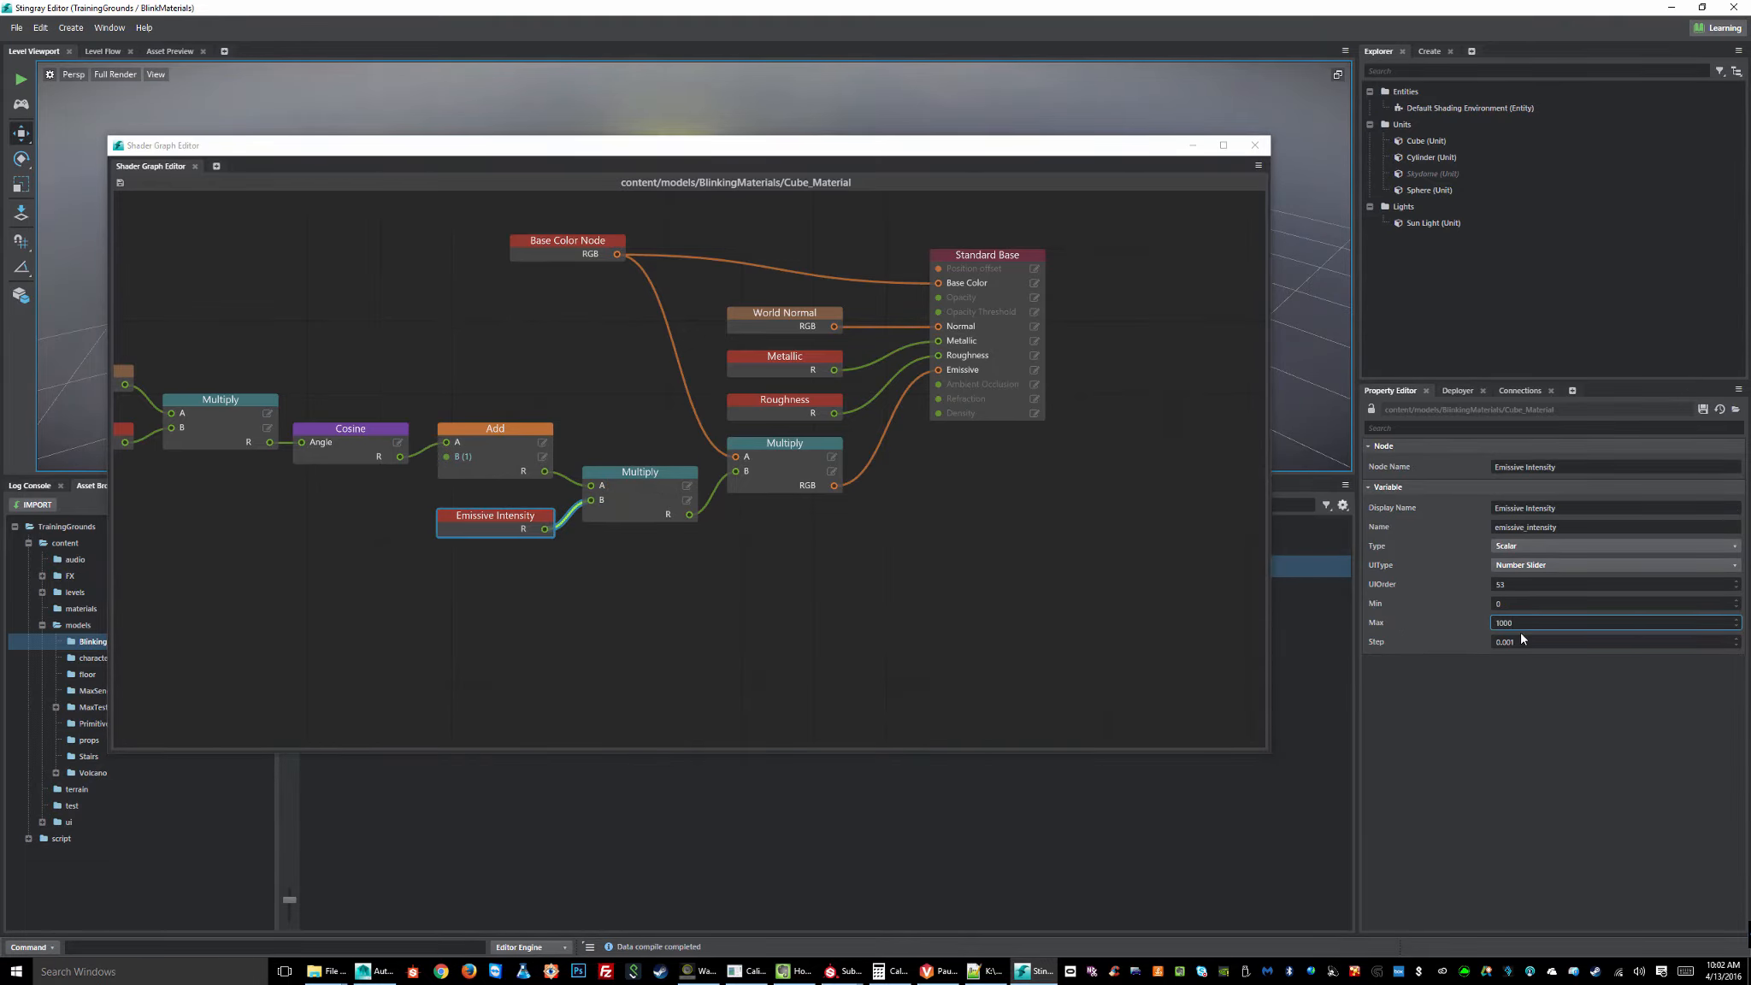
{"action": "left_click", "coordinate": [764, 629]}
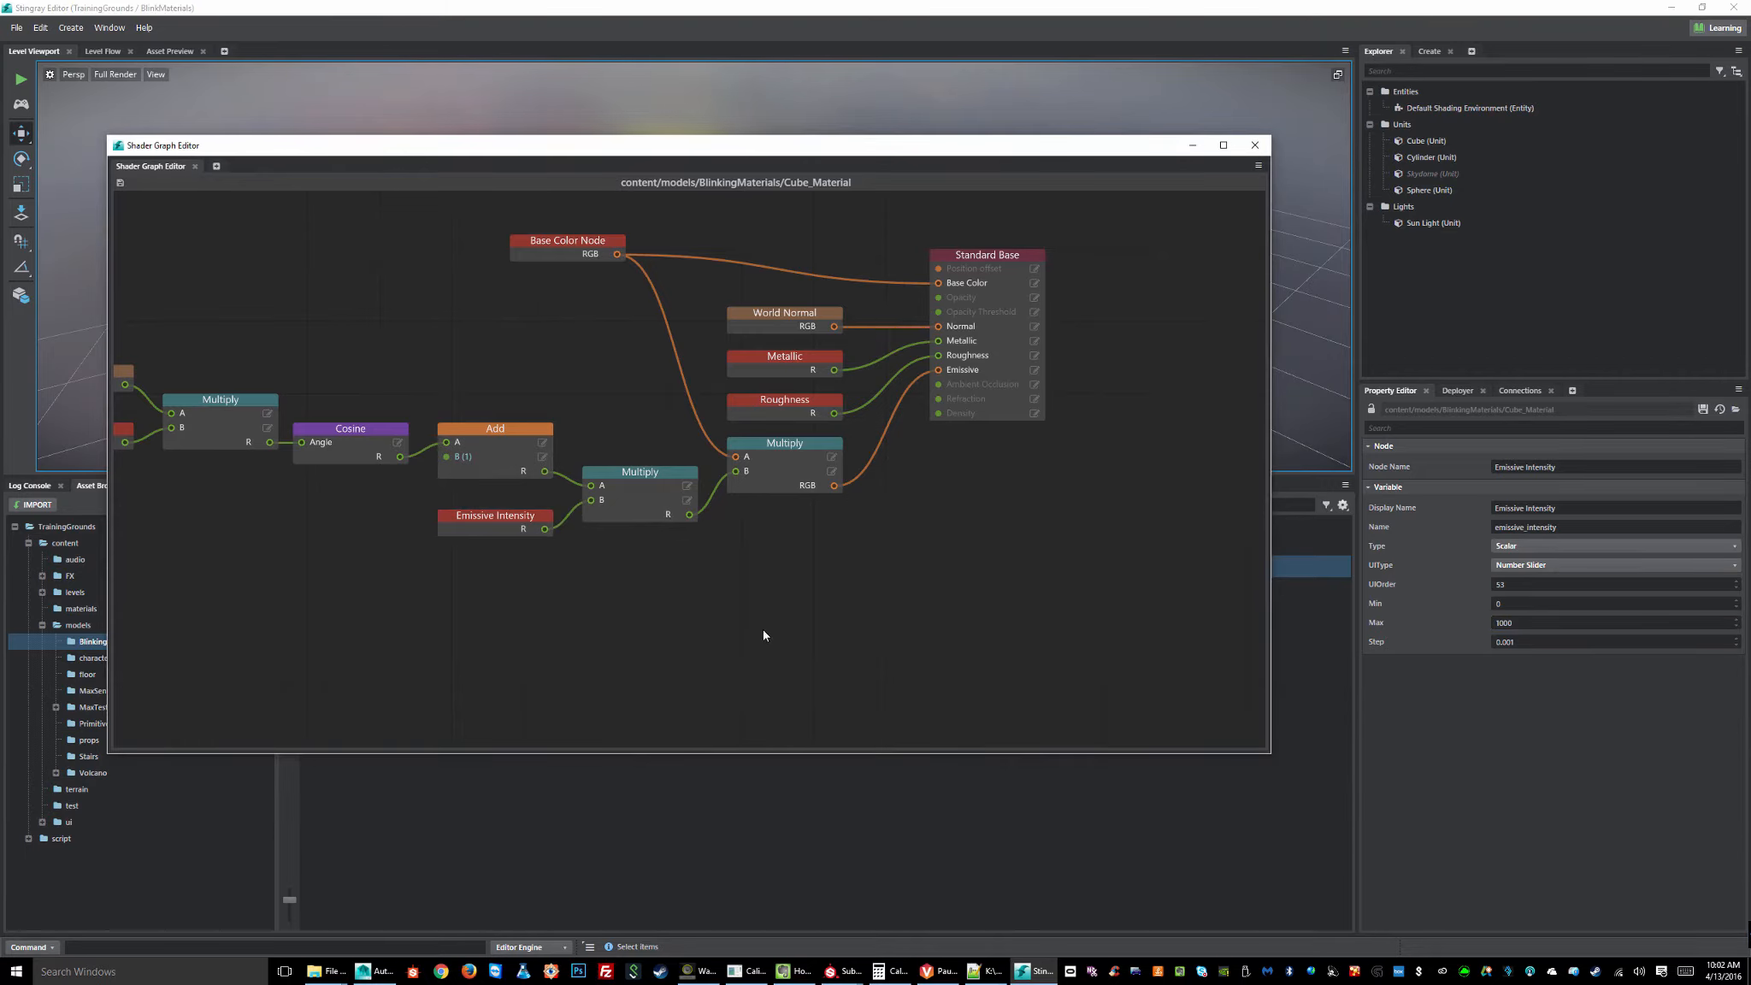
{"action": "left_click", "coordinate": [639, 485]}
{"action": "left_click", "coordinate": [719, 594]}
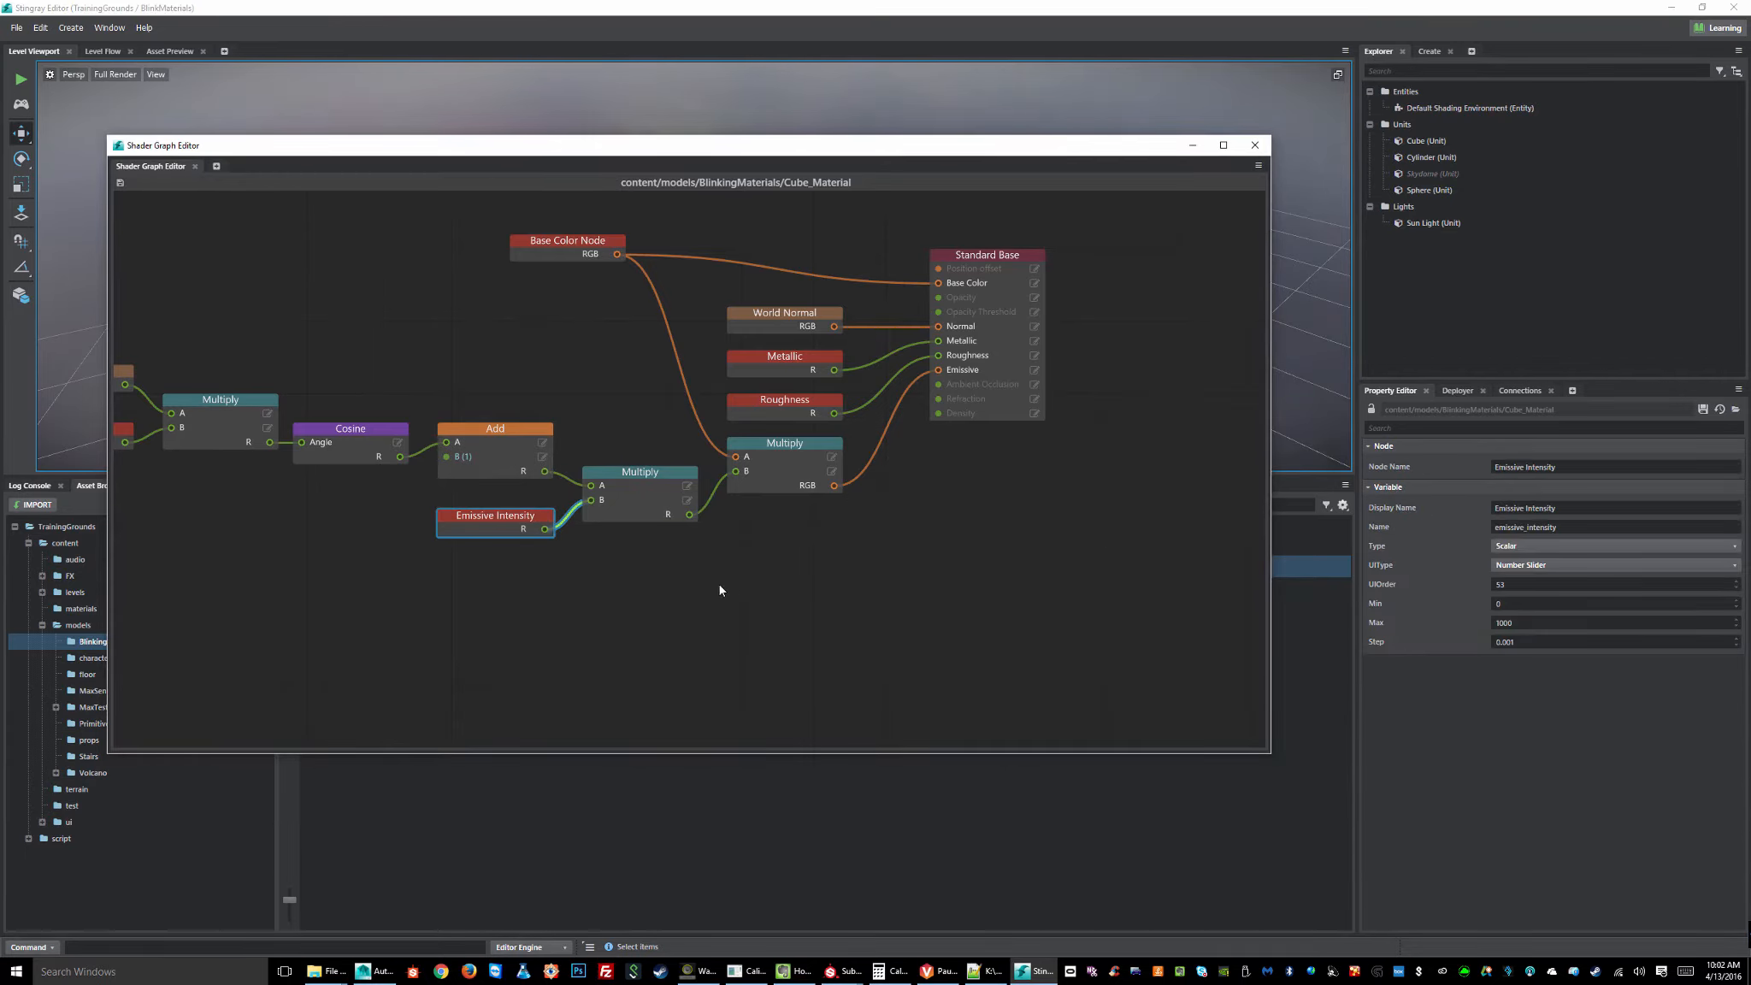
{"action": "left_click_drag", "start_coordinate": [1508, 590], "coordinate": [1510, 594]}
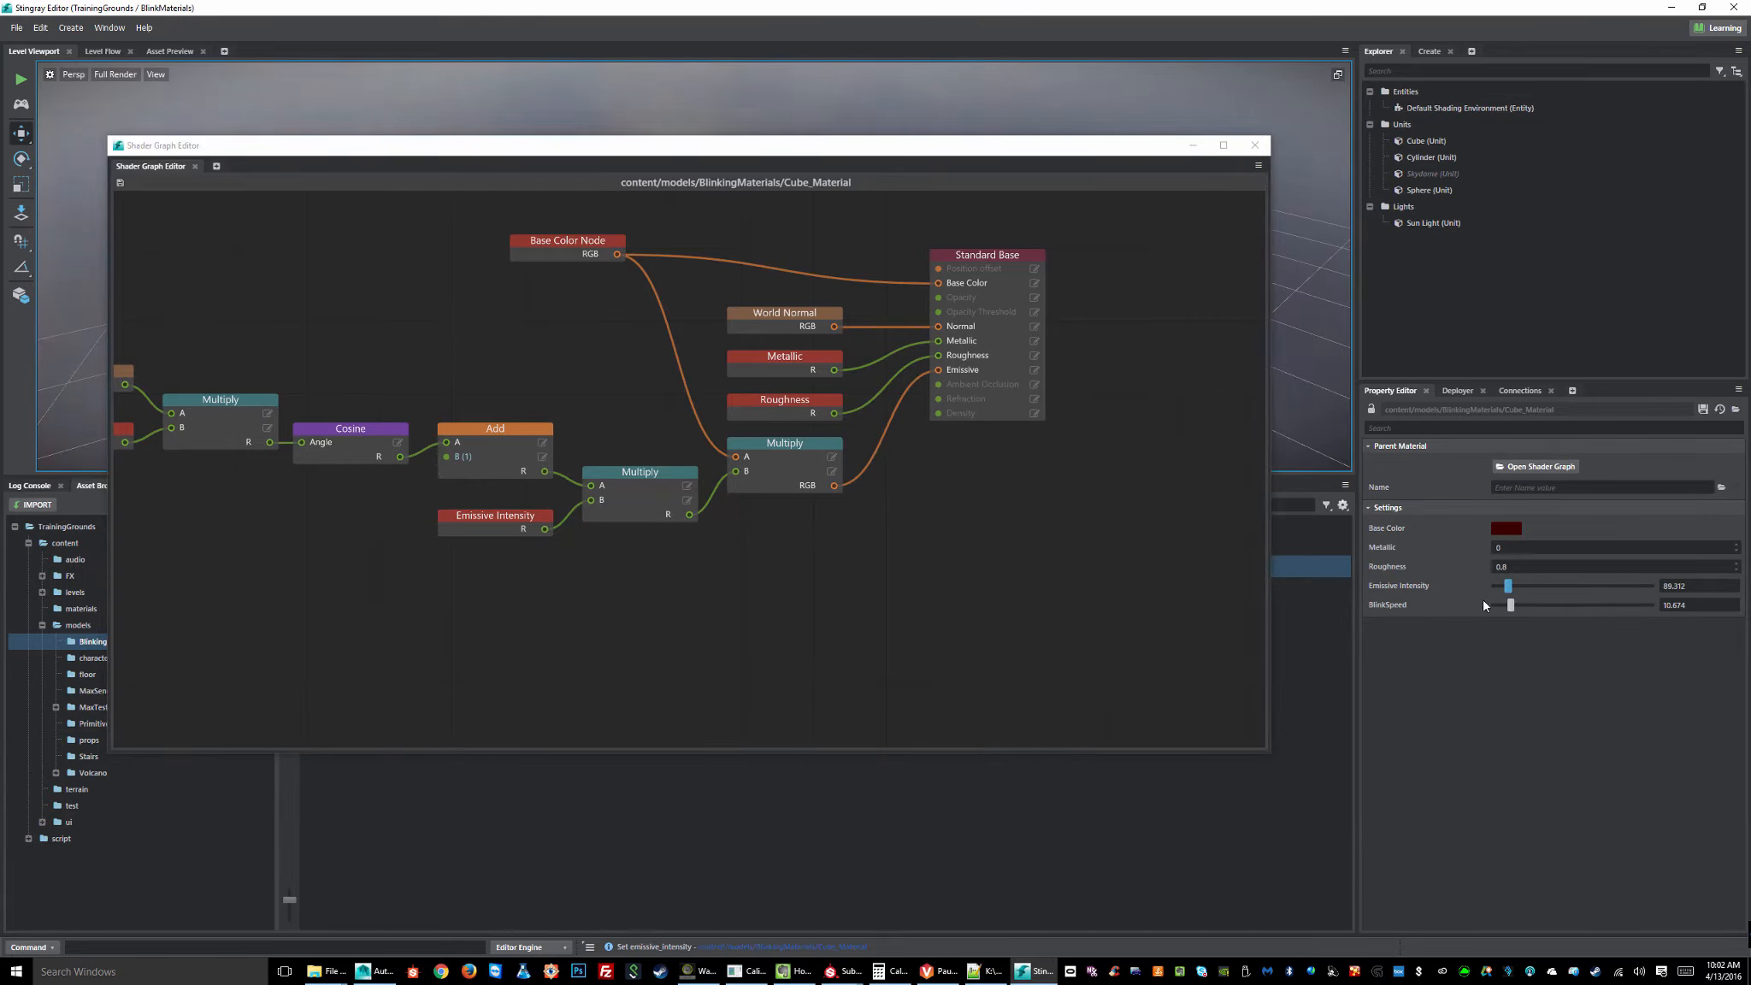
{"action": "left_click_drag", "start_coordinate": [1506, 592], "coordinate": [1496, 594]}
{"action": "left_click", "coordinate": [597, 611]}
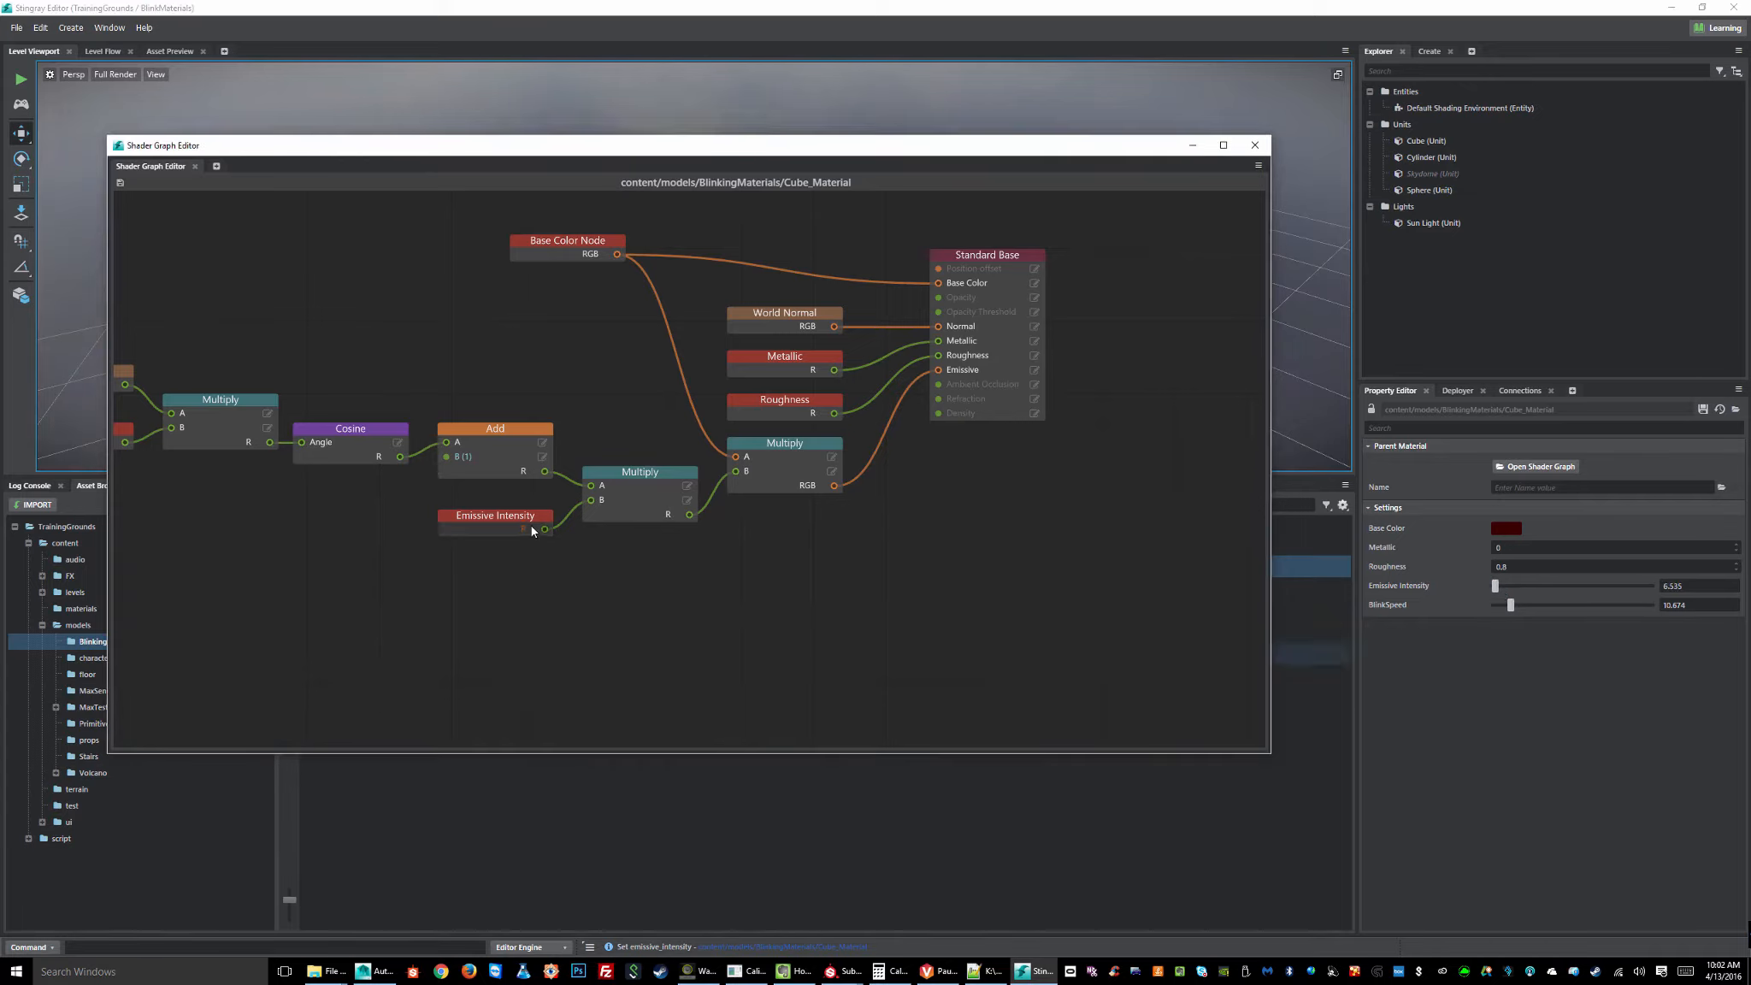
- Set the Emissive Intensity variable's Max to 20 and the material's Emissive Intensity to about 4.1
{"action": "left_click", "coordinate": [532, 530]}
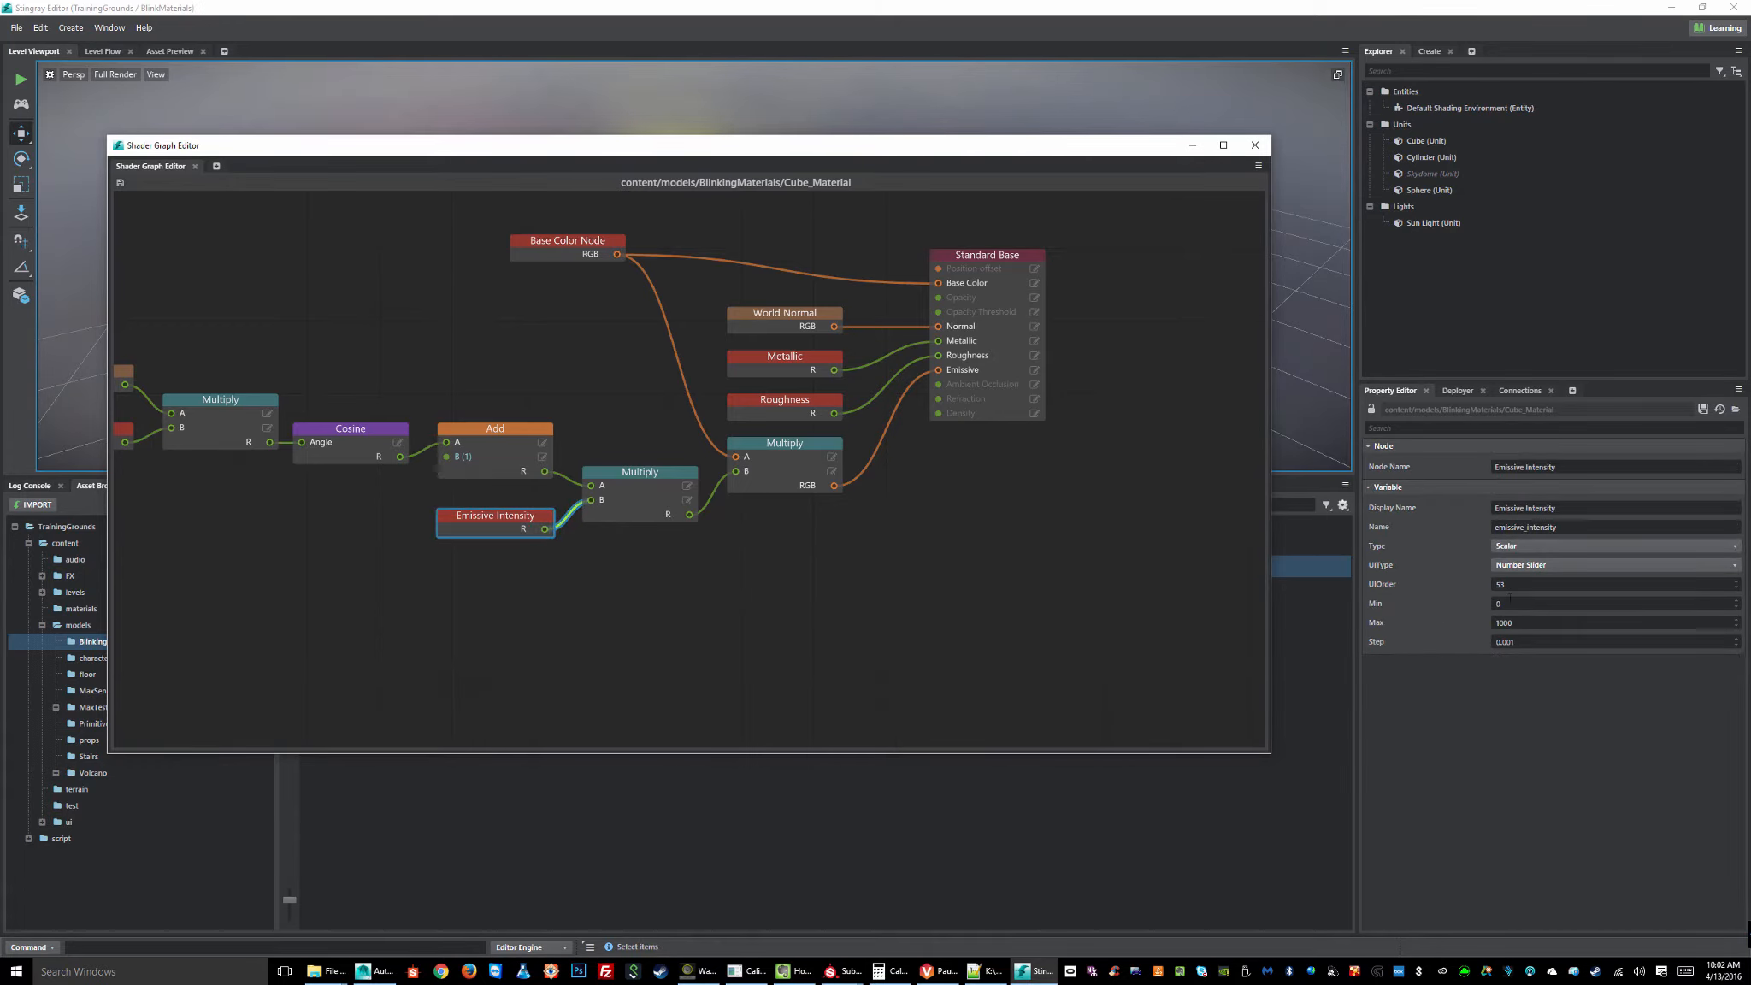
{"action": "left_click", "coordinate": [1548, 623]}
{"action": "type", "text": "20"}
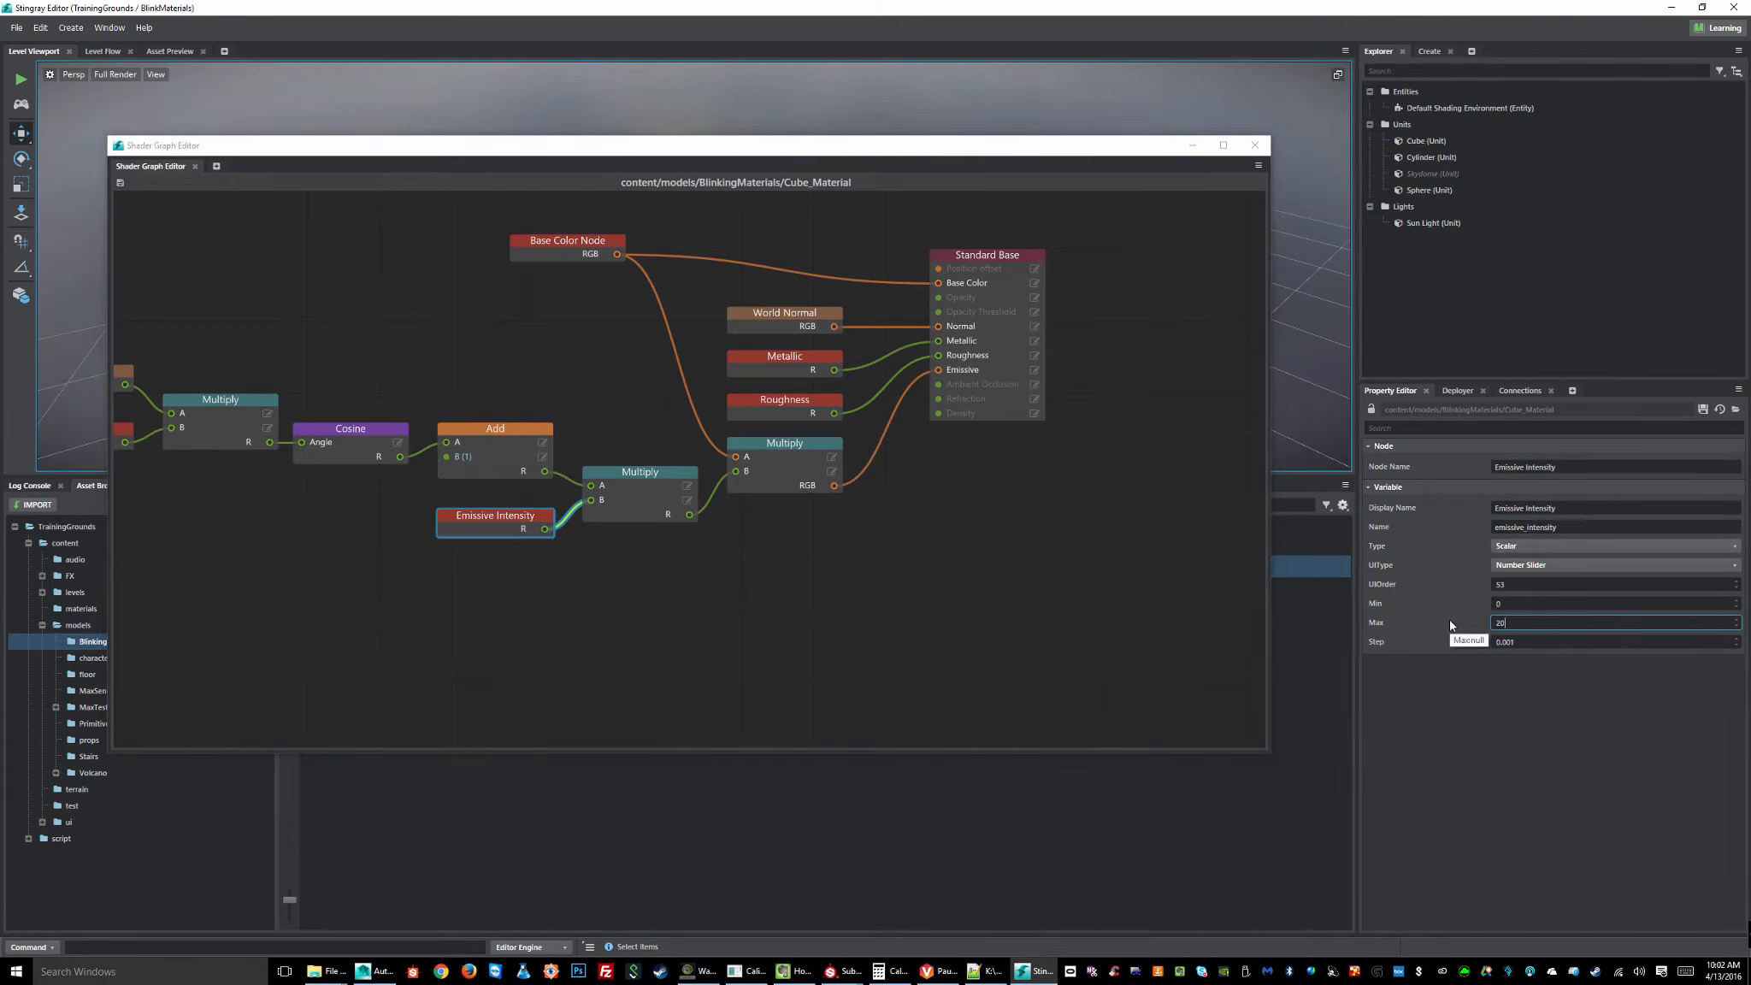
{"action": "key", "text": "Return"}
{"action": "left_click", "coordinate": [1035, 525]}
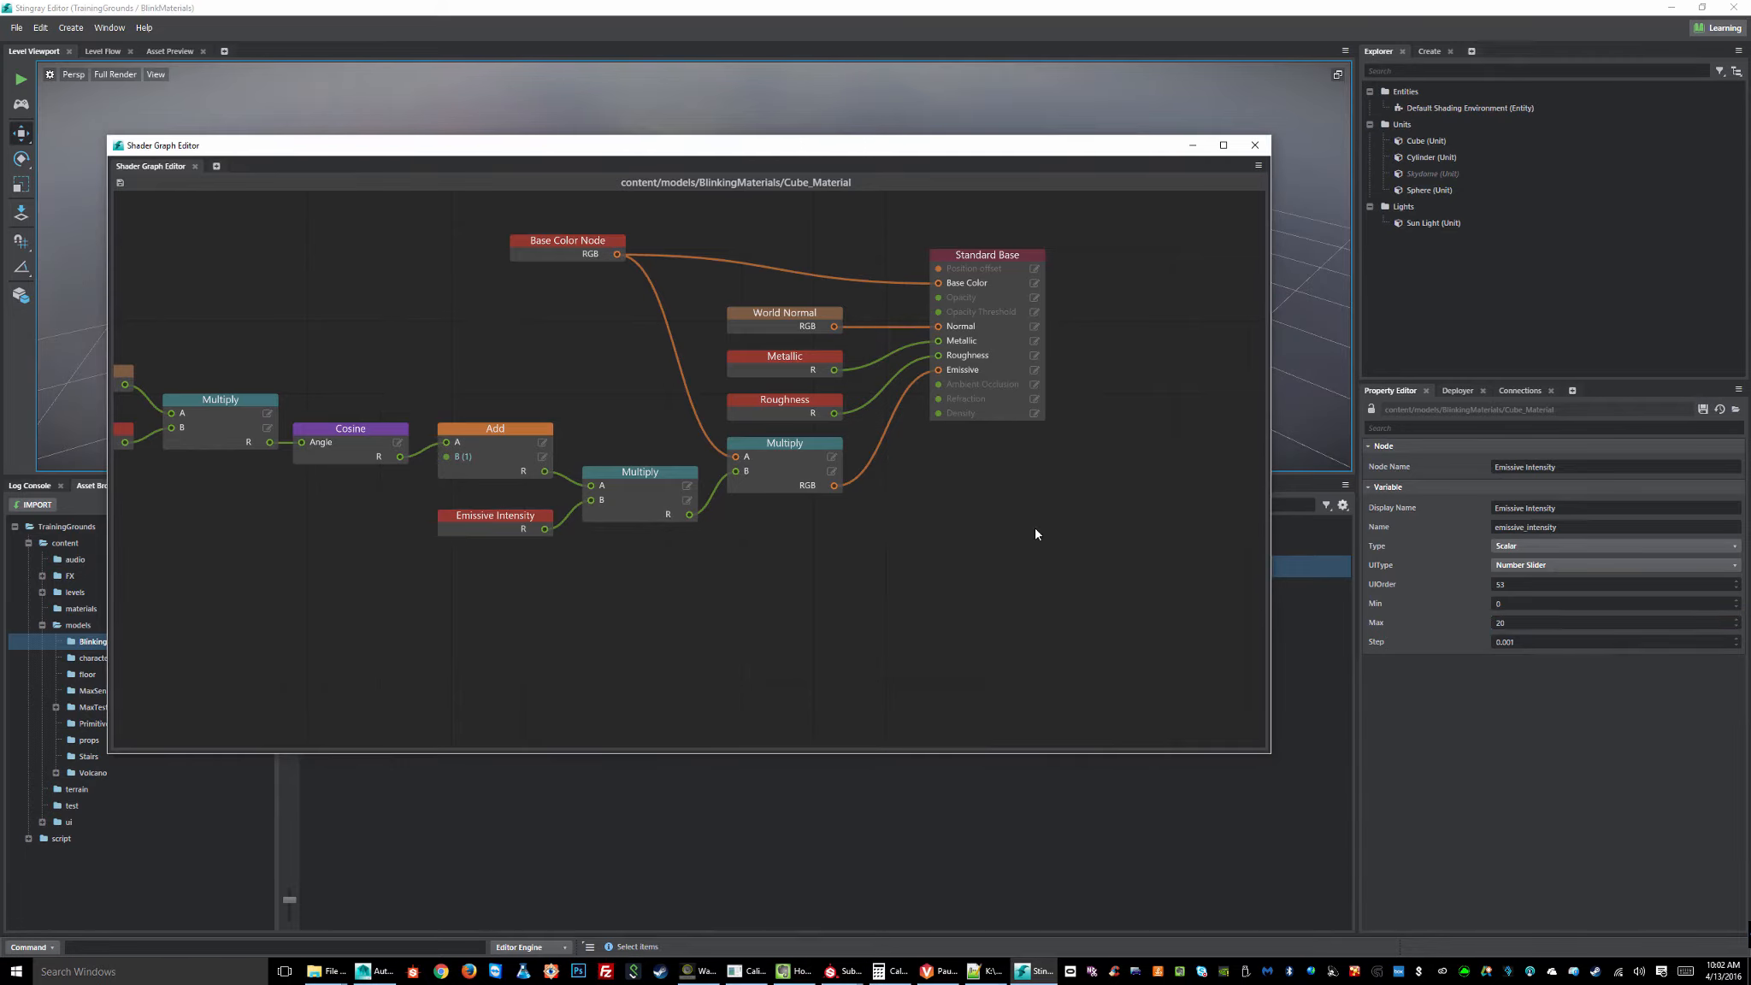
{"action": "mouse_move", "coordinate": [1545, 587]}
{"action": "left_mouse_down"}
{"action": "mouse_move", "coordinate": [1492, 588]}
{"action": "mouse_move", "coordinate": [1525, 606]}
{"action": "left_mouse_up"}
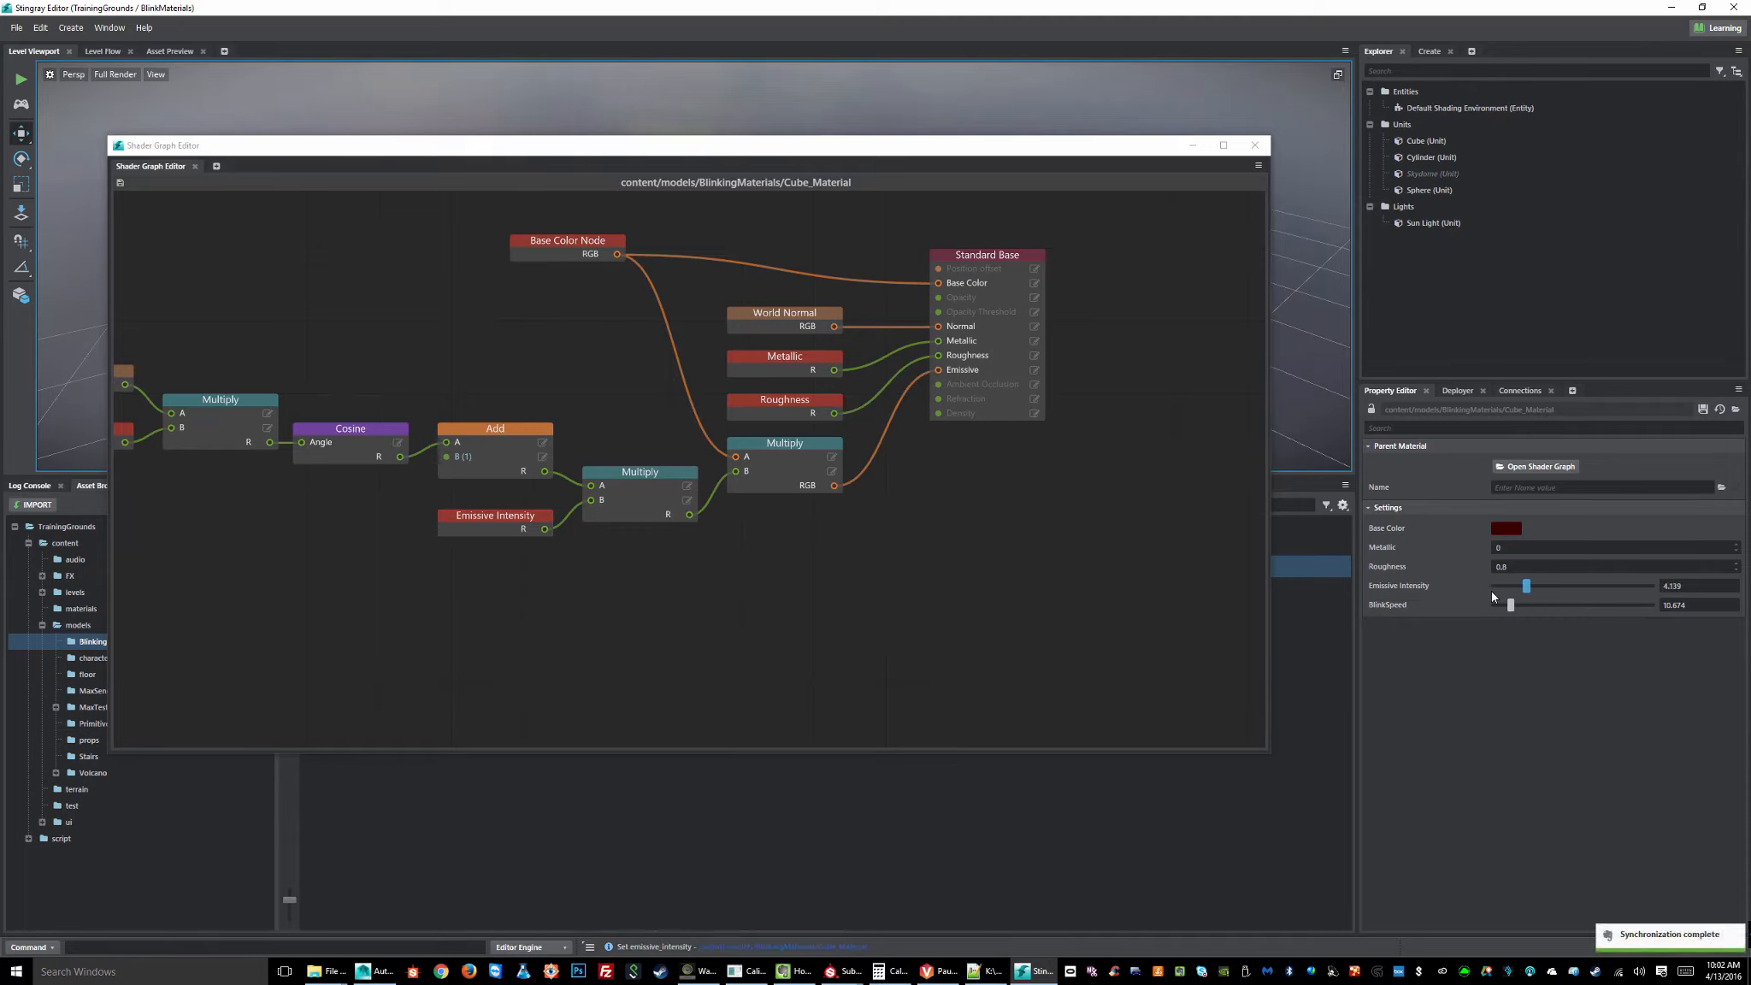
{"action": "left_click", "coordinate": [744, 513]}
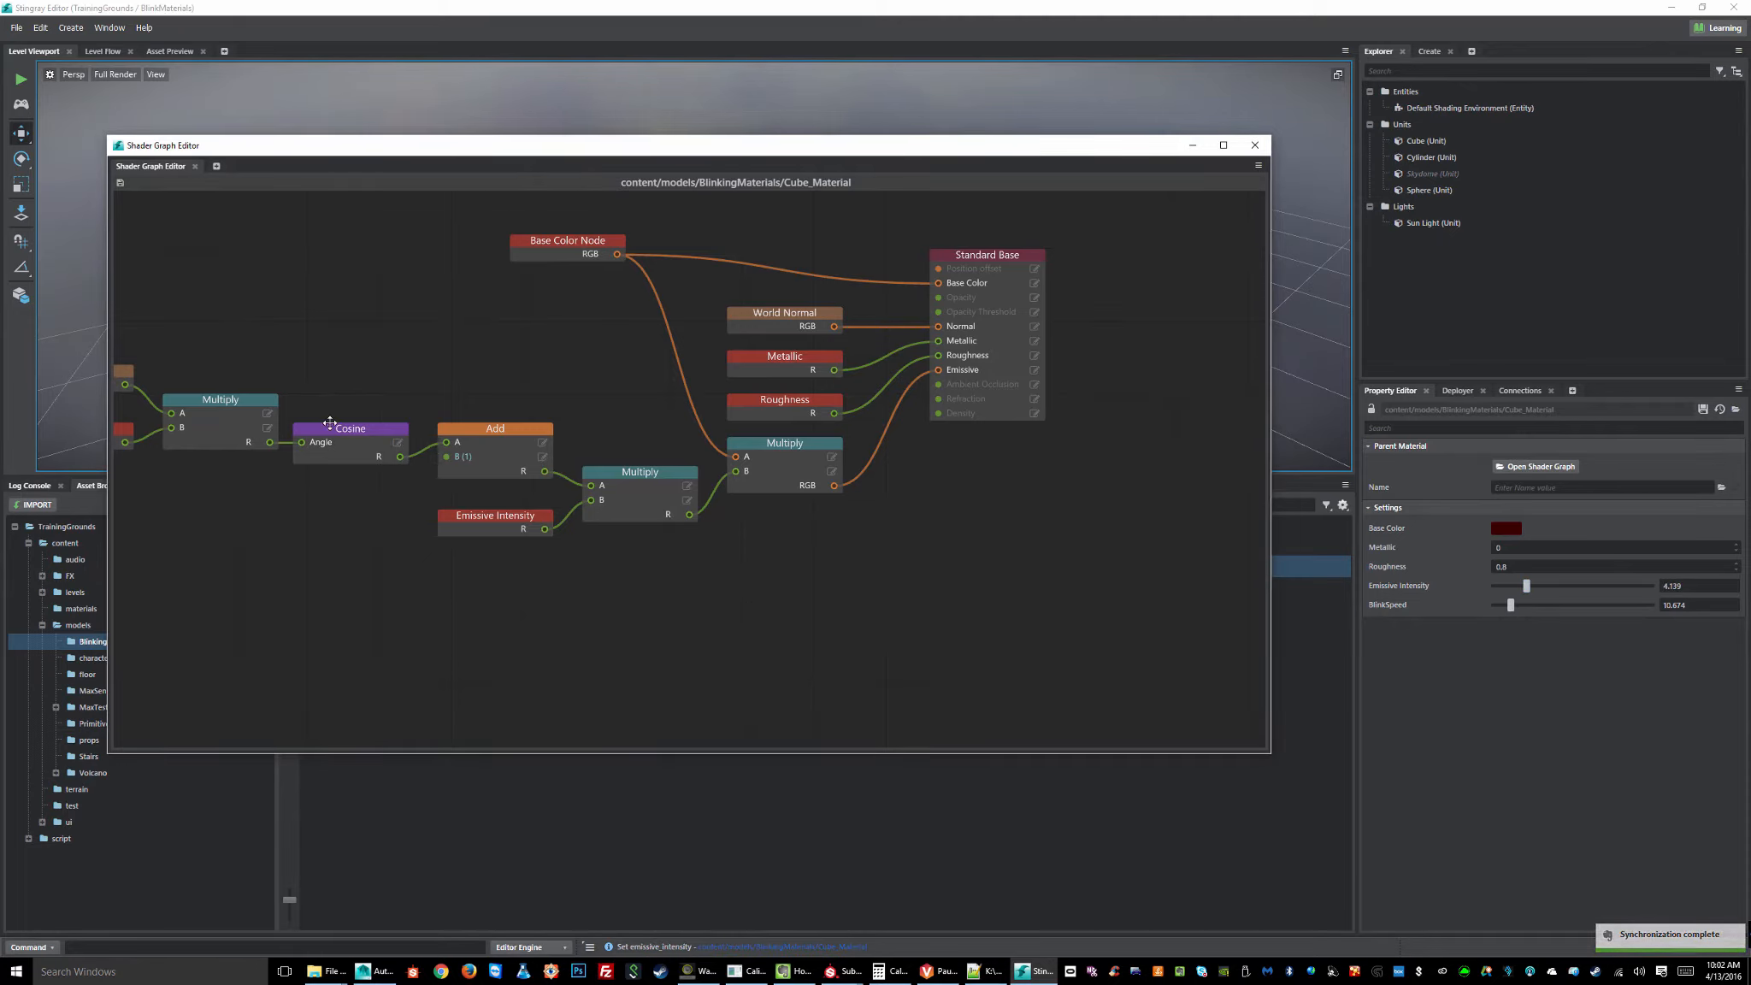
- Move the Cosine node slightly up to level its output with the Add node's input, and review the Add and Emissive Intensity nodes
{"action": "left_click_drag", "start_coordinate": [354, 443], "coordinate": [357, 421]}
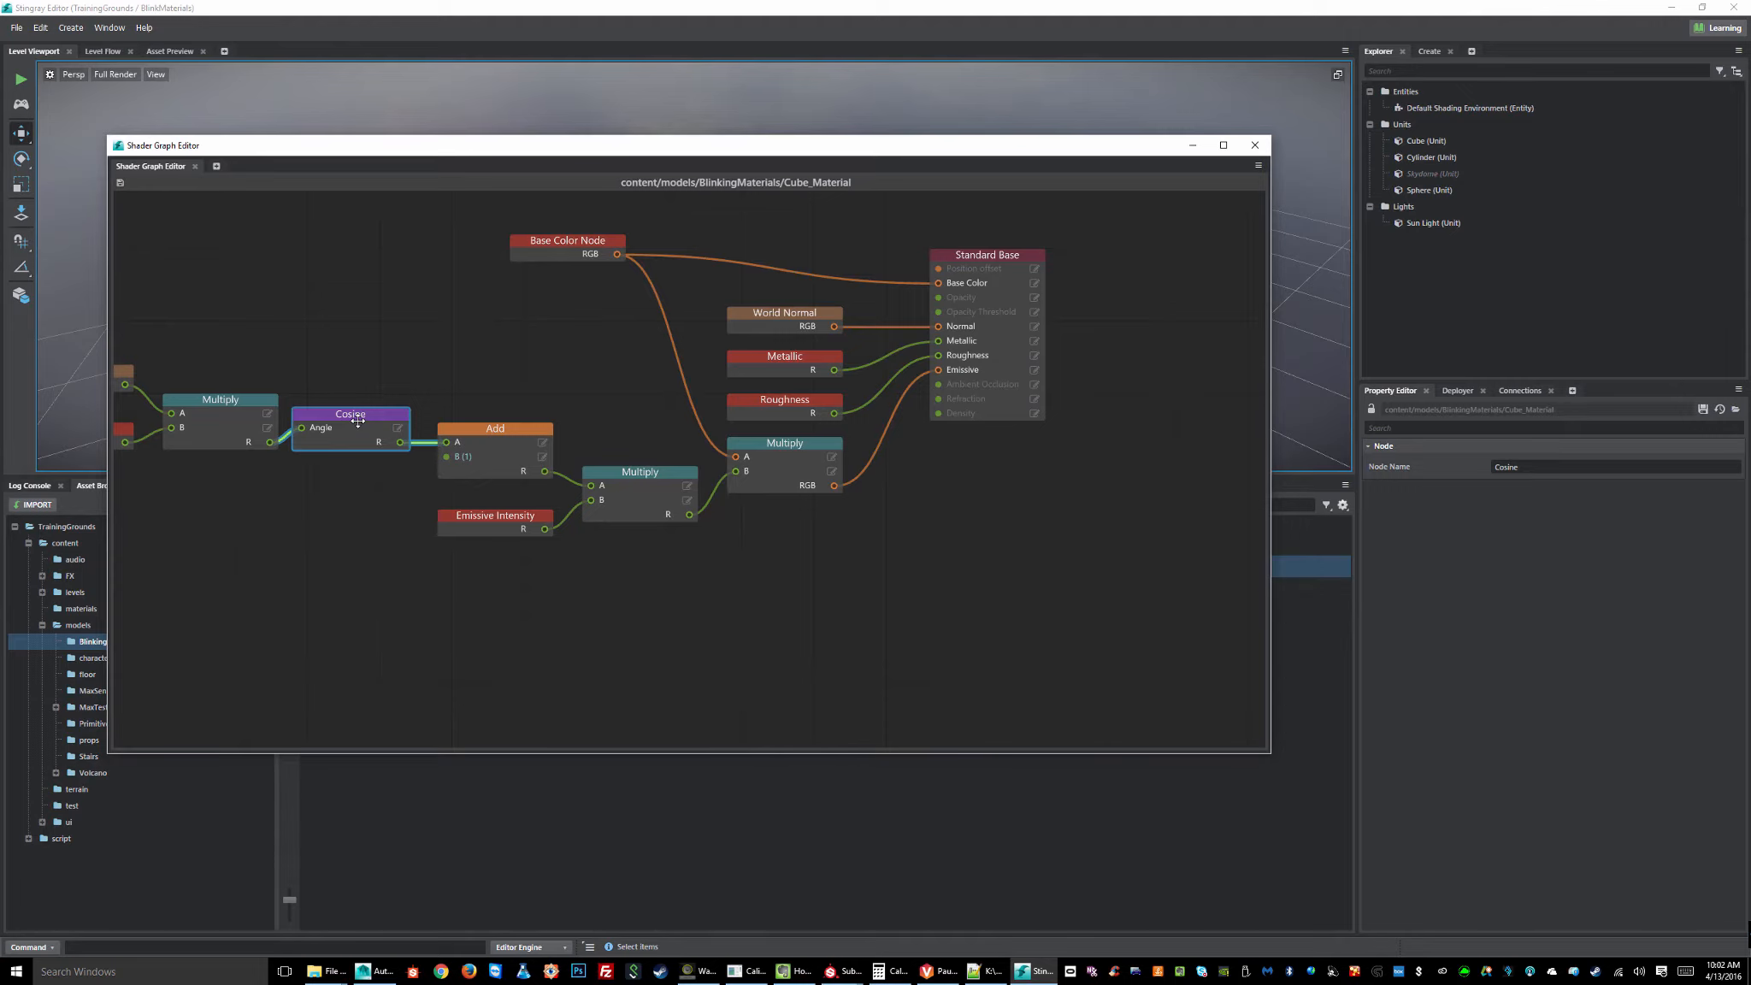
{"action": "left_click", "coordinate": [493, 433]}
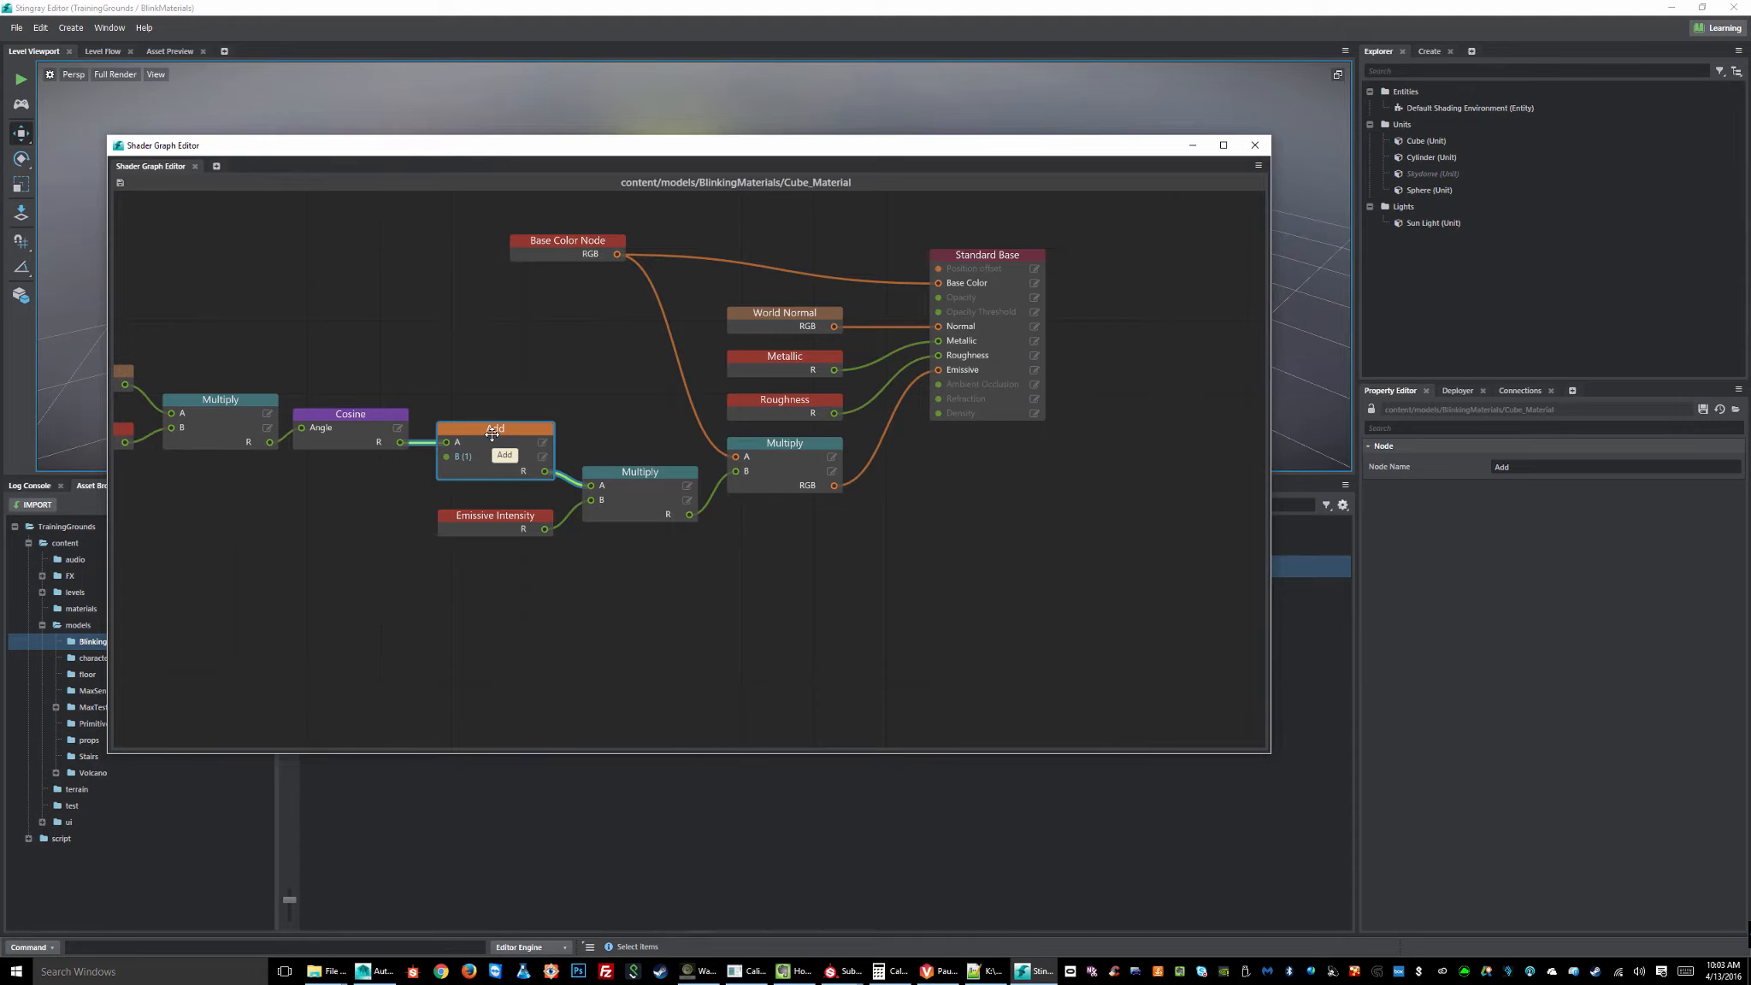
{"action": "left_click", "coordinate": [513, 517]}
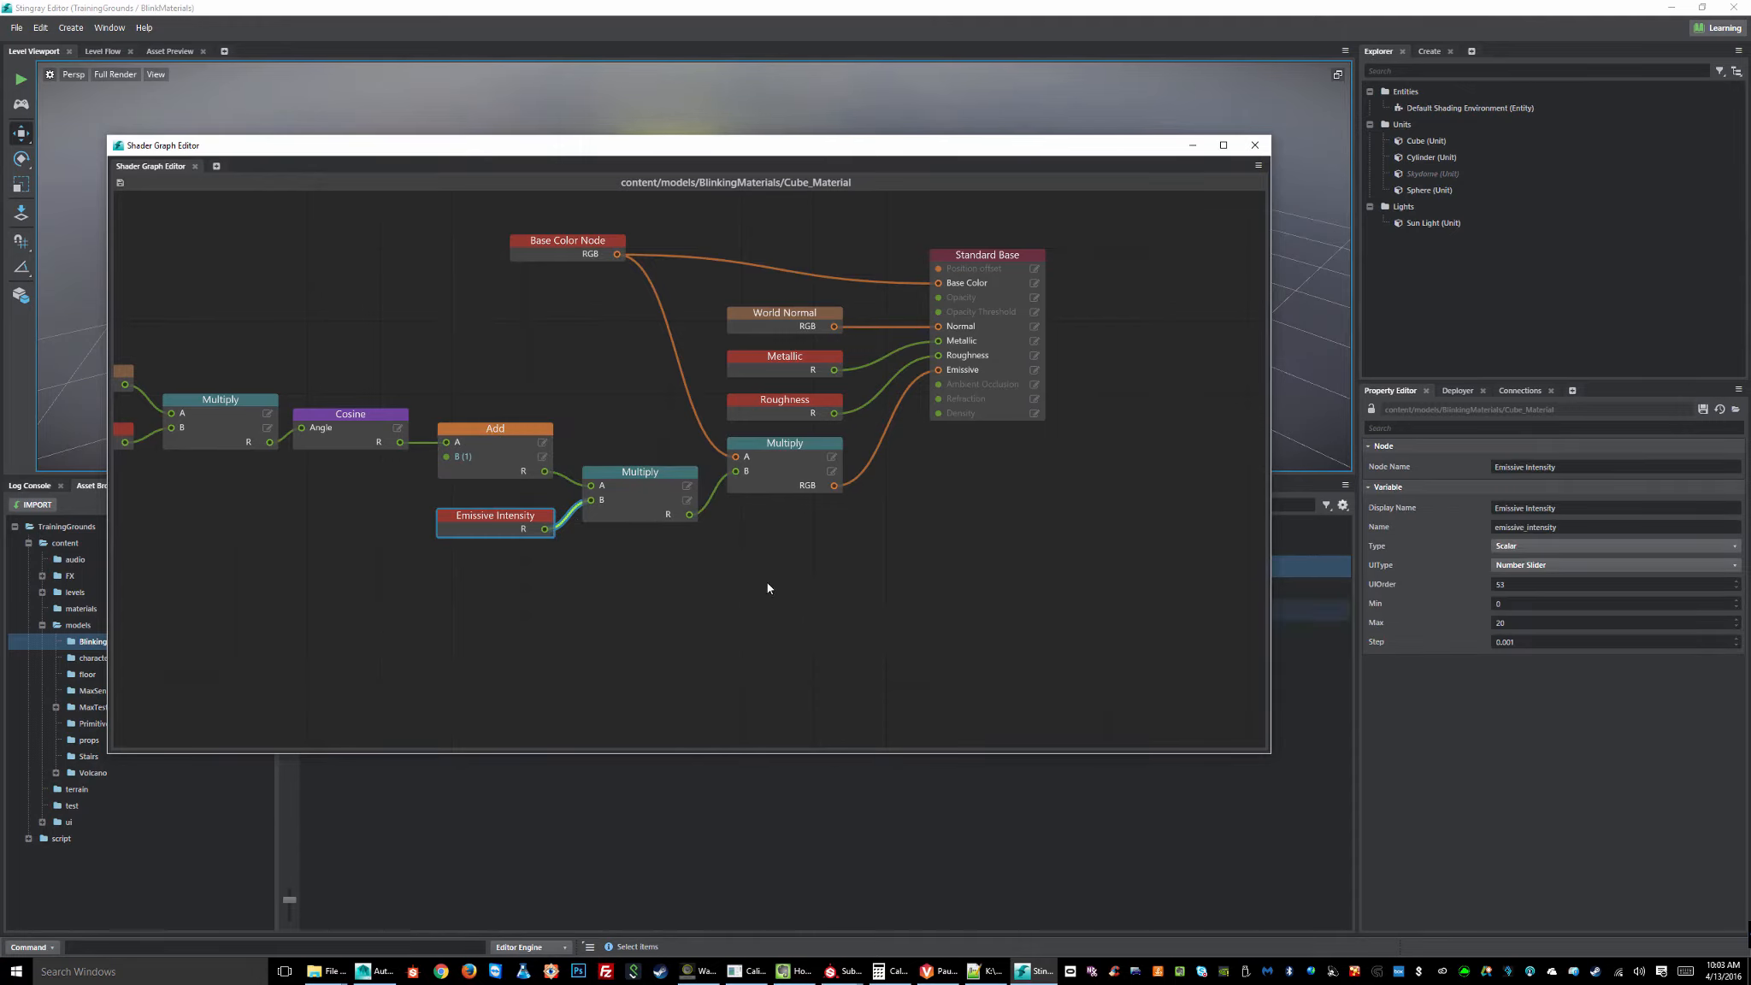
- Level the two rightmost Multiply nodes with each other and trace the links from Base Color through the final Multiply into Emissive
{"action": "left_click", "coordinate": [785, 442]}
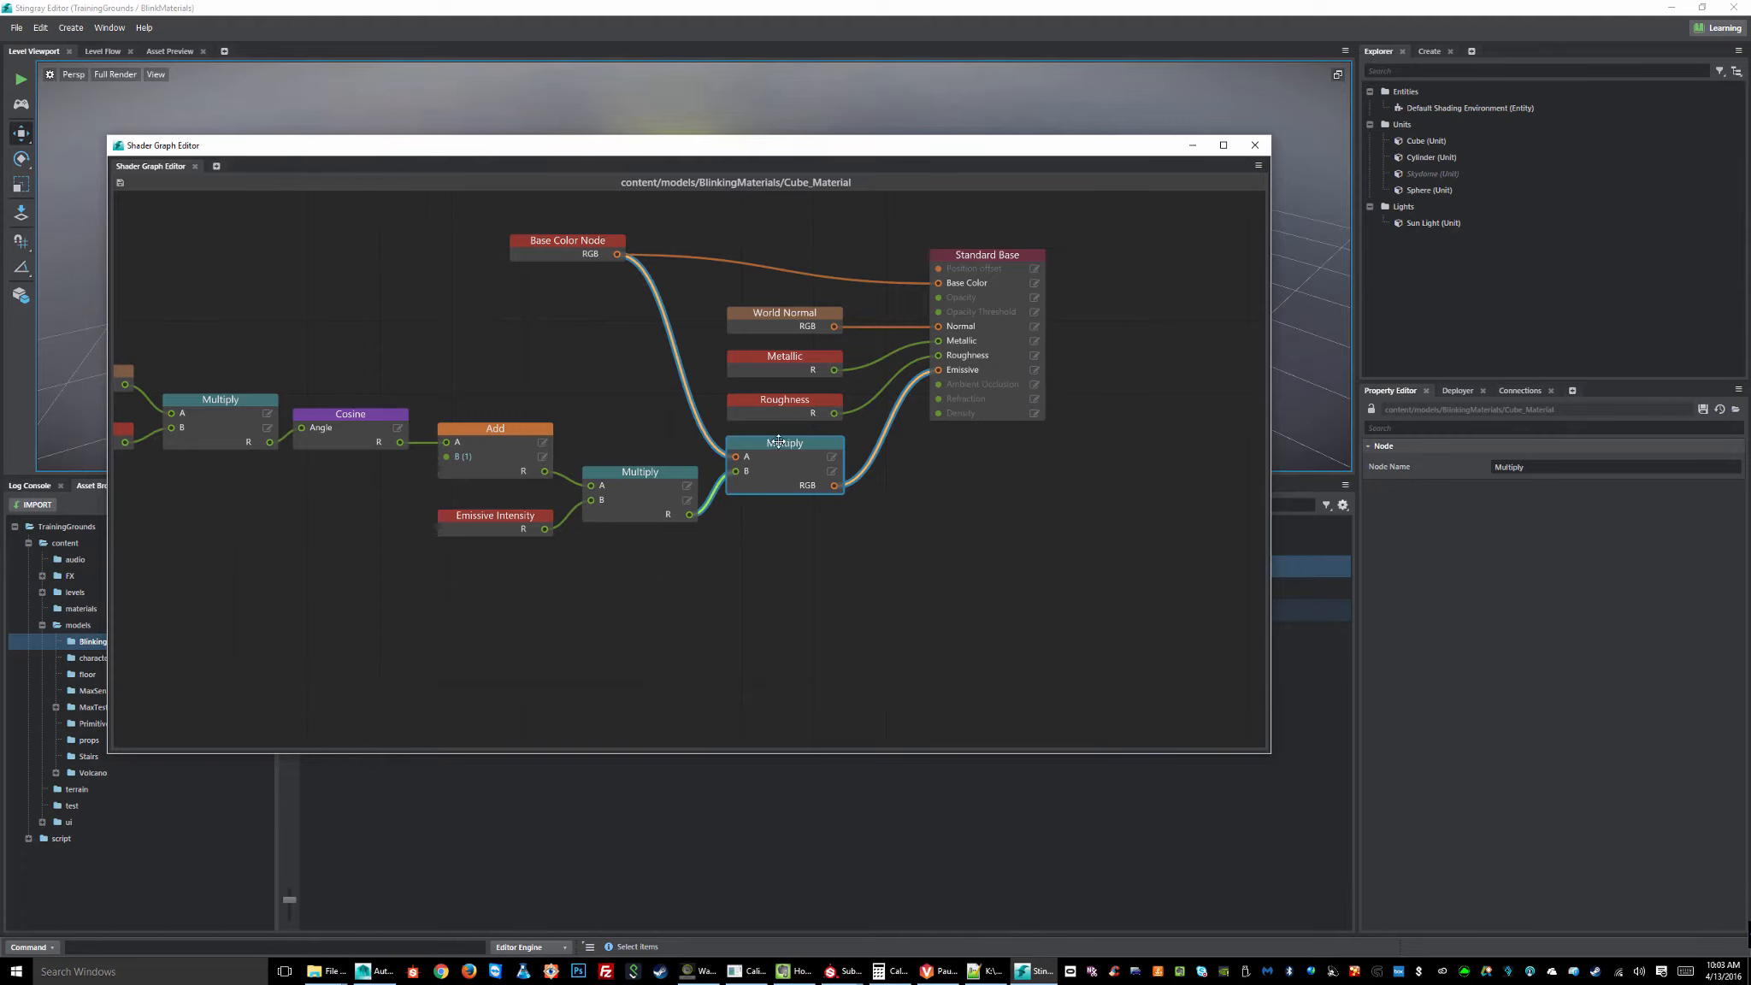
{"action": "left_click_drag", "start_coordinate": [767, 482], "coordinate": [782, 496]}
{"action": "mouse_move", "coordinate": [608, 311]}
{"action": "left_mouse_down"}
{"action": "mouse_move", "coordinate": [676, 316]}
{"action": "mouse_move", "coordinate": [684, 347]}
{"action": "left_mouse_up"}
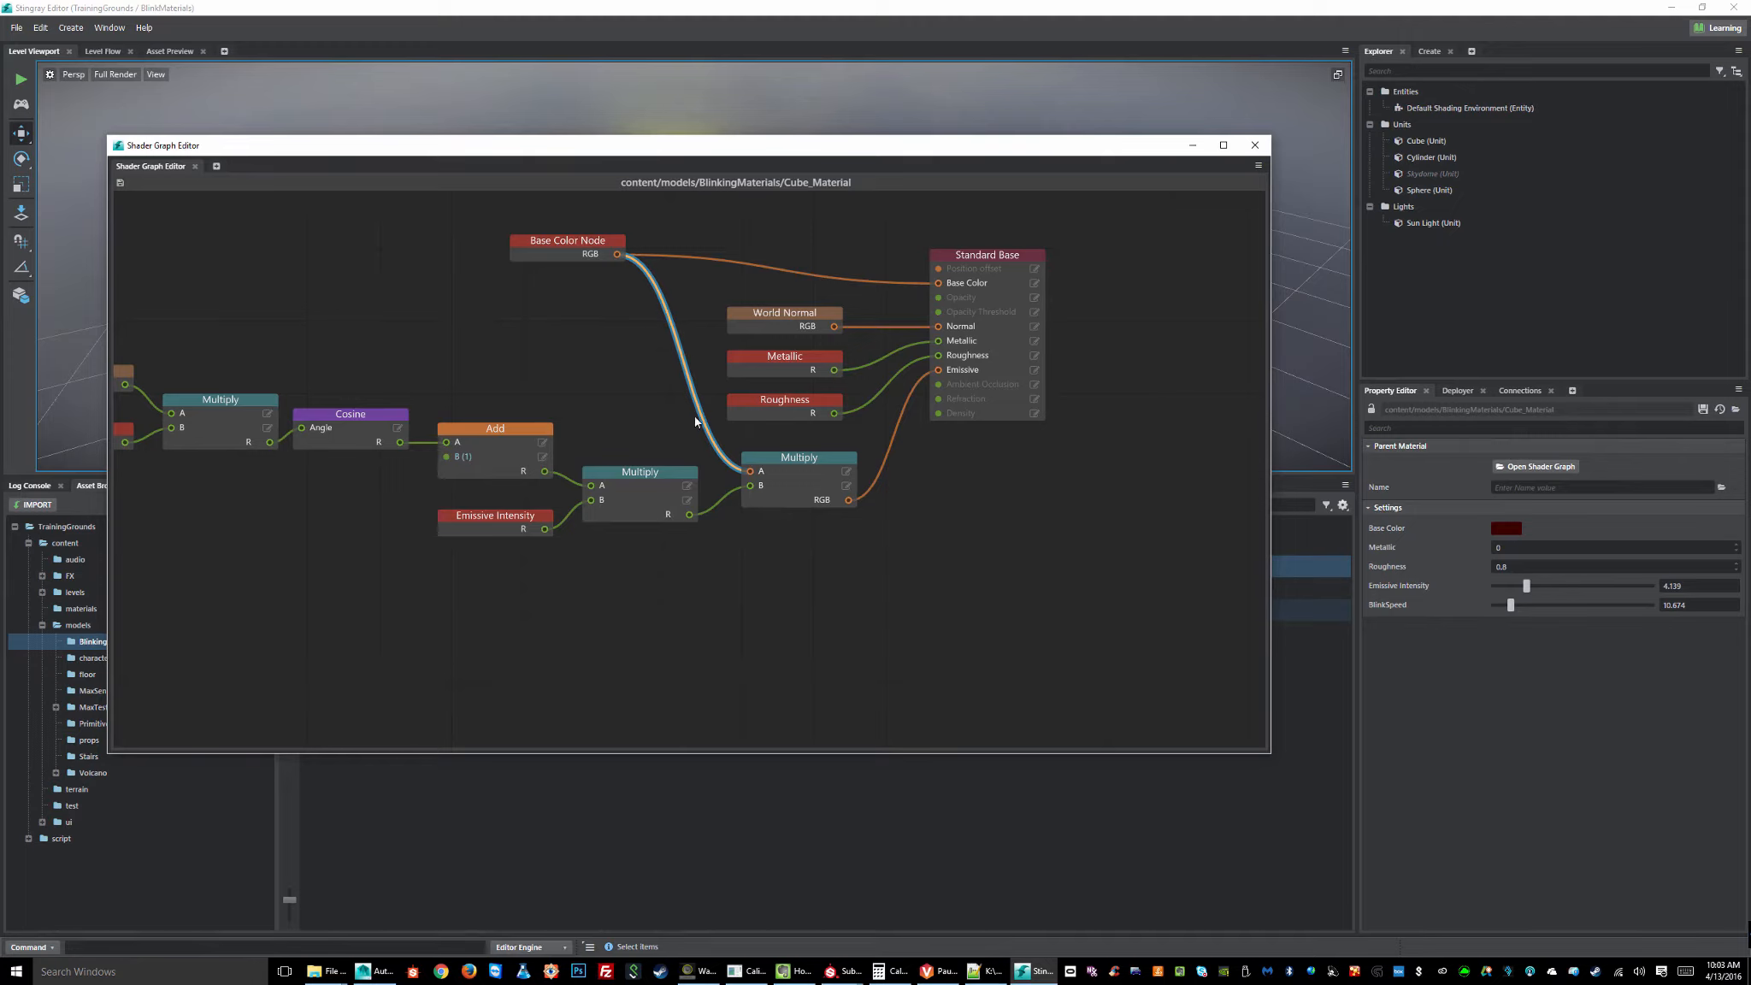
{"action": "left_click_drag", "start_coordinate": [741, 474], "coordinate": [734, 483]}
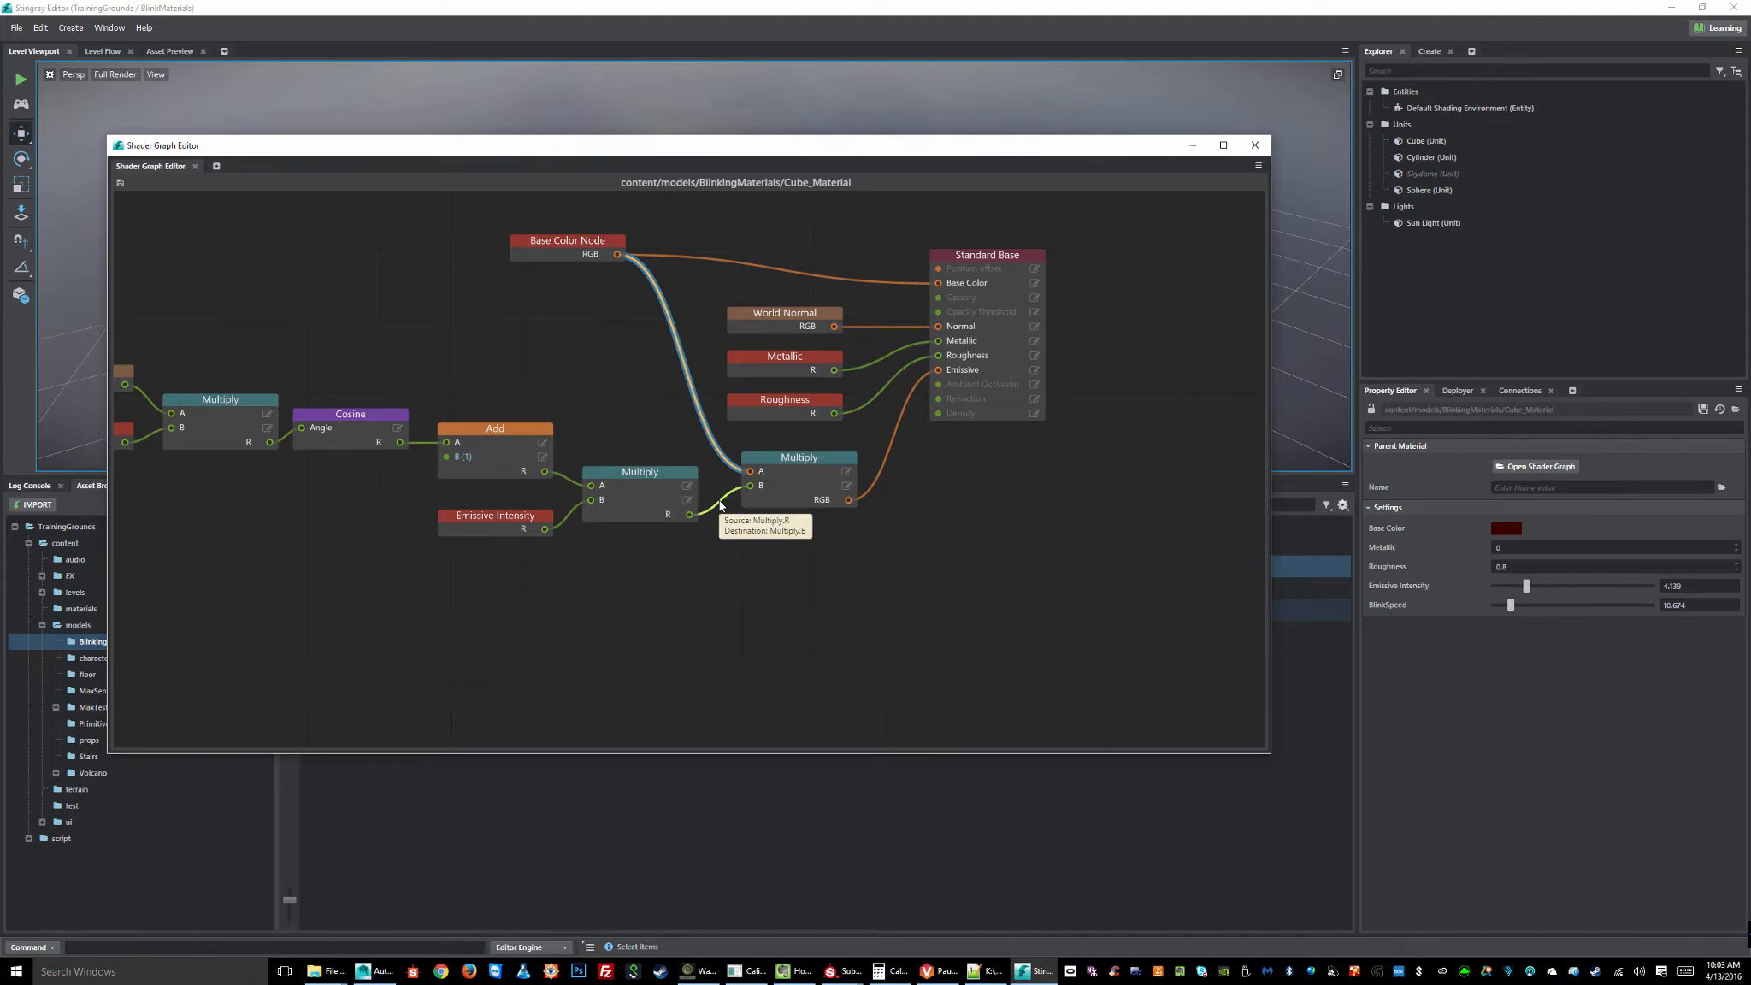
{"action": "left_click", "coordinate": [720, 503]}
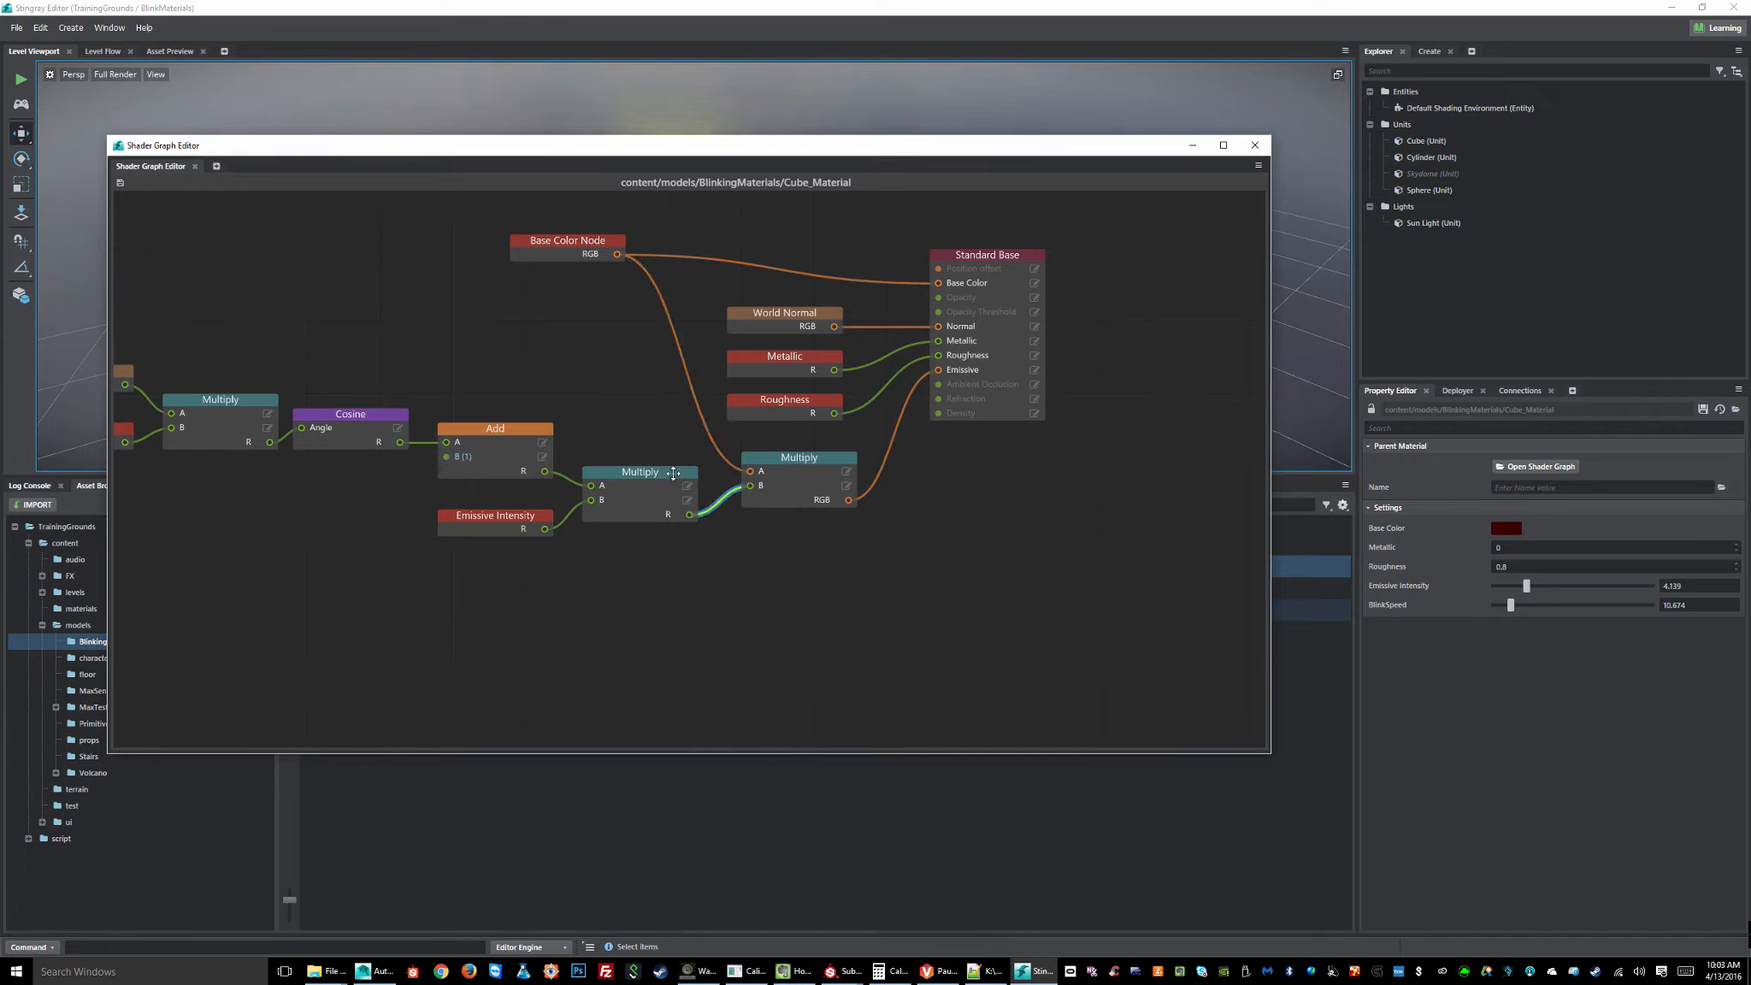
{"action": "left_click_drag", "start_coordinate": [655, 470], "coordinate": [671, 453]}
{"action": "left_click", "coordinate": [691, 382]}
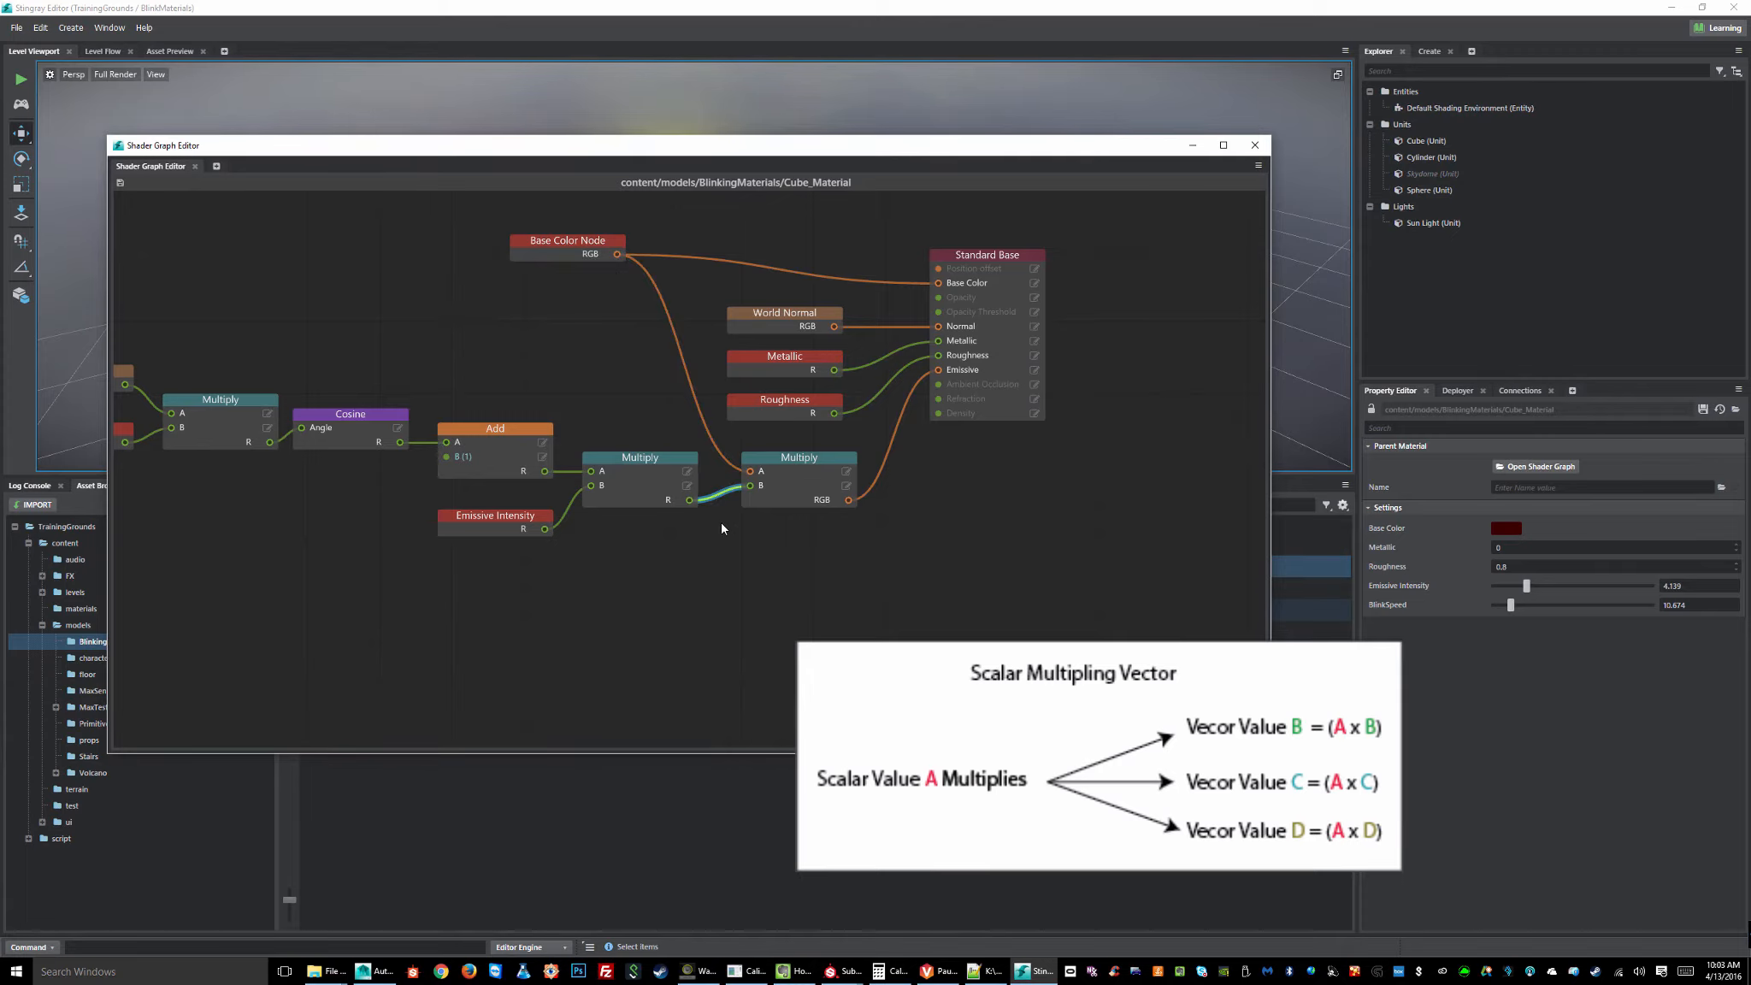
{"action": "left_click", "coordinate": [716, 463]}
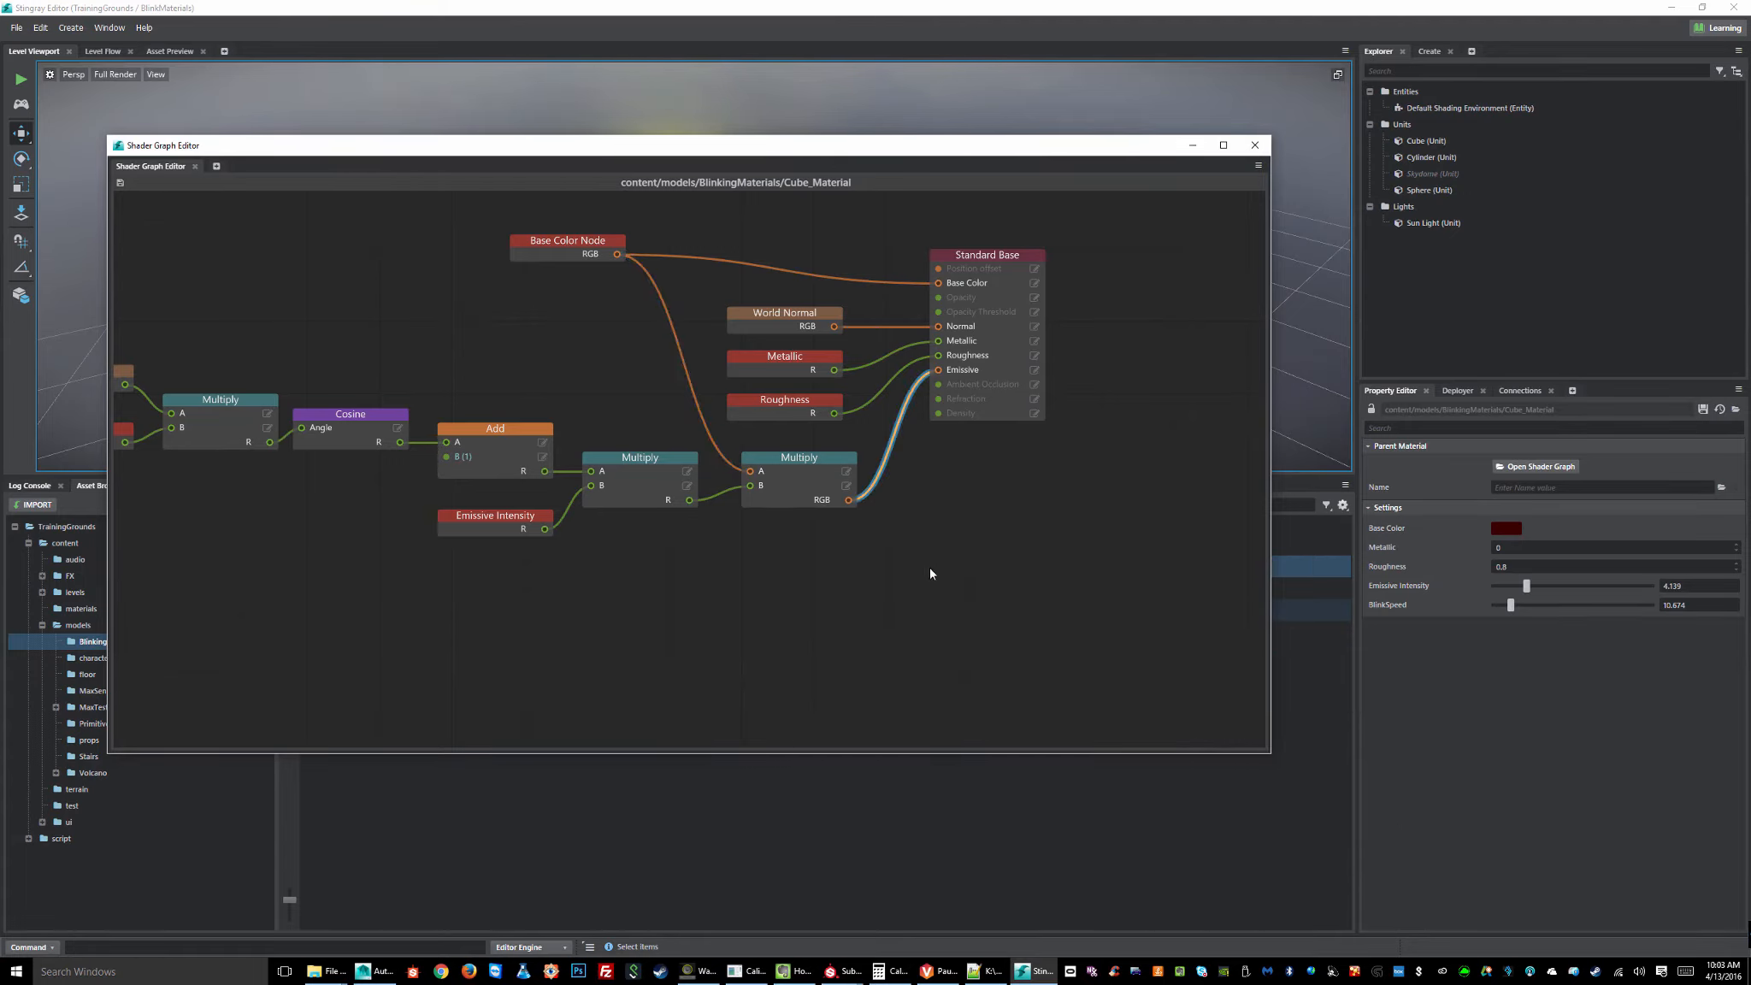
- Examine the whole blinking chain from the Time and BlinkSpeed nodes through Cosine, Add and Emissive Intensity to the final Multiply
{"action": "scroll", "coordinate": [560, 567], "scroll_direction": "up", "scroll_amount": 1}
{"action": "middle_click_drag", "start_coordinate": [560, 568], "coordinate": [733, 572]}
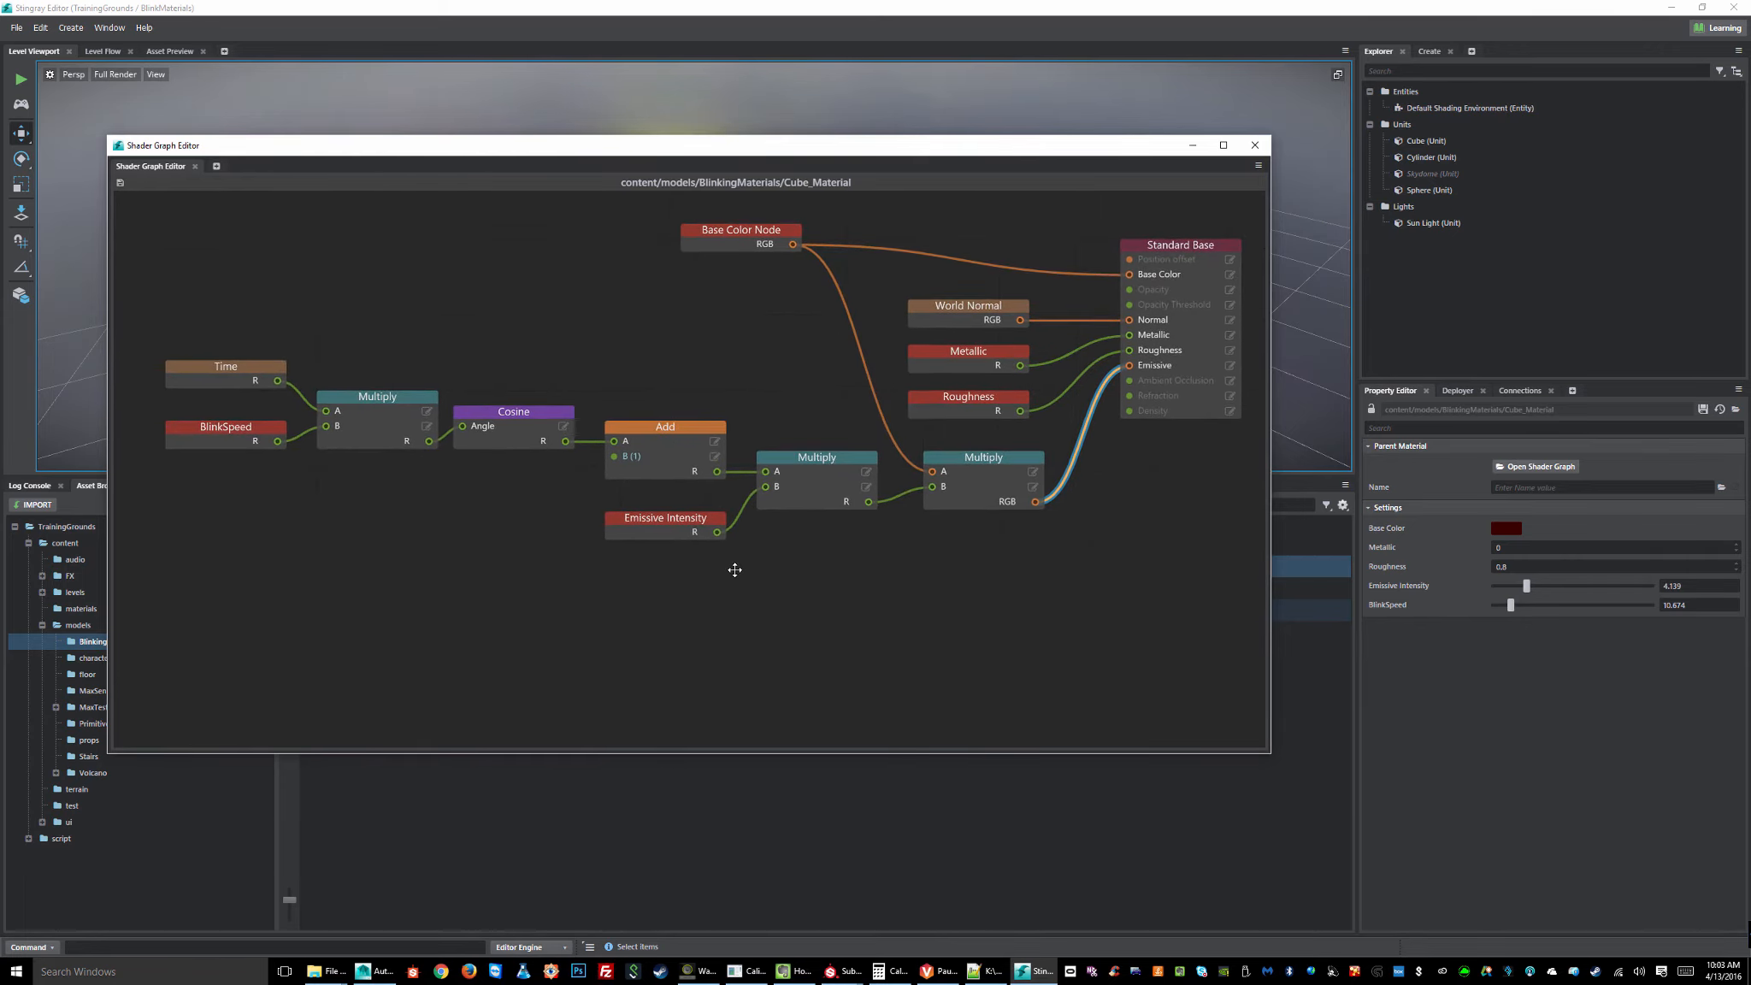
{"action": "scroll", "coordinate": [734, 576], "scroll_direction": "down", "scroll_amount": 2}
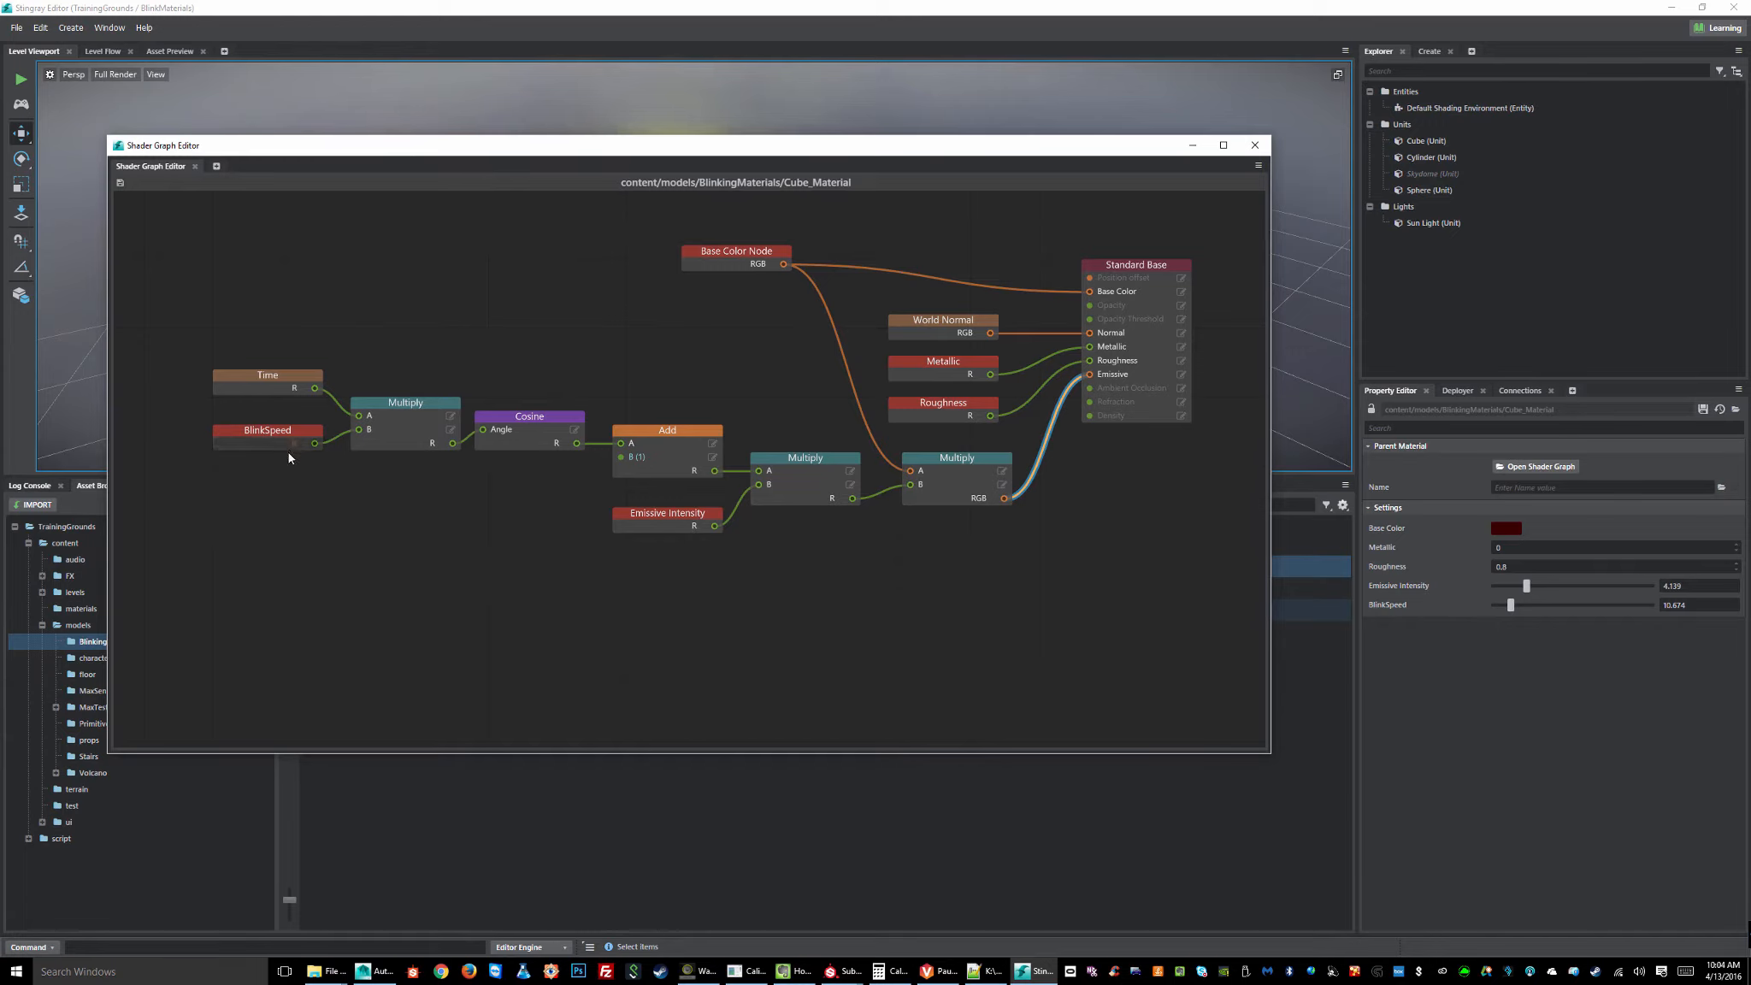
{"action": "left_click_drag", "start_coordinate": [248, 329], "coordinate": [265, 495]}
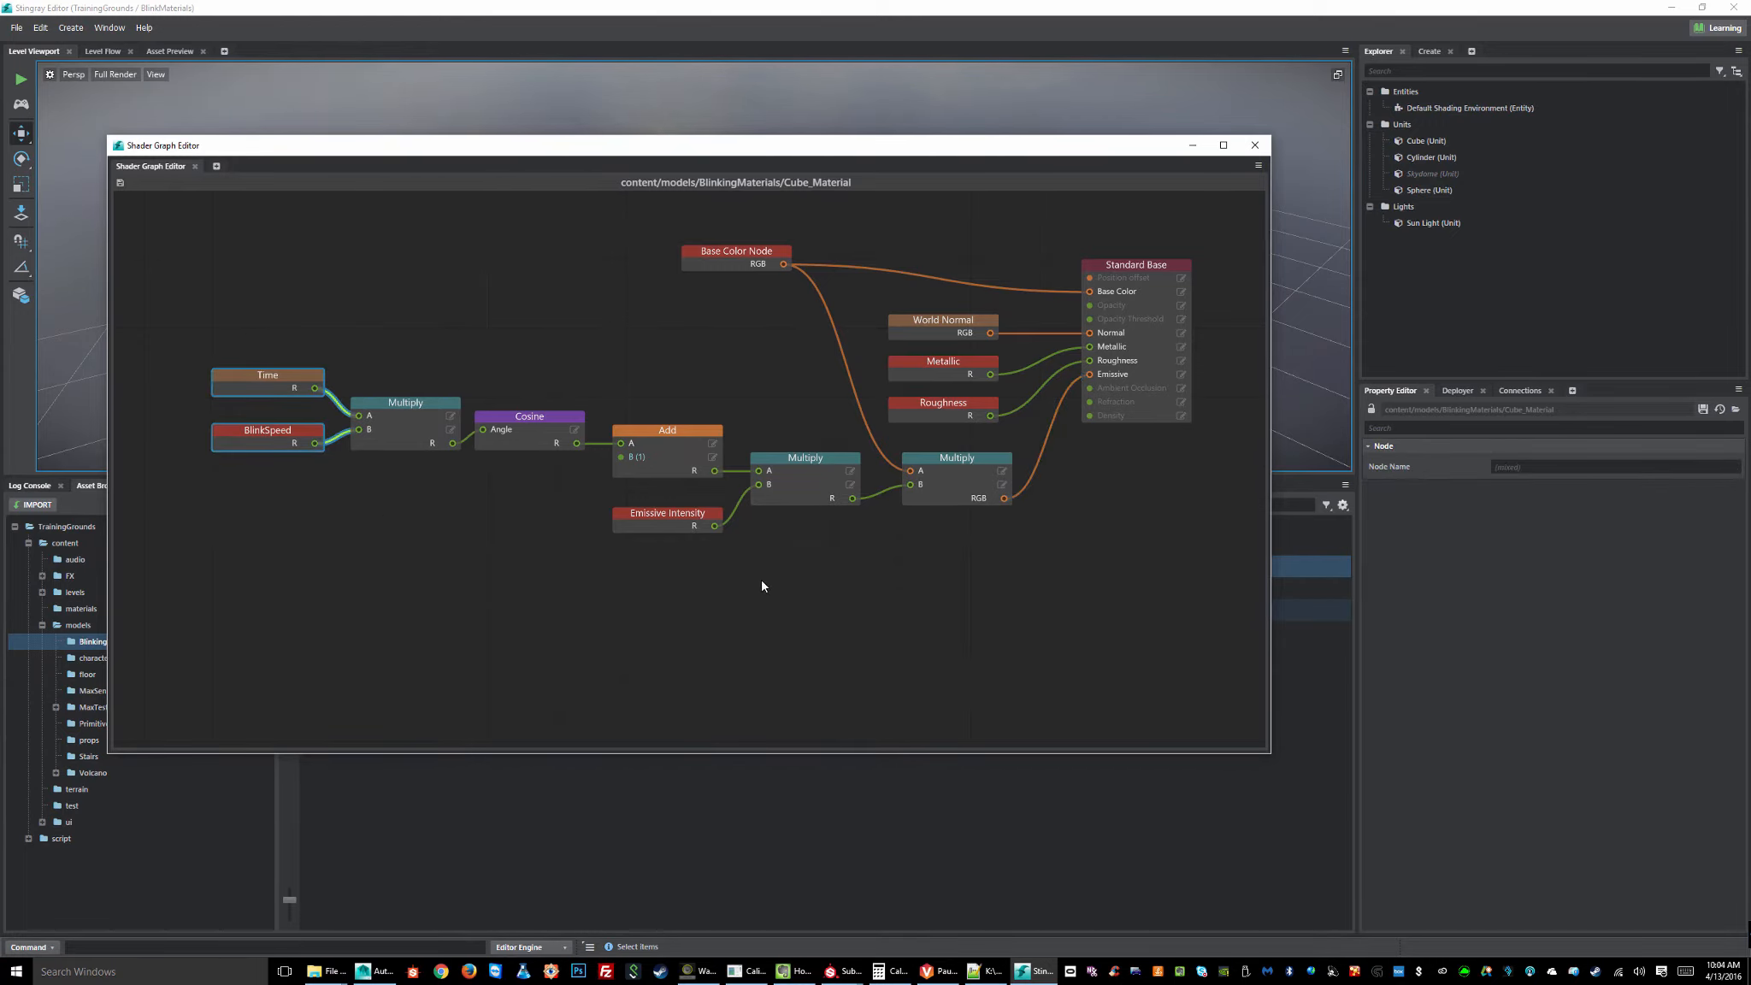
{"action": "middle_click_drag", "start_coordinate": [832, 586], "coordinate": [826, 612]}
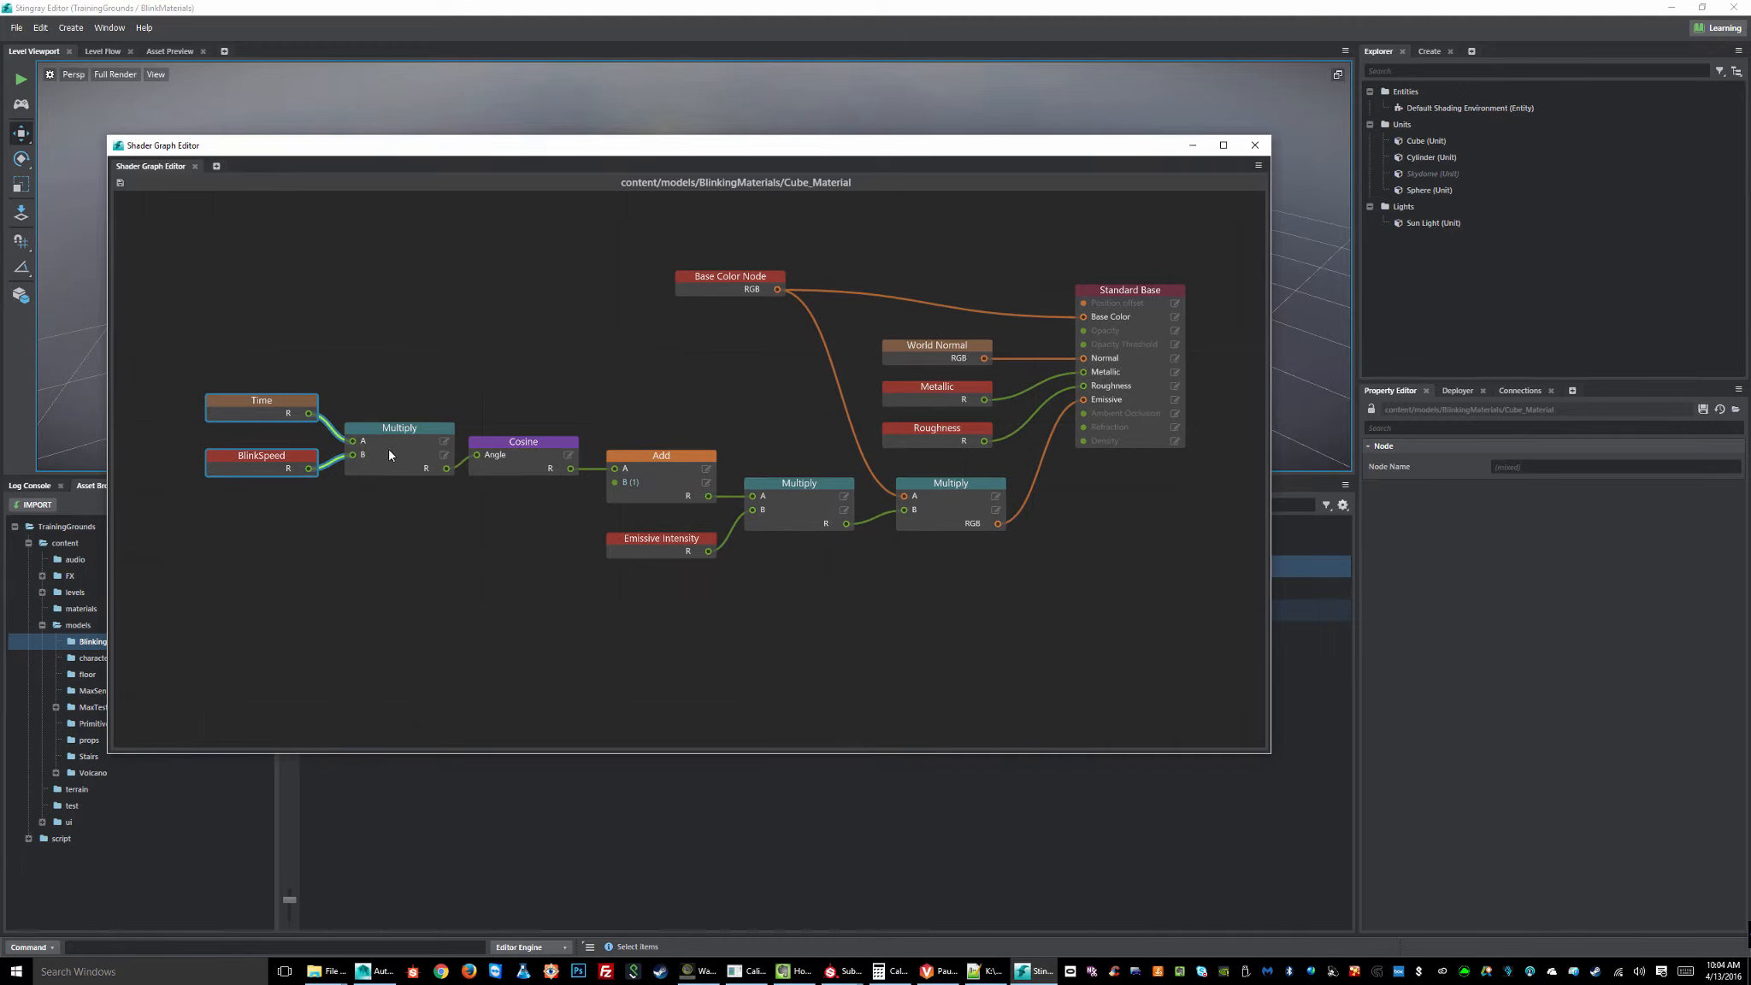
{"action": "left_click_drag", "start_coordinate": [316, 469], "coordinate": [310, 469]}
{"action": "left_click", "coordinate": [872, 516]}
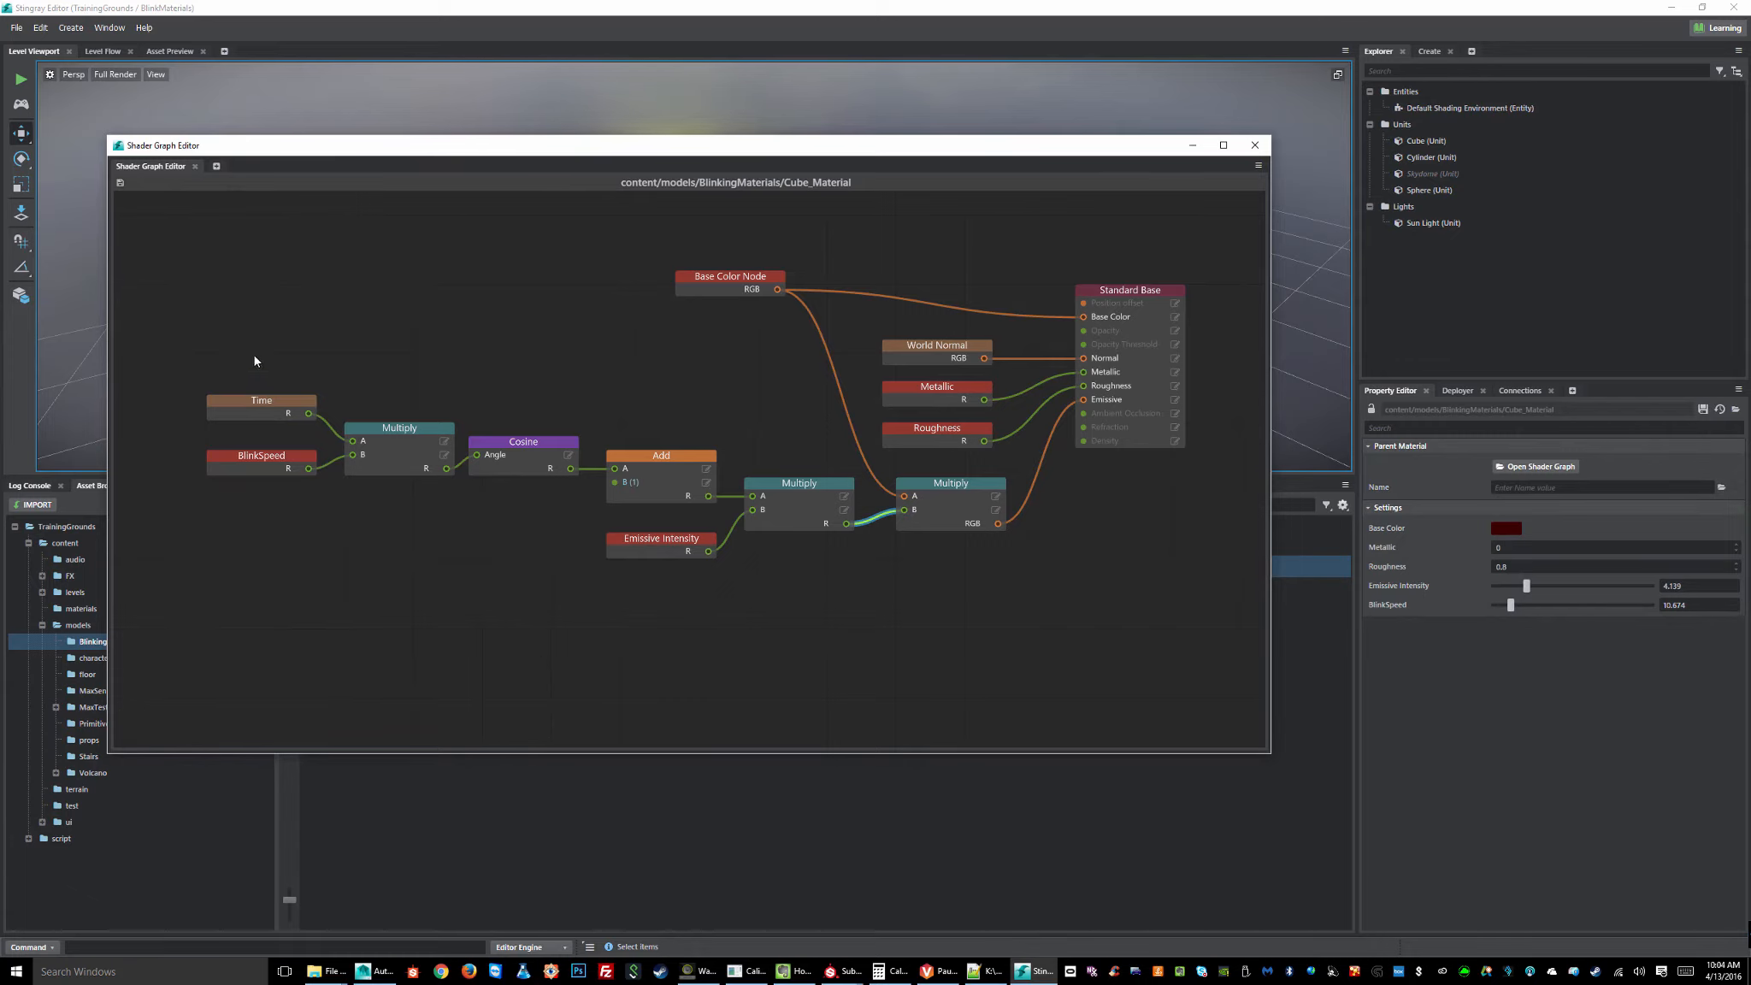
{"action": "left_click_drag", "start_coordinate": [253, 349], "coordinate": [806, 663]}
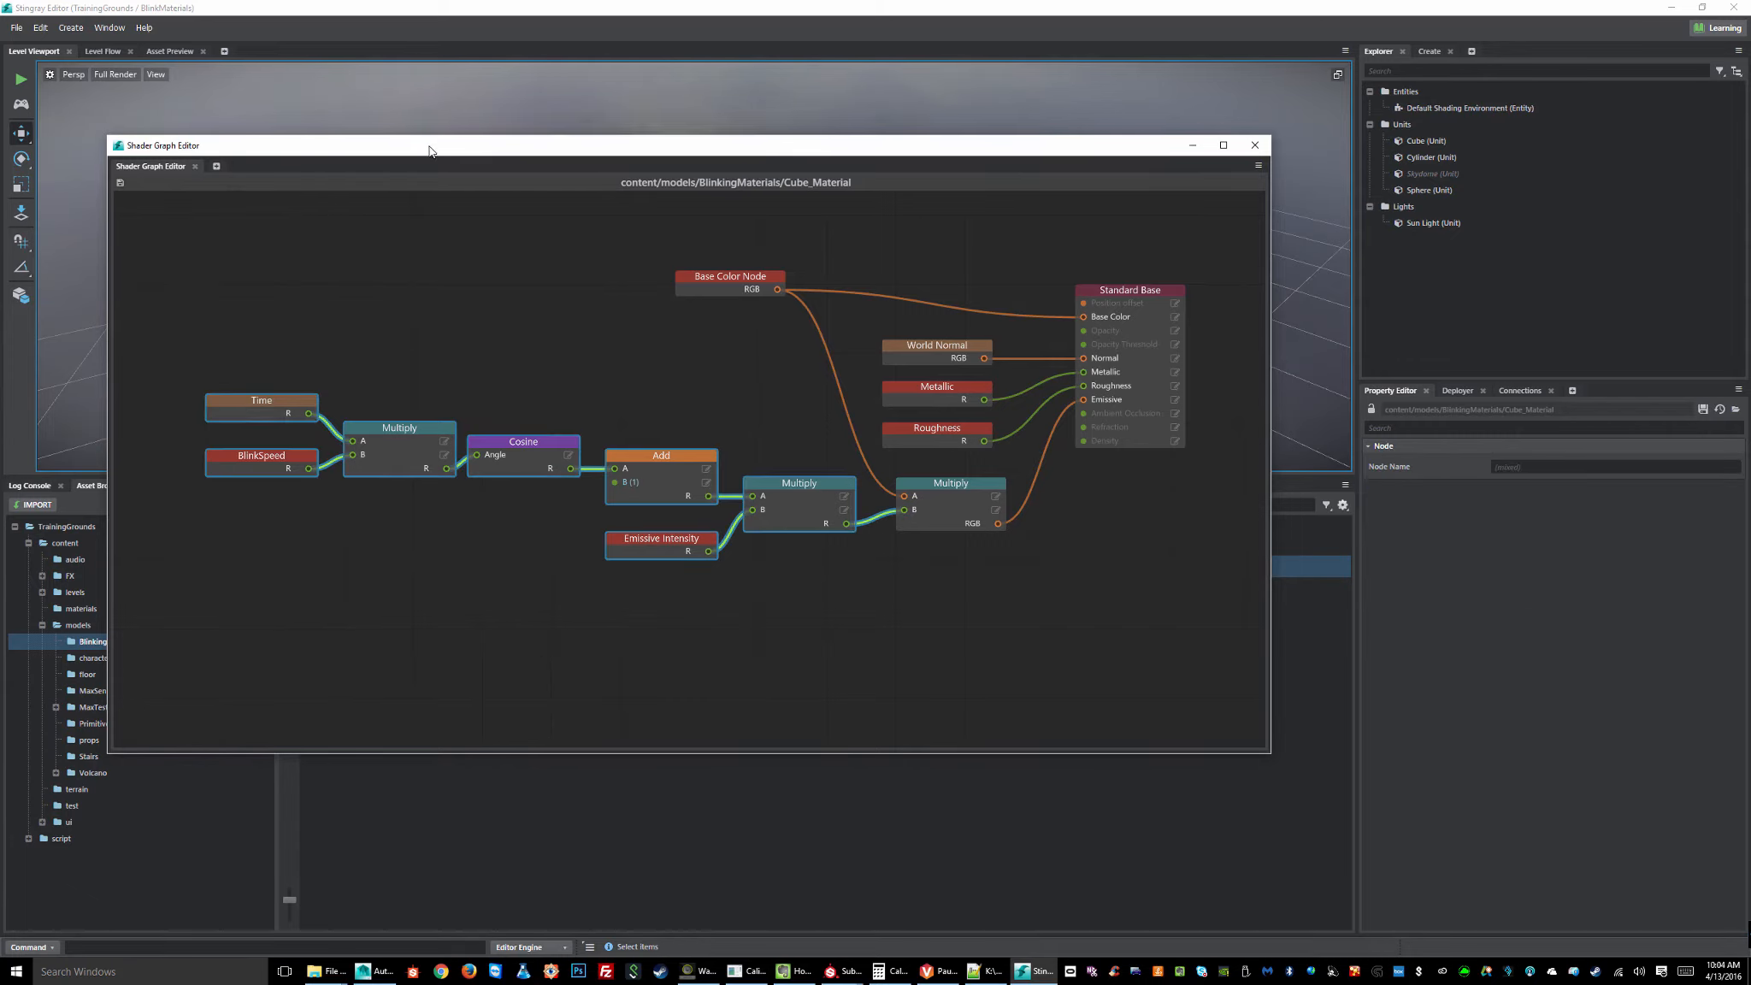
{"action": "left_click_drag", "start_coordinate": [438, 140], "coordinate": [458, 137]}
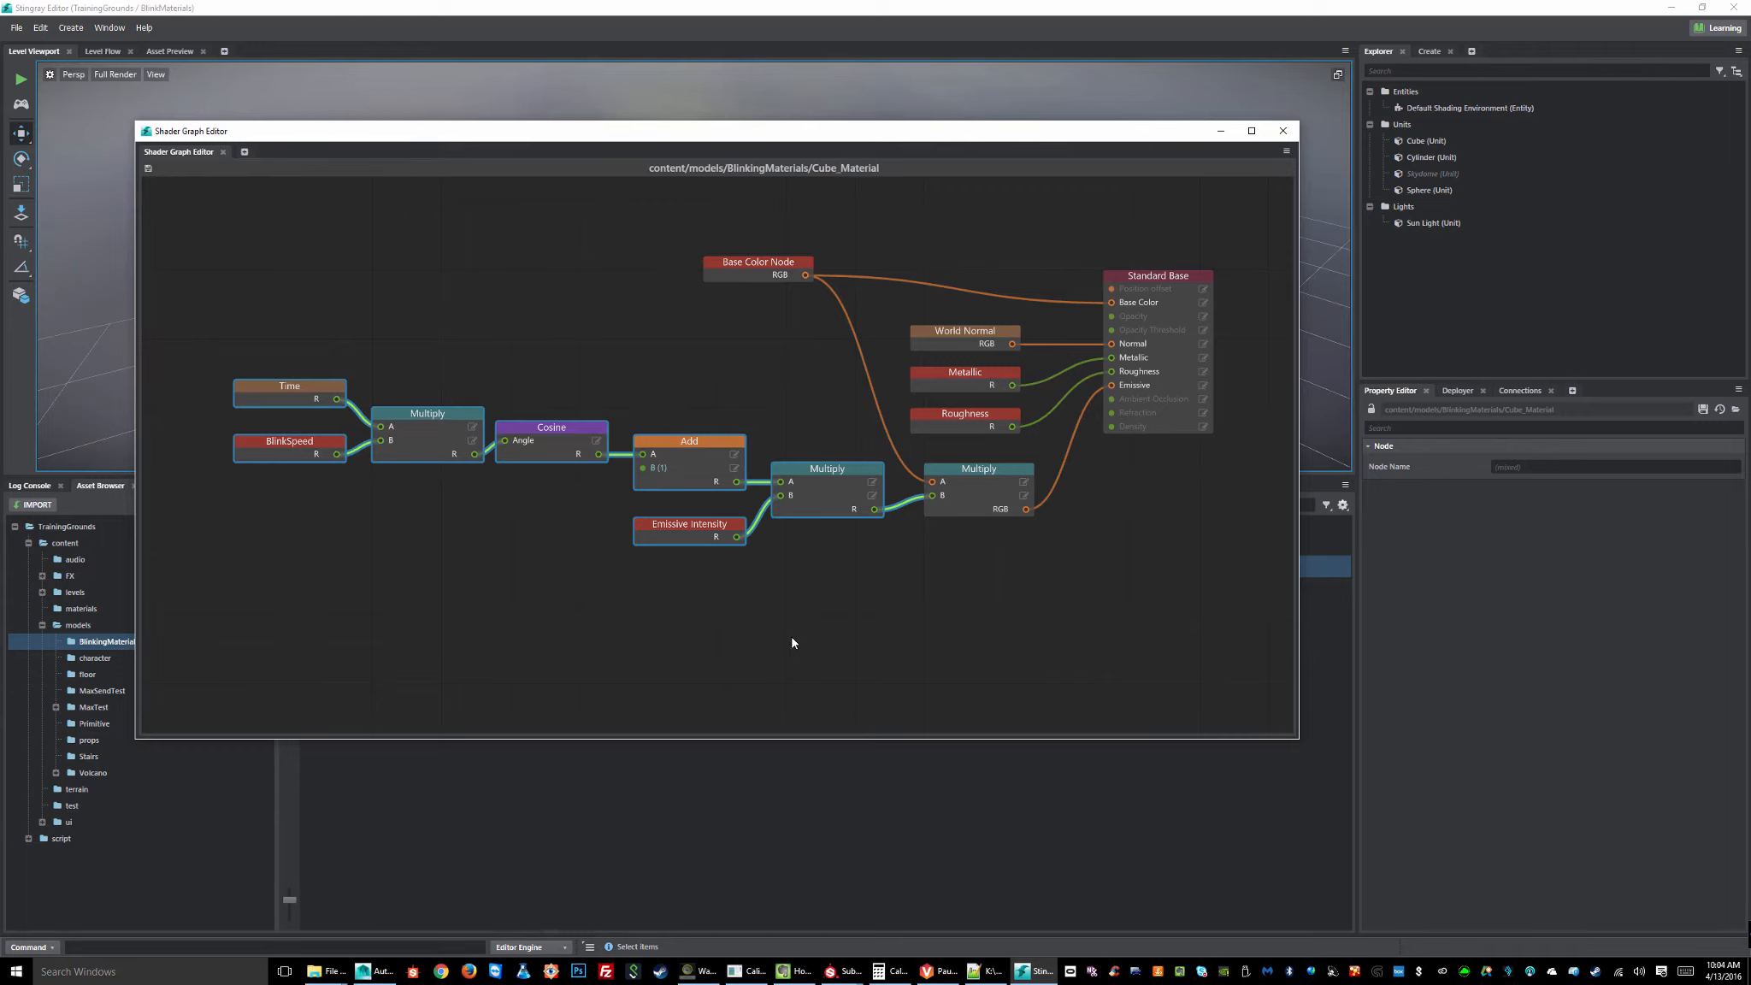
{"action": "left_click", "coordinate": [862, 631]}
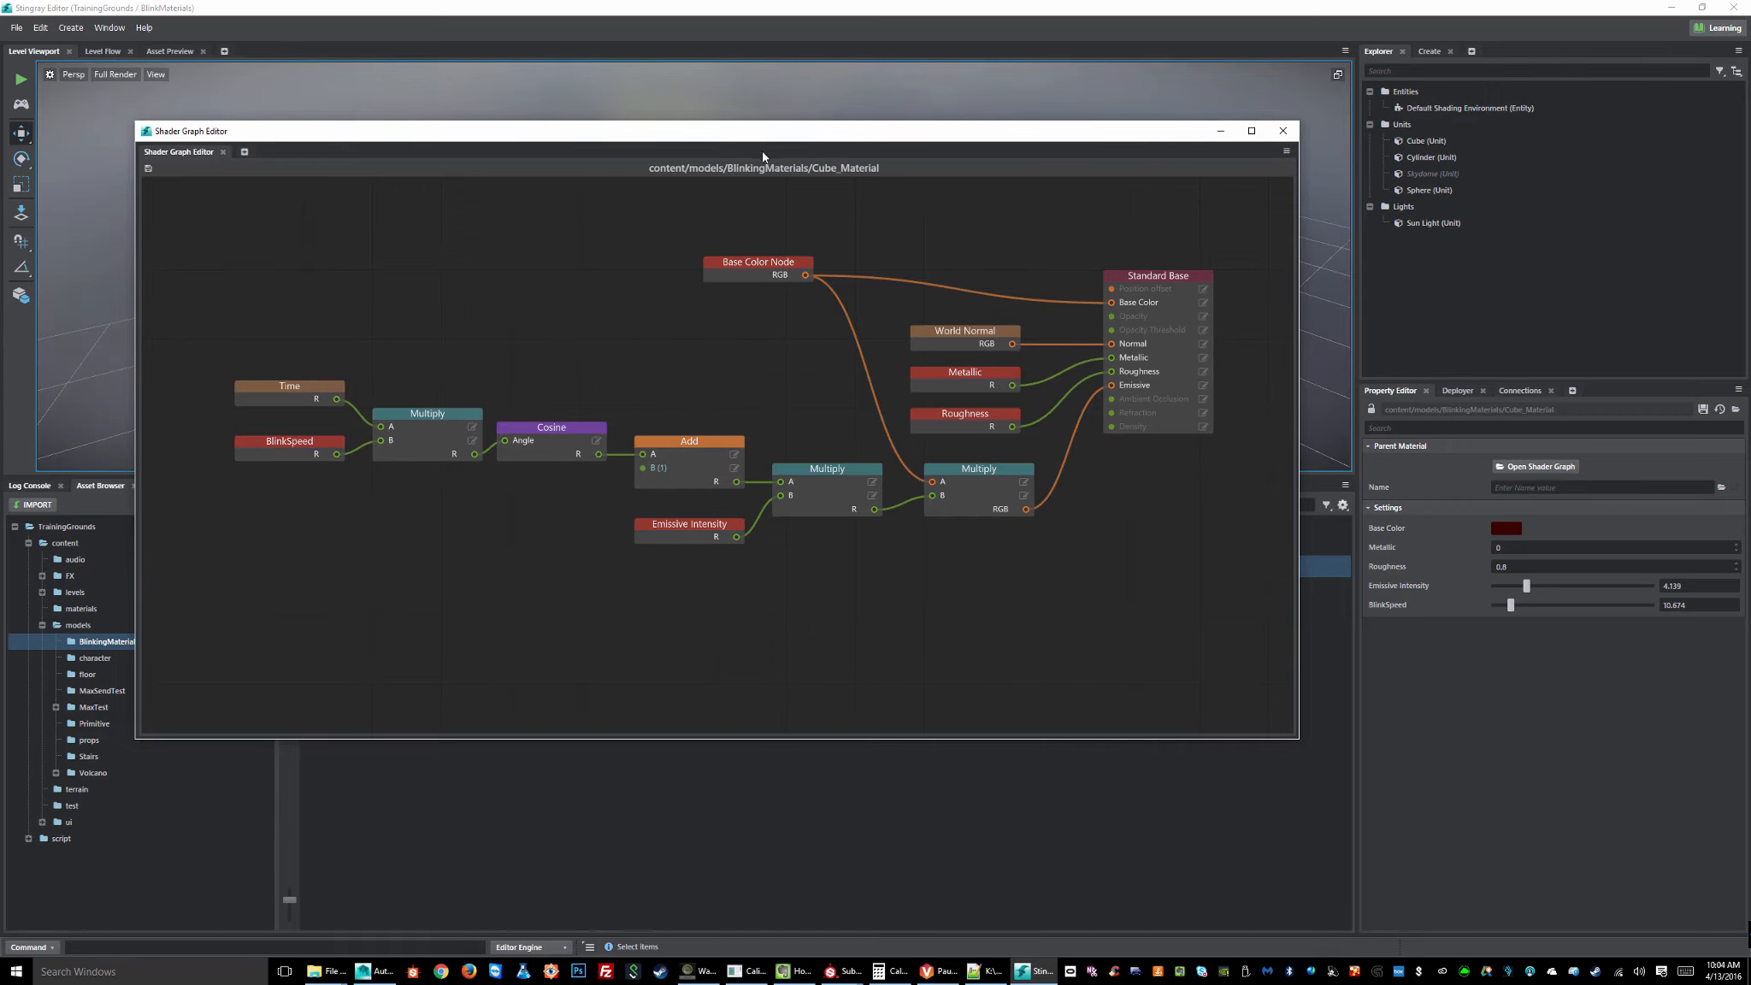
- Check the blinking objects in the level view, close the cube's shader graph and save Cube_Material
{"action": "left_click_drag", "start_coordinate": [747, 132], "coordinate": [716, 405]}
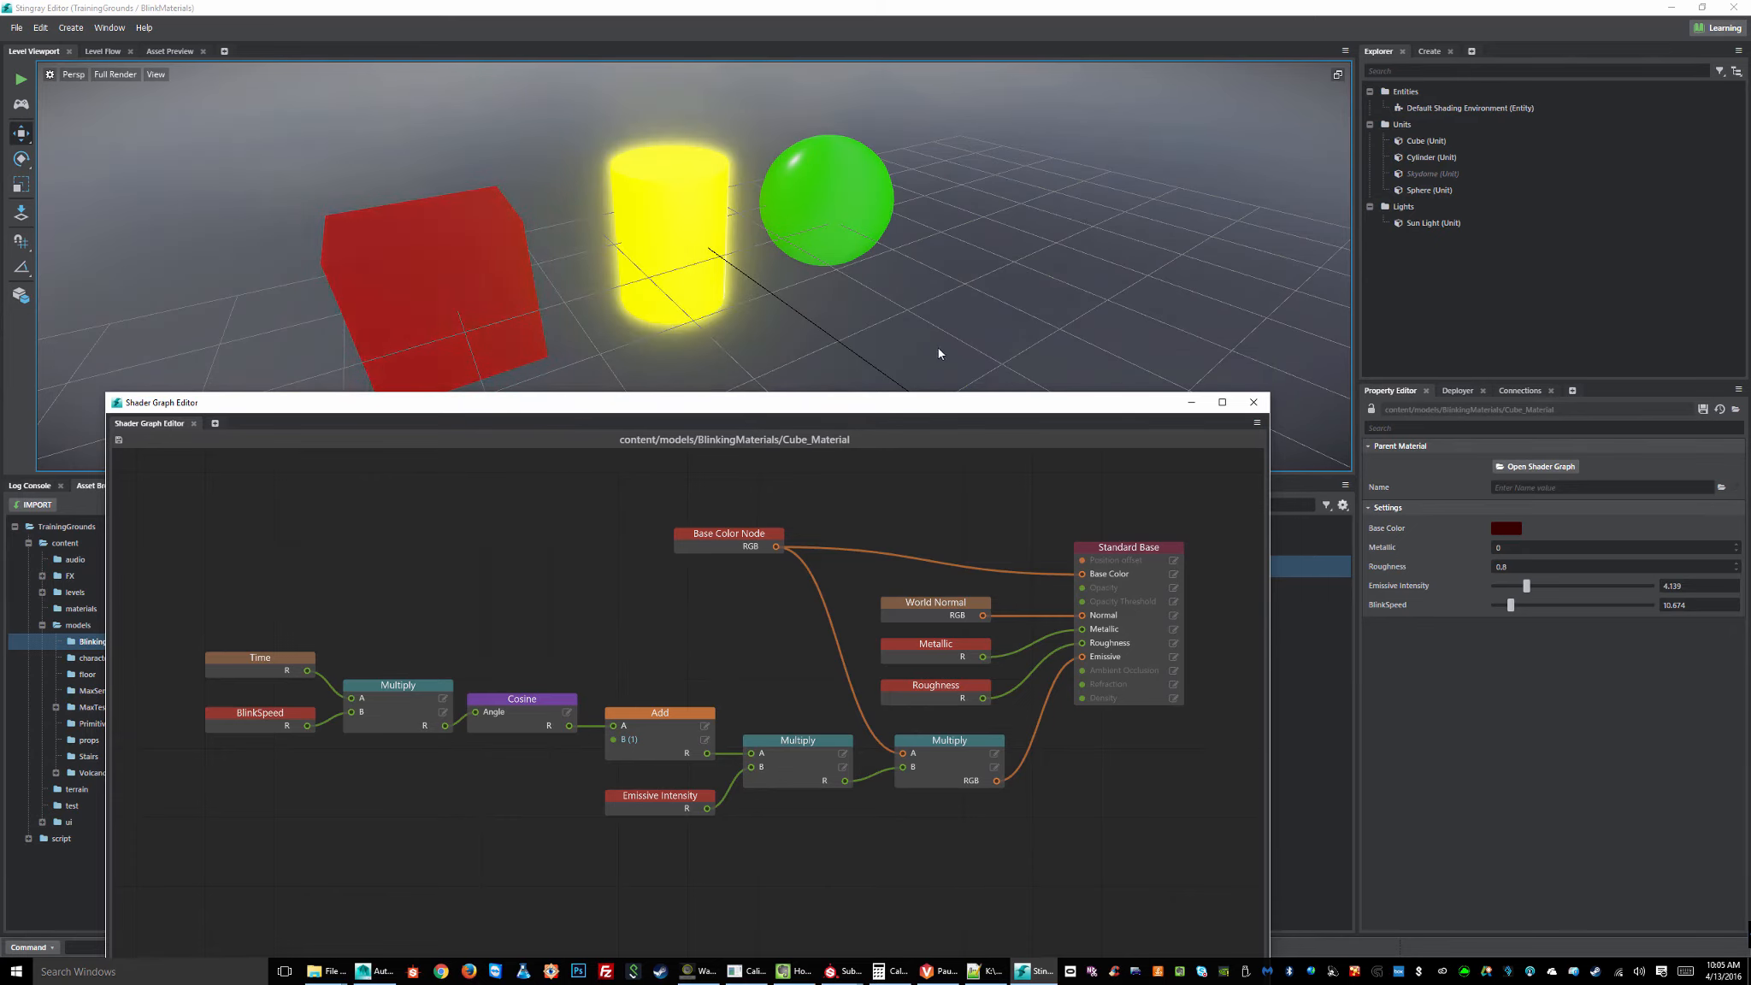
{"action": "left_click_drag", "start_coordinate": [813, 402], "coordinate": [821, 154]}
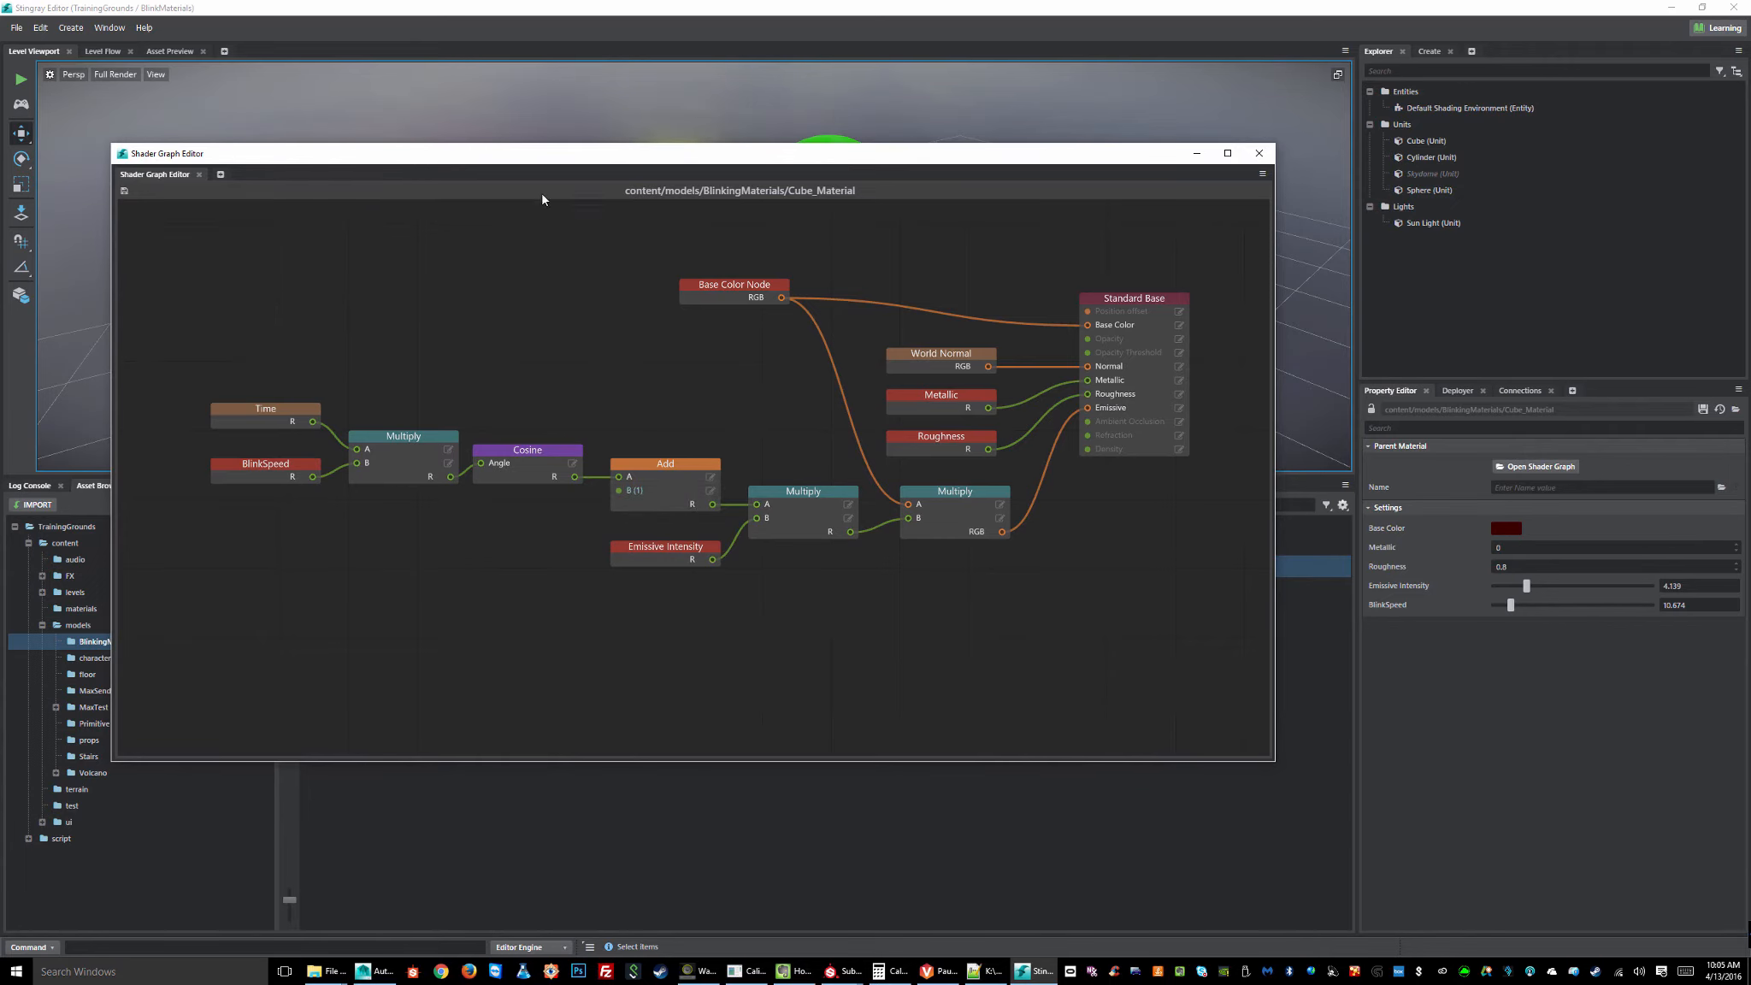
{"action": "left_click_drag", "start_coordinate": [477, 167], "coordinate": [502, 376]}
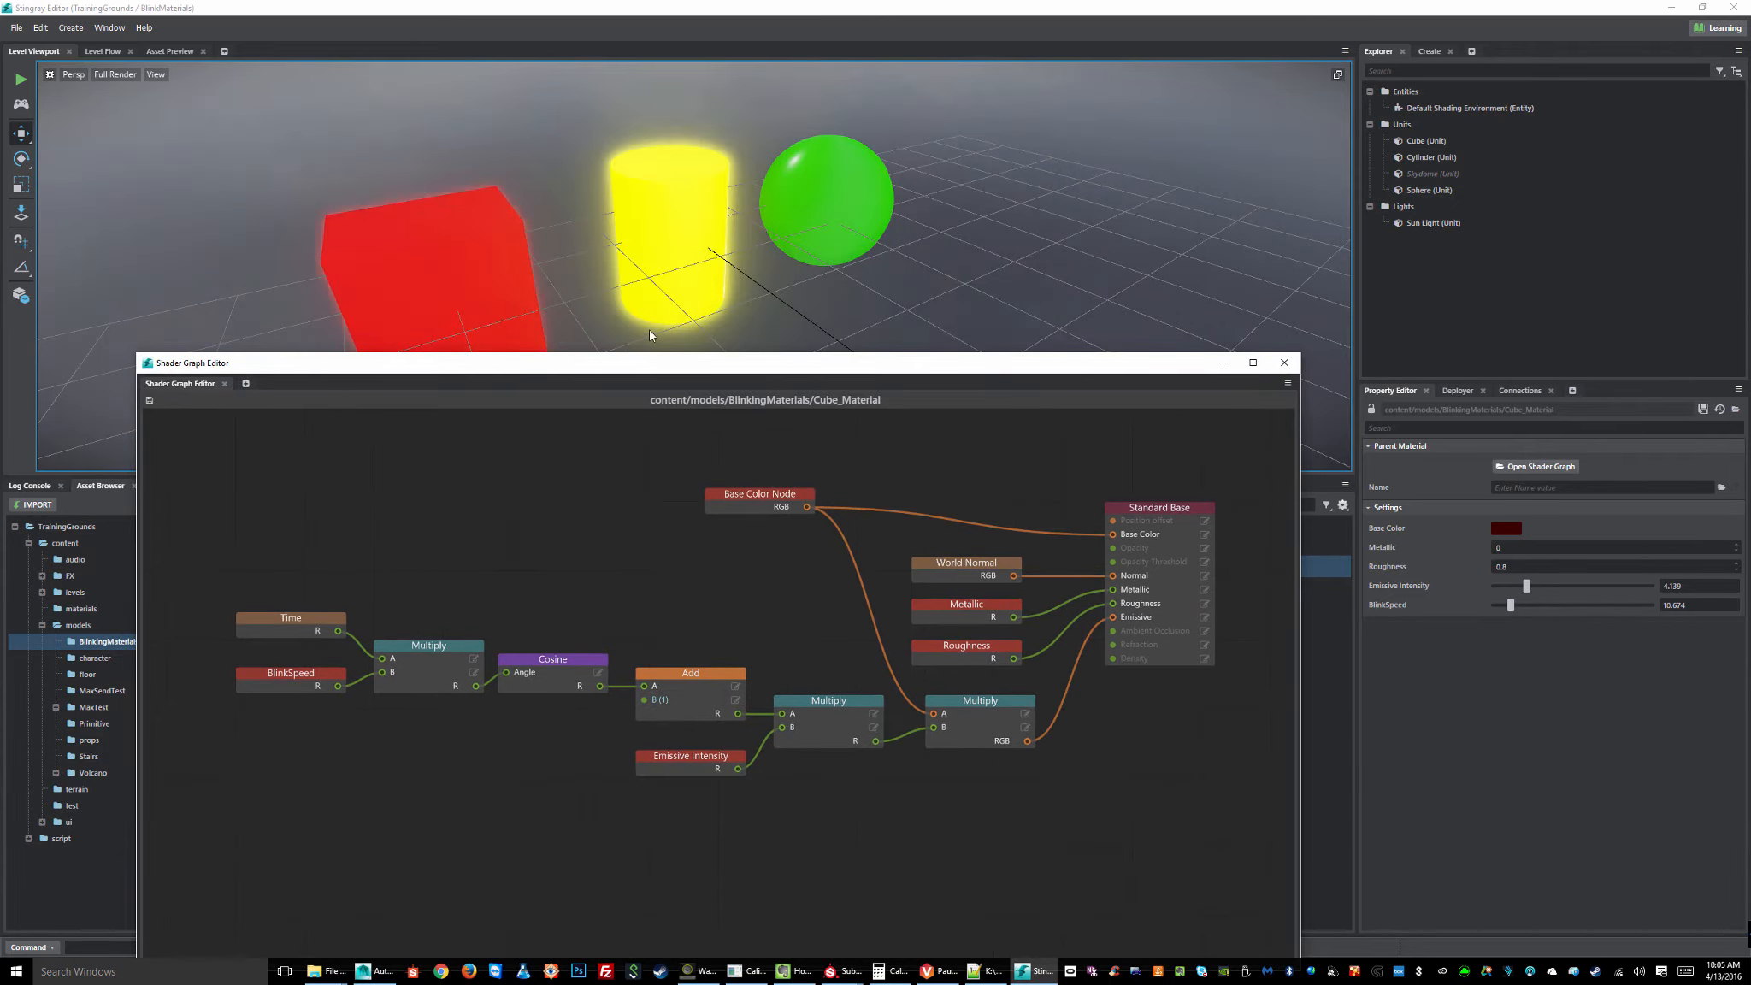
{"action": "left_click", "coordinate": [1294, 365]}
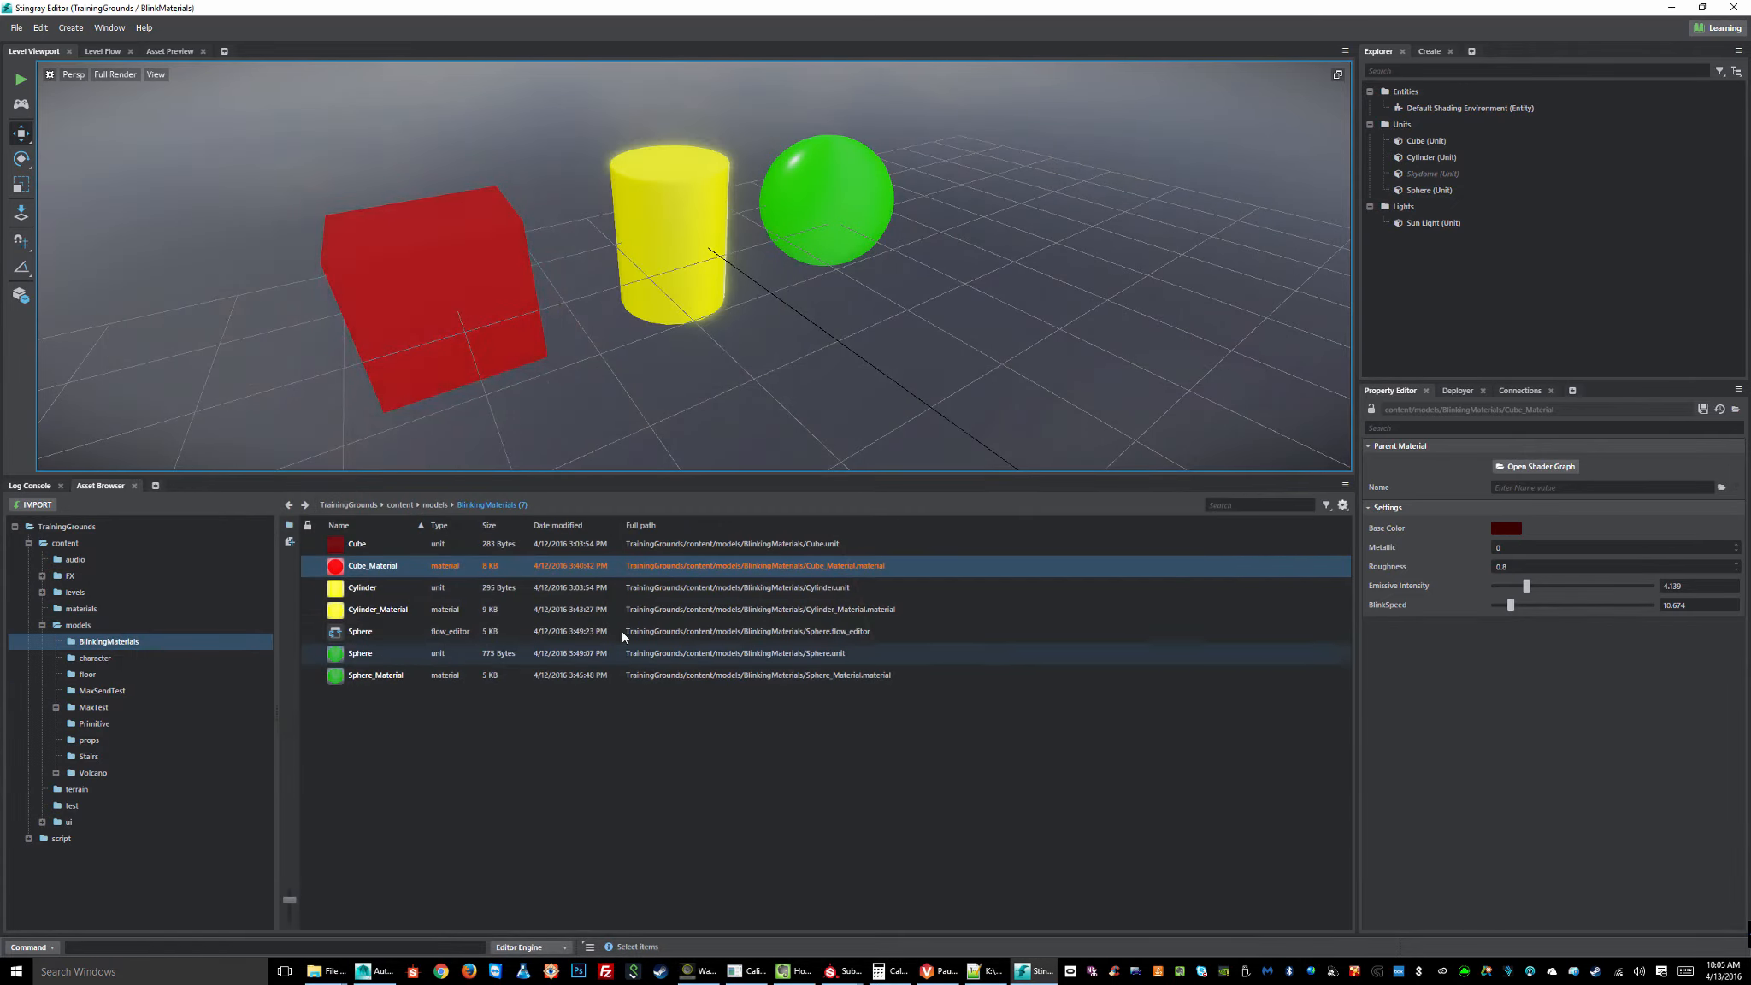
{"action": "right_click", "coordinate": [500, 579]}
{"action": "left_click", "coordinate": [506, 607]}
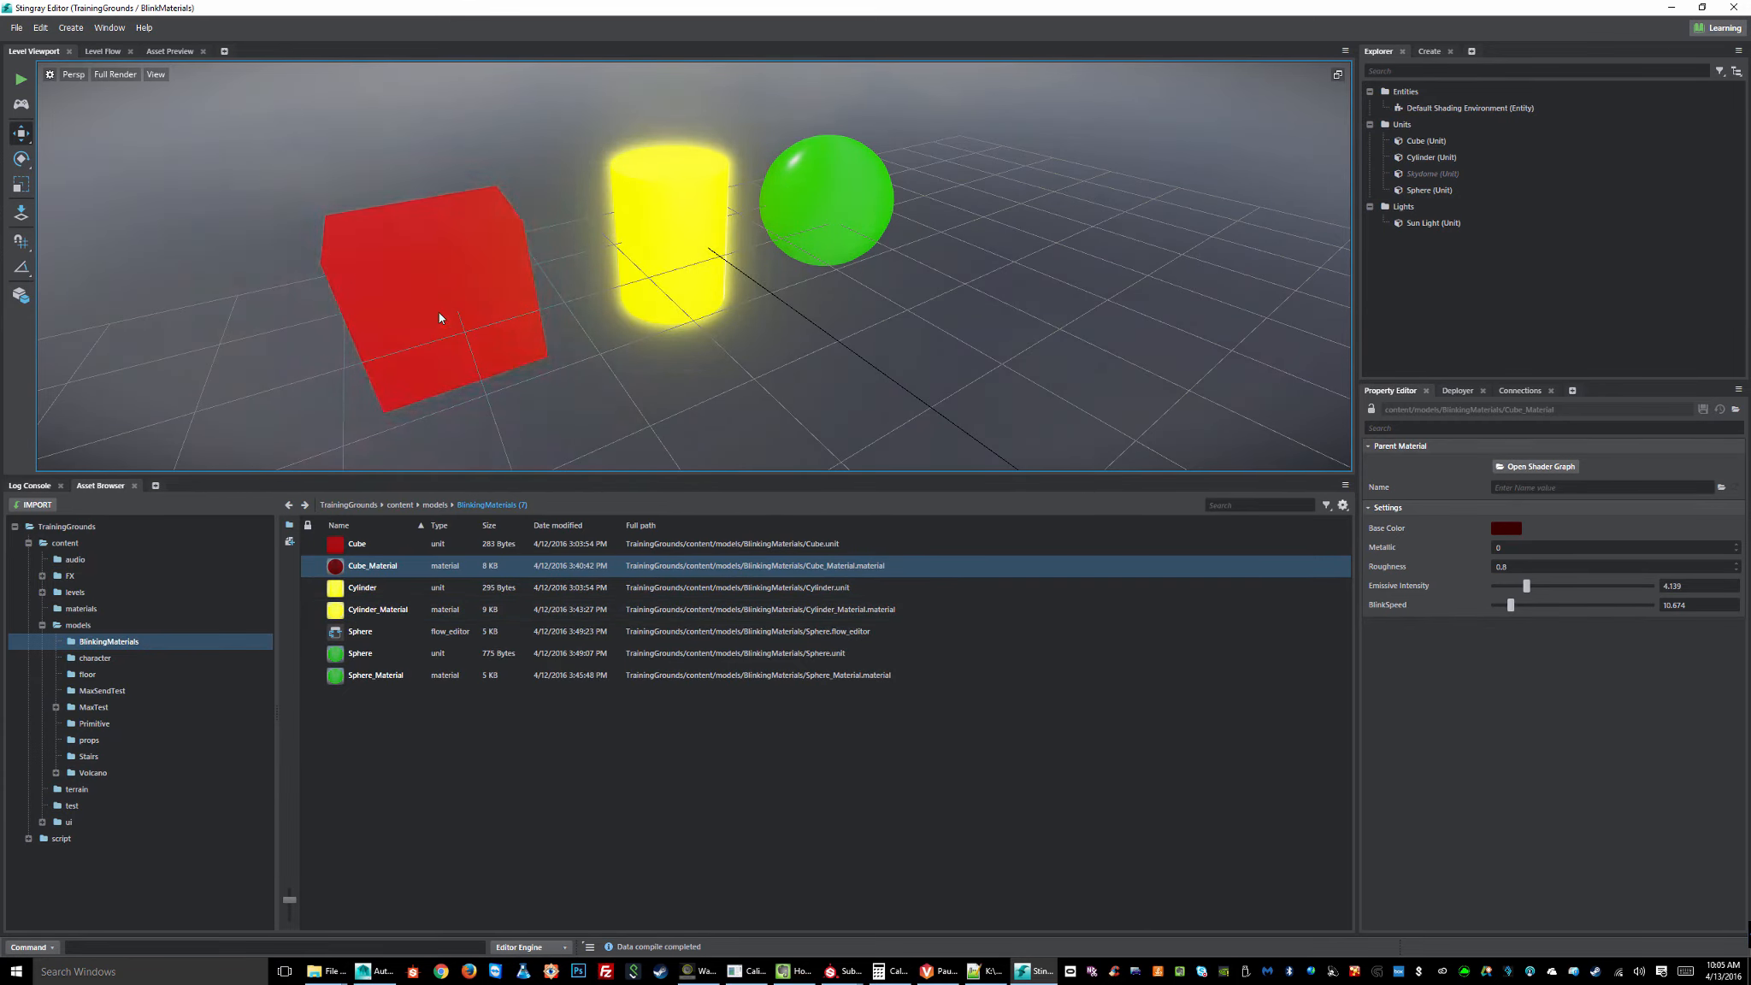
- Open the shader graph of Cylinder_Material and place its window over the level view
{"action": "left_click", "coordinate": [543, 611]}
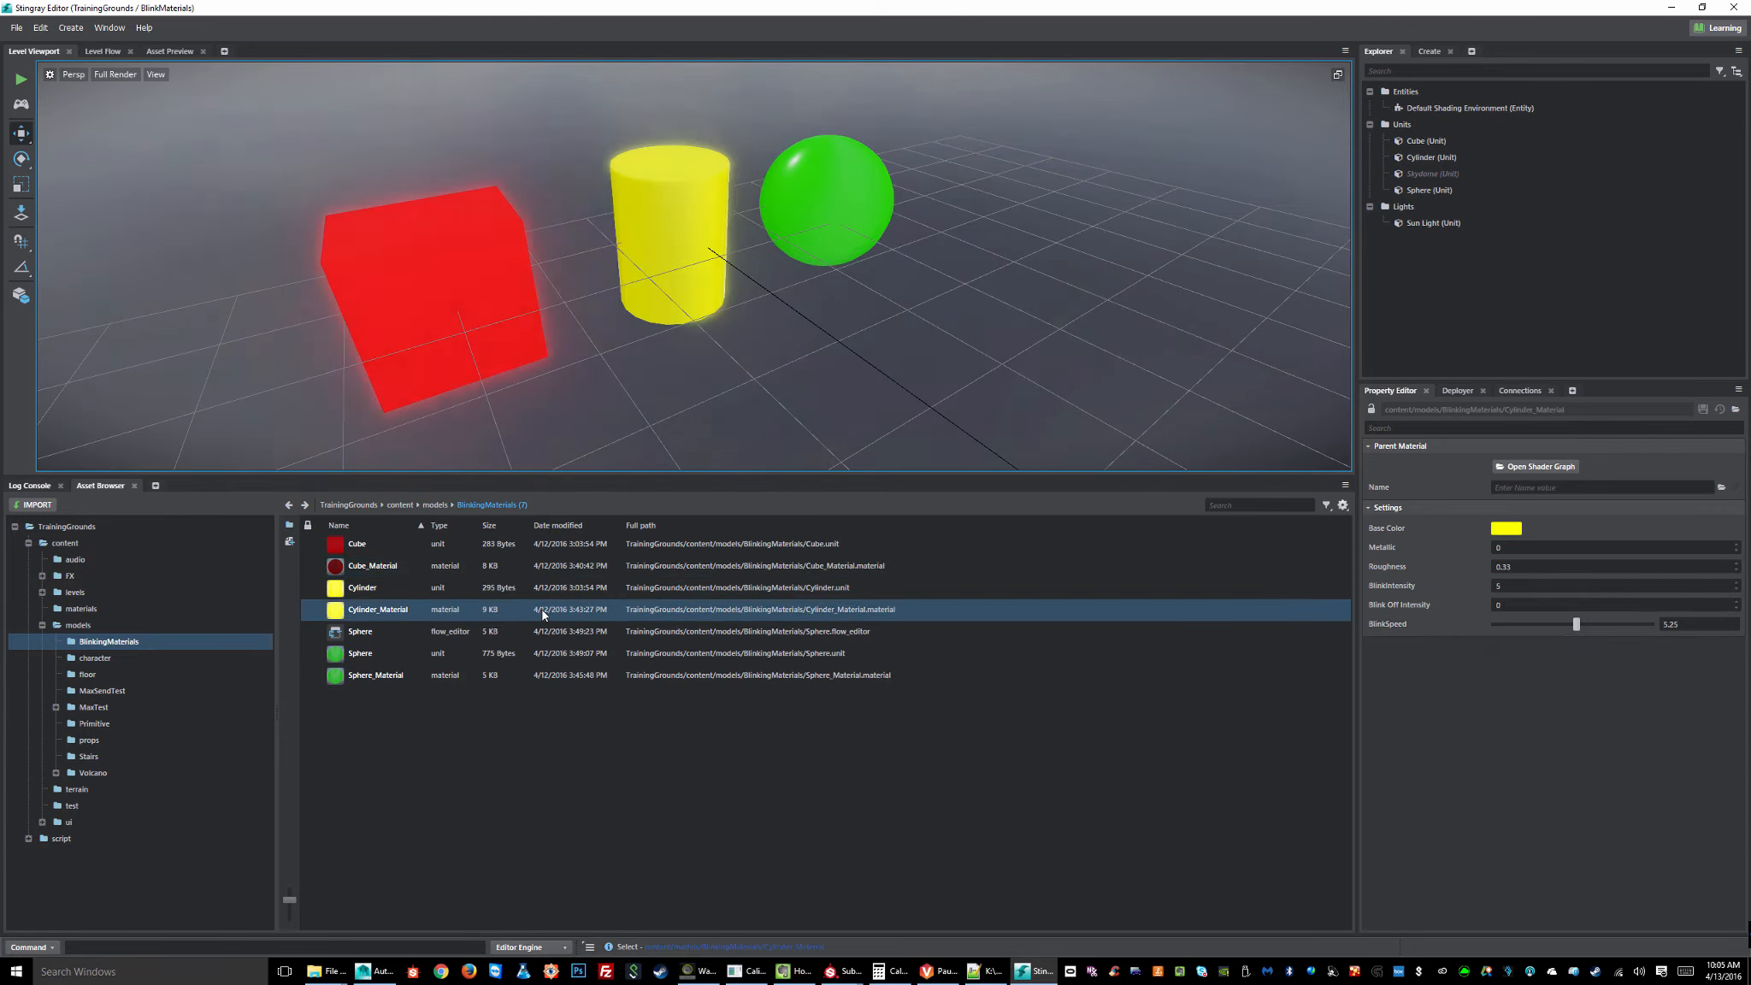
{"action": "double_click", "coordinate": [542, 610]}
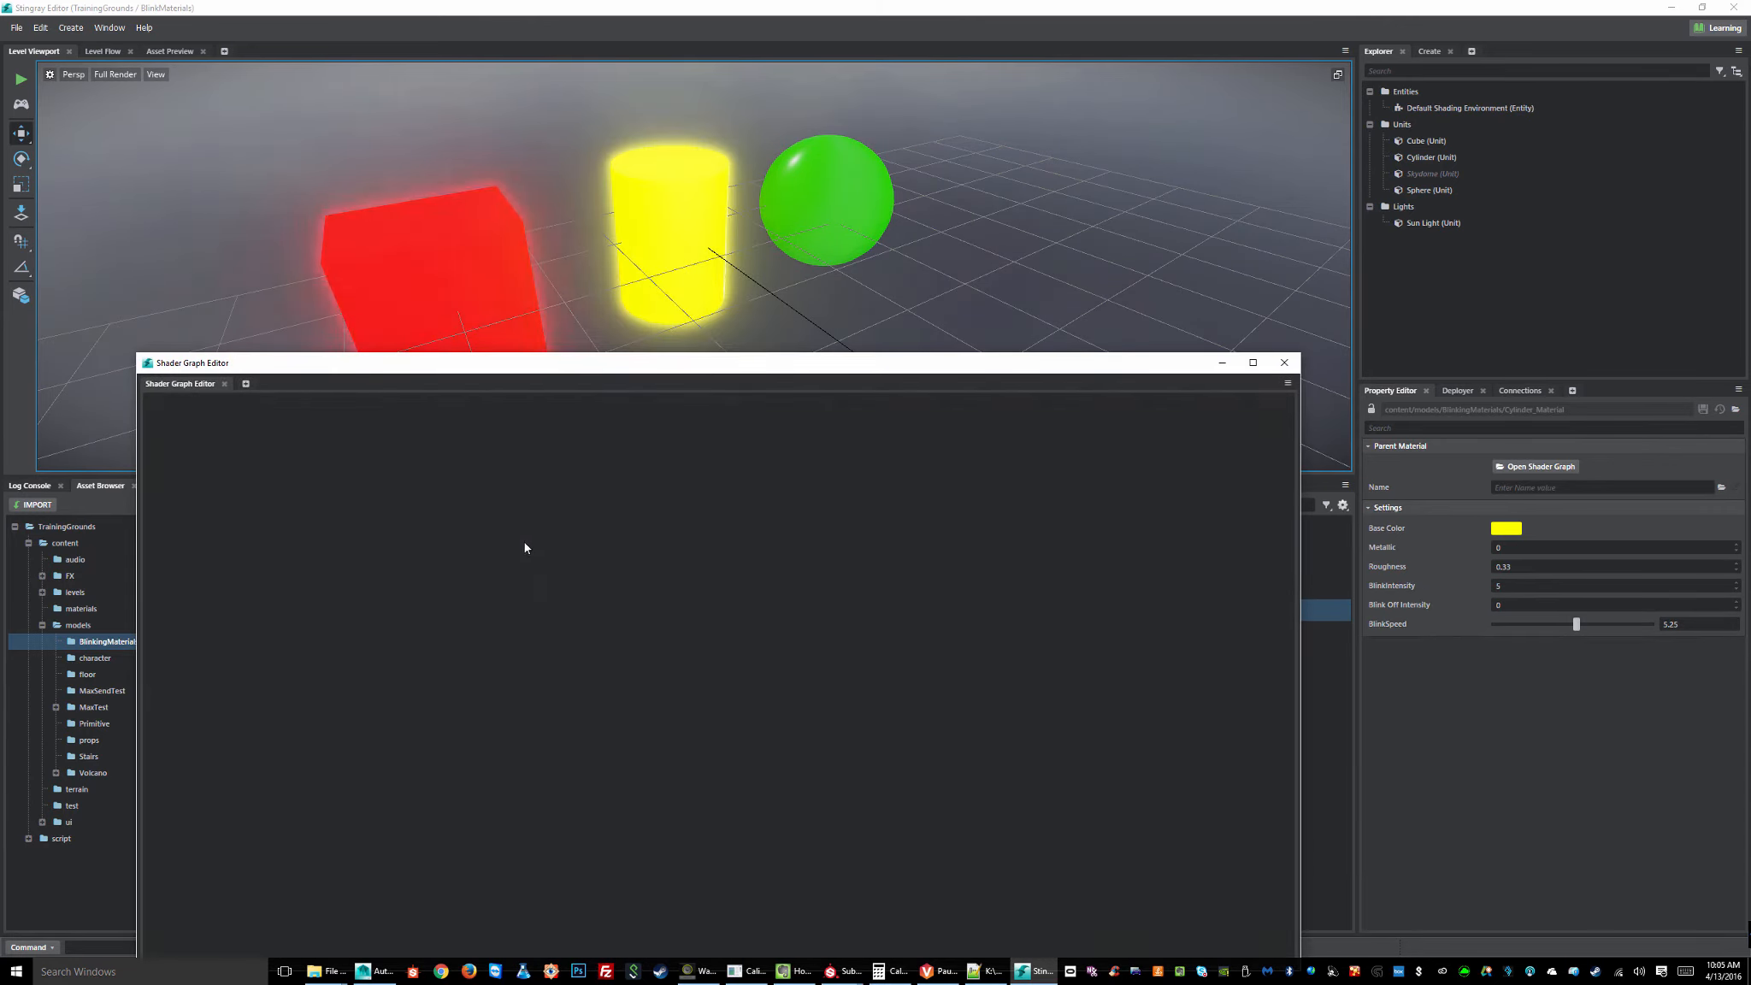
{"action": "left_click_drag", "start_coordinate": [616, 371], "coordinate": [642, 140]}
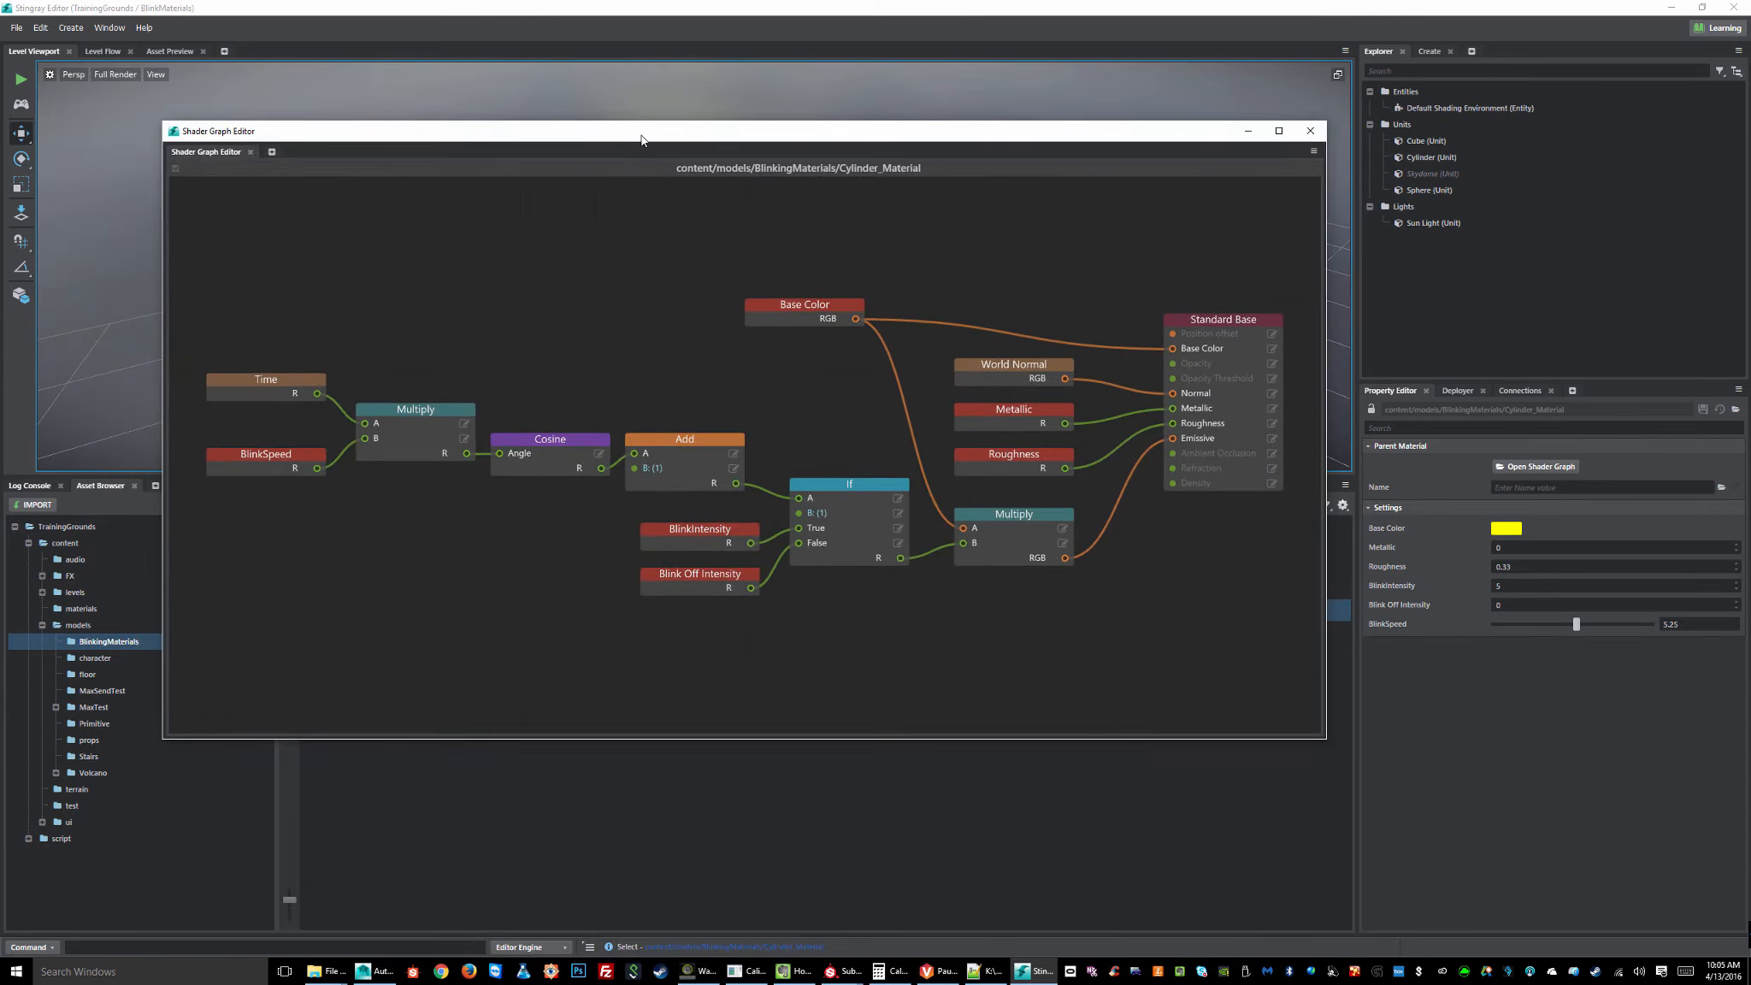
- Examine the cylinder graph's chain from Time and BlinkSpeed through Multiply and Cosine to the Add node
{"action": "left_click", "coordinate": [550, 442]}
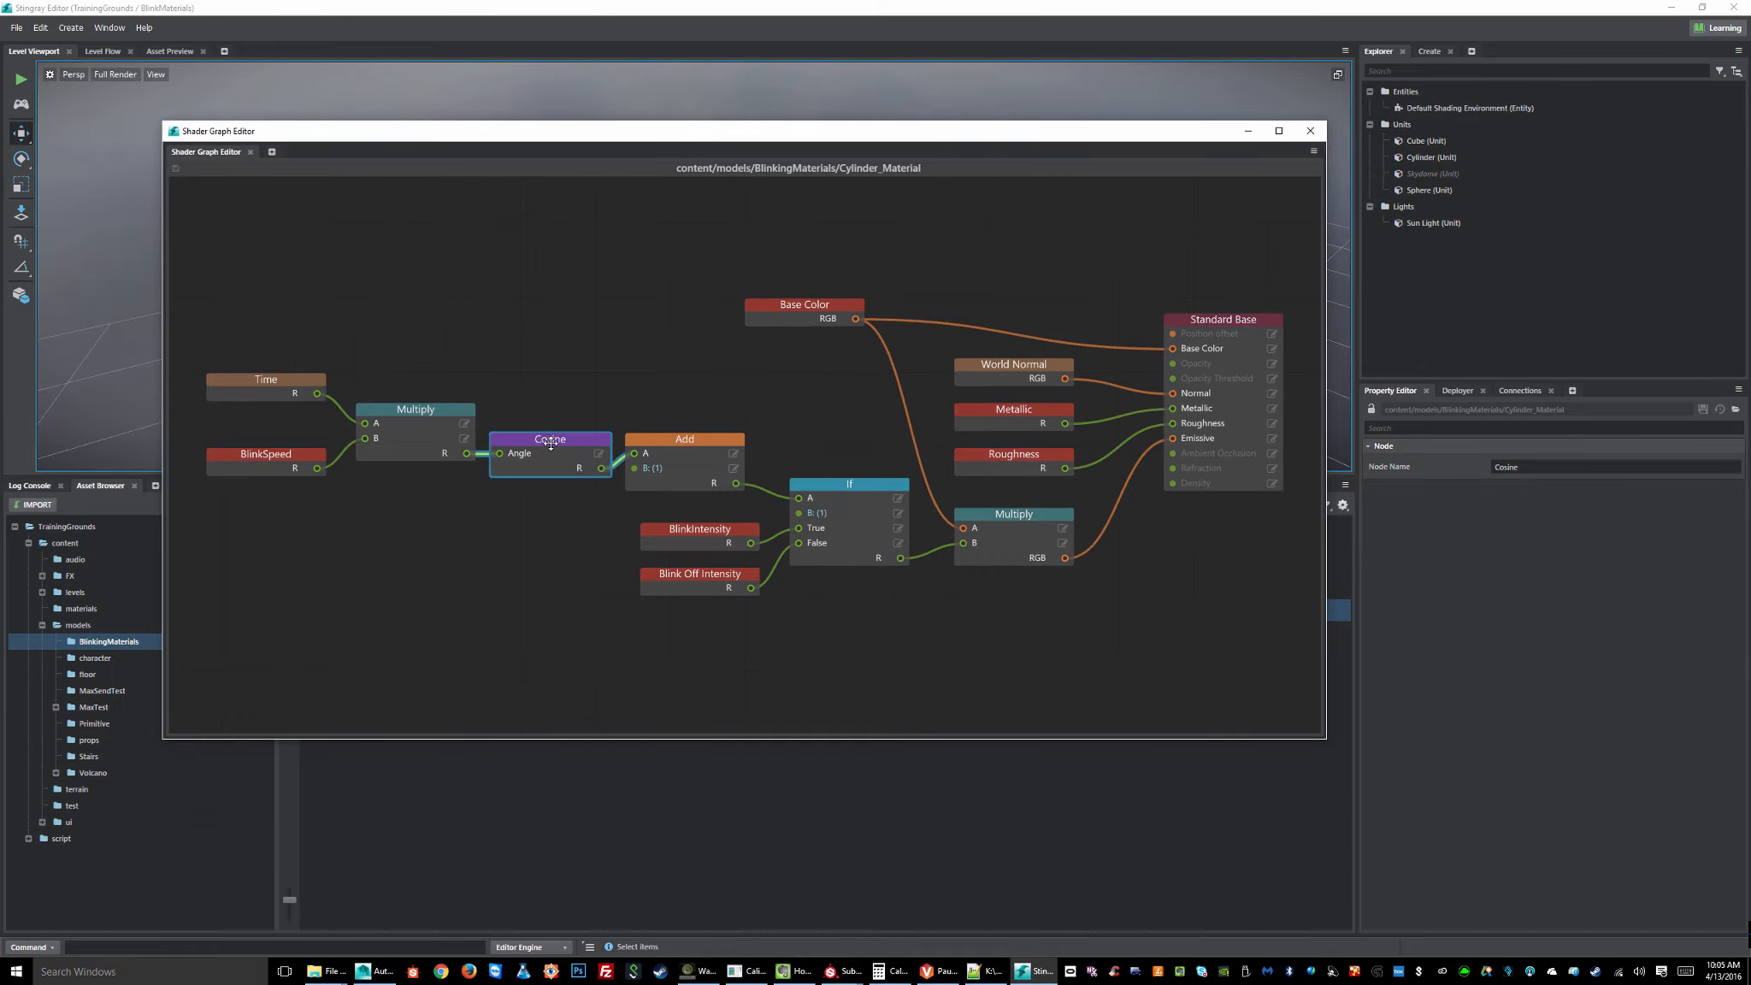
{"action": "middle_click_drag", "start_coordinate": [368, 551], "coordinate": [449, 559]}
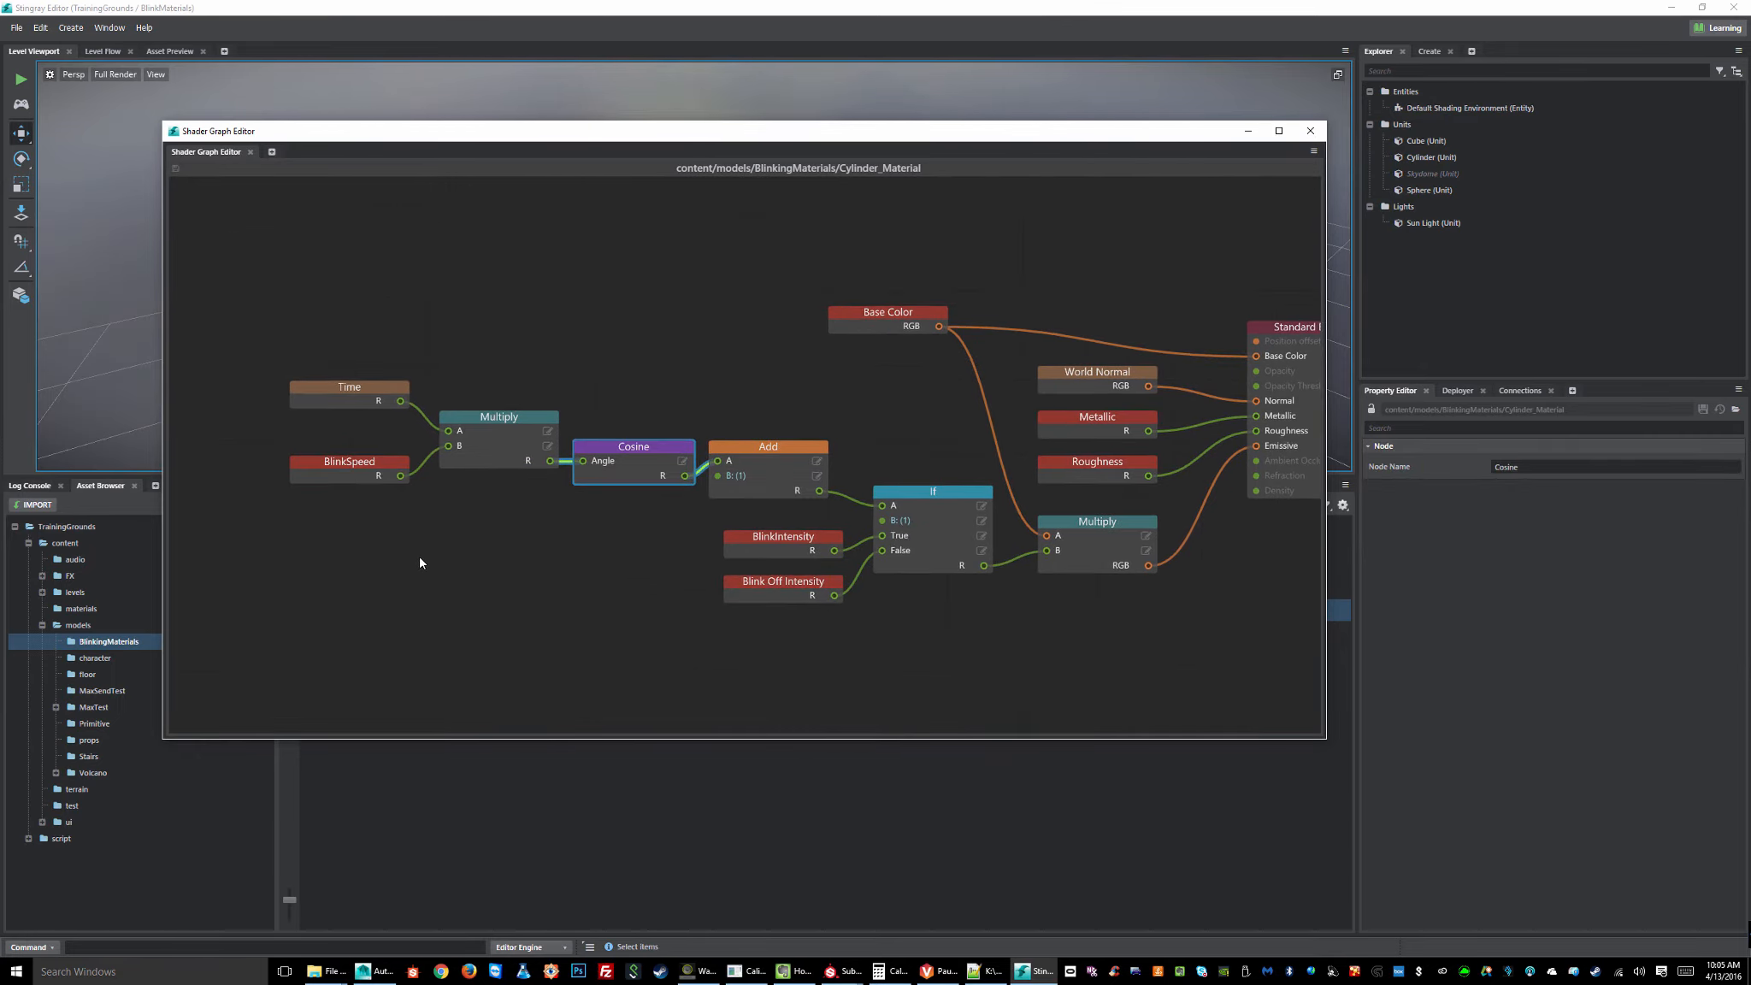
{"action": "left_click_drag", "start_coordinate": [332, 303], "coordinate": [353, 591]}
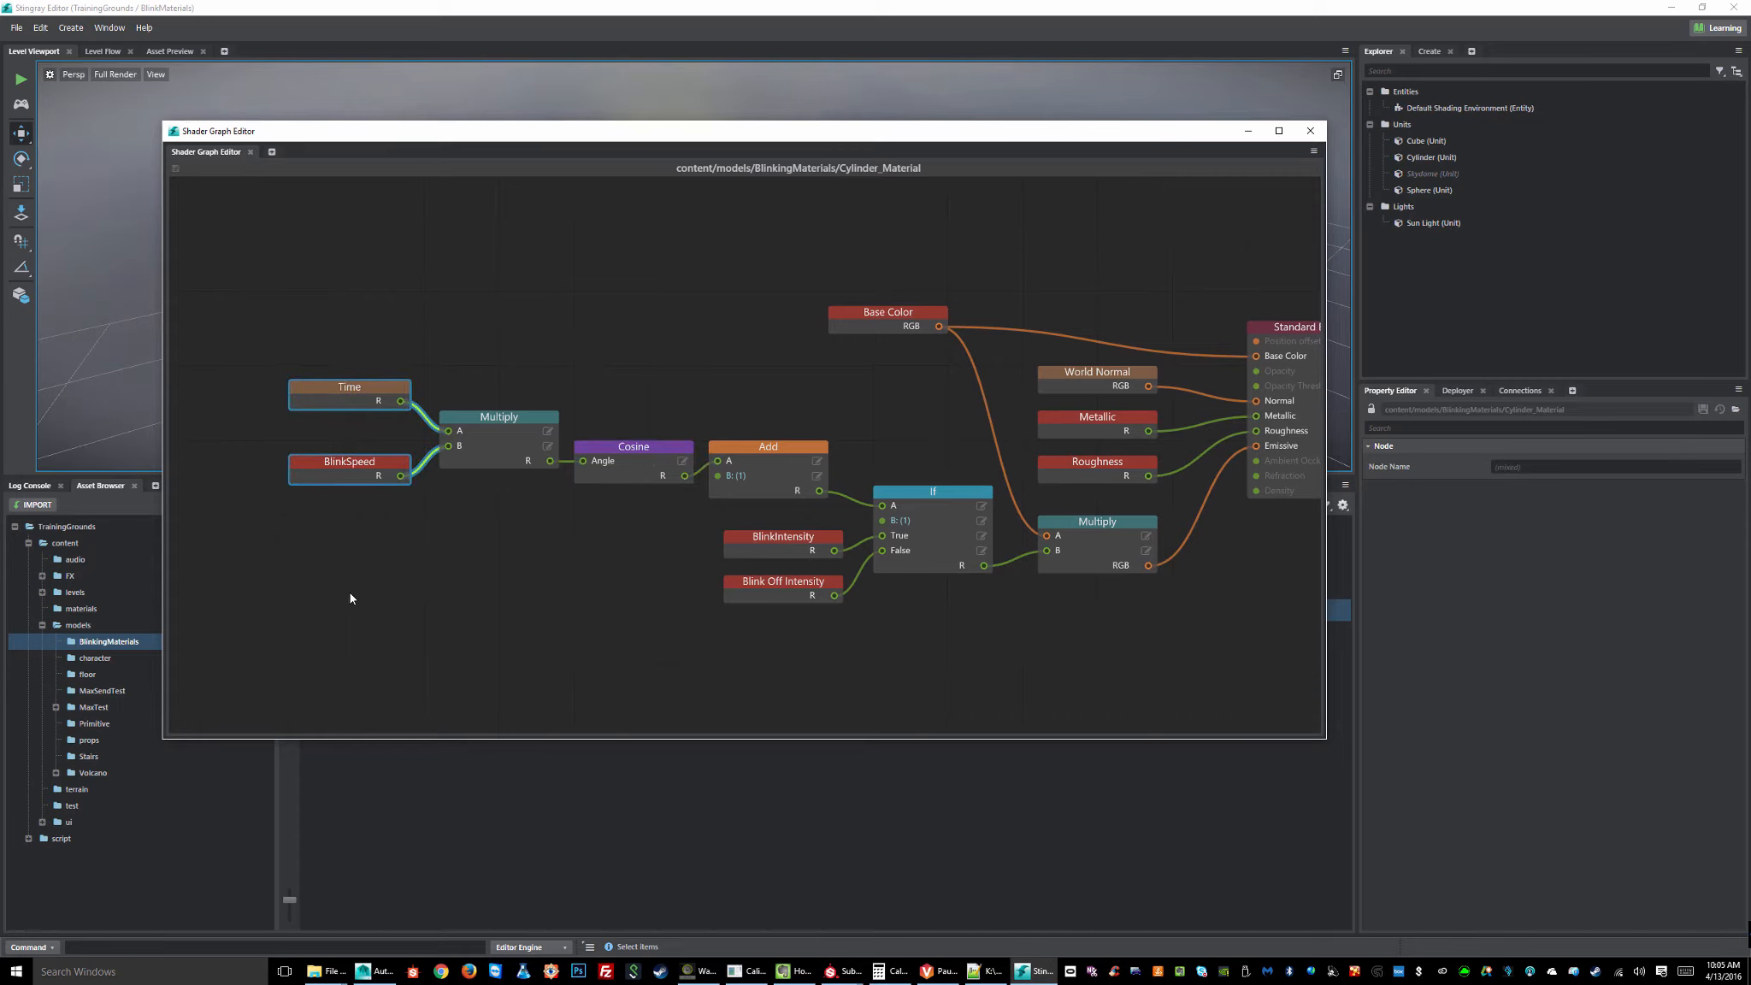
{"action": "left_click_drag", "start_coordinate": [493, 347], "coordinate": [490, 586]}
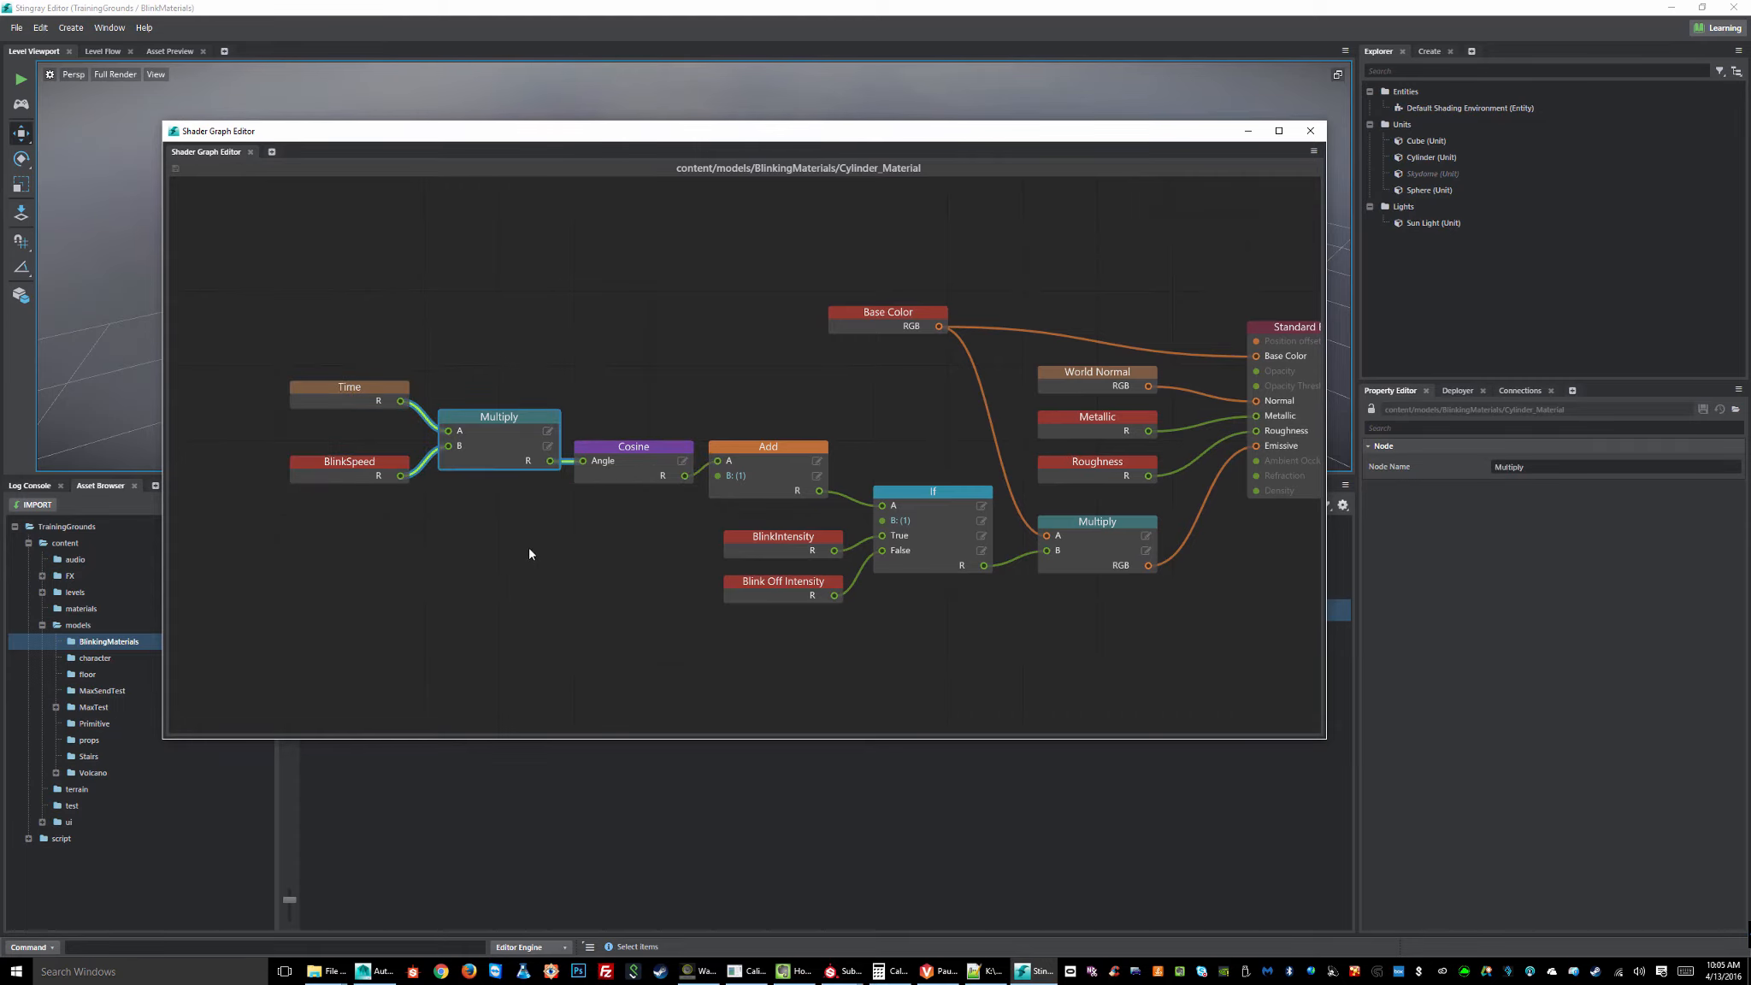
{"action": "left_click_drag", "start_coordinate": [648, 340], "coordinate": [616, 651]}
{"action": "middle_click_drag", "start_coordinate": [725, 704], "coordinate": [563, 698]}
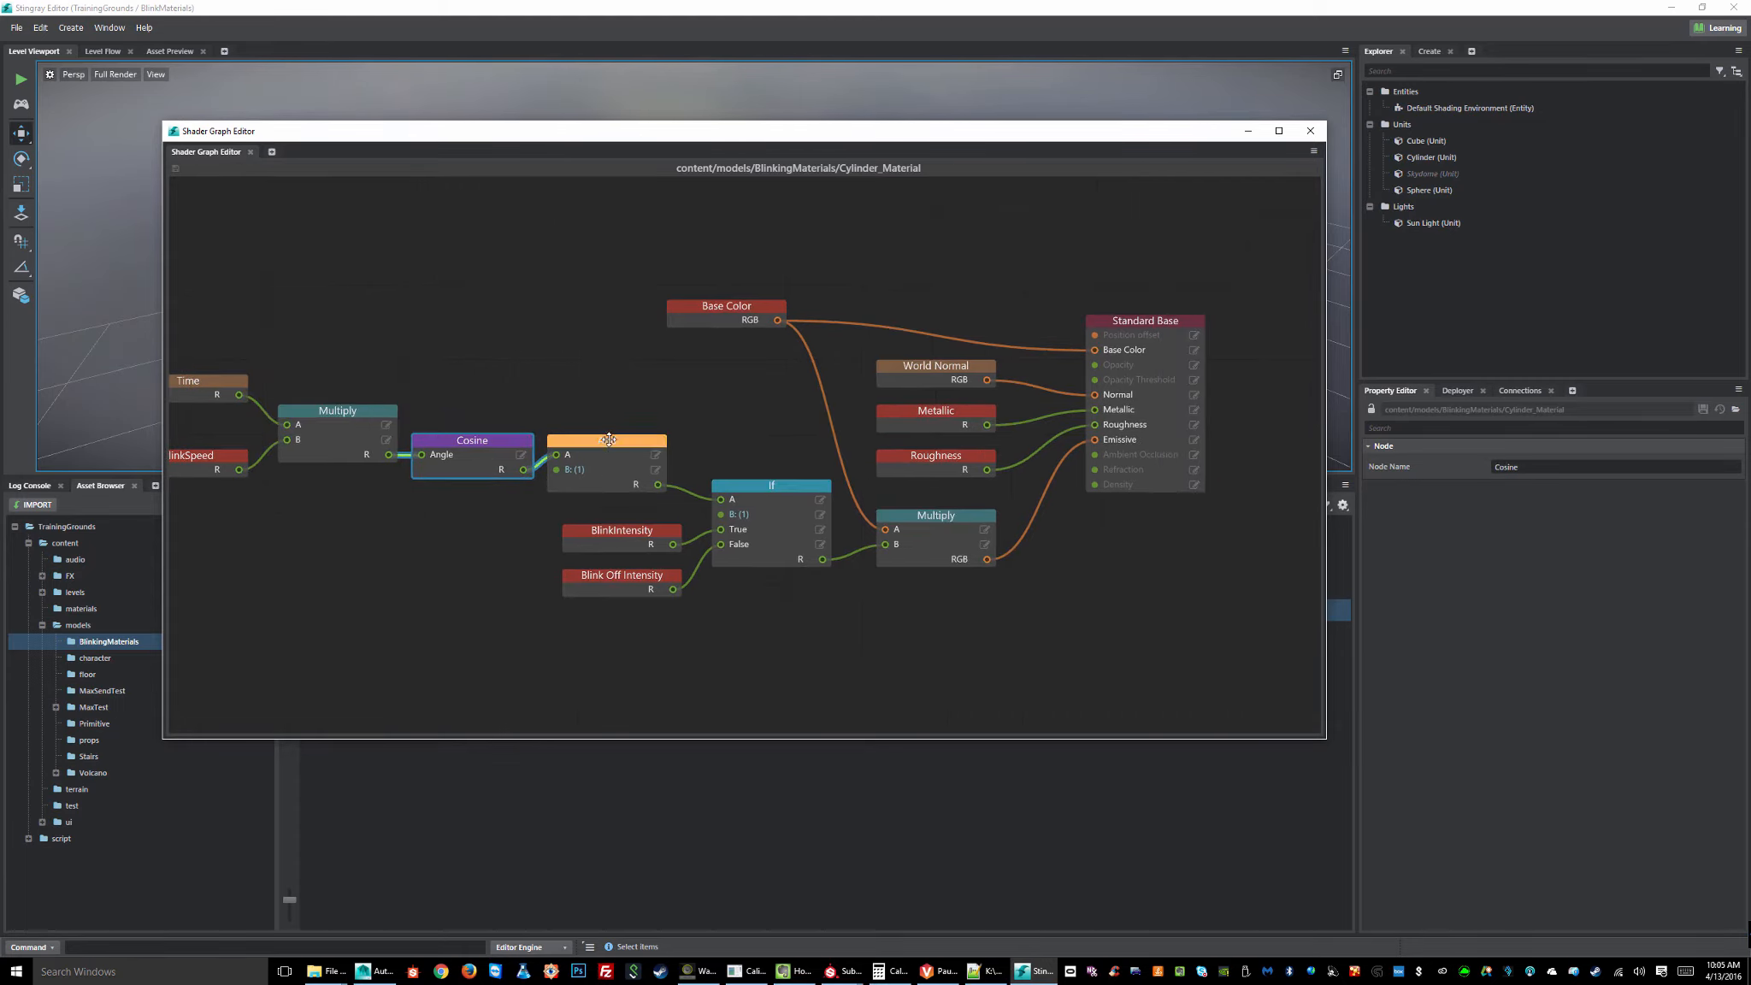
{"action": "left_click", "coordinate": [607, 461]}
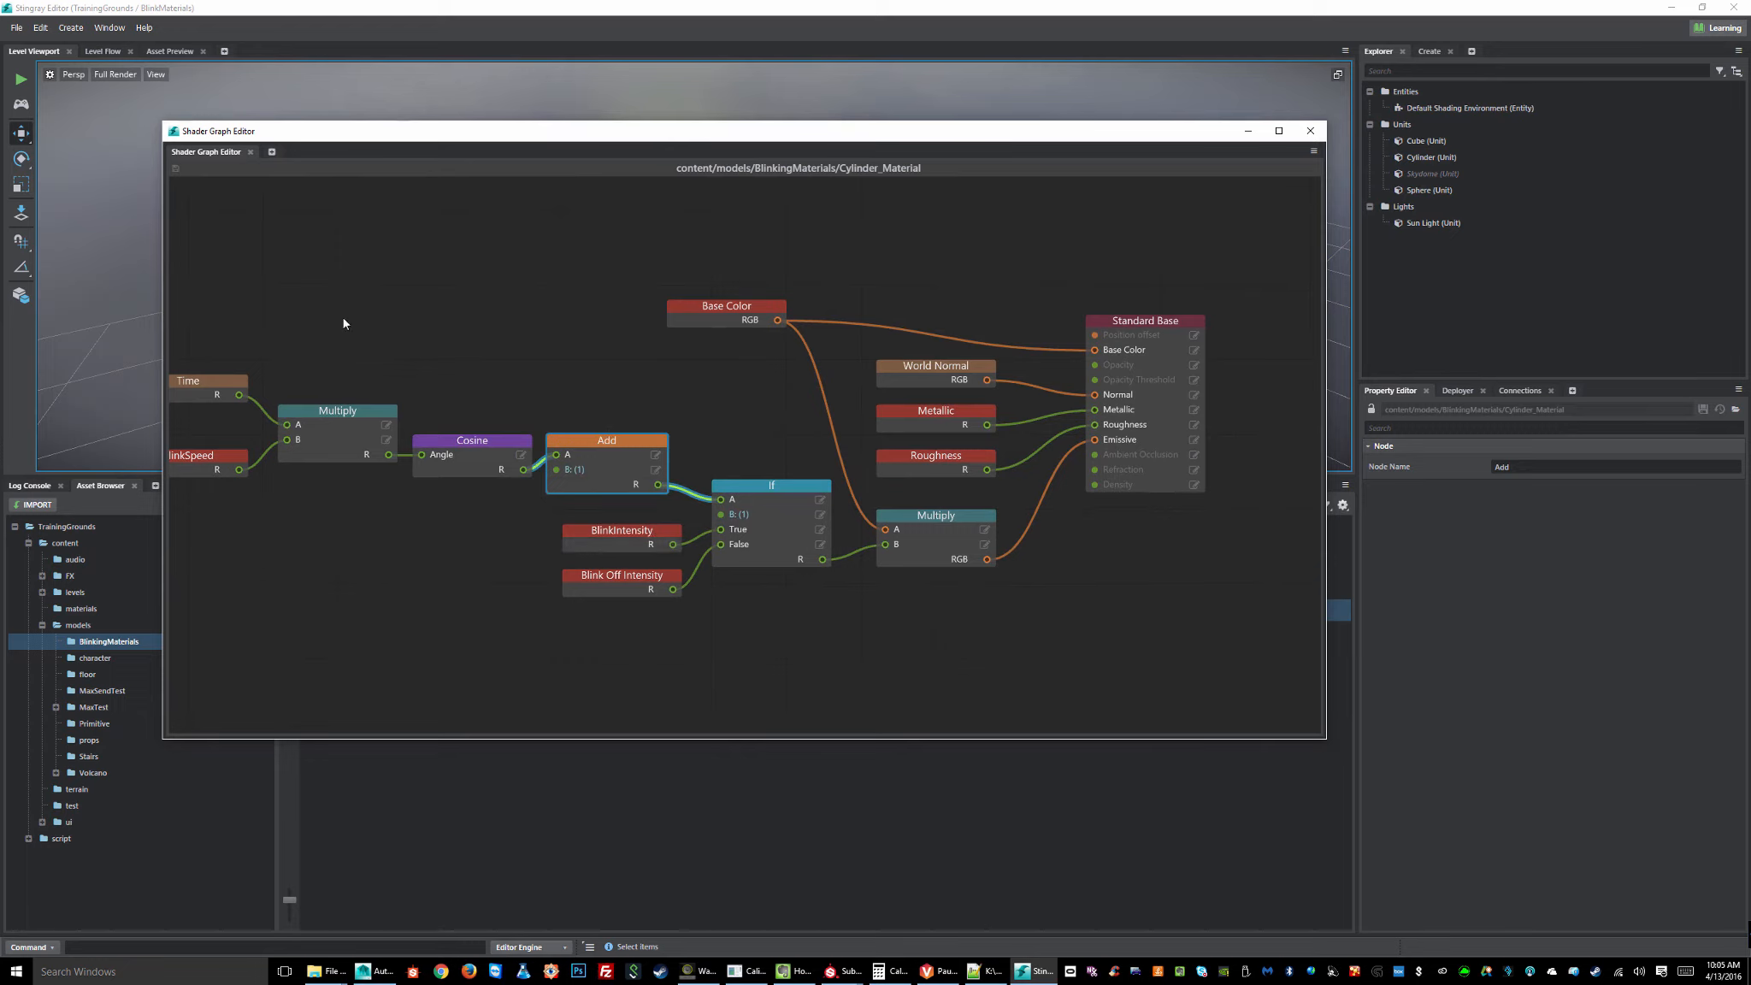
{"action": "left_click_drag", "start_coordinate": [189, 303], "coordinate": [578, 520]}
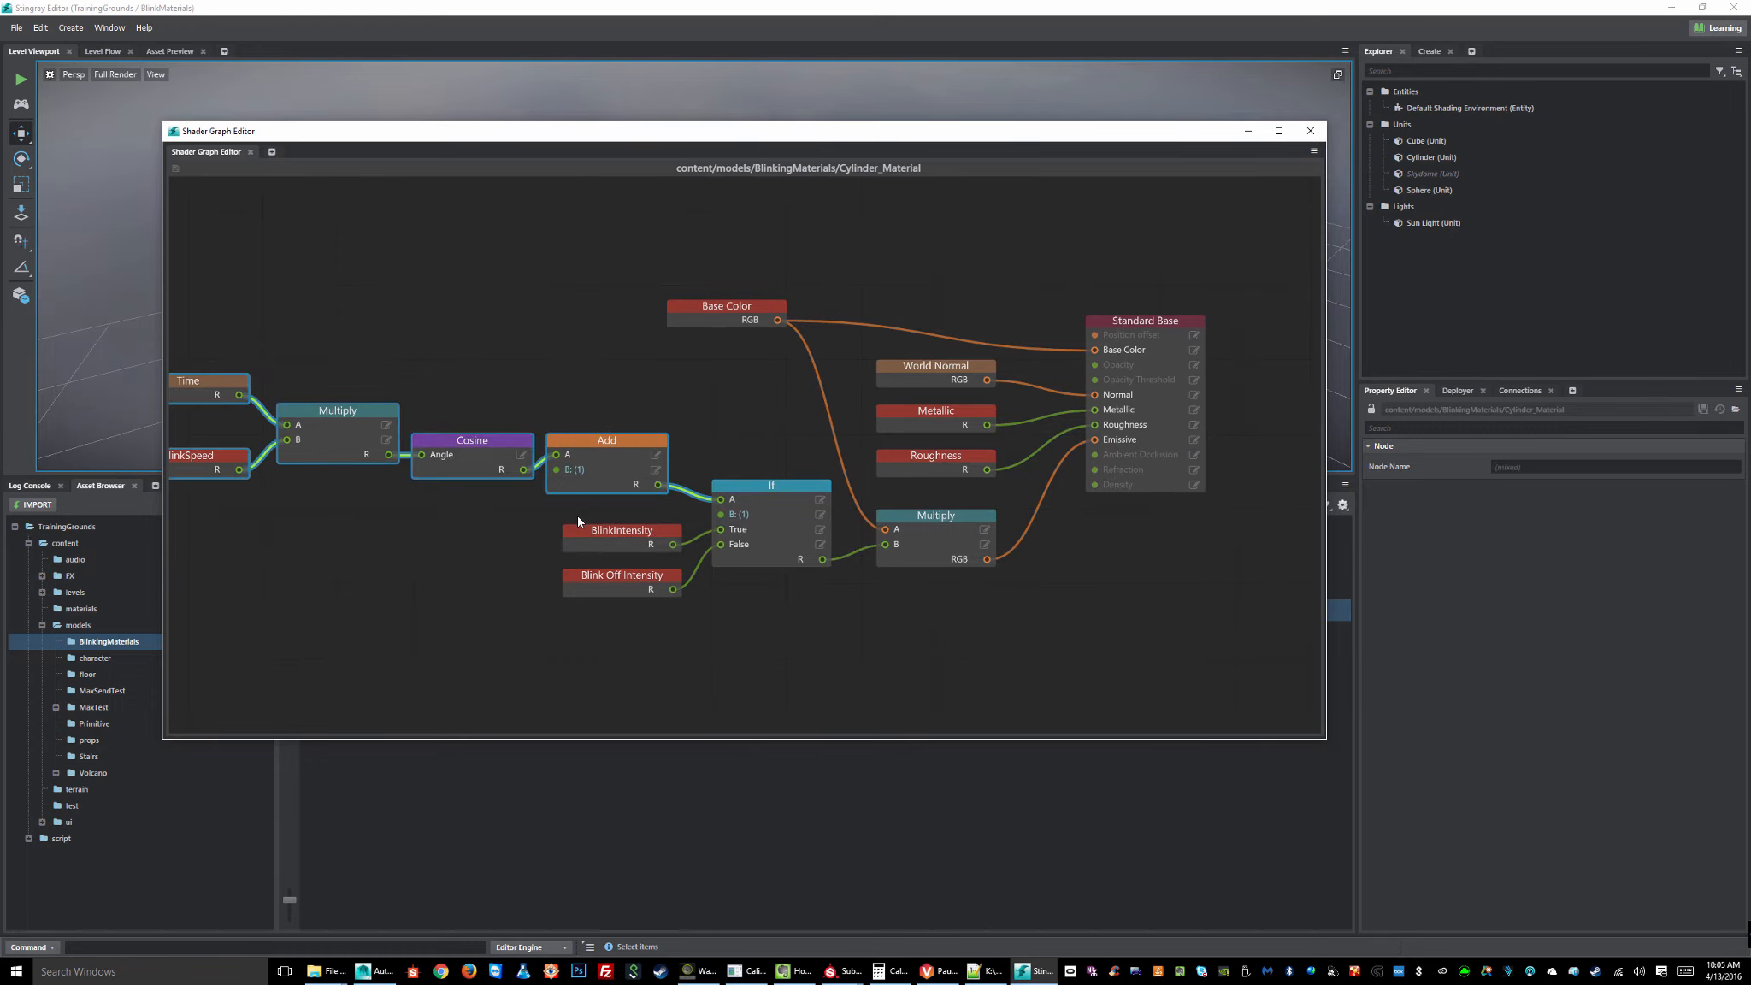
- Inspect the If node, its link from Add, and its operator choices, keeping Greater (>)
{"action": "left_click_drag", "start_coordinate": [786, 453], "coordinate": [763, 646]}
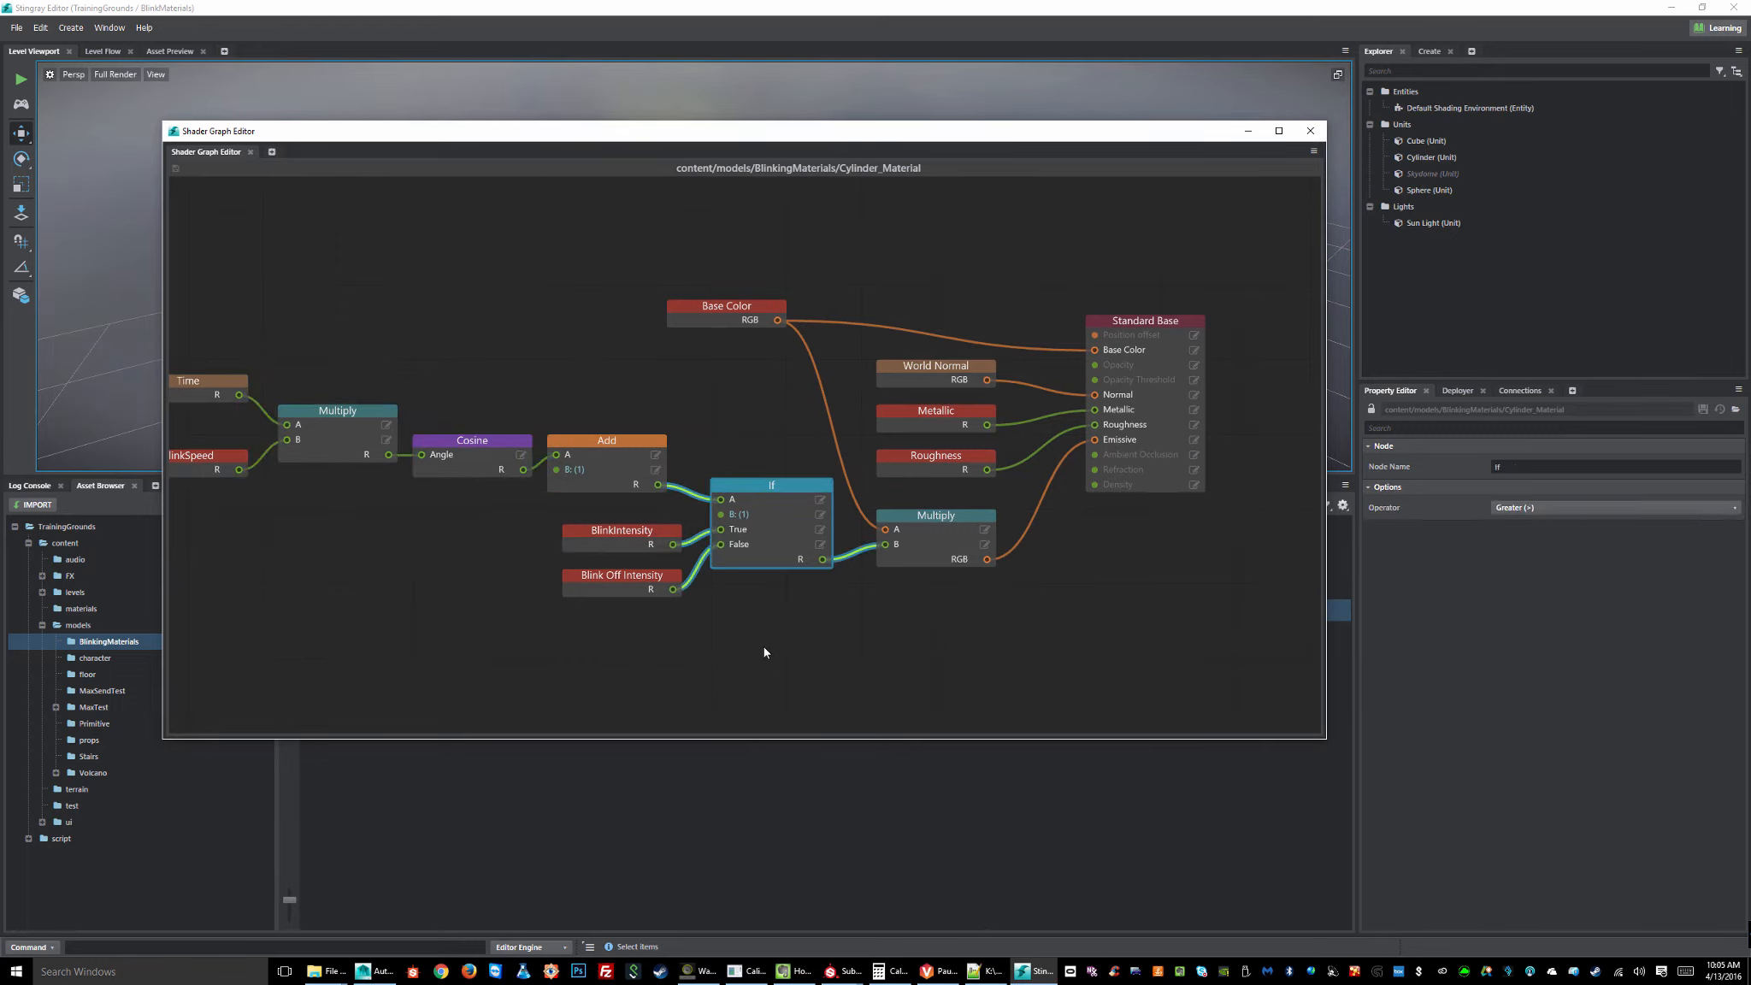
{"action": "middle_click_drag", "start_coordinate": [826, 620], "coordinate": [672, 612]}
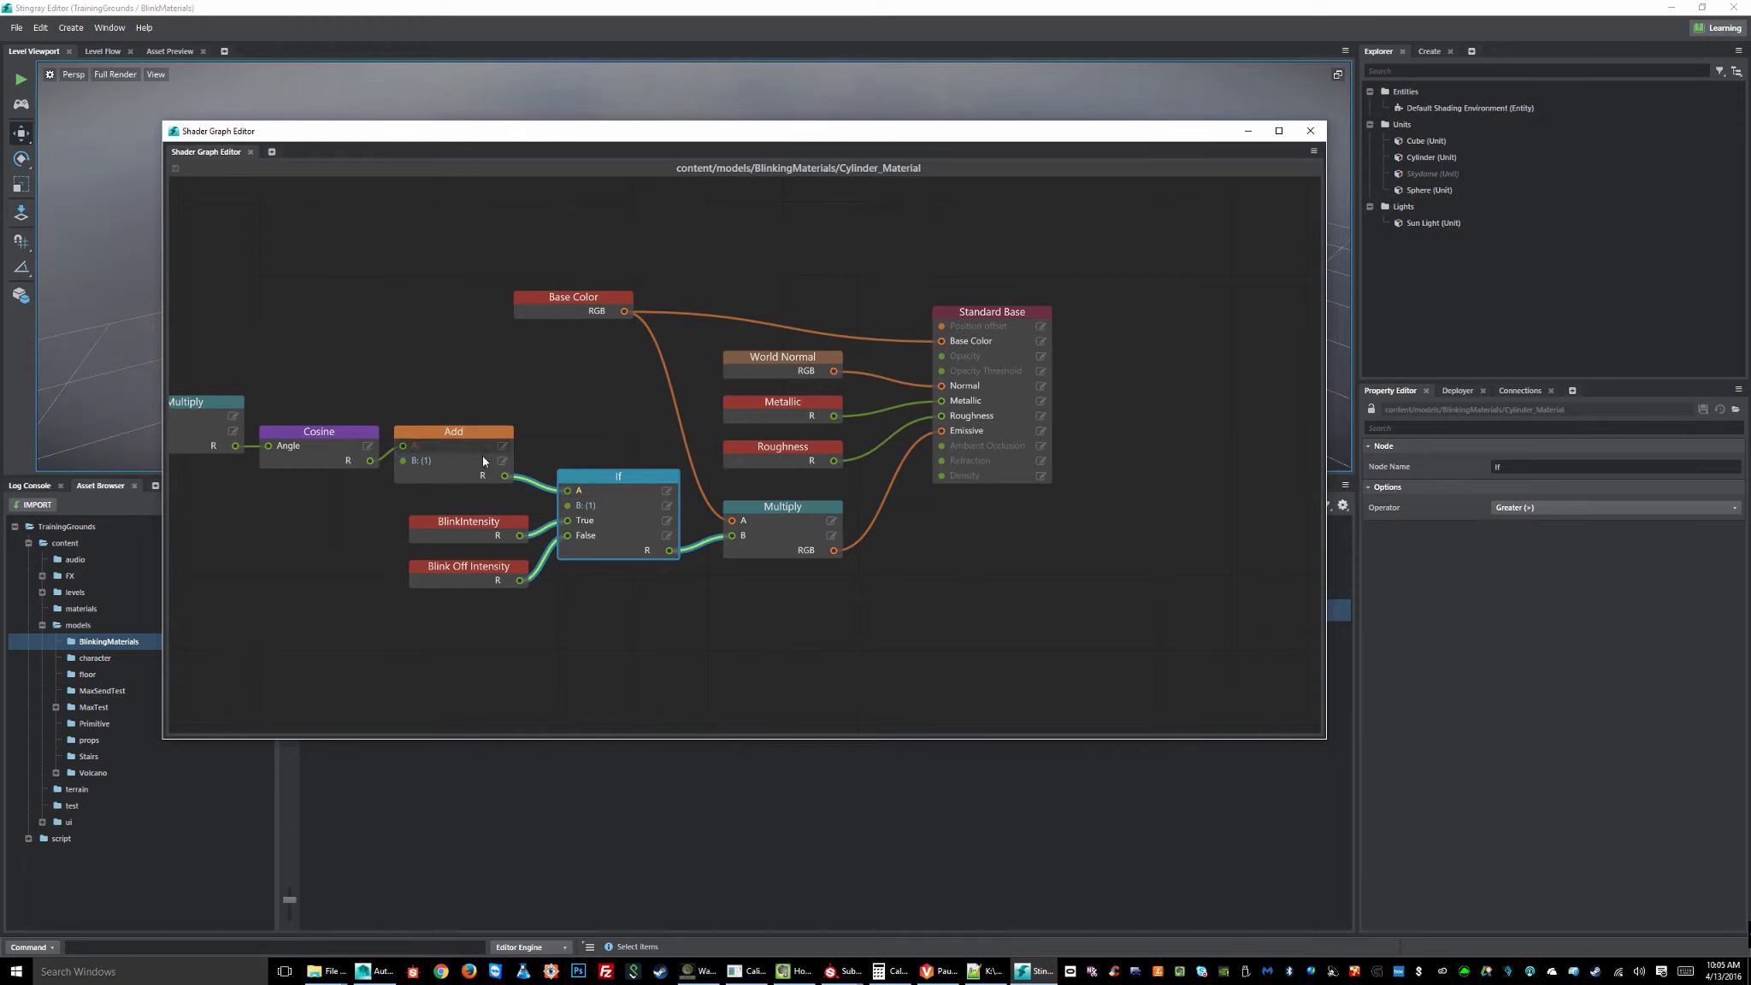
{"action": "left_click", "coordinate": [533, 503]}
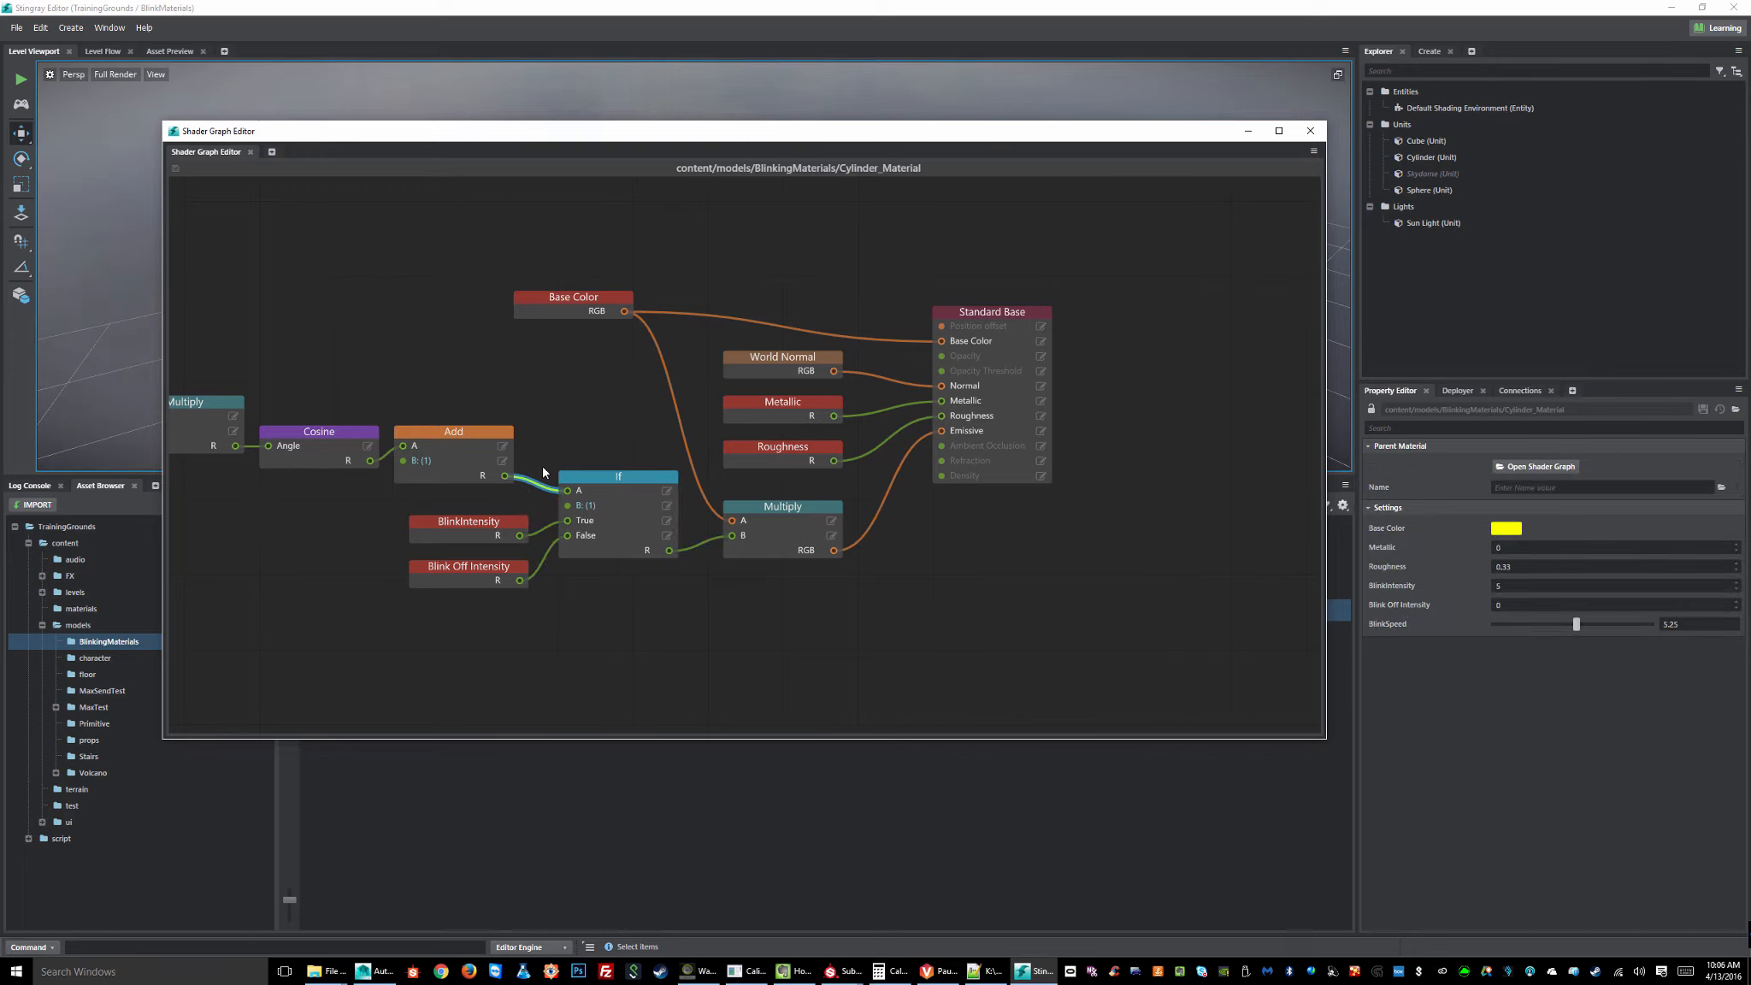
{"action": "left_click", "coordinate": [607, 475]}
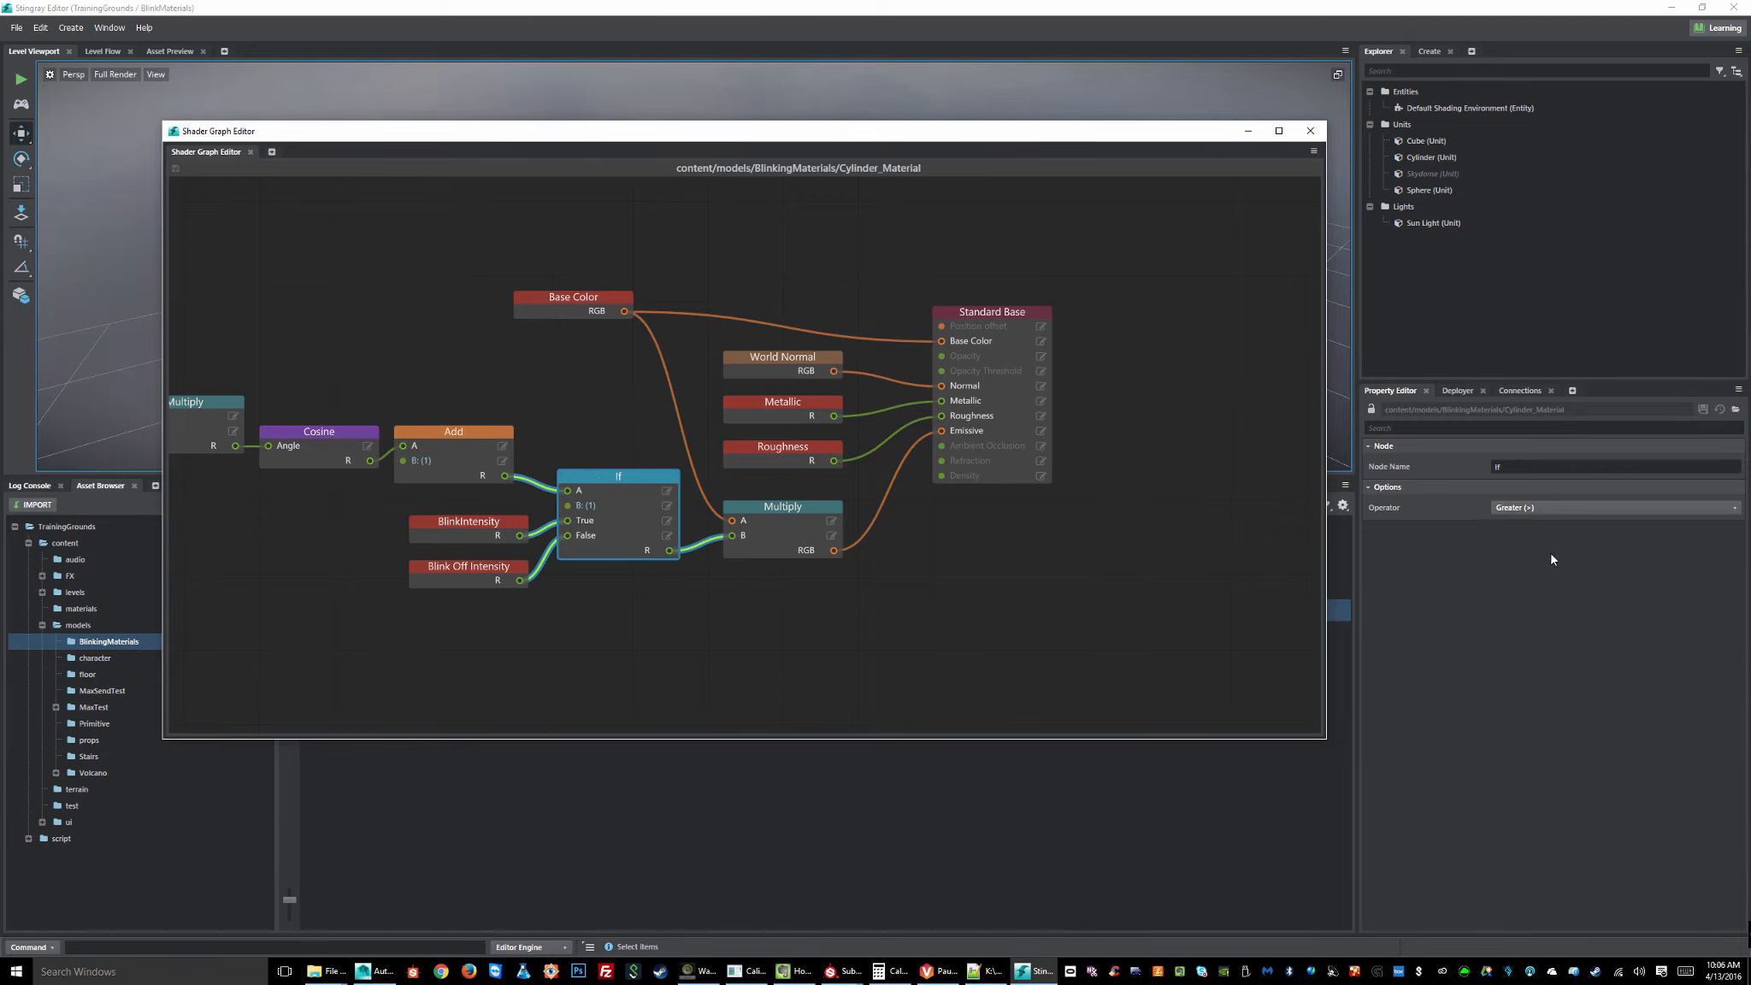
{"action": "left_click", "coordinate": [1527, 509]}
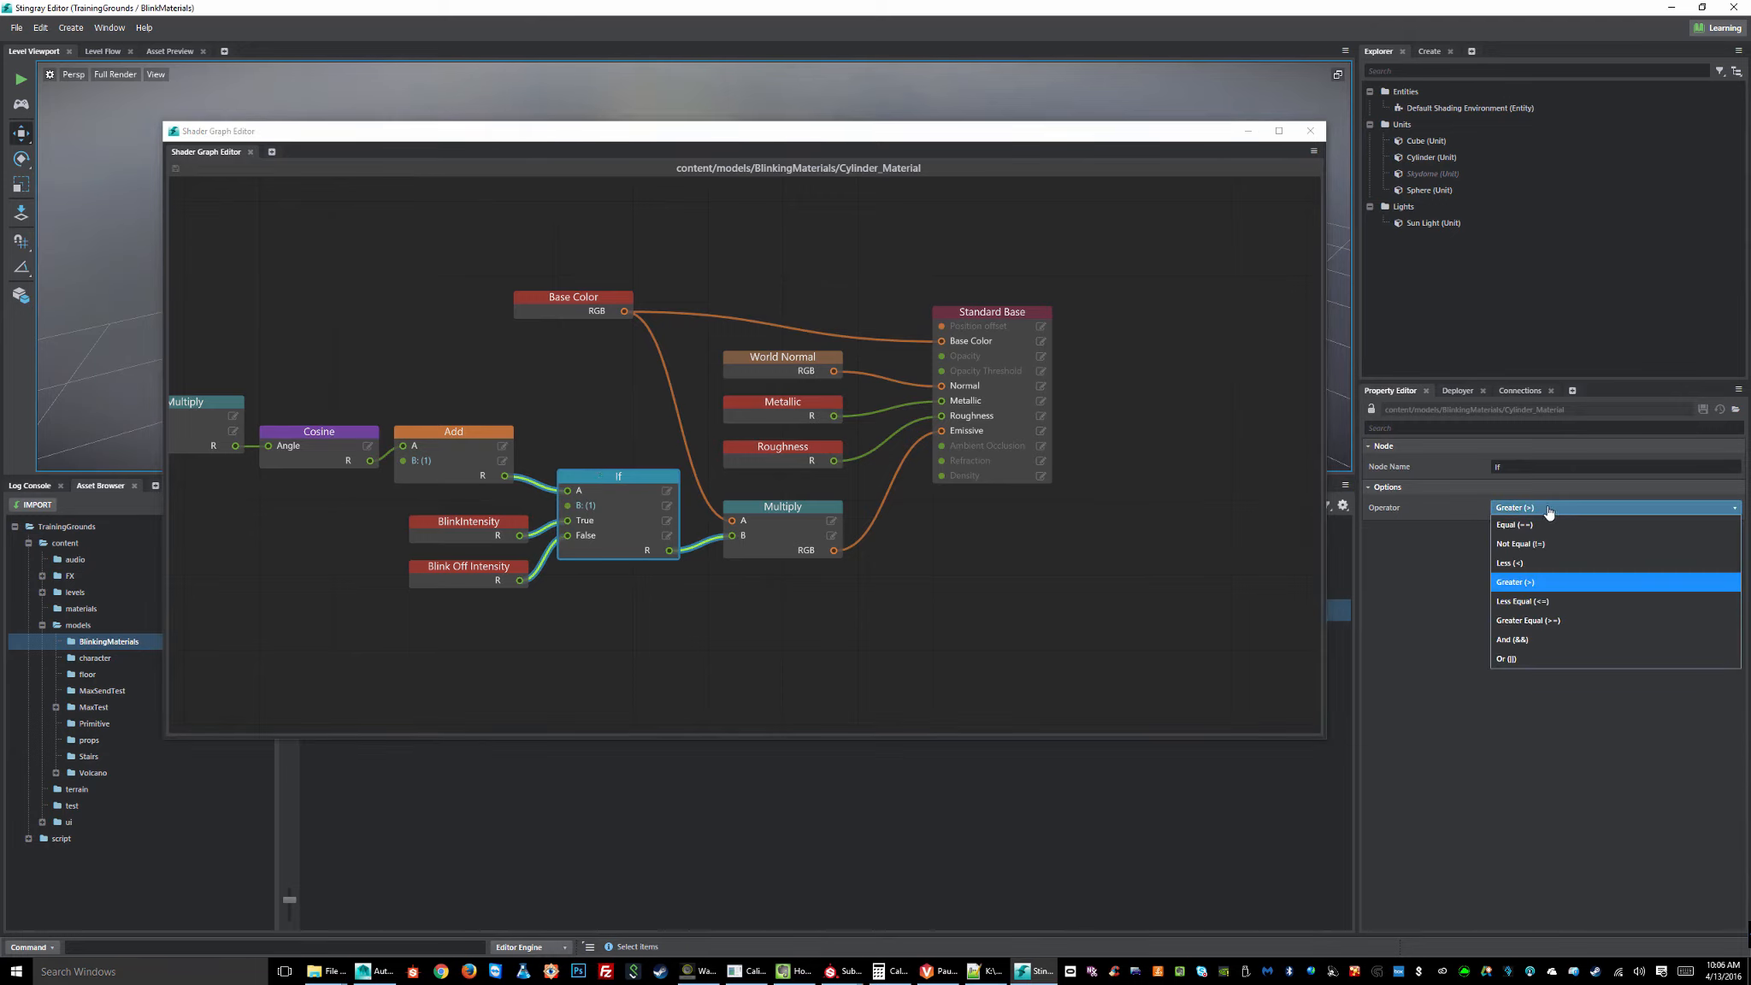
{"action": "left_click", "coordinate": [1511, 583]}
{"action": "left_click", "coordinate": [935, 609]}
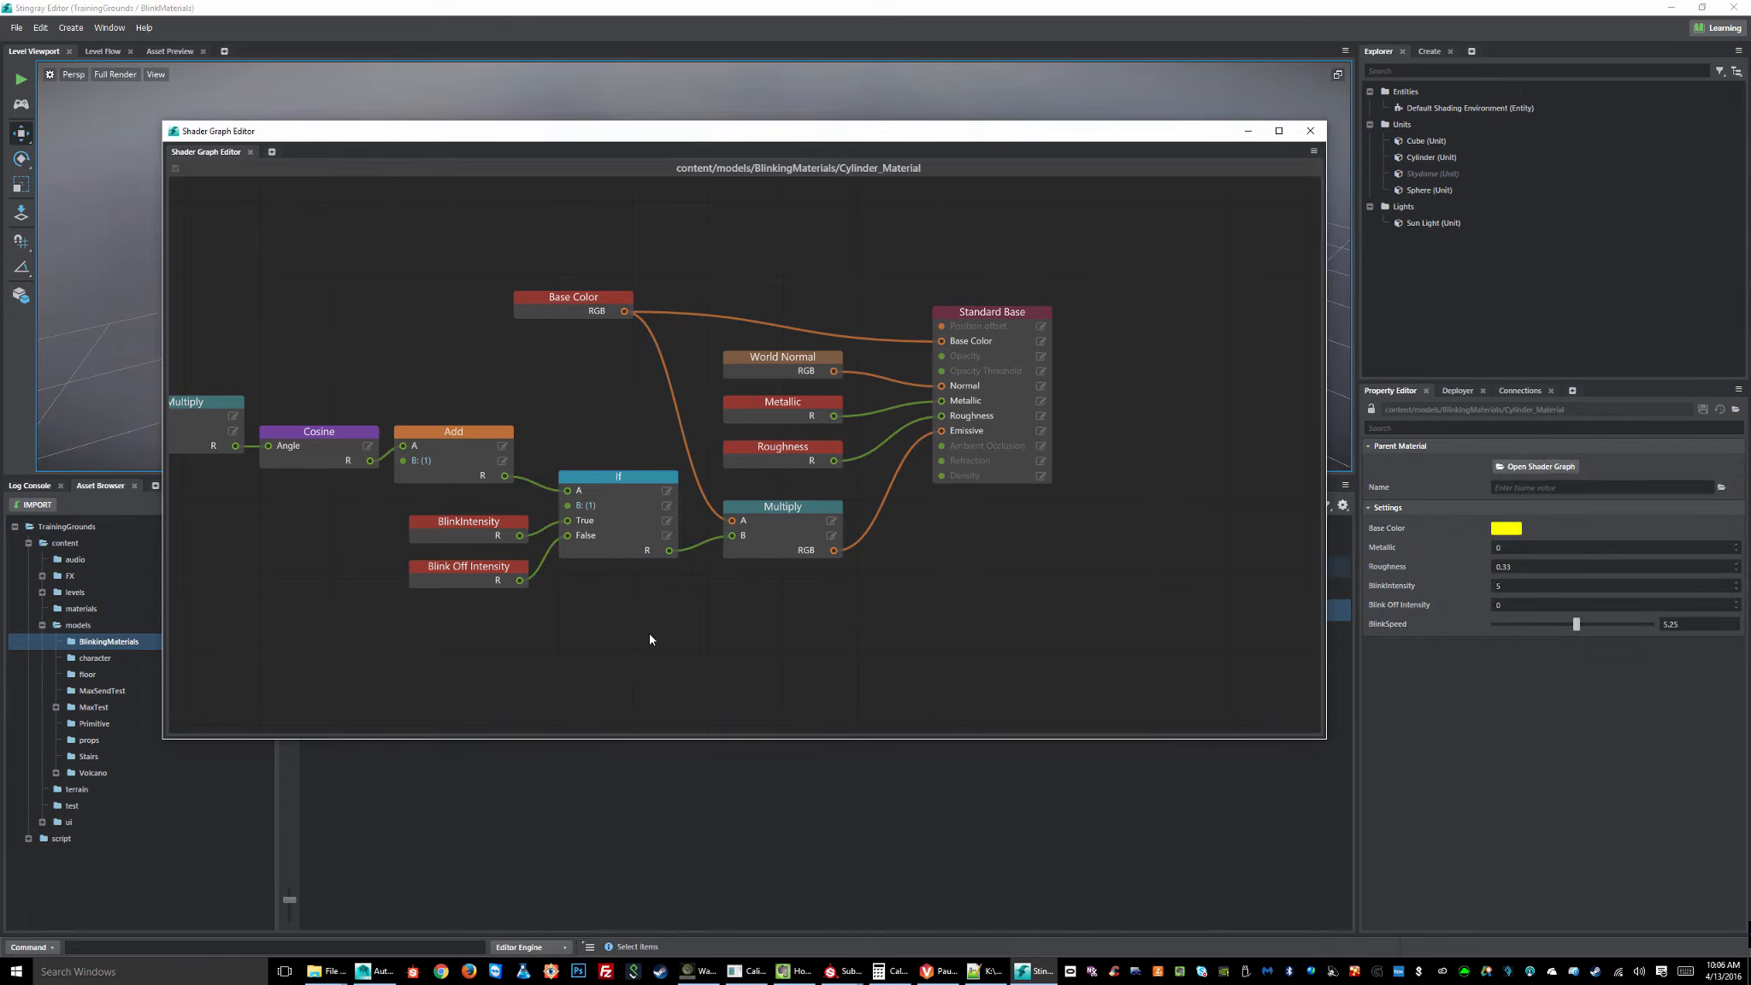
- Inspect how BlinkIntensity feeds the If node's True input and Blink Off Intensity feeds its False input
{"action": "left_click", "coordinate": [608, 478]}
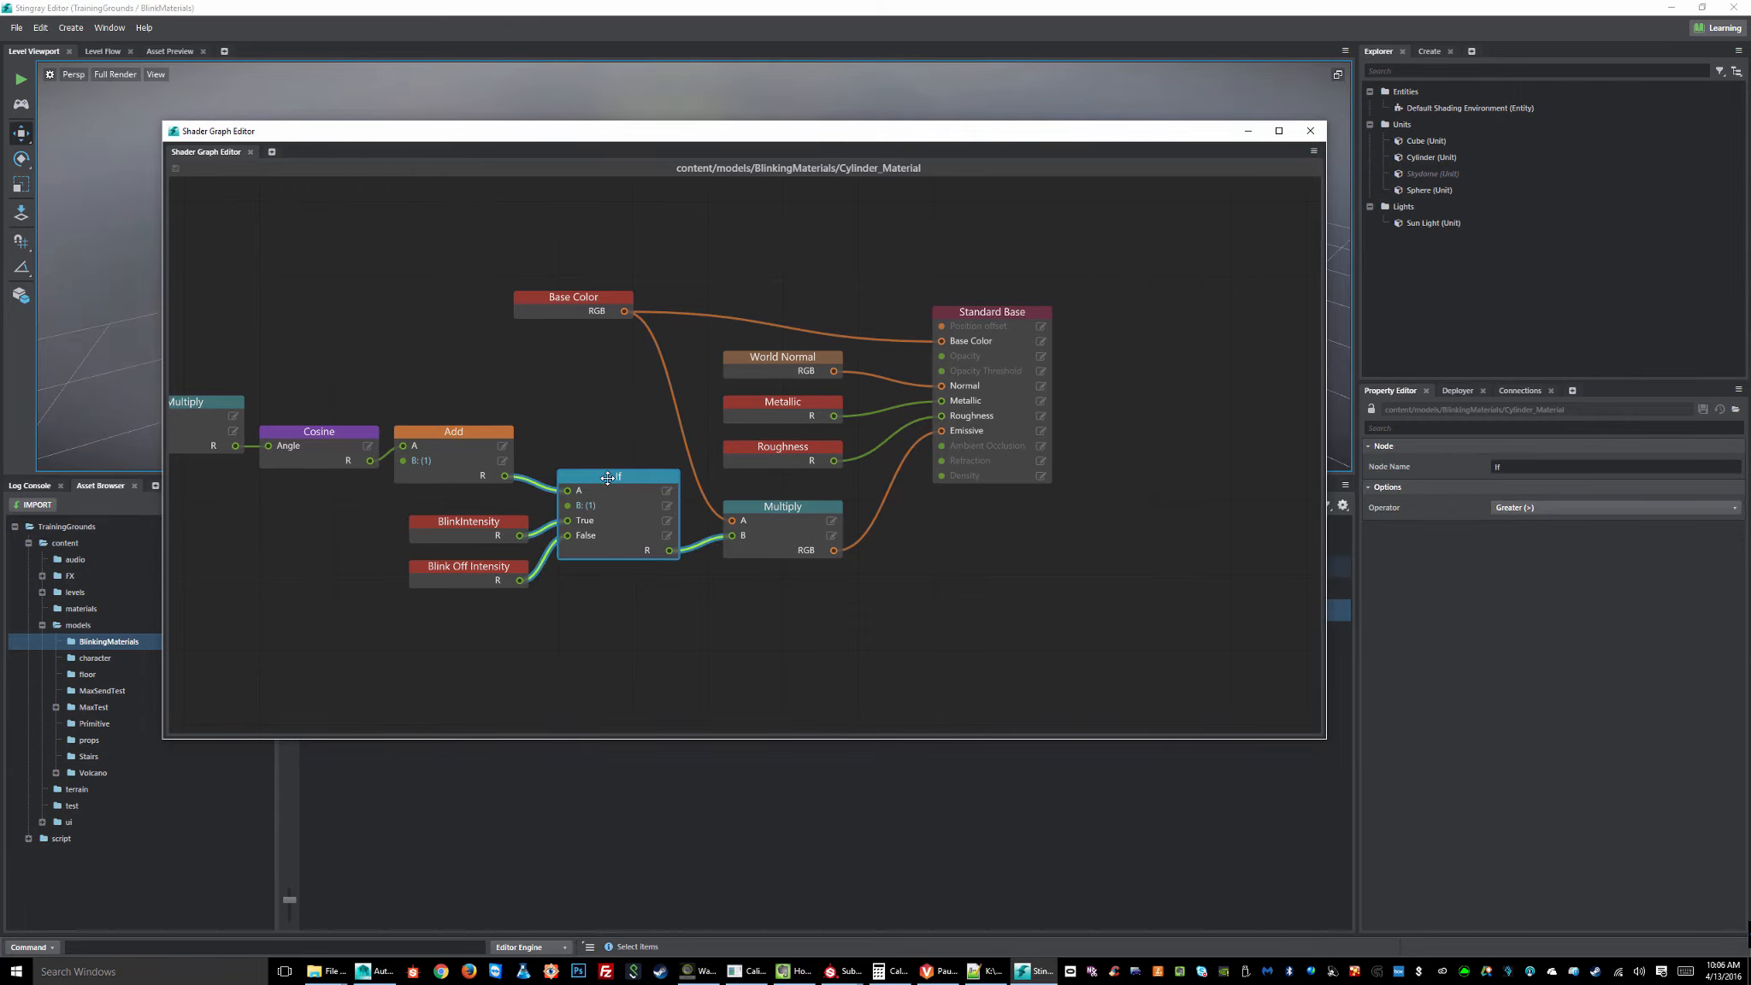
{"action": "mouse_move", "coordinate": [462, 528]}
{"action": "left_mouse_down"}
{"action": "mouse_move", "coordinate": [476, 513]}
{"action": "mouse_move", "coordinate": [470, 537]}
{"action": "left_mouse_up"}
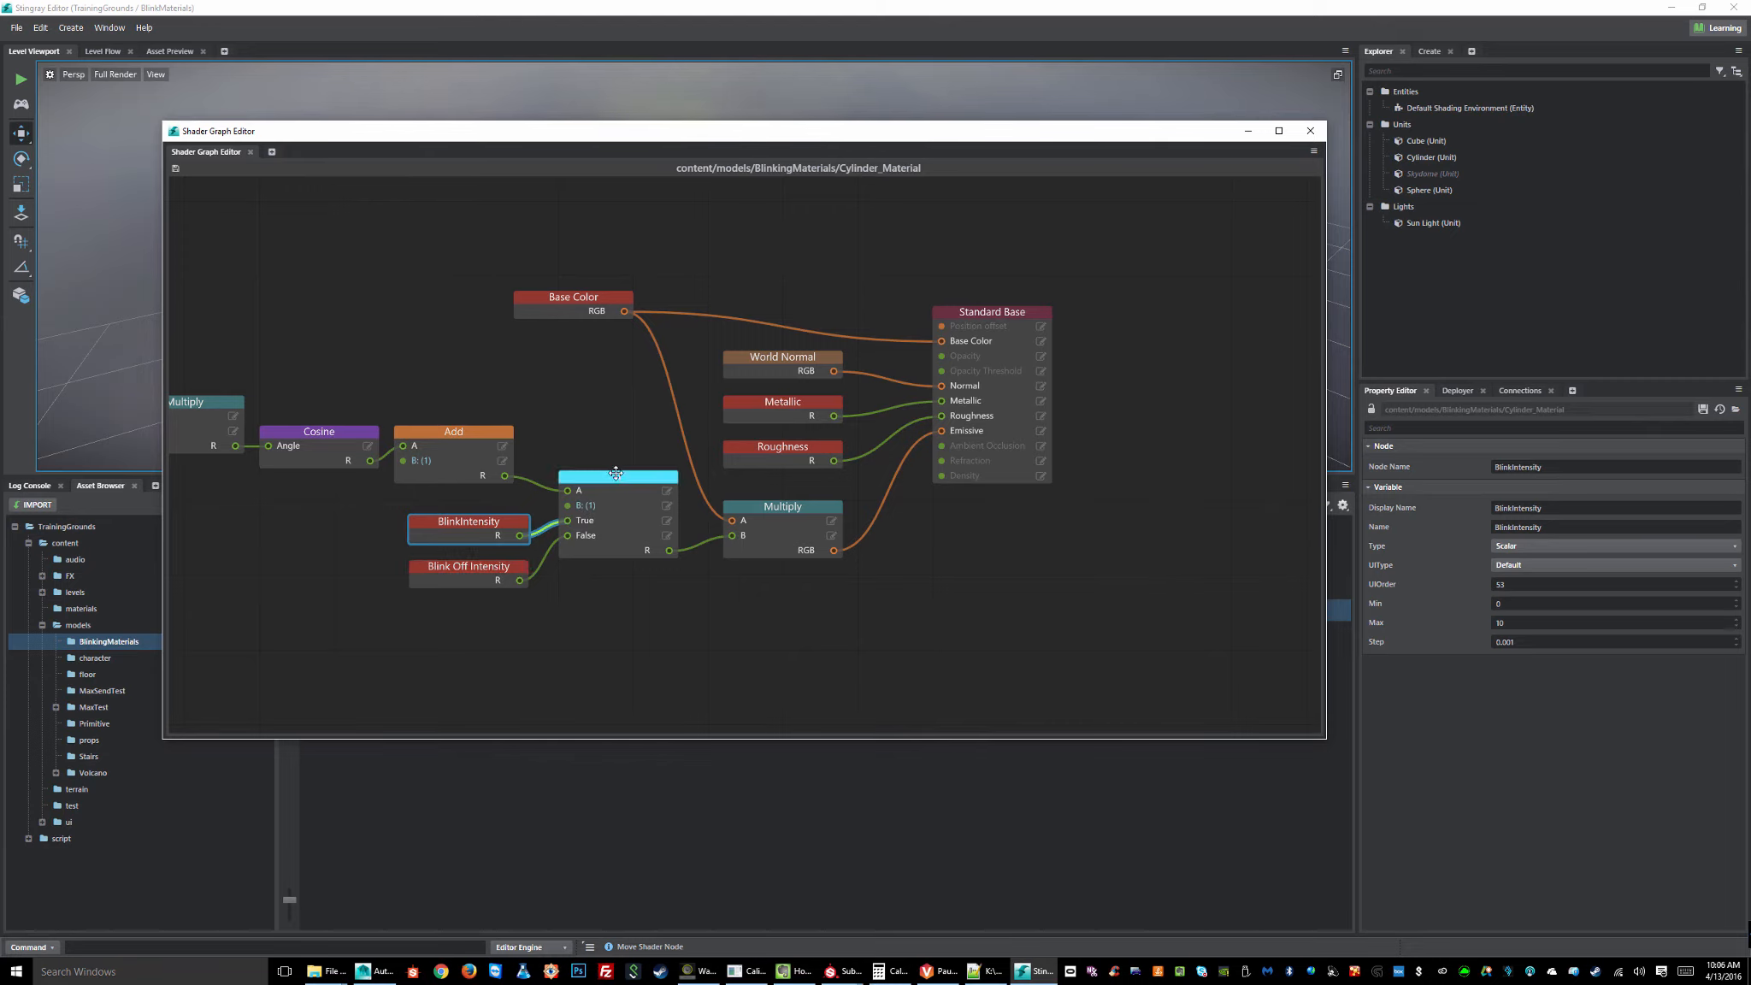
{"action": "left_click", "coordinate": [619, 520]}
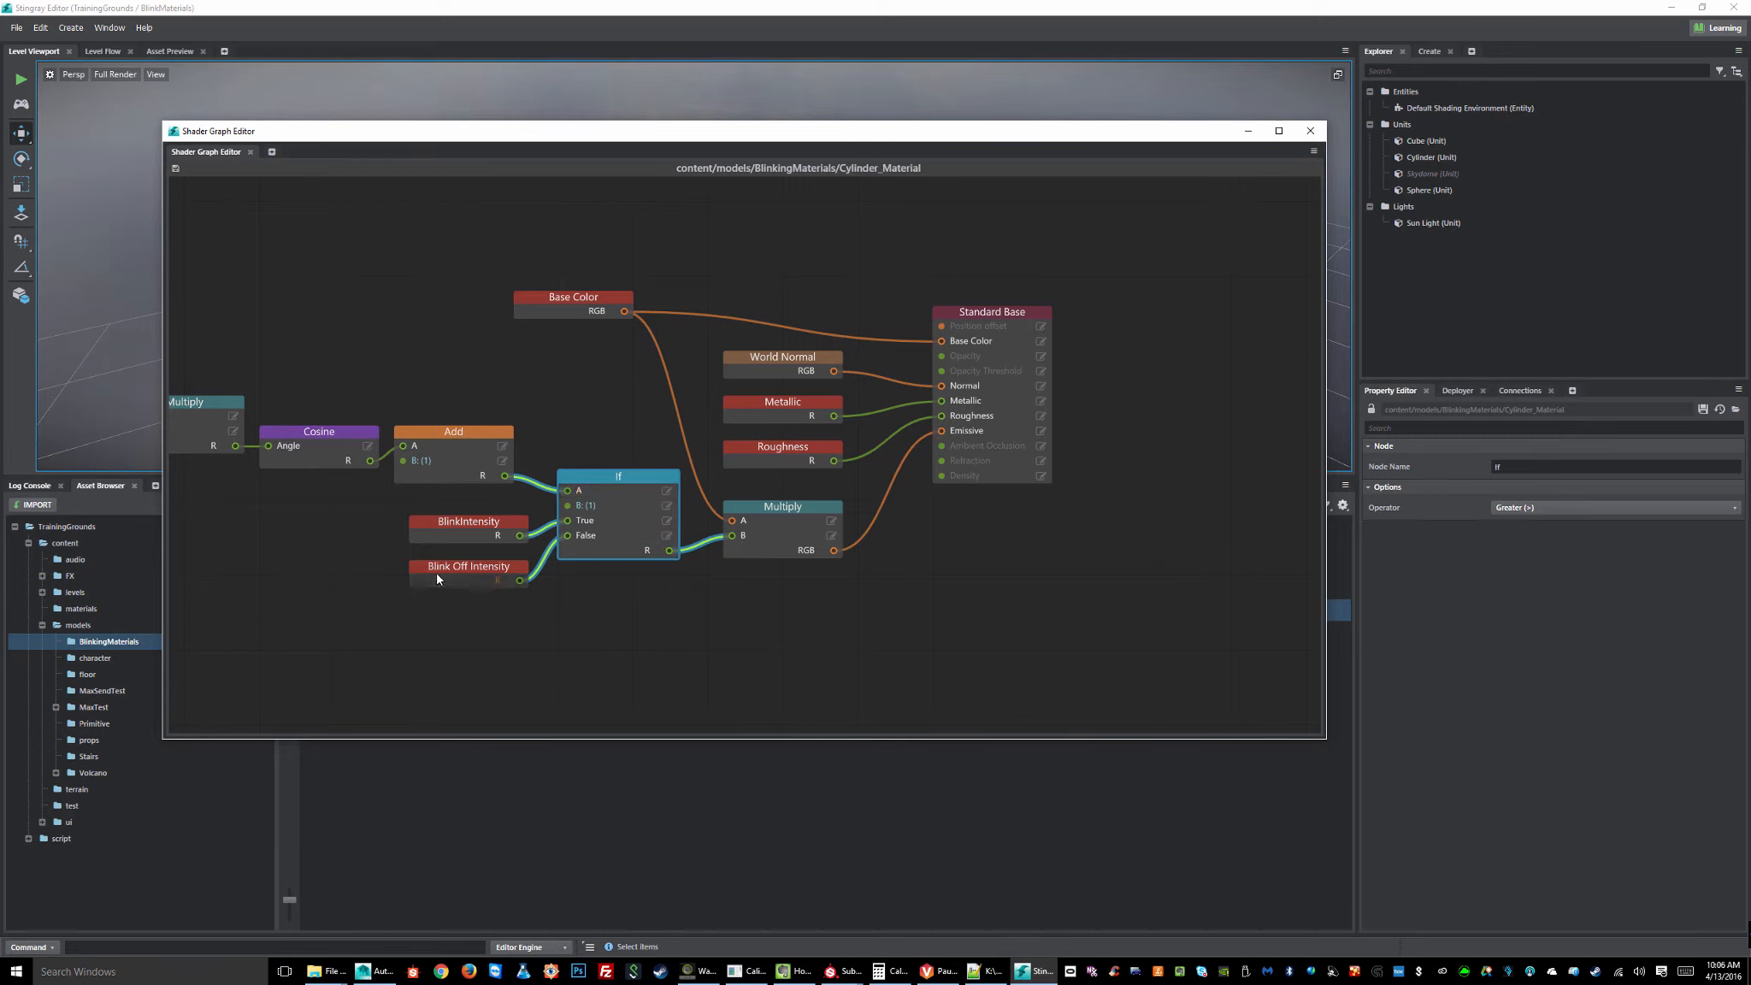
{"action": "left_click", "coordinate": [459, 567]}
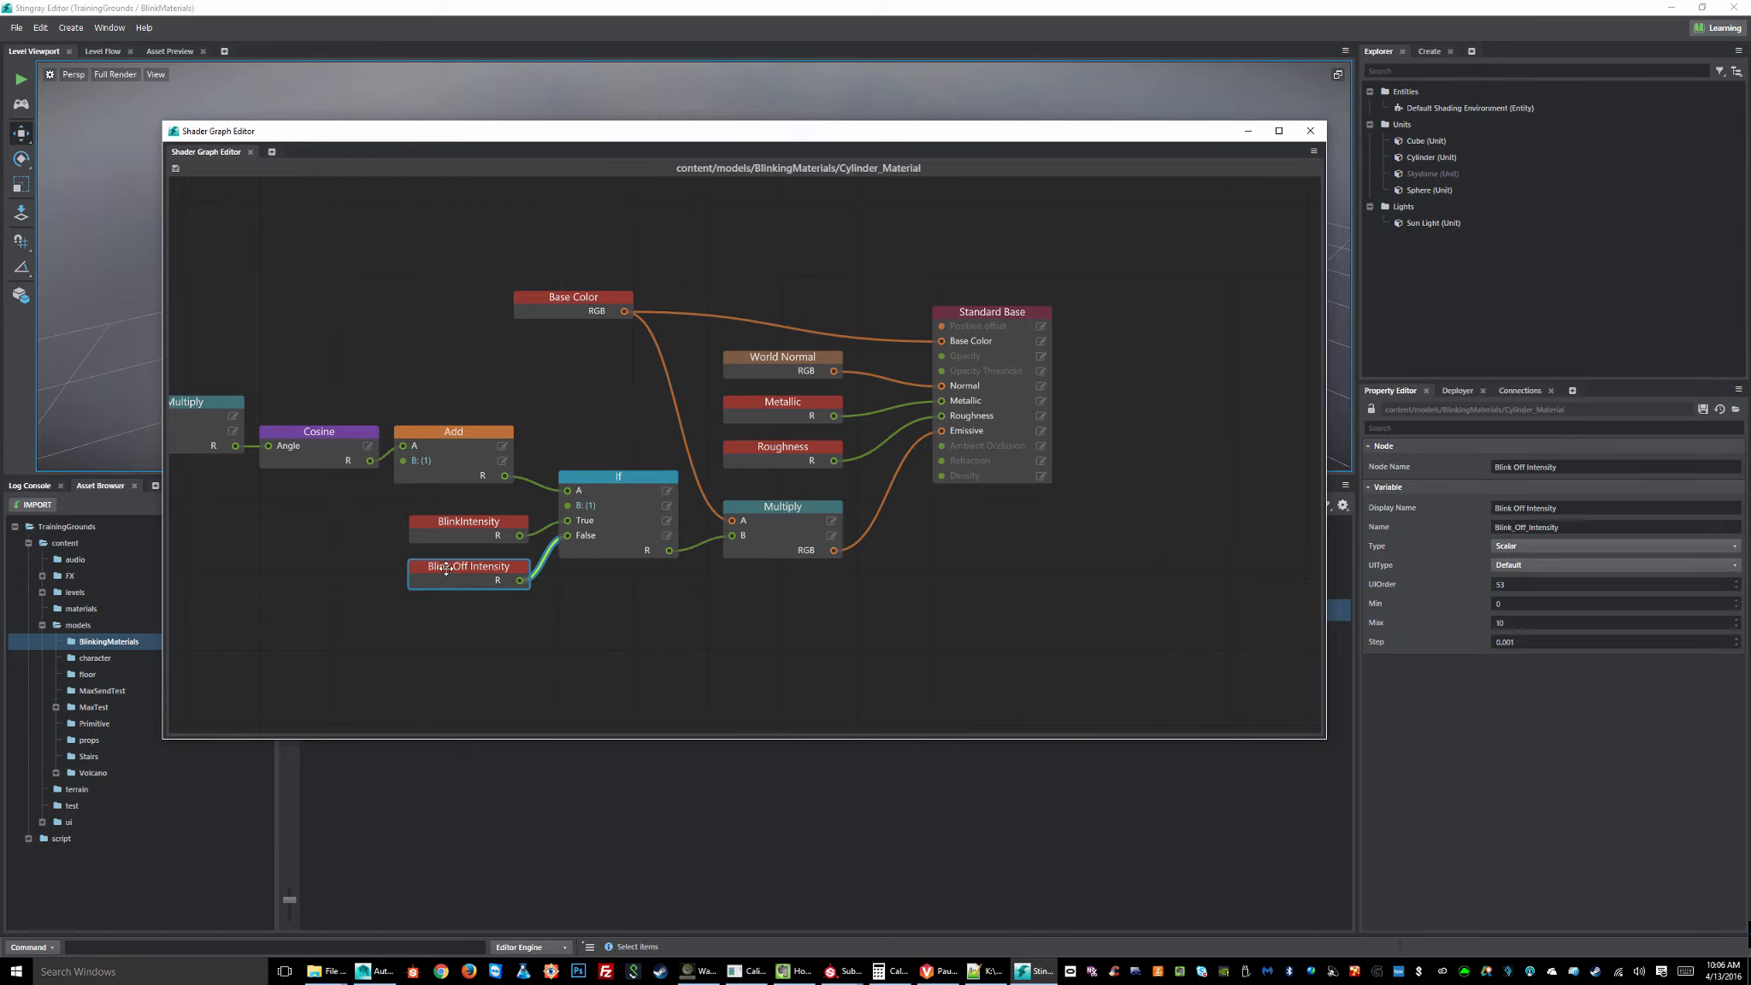
{"action": "left_click", "coordinate": [871, 638]}
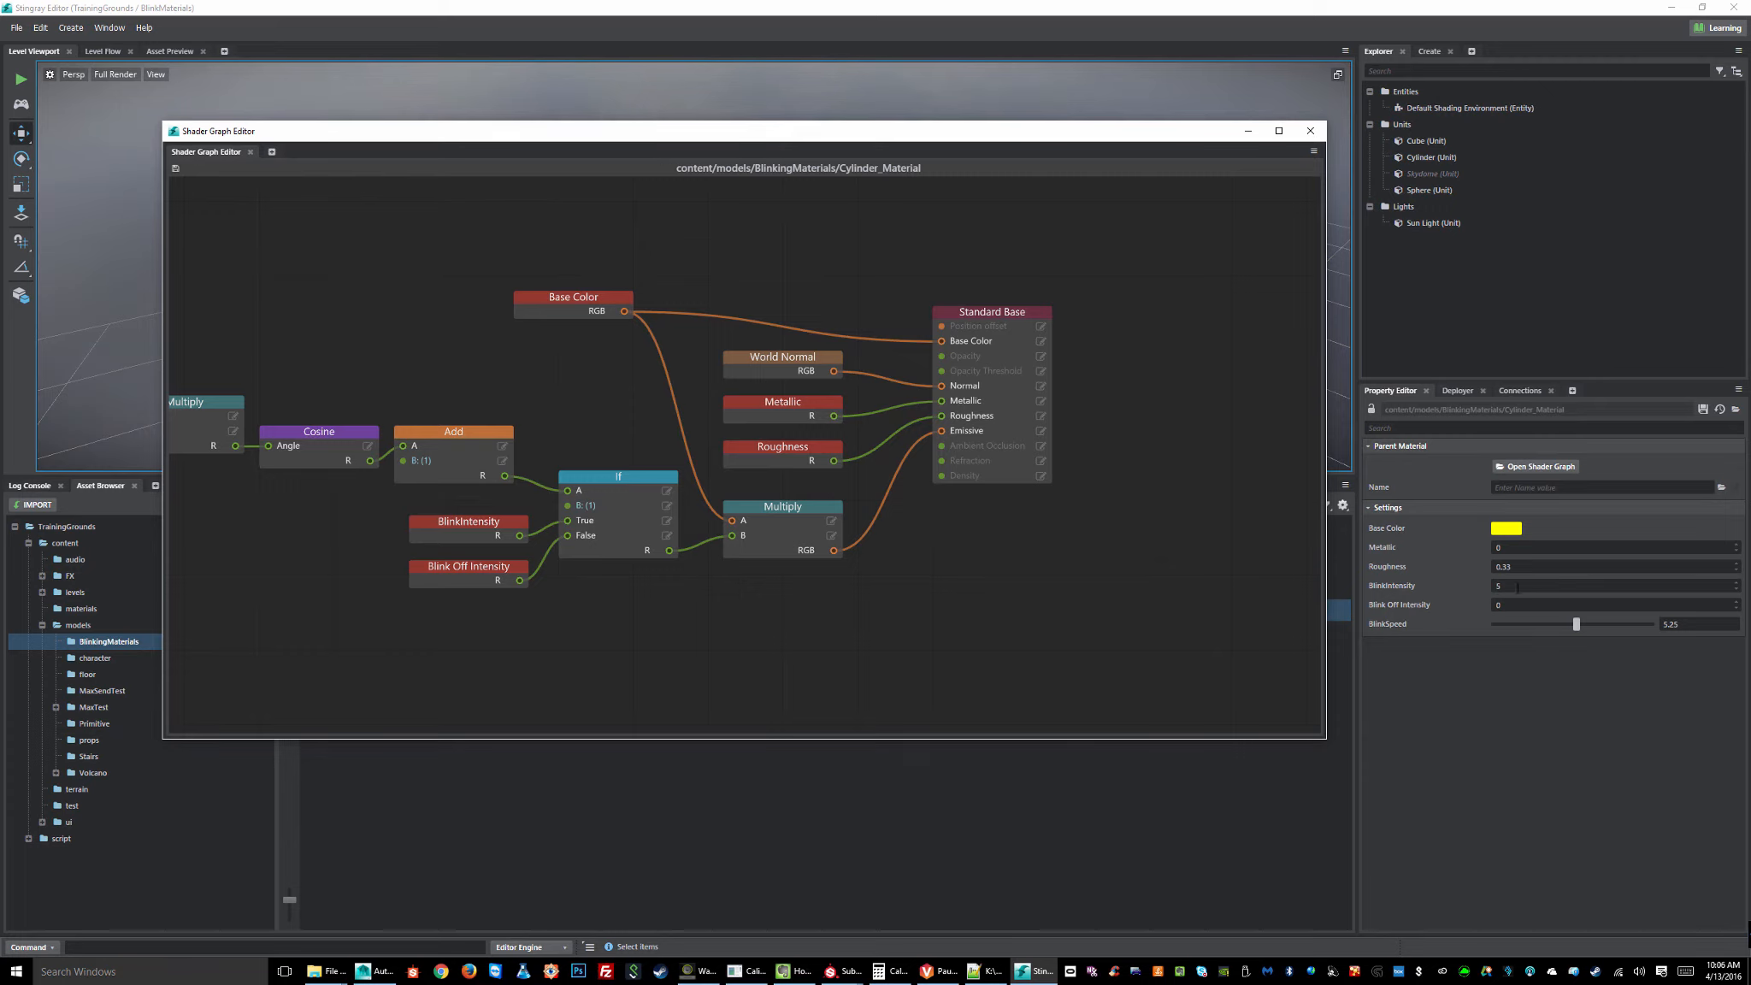
- Set the cylinder material's BlinkIntensity to 10 and Blink Off Intensity to 2, and uncover the blinking objects in the level view
{"action": "left_click", "coordinate": [1411, 590]}
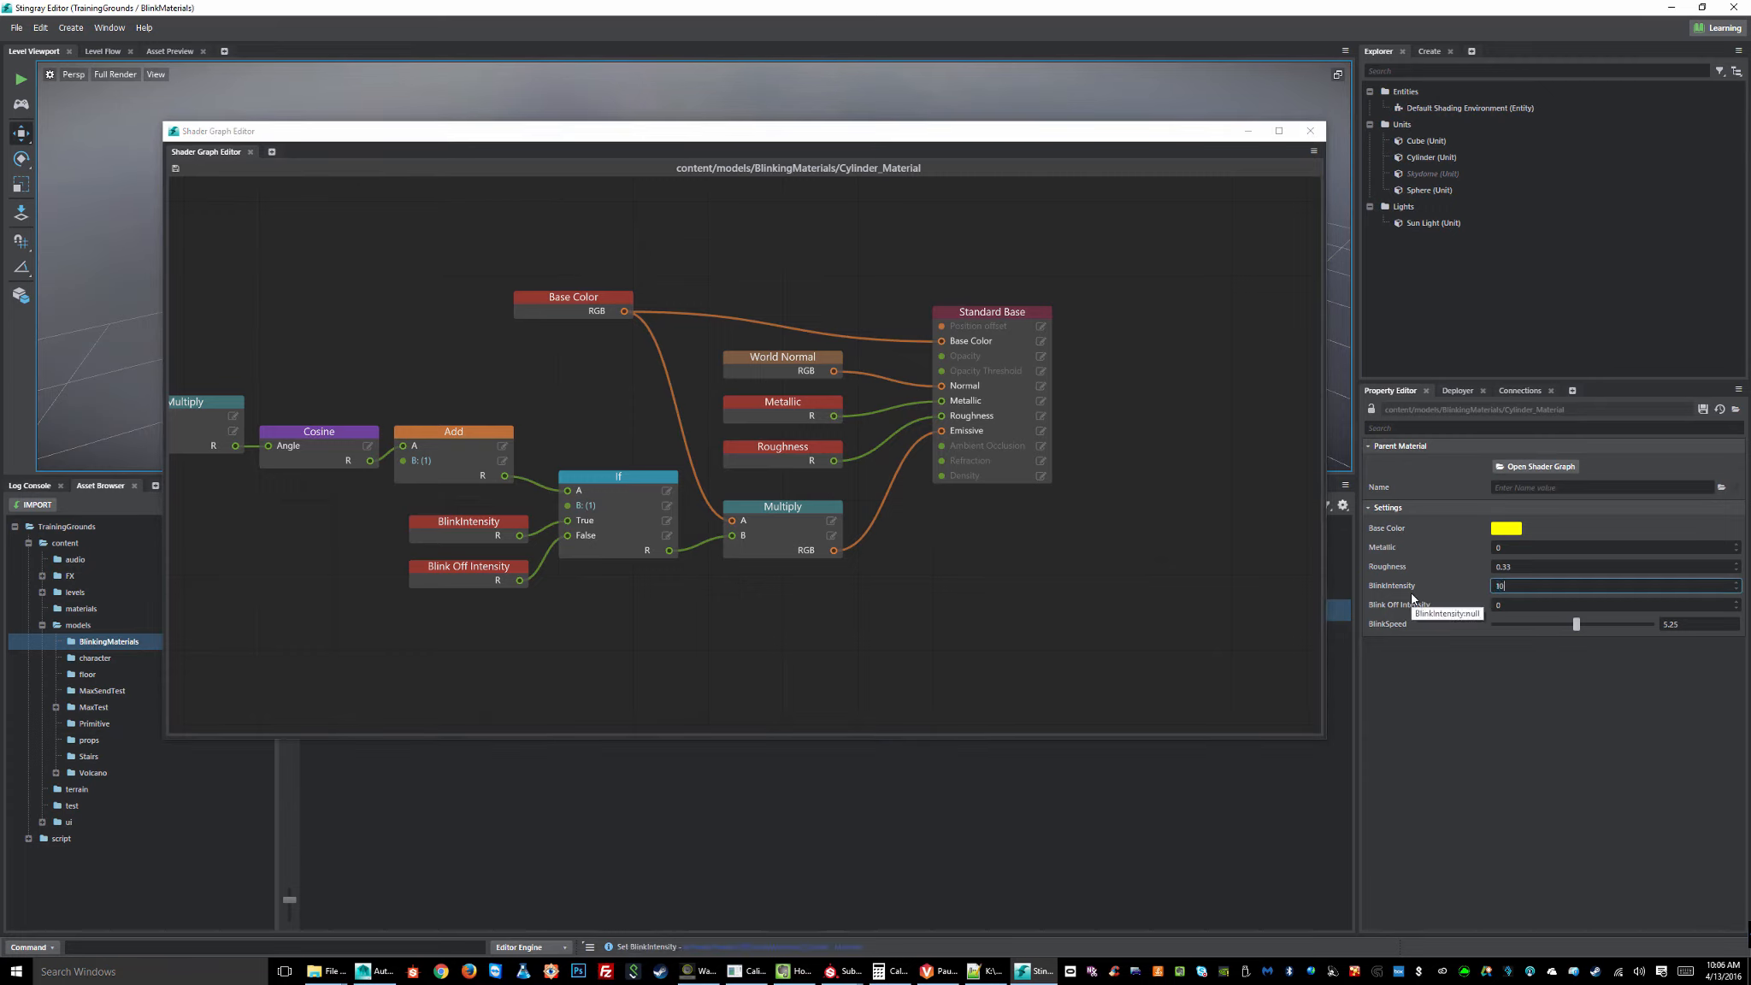
{"action": "key", "text": "Tab"}
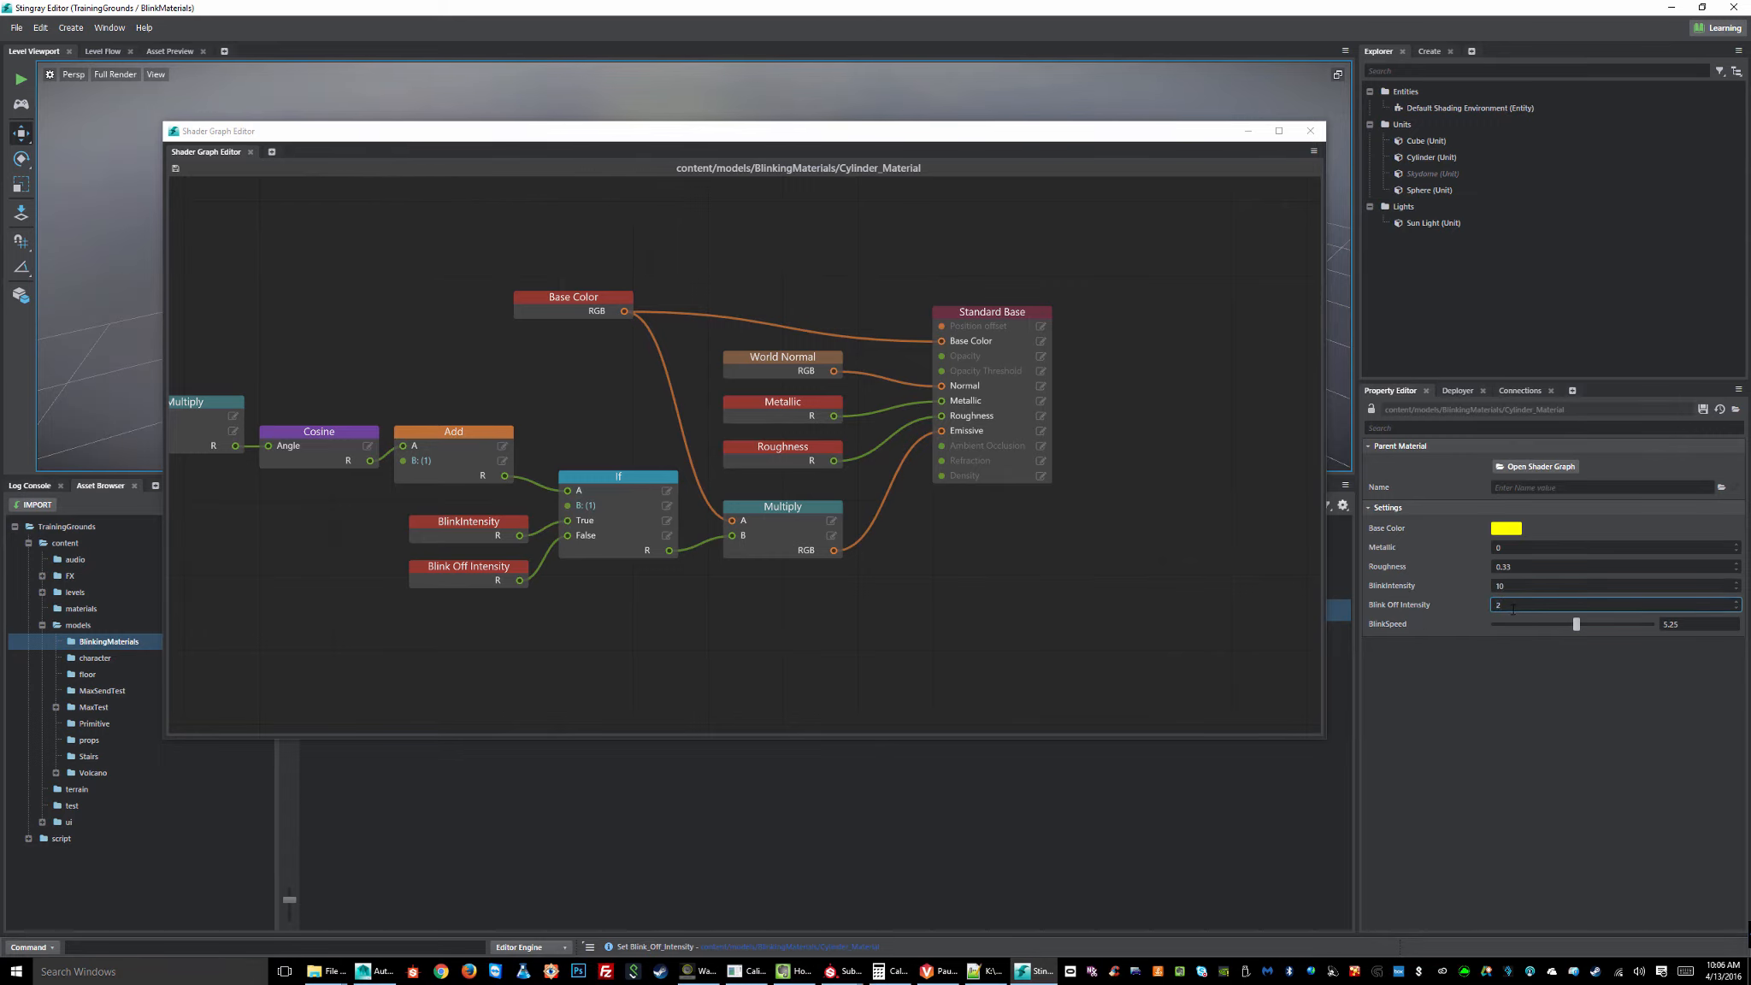
{"action": "left_click_drag", "start_coordinate": [685, 130], "coordinate": [680, 374]}
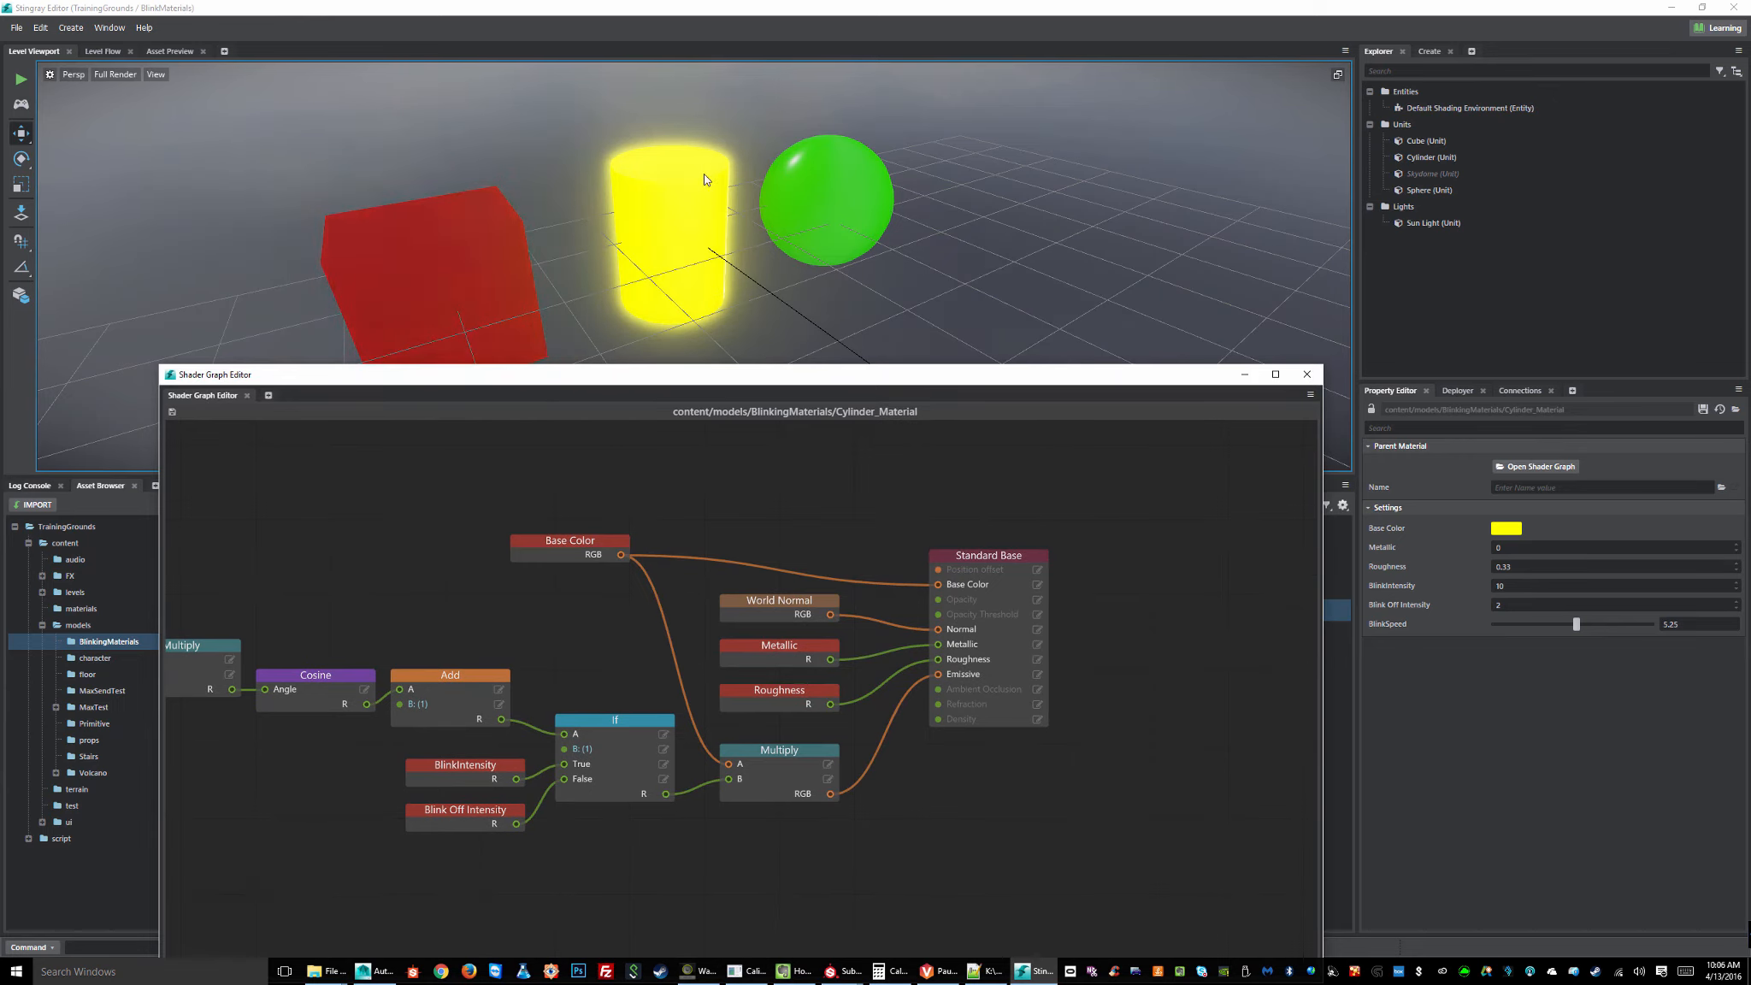
- Set the cylinder material's Blink Off Intensity to 0
{"action": "double_click", "coordinate": [1612, 603]}
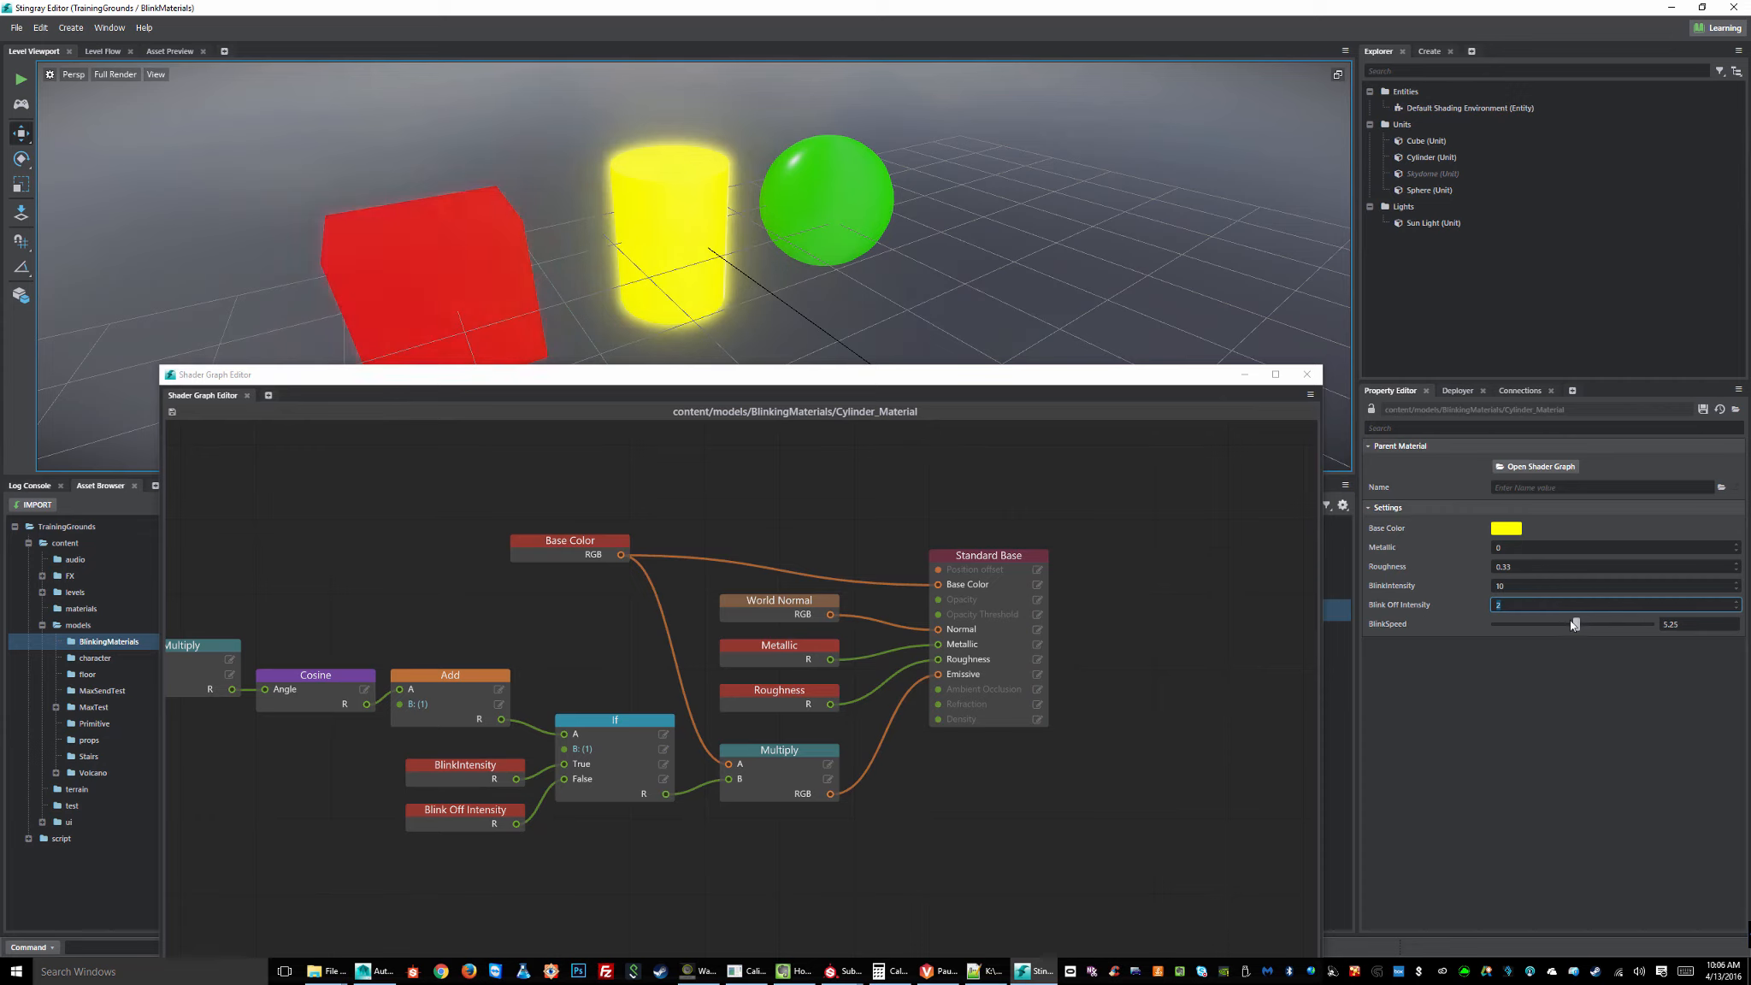
{"action": "key", "text": "BackSpace"}
{"action": "type", "text": "0"}
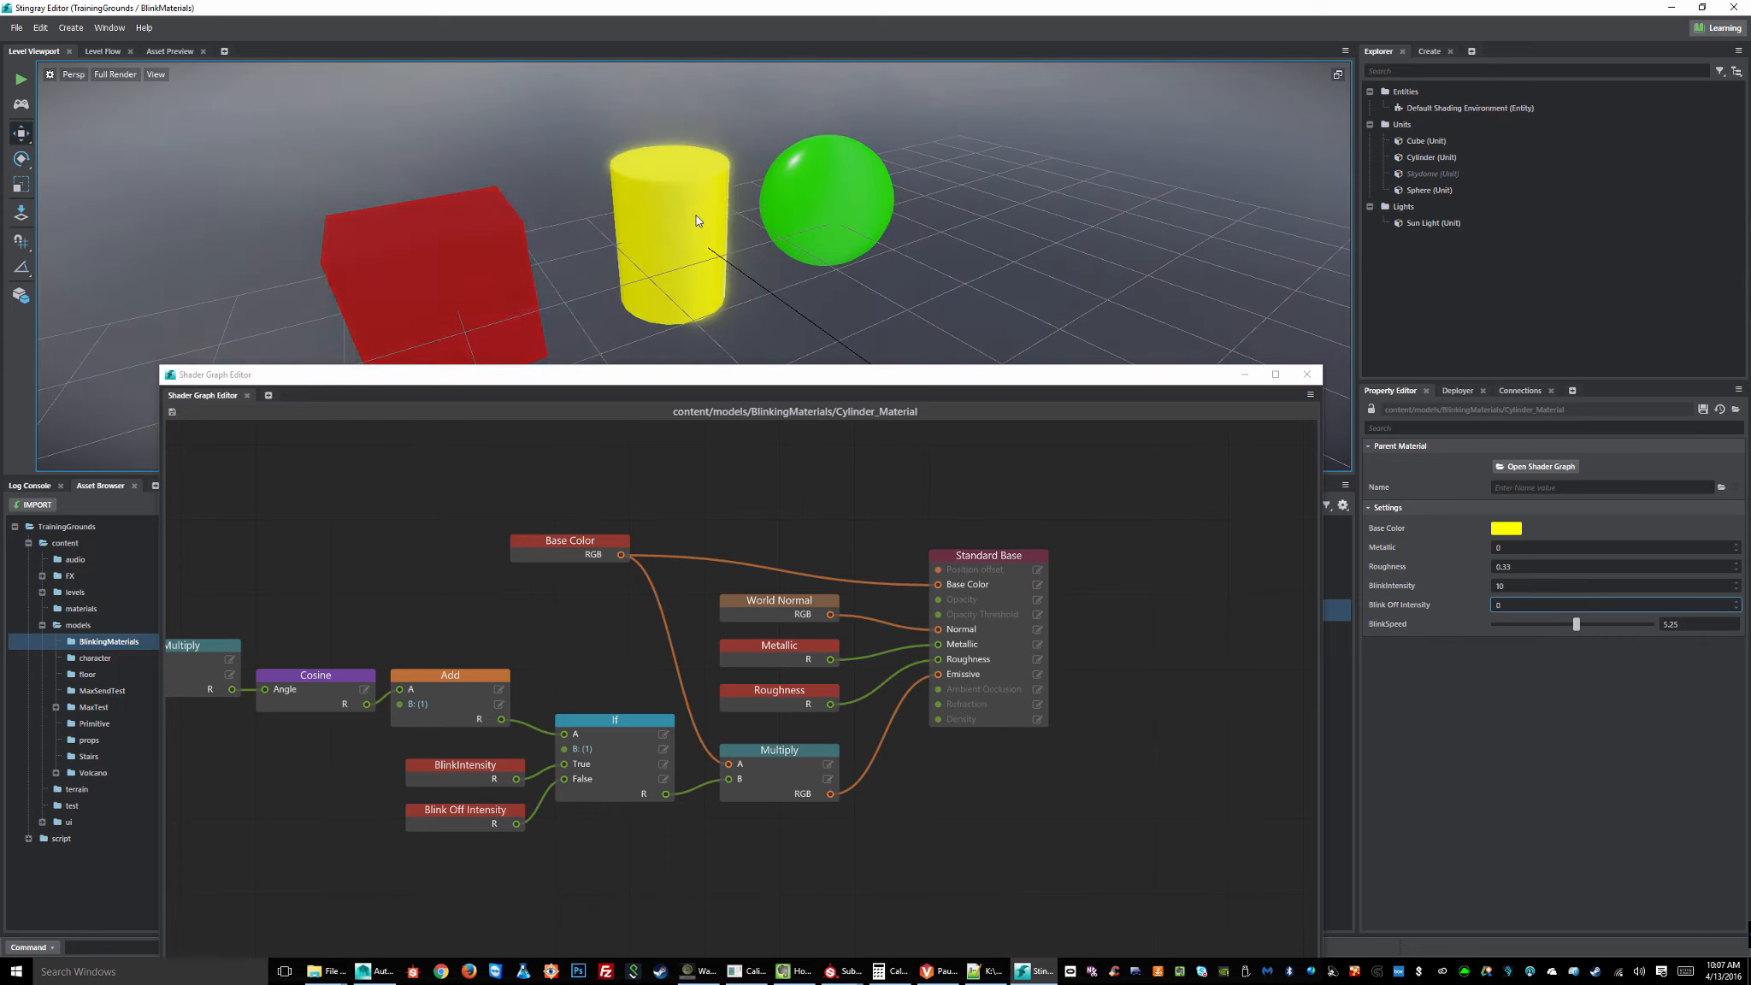
- Line up the BlinkIntensity and Blink Off Intensity nodes directly below Add, and level Base Color with the Standard Base node
{"action": "left_click_drag", "start_coordinate": [735, 375], "coordinate": [717, 263]}
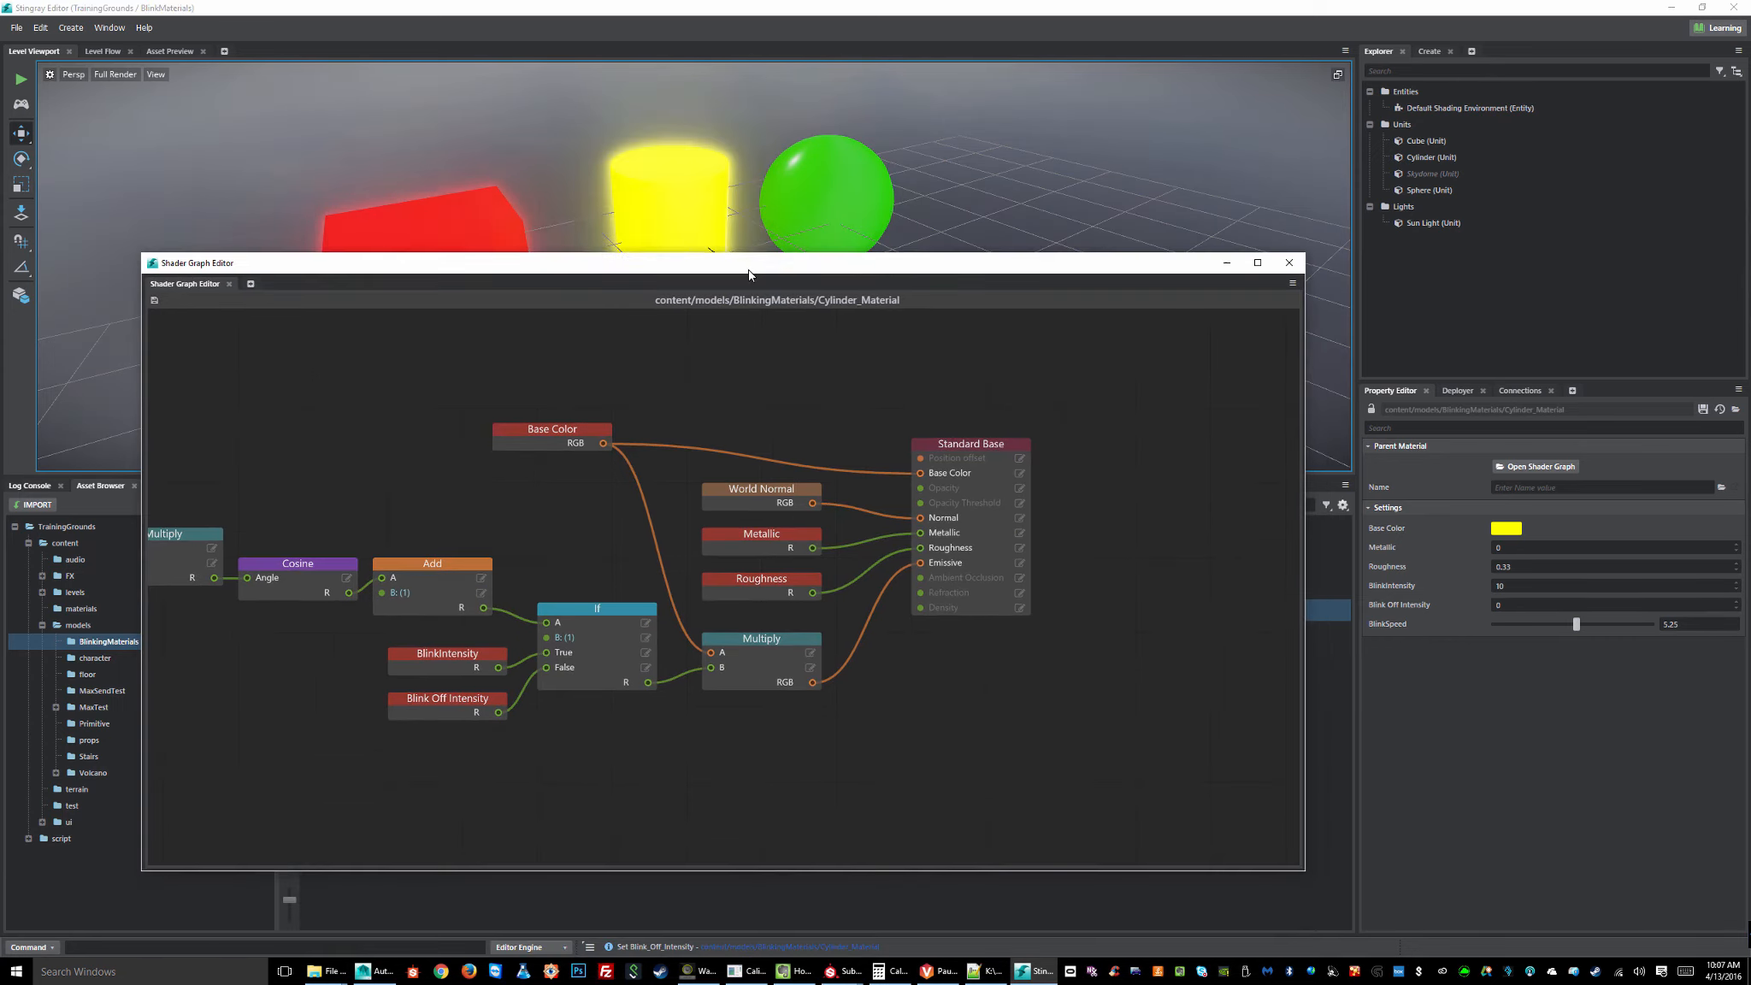
{"action": "middle_click_drag", "start_coordinate": [315, 643], "coordinate": [574, 646]}
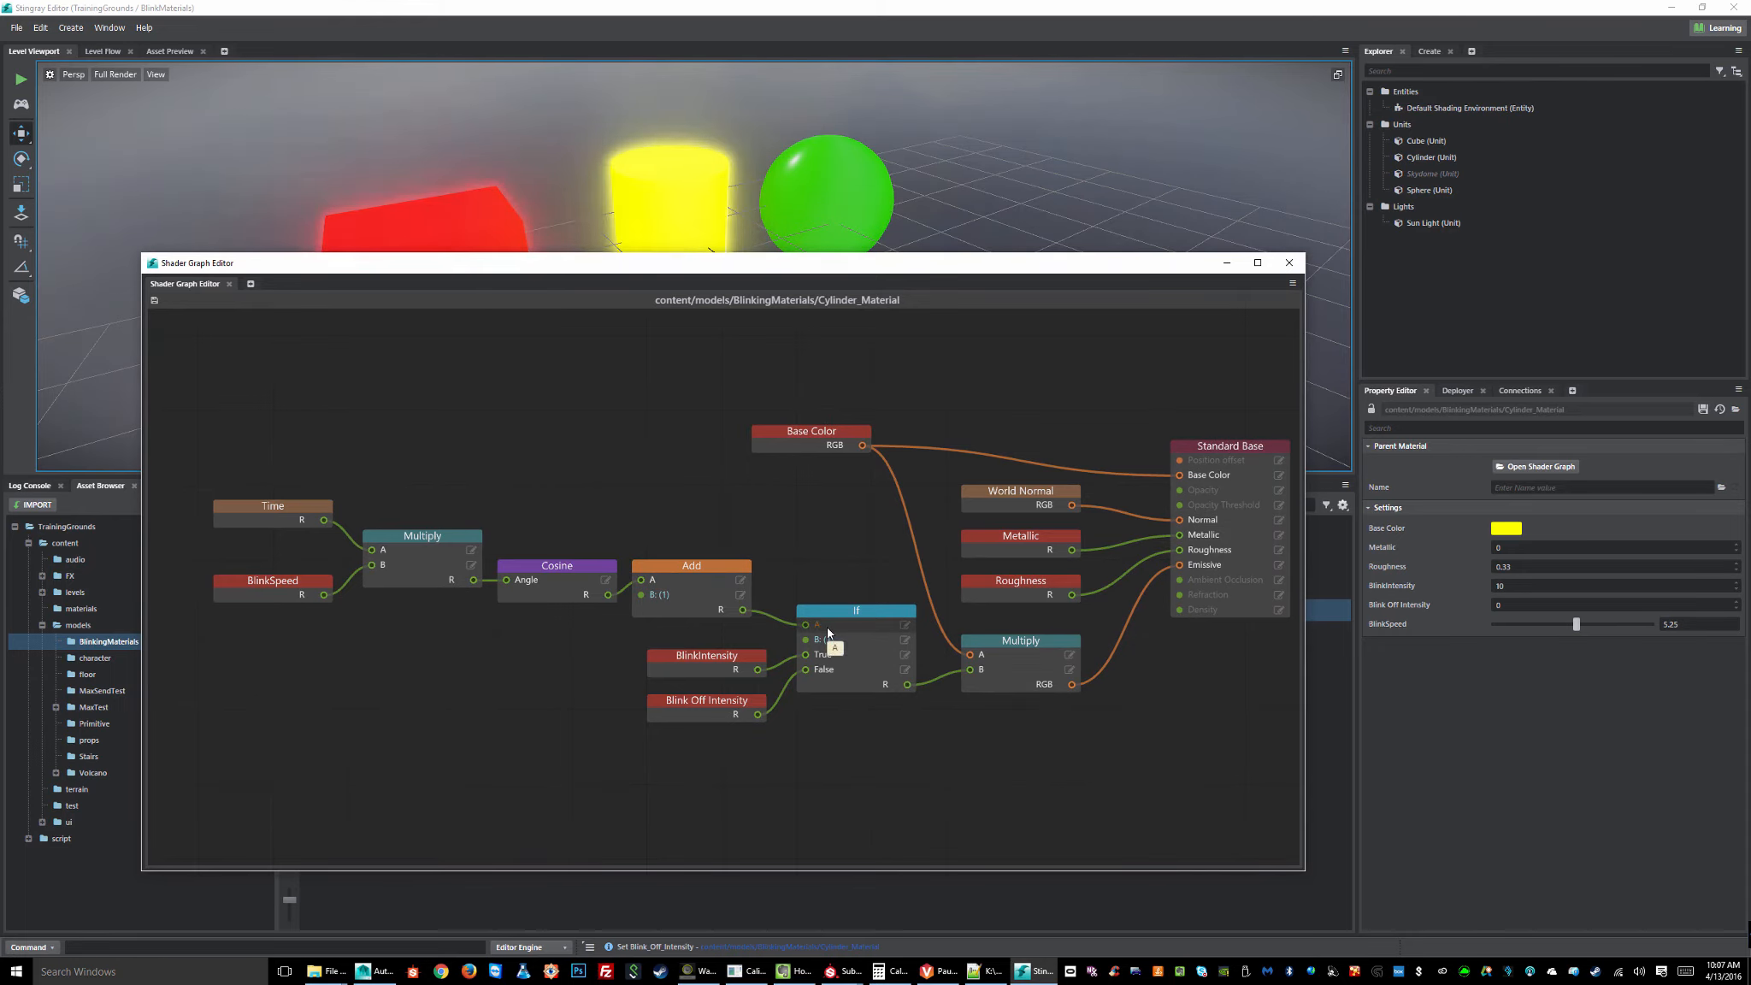
{"action": "mouse_move", "coordinate": [702, 670]}
{"action": "left_mouse_down"}
{"action": "mouse_move", "coordinate": [716, 655]}
{"action": "mouse_move", "coordinate": [703, 706]}
{"action": "mouse_move", "coordinate": [714, 694]}
{"action": "left_mouse_up"}
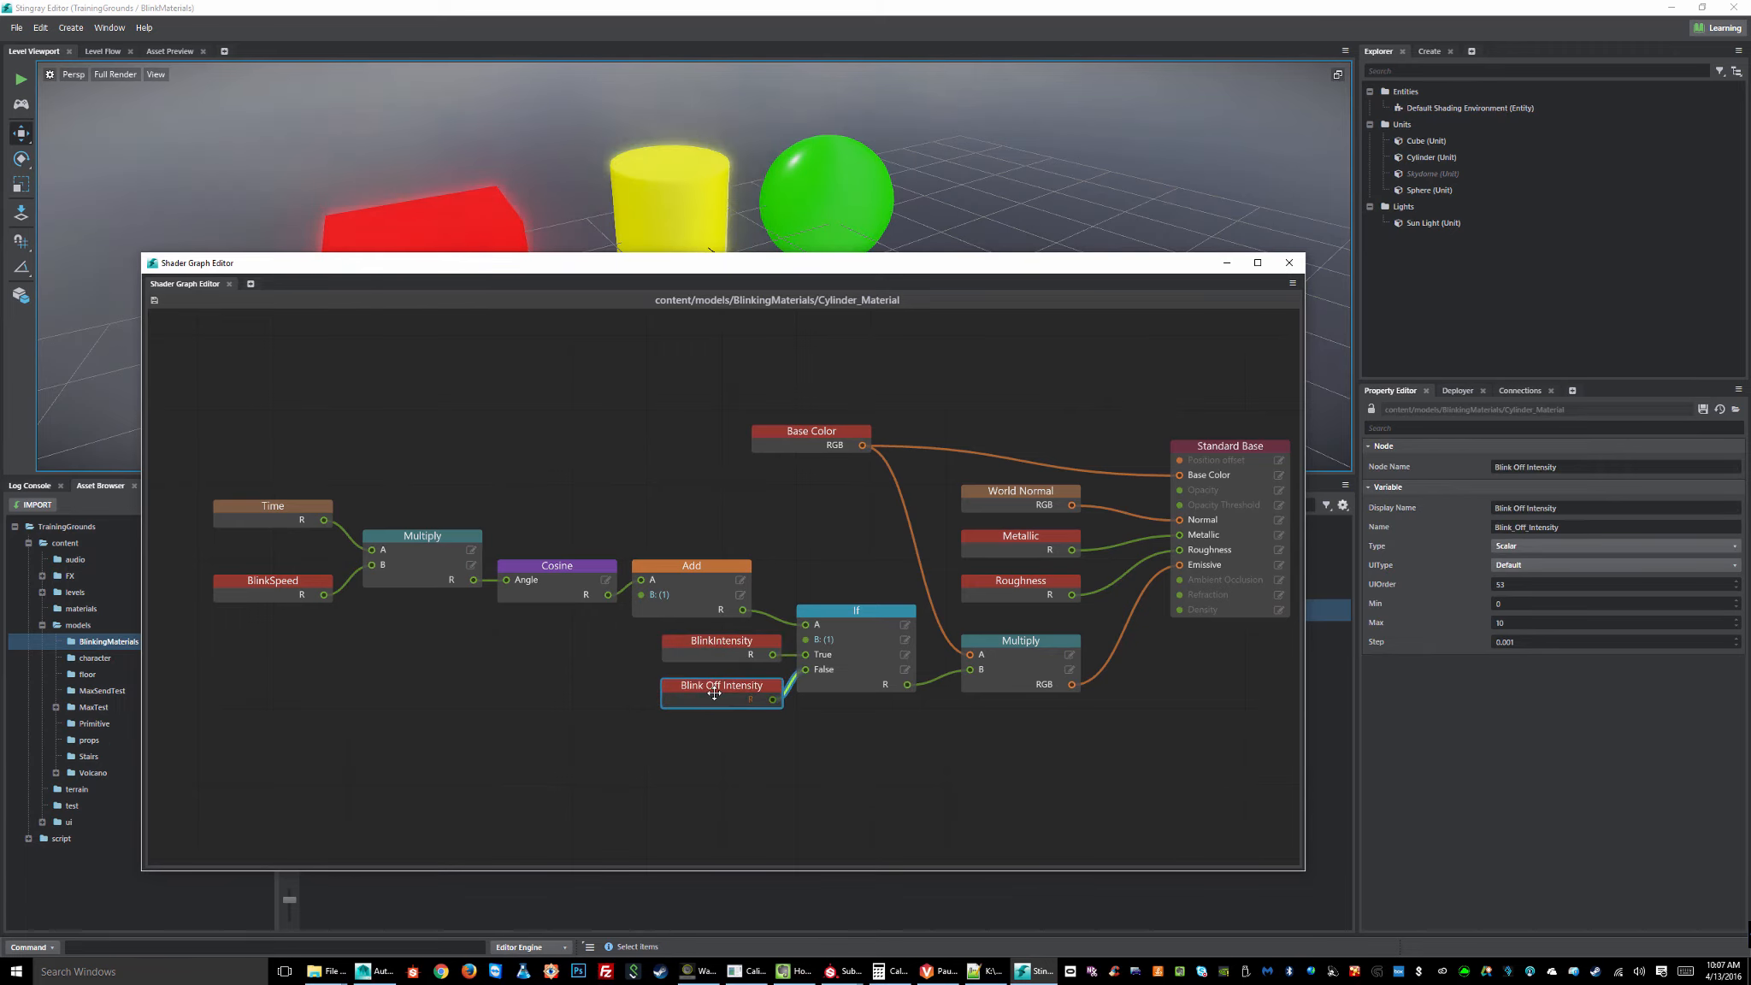
{"action": "left_click_drag", "start_coordinate": [641, 629], "coordinate": [715, 761]}
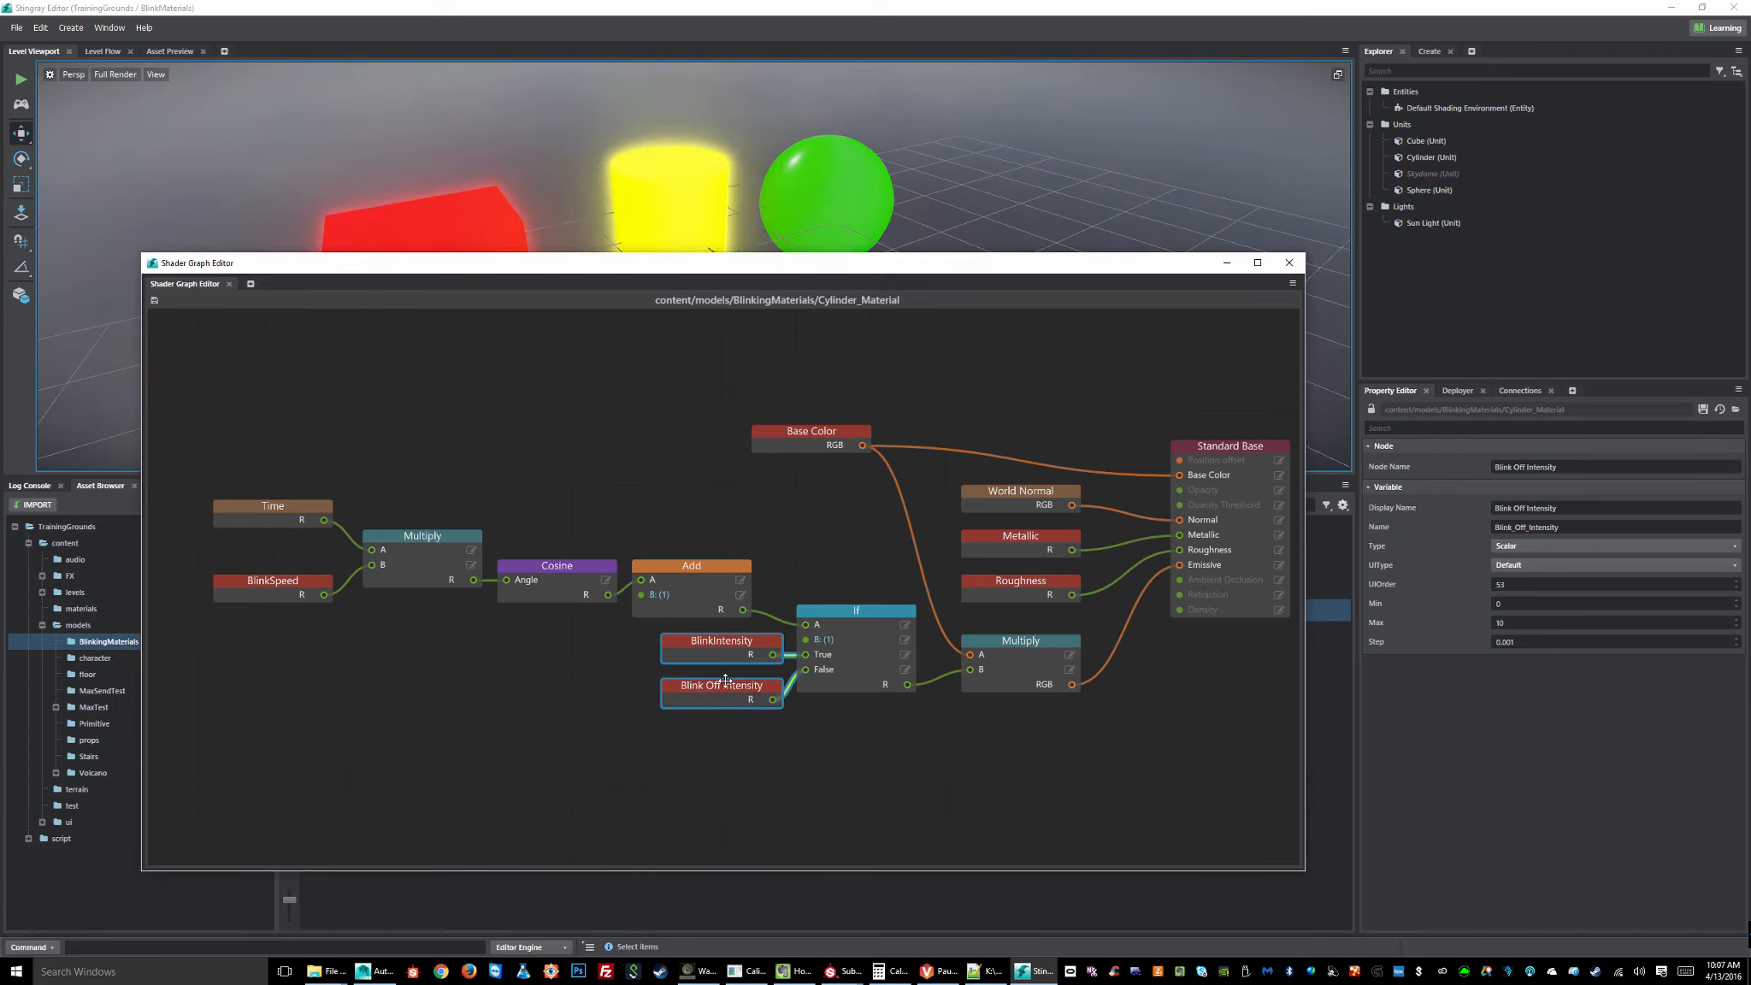
{"action": "left_click_drag", "start_coordinate": [736, 647], "coordinate": [706, 648]}
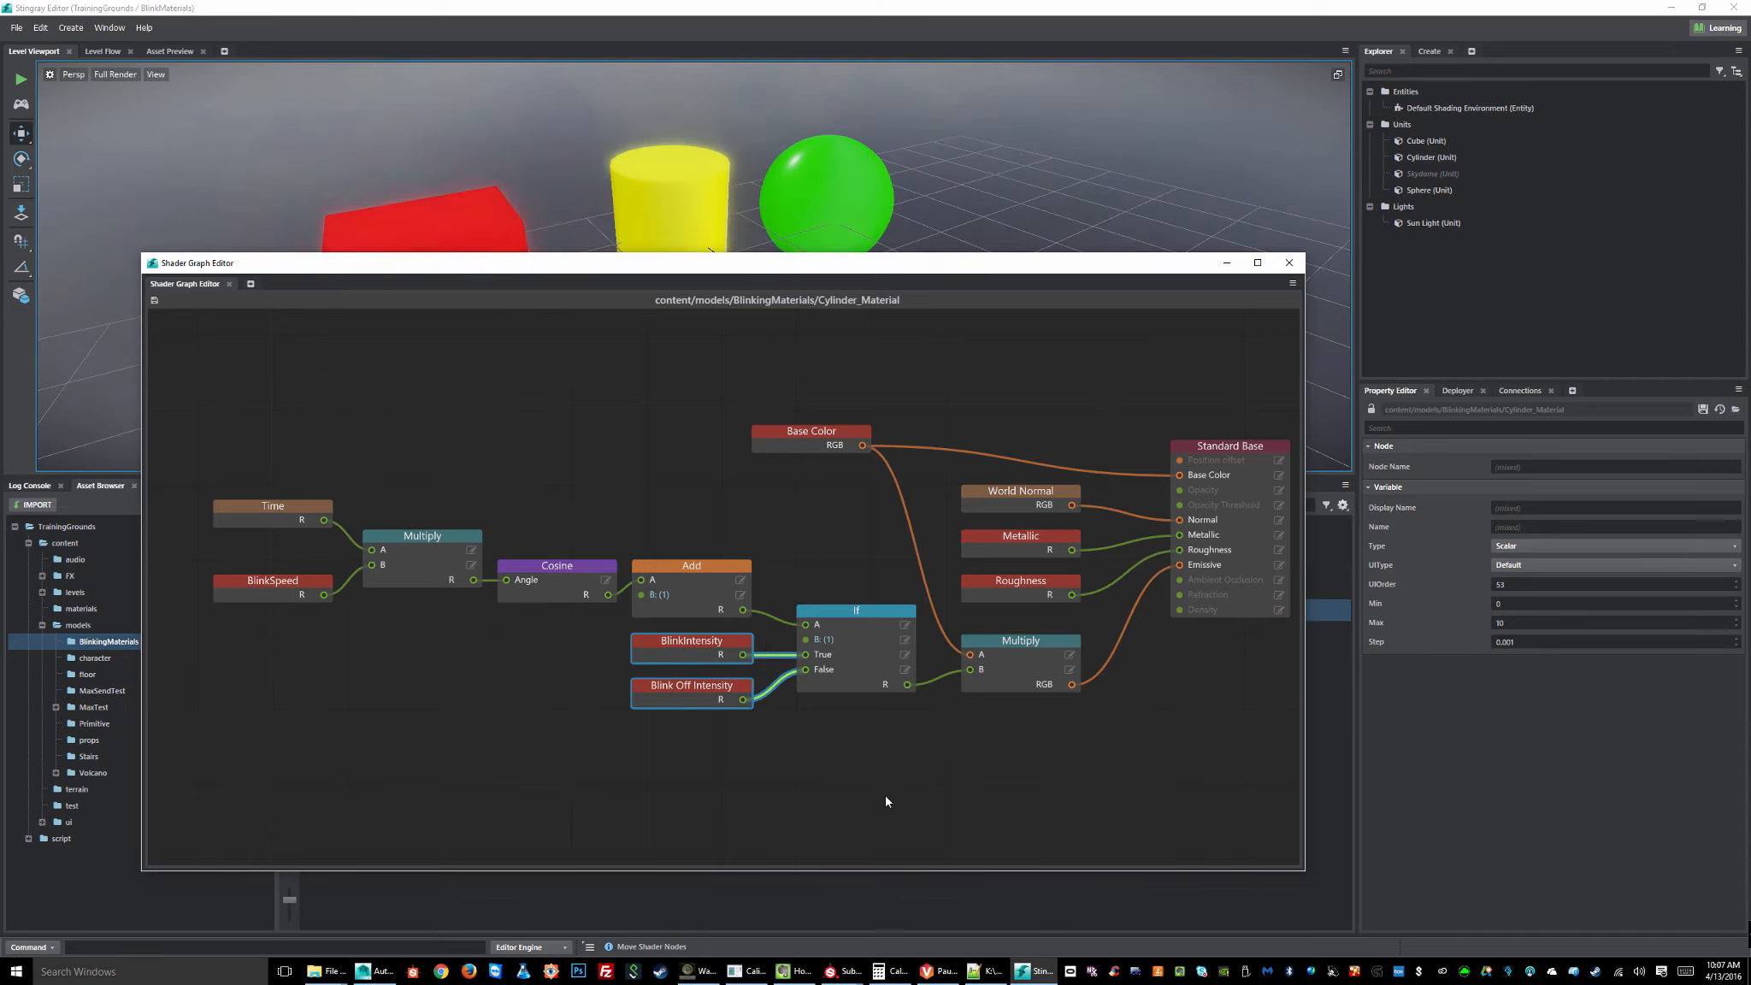
{"action": "left_click", "coordinate": [937, 677]}
{"action": "left_click_drag", "start_coordinate": [821, 424], "coordinate": [823, 439]}
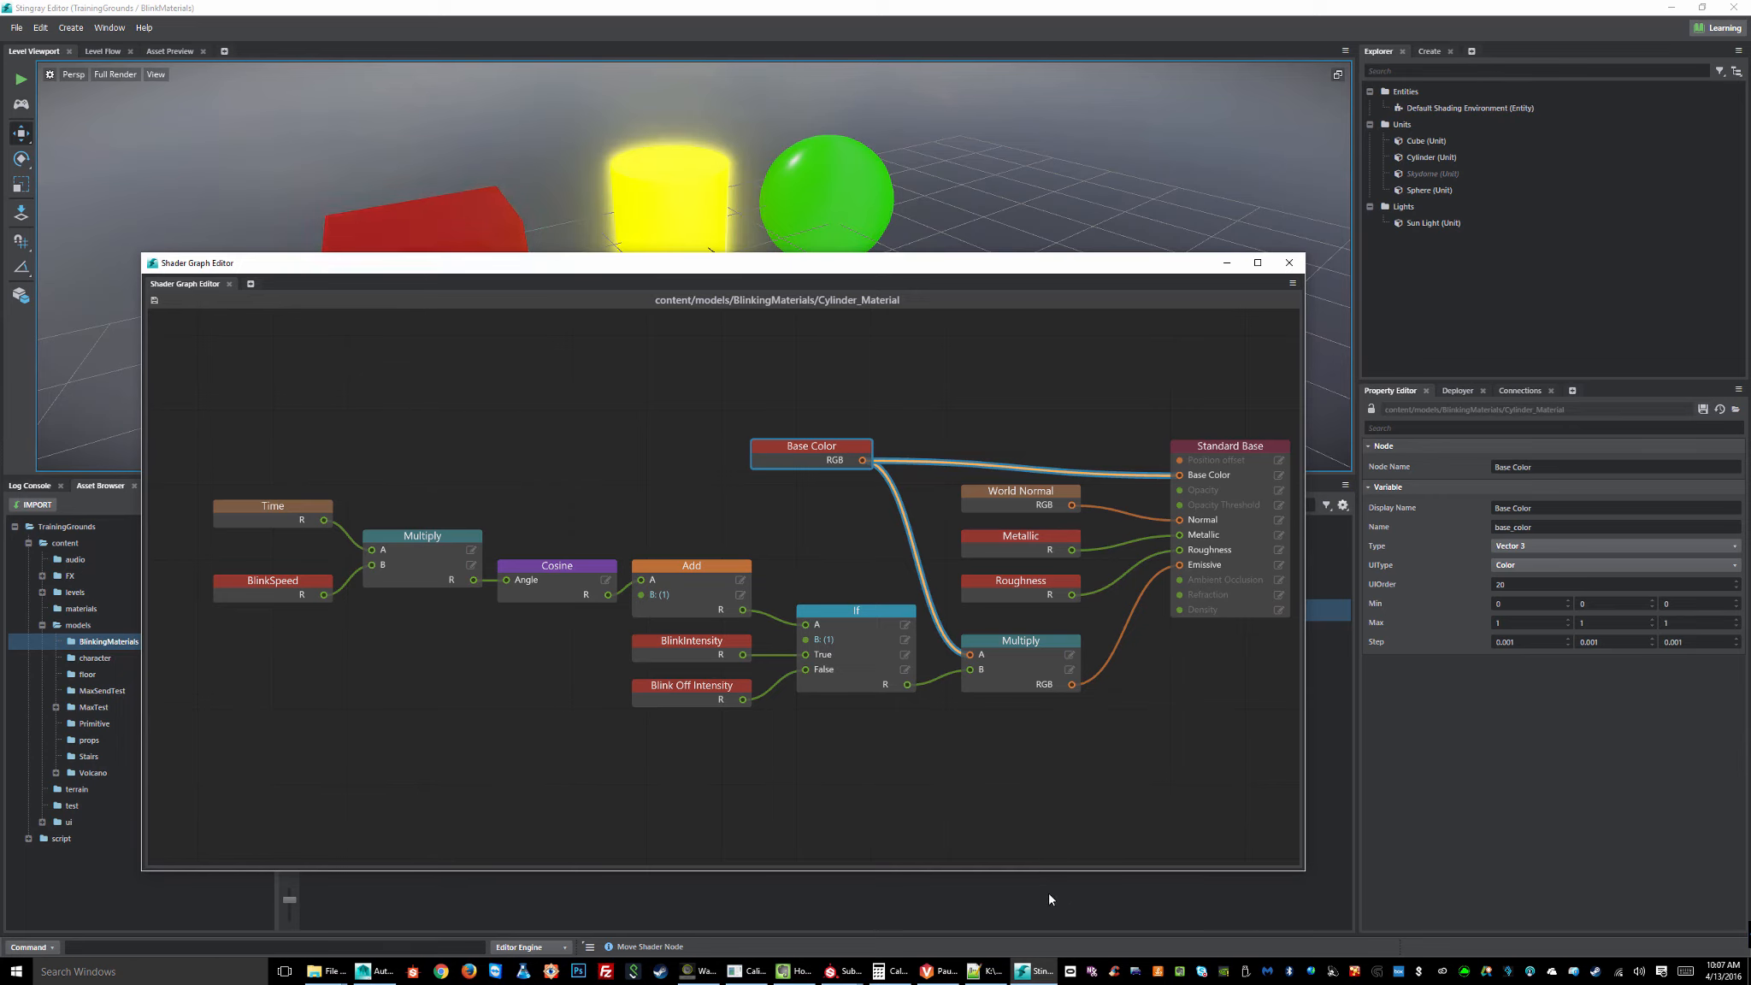
- Review the Time, BlinkSpeed, Multiply, Cosine and Add nodes as one group driving the If node
{"action": "middle_click_drag", "start_coordinate": [1069, 782], "coordinate": [1033, 769]}
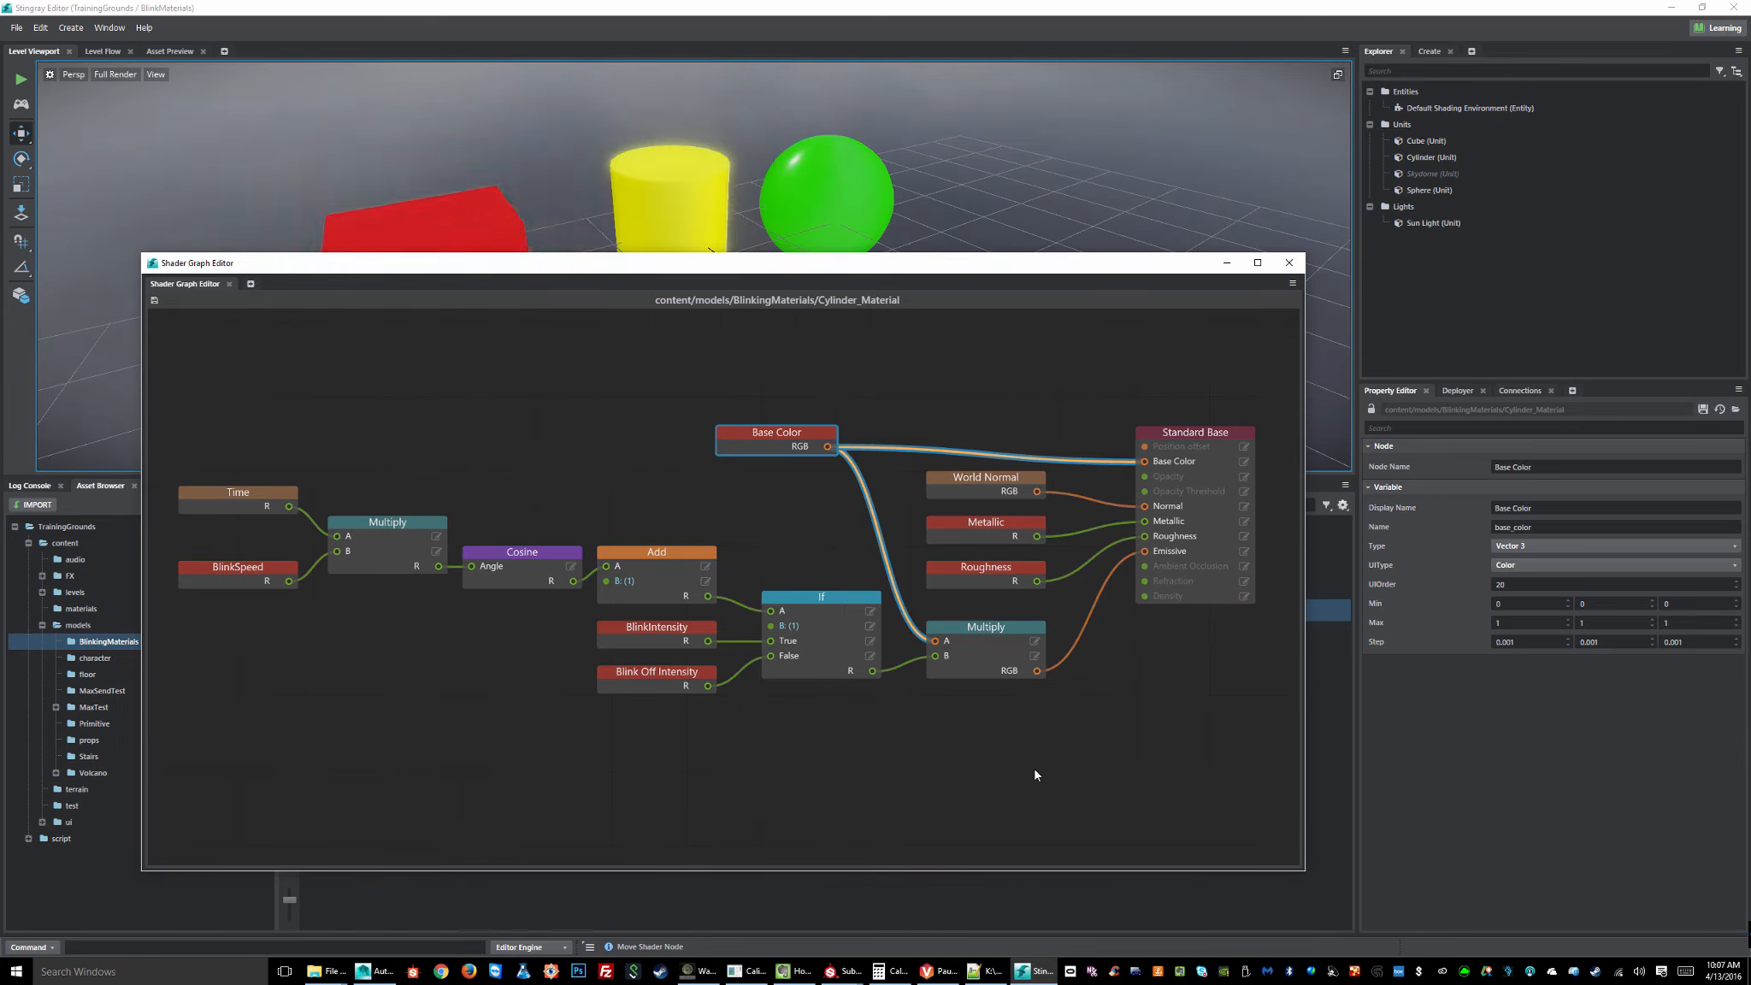
{"action": "left_click_drag", "start_coordinate": [221, 425], "coordinate": [743, 618]}
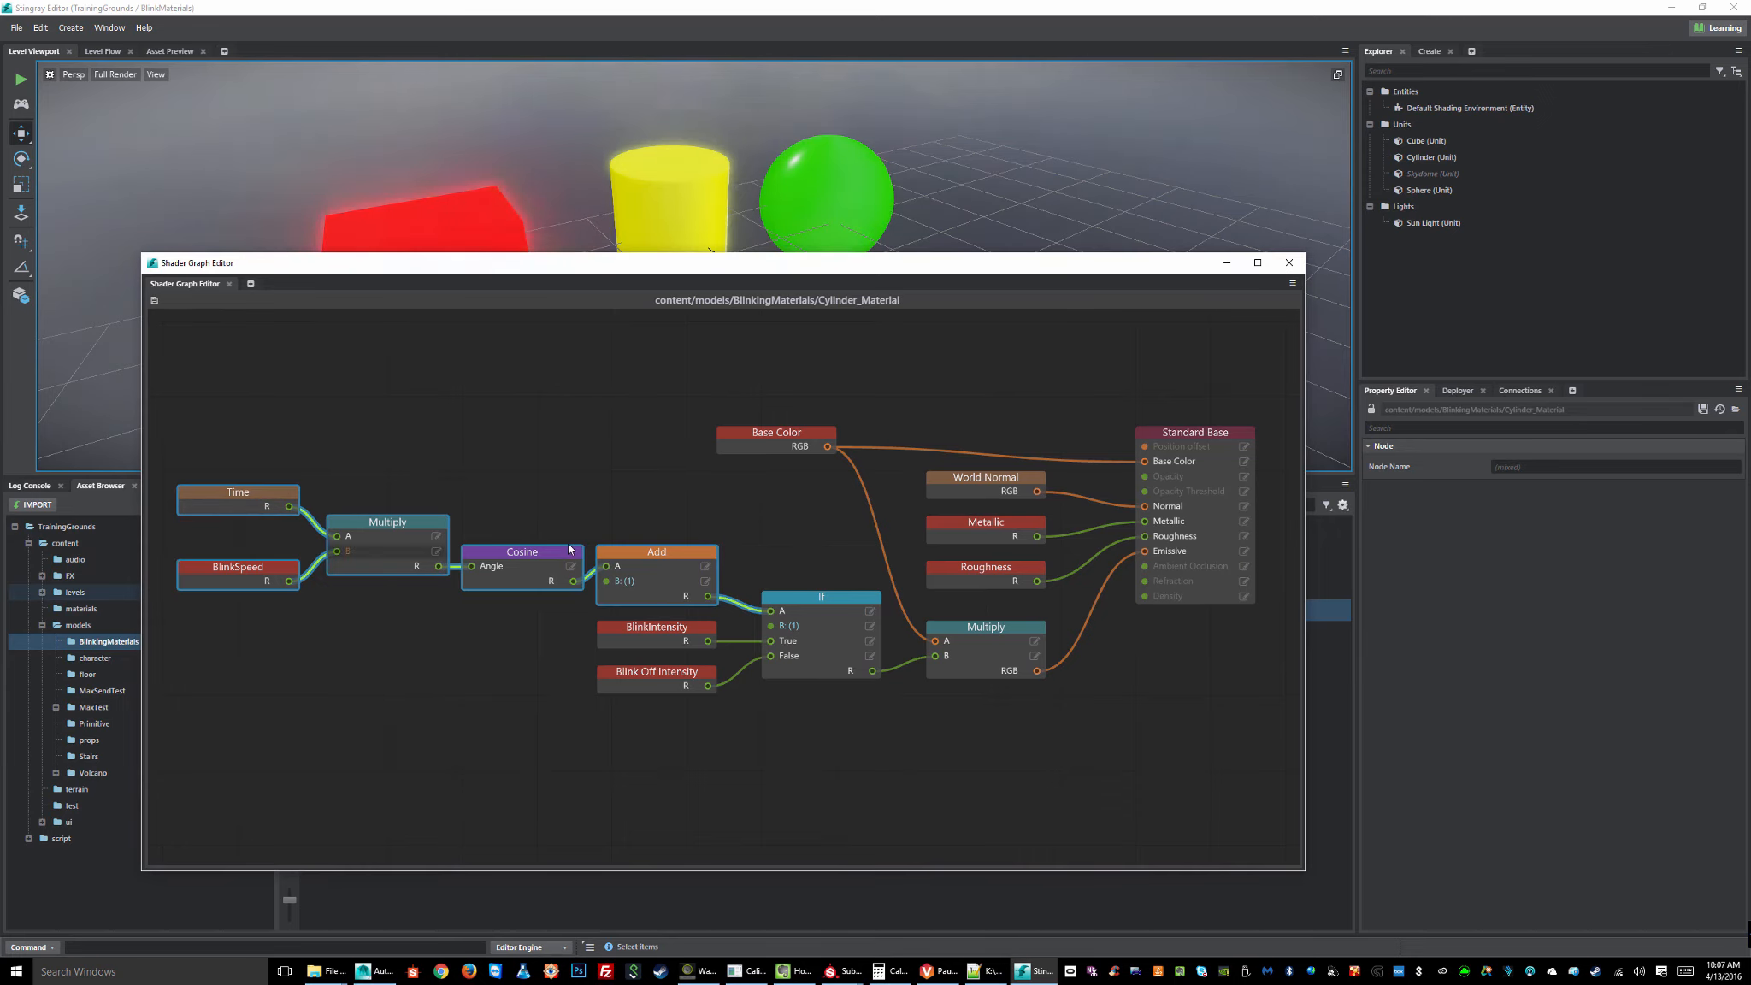
{"action": "left_click", "coordinate": [579, 479]}
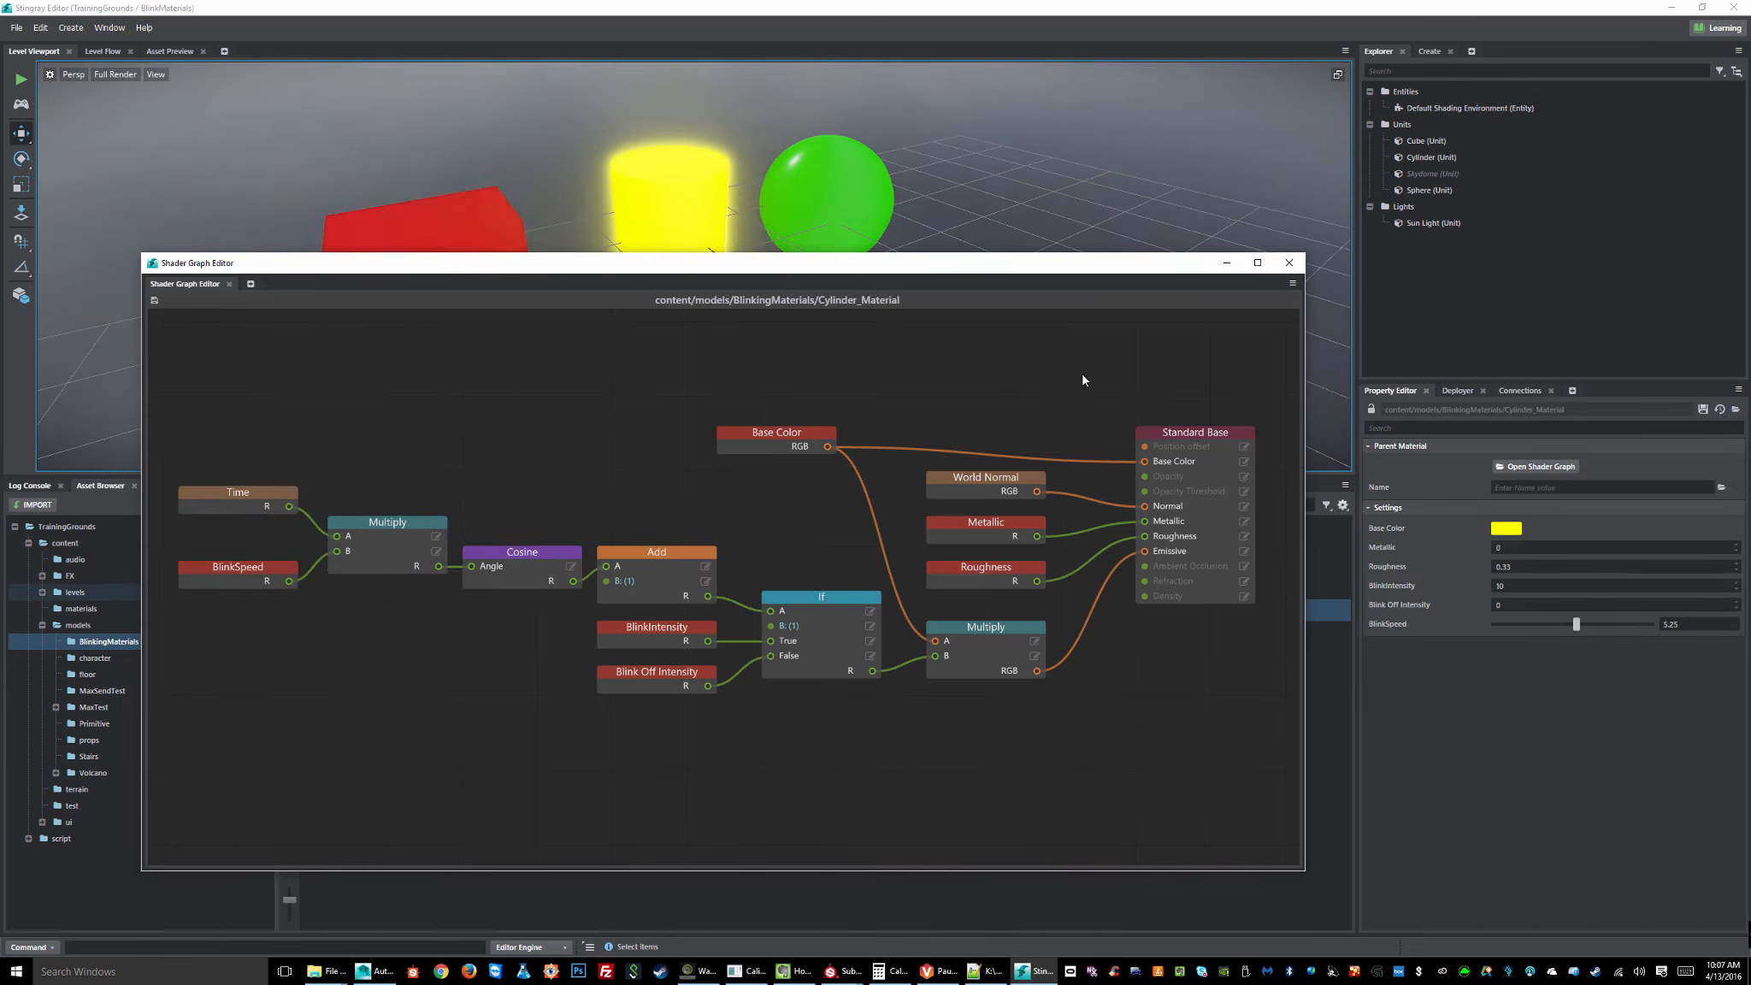
- Close the cylinder's shader graph and discard the unsaved changes to Cylinder_Material
{"action": "left_click", "coordinate": [1289, 263]}
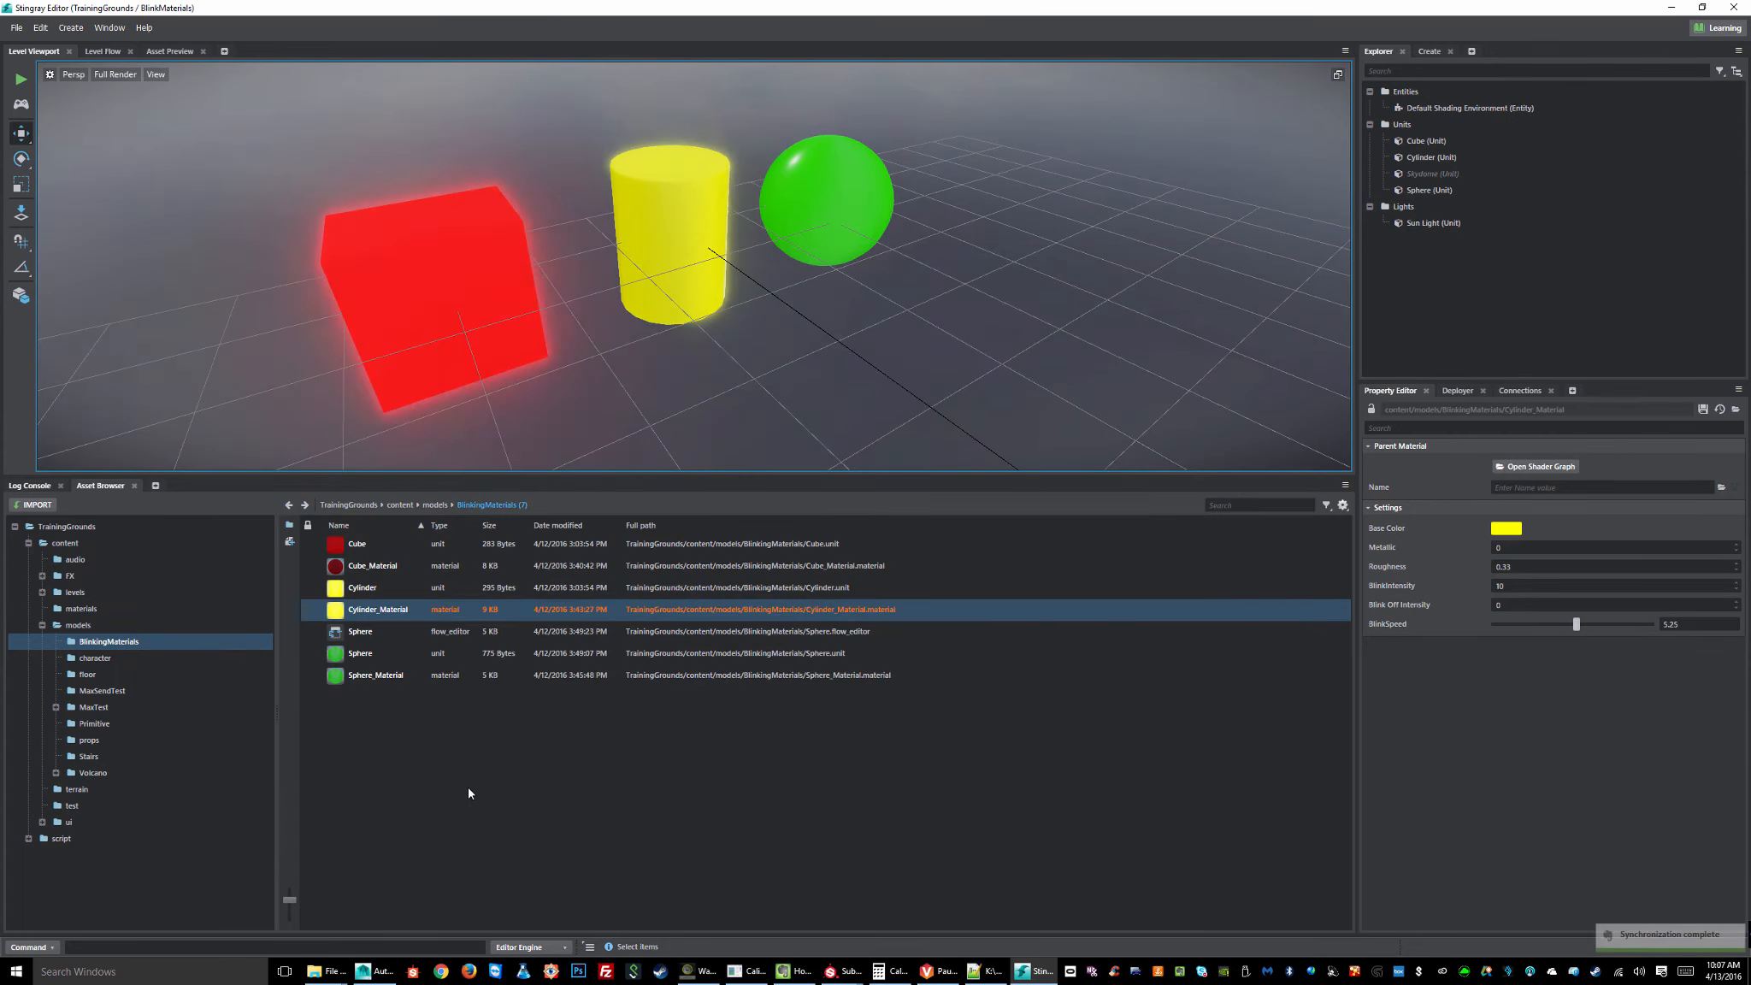
{"action": "left_click", "coordinate": [831, 193]}
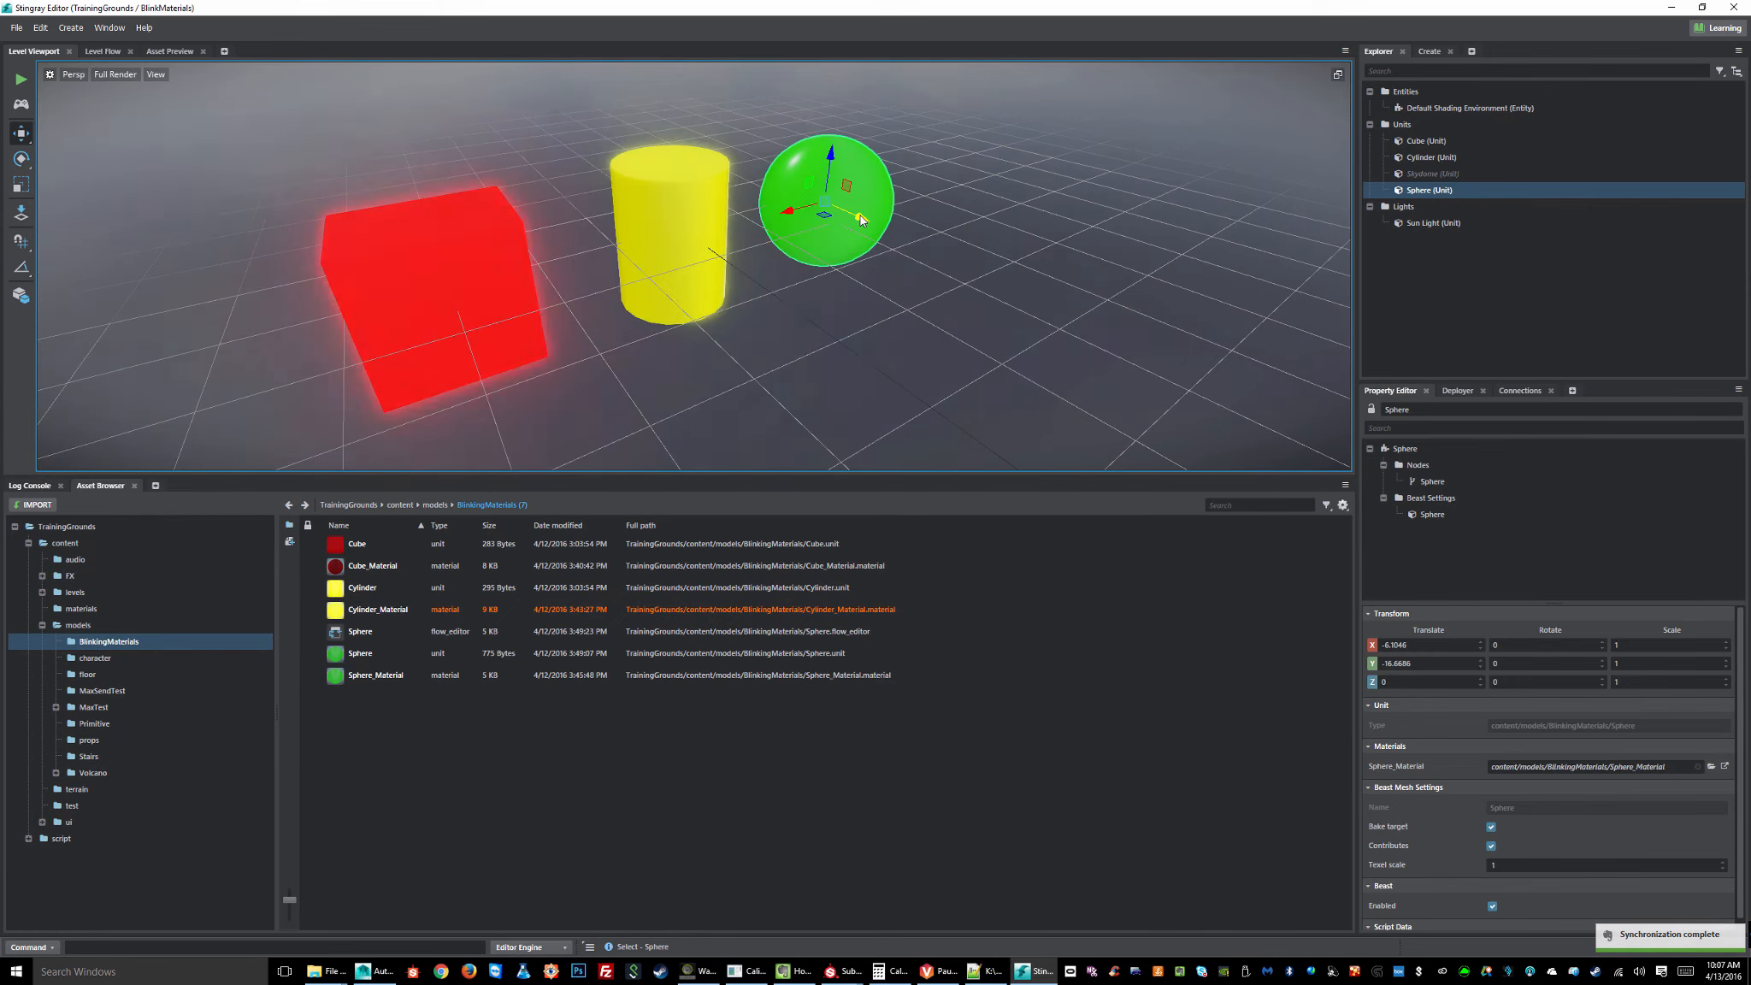
{"action": "right_click", "coordinate": [378, 611]}
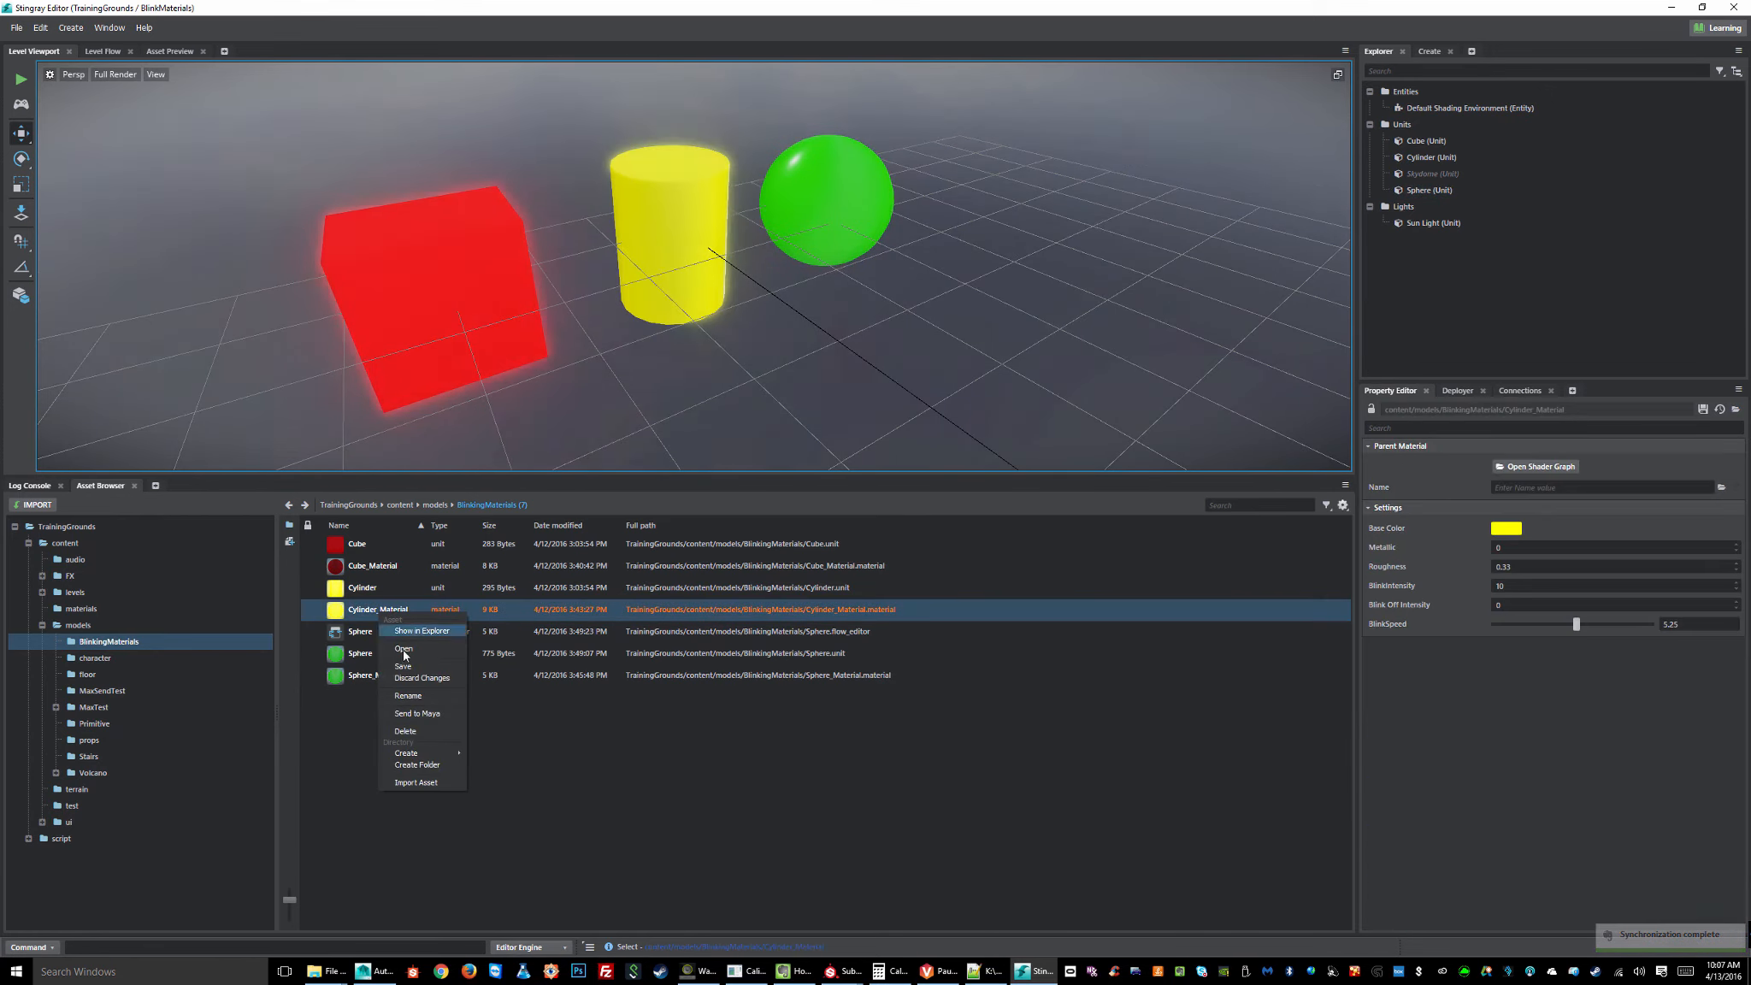
{"action": "left_click", "coordinate": [419, 658]}
- Select the sphere in the level and open the shader graph of Sphere_Material
{"action": "left_click", "coordinate": [876, 202]}
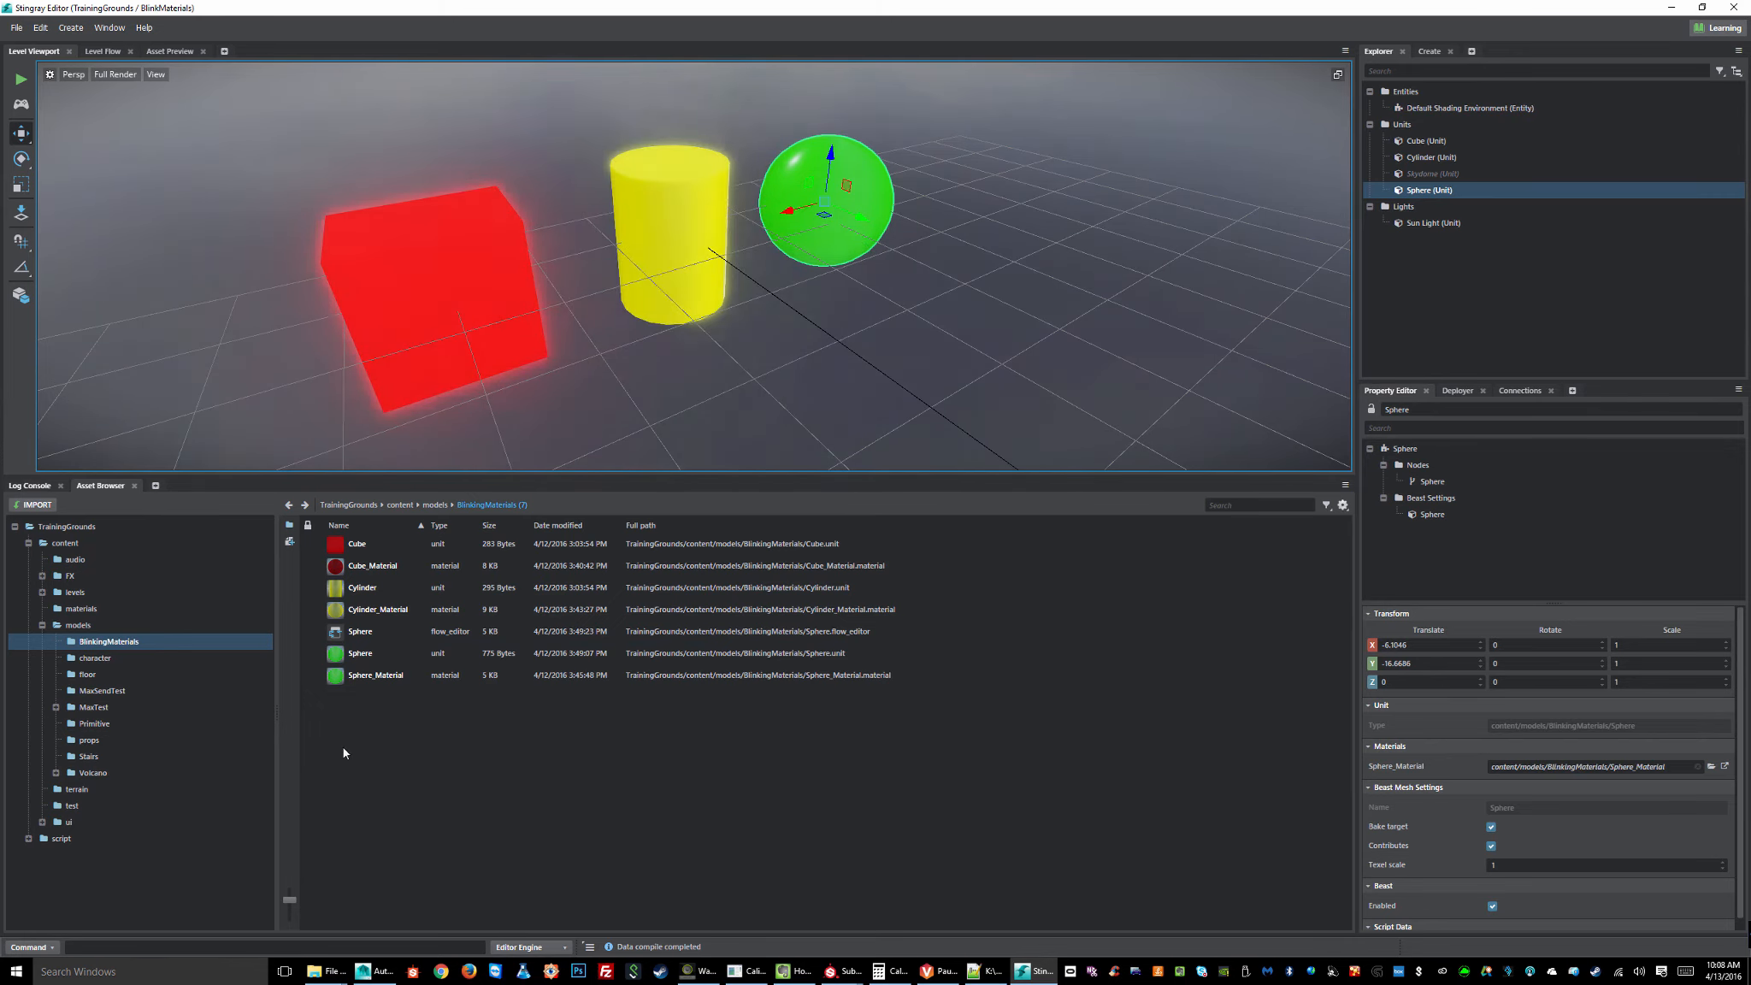
{"action": "left_click", "coordinate": [357, 681]}
{"action": "double_click", "coordinate": [357, 682]}
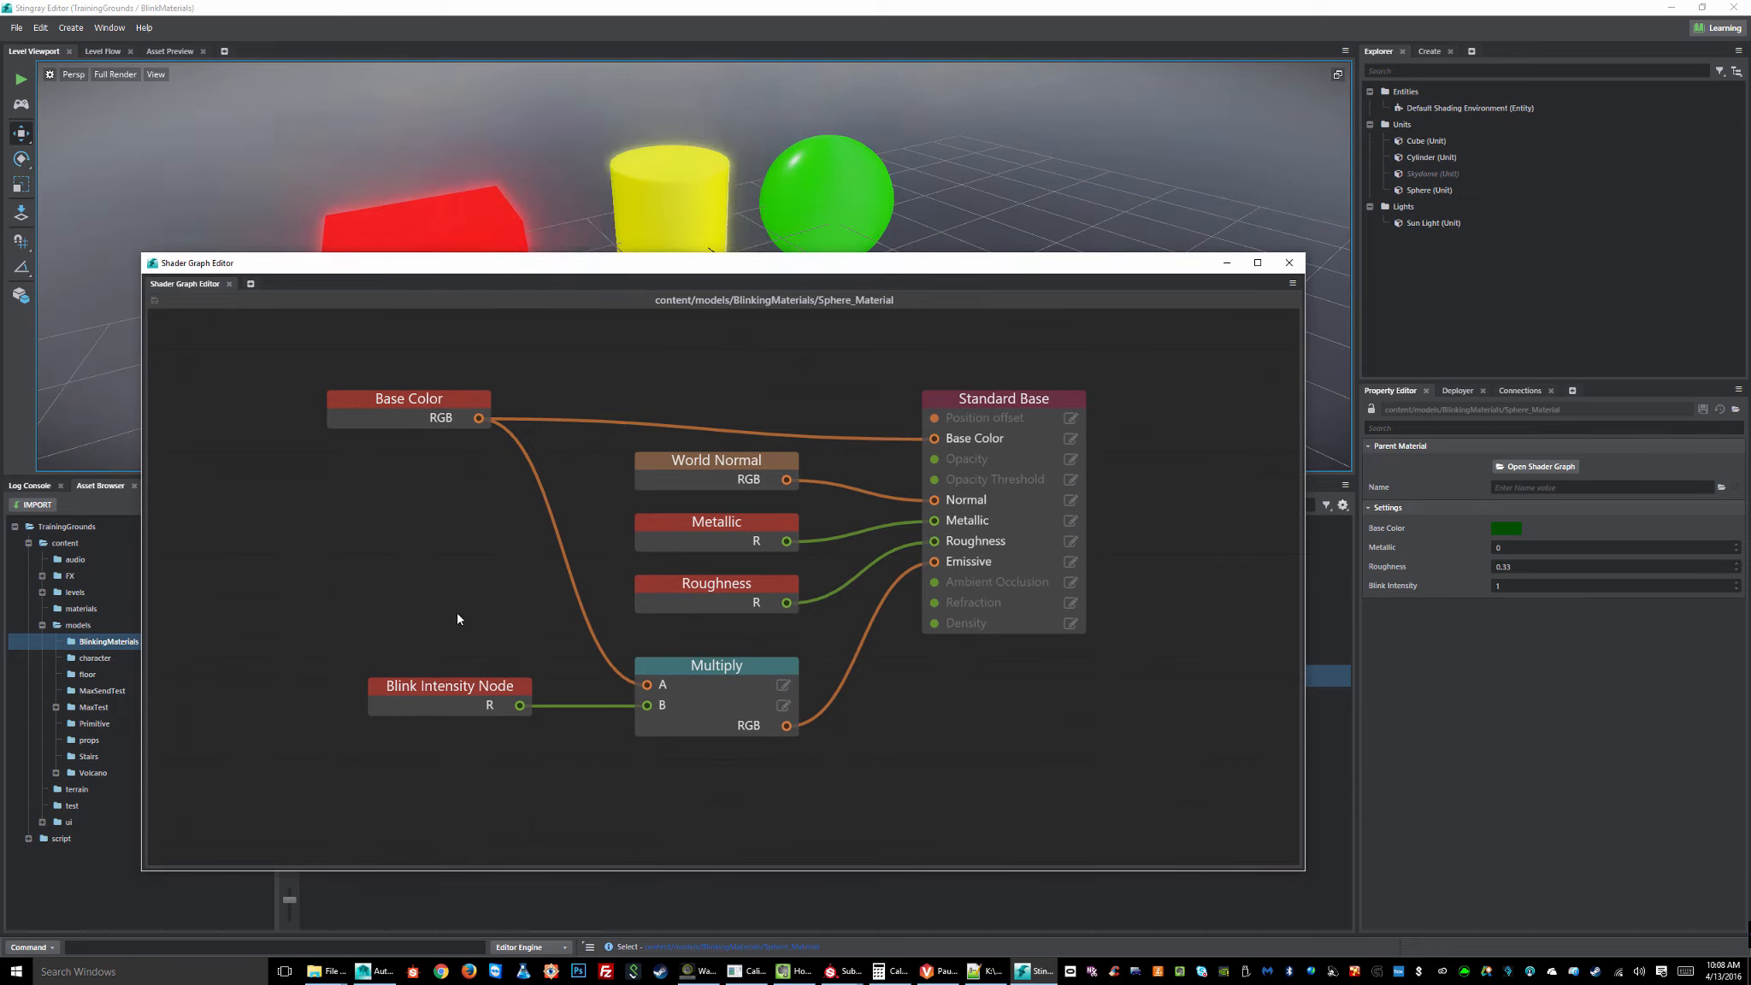
{"action": "middle_click_drag", "start_coordinate": [605, 599], "coordinate": [597, 614]}
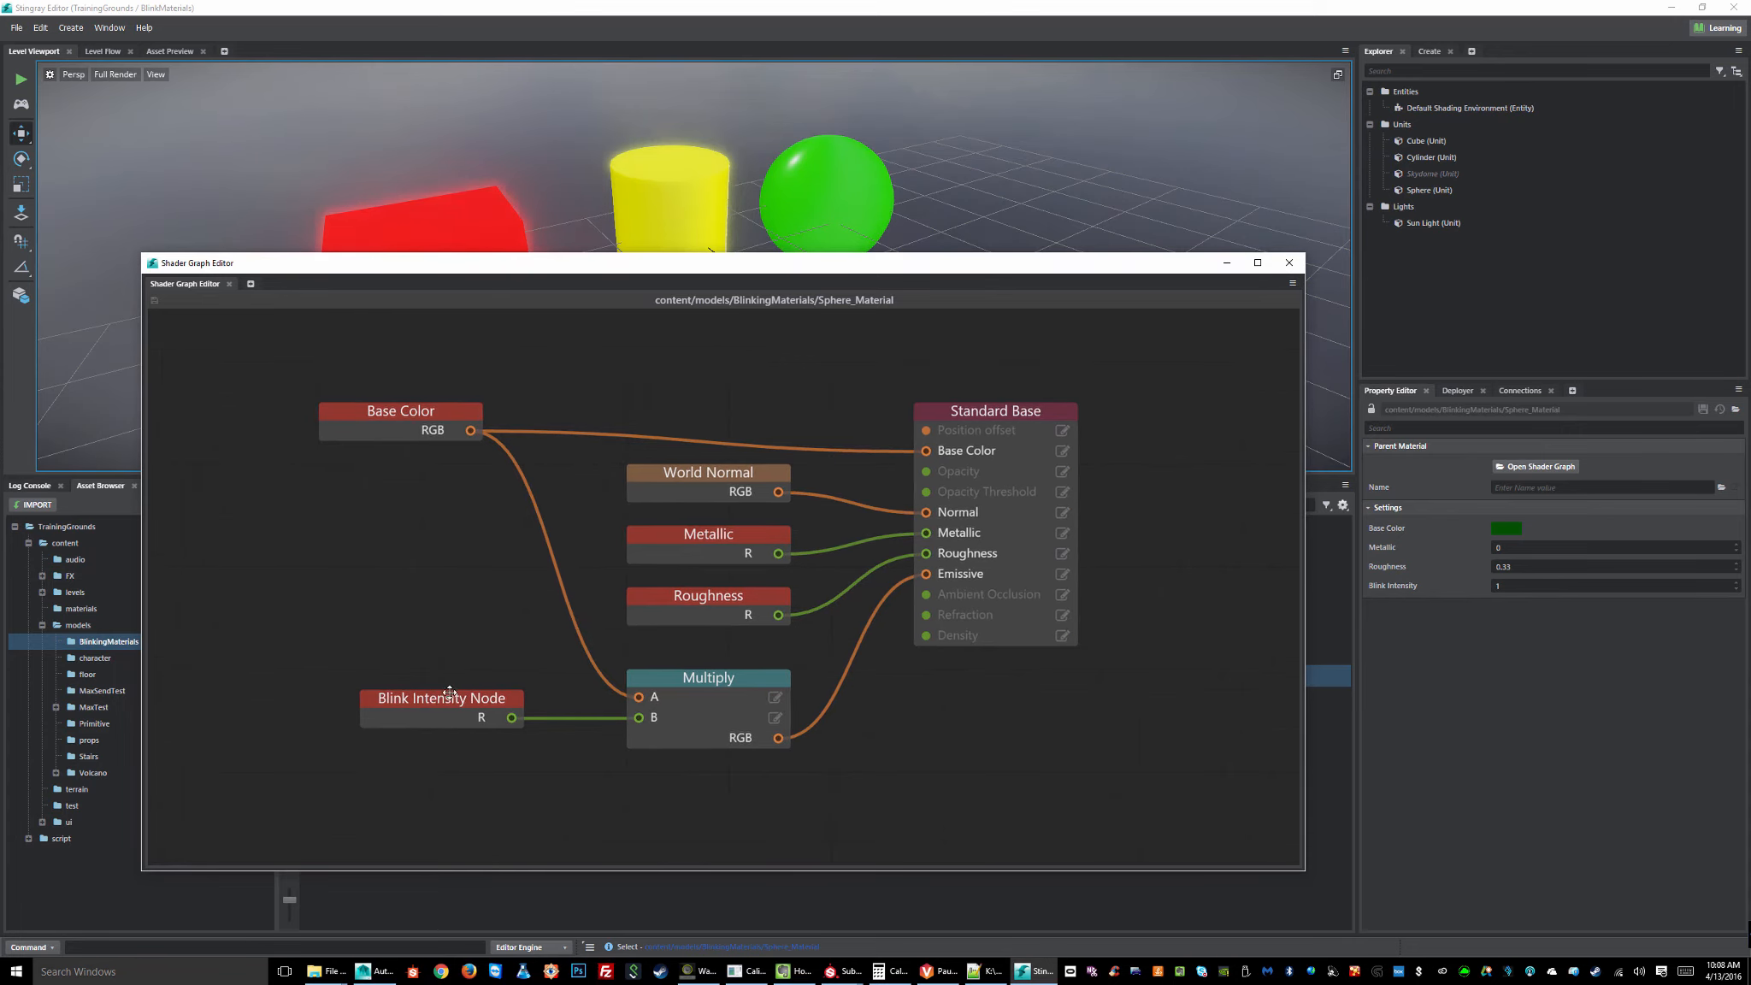
- Move the Blink Intensity Node slightly closer to Multiply and examine both nodes' properties and connections
{"action": "left_click_drag", "start_coordinate": [443, 696], "coordinate": [462, 697]}
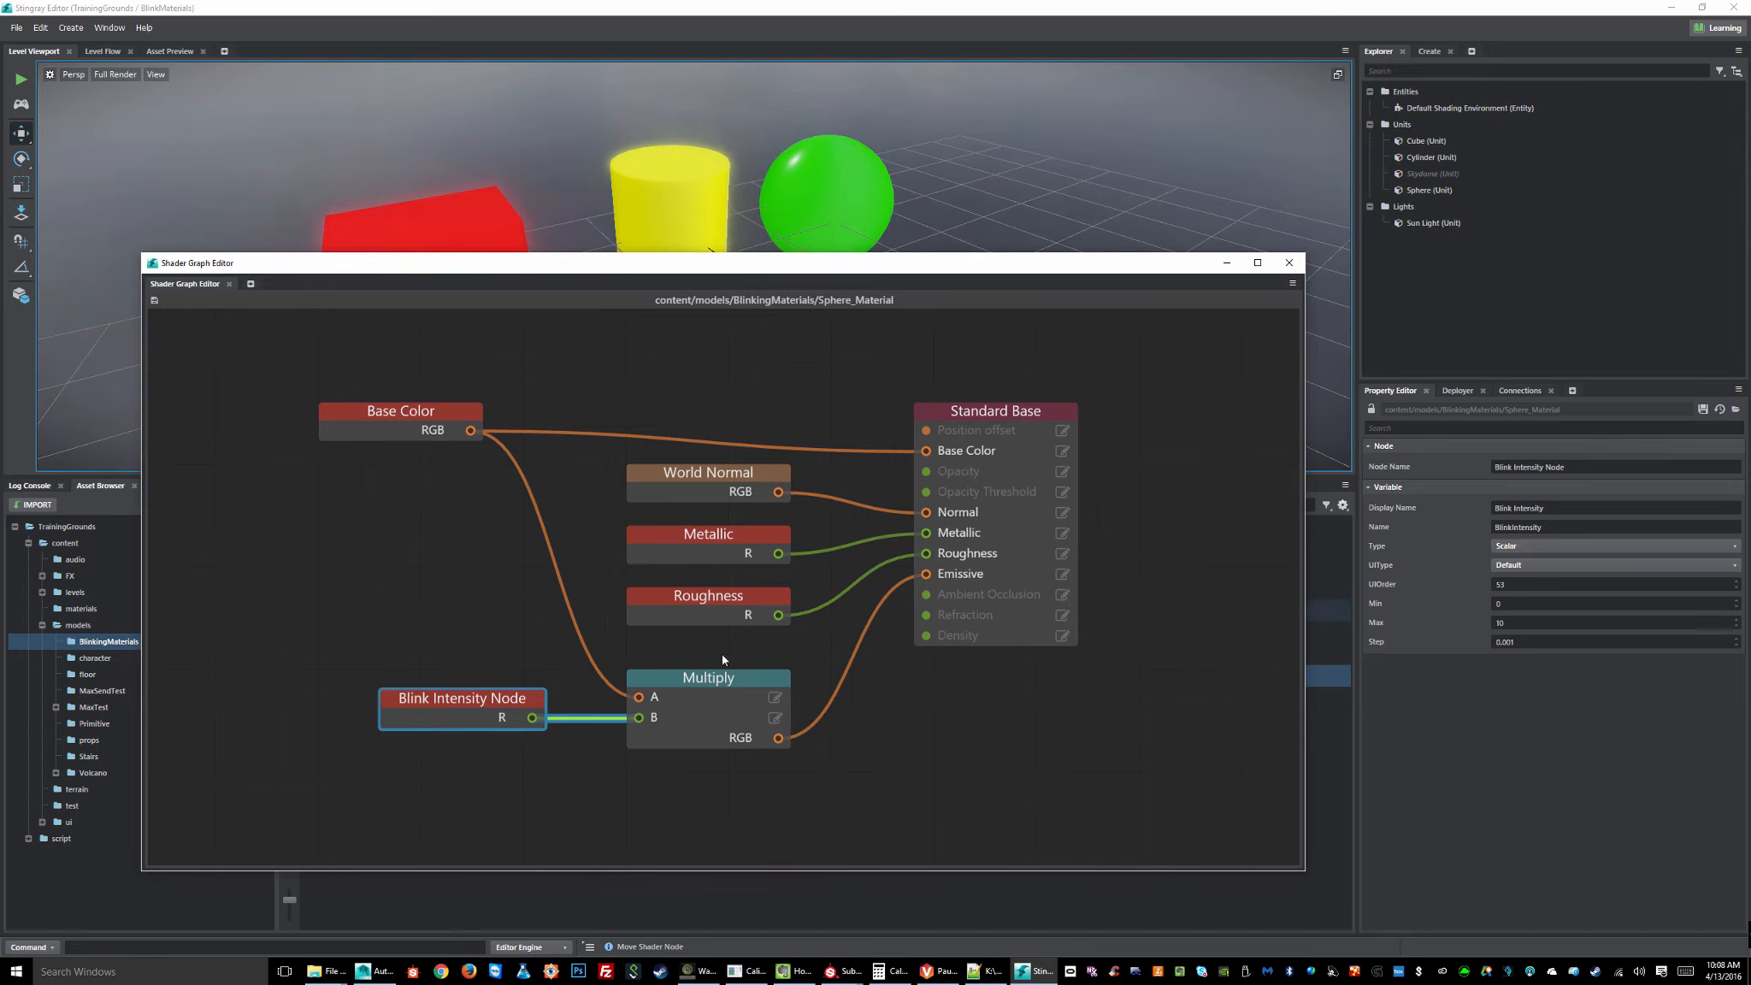
{"action": "mouse_move", "coordinate": [473, 716]}
{"action": "left_mouse_down"}
{"action": "mouse_move", "coordinate": [494, 717]}
{"action": "mouse_move", "coordinate": [475, 672]}
{"action": "mouse_move", "coordinate": [474, 717]}
{"action": "left_mouse_up"}
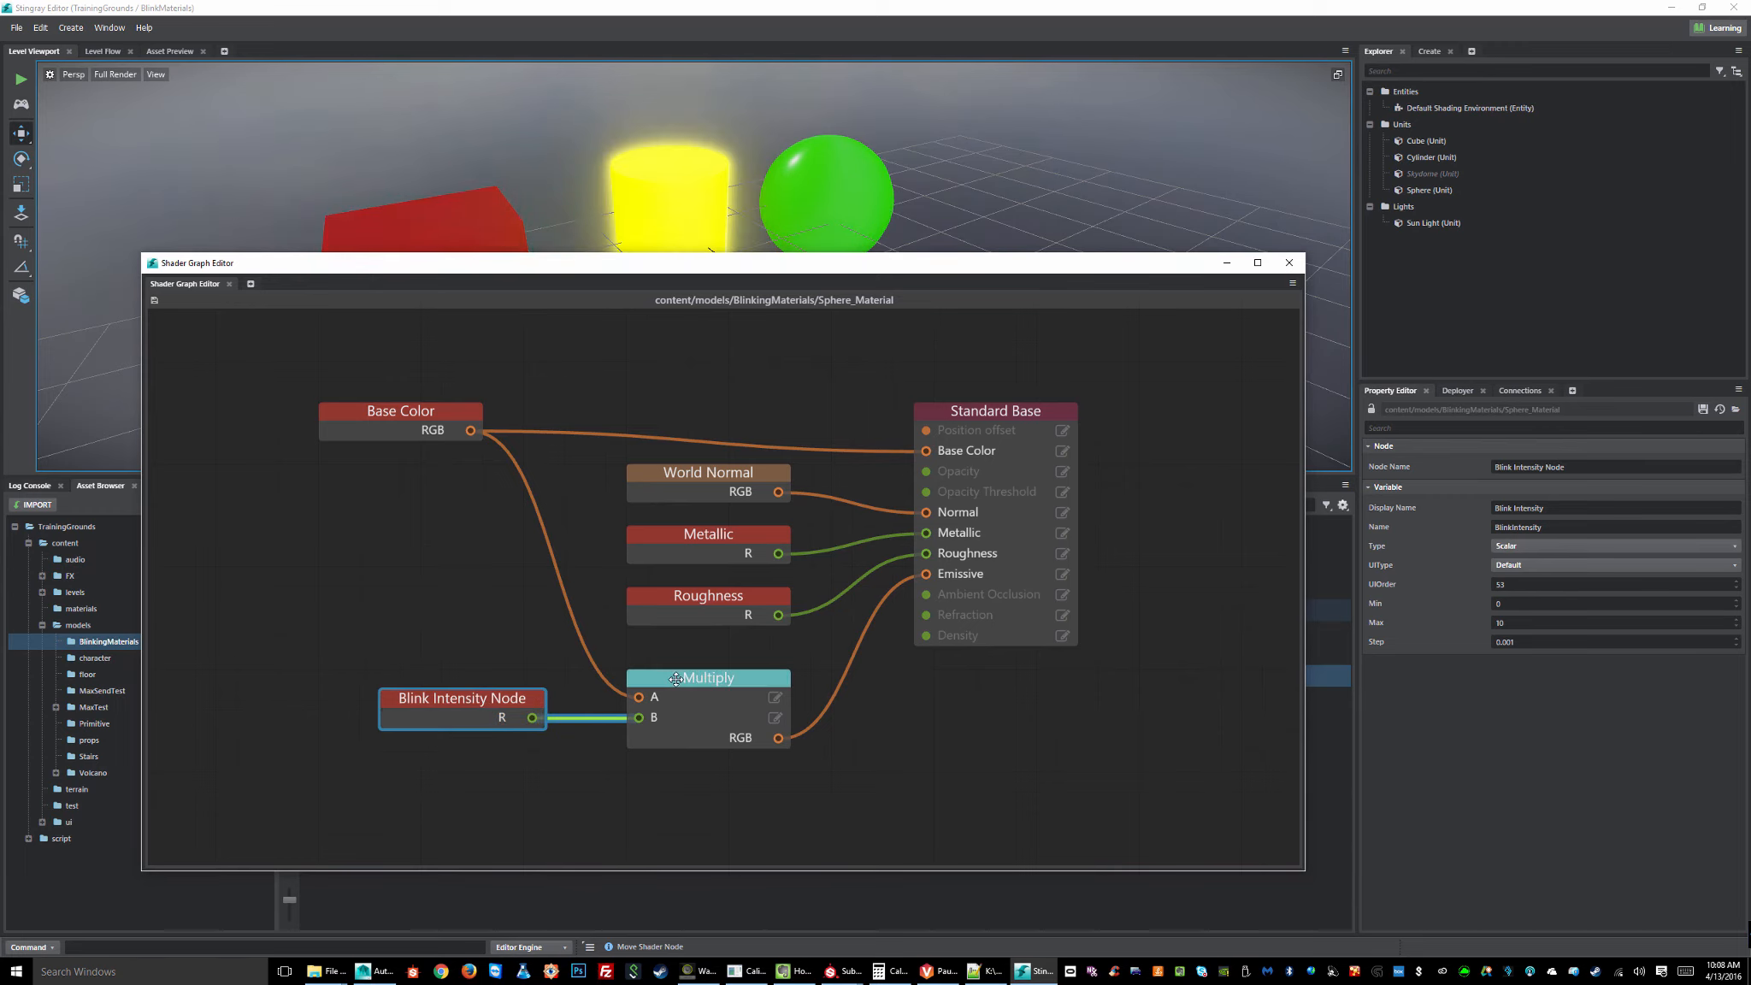
{"action": "mouse_move", "coordinate": [677, 679]}
{"action": "left_mouse_down"}
{"action": "mouse_move", "coordinate": [714, 674]}
{"action": "mouse_move", "coordinate": [694, 674]}
{"action": "left_mouse_up"}
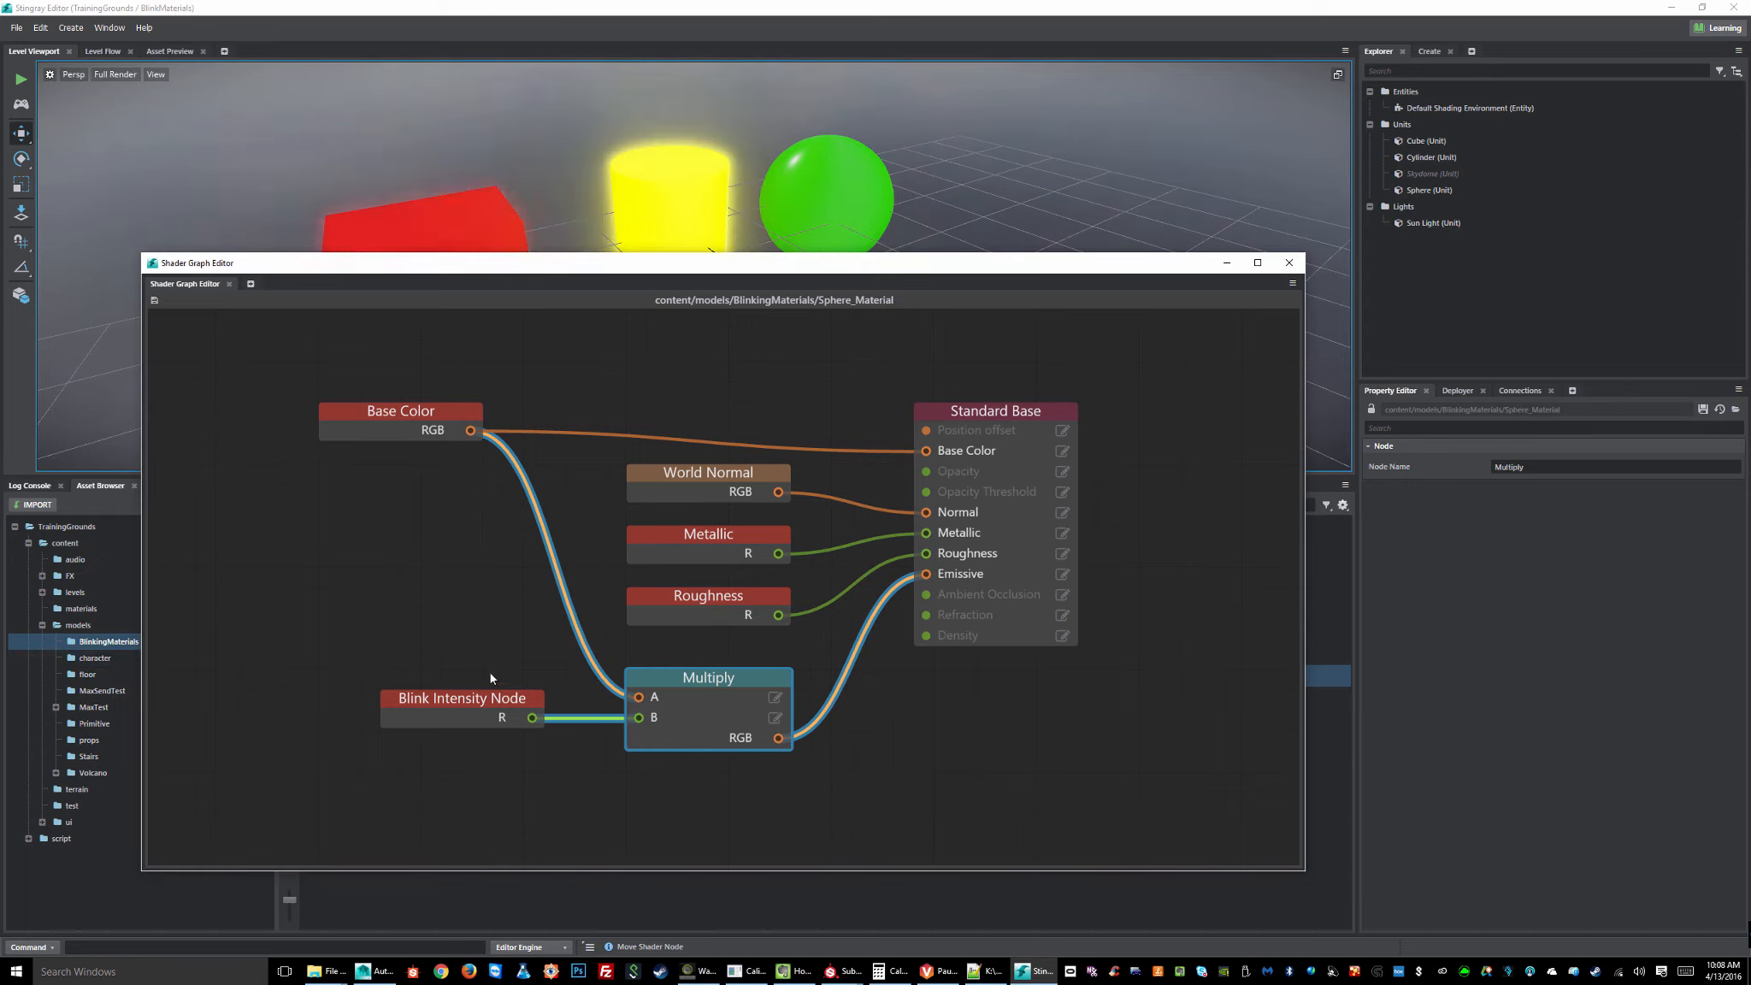
{"action": "left_click_drag", "start_coordinate": [451, 588], "coordinate": [571, 787]}
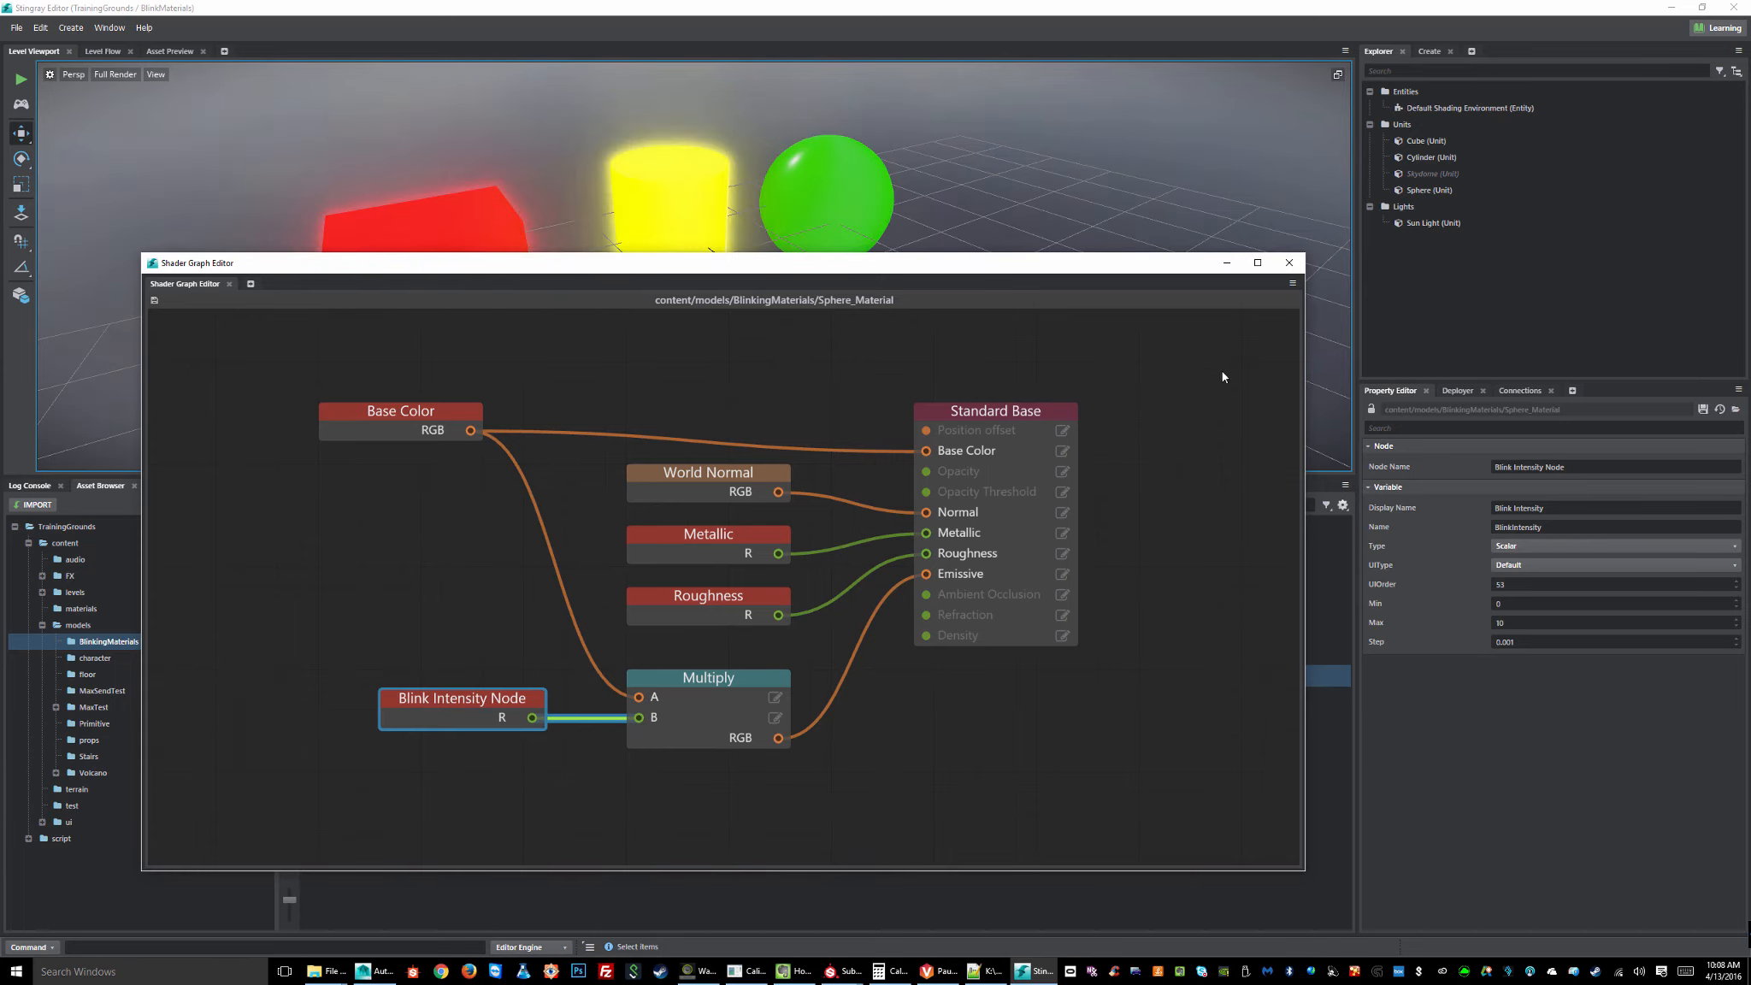
- Put the shader graph out of the way and open the Sphere unit's flow graph in the Unit Editor
{"action": "left_click_drag", "start_coordinate": [1073, 257], "coordinate": [1323, 168]}
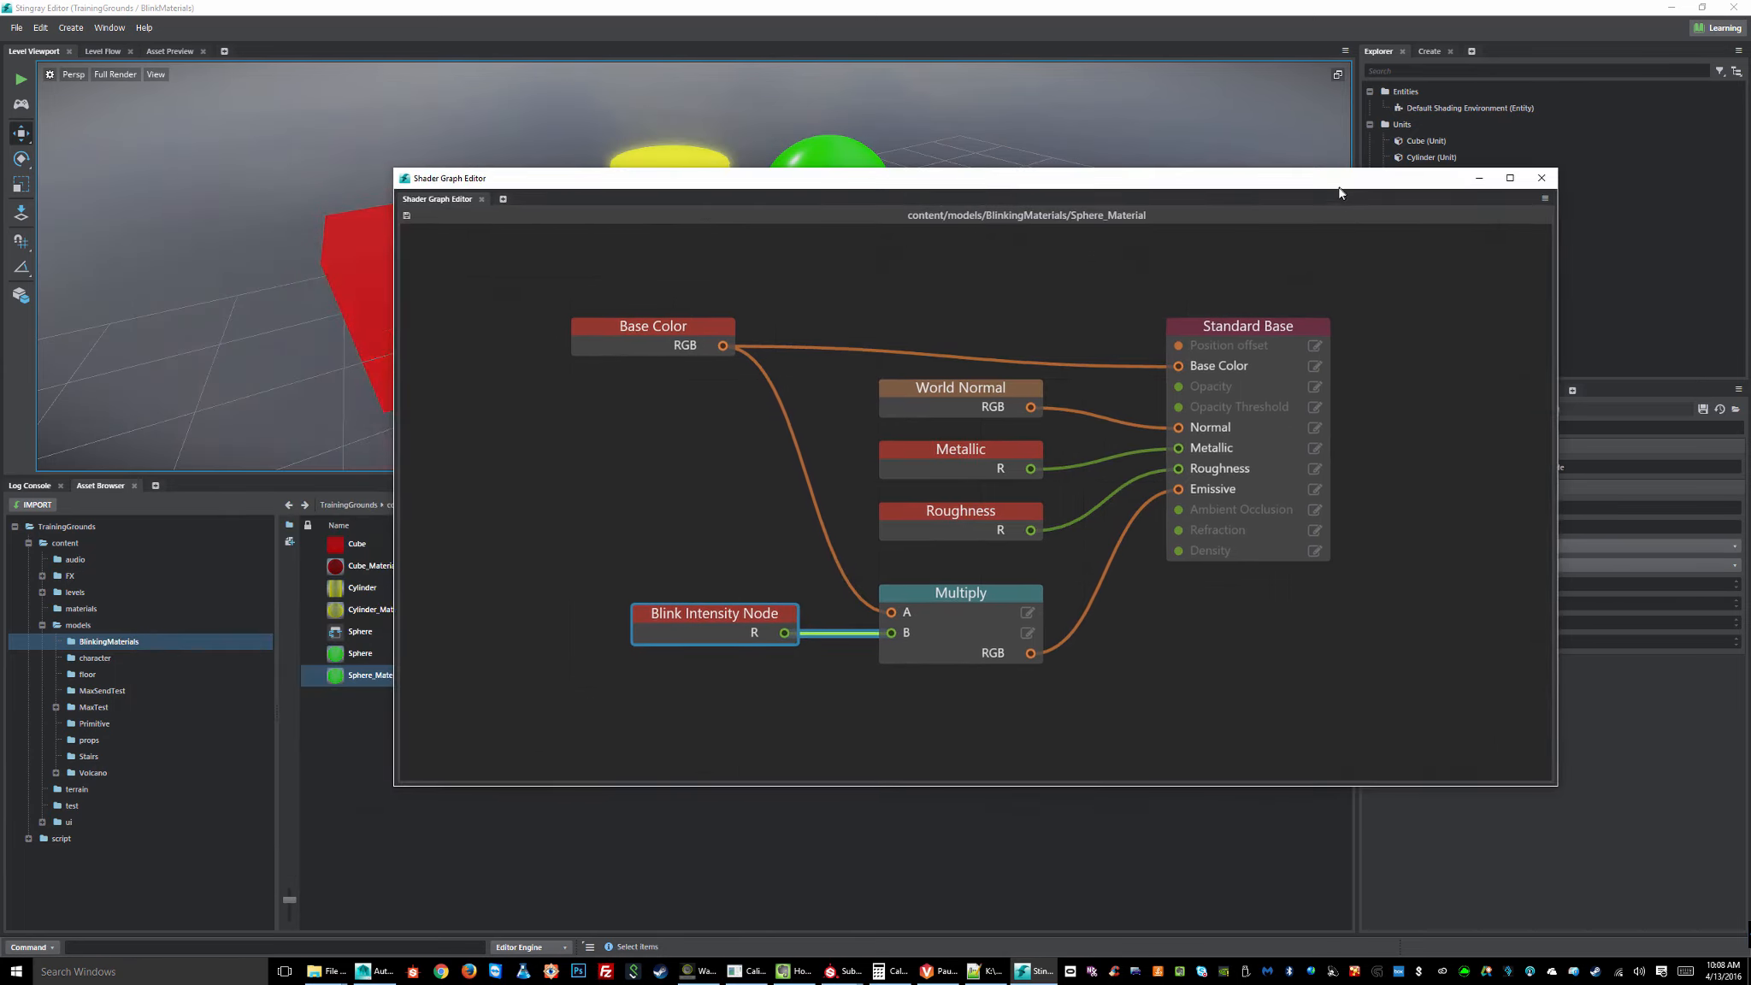
{"action": "left_click", "coordinate": [1392, 203]}
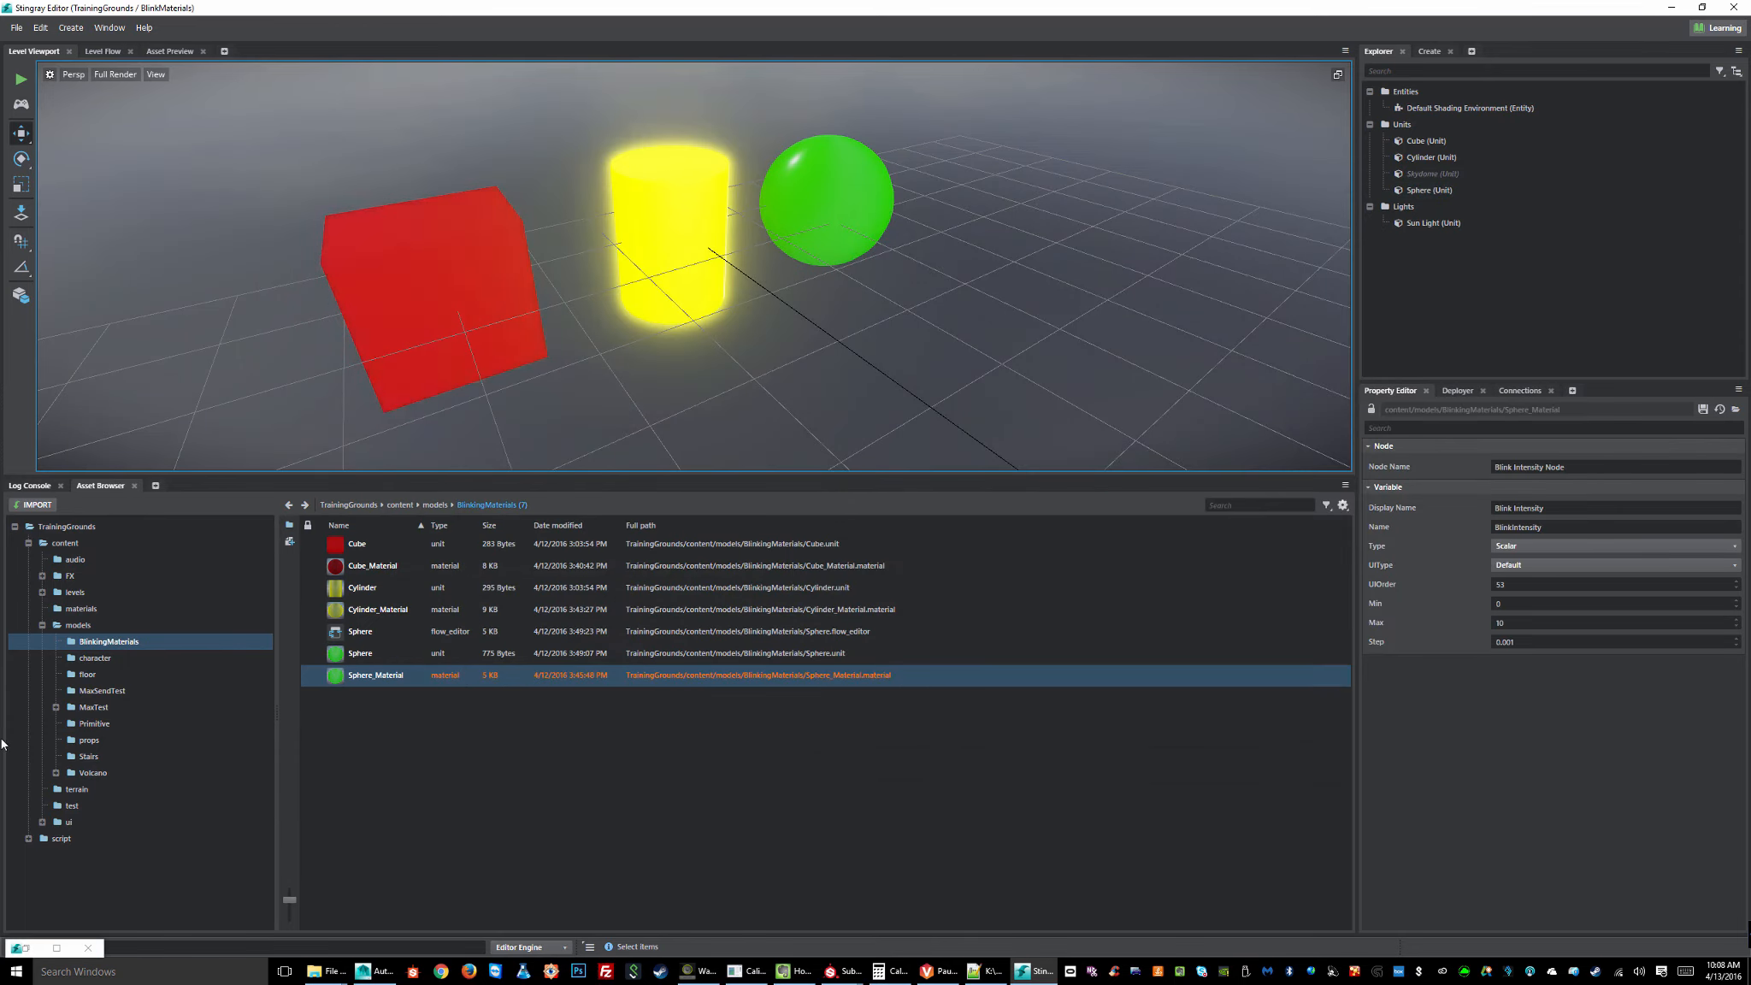
{"action": "left_click", "coordinate": [358, 654]}
{"action": "double_click", "coordinate": [358, 653]}
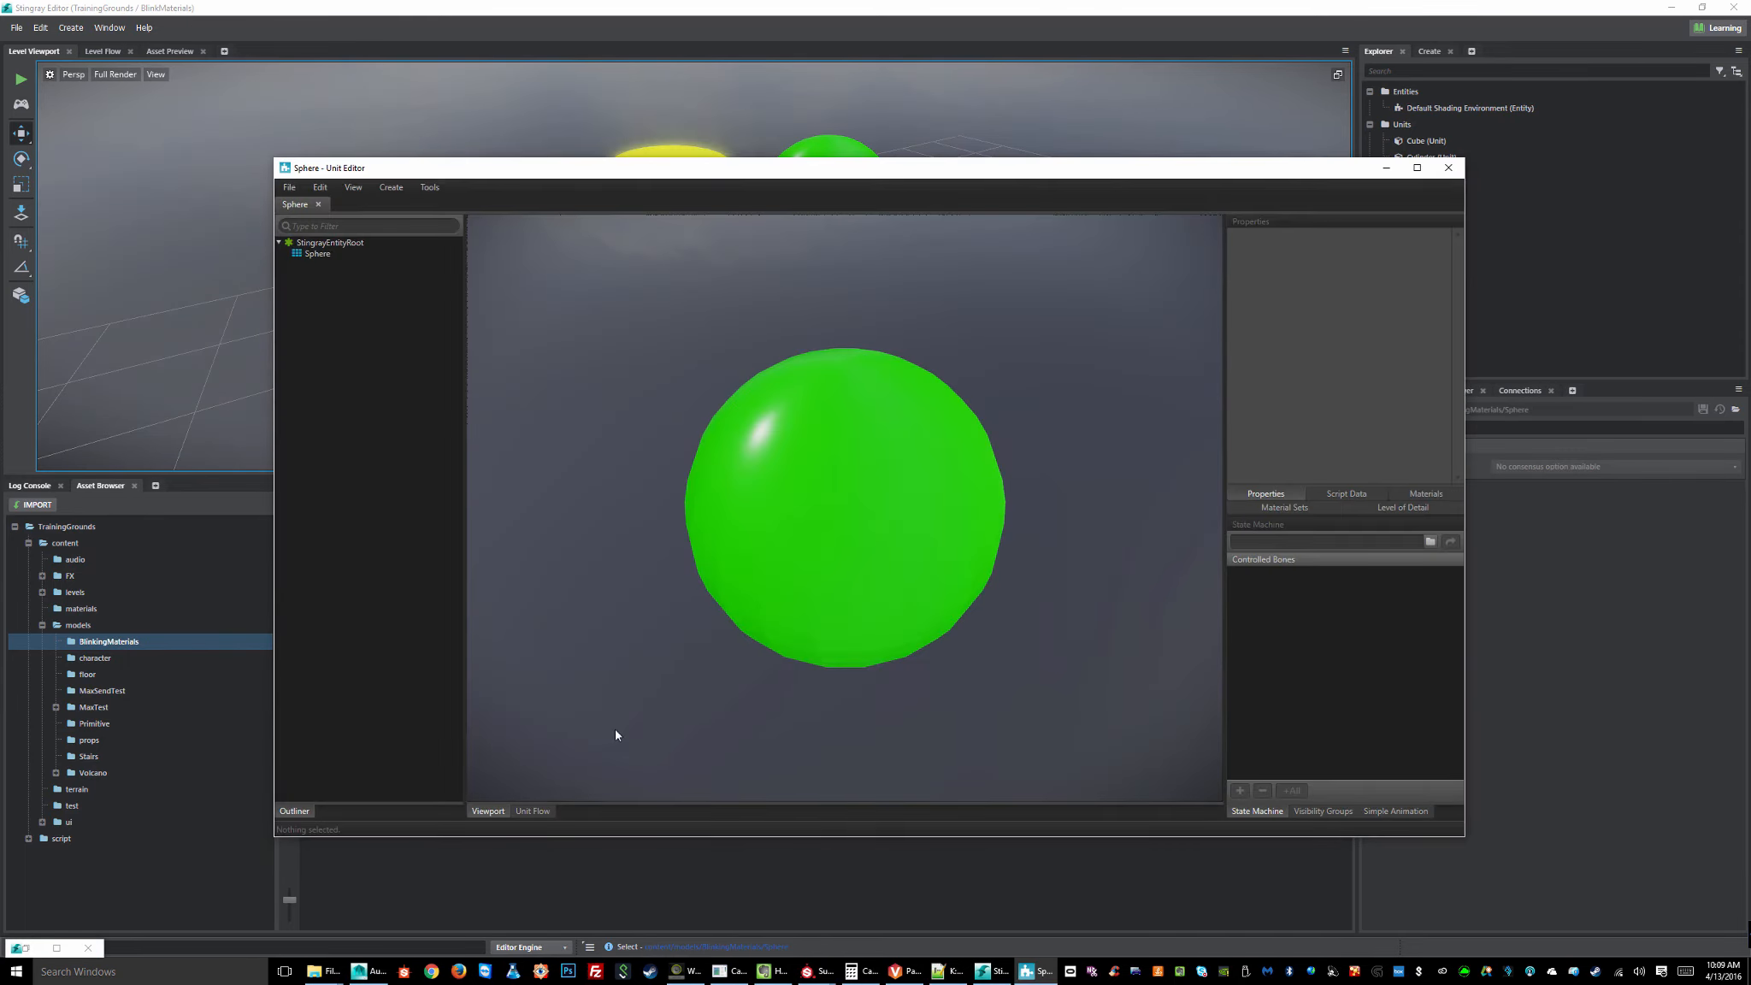
{"action": "left_click", "coordinate": [548, 812]}
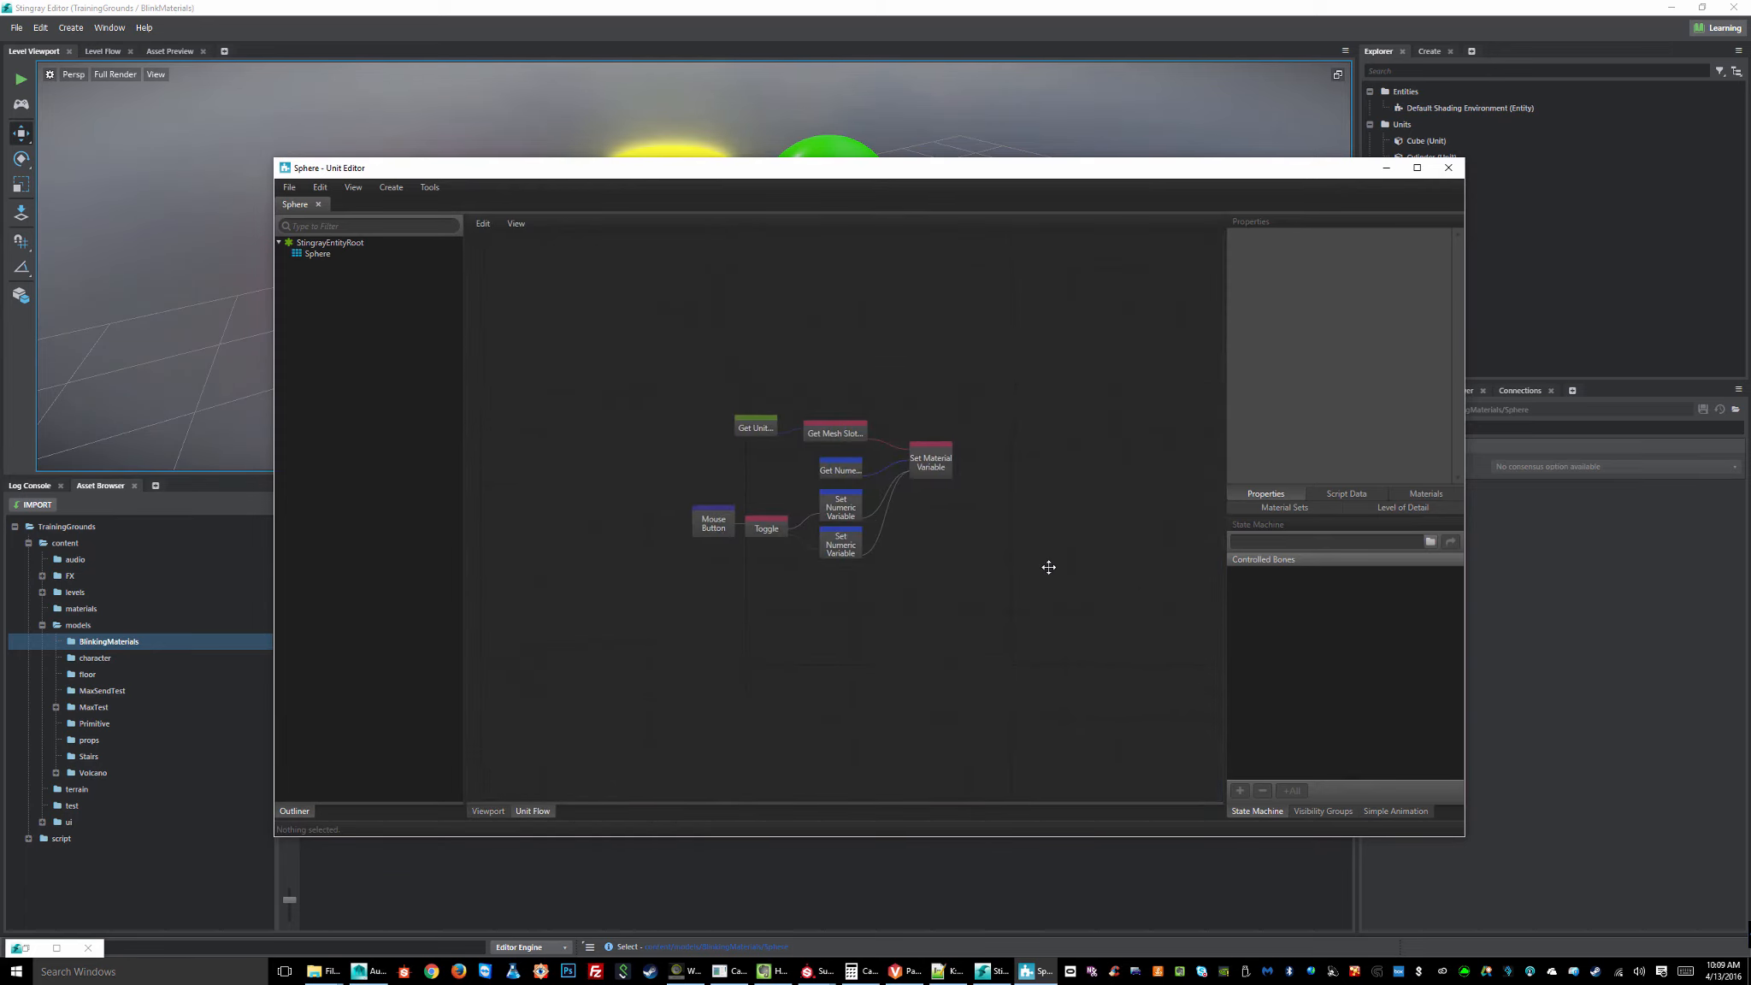
{"action": "scroll", "coordinate": [864, 548], "scroll_direction": "up", "scroll_amount": 6}
{"action": "scroll", "coordinate": [862, 550], "scroll_direction": "down", "scroll_amount": 3}
{"action": "middle_click_drag", "start_coordinate": [669, 399], "coordinate": [750, 473]}
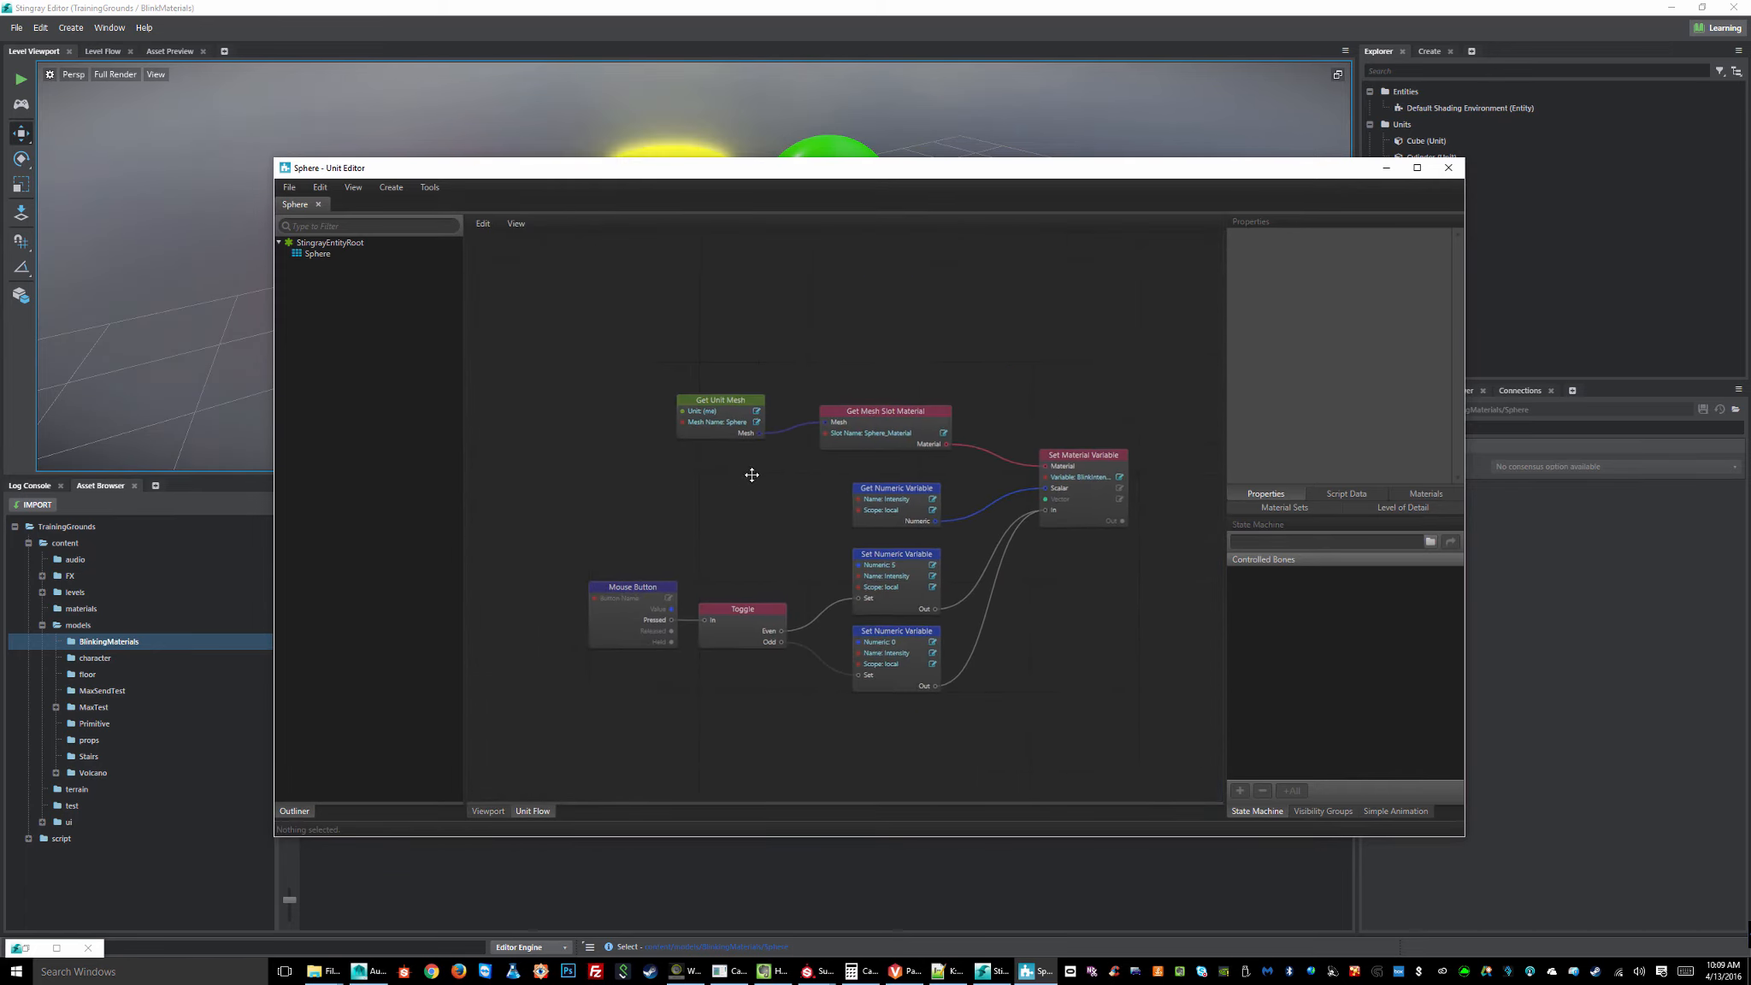
{"action": "scroll", "coordinate": [773, 475], "scroll_direction": "up", "scroll_amount": 3}
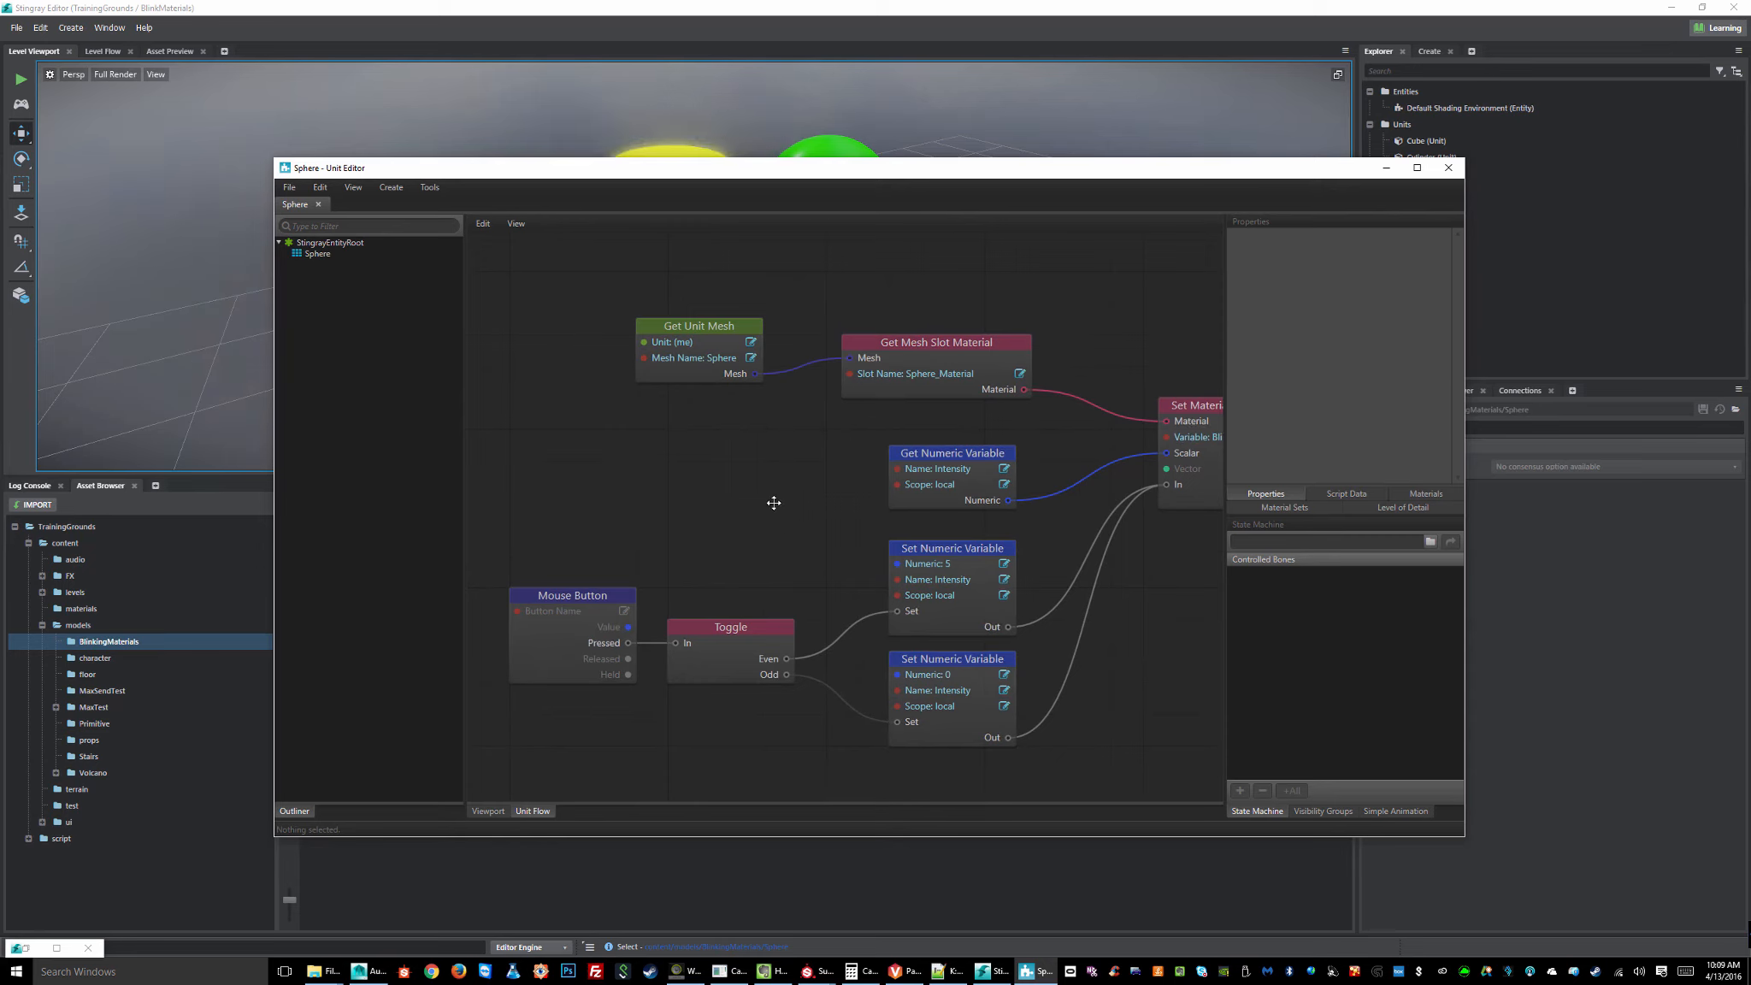
{"action": "middle_click_drag", "start_coordinate": [774, 503], "coordinate": [707, 487]}
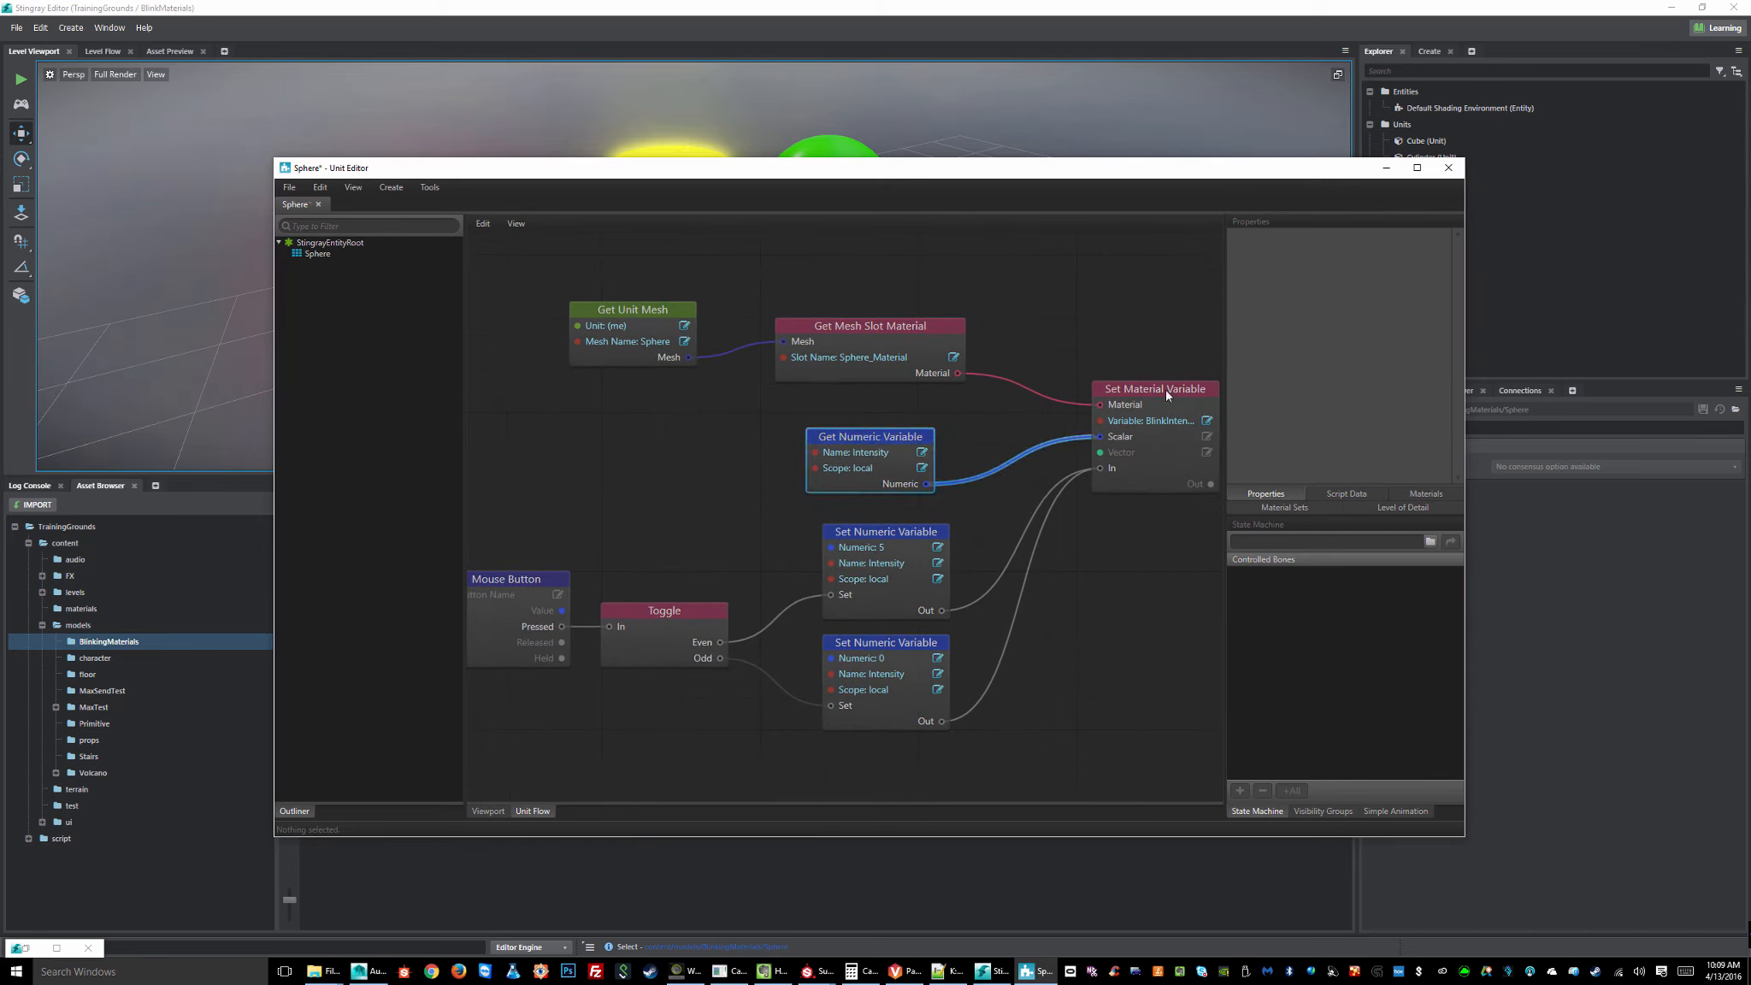
- Line up Get Numeric Variable above the two Set Numeric Variable nodes and shift Set Material Variable slightly outward
{"action": "left_click_drag", "start_coordinate": [1158, 389], "coordinate": [1175, 389]}
{"action": "scroll", "coordinate": [1056, 494], "scroll_direction": "up", "scroll_amount": 1}
{"action": "middle_click_drag", "start_coordinate": [1056, 494], "coordinate": [897, 499]}
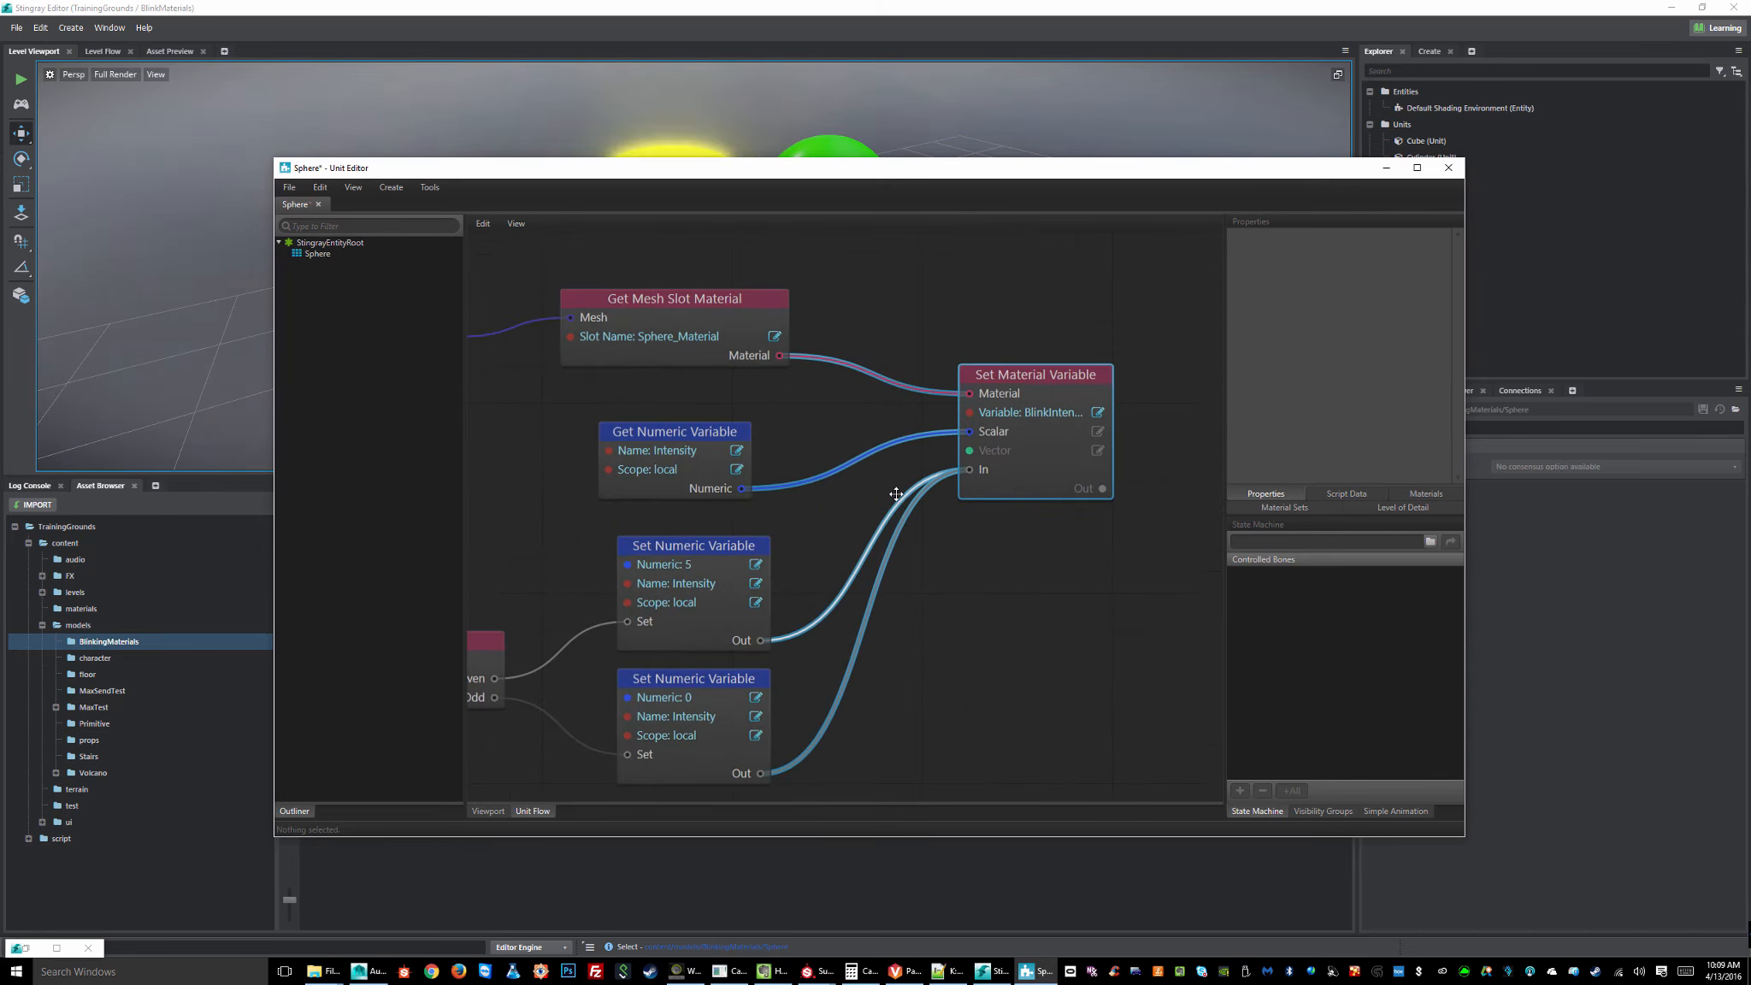
{"action": "left_click_drag", "start_coordinate": [687, 431], "coordinate": [706, 413]}
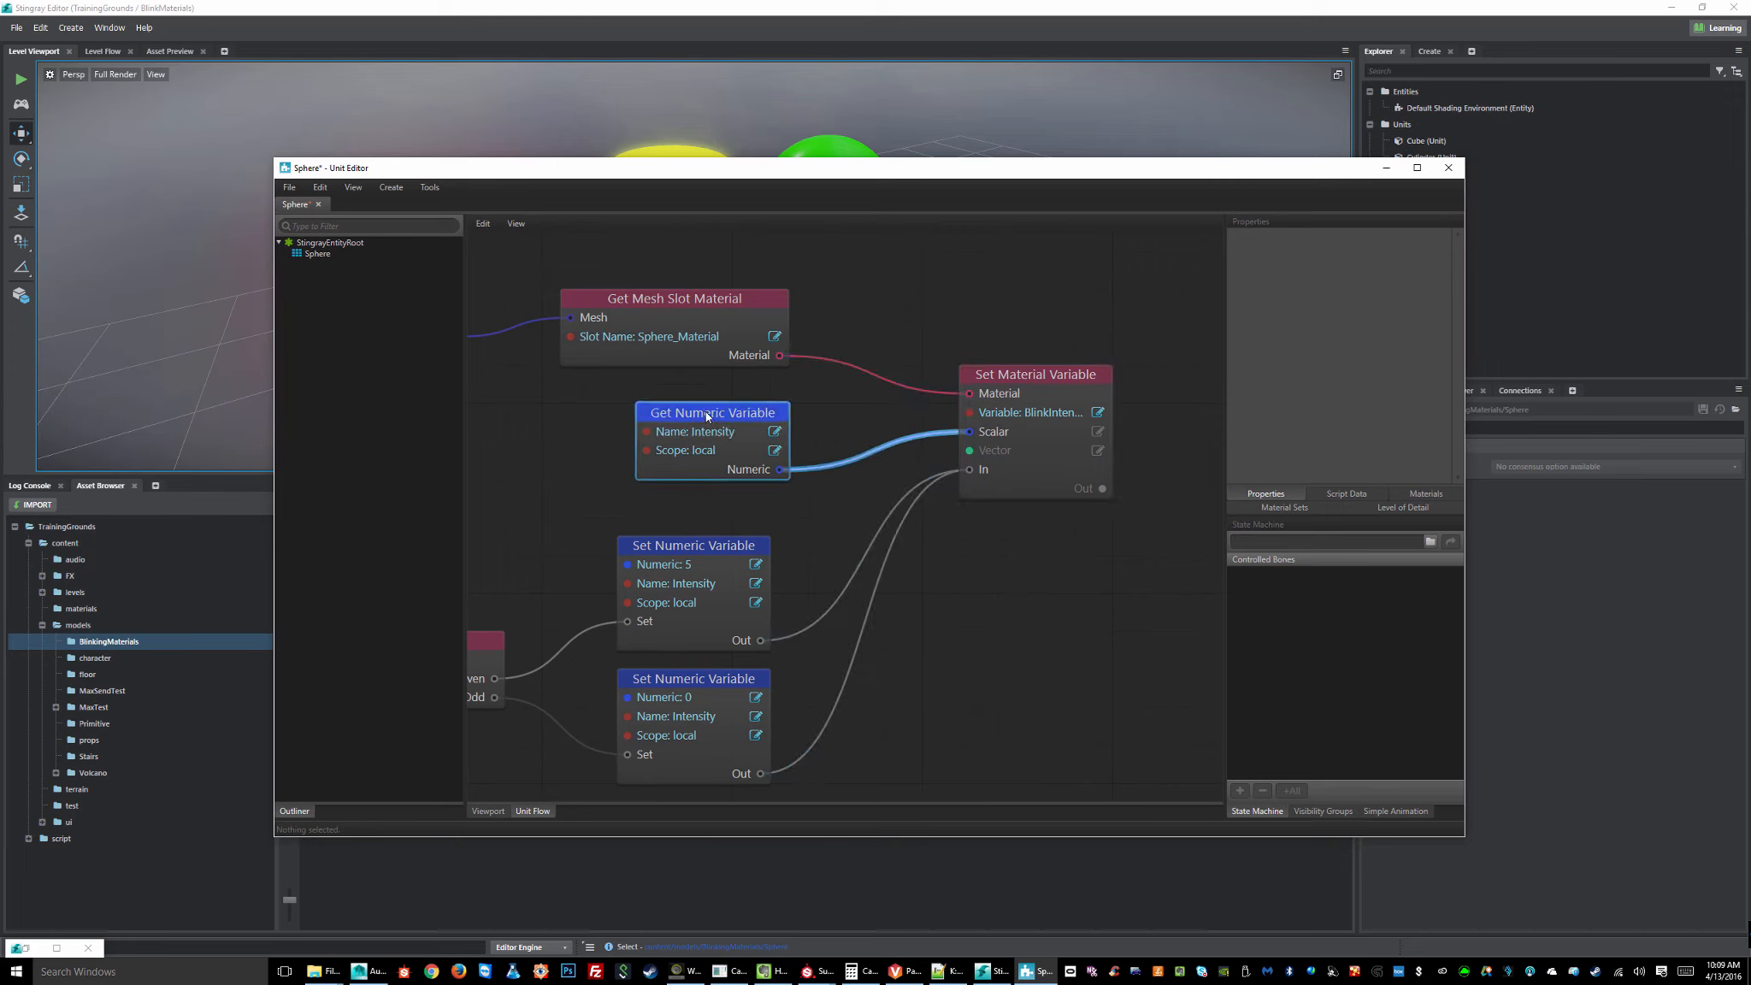
{"action": "left_click_drag", "start_coordinate": [1052, 372], "coordinate": [1071, 391]}
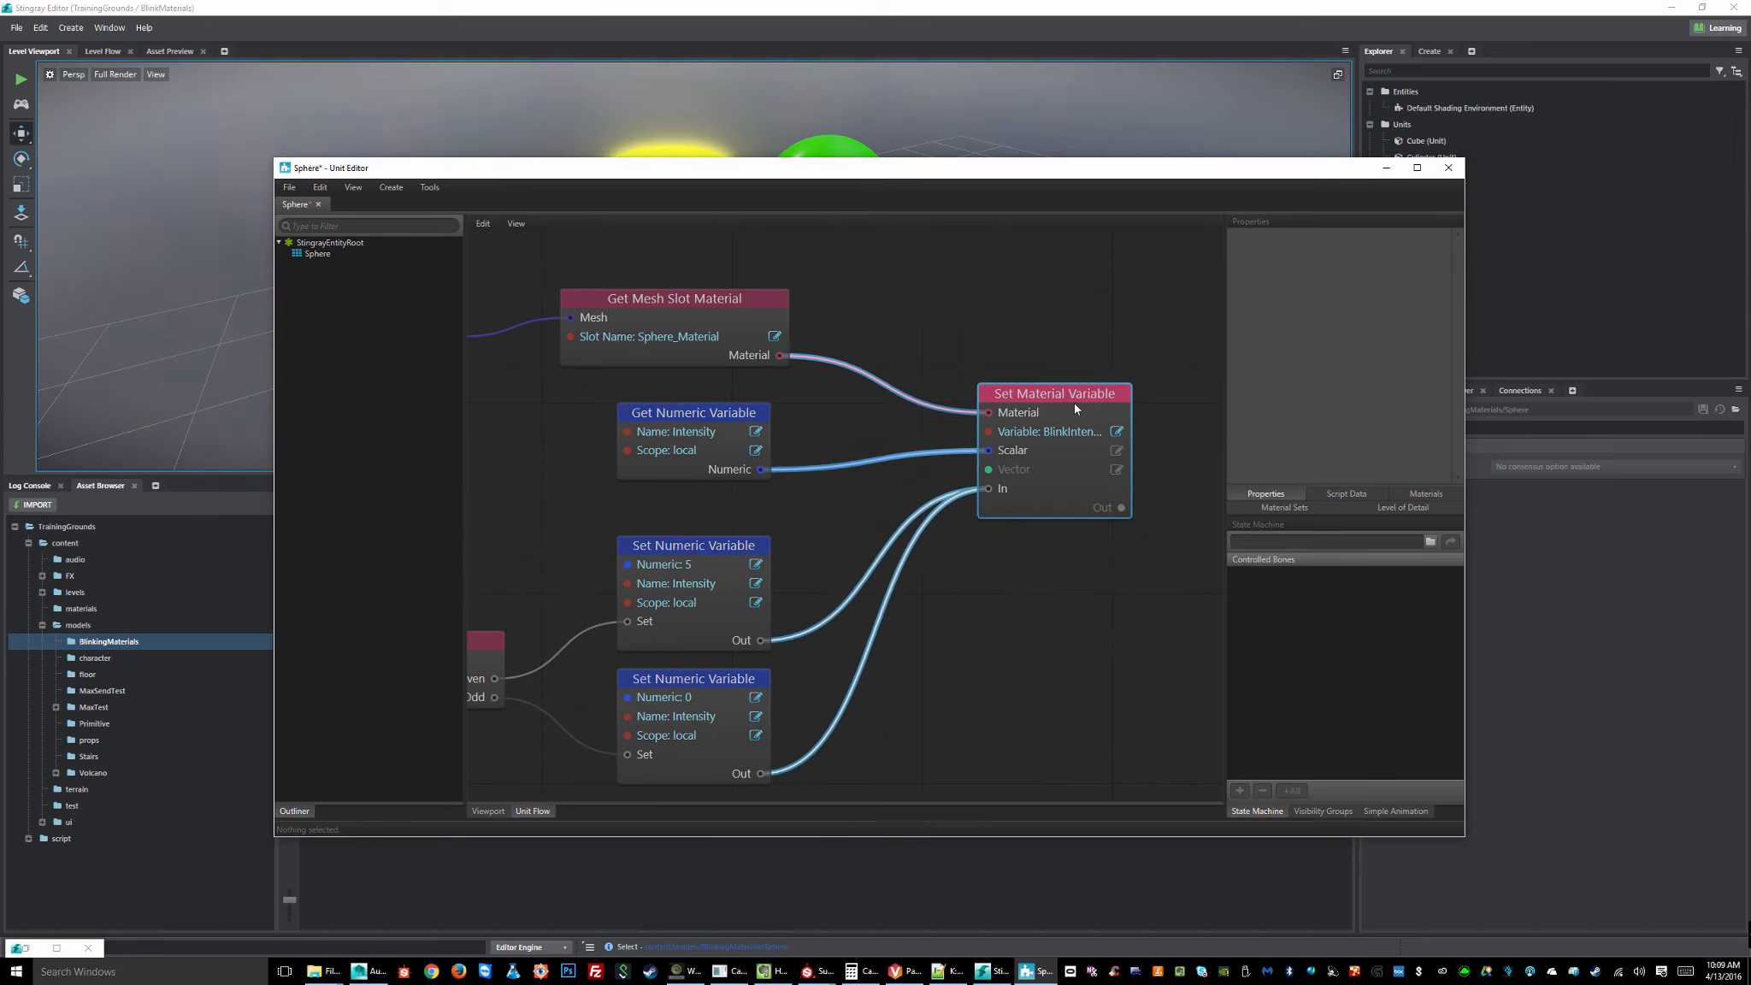
{"action": "left_click", "coordinate": [702, 425]}
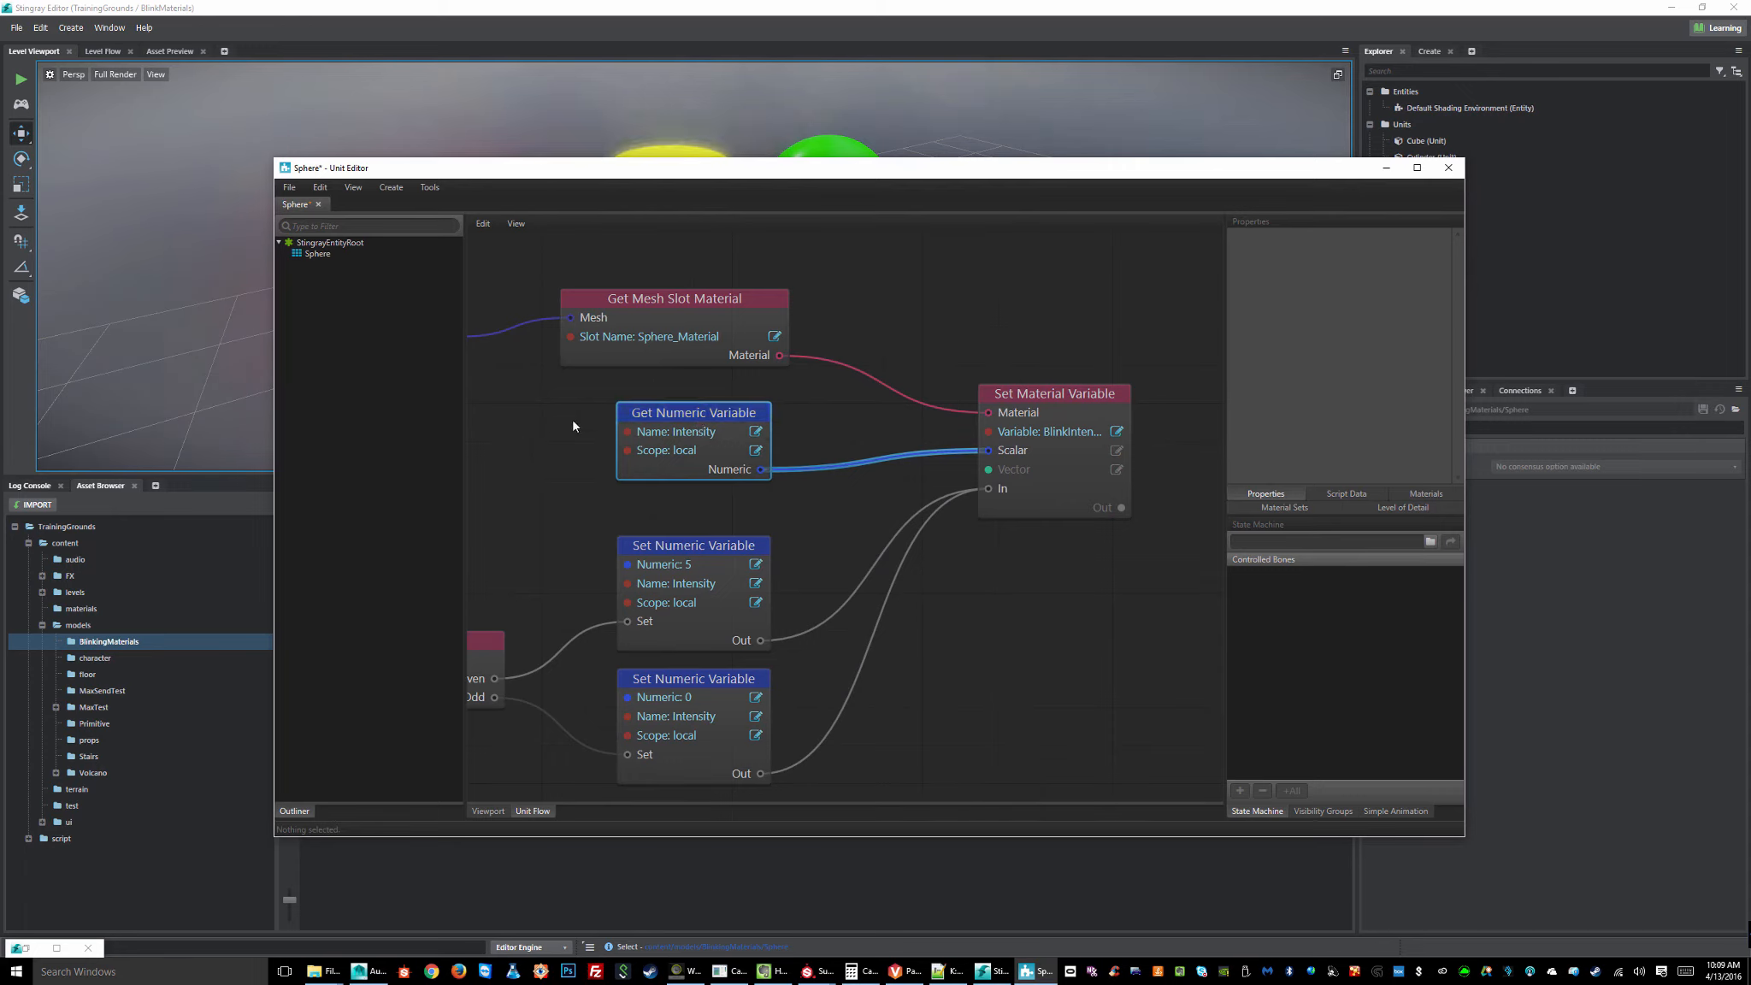
{"action": "scroll", "coordinate": [728, 427], "scroll_direction": "down", "scroll_amount": 3}
{"action": "scroll", "coordinate": [725, 430], "scroll_direction": "down", "scroll_amount": 2}
{"action": "scroll", "coordinate": [723, 432], "scroll_direction": "up", "scroll_amount": 4}
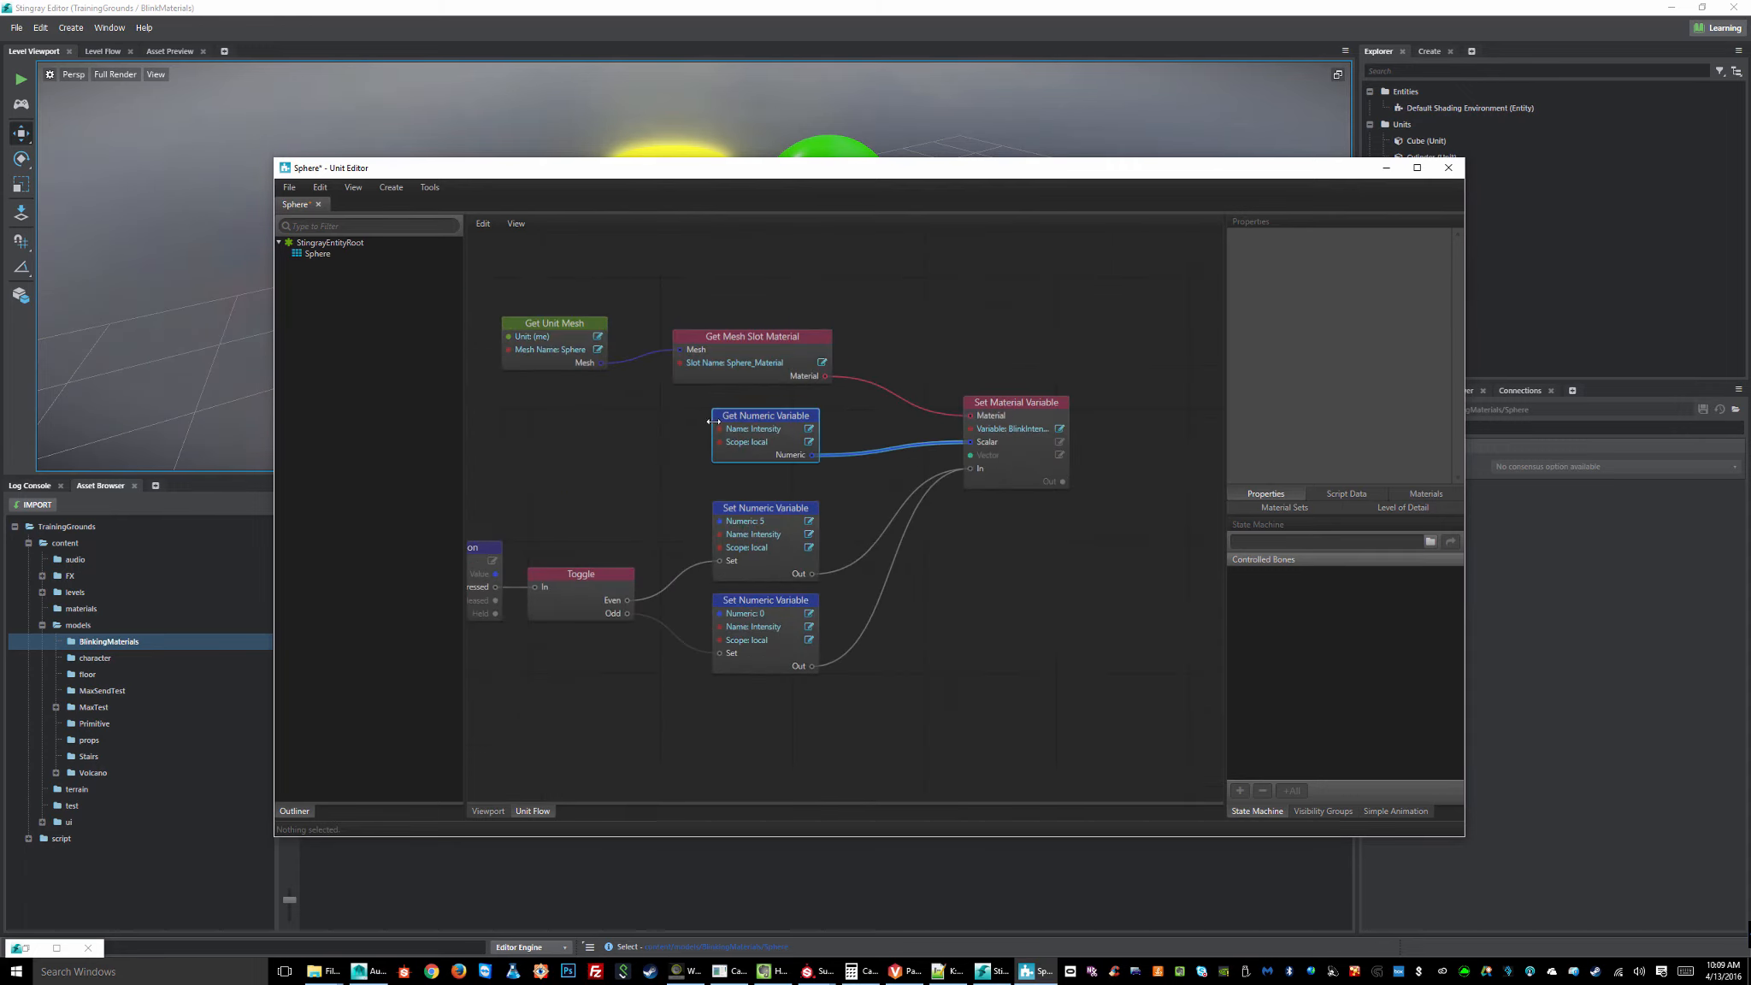
{"action": "middle_click_drag", "start_coordinate": [798, 432], "coordinate": [776, 437]}
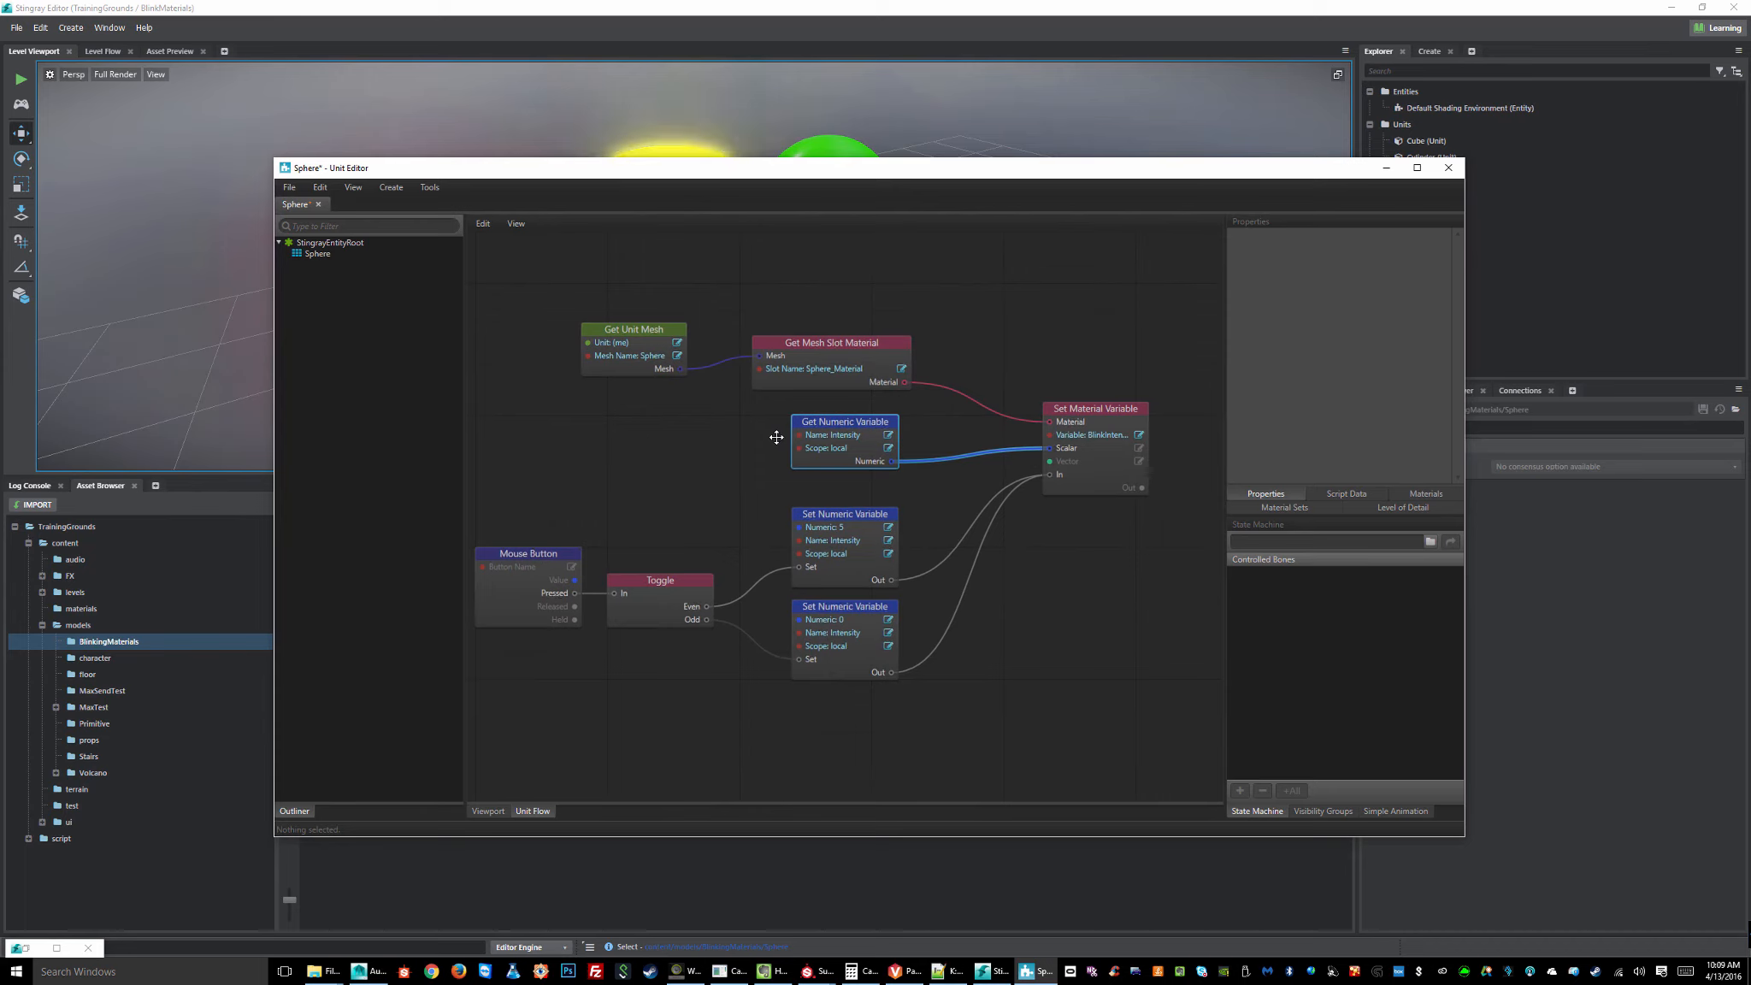
- Check both Set Numeric Variable nodes, and nudge Get Numeric Variable and Set Material Variable so their scalar link runs more level
{"action": "left_click", "coordinate": [841, 518]}
{"action": "left_click", "coordinate": [827, 609]}
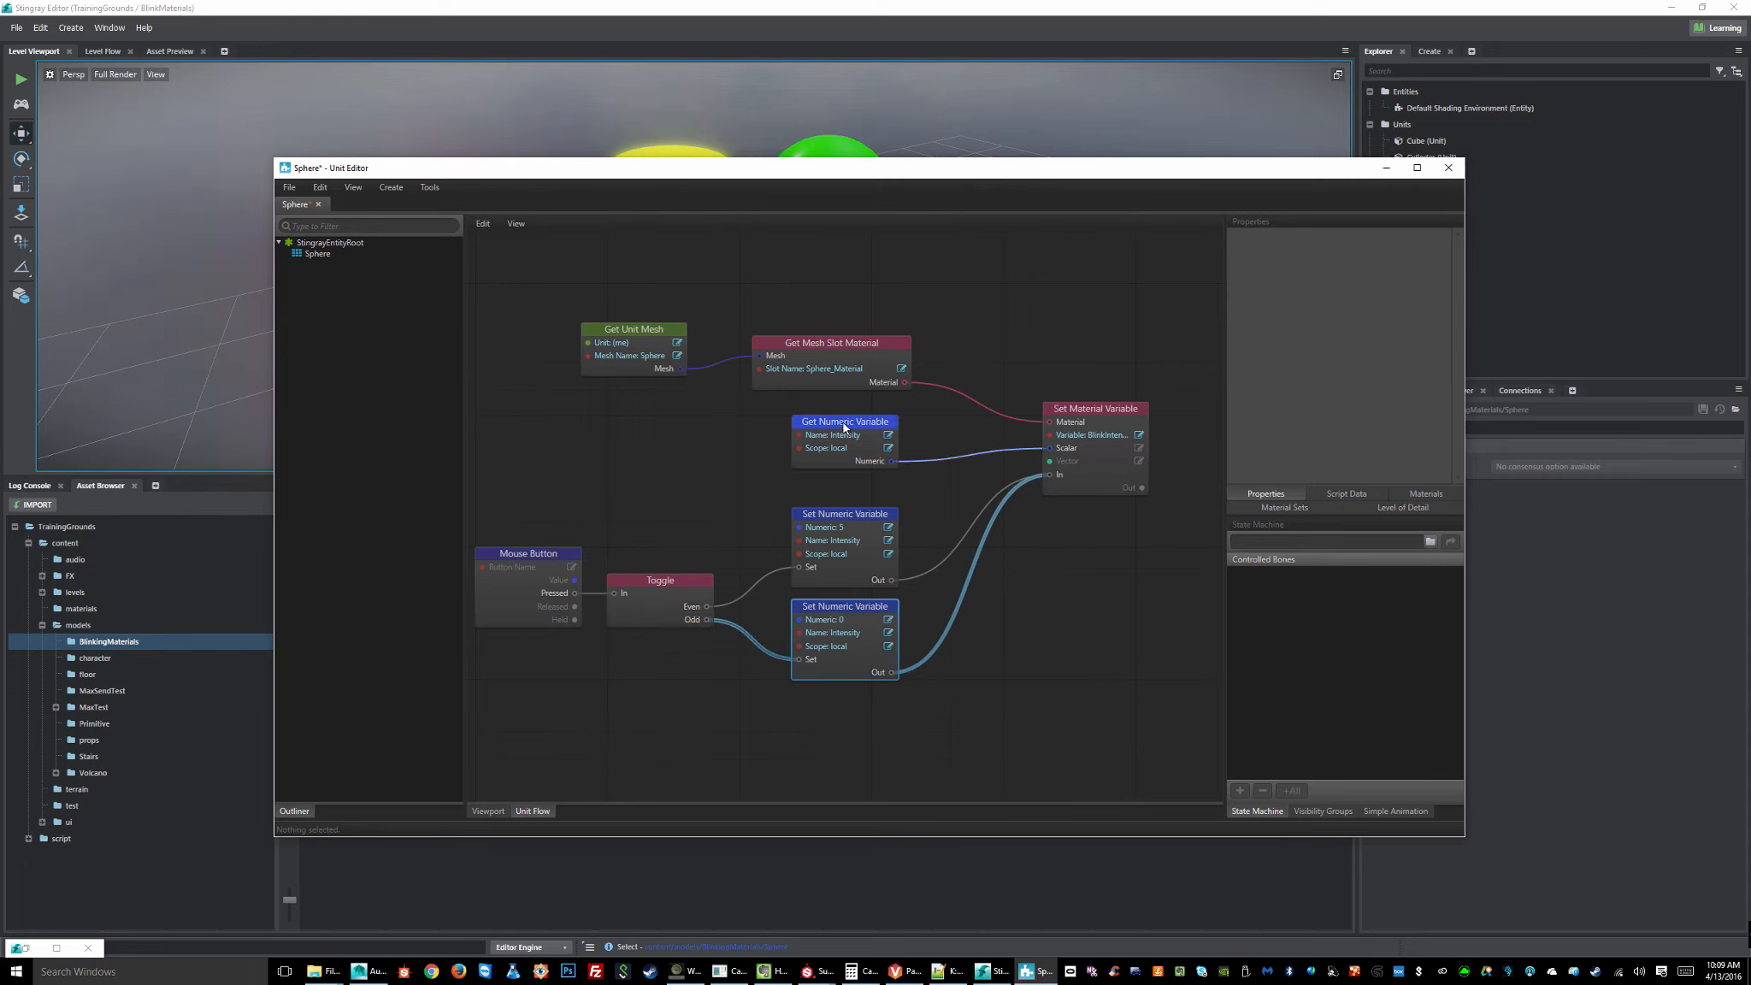
{"action": "left_click_drag", "start_coordinate": [843, 422], "coordinate": [843, 436]}
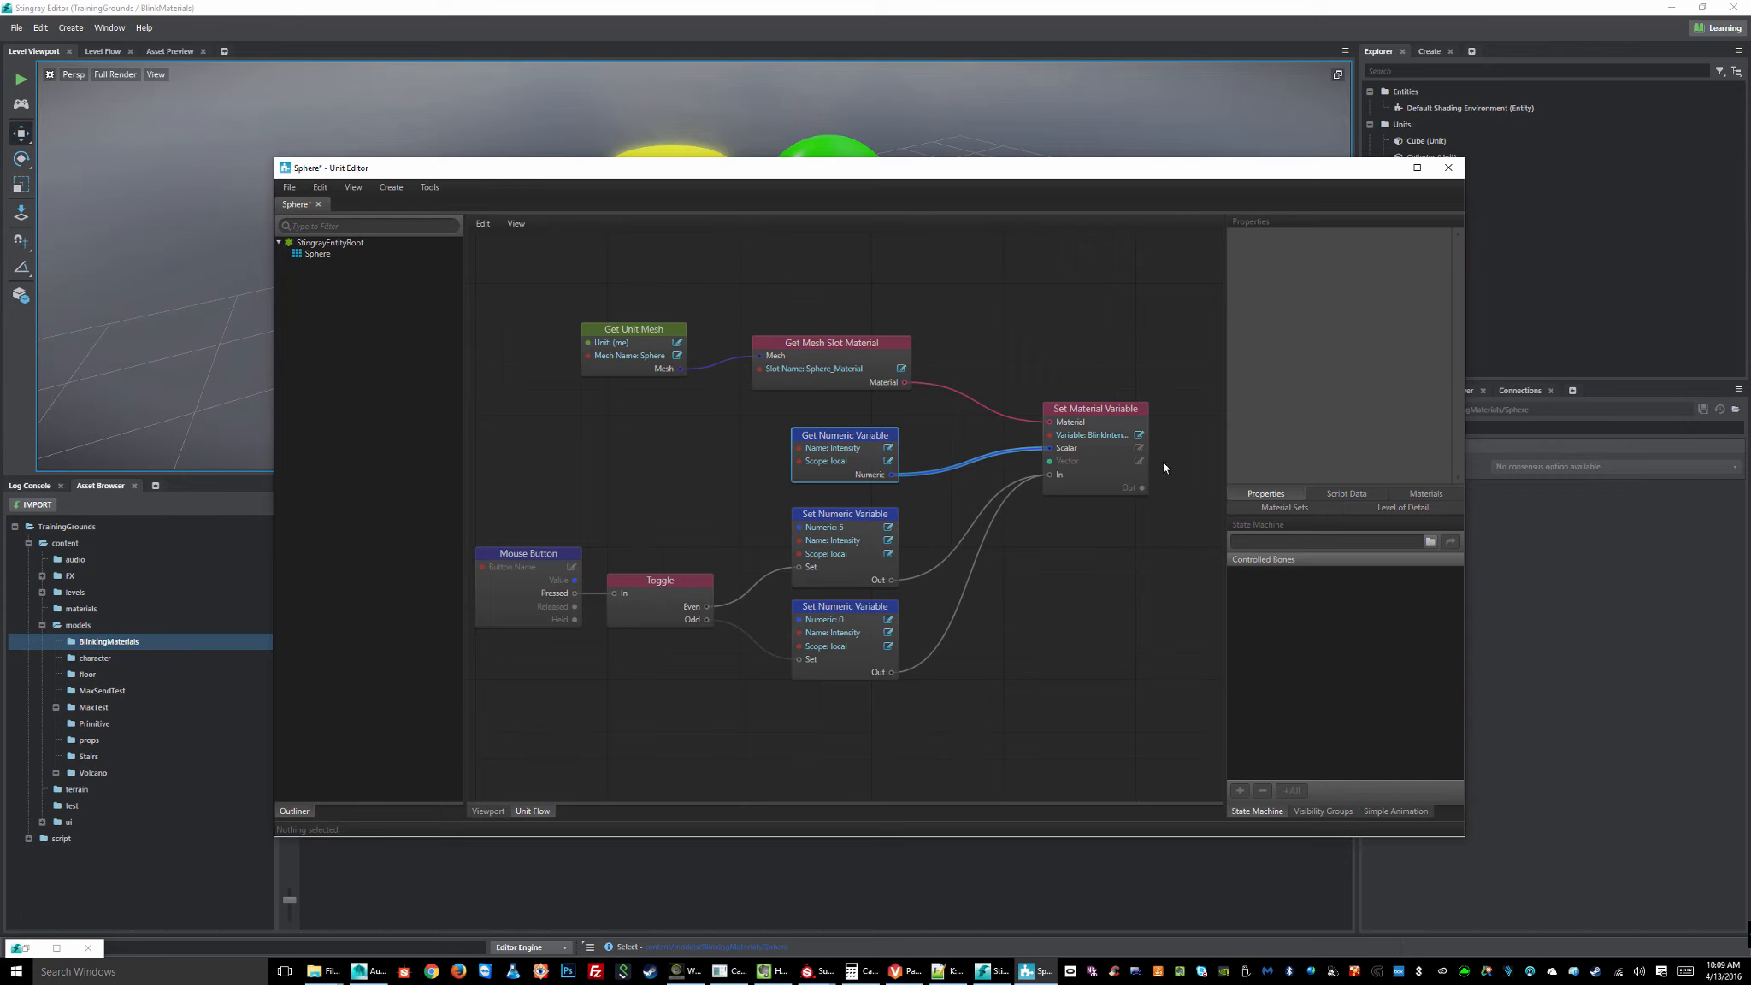
{"action": "left_click_drag", "start_coordinate": [1096, 408], "coordinate": [1110, 420]}
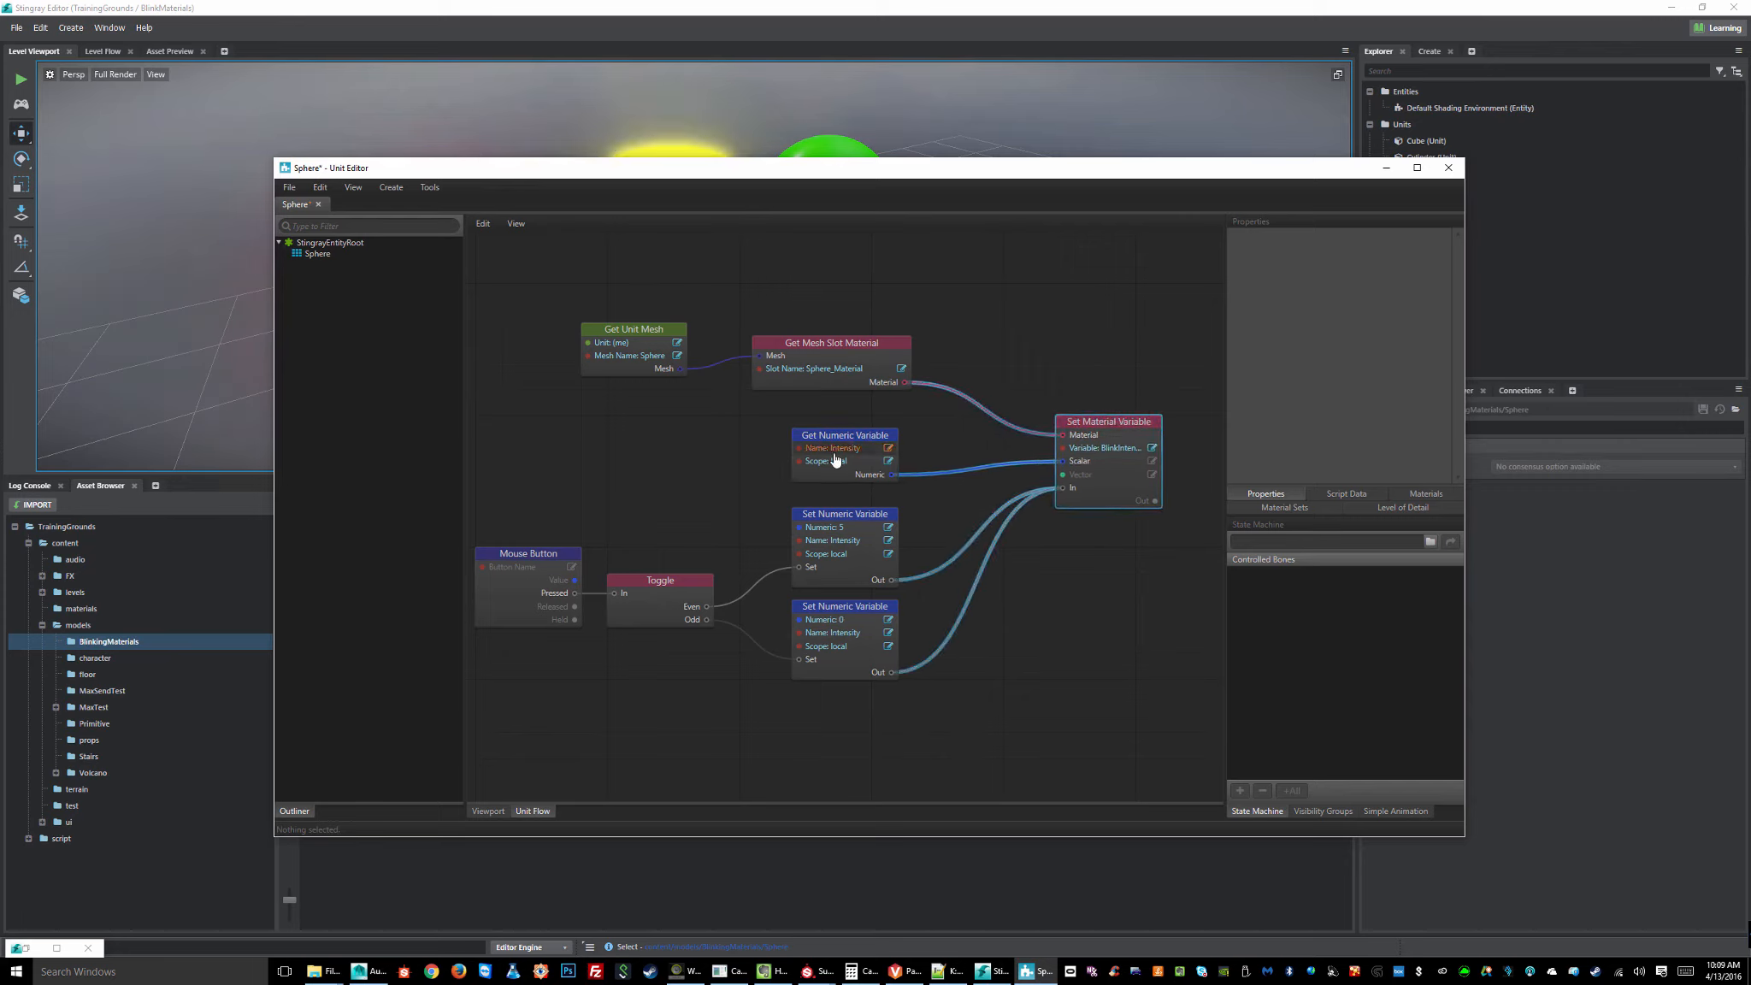
{"action": "left_click_drag", "start_coordinate": [835, 460], "coordinate": [901, 447]}
- Move the Get Unit Mesh, Get Mesh Slot Material, Get Numeric Variable and Set Material Variable nodes together, well away from the Set Numeric Variable nodes
{"action": "left_click_drag", "start_coordinate": [540, 288], "coordinate": [1107, 478]}
{"action": "middle_click_drag", "start_coordinate": [874, 514], "coordinate": [519, 475]}
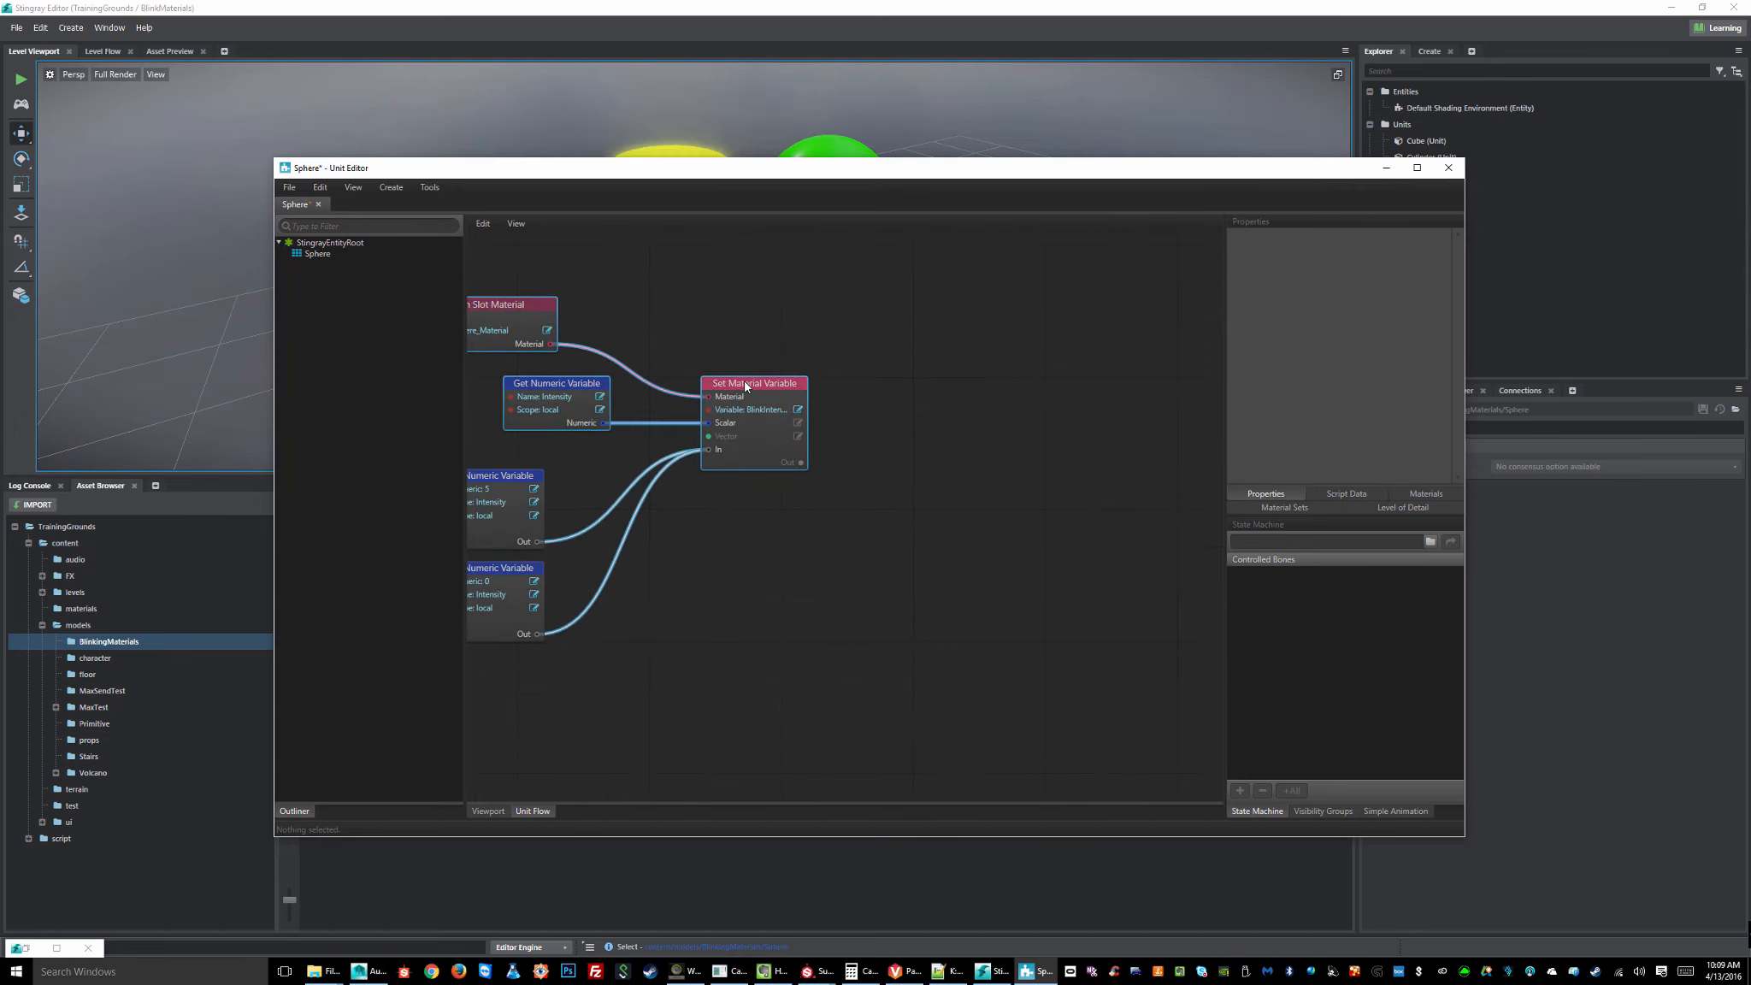
{"action": "left_click_drag", "start_coordinate": [745, 386], "coordinate": [1144, 363]}
{"action": "left_click", "coordinate": [959, 643]}
- Examine how Mouse Button and Toggle's Even and Odd outputs drive the two Set Numeric Variable nodes and their outgoing connections
{"action": "middle_click_drag", "start_coordinate": [1141, 566], "coordinate": [1107, 526]}
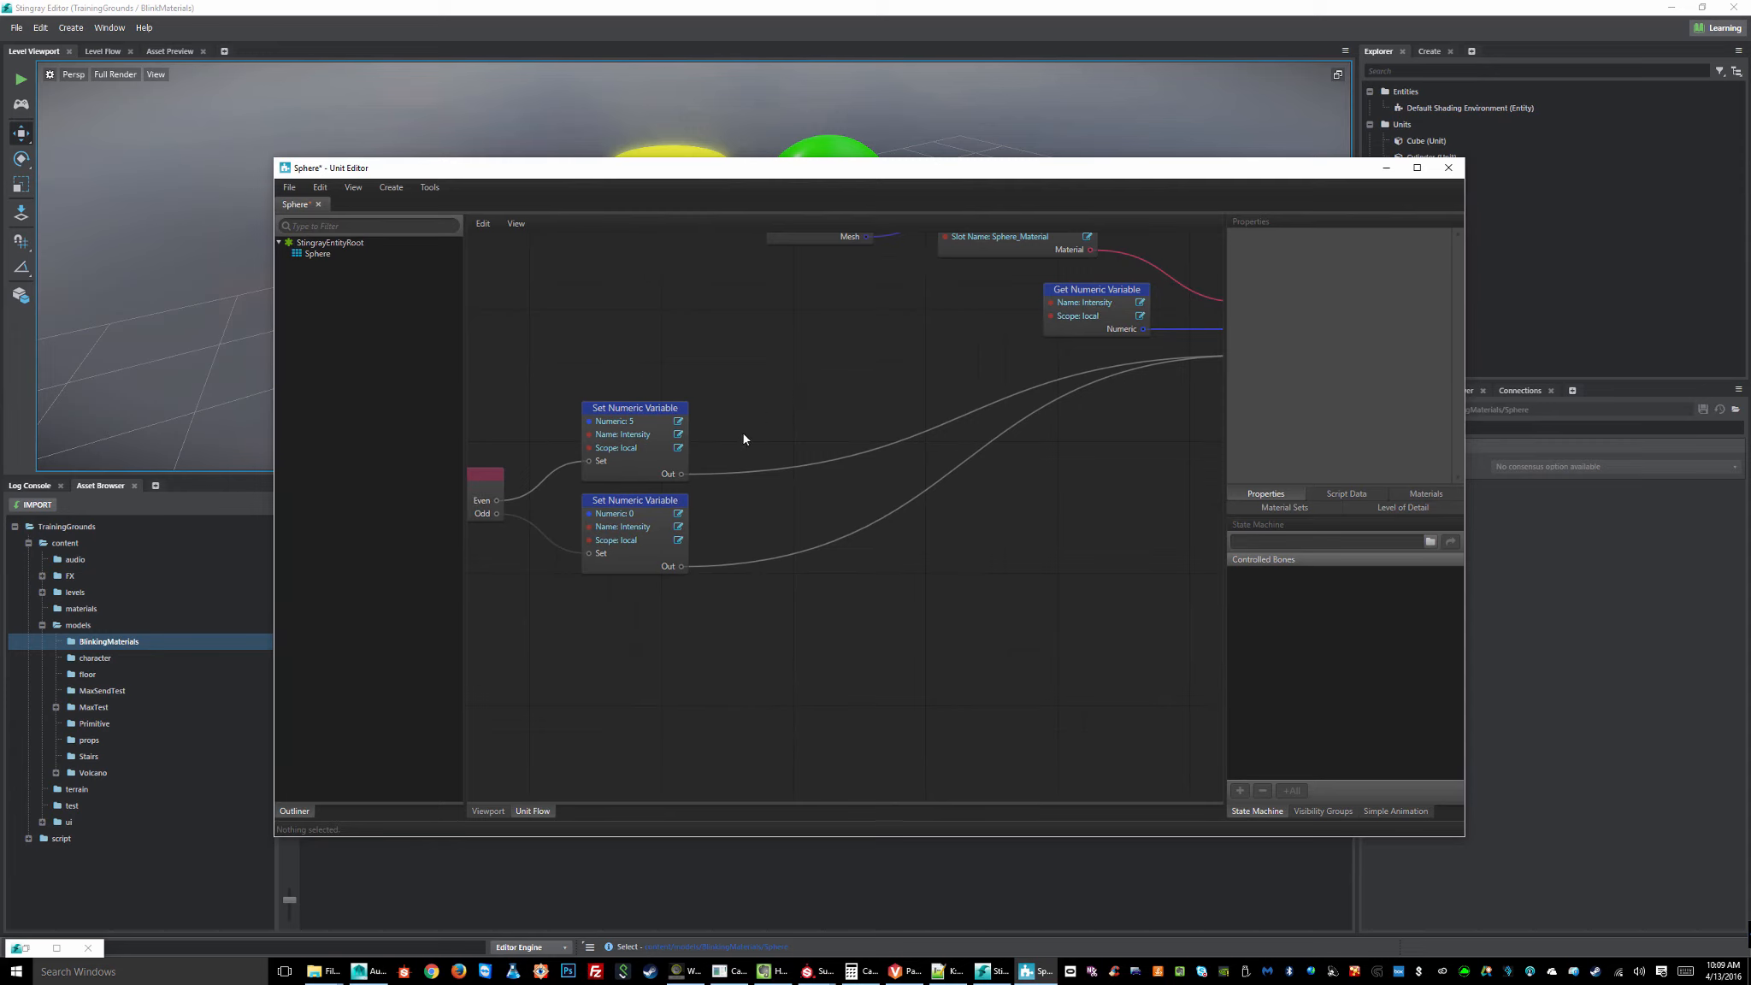
{"action": "left_click_drag", "start_coordinate": [742, 426], "coordinate": [758, 634]}
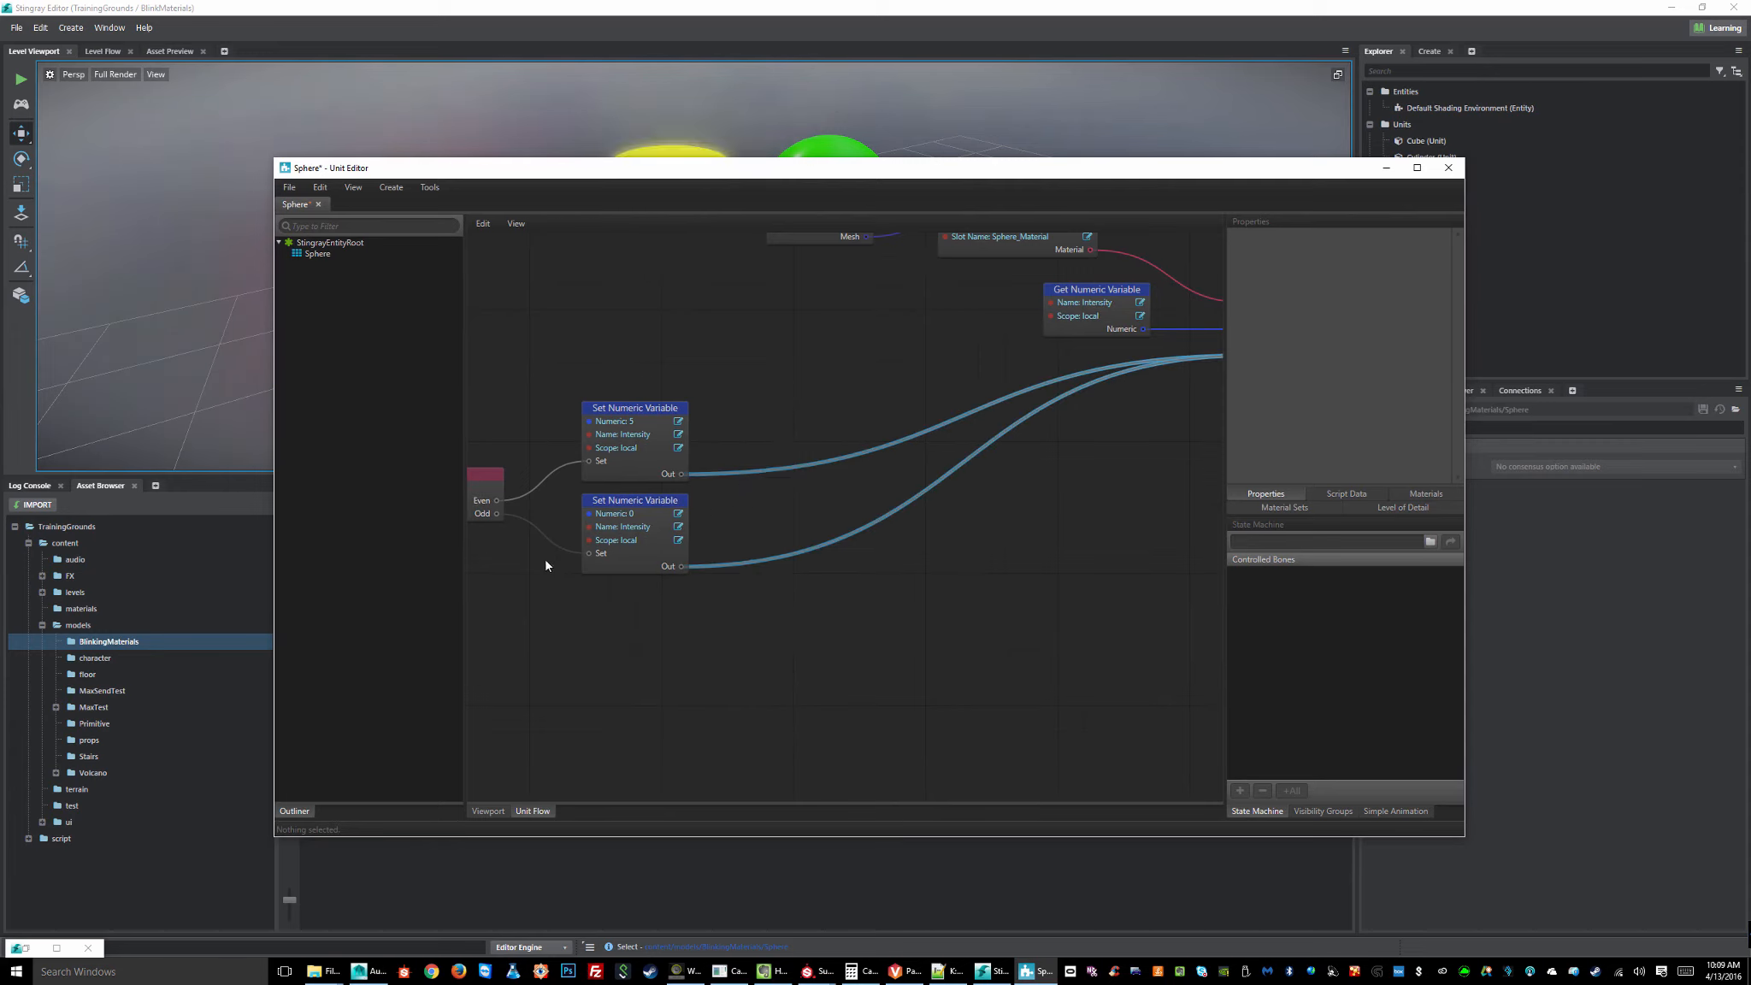
{"action": "middle_click_drag", "start_coordinate": [546, 561], "coordinate": [733, 557]}
{"action": "left_click_drag", "start_coordinate": [954, 435], "coordinate": [936, 505]}
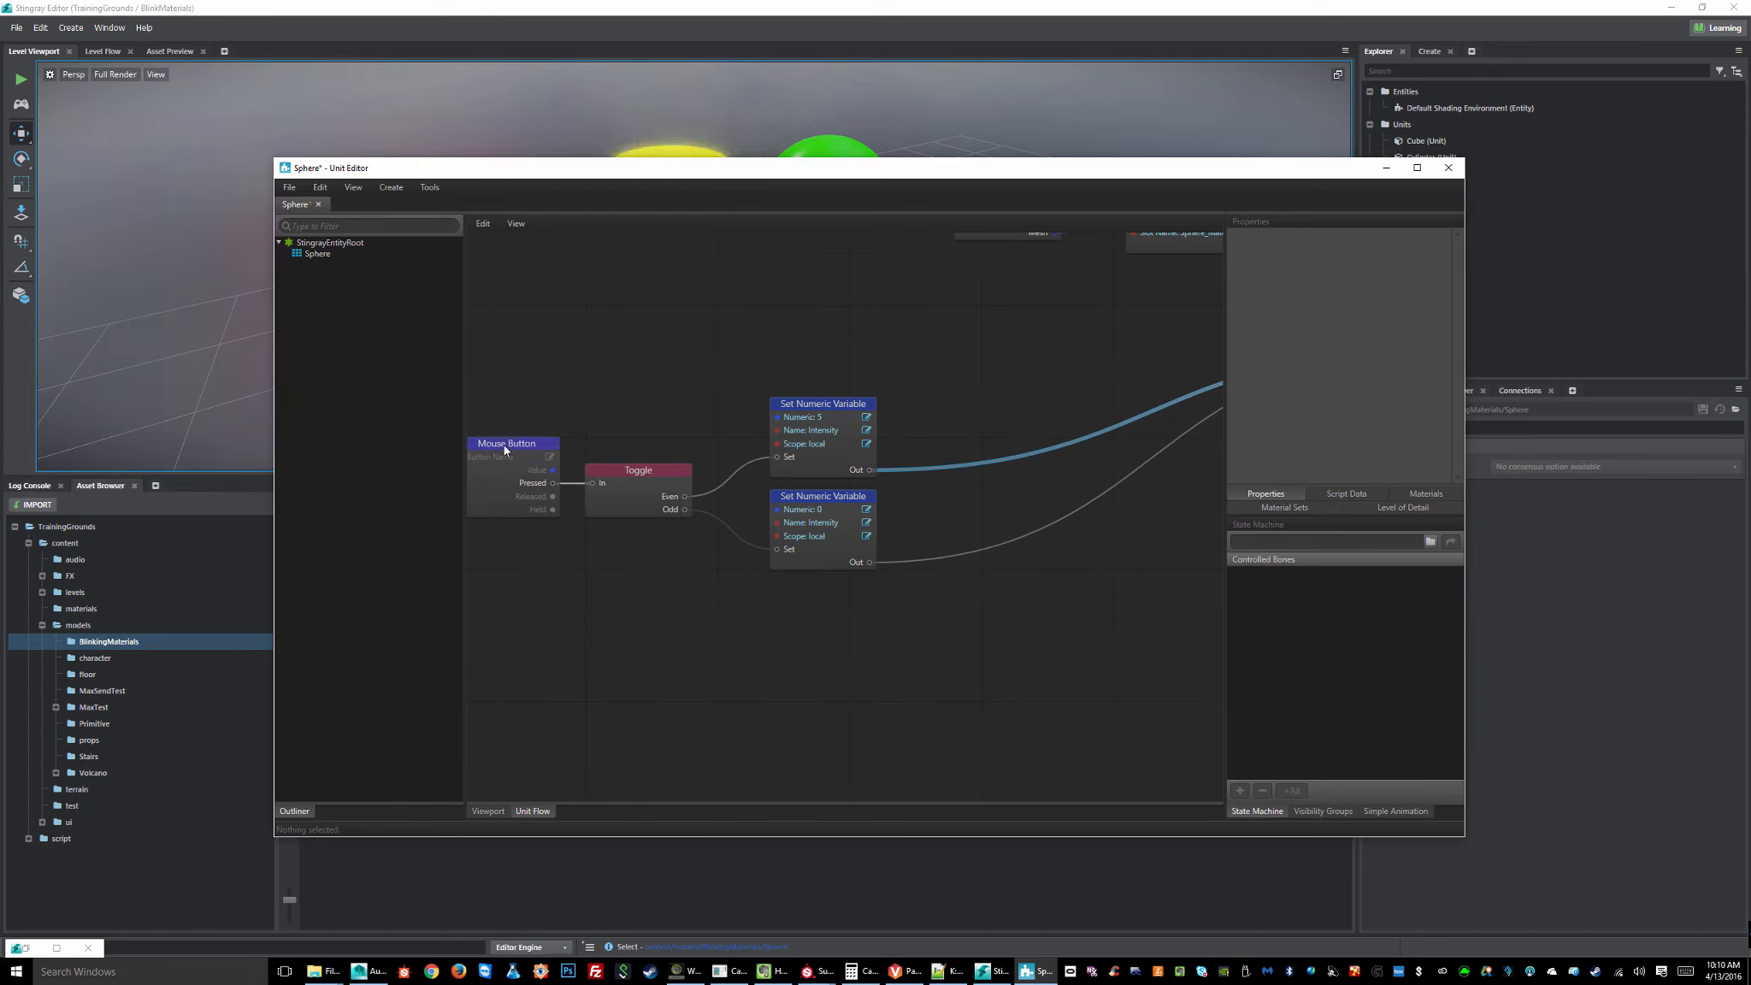
{"action": "left_click_drag", "start_coordinate": [504, 444], "coordinate": [658, 595]}
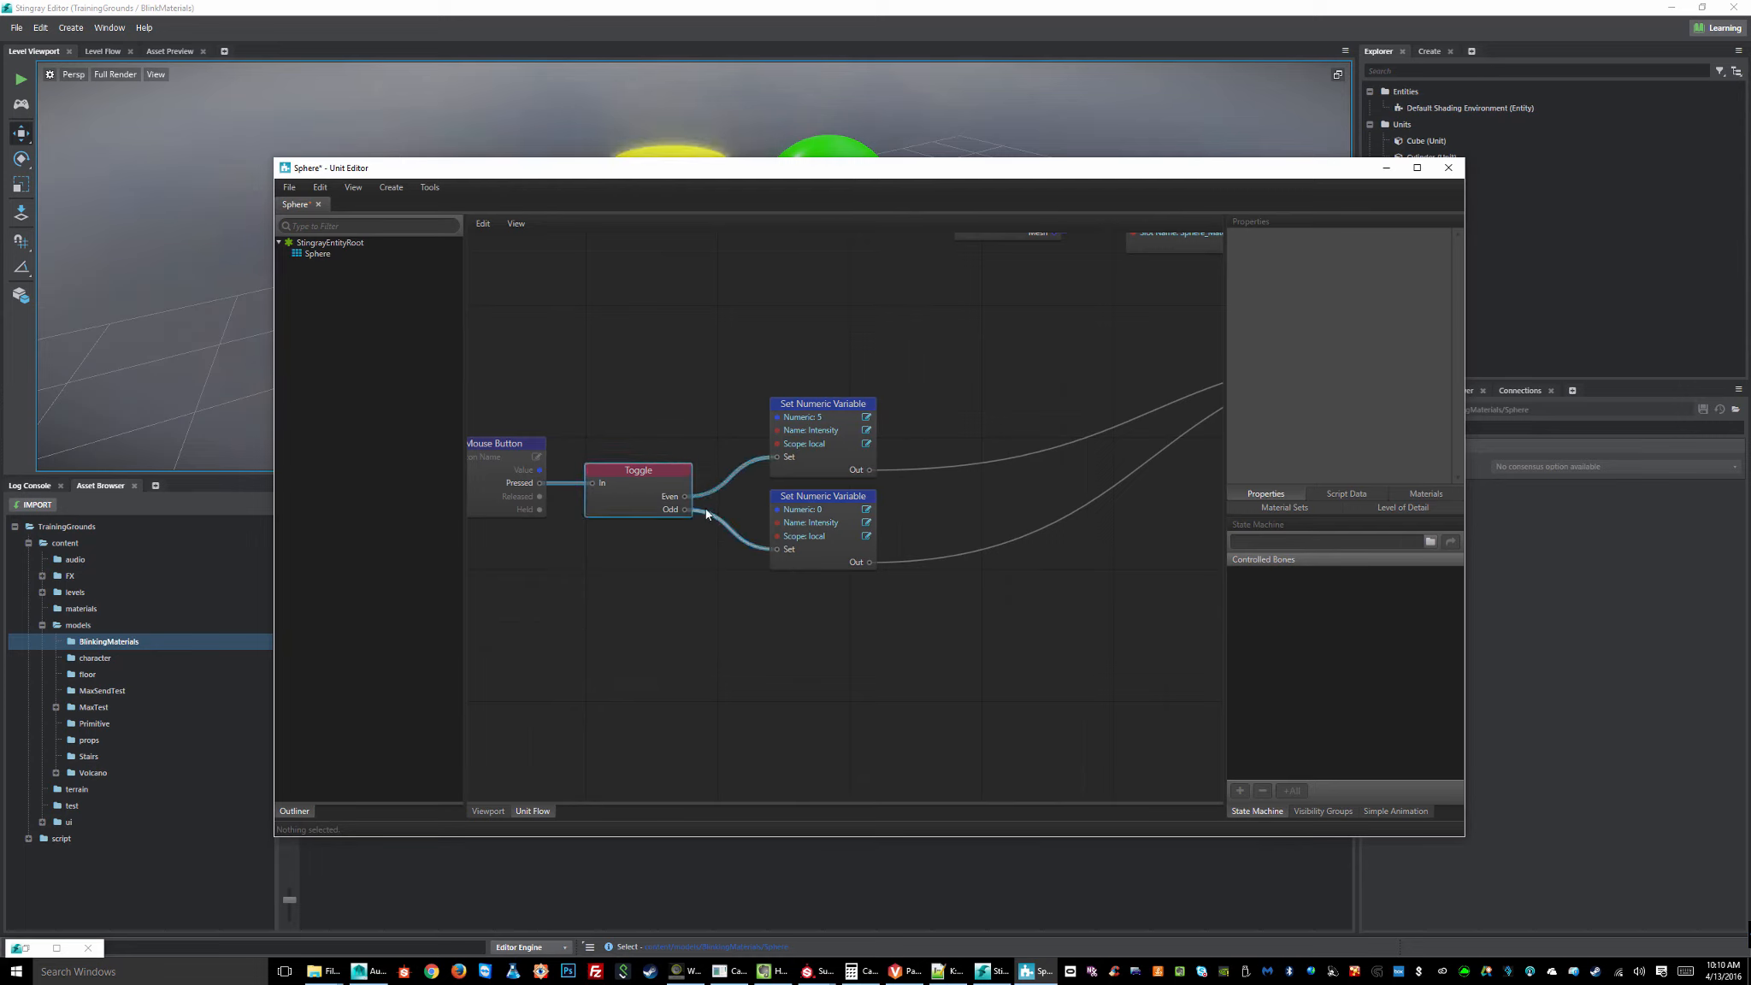
{"action": "left_click", "coordinate": [743, 420]}
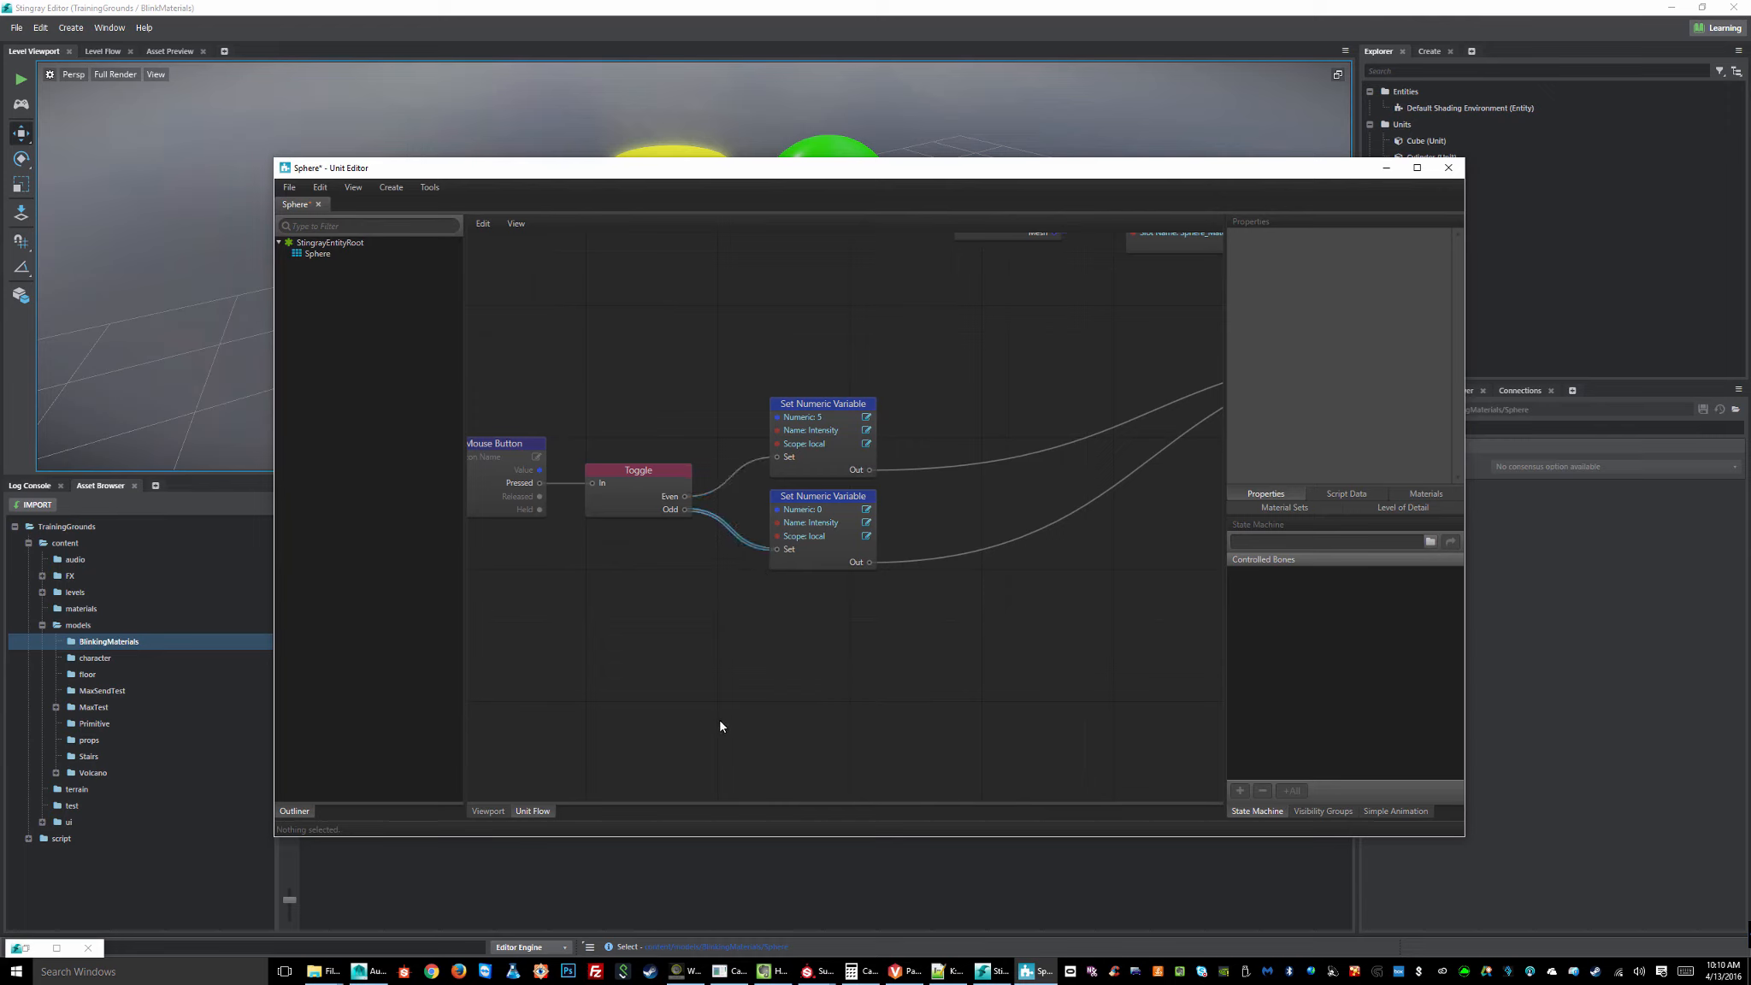
{"action": "middle_click_drag", "start_coordinate": [928, 663], "coordinate": [831, 700]}
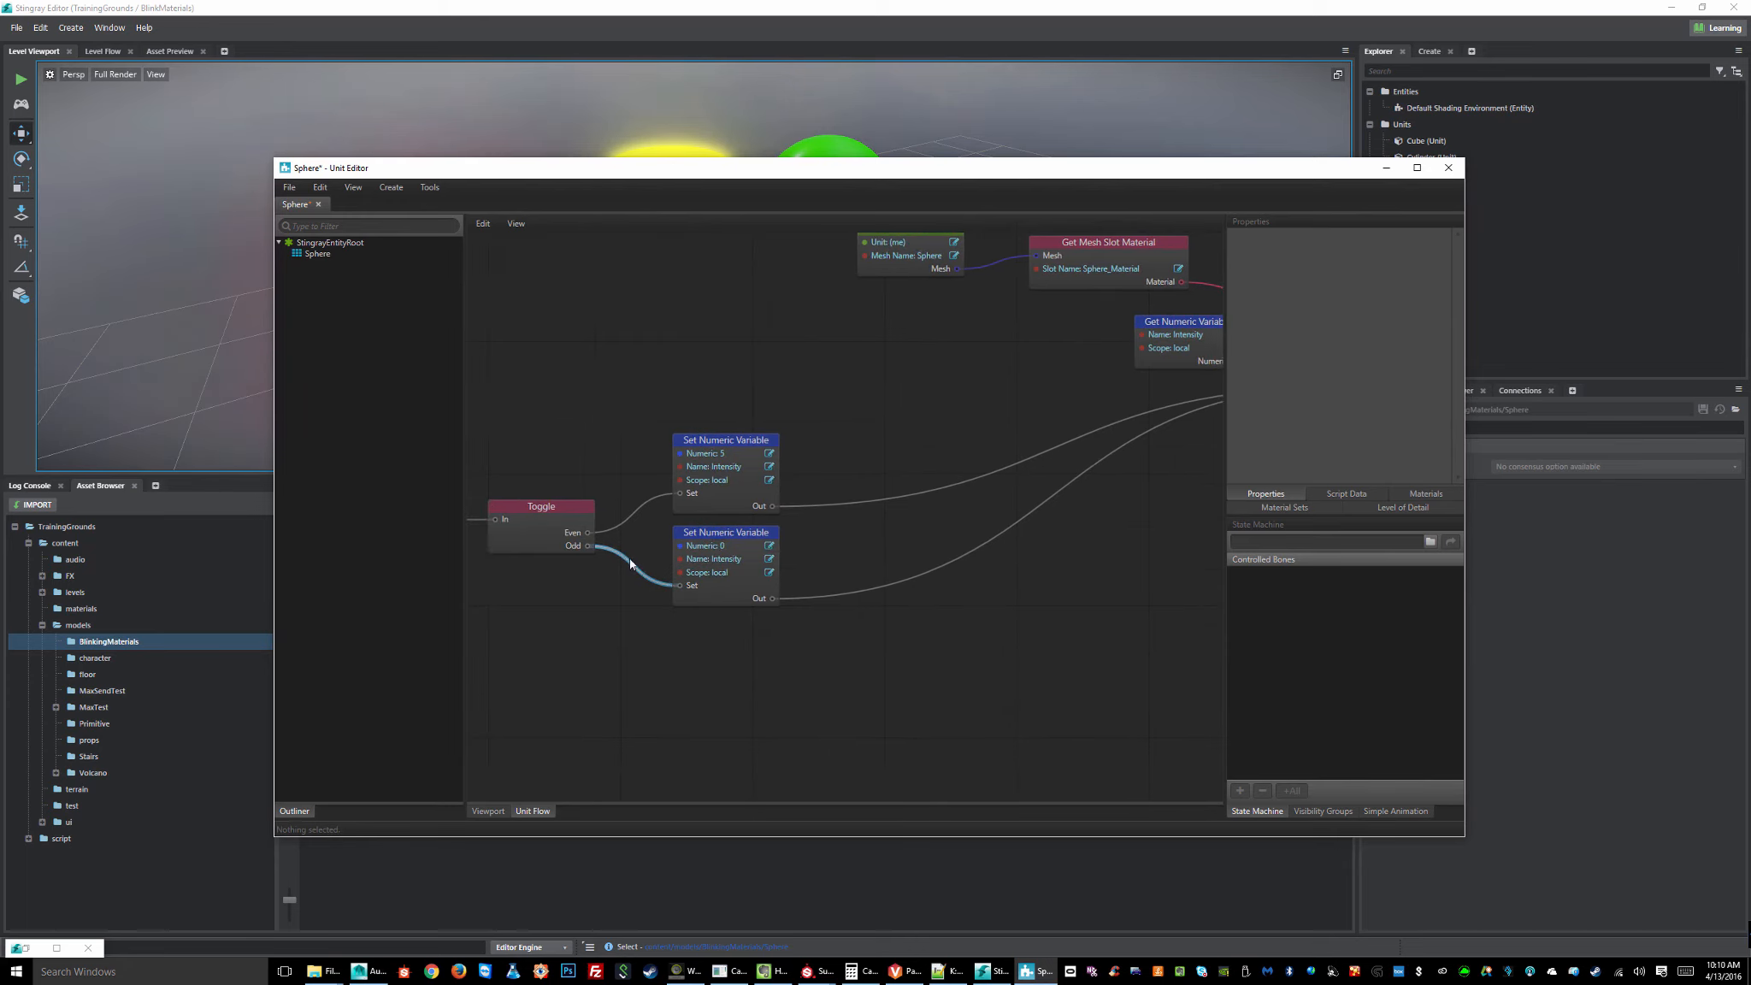
{"action": "left_click", "coordinate": [725, 537]}
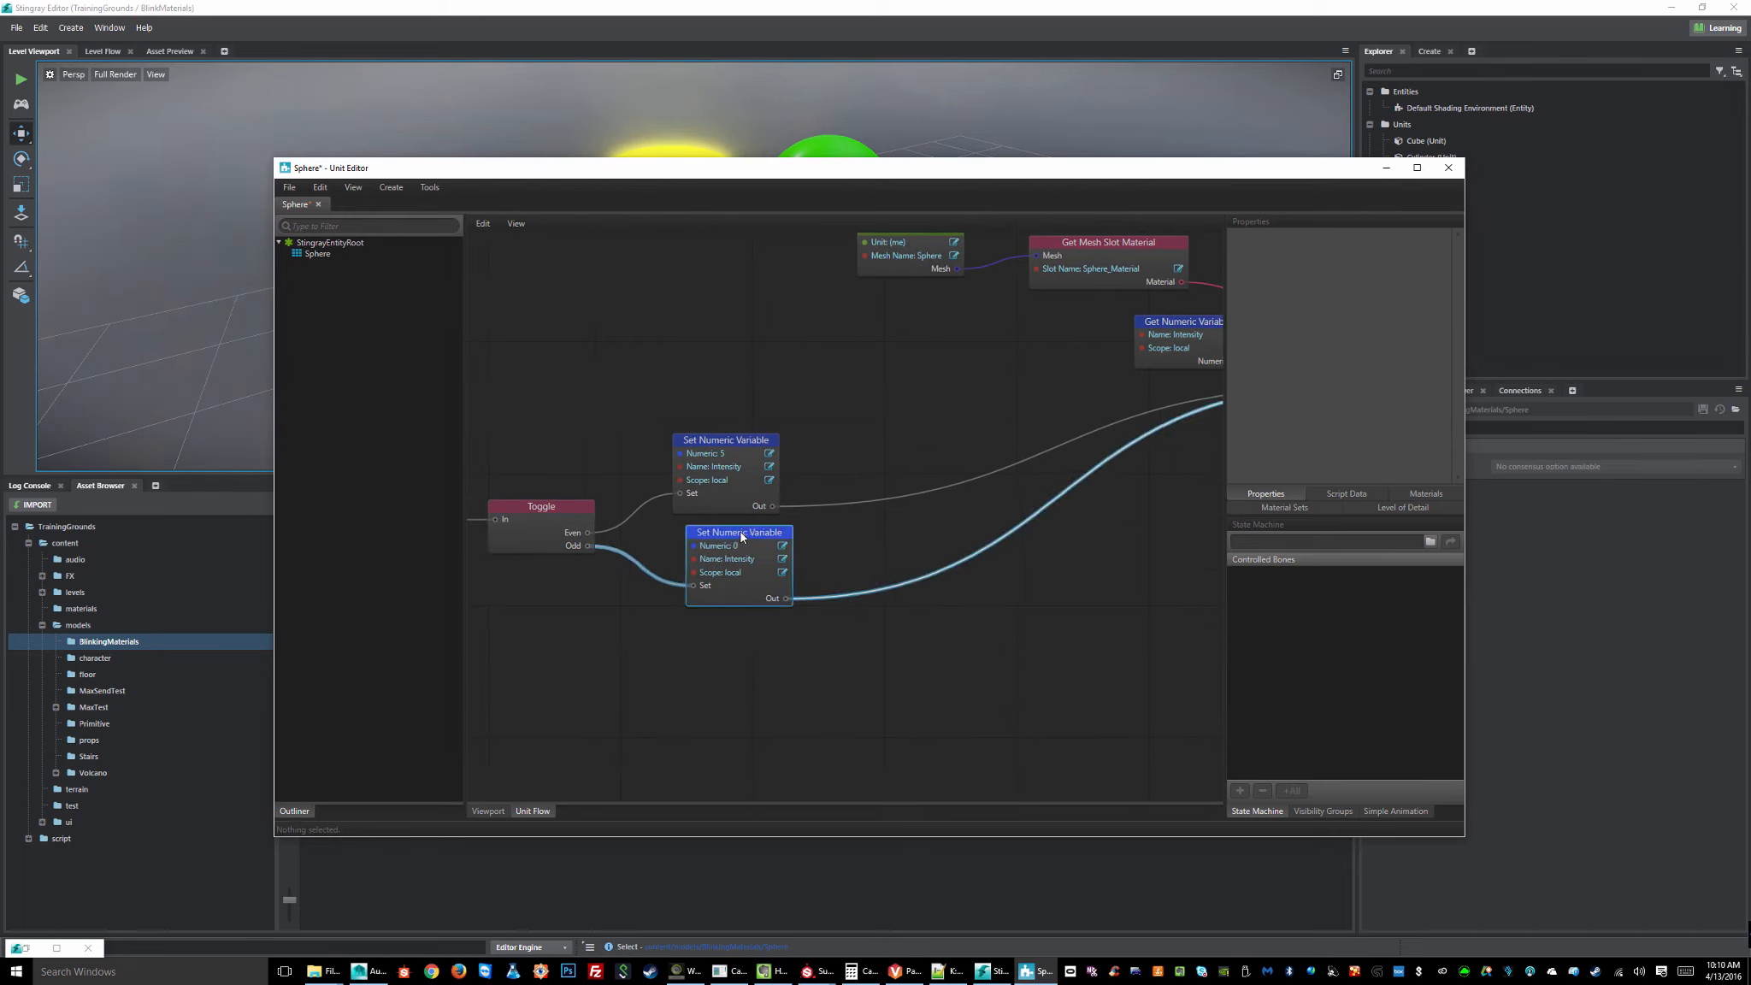
{"action": "scroll", "coordinate": [741, 532], "scroll_direction": "up", "scroll_amount": 2}
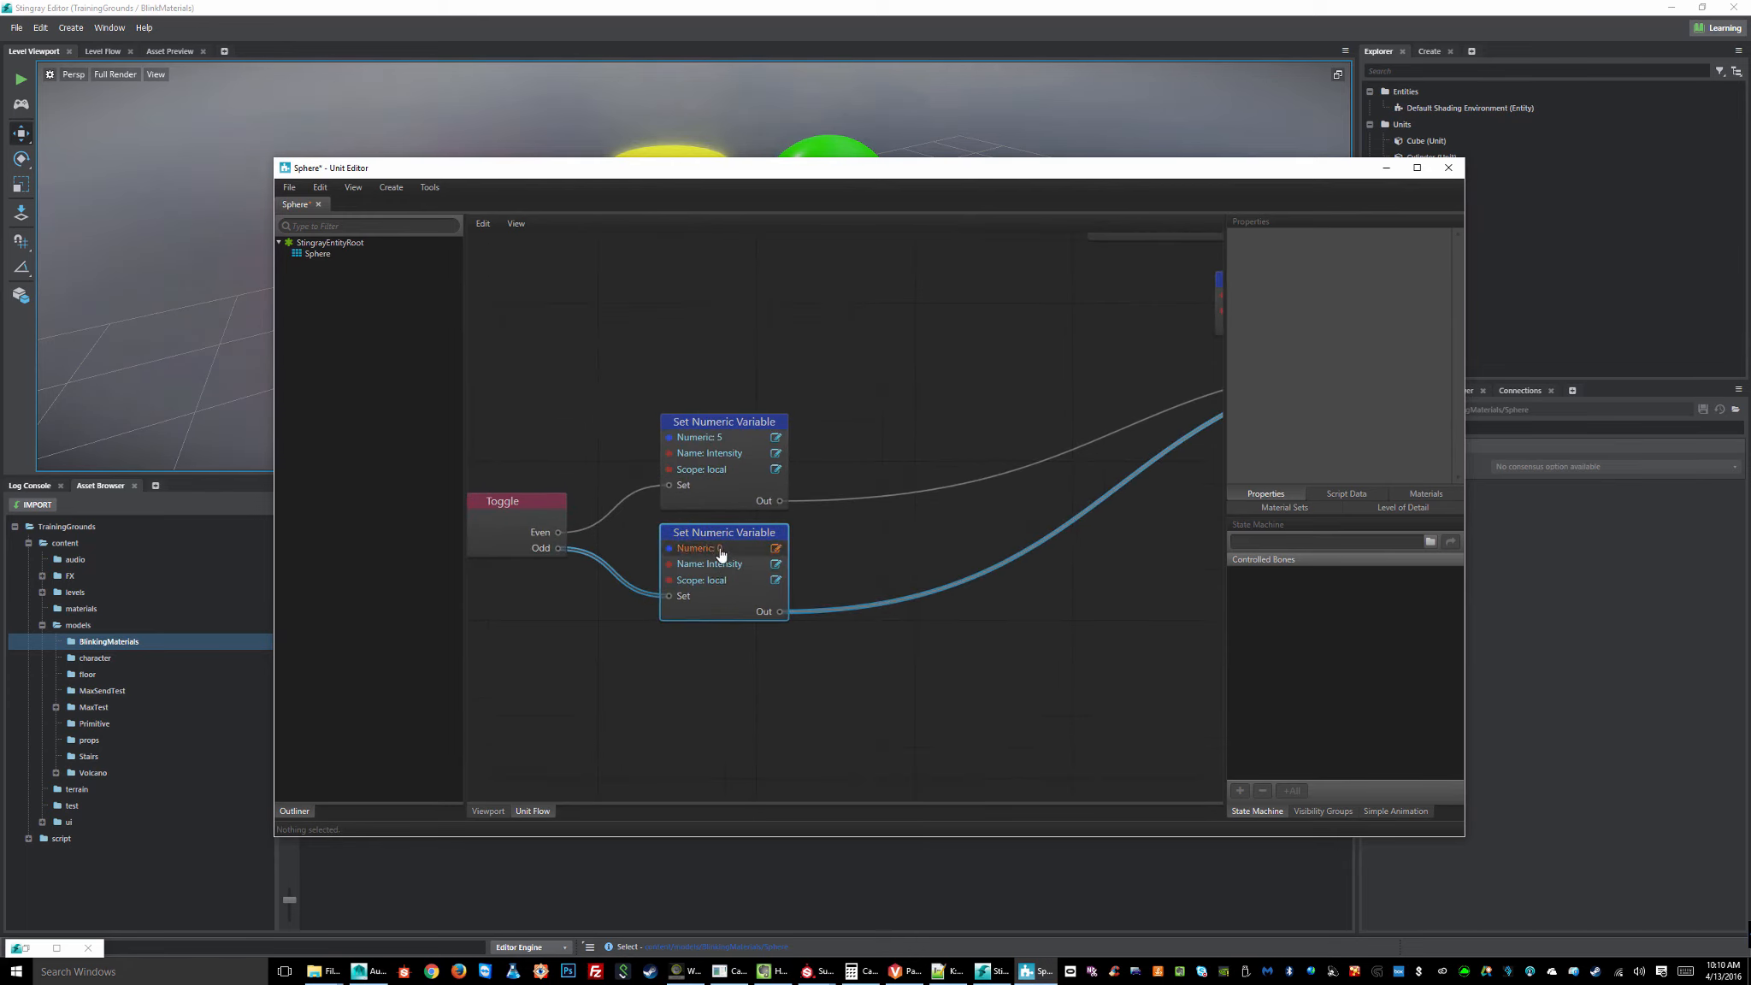
- Trace the links from the two Set Numeric Variable nodes to the In port of Set Material Variable
{"action": "middle_click_drag", "start_coordinate": [926, 627], "coordinate": [878, 644]}
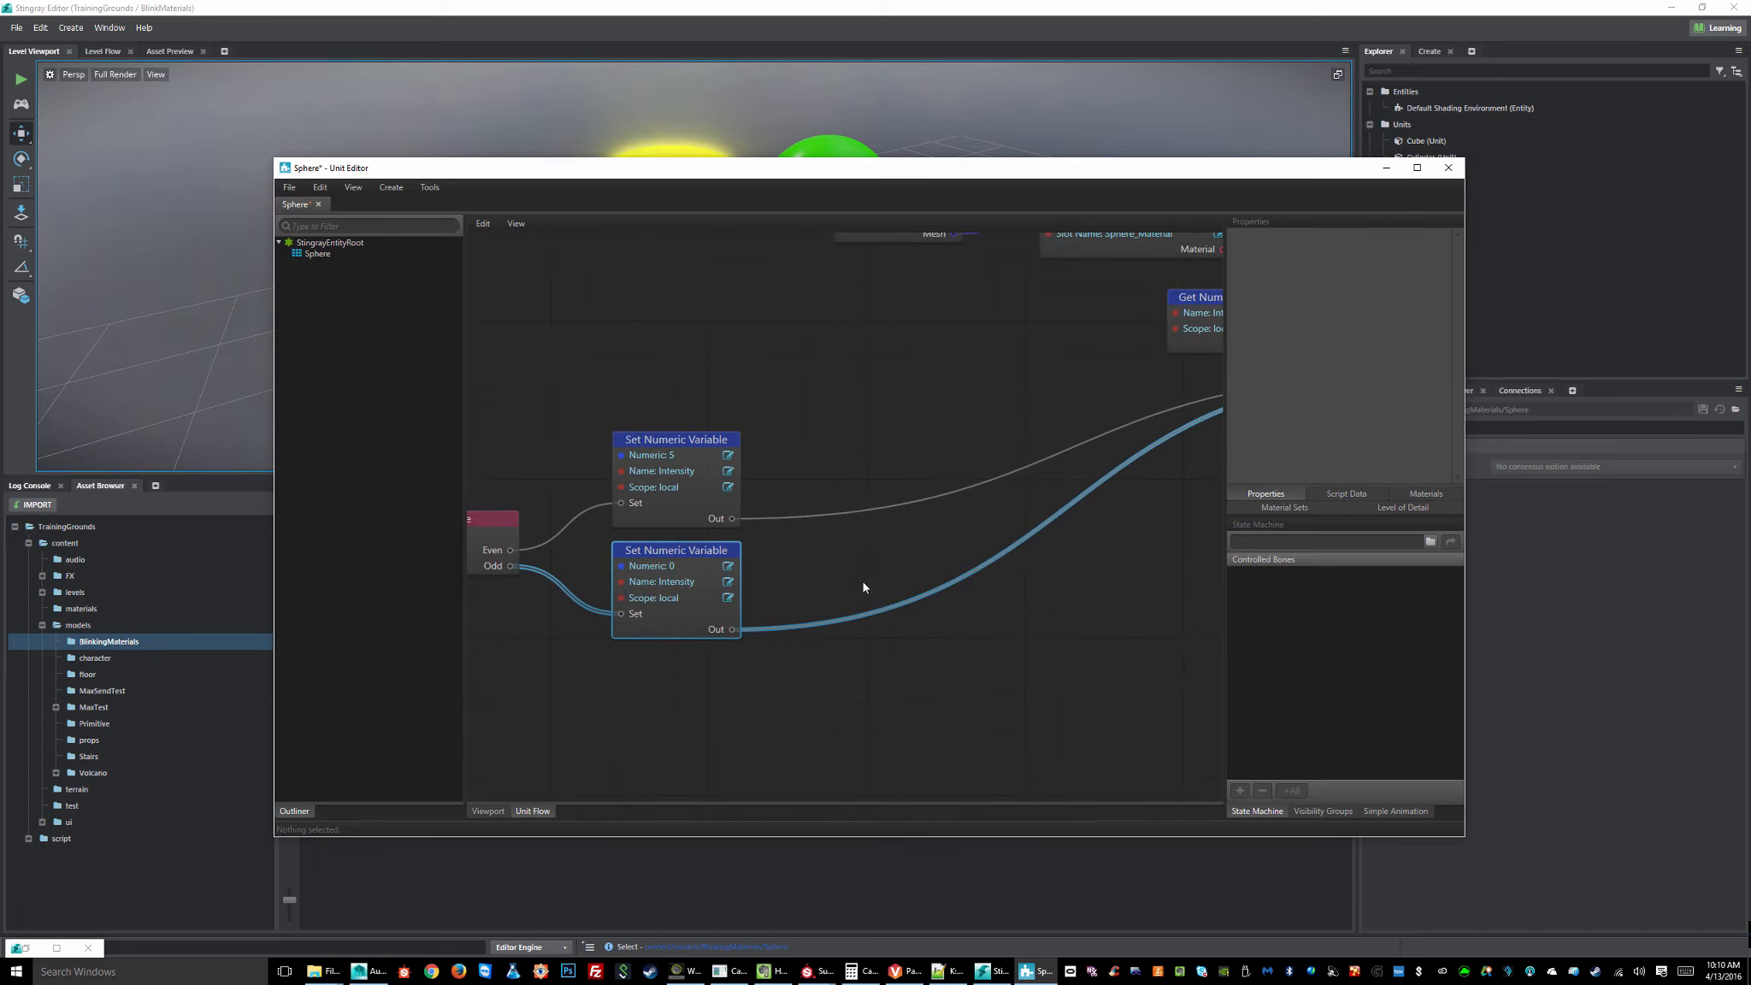
{"action": "left_click_drag", "start_coordinate": [893, 542], "coordinate": [924, 665]}
{"action": "middle_click_drag", "start_coordinate": [1088, 581], "coordinate": [482, 799]}
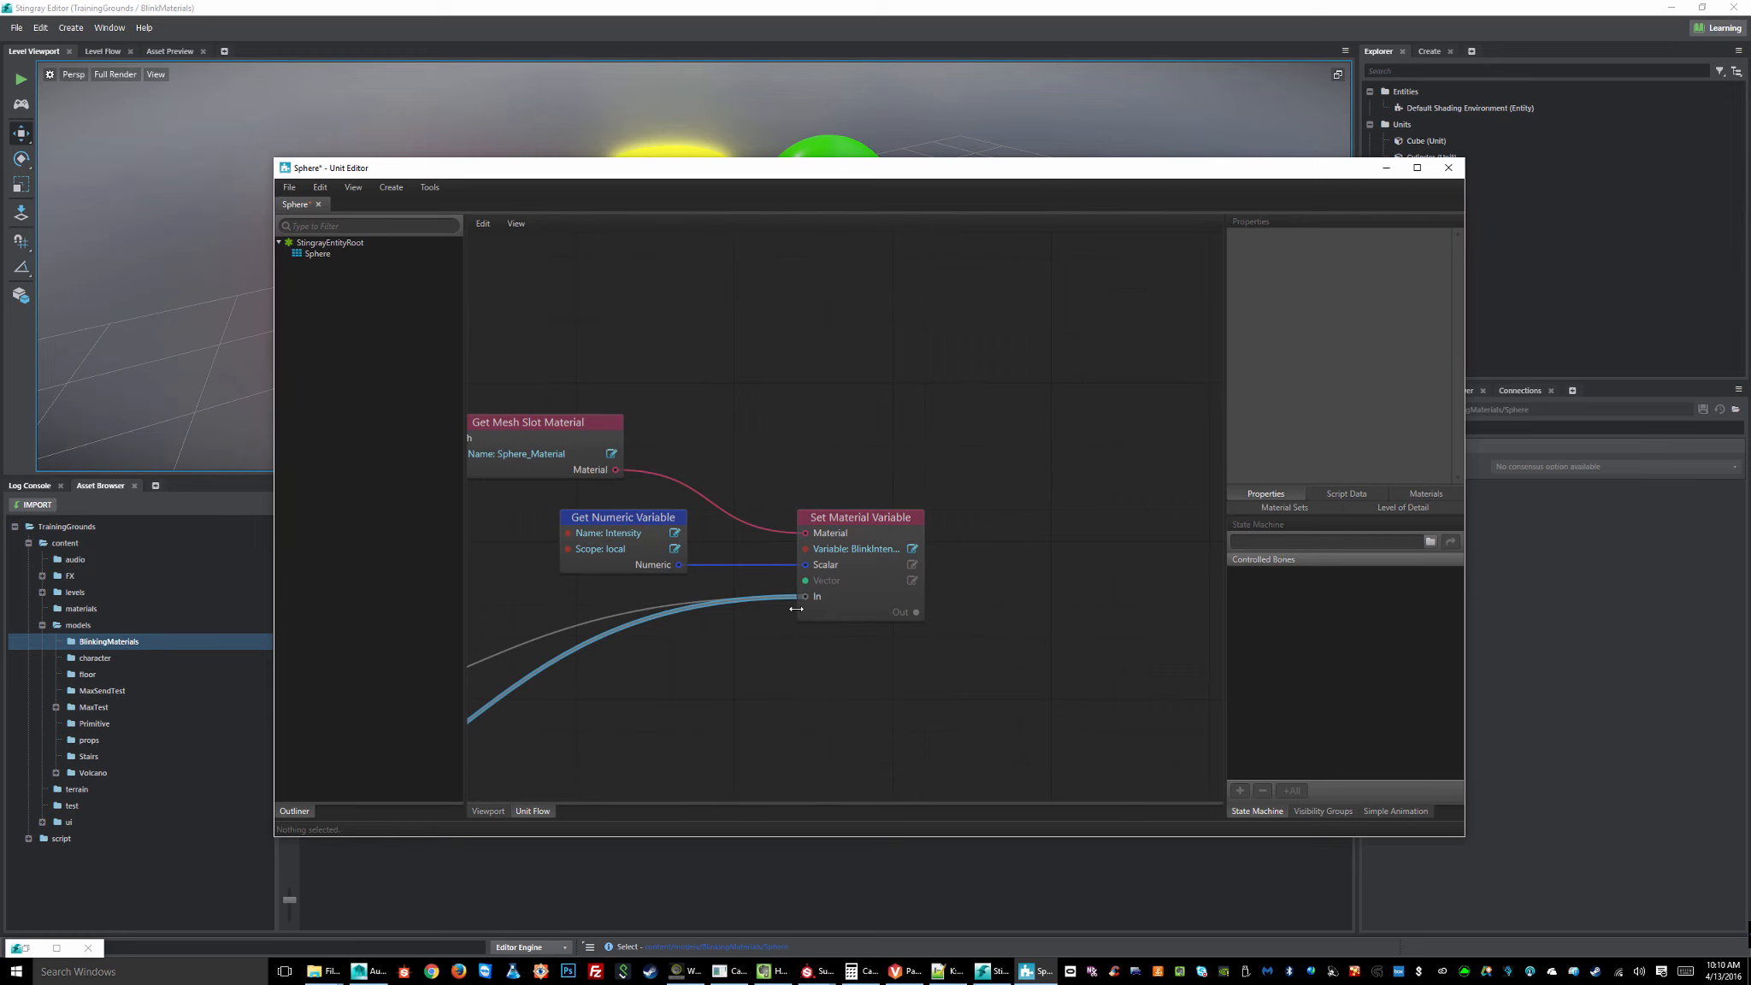
{"action": "left_click", "coordinate": [851, 518]}
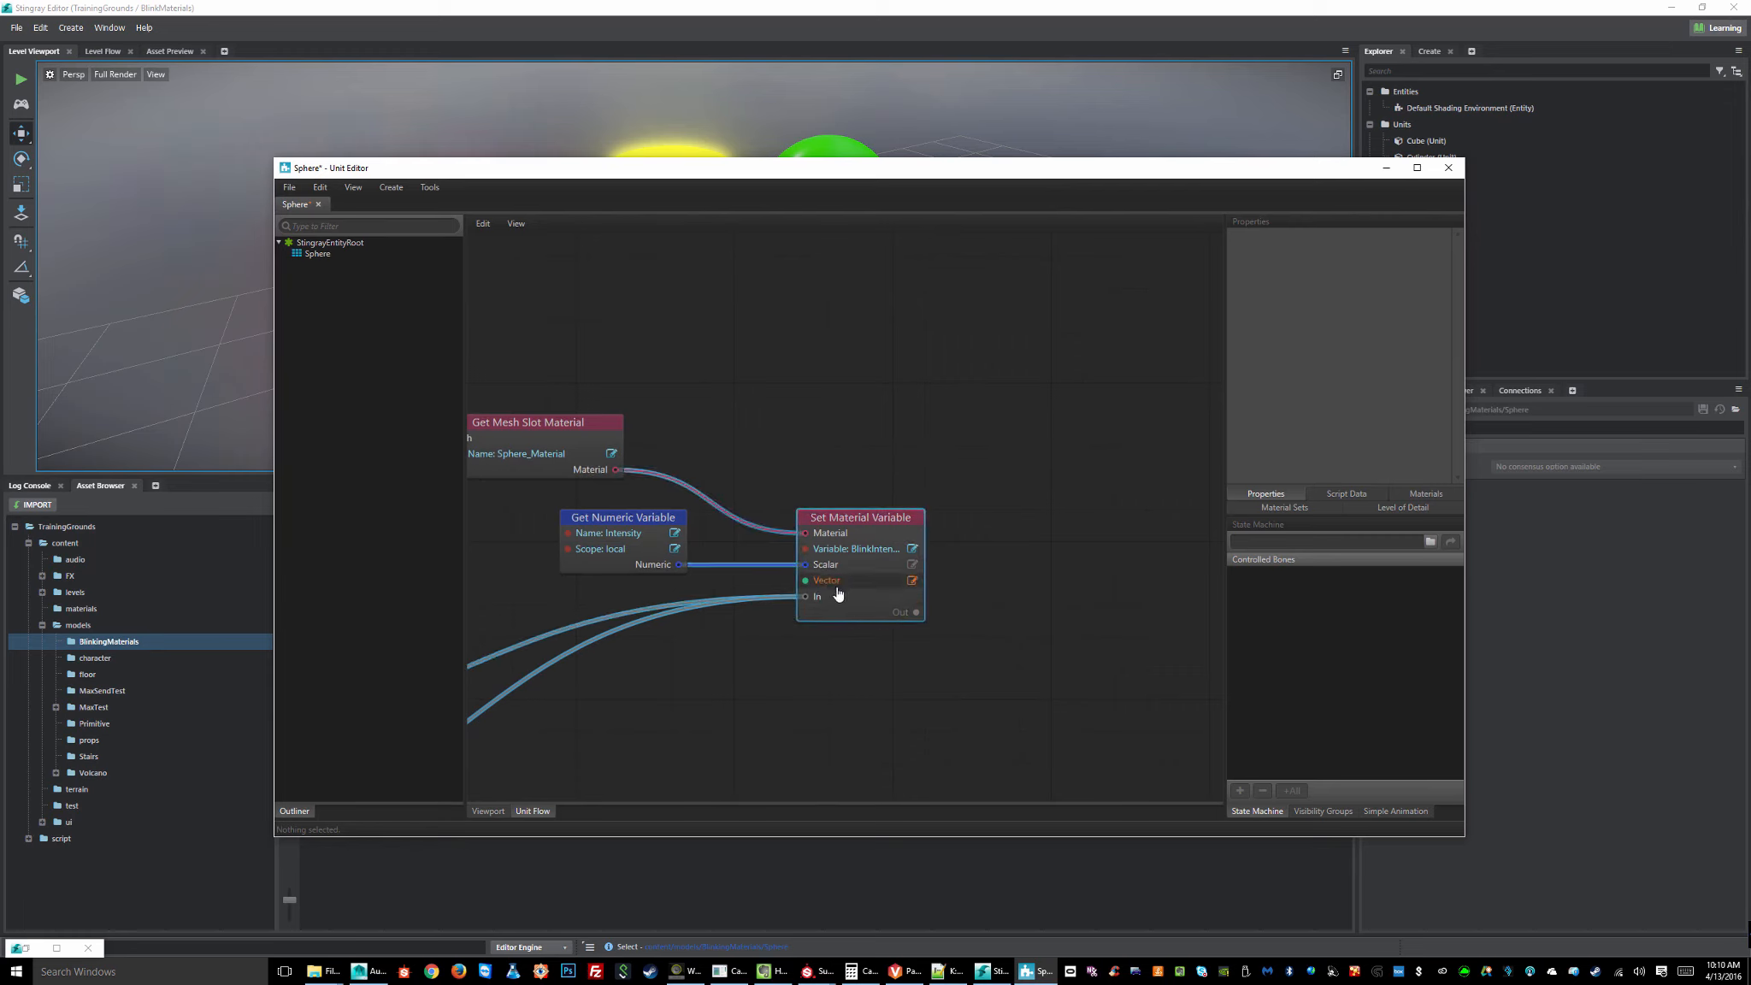
{"action": "middle_click_drag", "start_coordinate": [568, 638], "coordinate": [895, 668]}
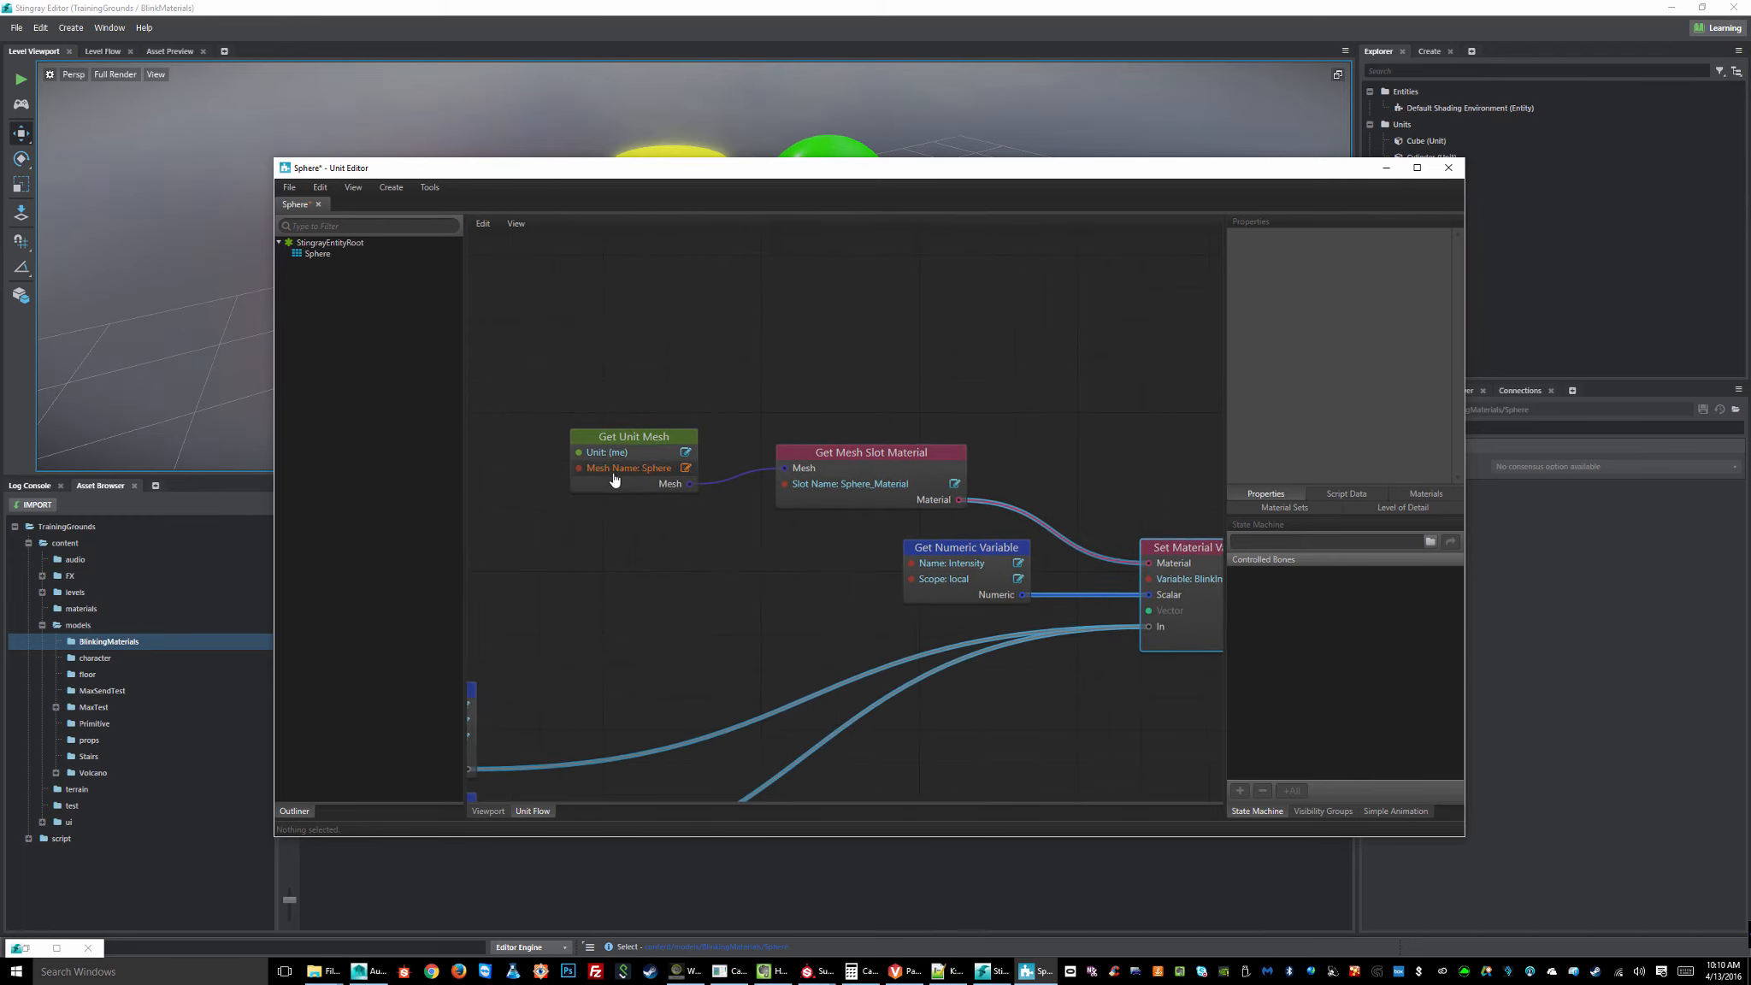
- Line up Get Unit Mesh with Get Mesh Slot Material and raise Get Numeric Variable slightly
{"action": "mouse_move", "coordinate": [659, 436]}
{"action": "left_mouse_down"}
{"action": "mouse_move", "coordinate": [702, 443]}
{"action": "mouse_move", "coordinate": [686, 414]}
{"action": "left_mouse_up"}
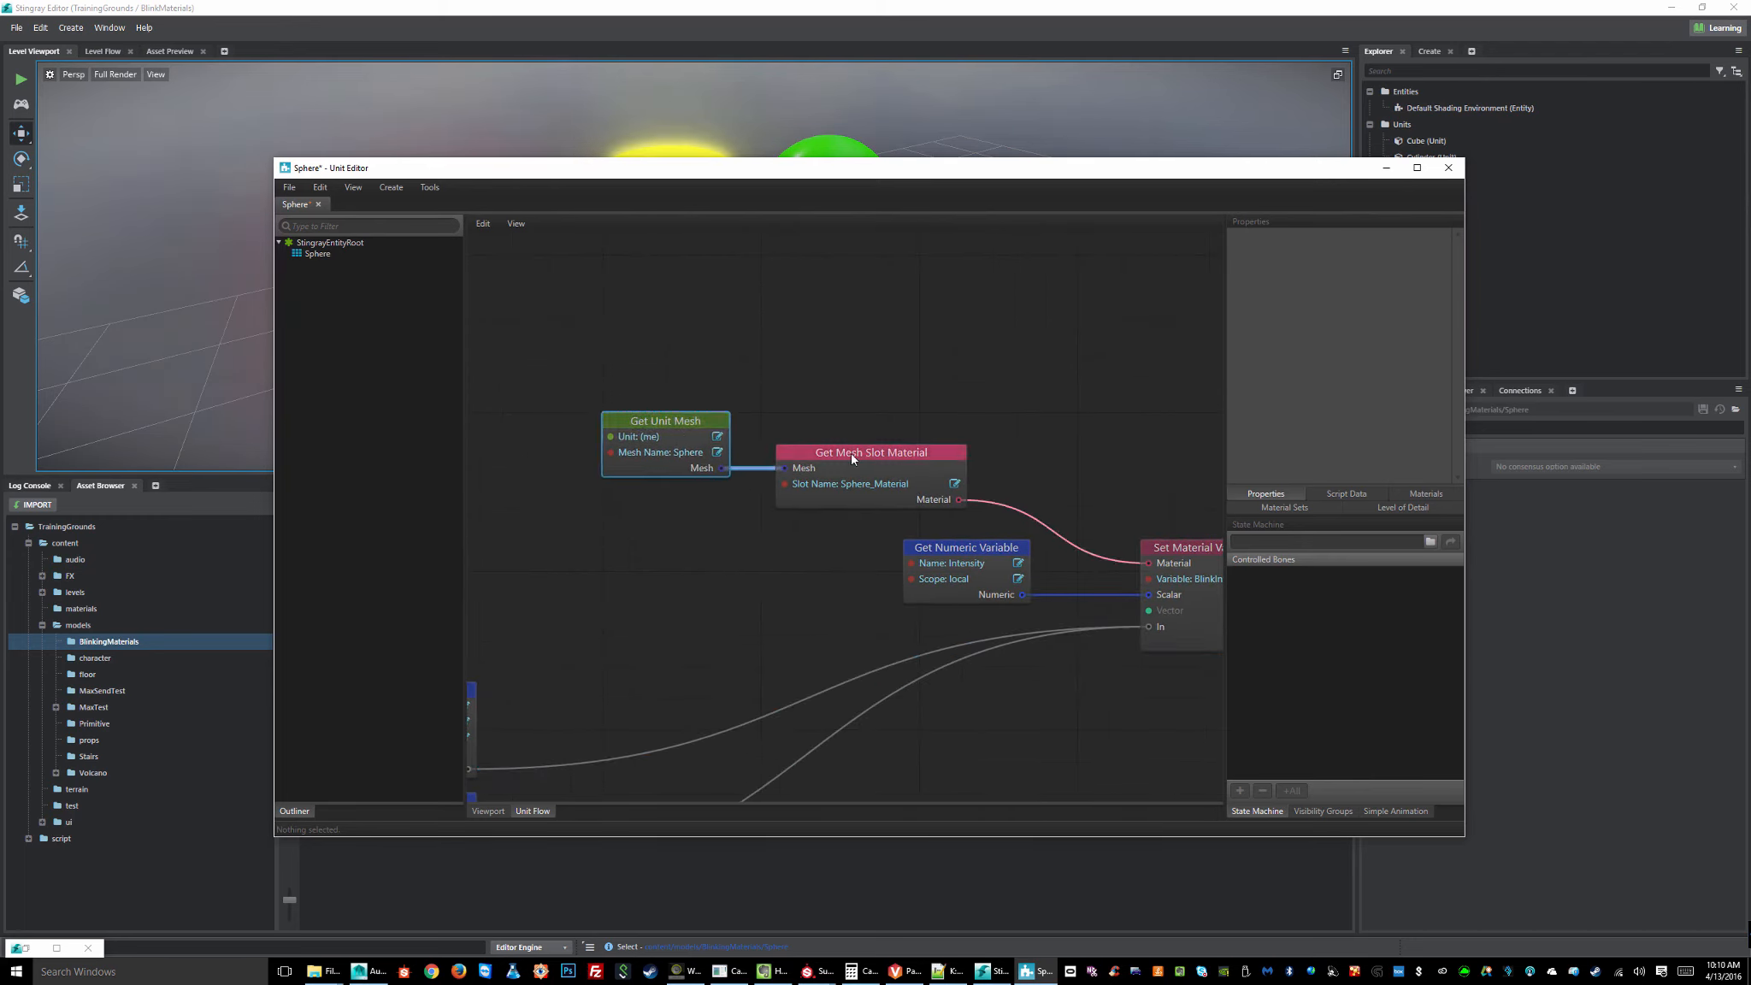
{"action": "left_click_drag", "start_coordinate": [851, 453], "coordinate": [835, 421]}
{"action": "middle_click_drag", "start_coordinate": [751, 609], "coordinate": [451, 581]}
{"action": "left_click_drag", "start_coordinate": [665, 522], "coordinate": [649, 506]}
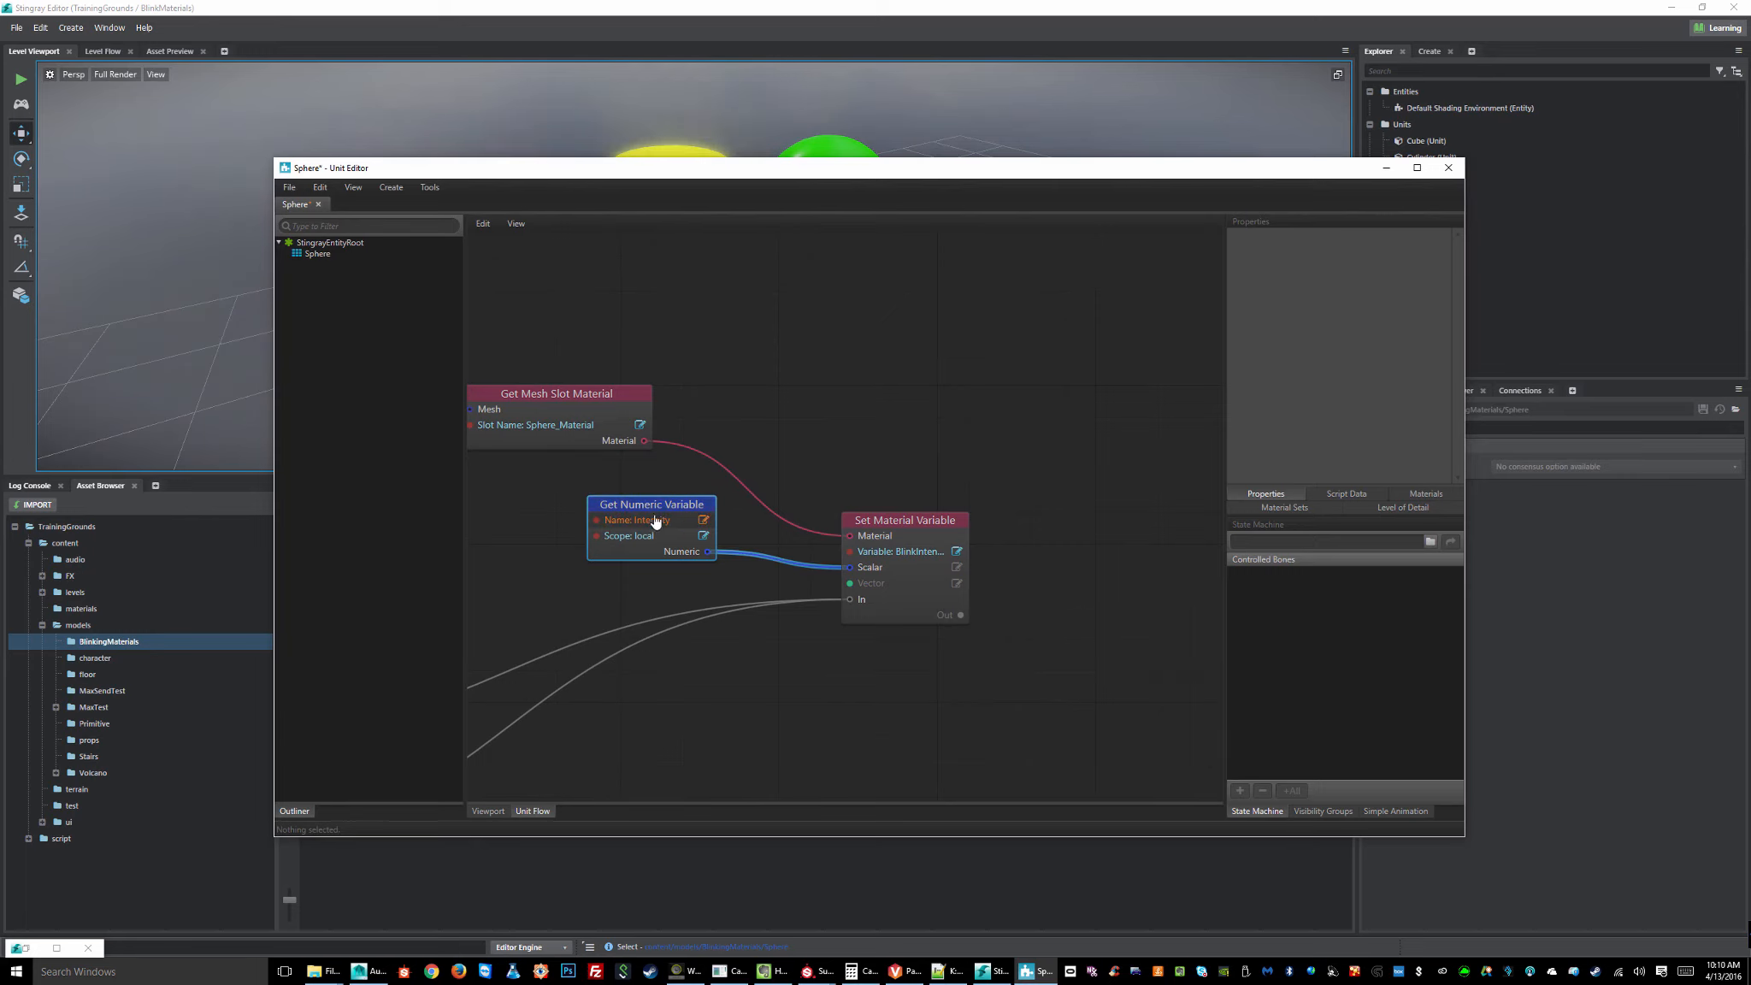
- Examine how Toggle's Even and Odd outputs pass through the 5 and 0 Set Numeric Variable nodes to Set Material Variable
{"action": "middle_click_drag", "start_coordinate": [913, 491], "coordinate": [1429, 227]}
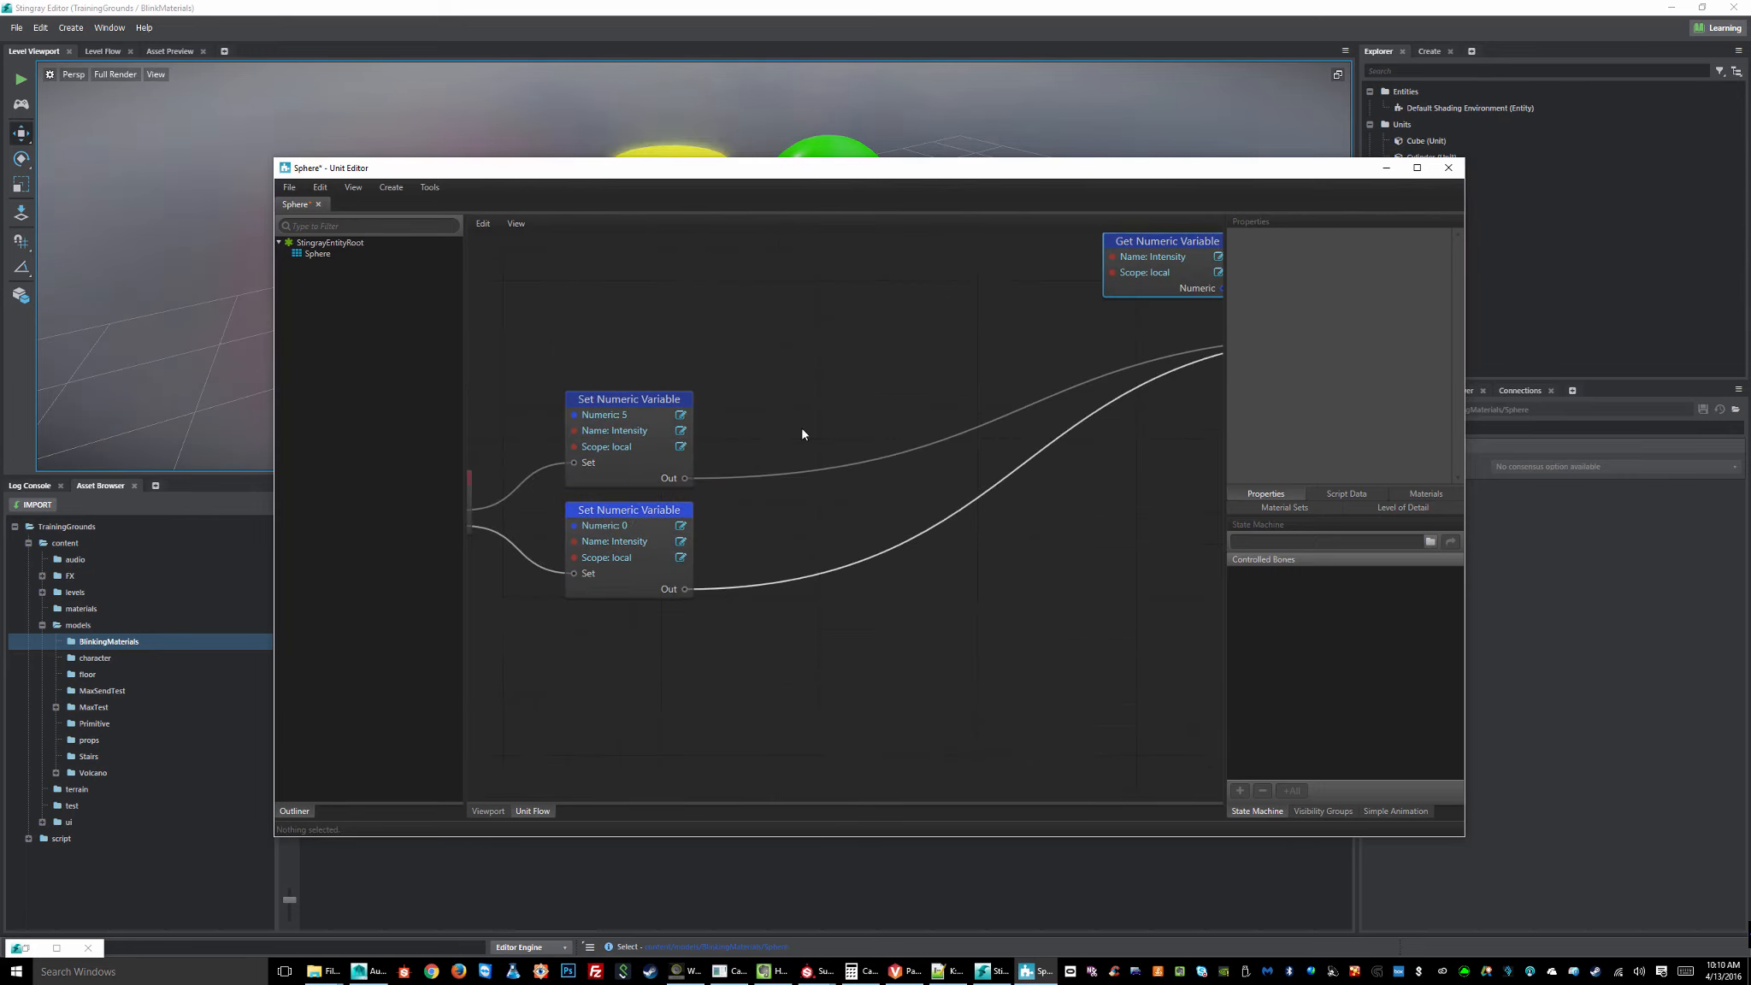
{"action": "middle_click_drag", "start_coordinate": [742, 418], "coordinate": [930, 434]}
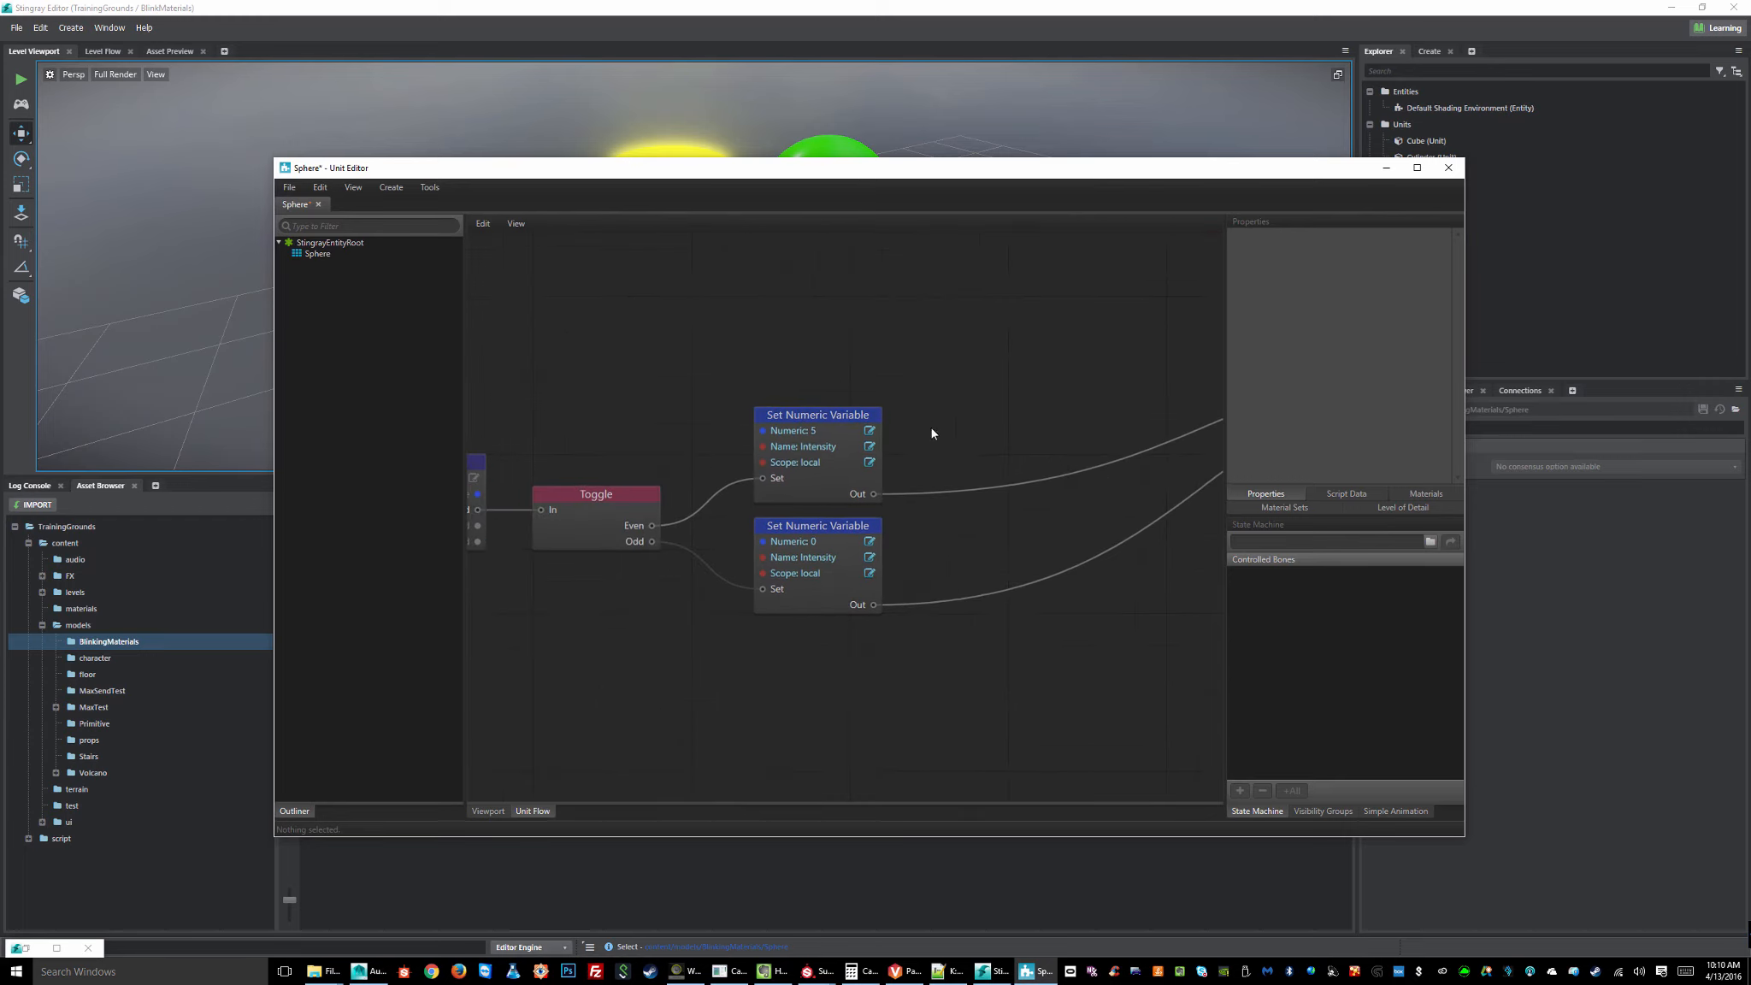
{"action": "left_click_drag", "start_coordinate": [711, 437], "coordinate": [730, 531]}
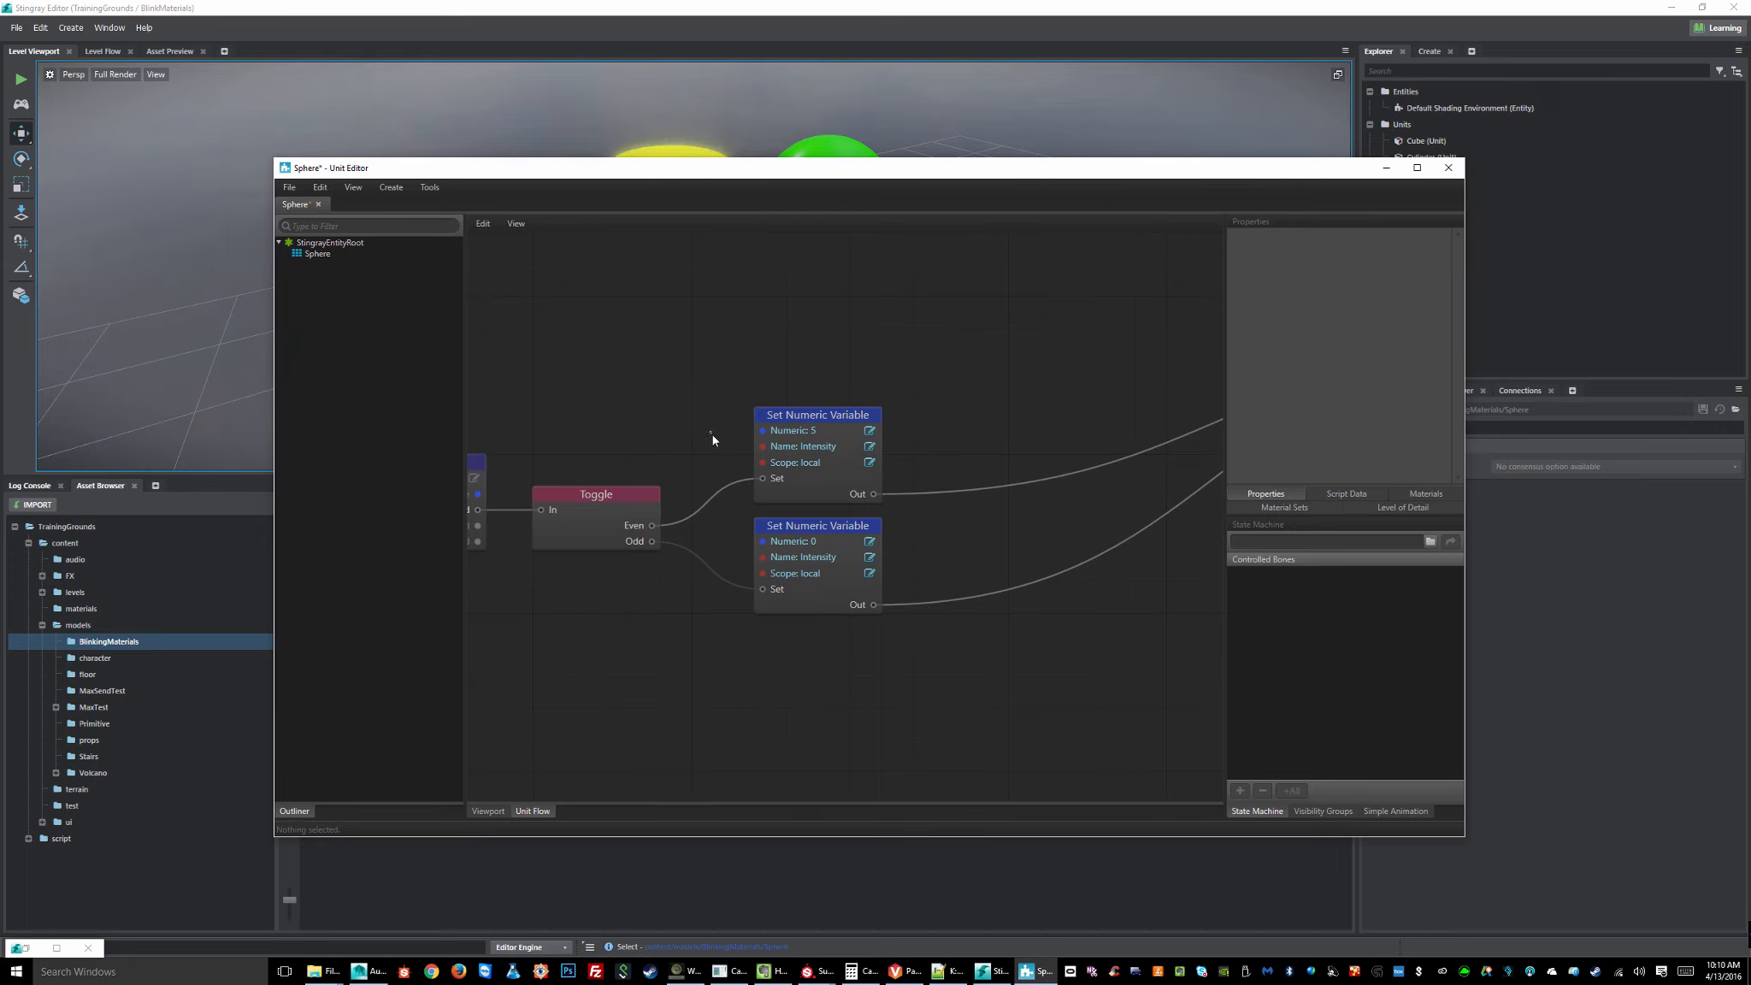
{"action": "left_click_drag", "start_coordinate": [728, 406], "coordinate": [734, 537]}
{"action": "left_click", "coordinate": [821, 419]}
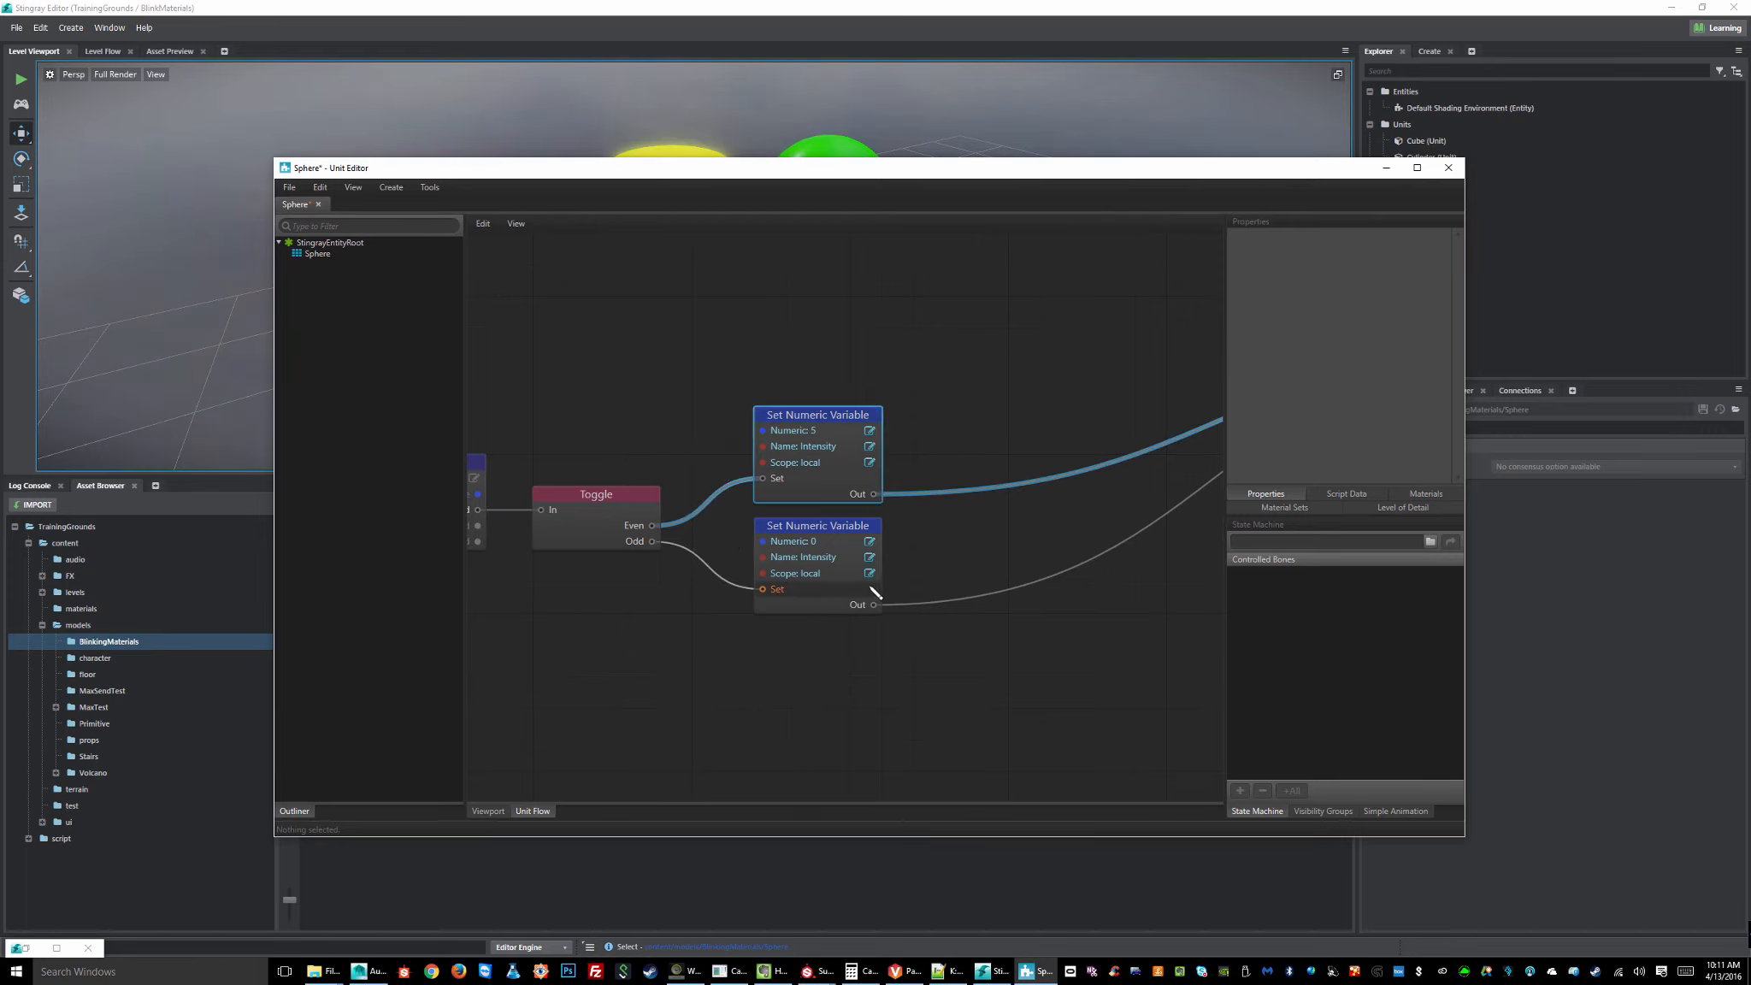
{"action": "middle_click_drag", "start_coordinate": [989, 536], "coordinate": [766, 583]}
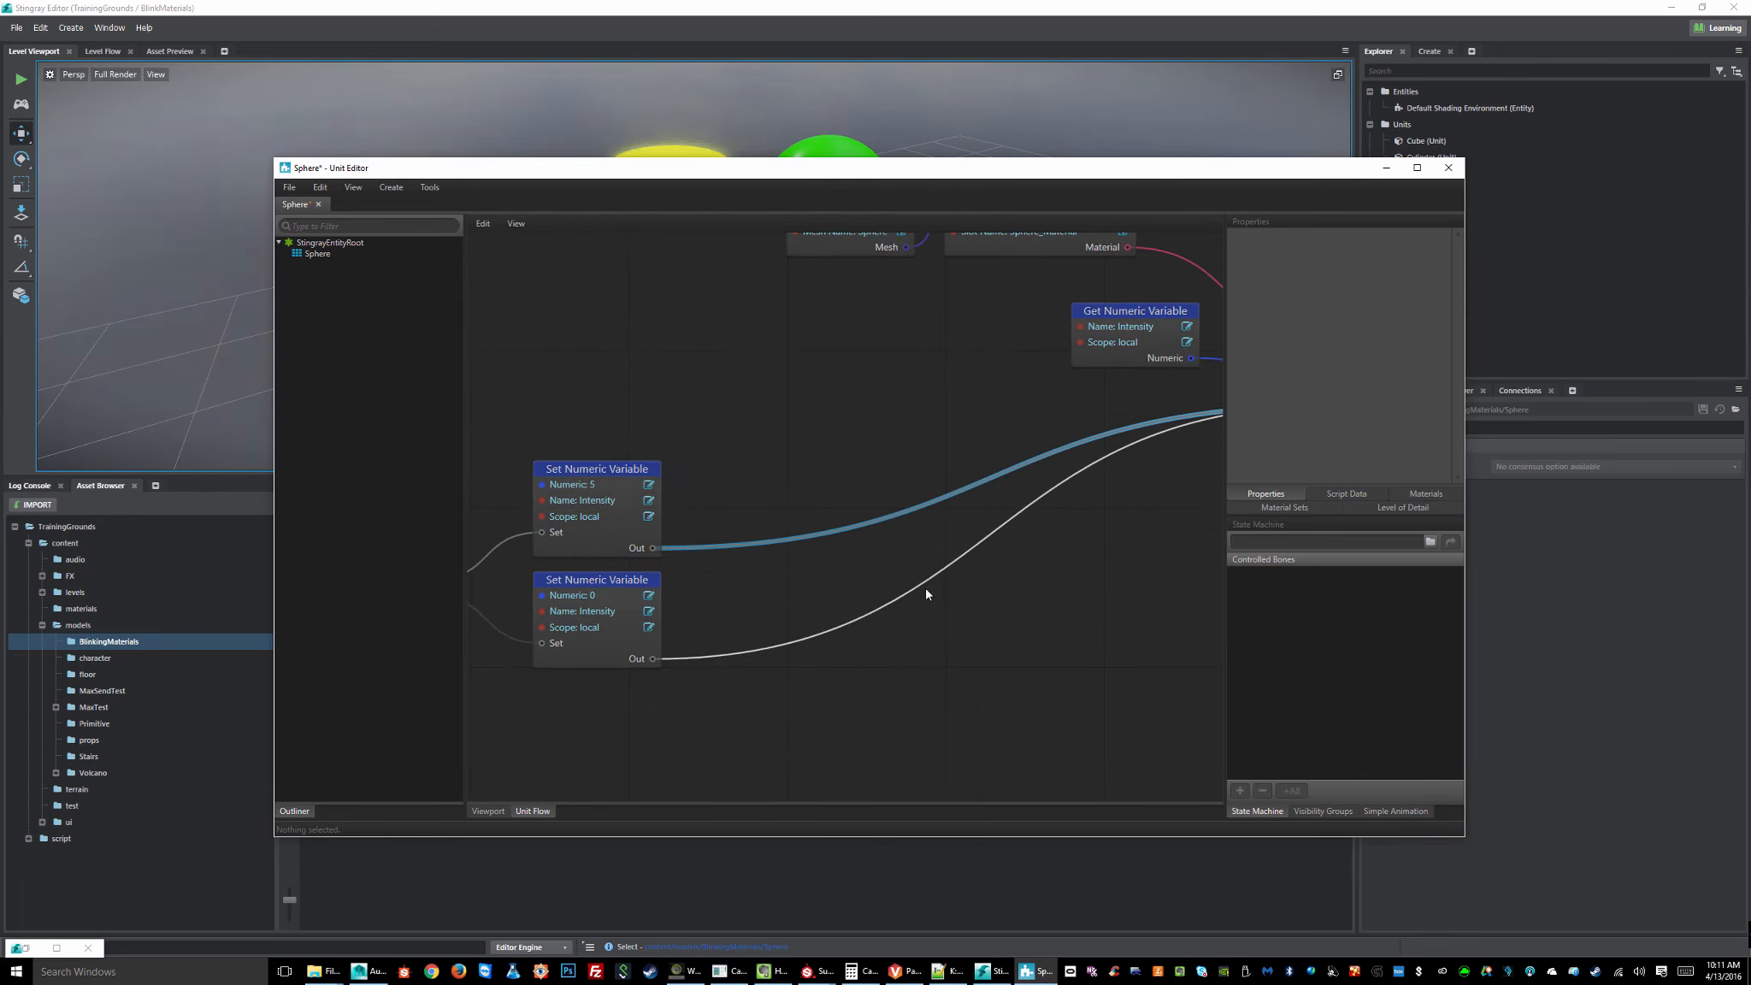
{"action": "middle_click_drag", "start_coordinate": [987, 521], "coordinate": [637, 713]}
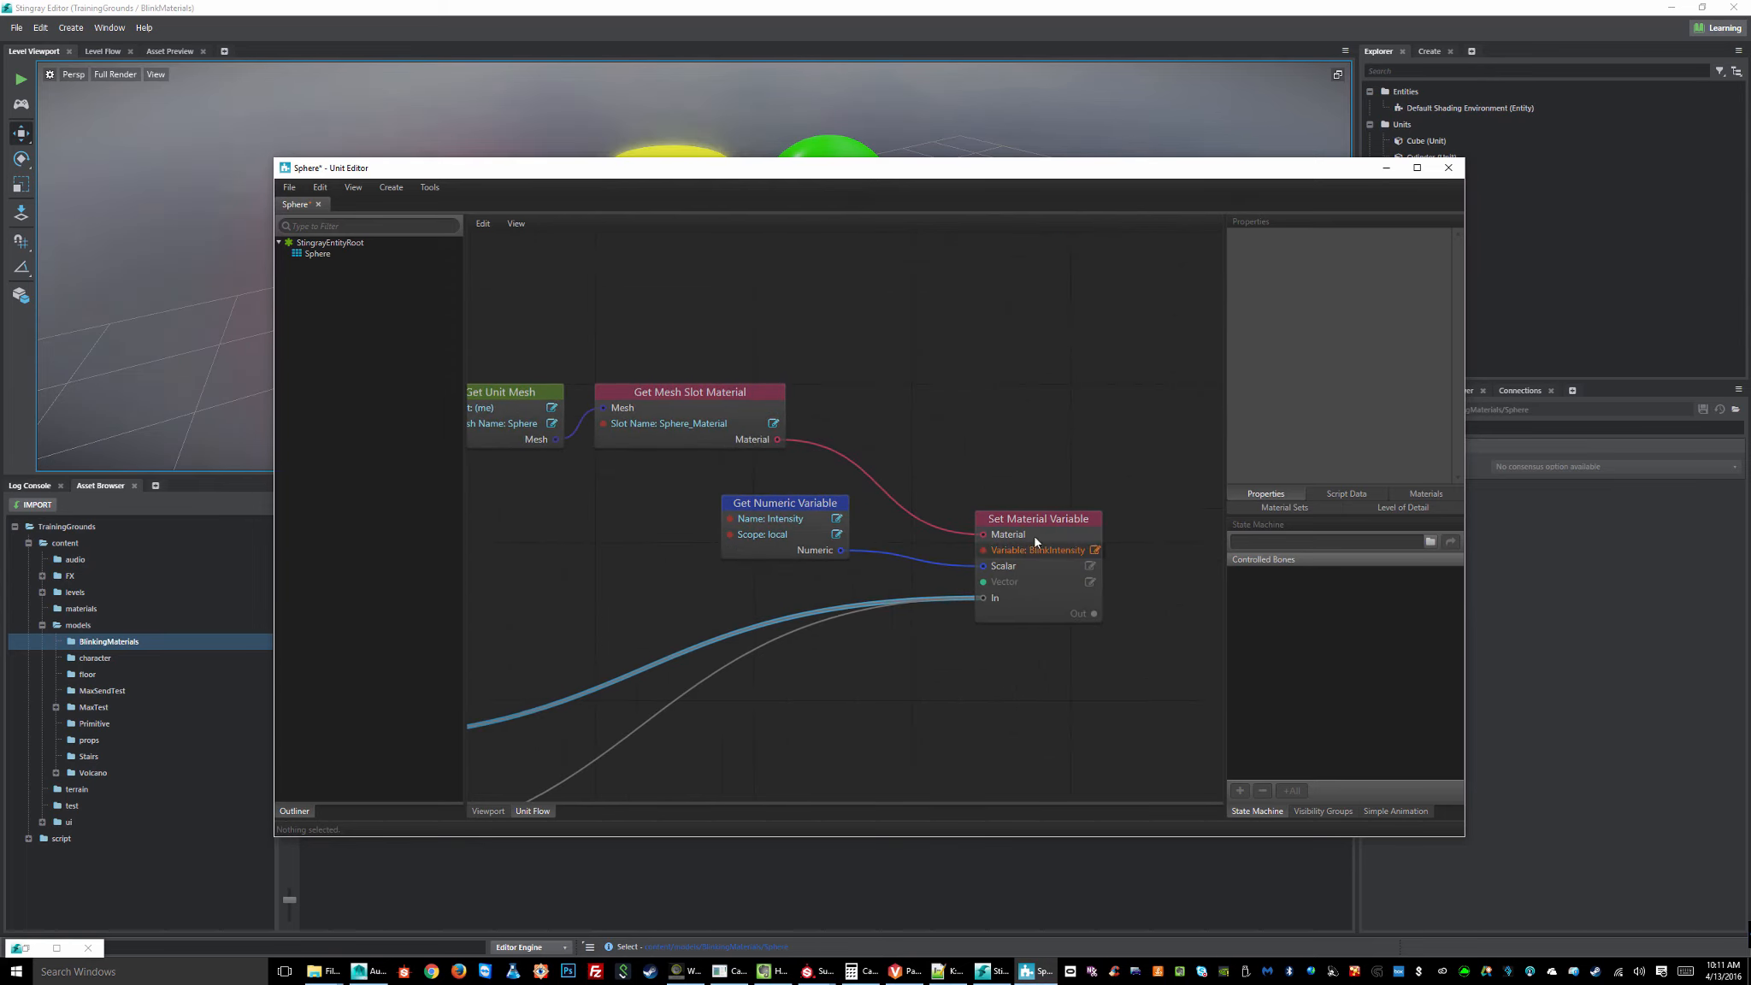
- Raise Set Material Variable so its Scalar input is level with Get Numeric Variable, and shift Get Numeric Variable slightly away from it
{"action": "left_click_drag", "start_coordinate": [1042, 517], "coordinate": [1044, 503]}
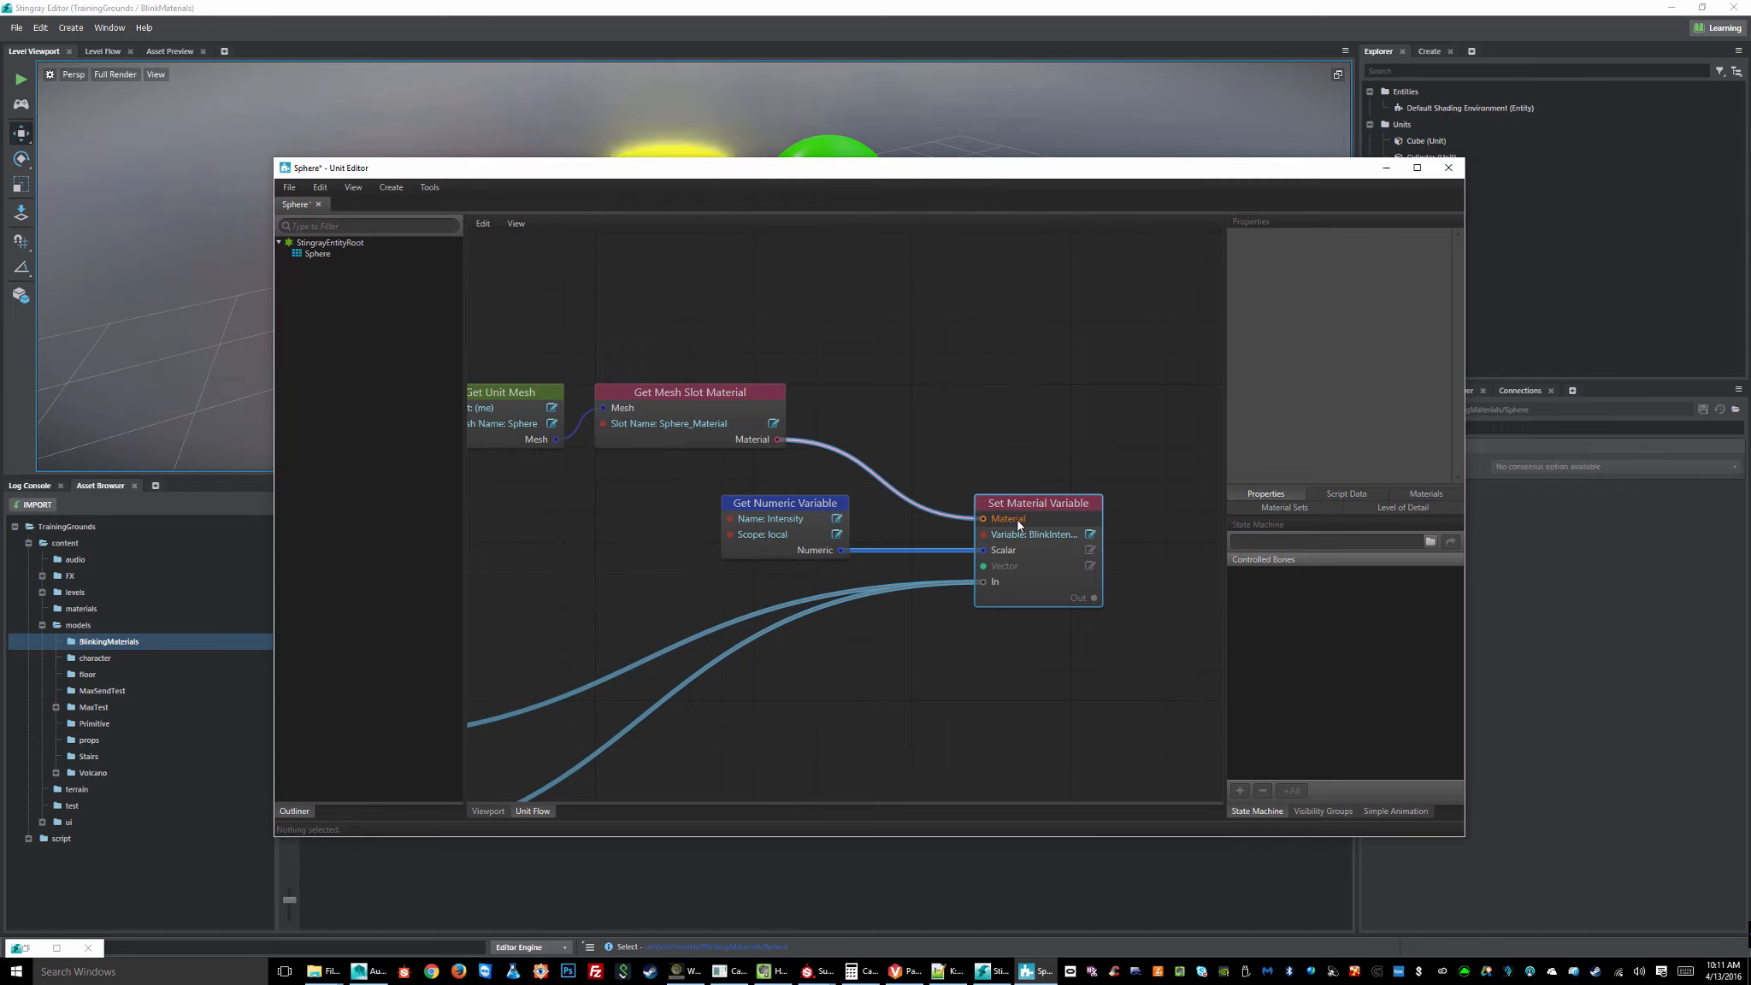
{"action": "middle_click_drag", "start_coordinate": [878, 400], "coordinate": [871, 435]}
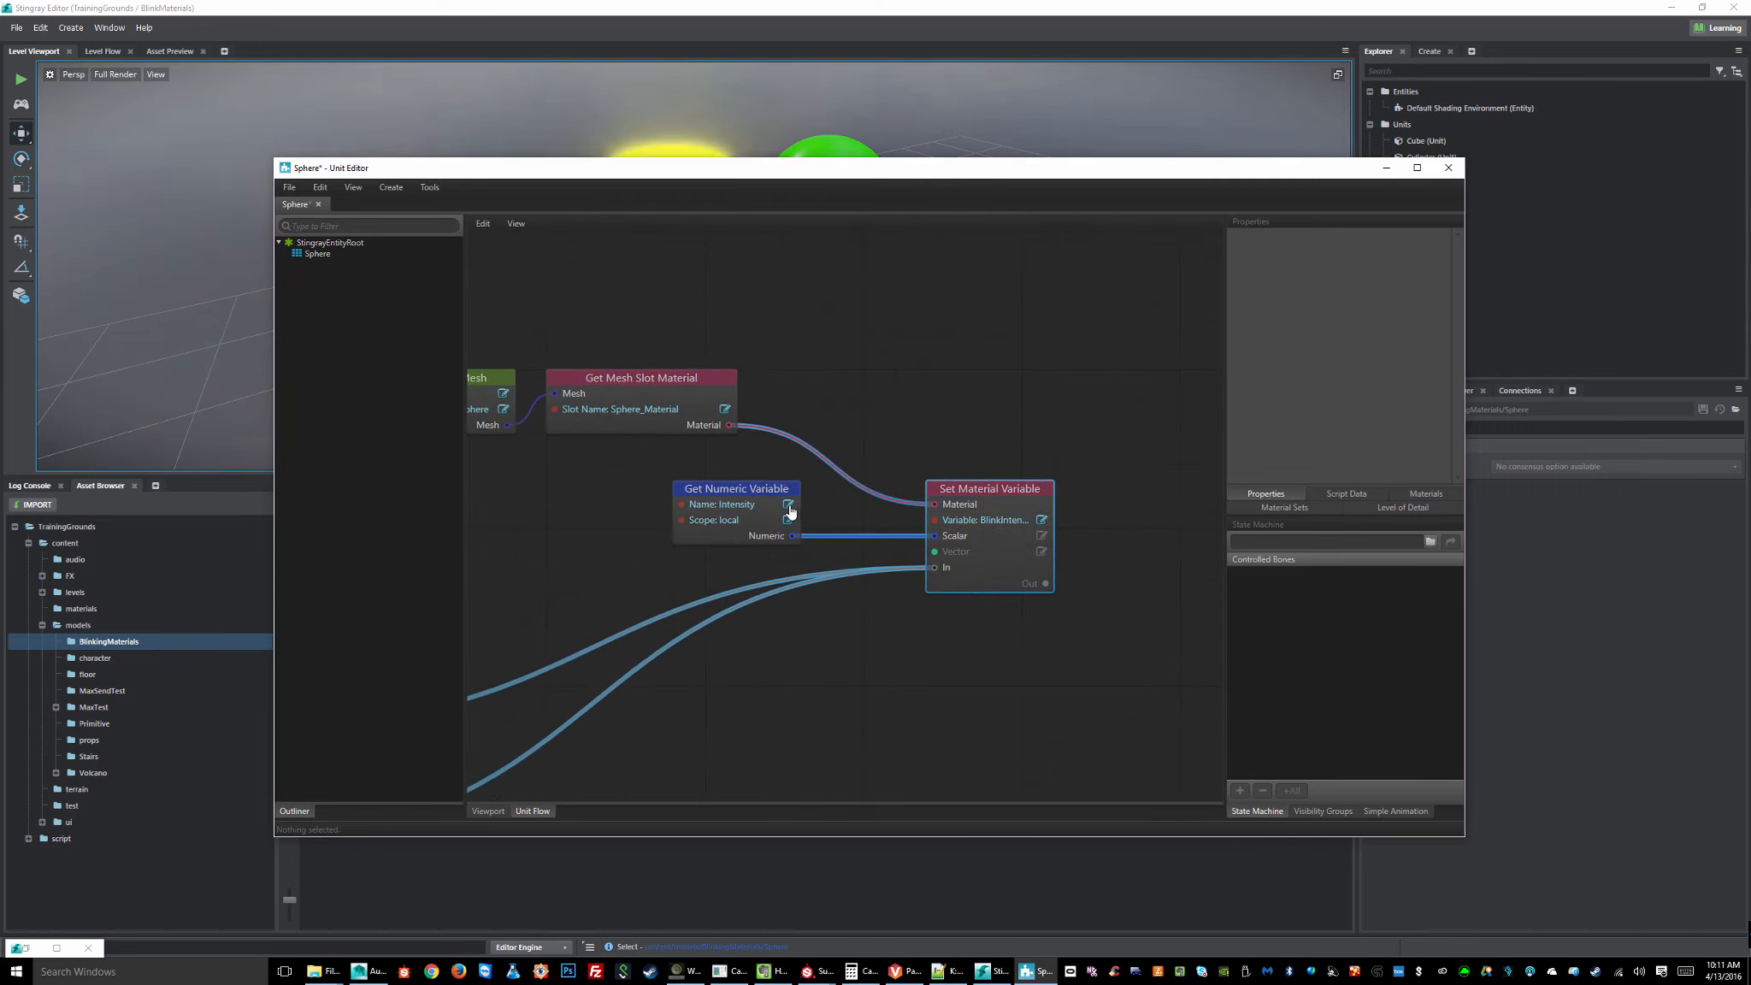
{"action": "mouse_move", "coordinate": [736, 491]}
{"action": "left_mouse_down"}
{"action": "mouse_move", "coordinate": [708, 493]}
{"action": "mouse_move", "coordinate": [723, 486]}
{"action": "left_mouse_up"}
{"action": "middle_click_drag", "start_coordinate": [598, 603], "coordinate": [683, 623]}
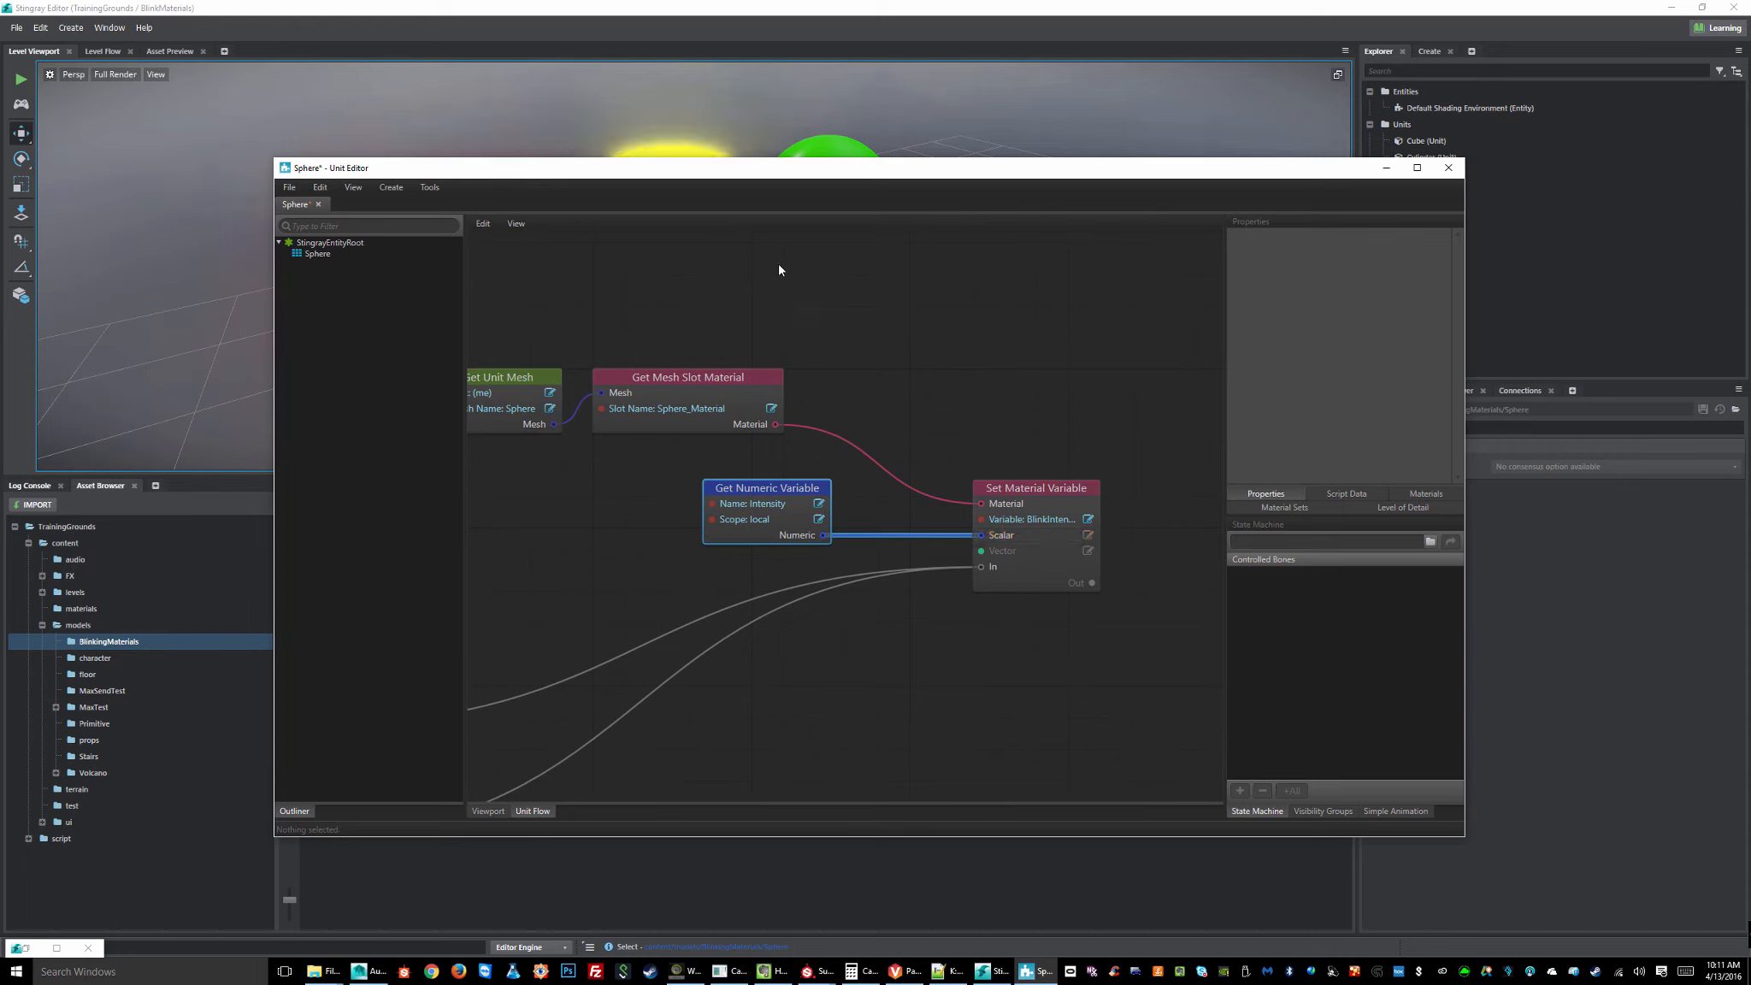
- In the Sphere_Material shader graph, move Blink Intensity Node slightly farther from Multiply, level with its B input, and minimise the graph window
{"action": "left_click", "coordinate": [34, 947]}
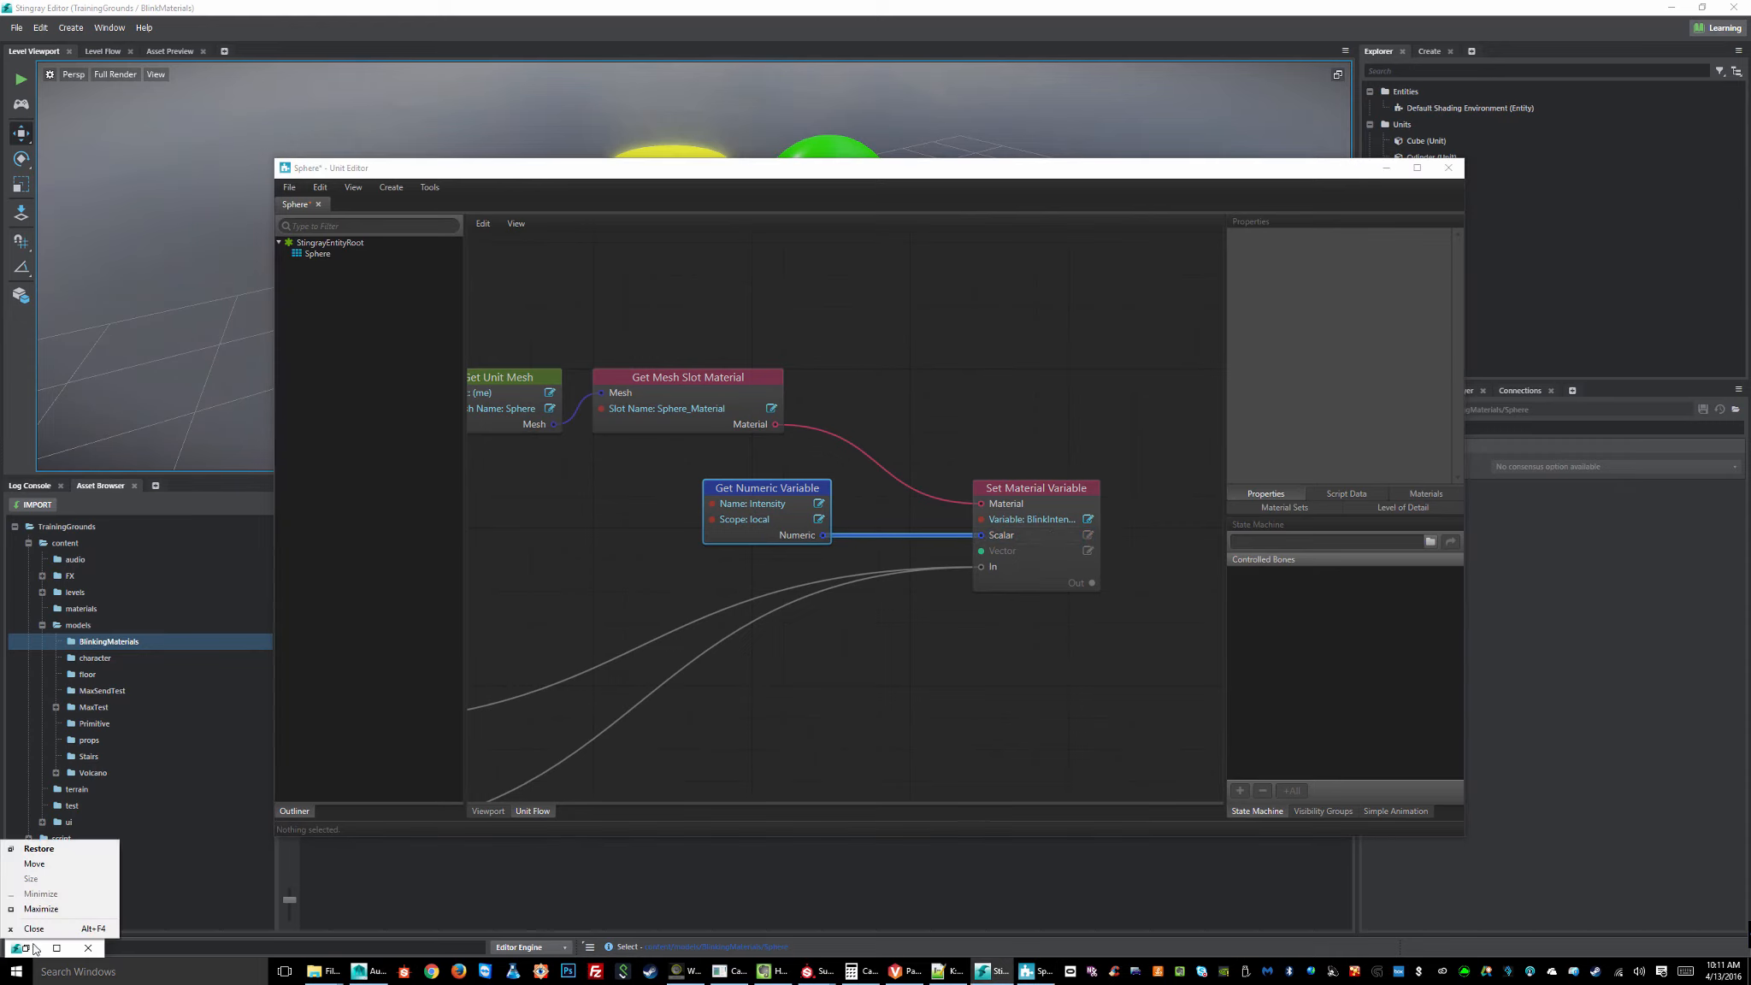
{"action": "left_click", "coordinate": [29, 947]}
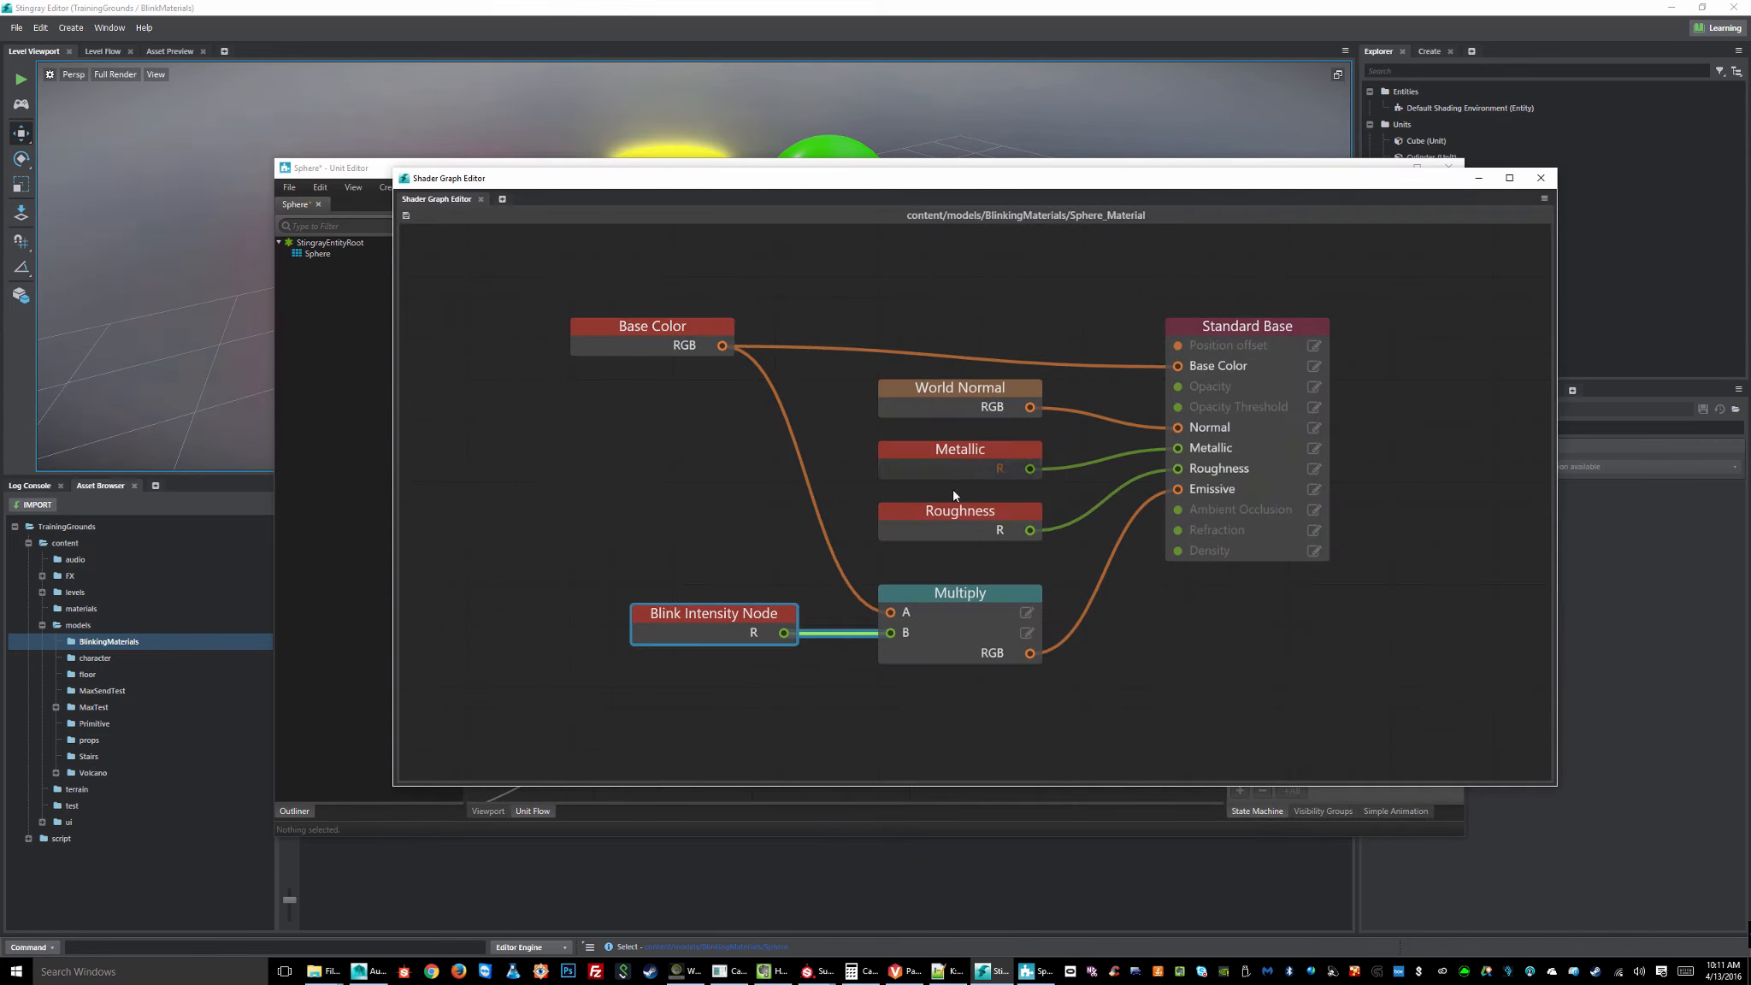
{"action": "left_click_drag", "start_coordinate": [702, 627], "coordinate": [702, 606]}
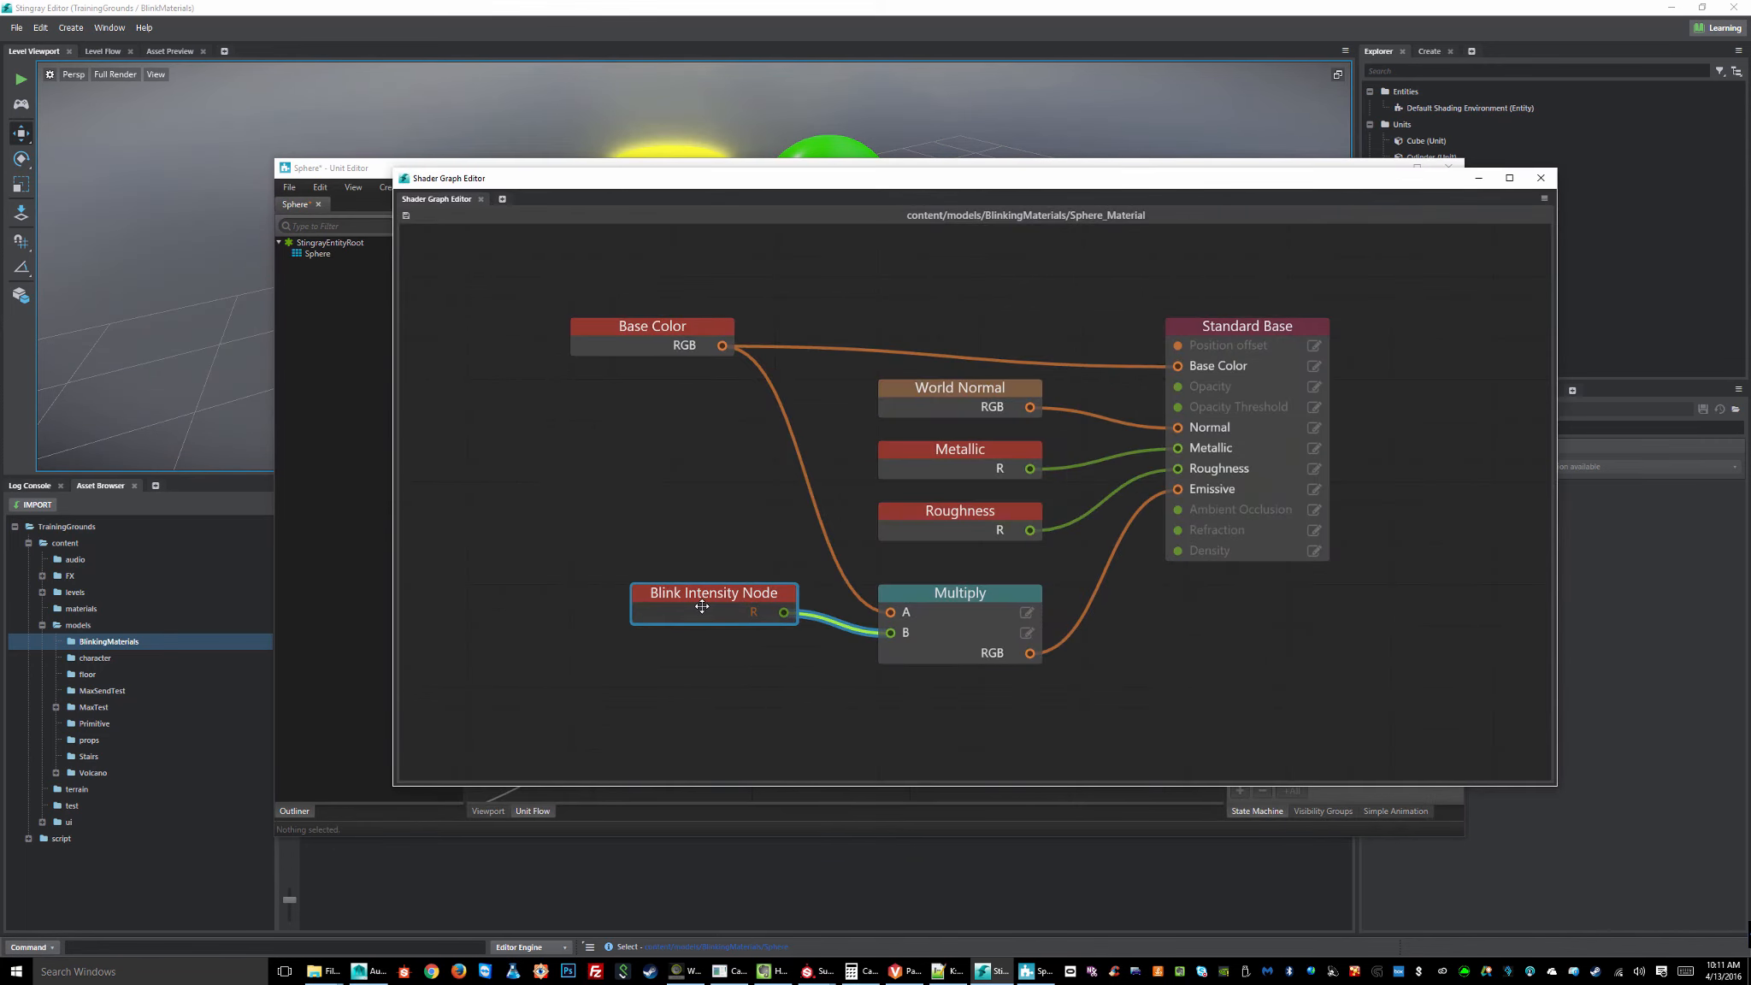
{"action": "mouse_move", "coordinate": [953, 587]}
{"action": "left_mouse_down"}
{"action": "mouse_move", "coordinate": [994, 569]}
{"action": "mouse_move", "coordinate": [962, 597]}
{"action": "mouse_move", "coordinate": [963, 579]}
{"action": "left_mouse_up"}
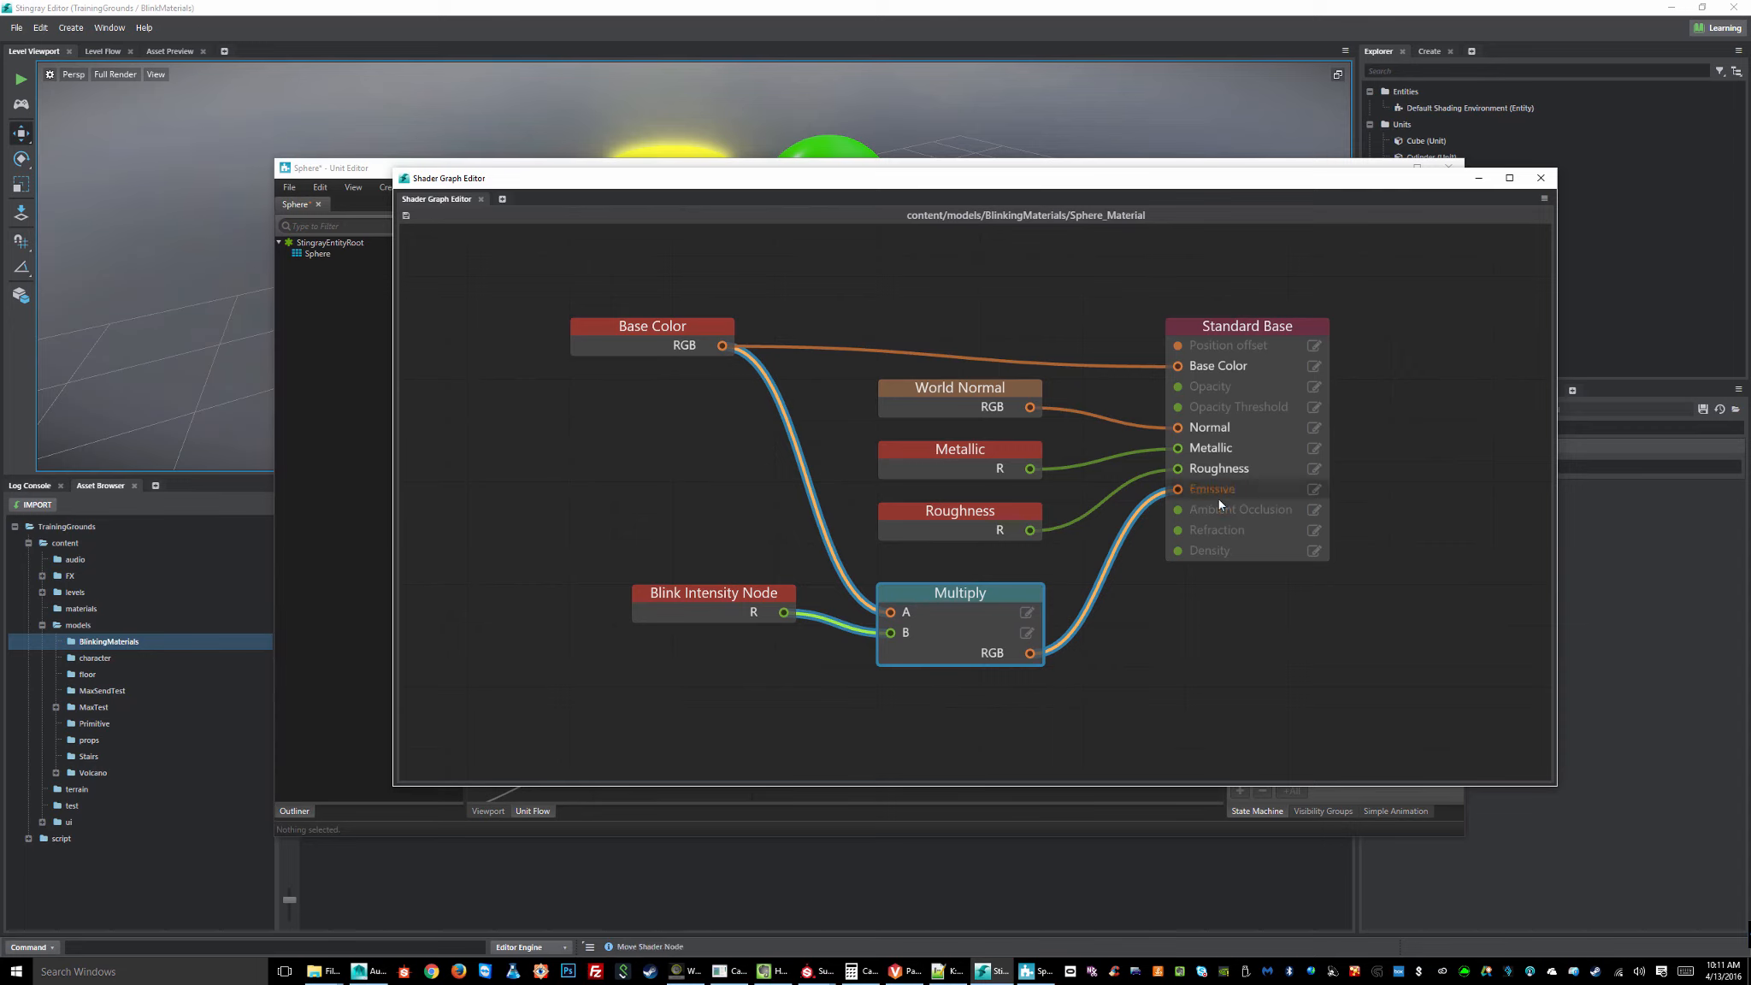
{"action": "left_click_drag", "start_coordinate": [745, 615], "coordinate": [725, 636]}
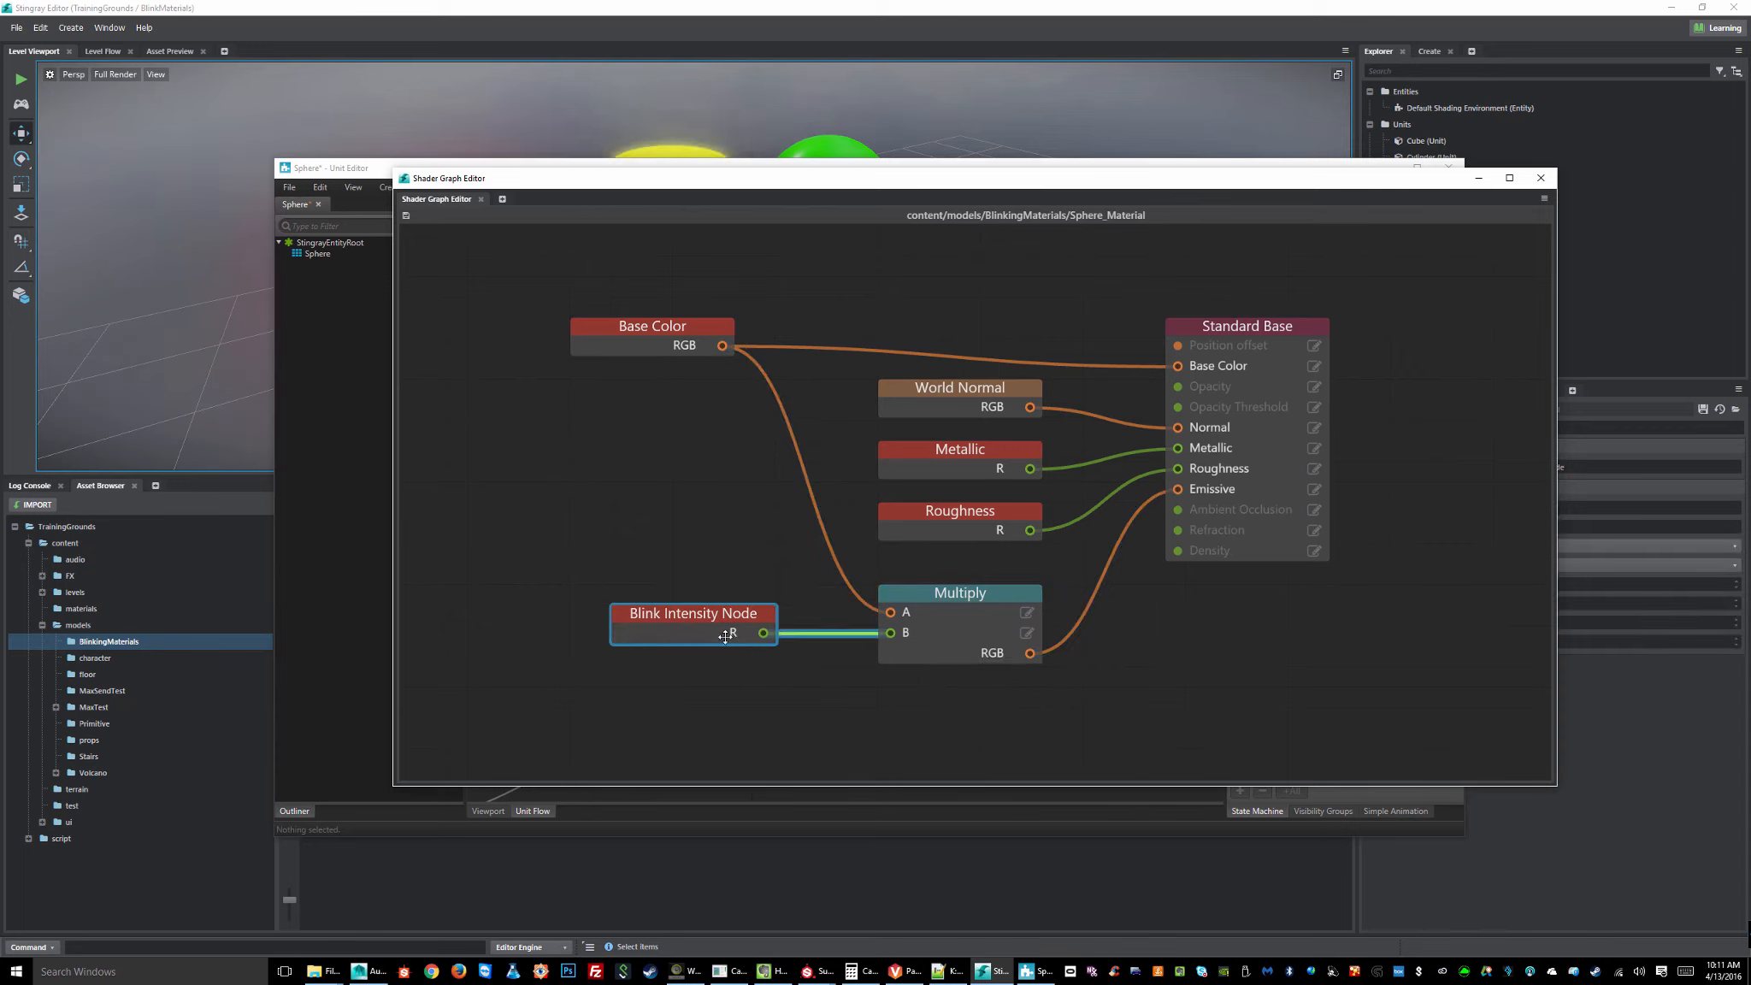
{"action": "left_click", "coordinate": [1479, 177]}
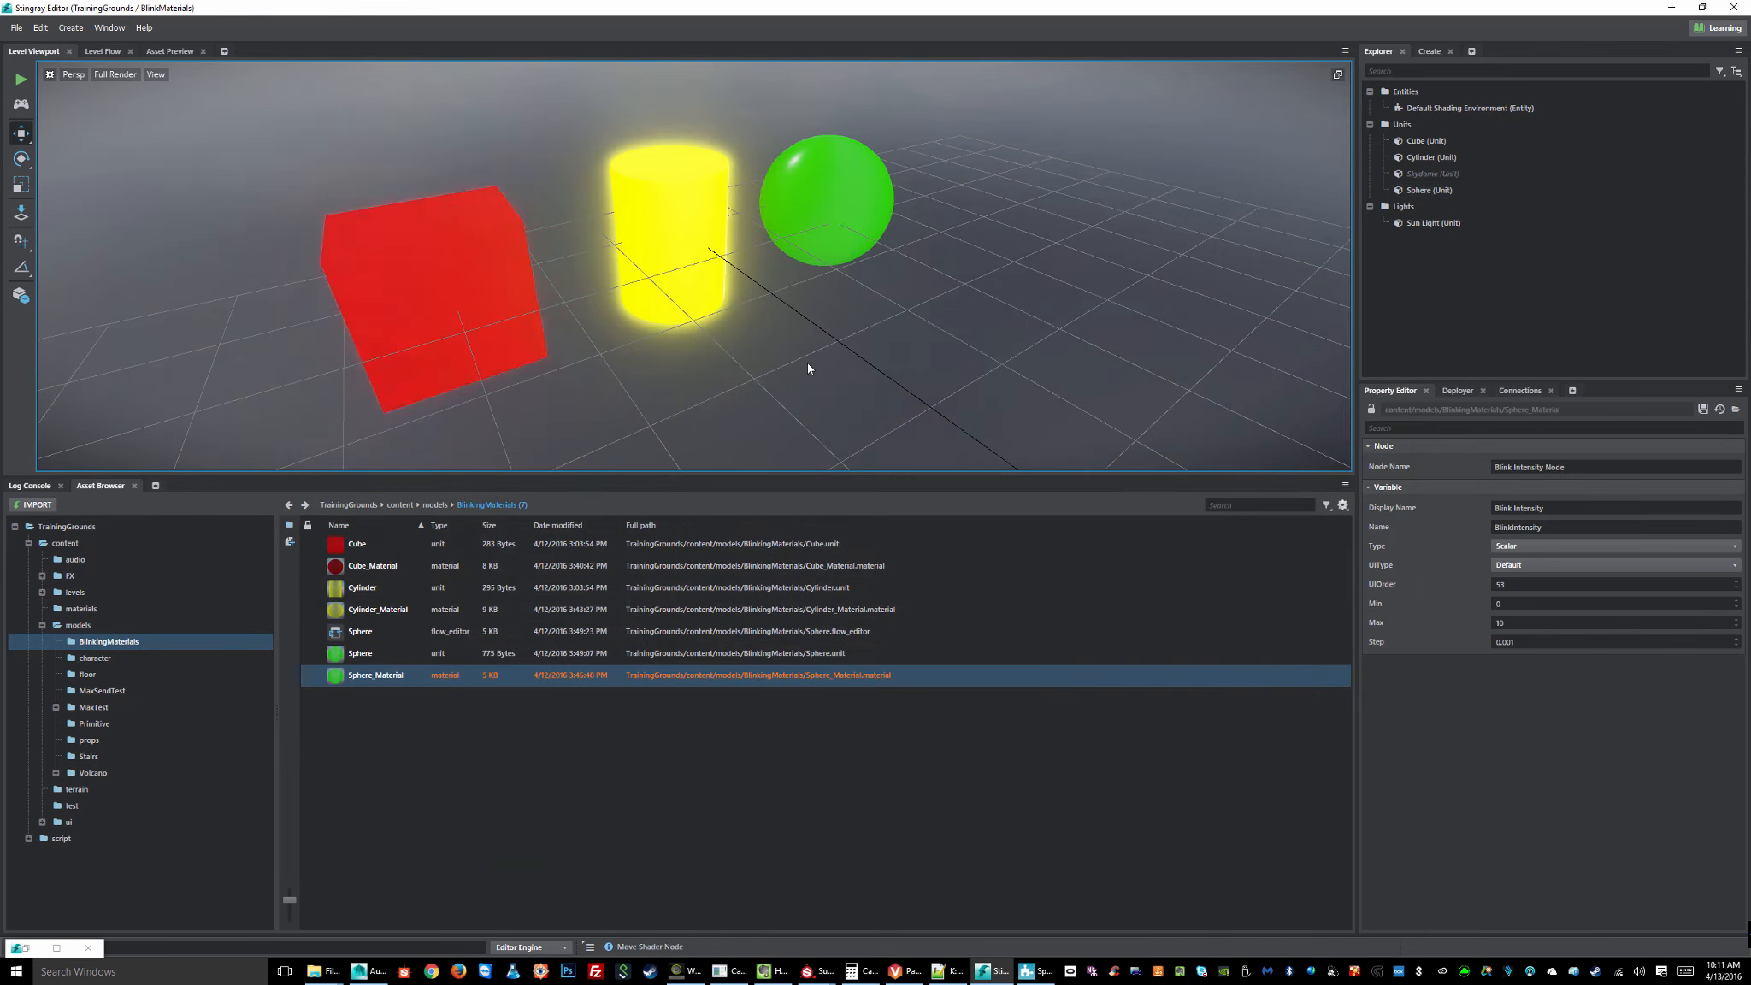
- Return to the Sphere unit flow and move the Set Numeric Variable node holding 5 slightly farther above the one holding 0
{"action": "left_click", "coordinate": [1036, 971]}
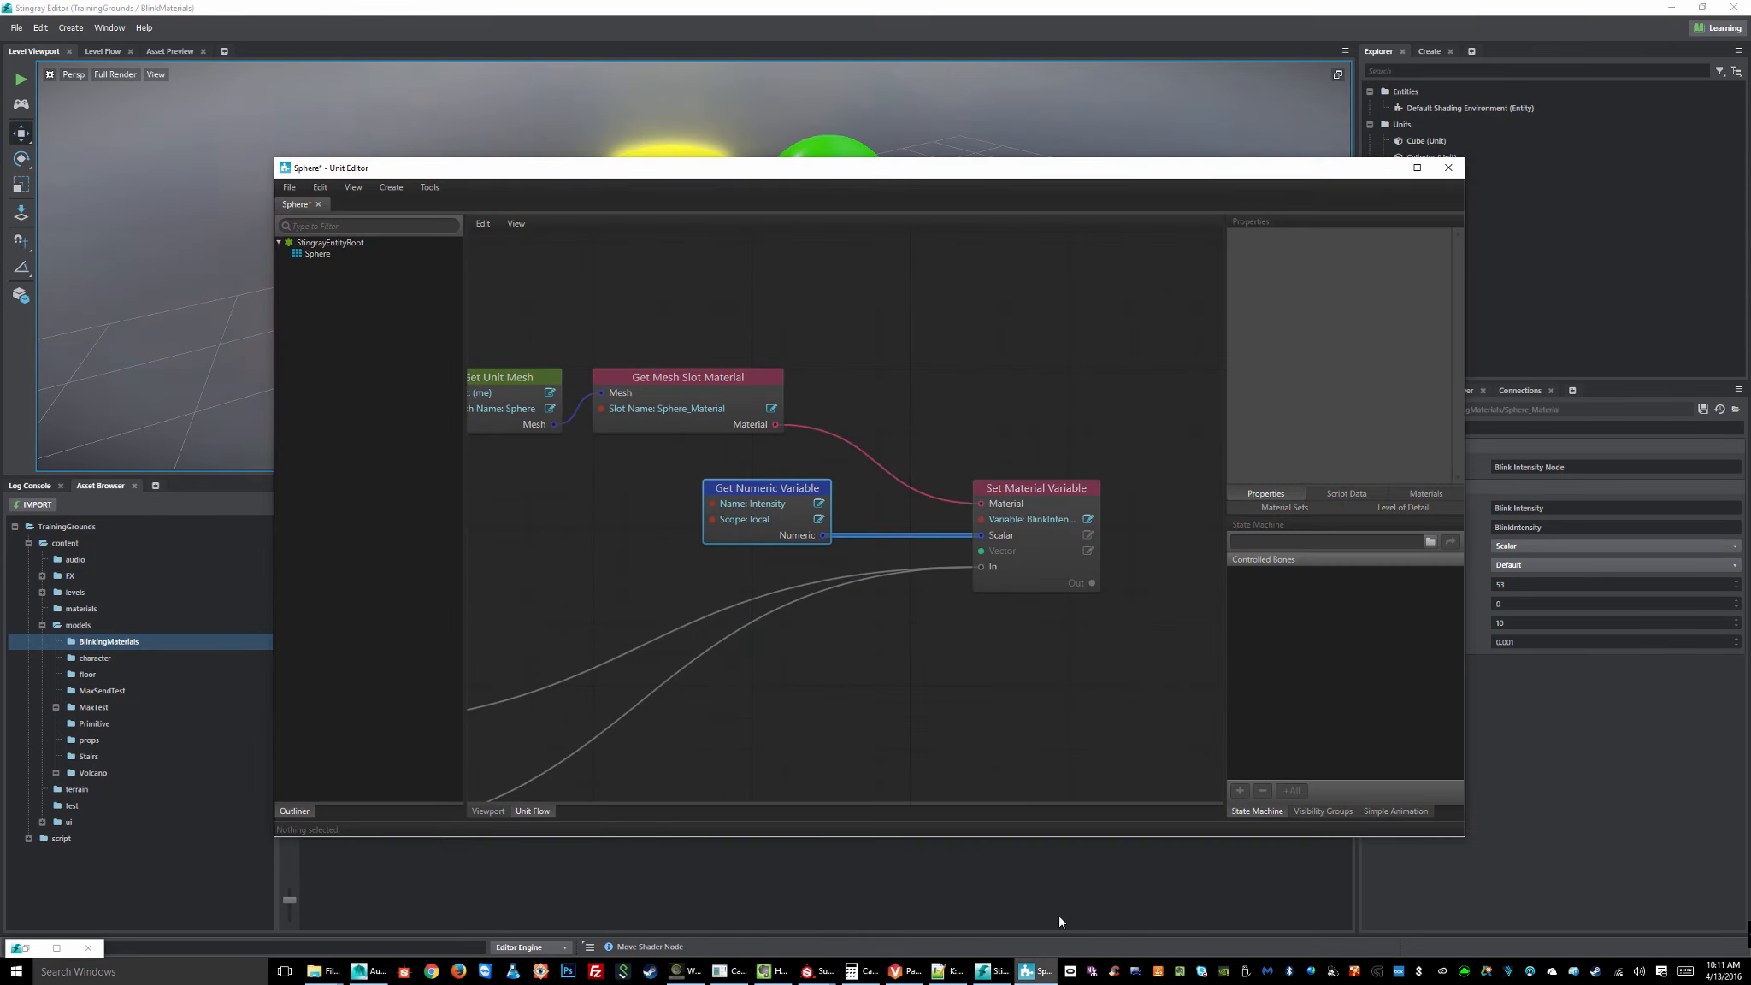
{"action": "middle_click_drag", "start_coordinate": [759, 622], "coordinate": [1102, 395]}
{"action": "scroll", "coordinate": [823, 510], "scroll_direction": "down", "scroll_amount": 5}
{"action": "scroll", "coordinate": [839, 510], "scroll_direction": "up", "scroll_amount": 1}
{"action": "middle_click_drag", "start_coordinate": [840, 574], "coordinate": [929, 619]}
{"action": "scroll", "coordinate": [788, 606], "scroll_direction": "up", "scroll_amount": 5}
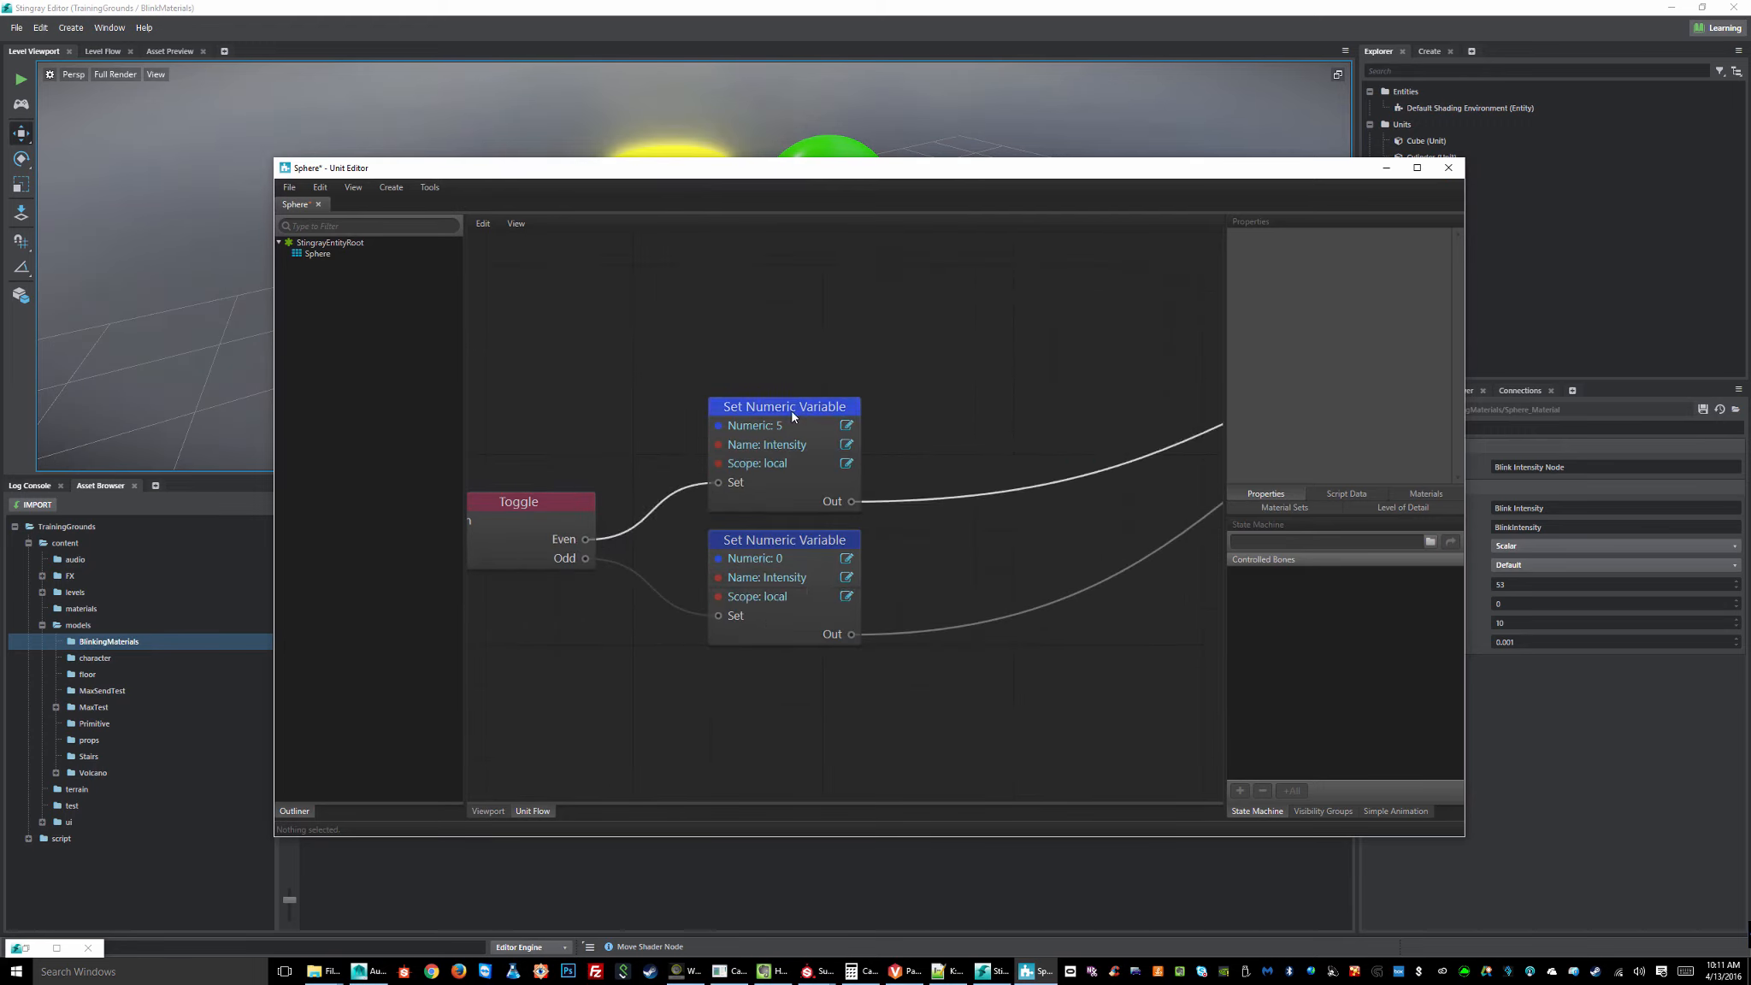
{"action": "left_click", "coordinate": [792, 409]}
{"action": "mouse_move", "coordinate": [819, 393]}
{"action": "left_mouse_down"}
{"action": "mouse_move", "coordinate": [871, 369]}
{"action": "mouse_move", "coordinate": [792, 390]}
{"action": "left_mouse_up"}
{"action": "middle_click_drag", "start_coordinate": [632, 598], "coordinate": [922, 529]}
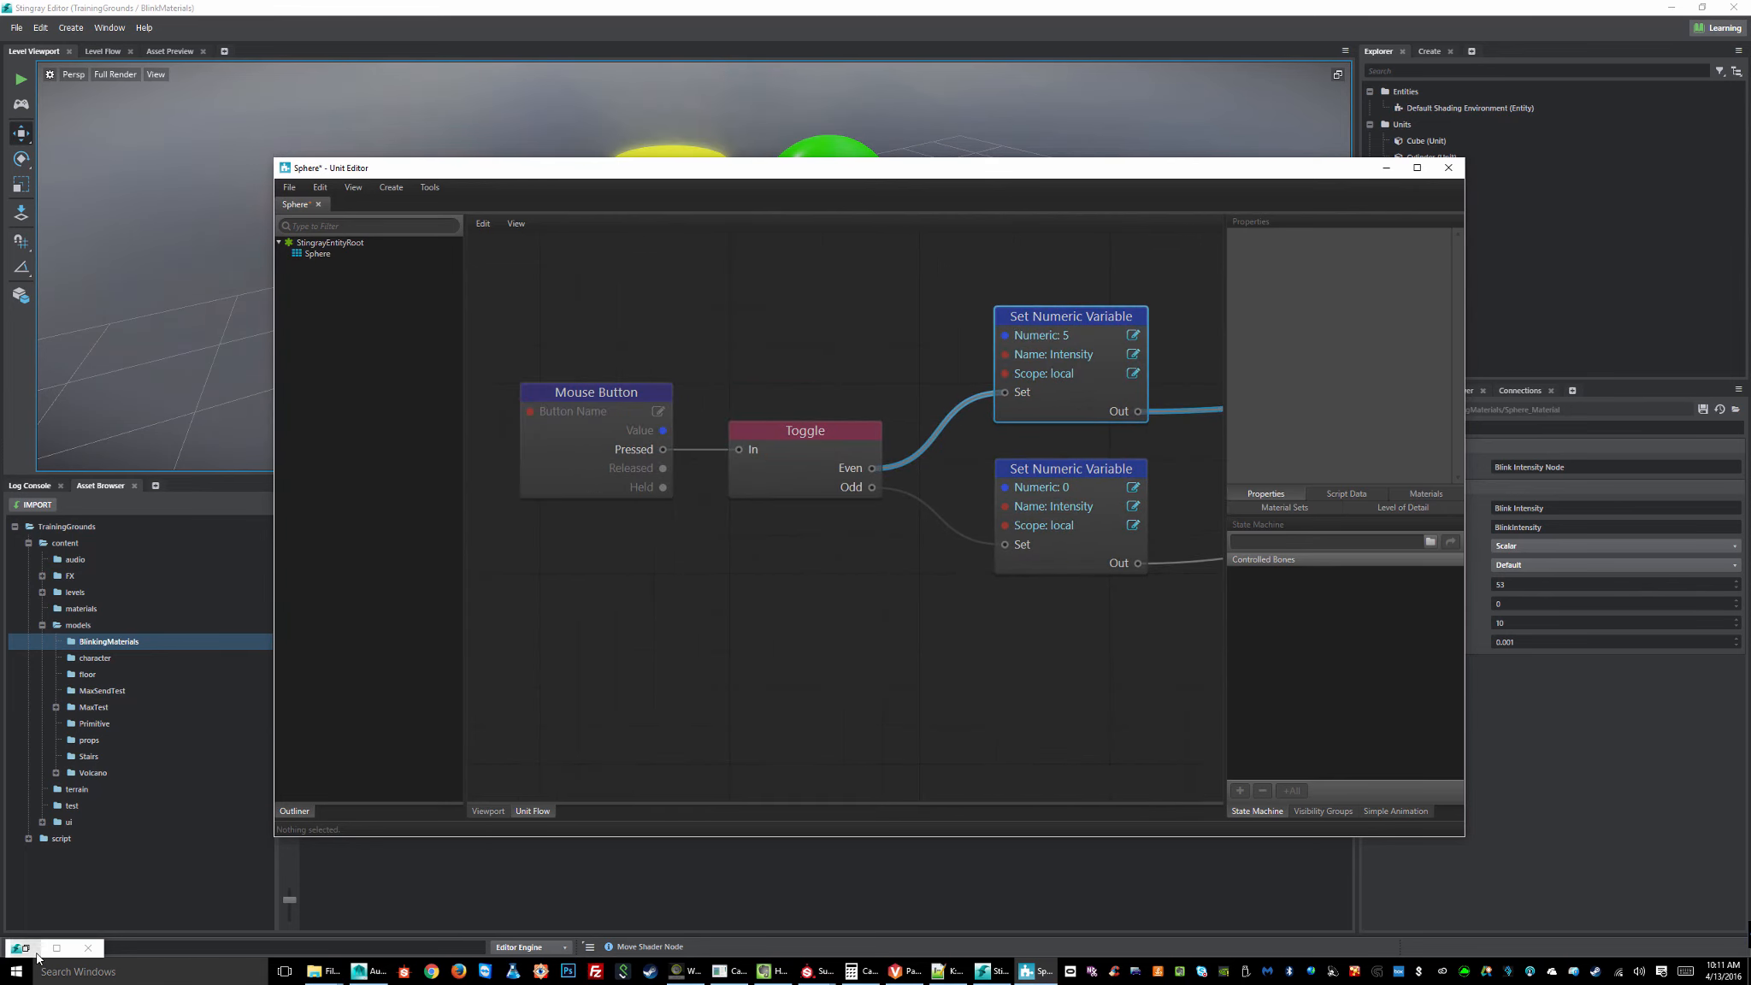
- Open the Cylinder_Material shader graph and select its blink nodes from Time and BlinkSpeed through Add, BlinkIntensity and Blink Off Intensity
{"action": "left_click", "coordinate": [27, 949]}
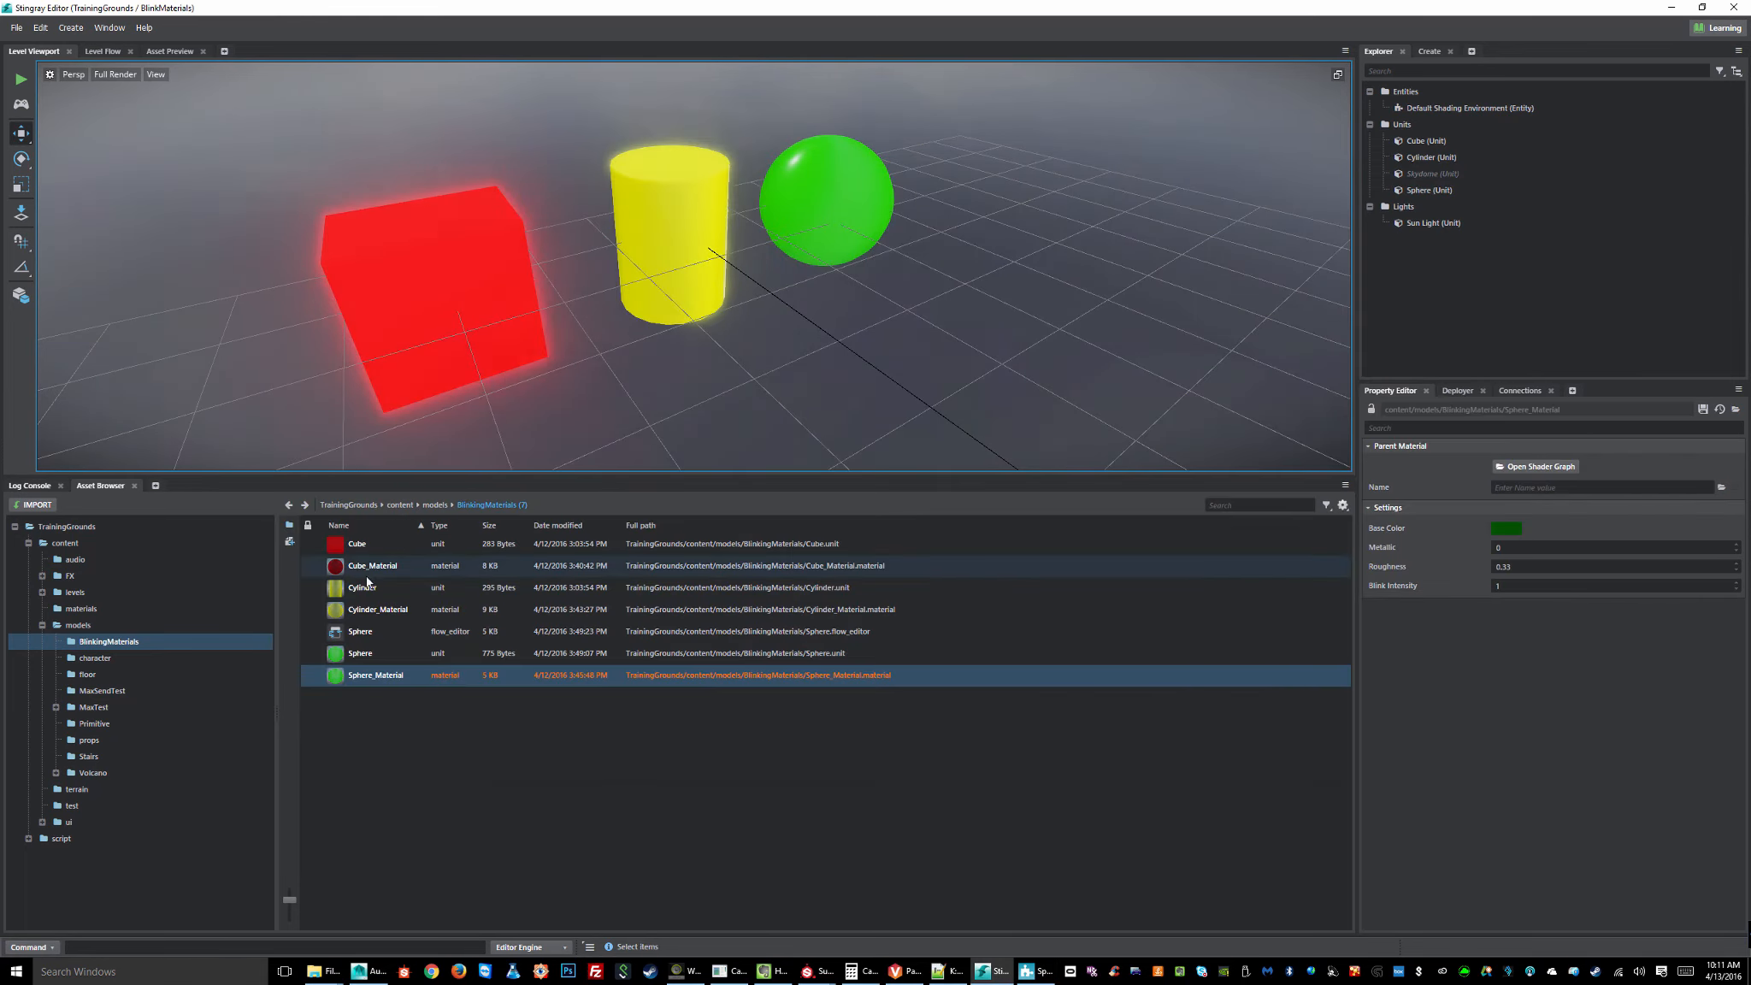
{"action": "left_click", "coordinate": [812, 610]}
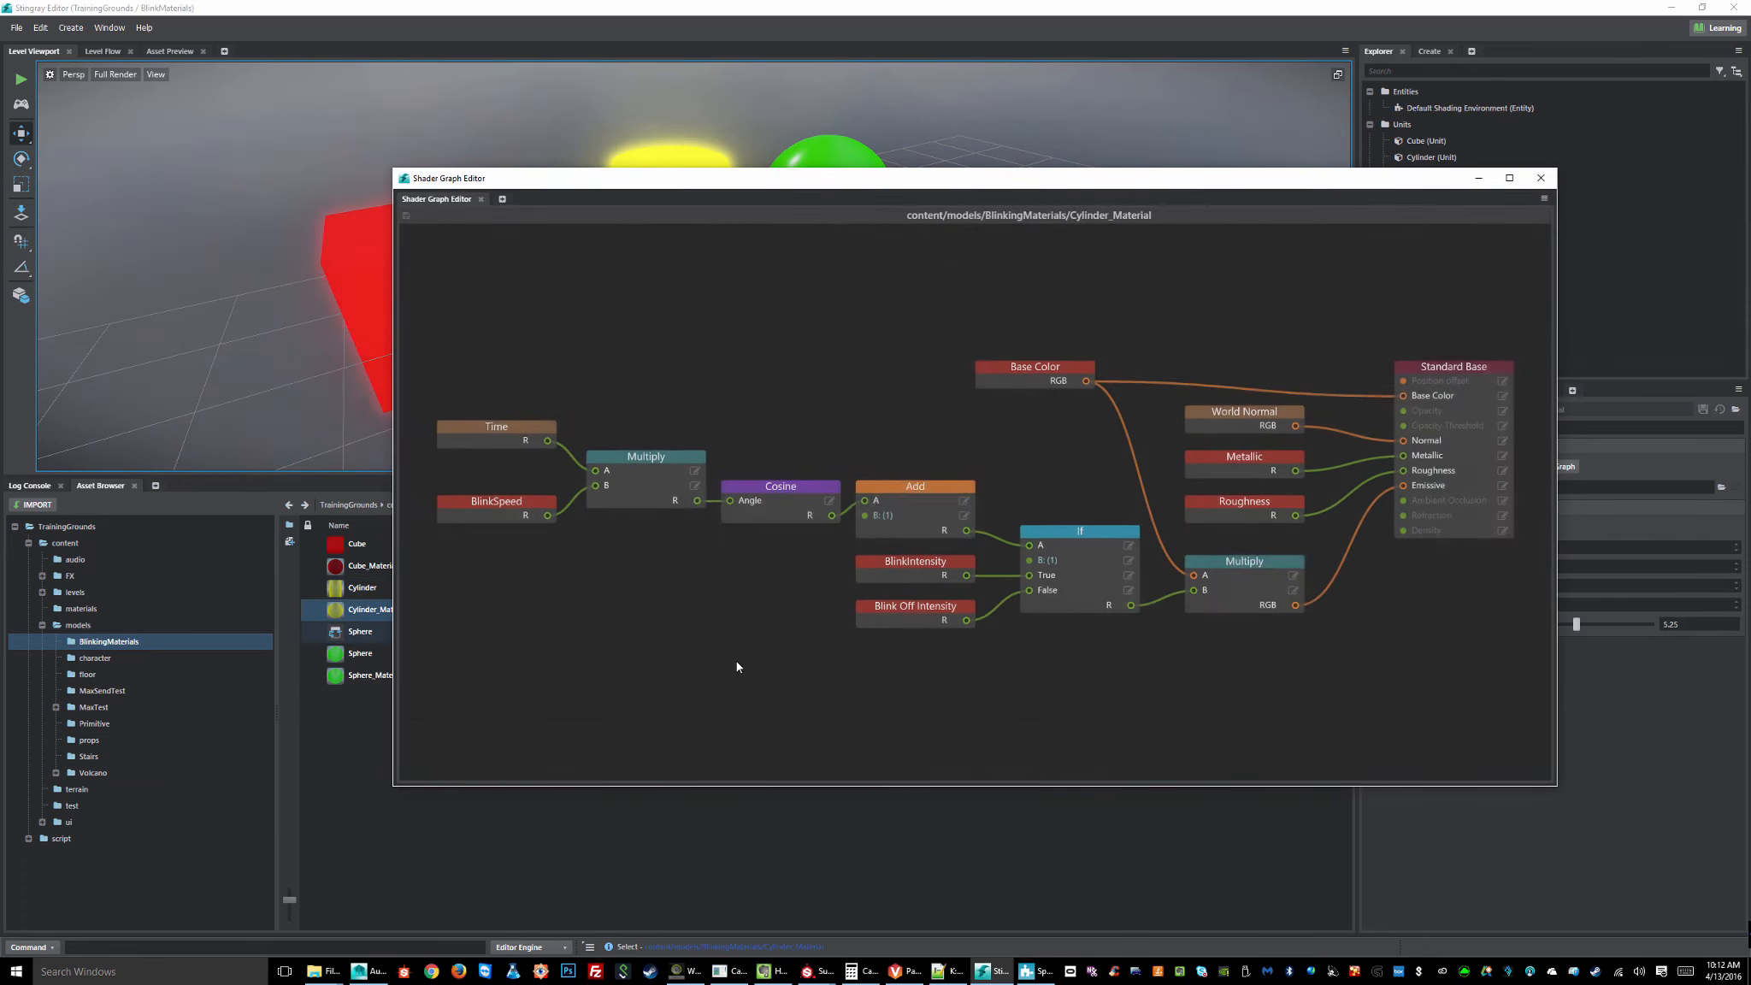
{"action": "left_click_drag", "start_coordinate": [505, 359], "coordinate": [1044, 708]}
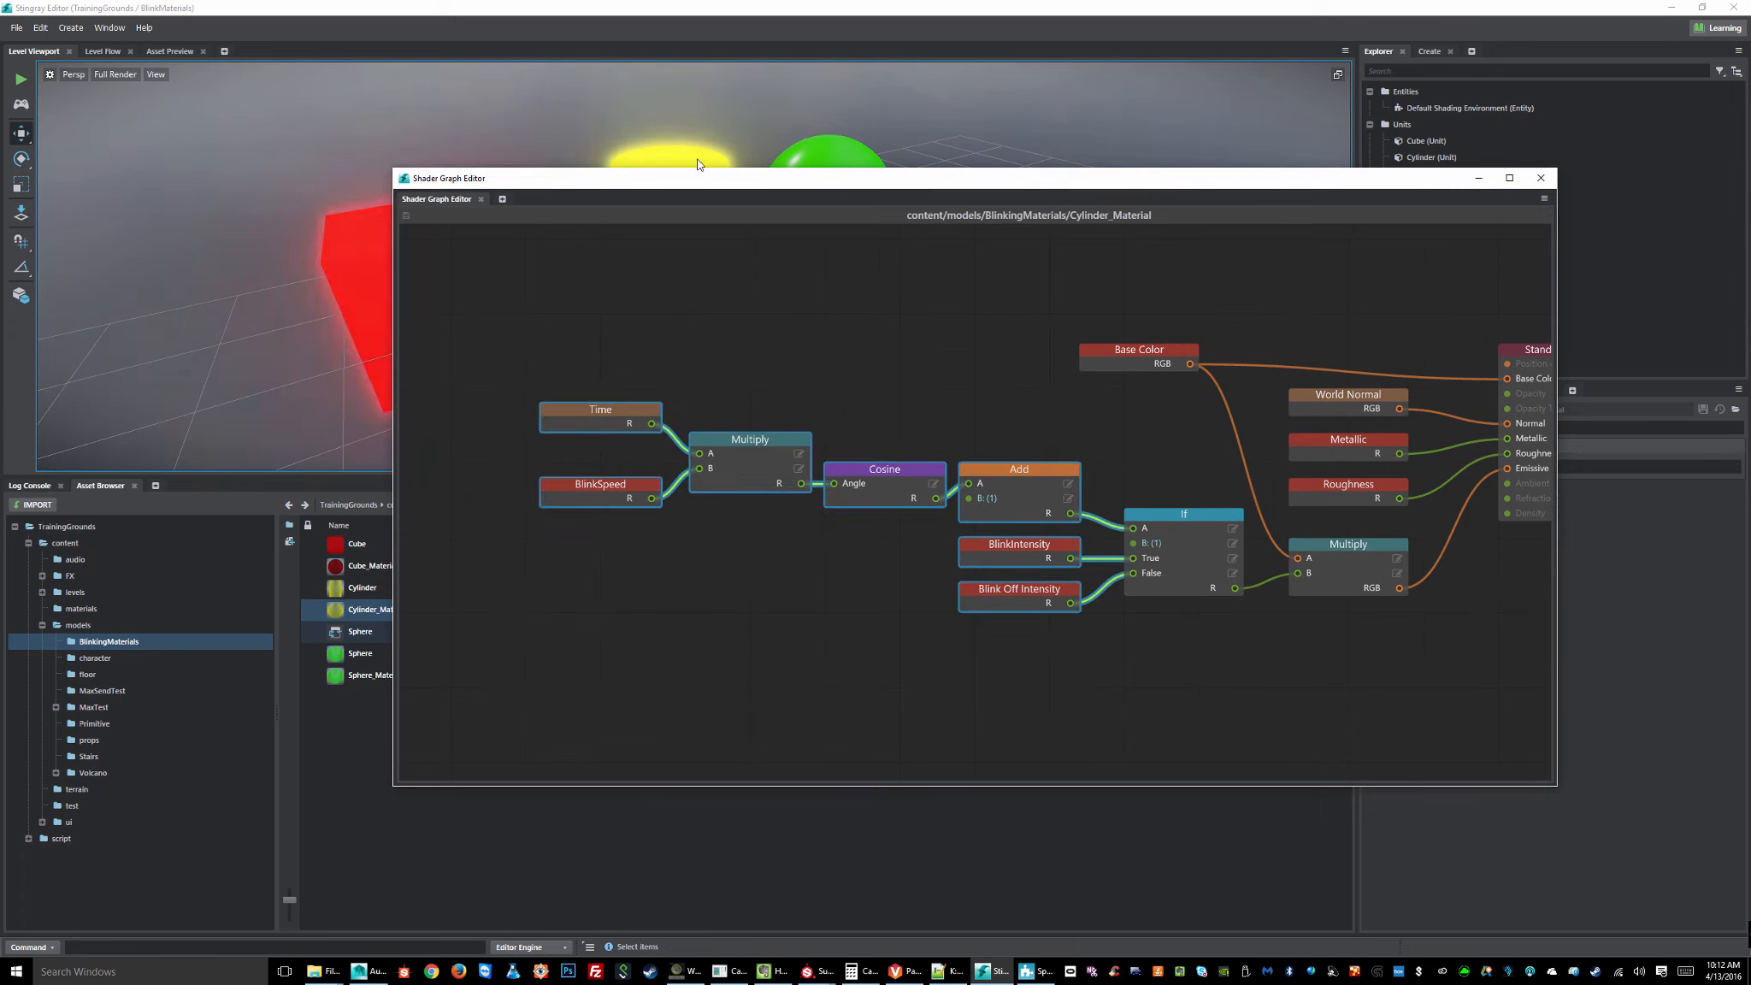
- In the Sphere unit flow, try adding a numeric Sign math node just below Mouse Button, and delete it
{"action": "left_click", "coordinate": [1042, 963]}
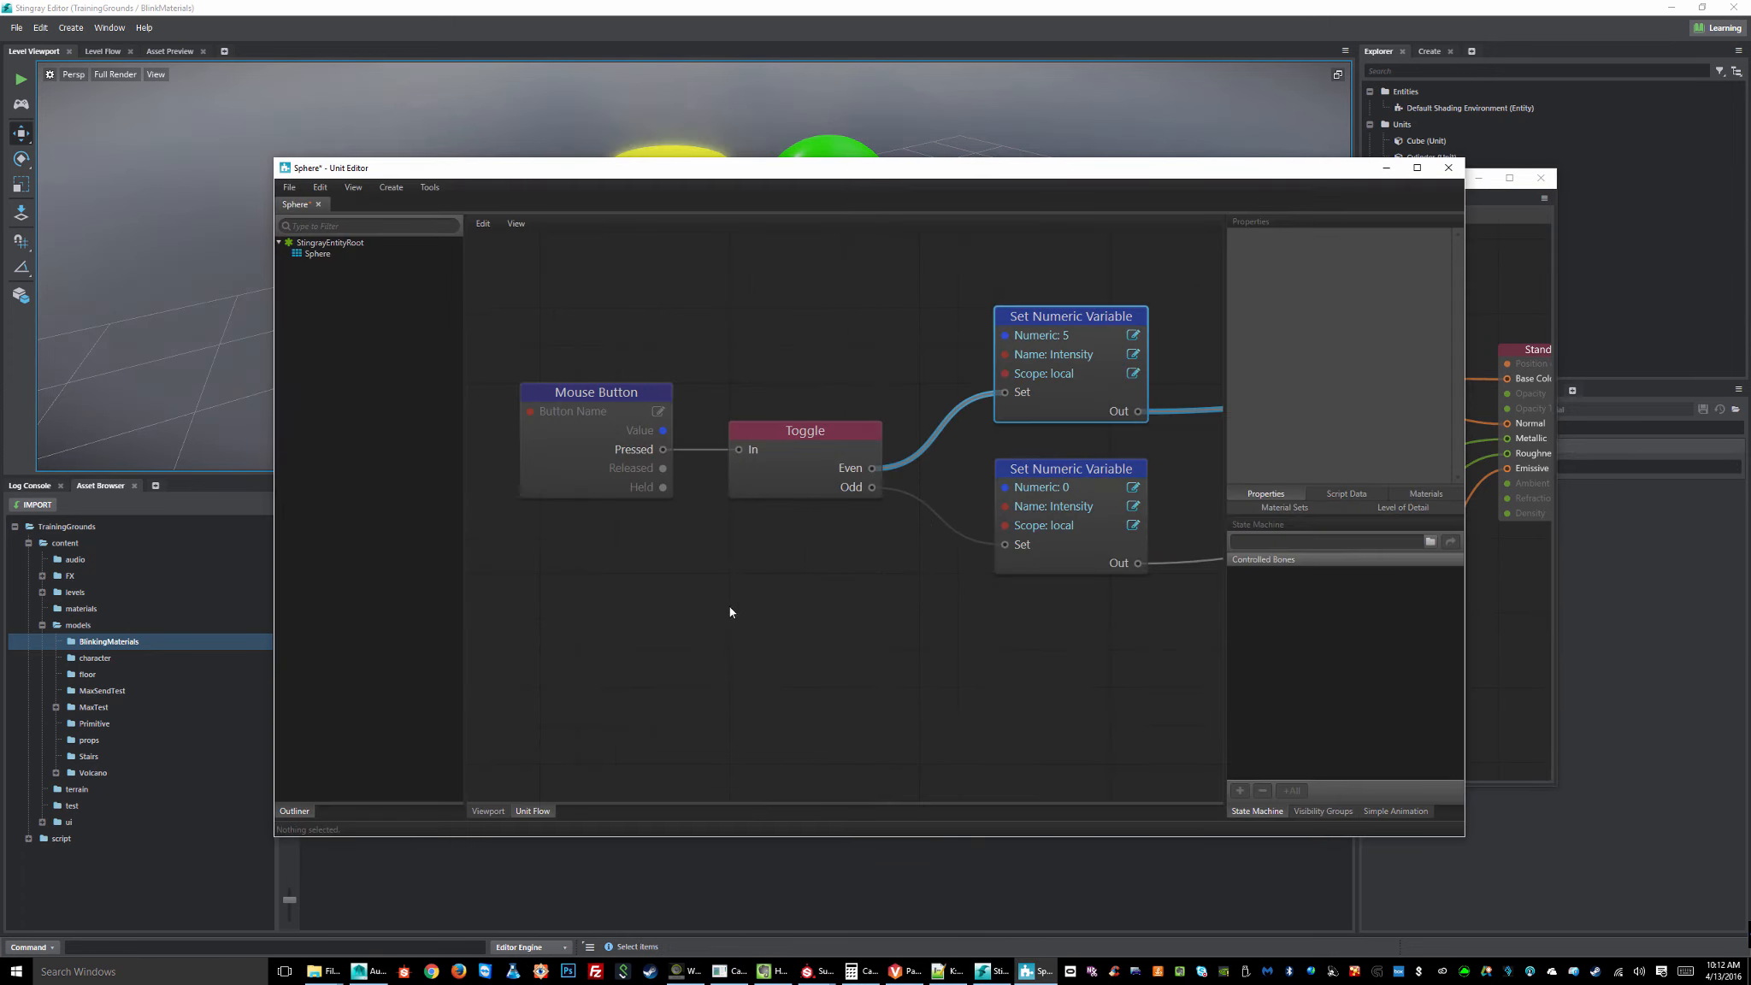
{"action": "scroll", "coordinate": [808, 631], "scroll_direction": "up", "scroll_amount": 1}
{"action": "middle_click_drag", "start_coordinate": [808, 630], "coordinate": [937, 543]}
{"action": "scroll", "coordinate": [860, 592], "scroll_direction": "down", "scroll_amount": 6}
{"action": "scroll", "coordinate": [859, 597], "scroll_direction": "up", "scroll_amount": 1}
{"action": "middle_click_drag", "start_coordinate": [860, 597], "coordinate": [719, 567]}
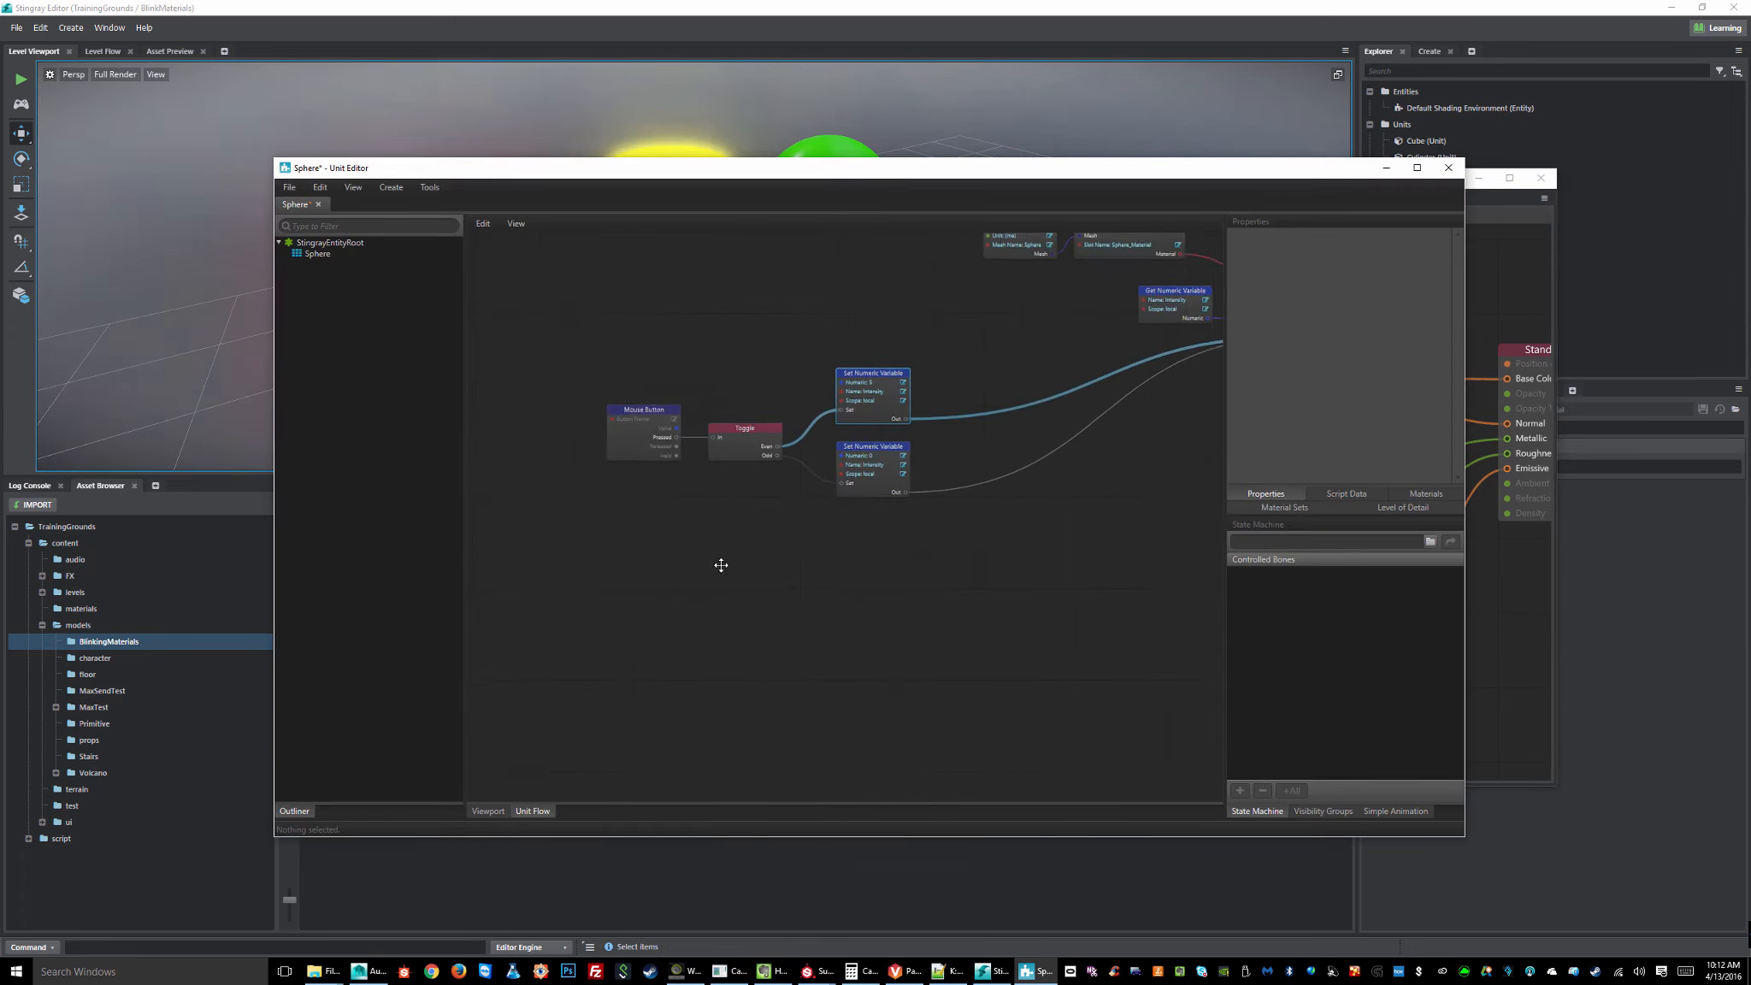
{"action": "right_click", "coordinate": [607, 575]}
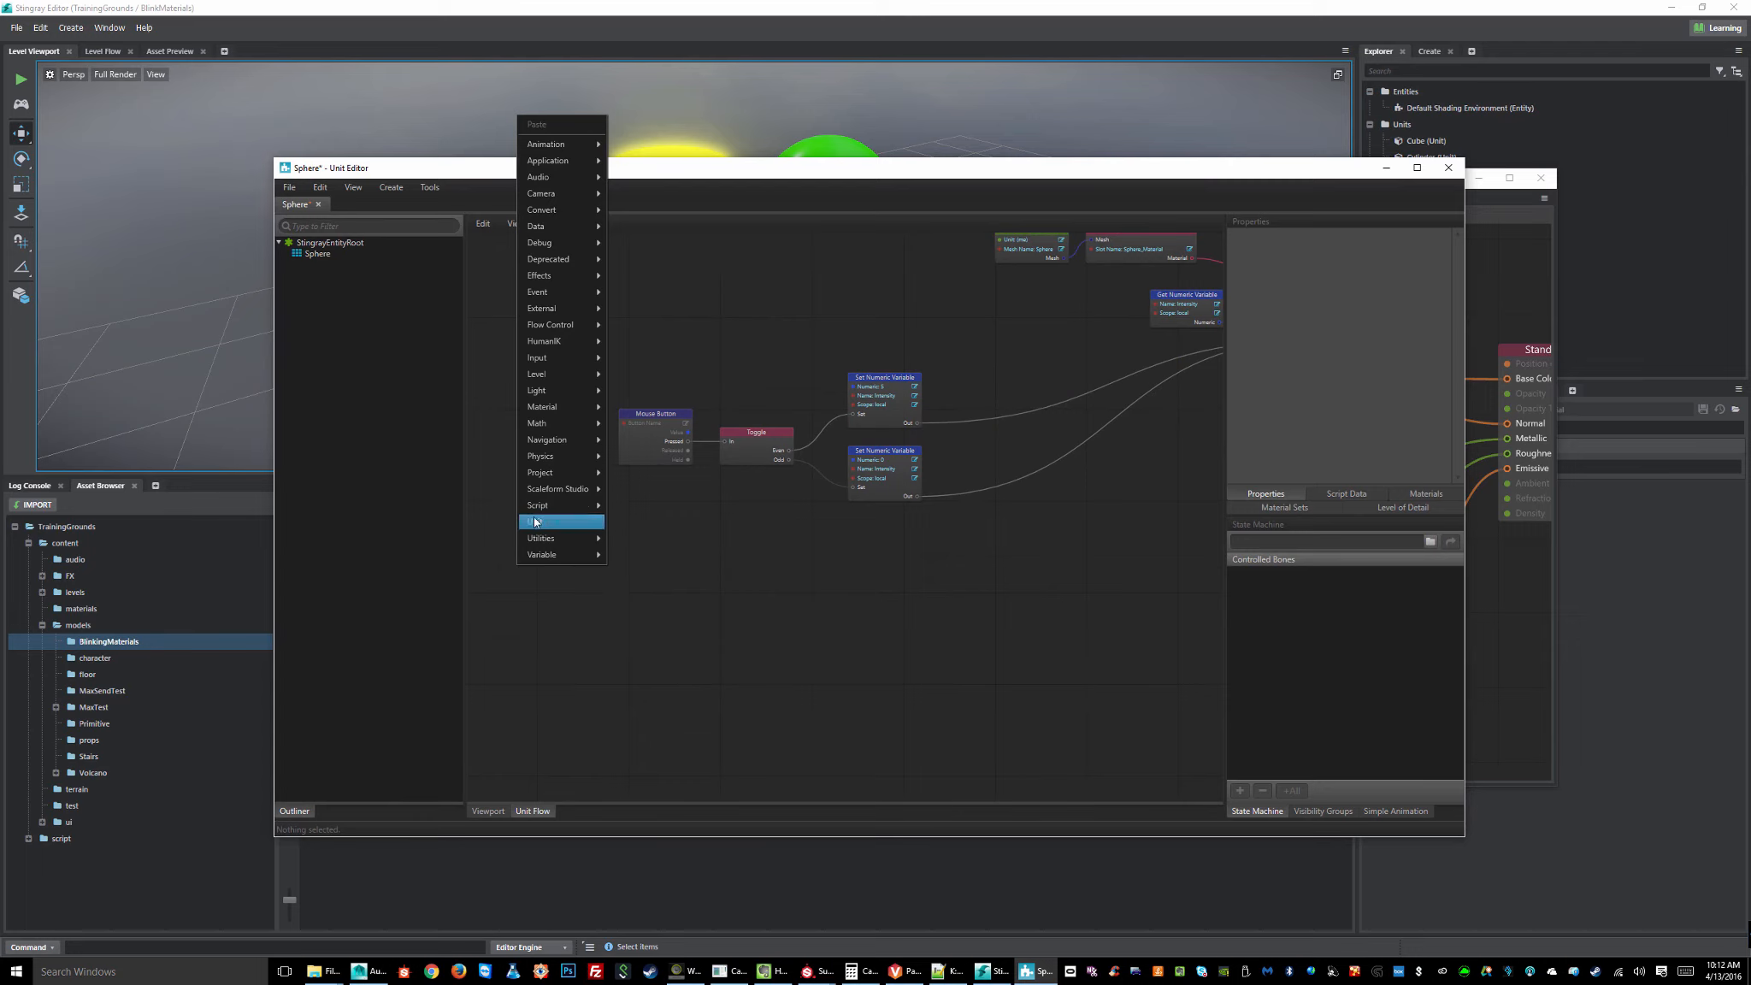
{"action": "mouse_move", "coordinate": [544, 424]}
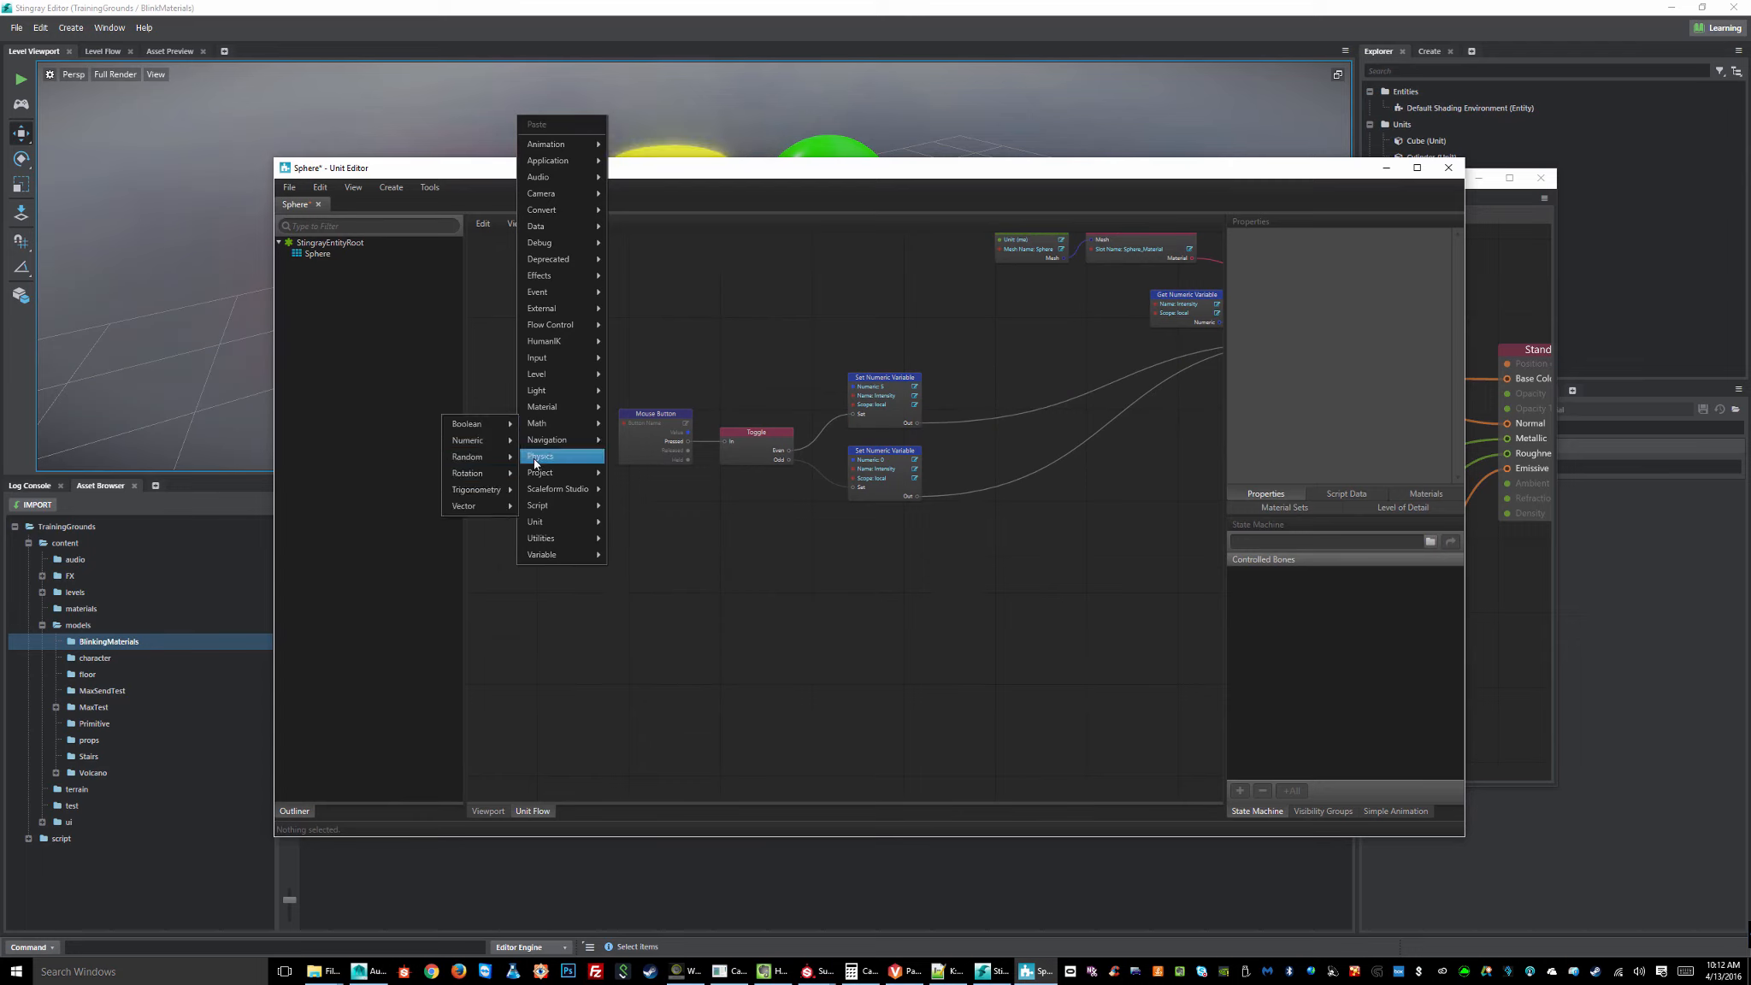
{"action": "mouse_move", "coordinate": [470, 439]}
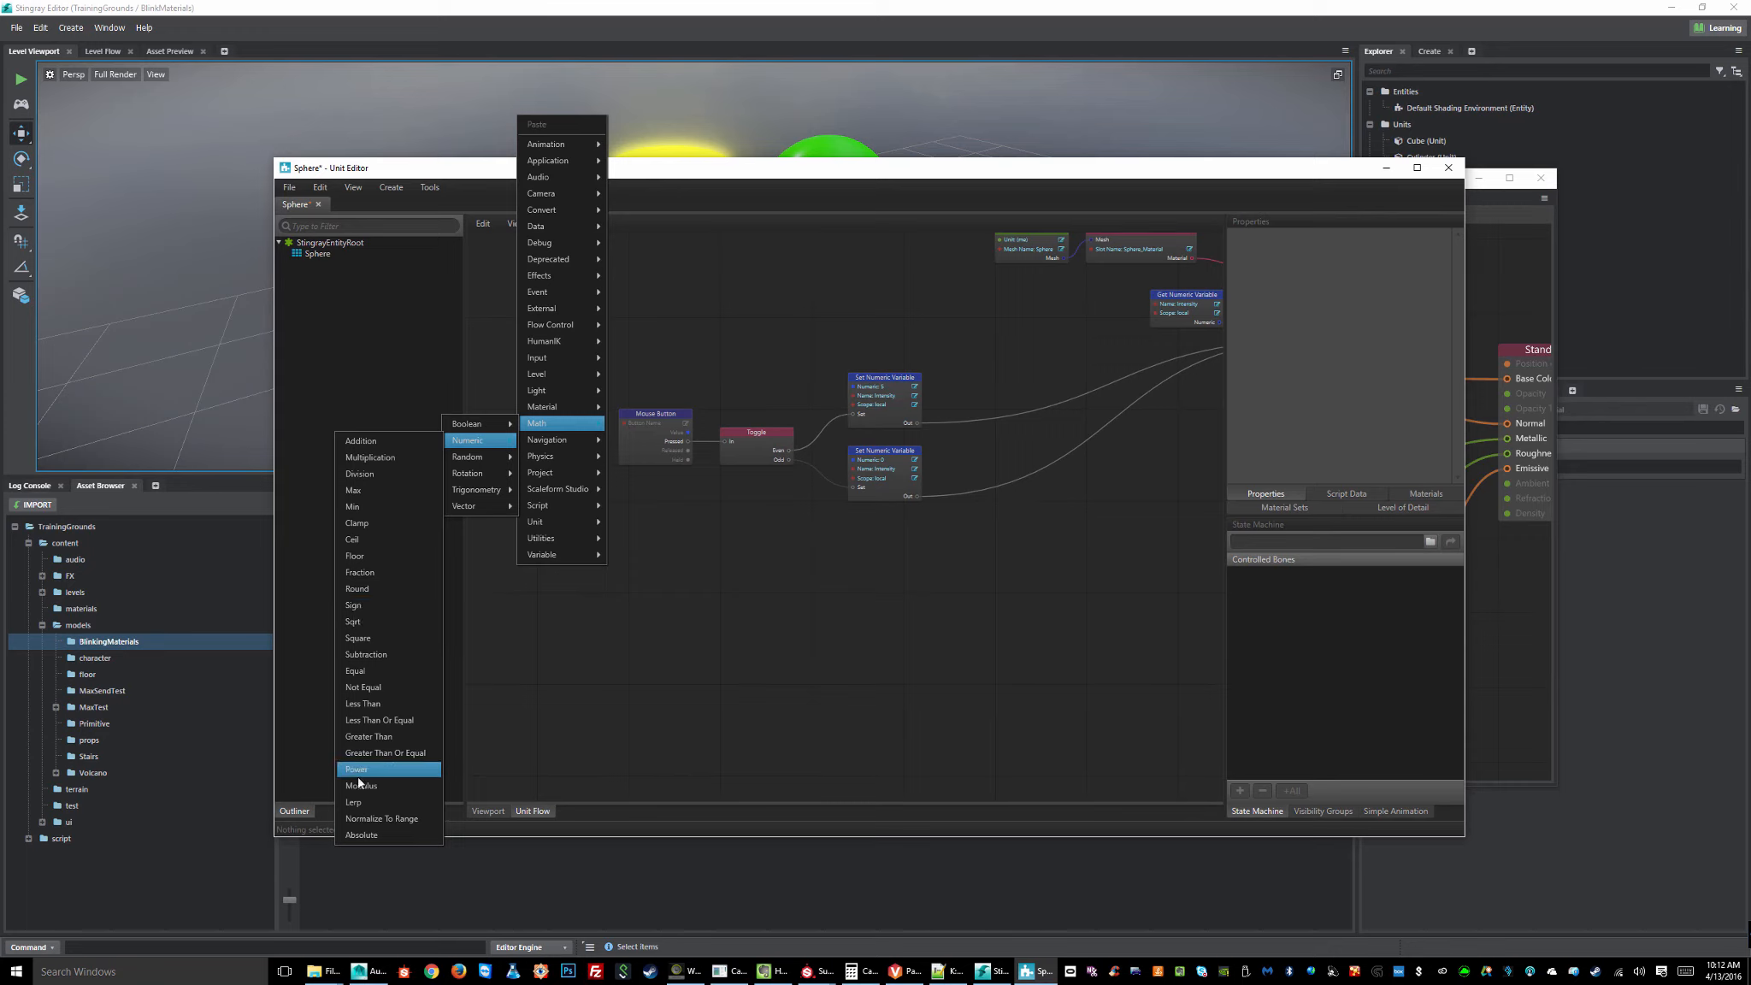
{"action": "left_click", "coordinate": [372, 606]}
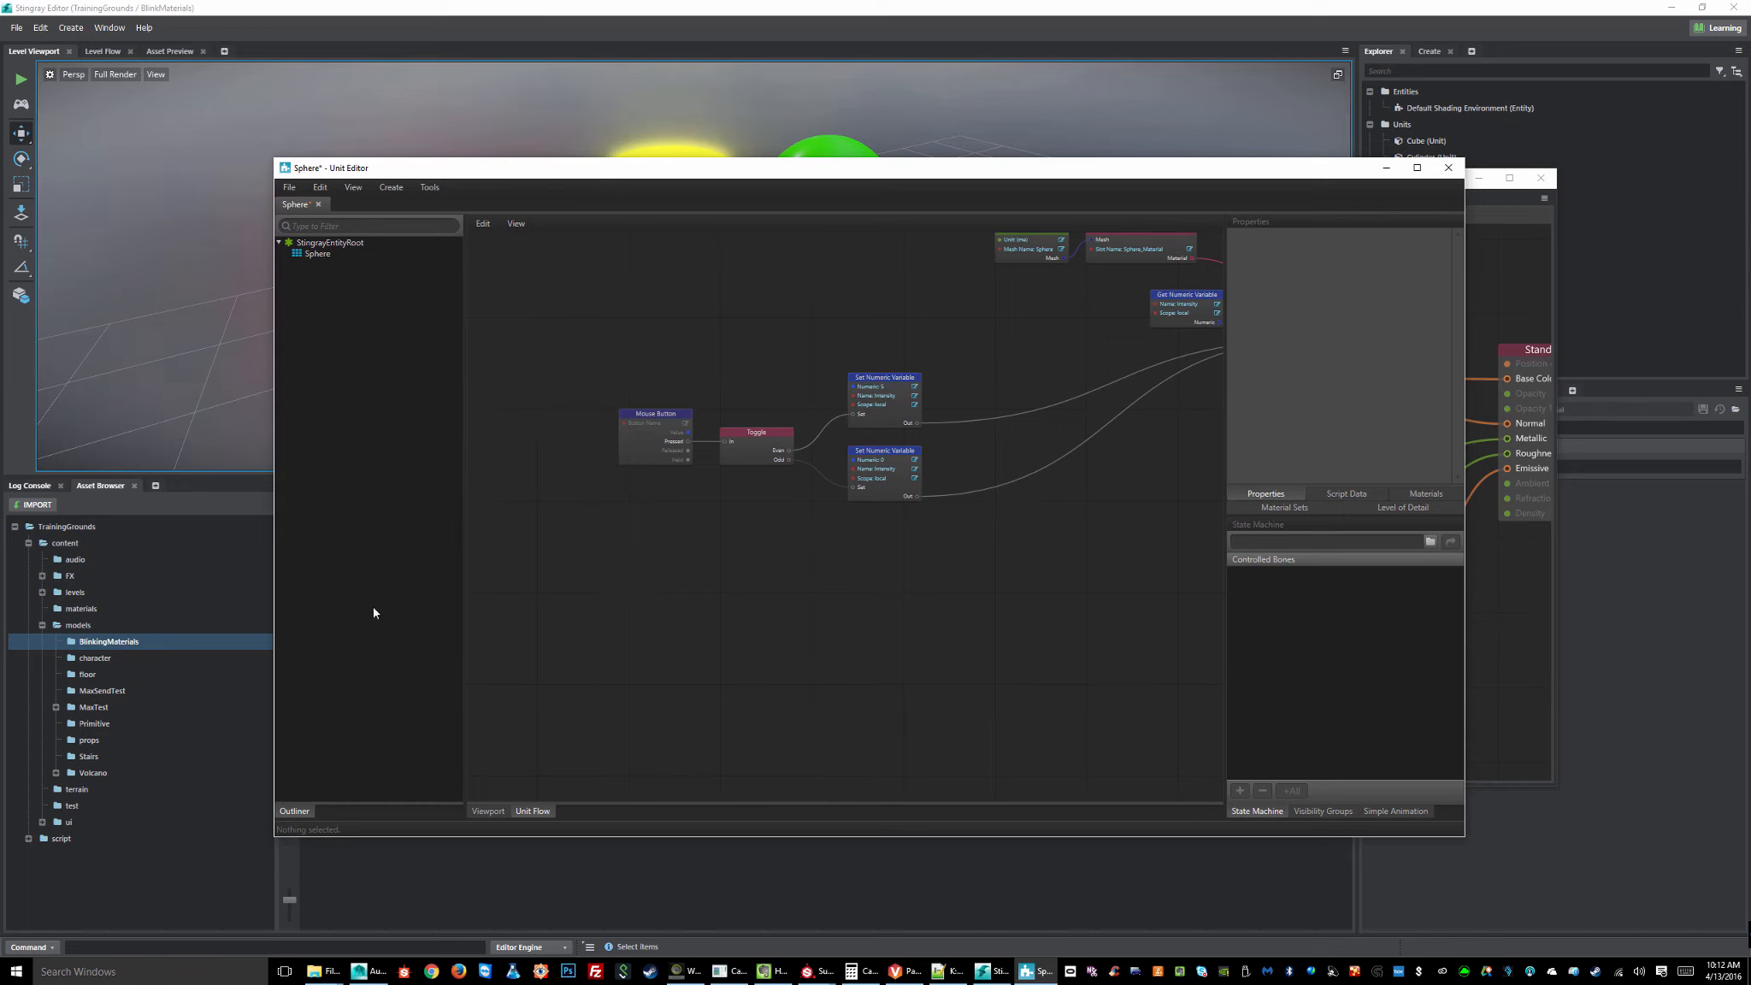
{"action": "left_click_drag", "start_coordinate": [655, 567], "coordinate": [627, 502]}
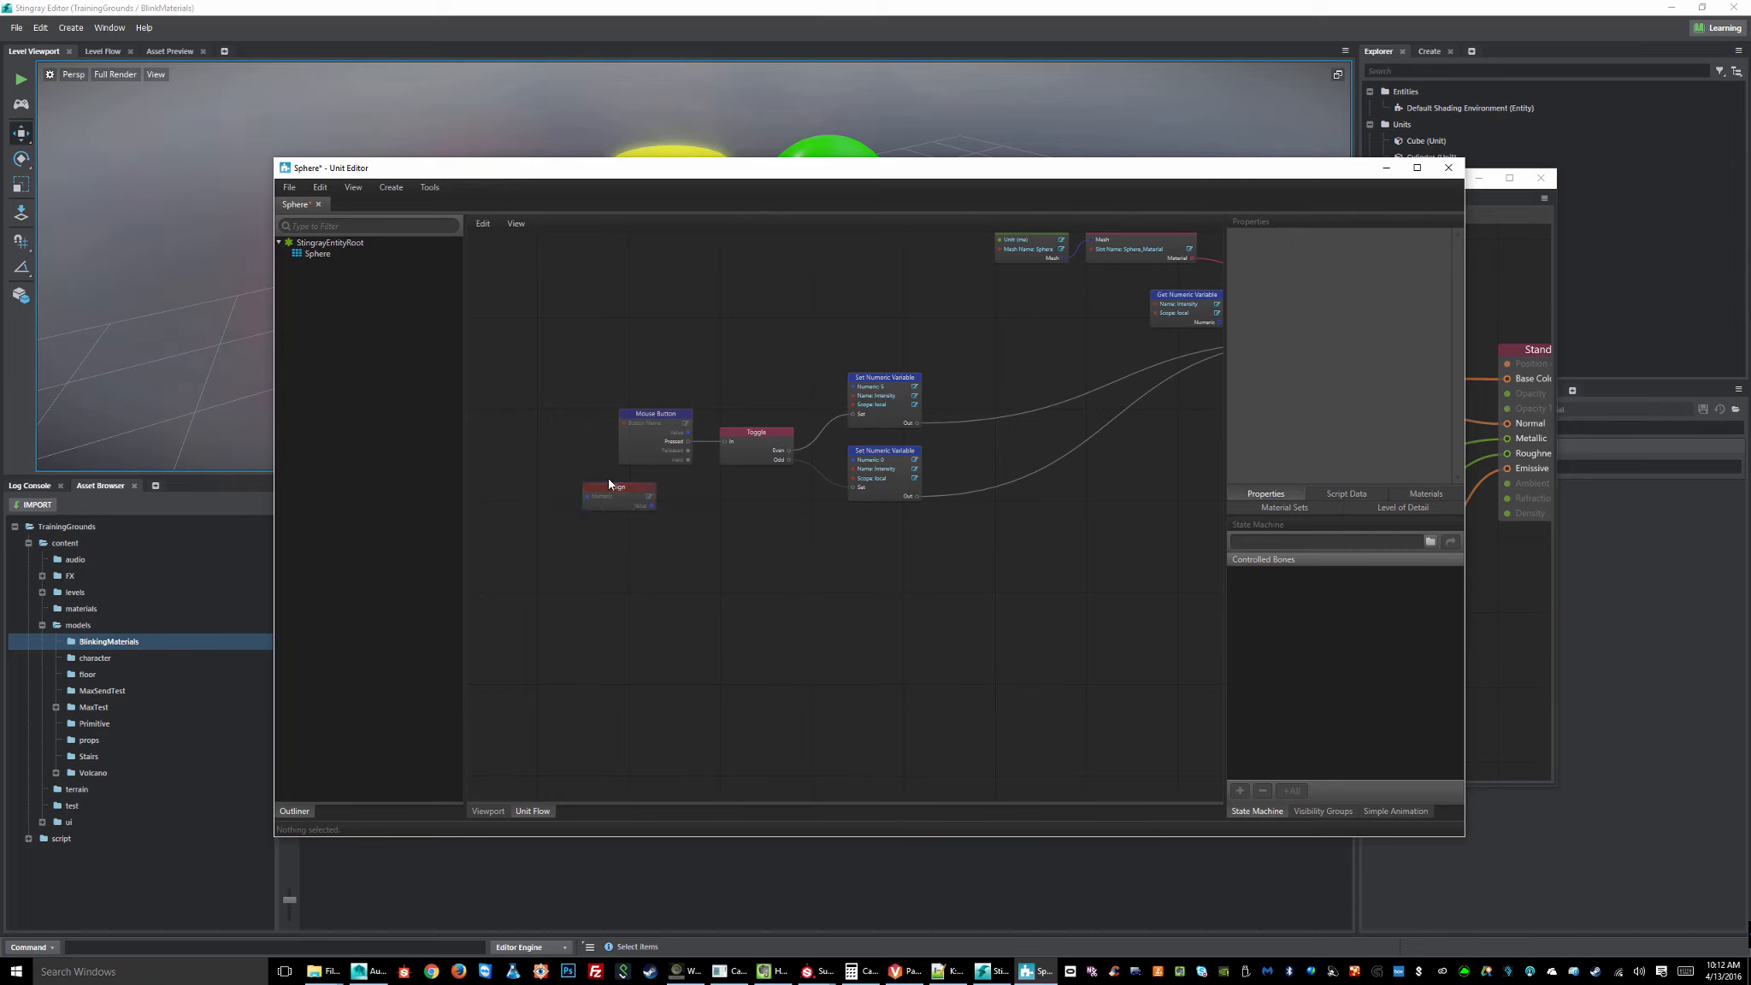
{"action": "key", "text": "Delete"}
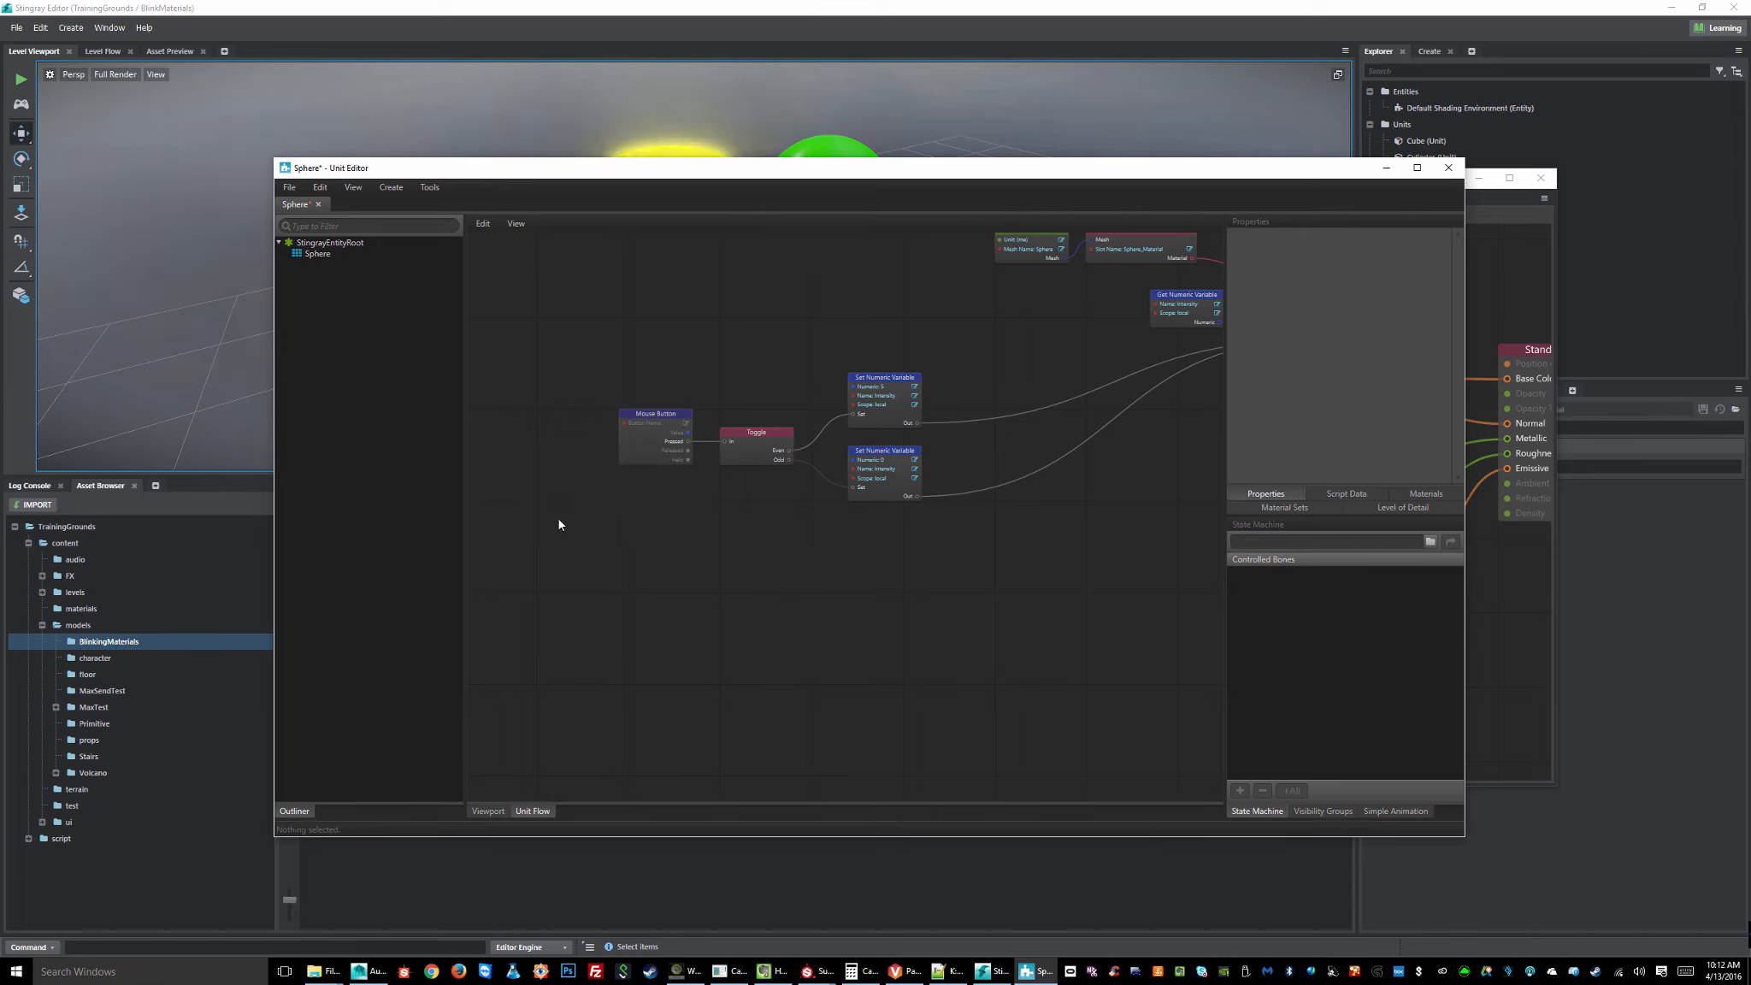
- Move the Mouse Button, Toggle and both Set Numeric Variable nodes together slightly up and closer to the Get Numeric Variable node
{"action": "right_click", "coordinate": [555, 528]}
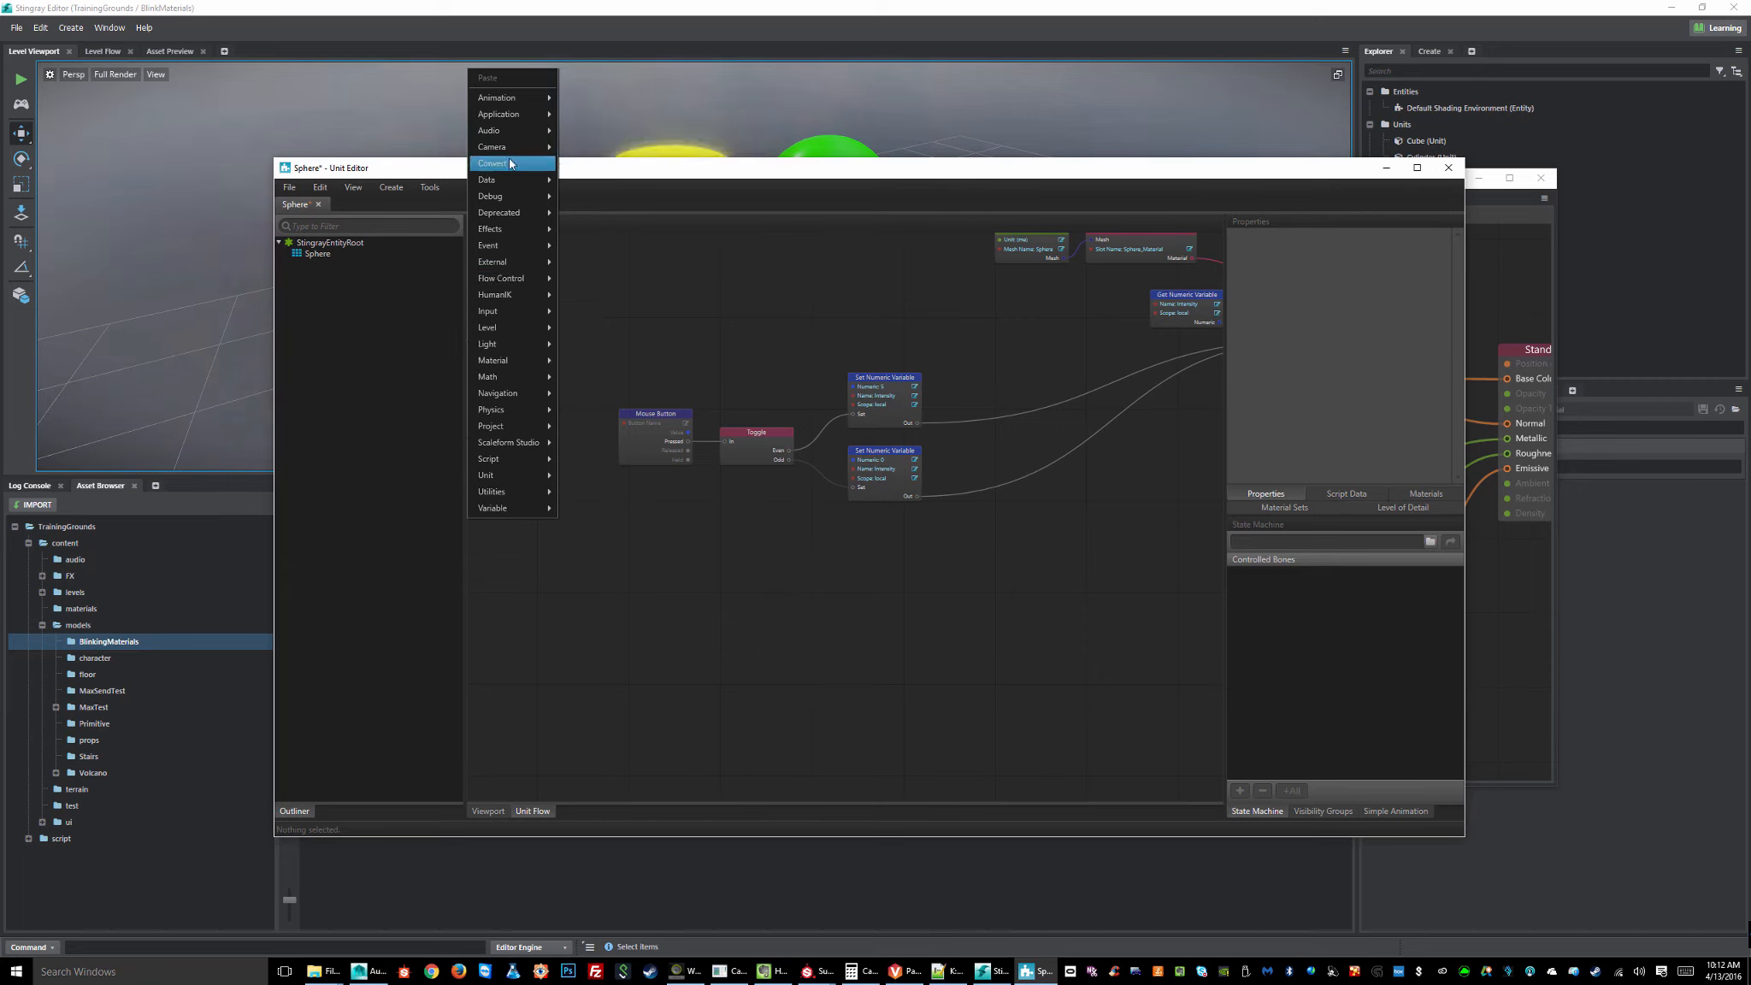
{"action": "left_click", "coordinate": [689, 621]}
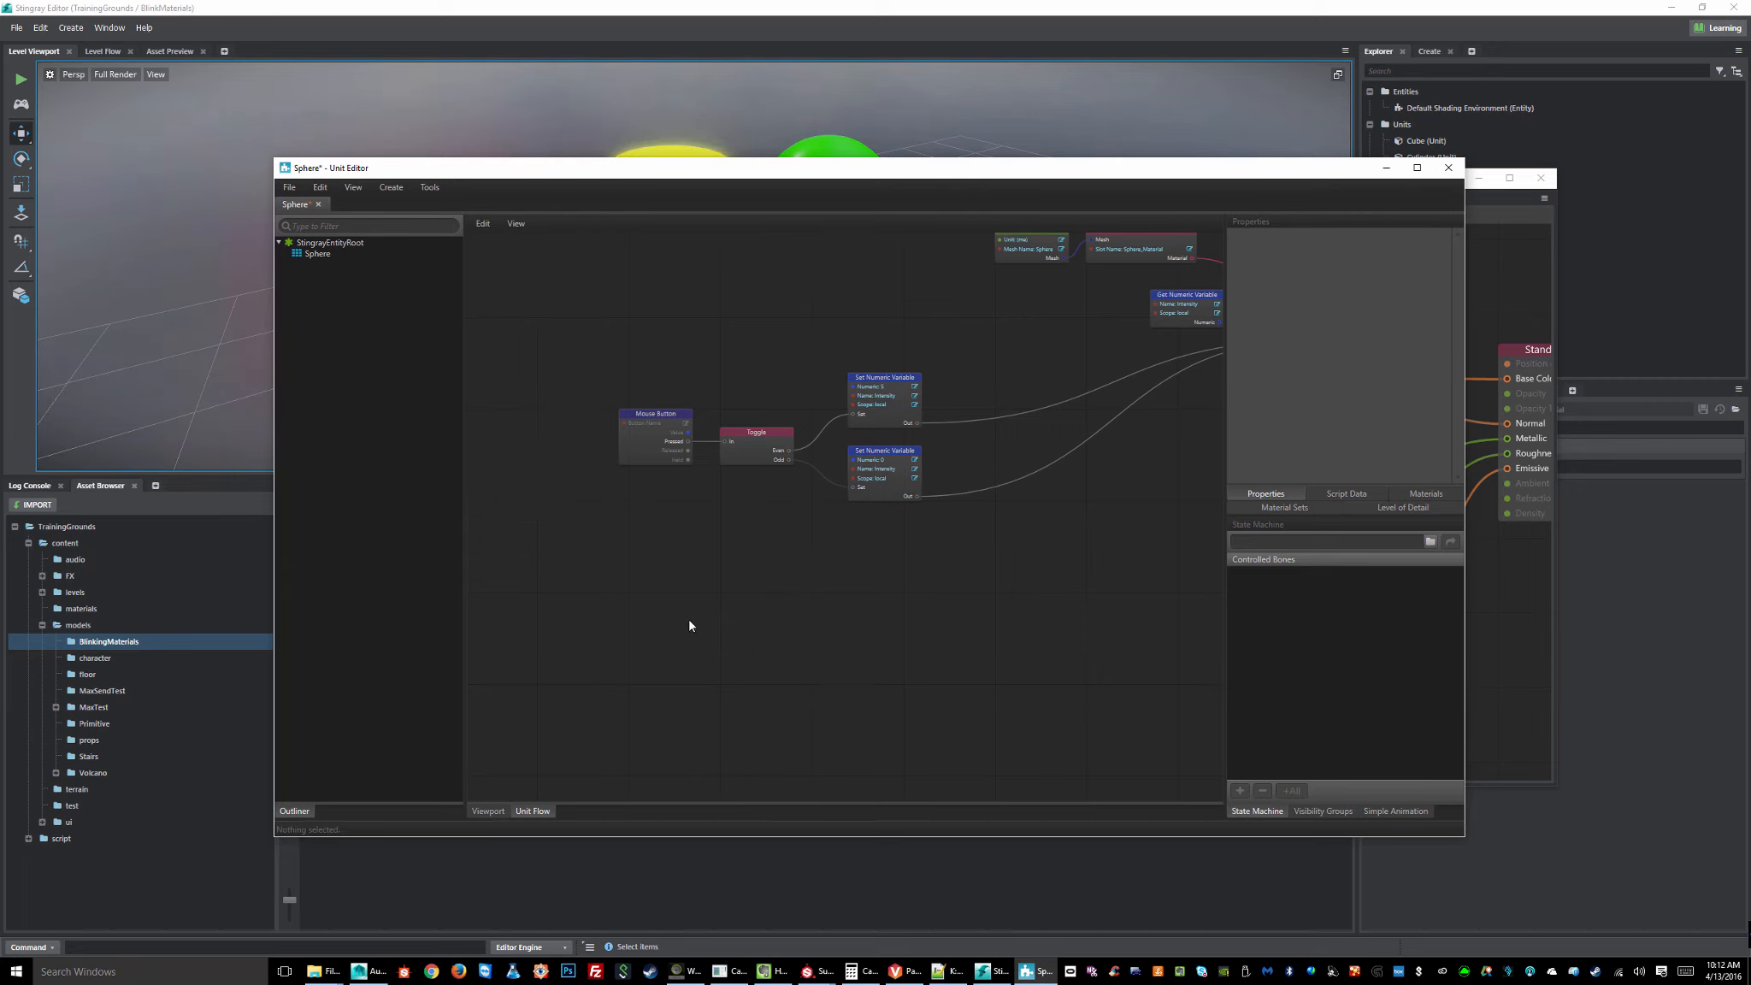
{"action": "middle_click_drag", "start_coordinate": [757, 593], "coordinate": [568, 695]}
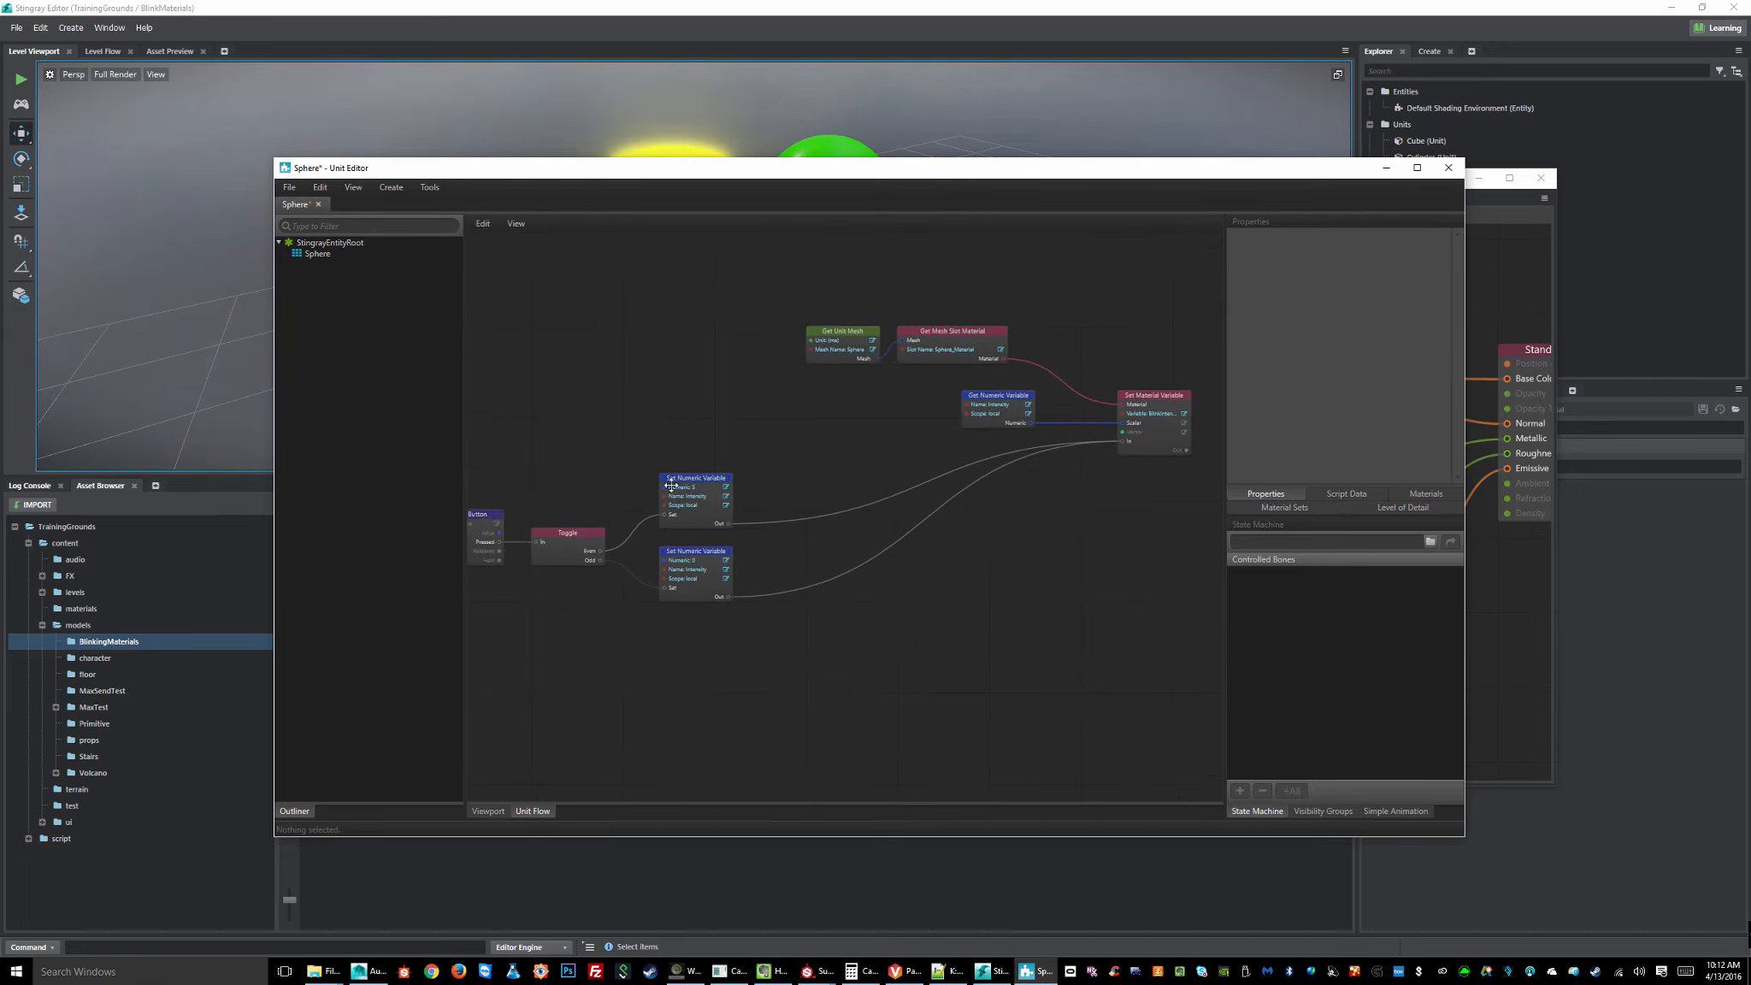
{"action": "middle_click_drag", "start_coordinate": [680, 489], "coordinate": [777, 476]}
{"action": "left_click_drag", "start_coordinate": [787, 655], "coordinate": [786, 655]}
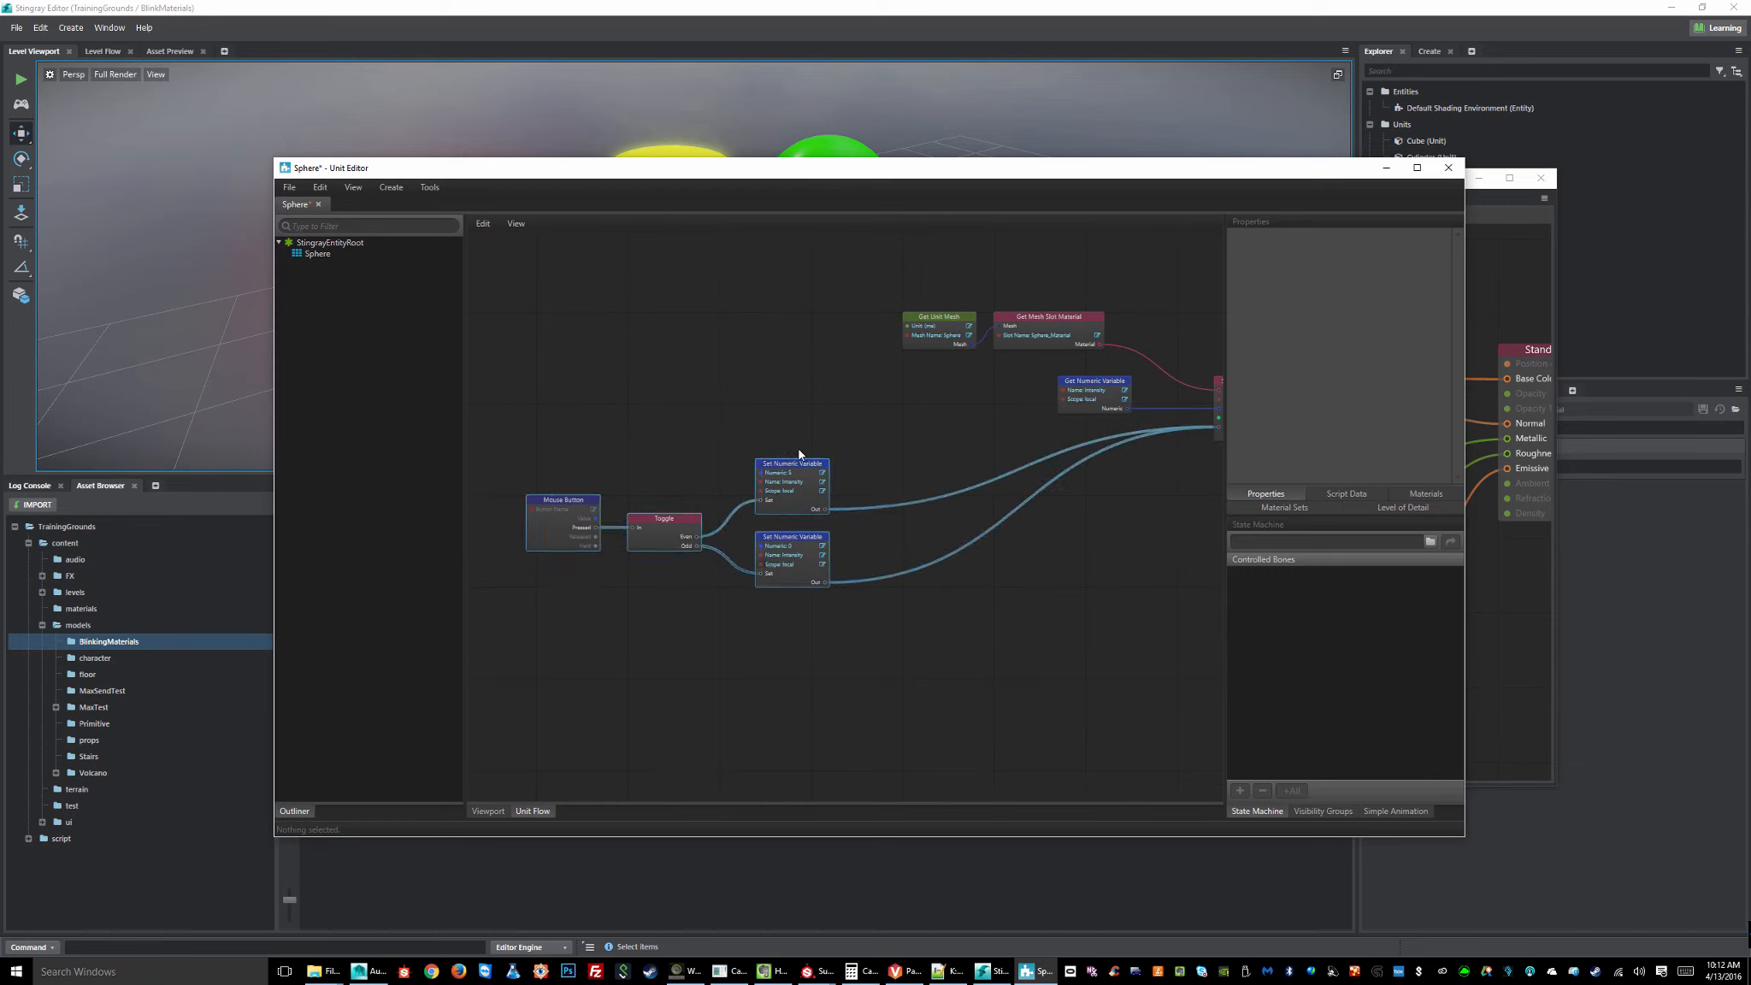
{"action": "left_click_drag", "start_coordinate": [799, 463], "coordinate": [900, 427]}
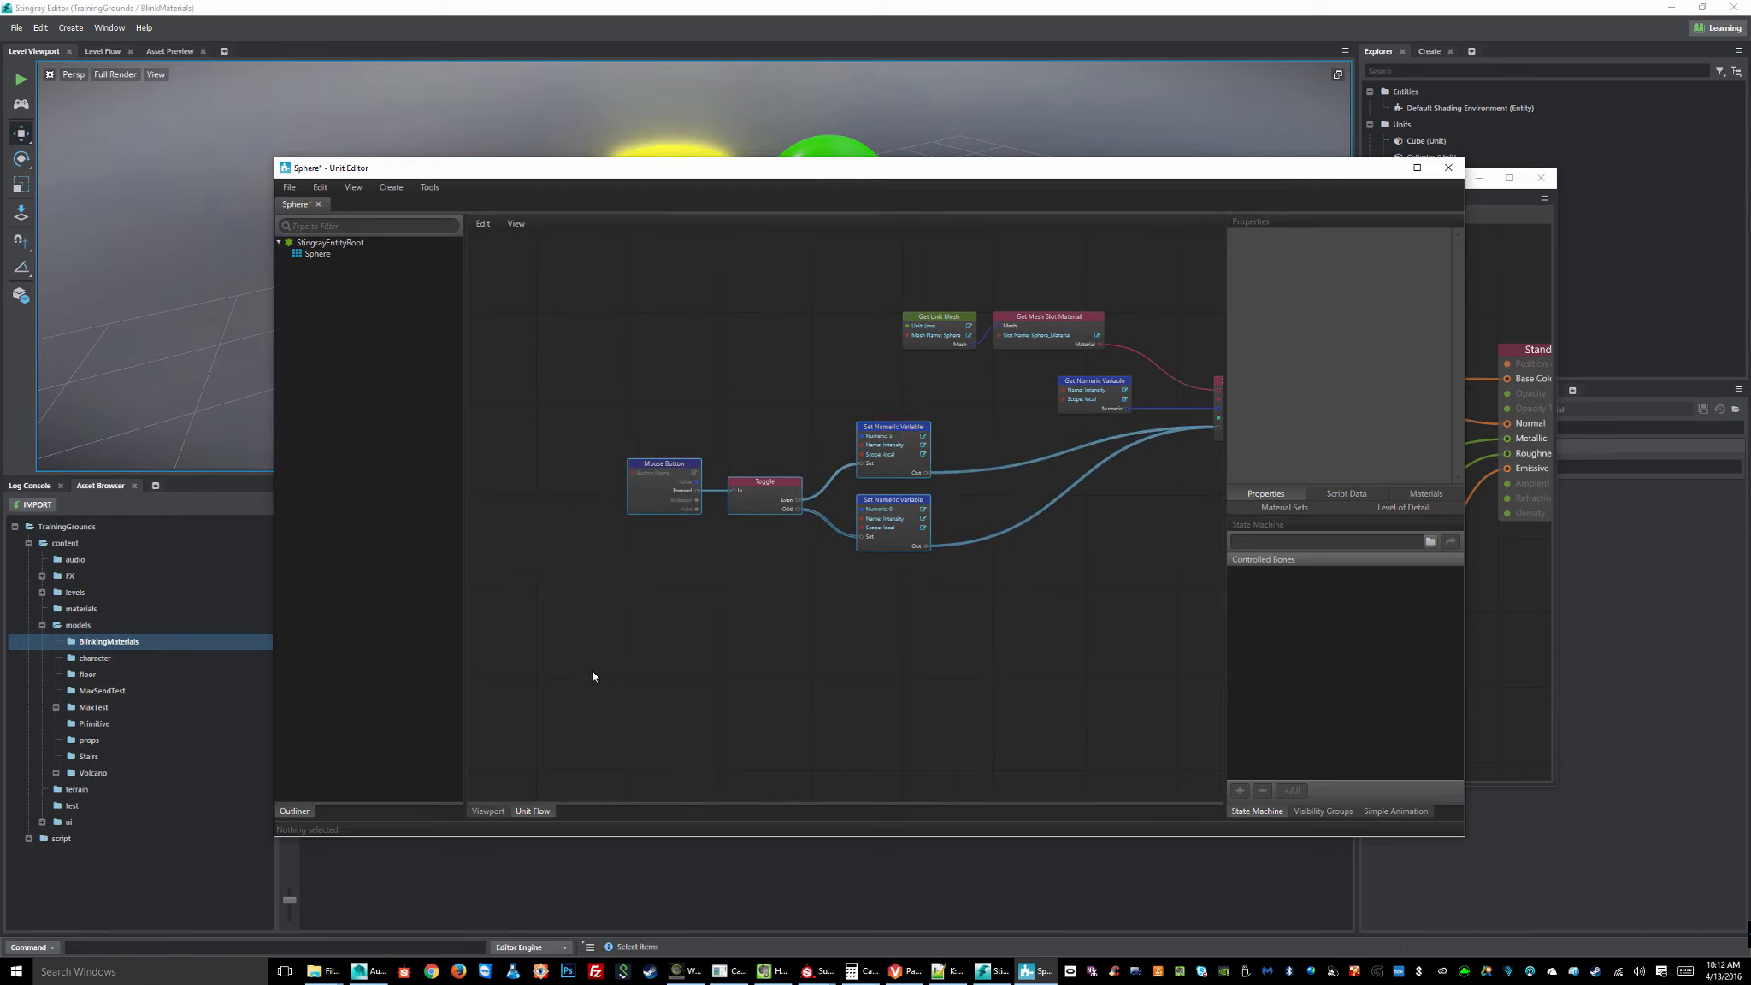
{"action": "left_click", "coordinate": [651, 624]}
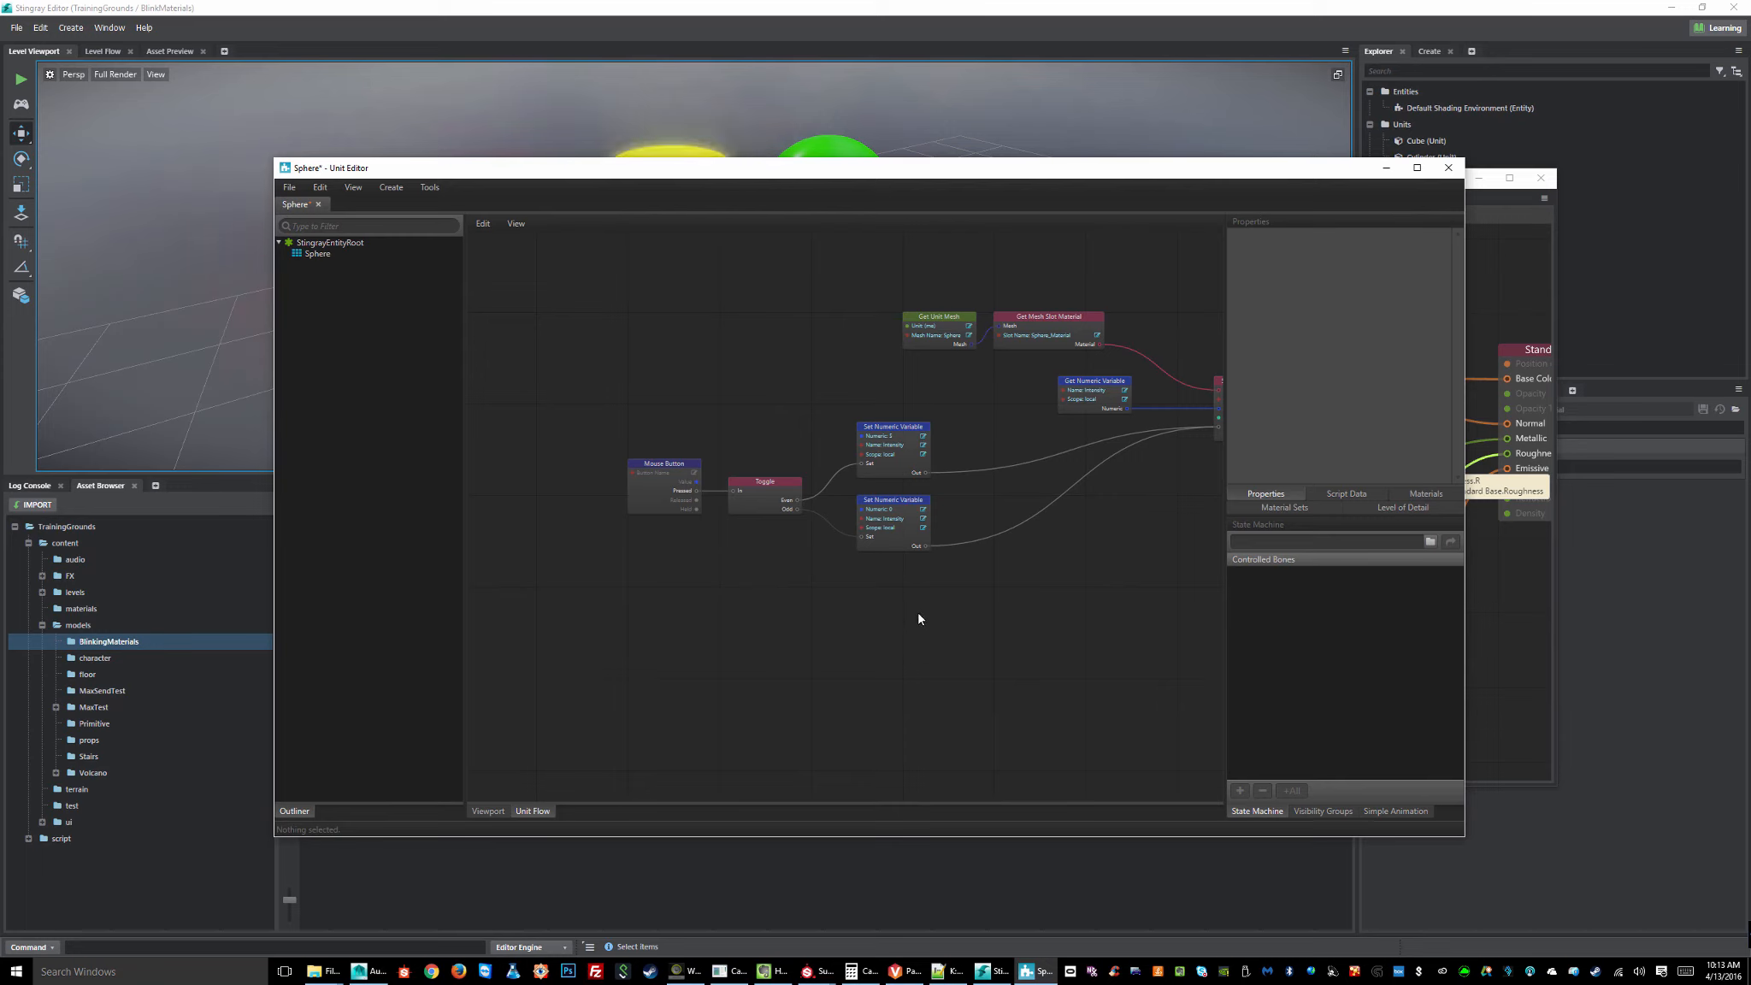
- Shift the Mouse Button, Toggle and Set Numeric Variable group until both Set nodes align directly below Get Numeric Variable, and save the Sphere unit
{"action": "middle_click_drag", "start_coordinate": [985, 598], "coordinate": [875, 632]}
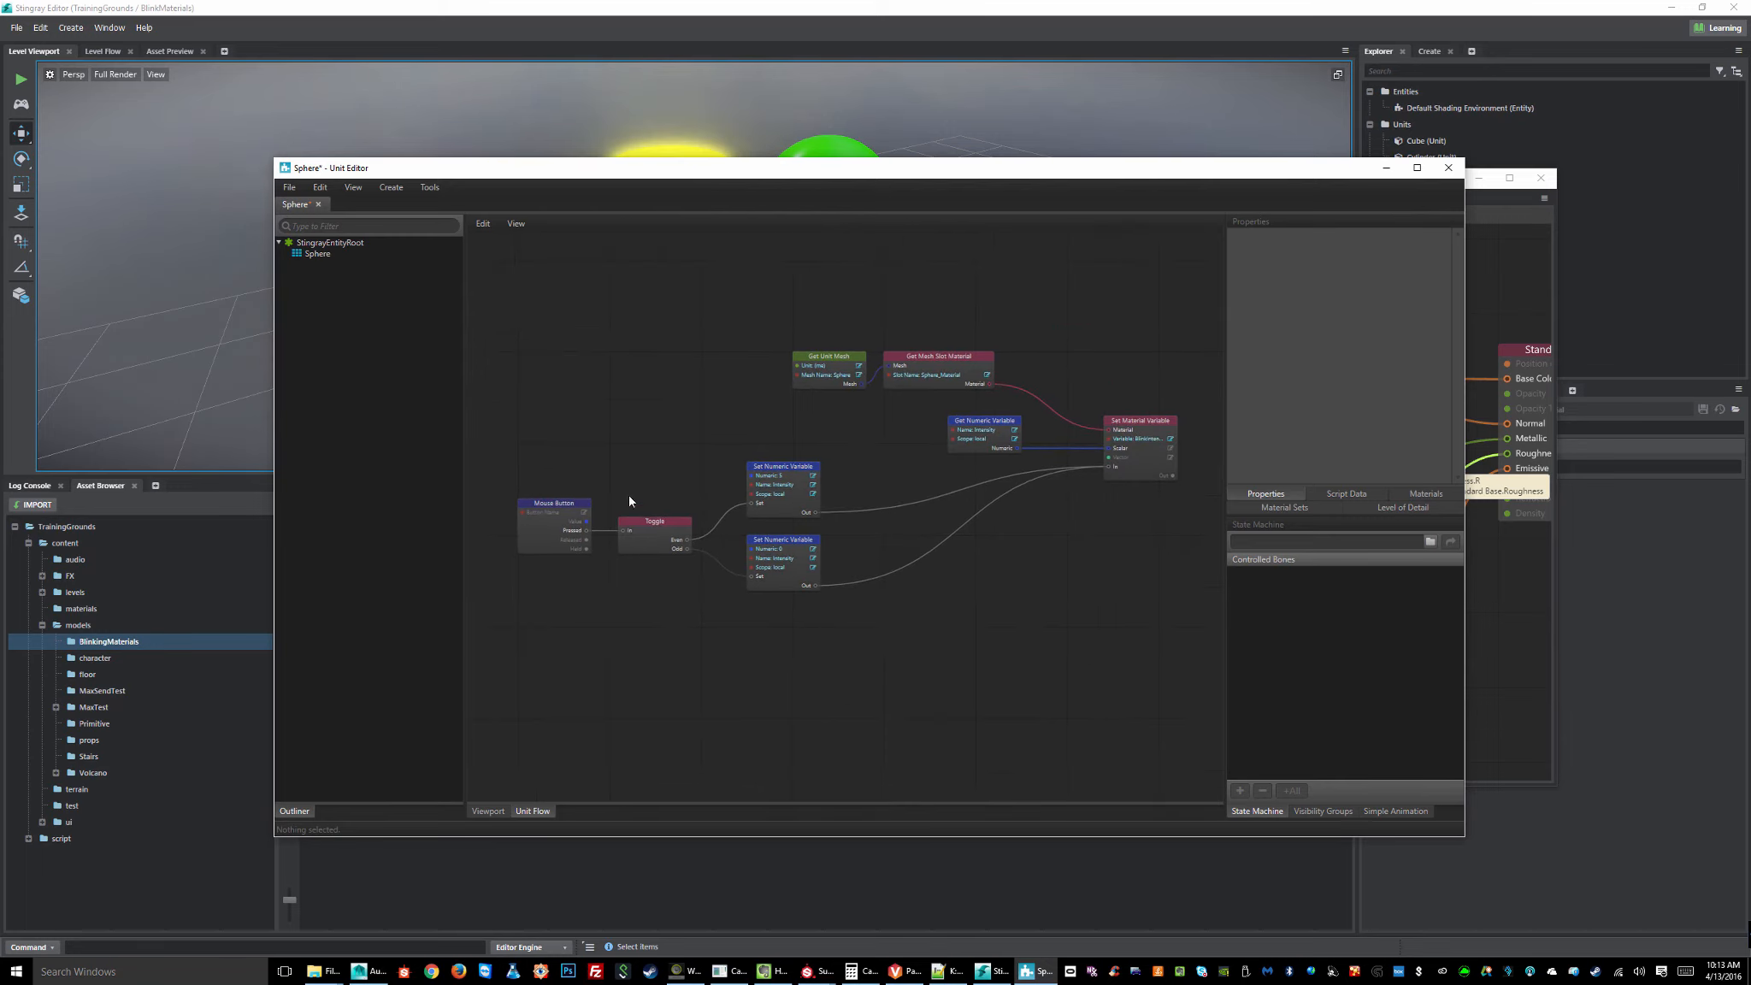
{"action": "left_click_drag", "start_coordinate": [523, 410], "coordinate": [793, 710]}
{"action": "left_click", "coordinate": [771, 713]}
{"action": "left_click_drag", "start_coordinate": [531, 422], "coordinate": [771, 682]}
{"action": "left_click_drag", "start_coordinate": [788, 463], "coordinate": [945, 495]}
{"action": "left_click_drag", "start_coordinate": [515, 428], "coordinate": [771, 689]}
{"action": "left_click_drag", "start_coordinate": [776, 468], "coordinate": [975, 488]}
{"action": "left_click", "coordinate": [952, 778]}
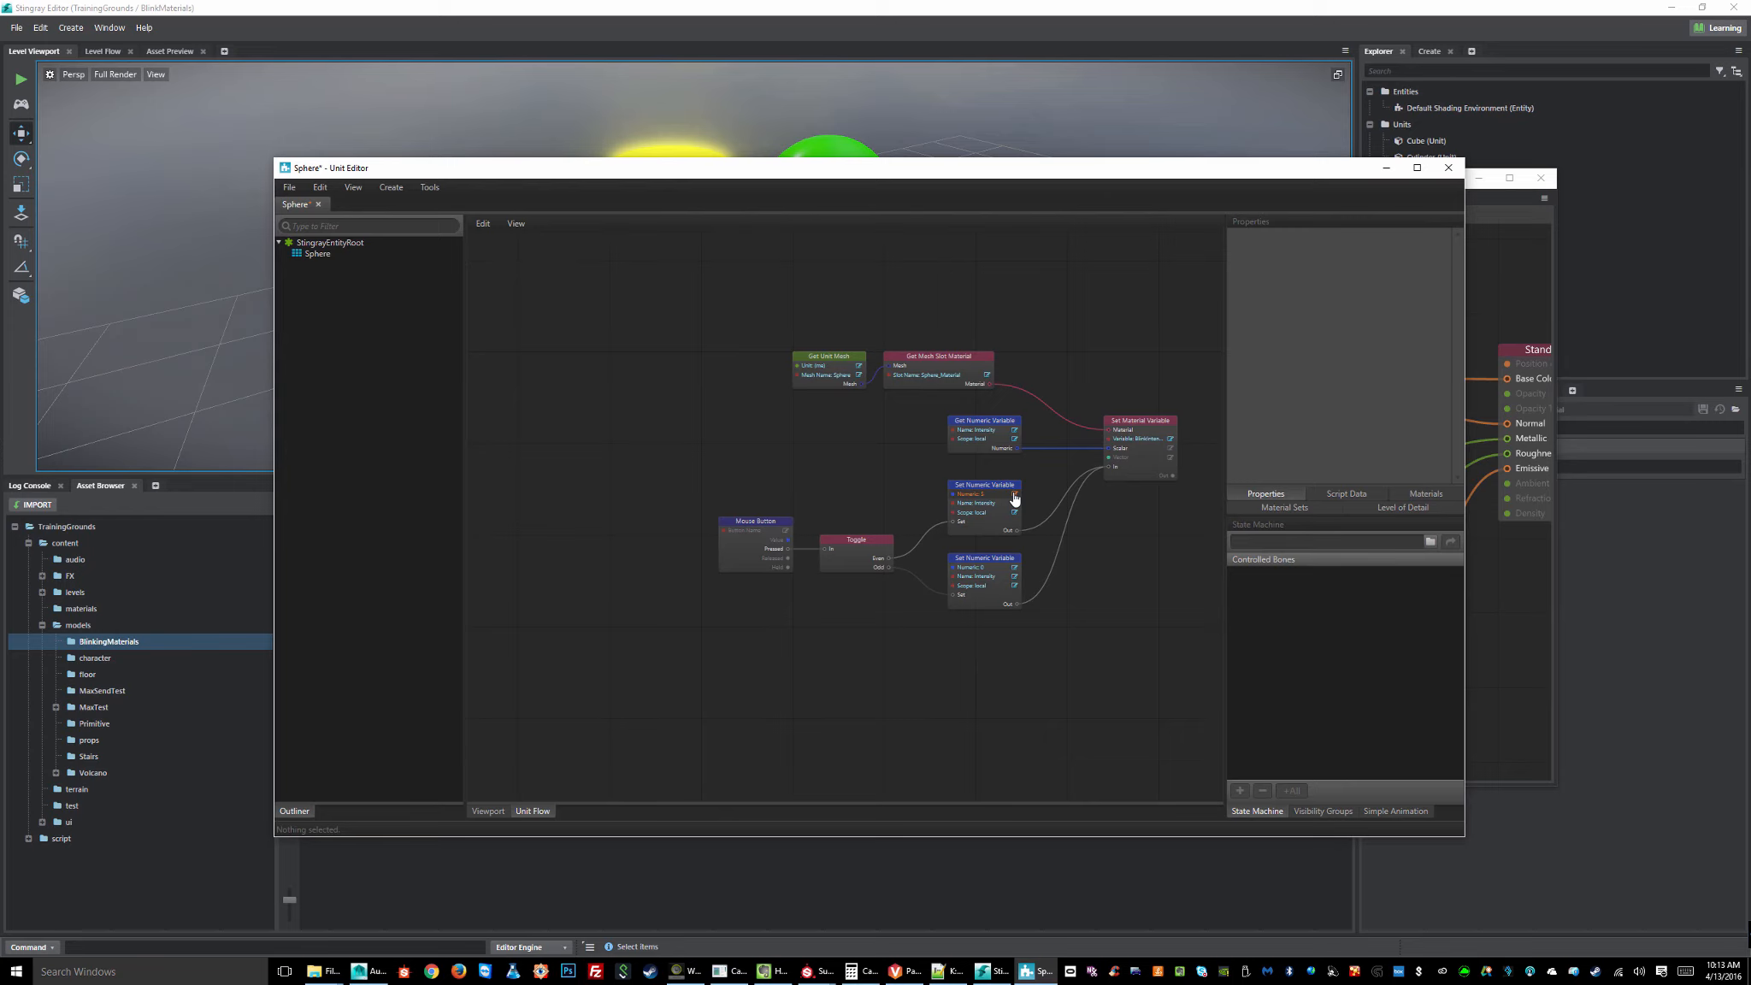
{"action": "left_click", "coordinate": [289, 193]}
{"action": "left_click", "coordinate": [257, 240]}
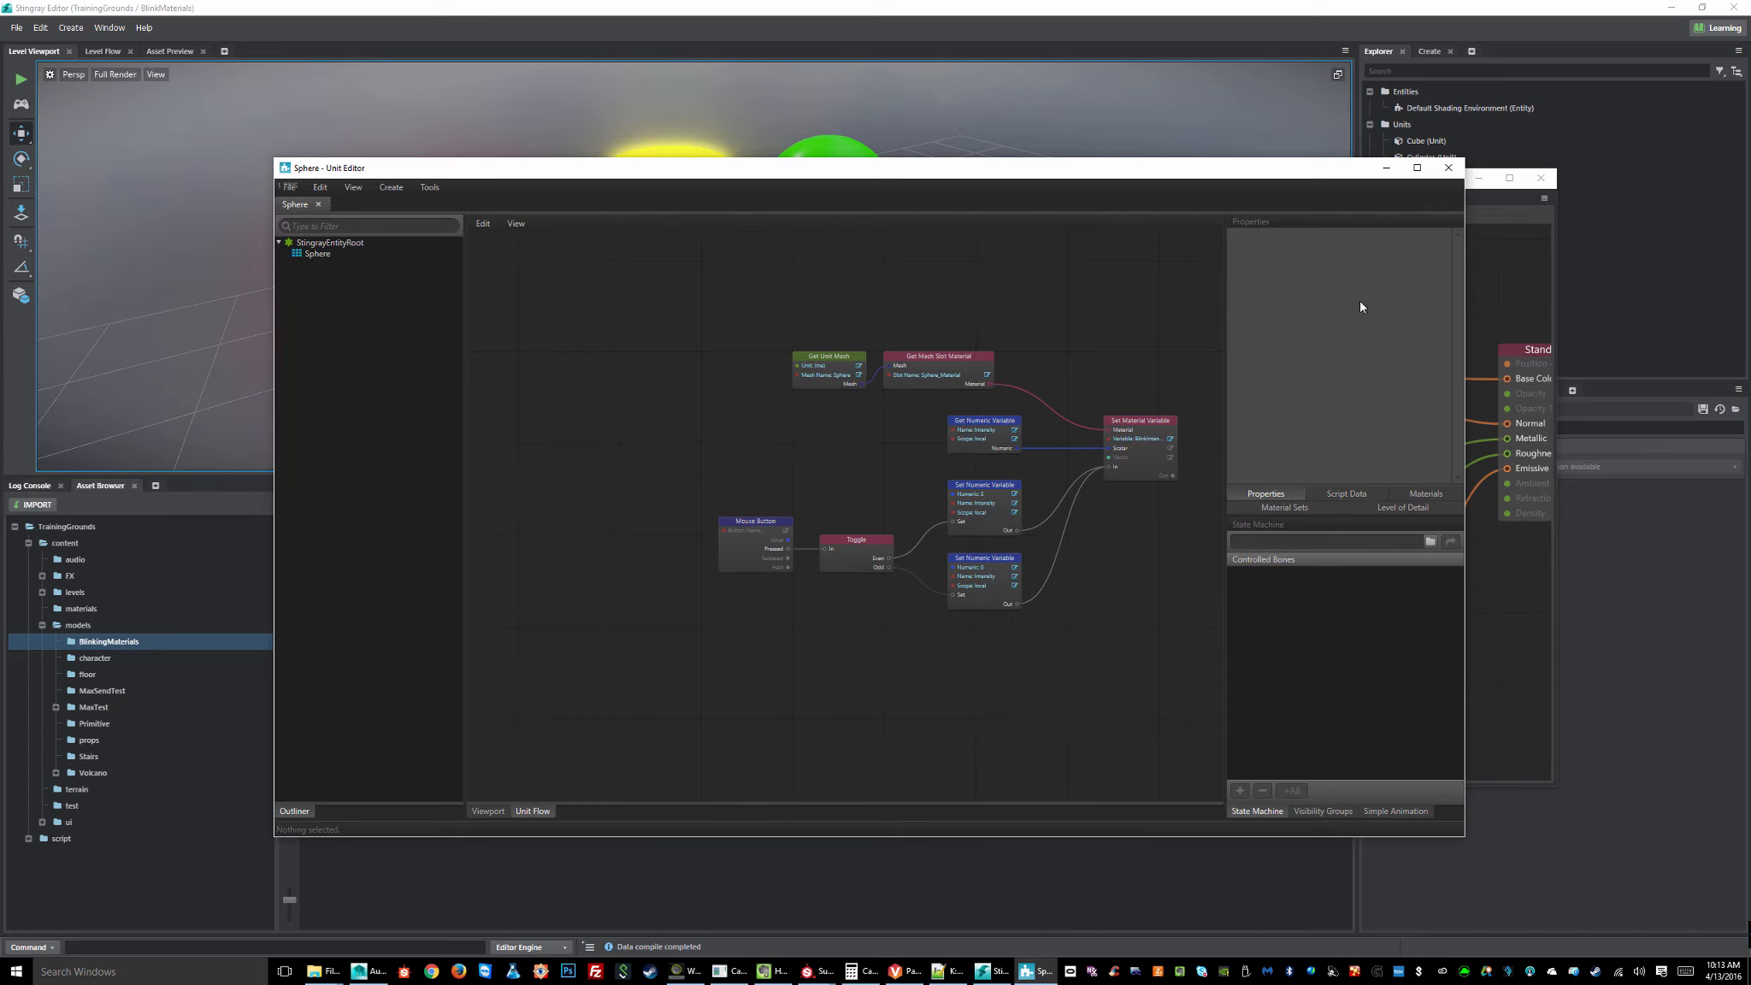
- Highlight the chain of Mouse Button, Toggle and both Set Numeric Variable nodes, and clear the selection
{"action": "middle_click_drag", "start_coordinate": [1125, 293], "coordinate": [985, 351]}
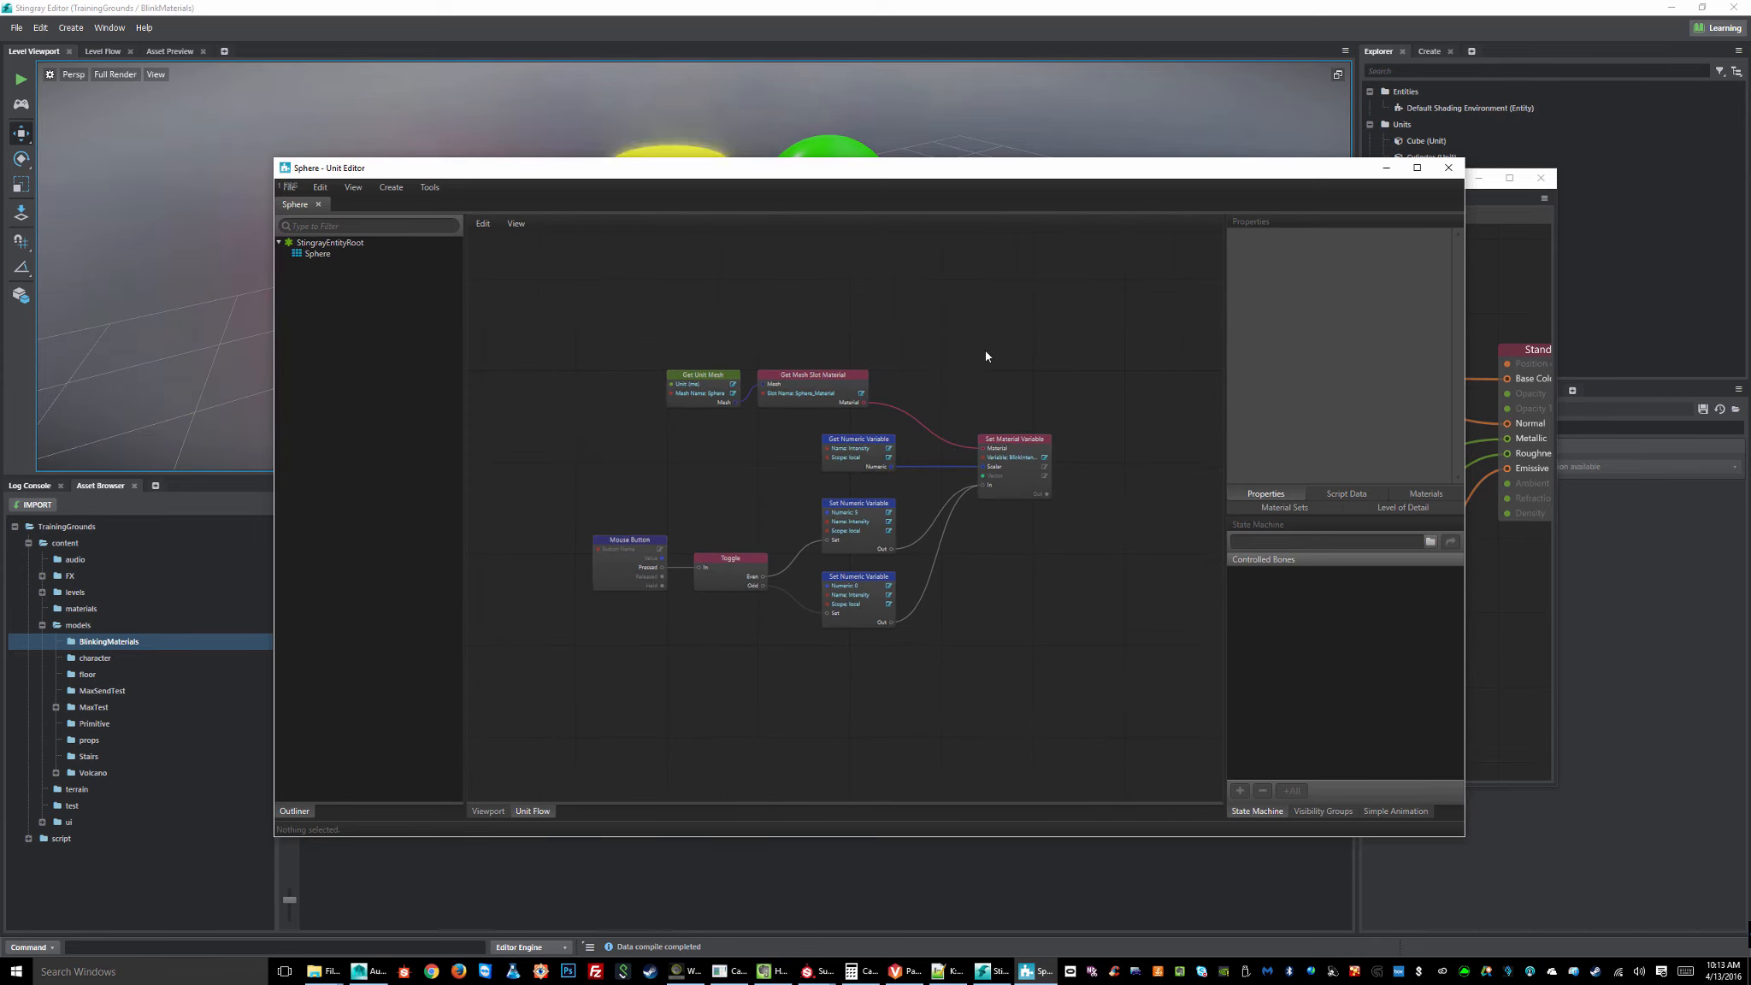
{"action": "left_click_drag", "start_coordinate": [603, 524], "coordinate": [870, 689]}
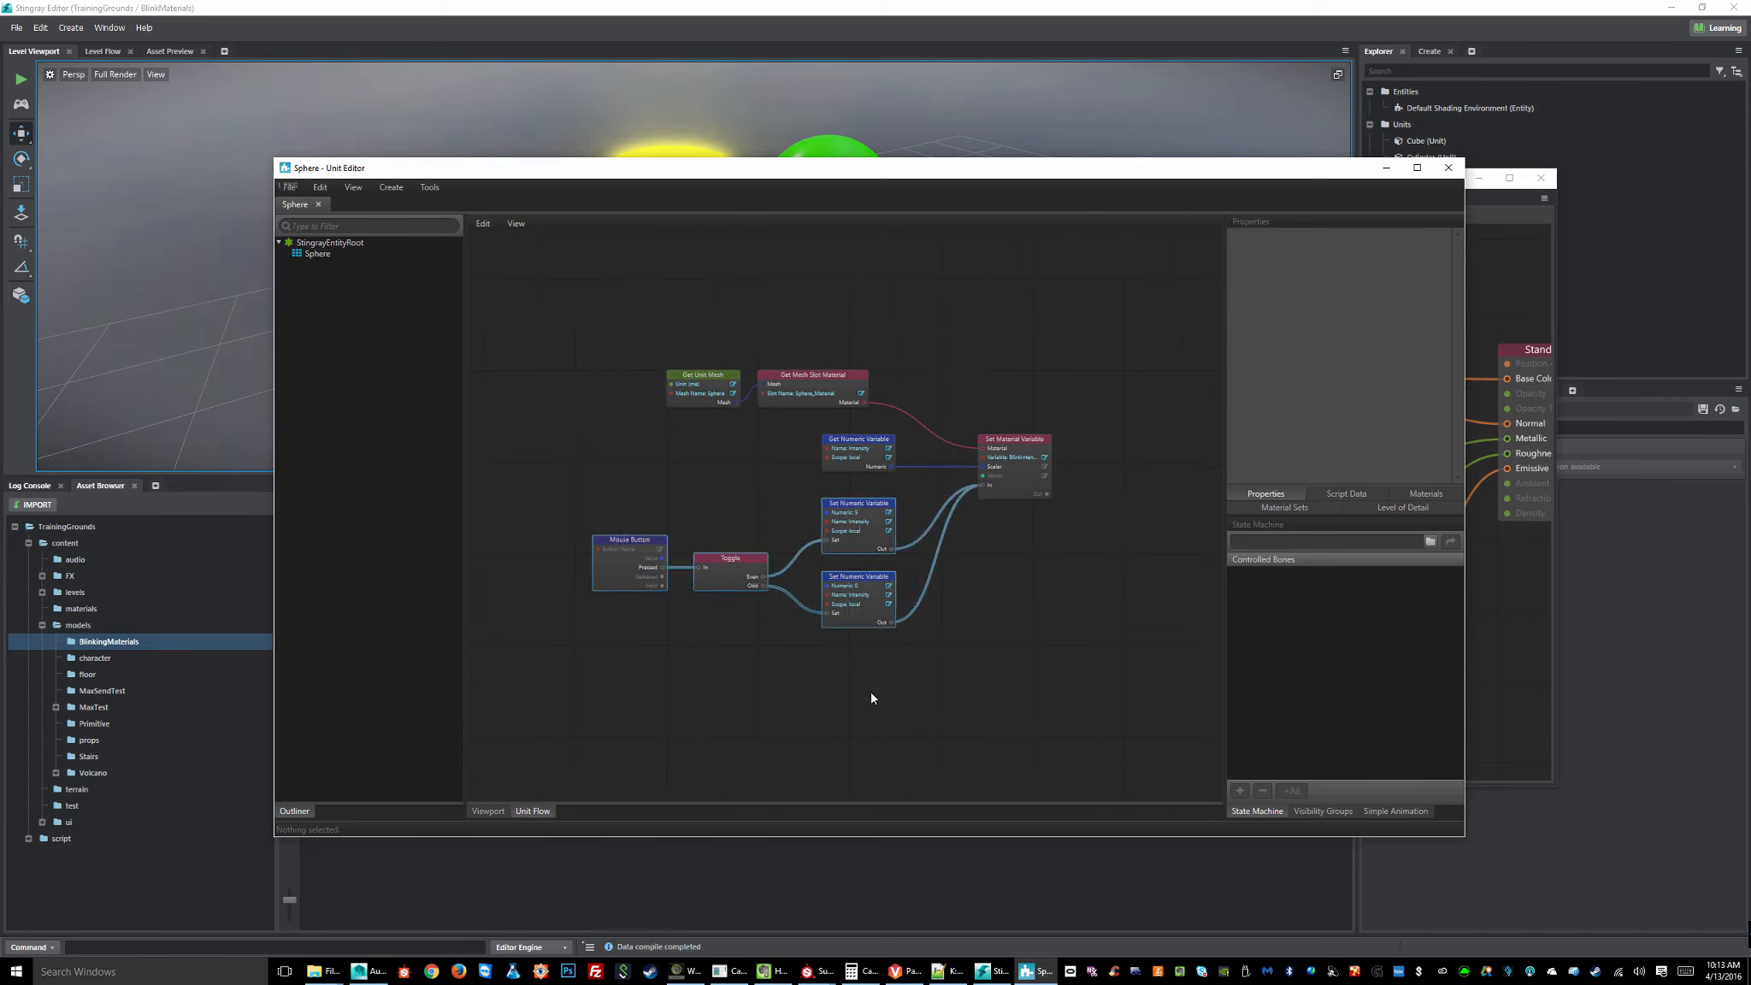
{"action": "left_click", "coordinate": [1040, 695]}
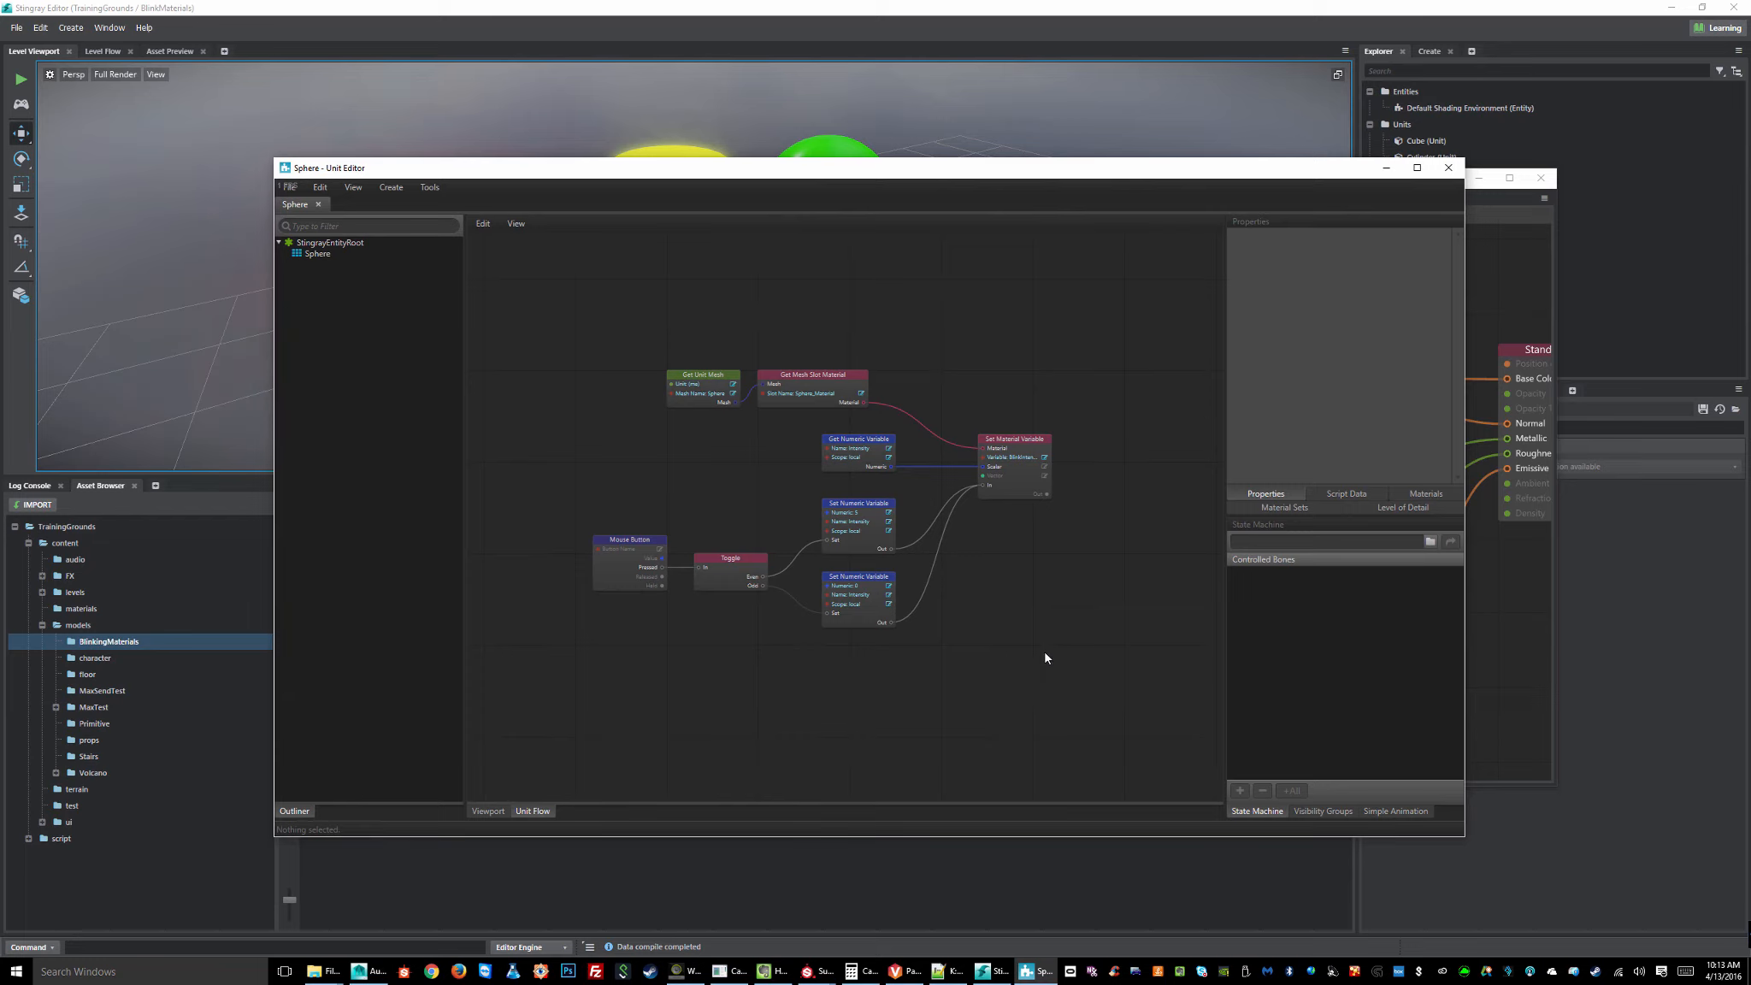
- Close the Sphere Unit Editor and the Cylinder_Material shader graph window to return to the level
{"action": "mouse_move", "coordinate": [672, 723]}
{"action": "middle_mouse_down"}
{"action": "mouse_move", "coordinate": [766, 664]}
{"action": "mouse_move", "coordinate": [695, 737]}
{"action": "middle_mouse_up"}
{"action": "middle_click_drag", "start_coordinate": [903, 670], "coordinate": [856, 658]}
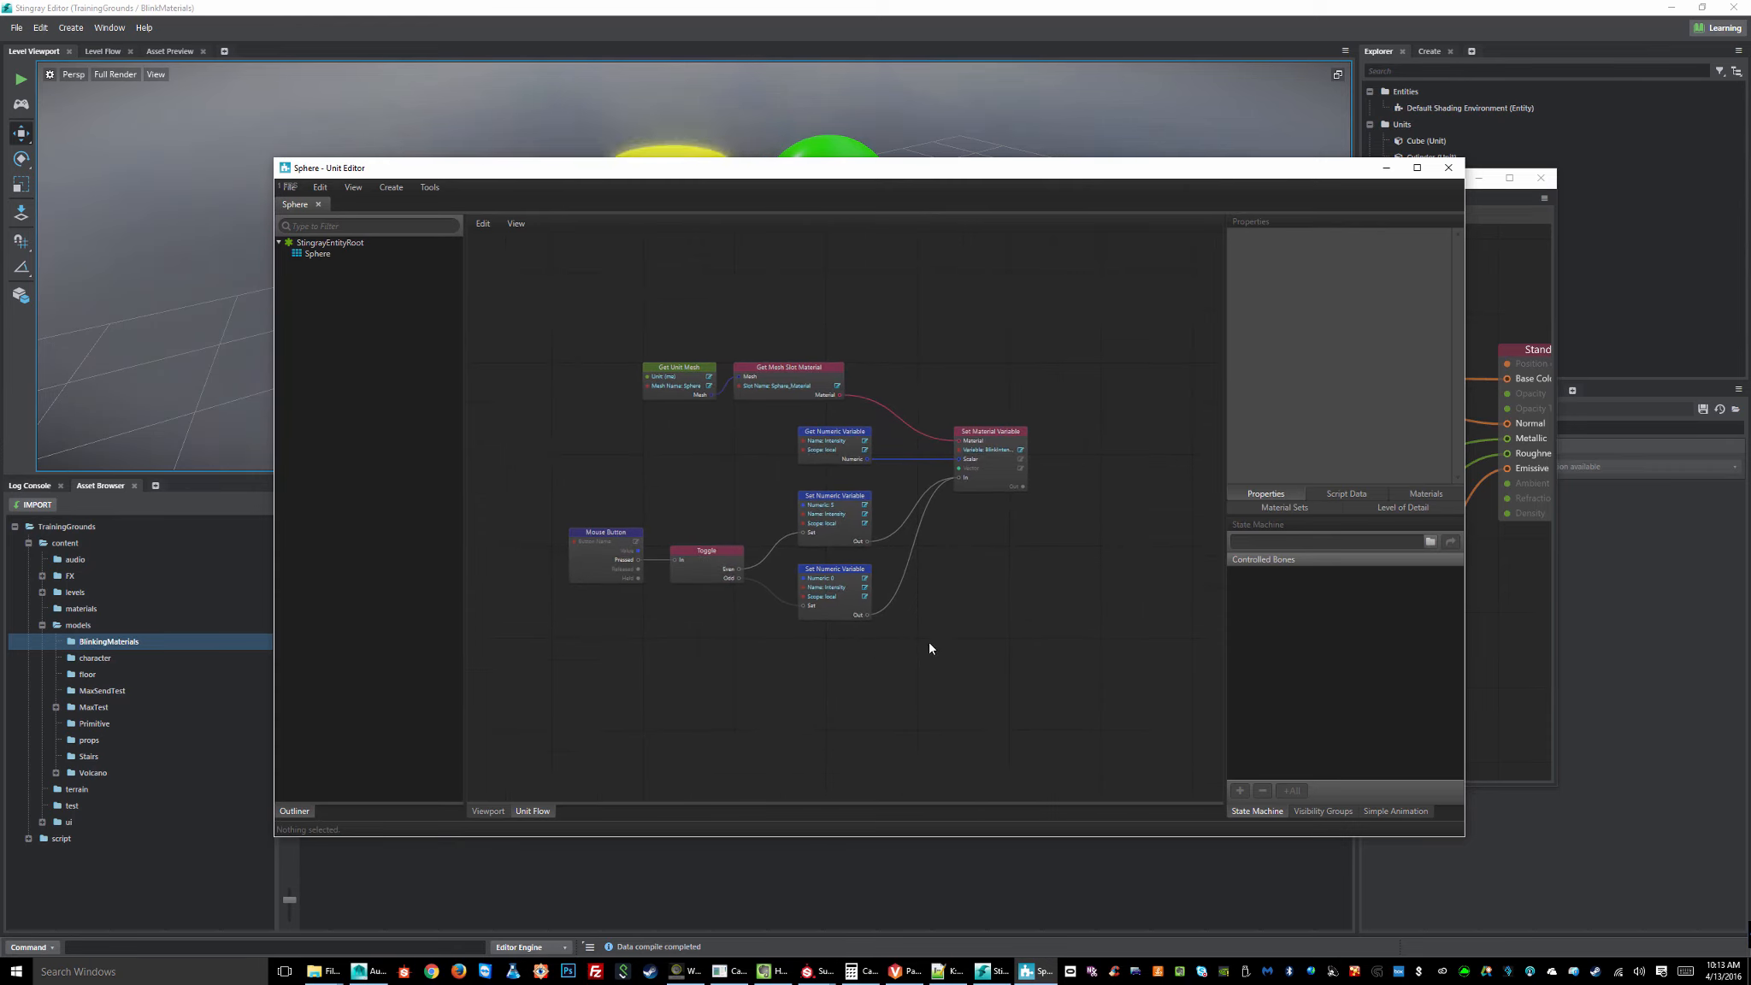
{"action": "left_click", "coordinate": [1448, 170]}
{"action": "left_click", "coordinate": [1541, 178]}
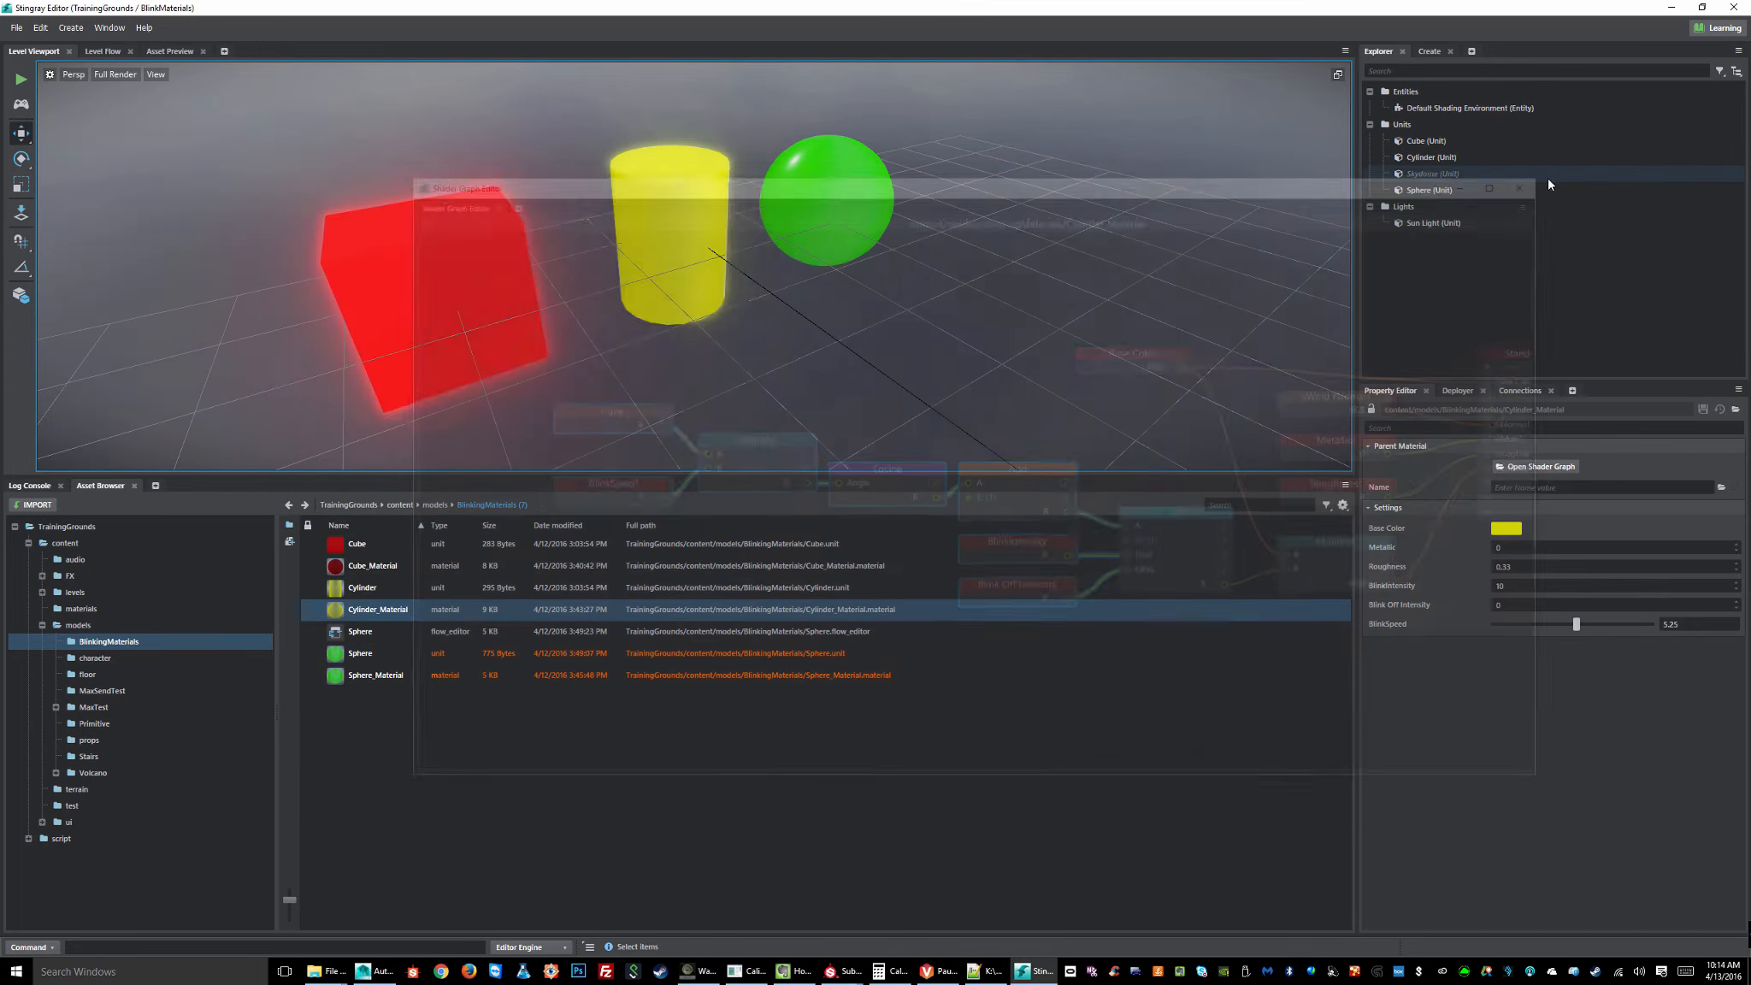